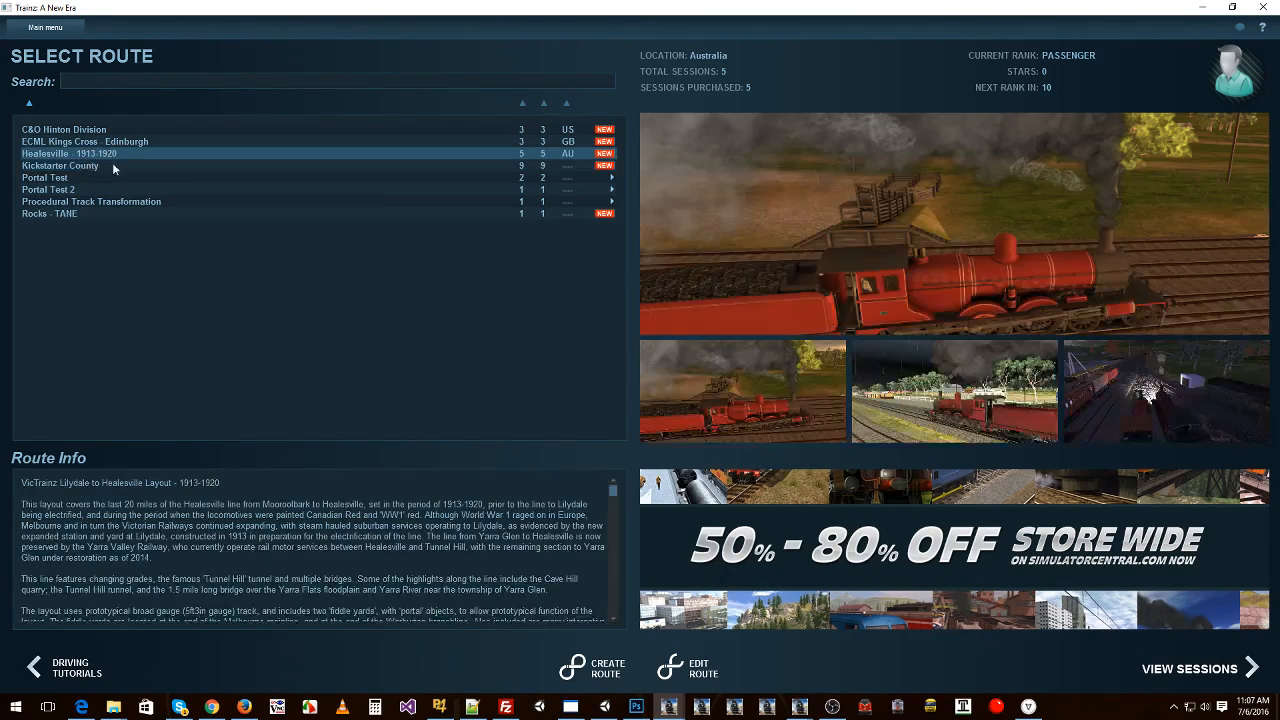
Create a new session for the Kickstarter County route
{"action": "left_click", "coordinate": [1192, 668]}
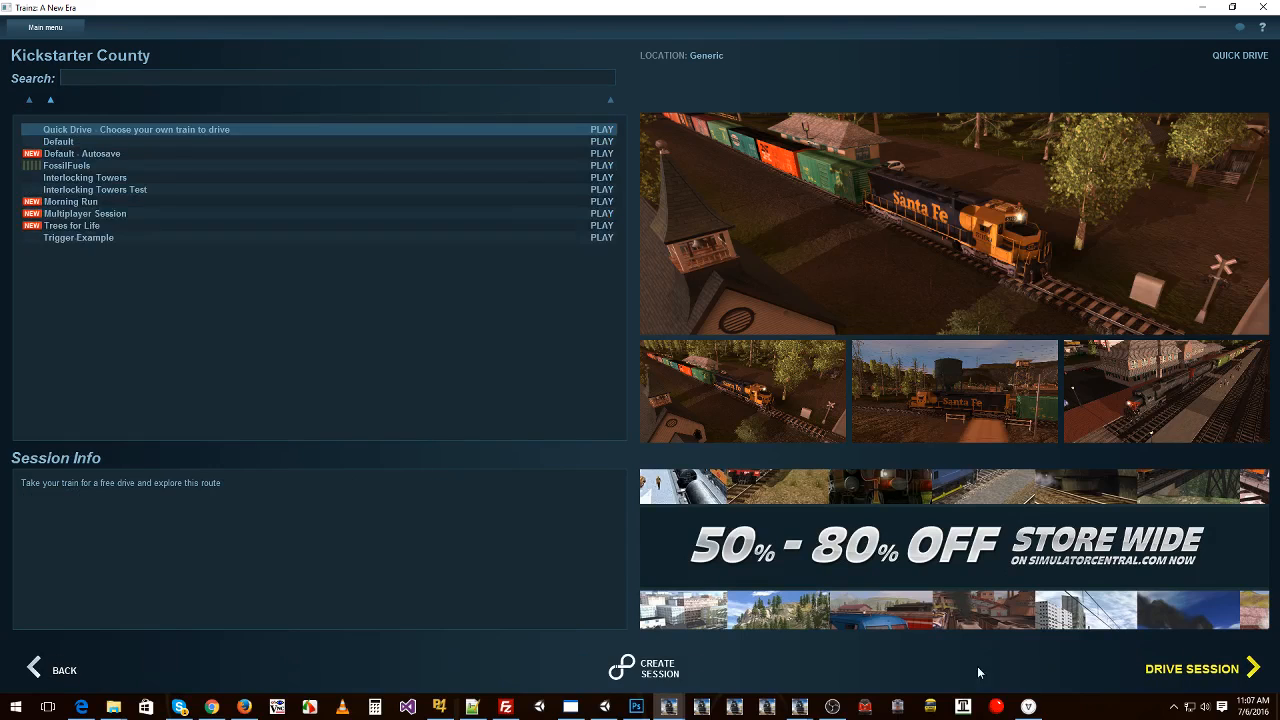
{"action": "left_click", "coordinate": [663, 668]}
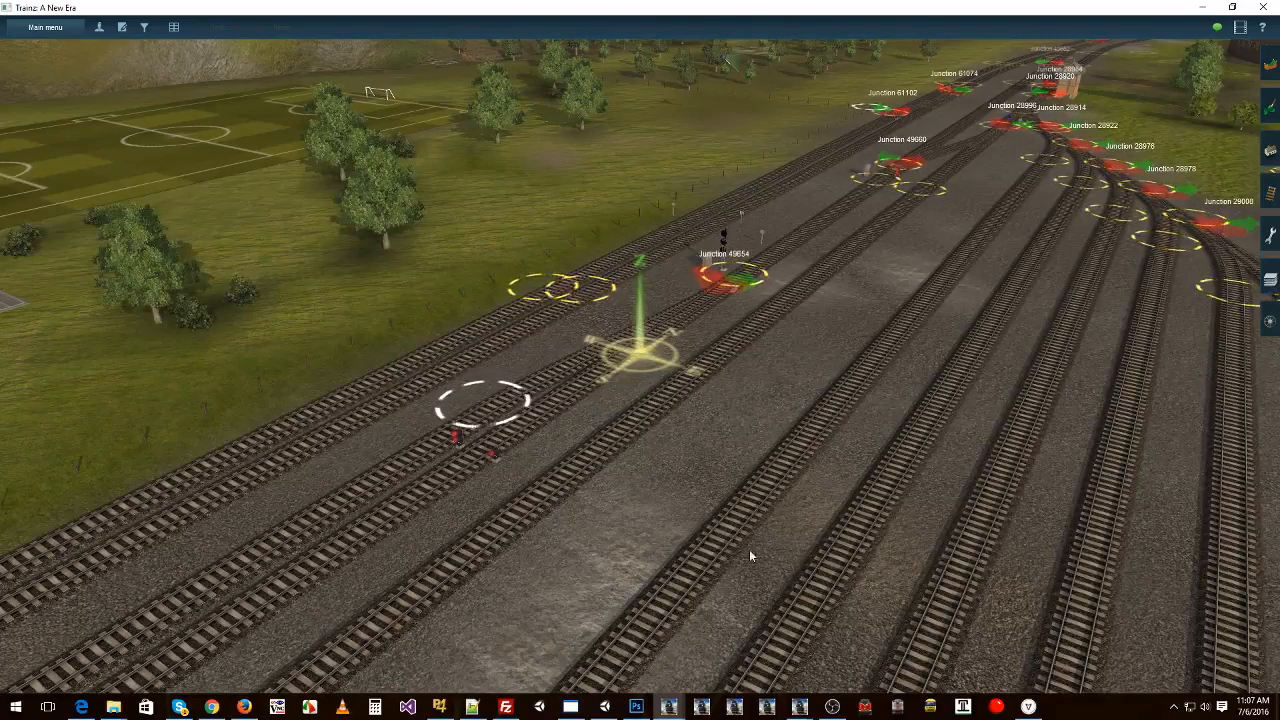
Place a C&O Kanawha K-4 steam locomotive on a yard track and add the matching C&O Kanawha K-4 tender behind it
{"action": "mouse_move", "coordinate": [643, 378]}
{"action": "right_mouse_down"}
{"action": "mouse_move", "coordinate": [634, 396]}
{"action": "mouse_move", "coordinate": [575, 390]}
{"action": "mouse_move", "coordinate": [449, 278]}
{"action": "mouse_move", "coordinate": [510, 298]}
{"action": "mouse_move", "coordinate": [530, 345]}
{"action": "mouse_move", "coordinate": [561, 329]}
{"action": "right_mouse_up"}
{"action": "scroll", "coordinate": [560, 328], "scroll_direction": "up", "scroll_amount": 4}
{"action": "scroll", "coordinate": [538, 308], "scroll_direction": "down", "scroll_amount": 5}
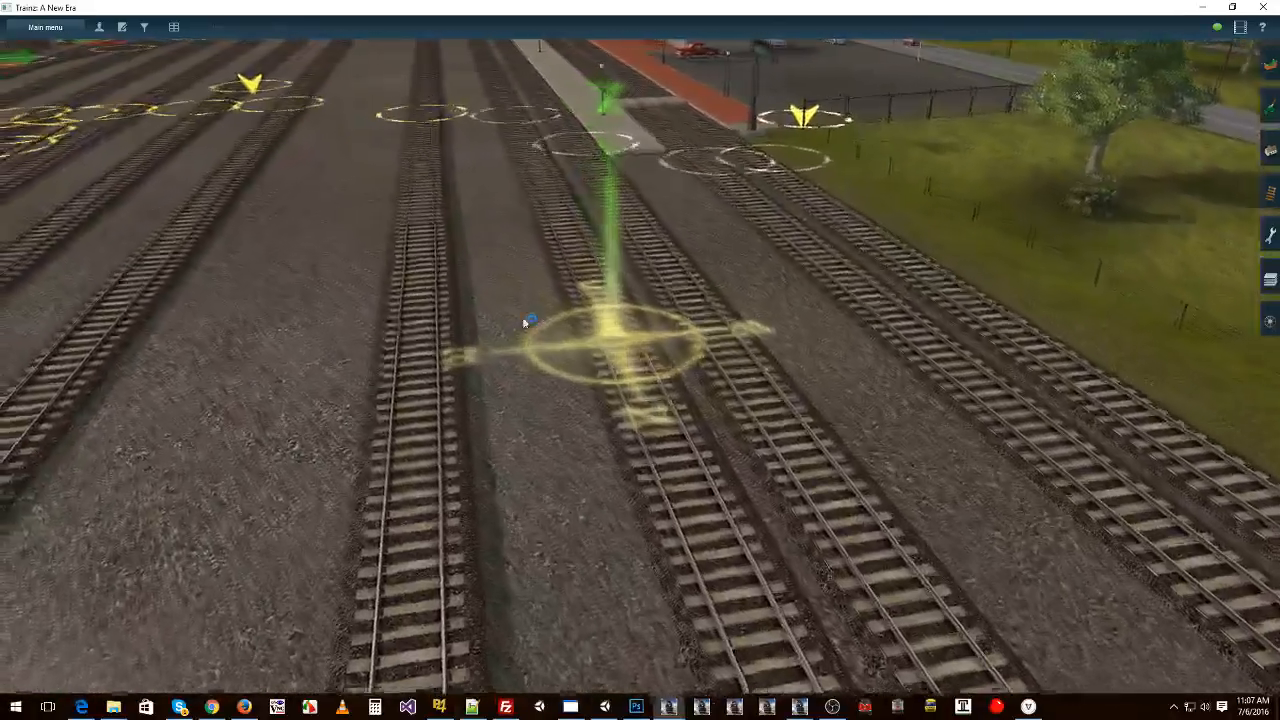
{"action": "scroll", "coordinate": [538, 308], "scroll_direction": "down", "scroll_amount": 5}
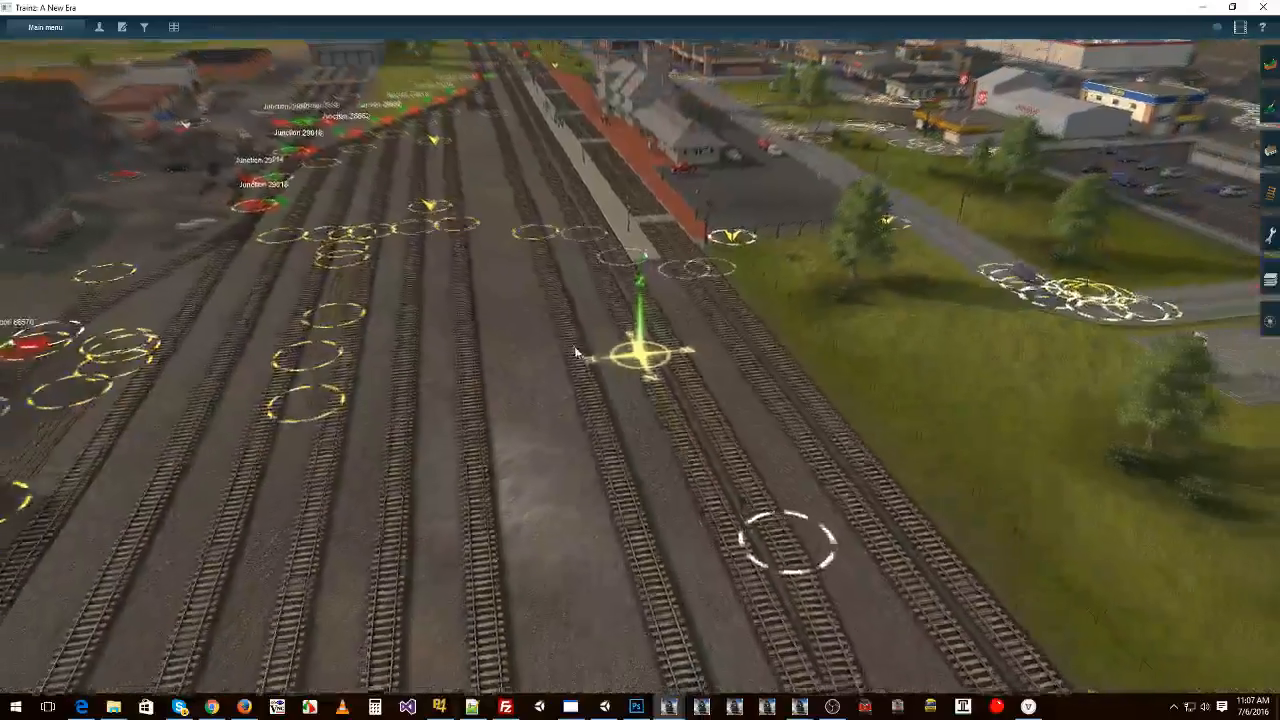
{"action": "right_click_drag", "start_coordinate": [655, 352], "coordinate": [988, 297]}
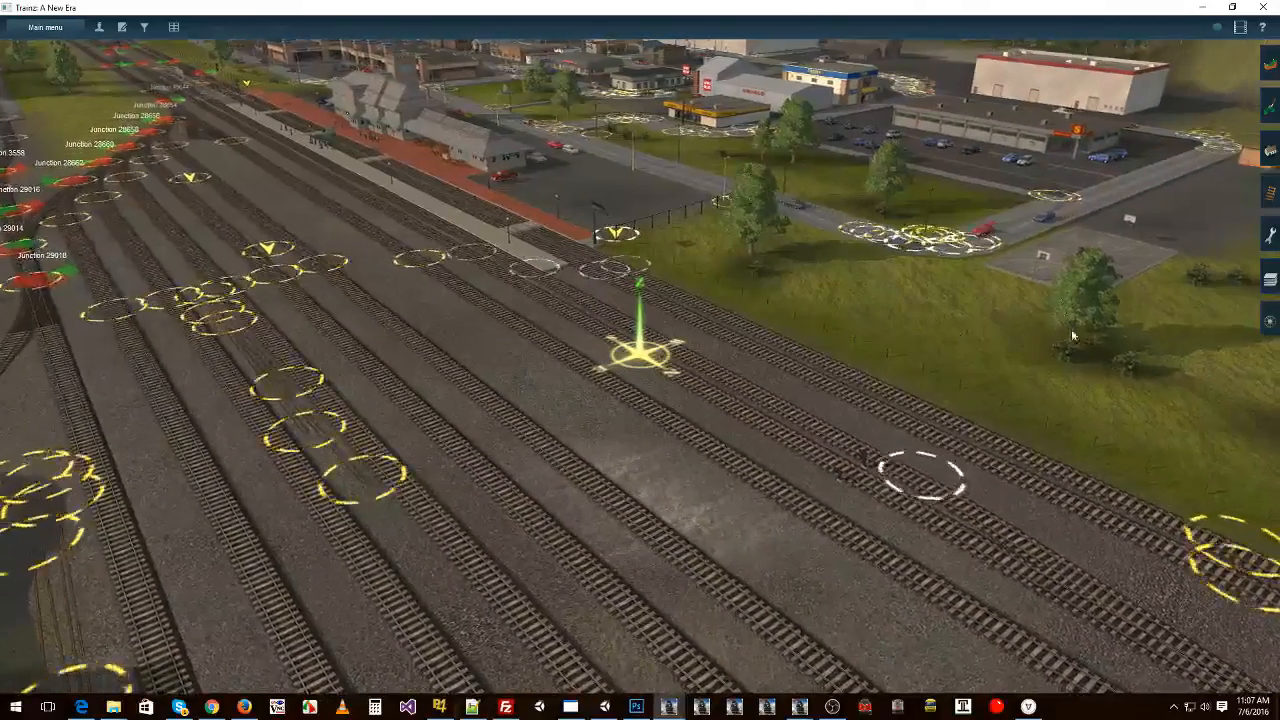
{"action": "left_click", "coordinate": [1268, 322]}
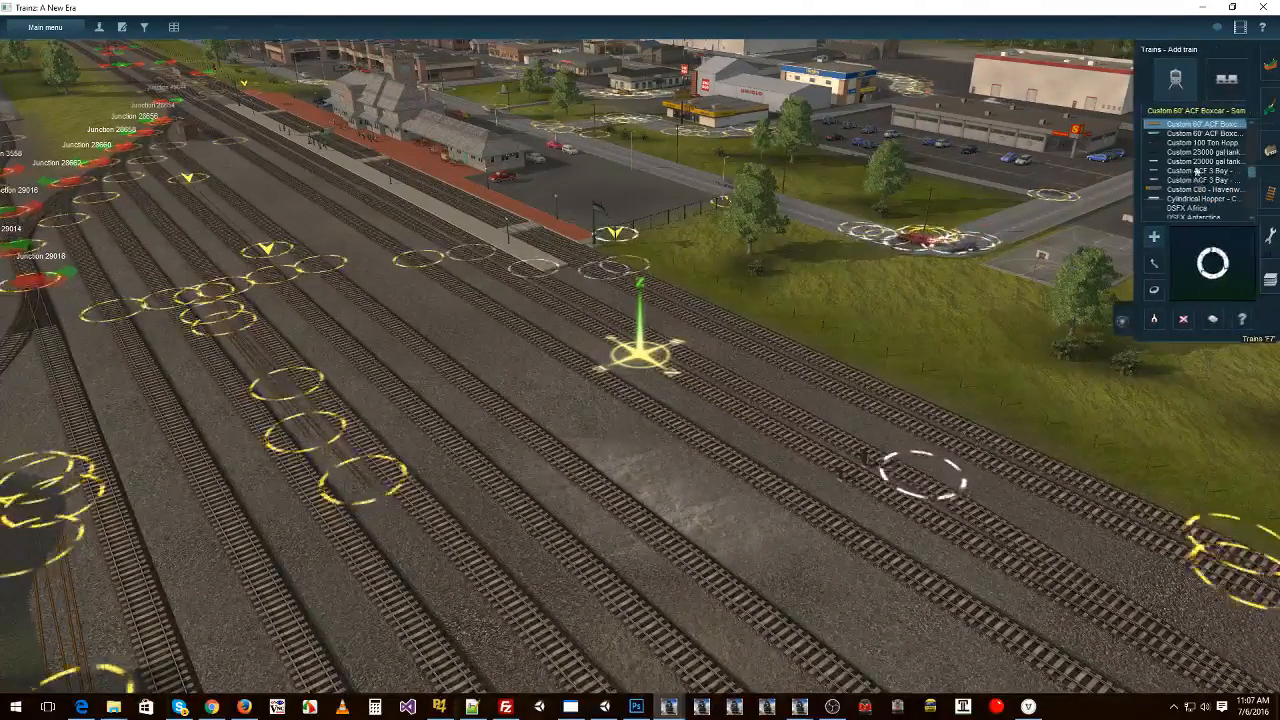
{"action": "type", "text": "kano"}
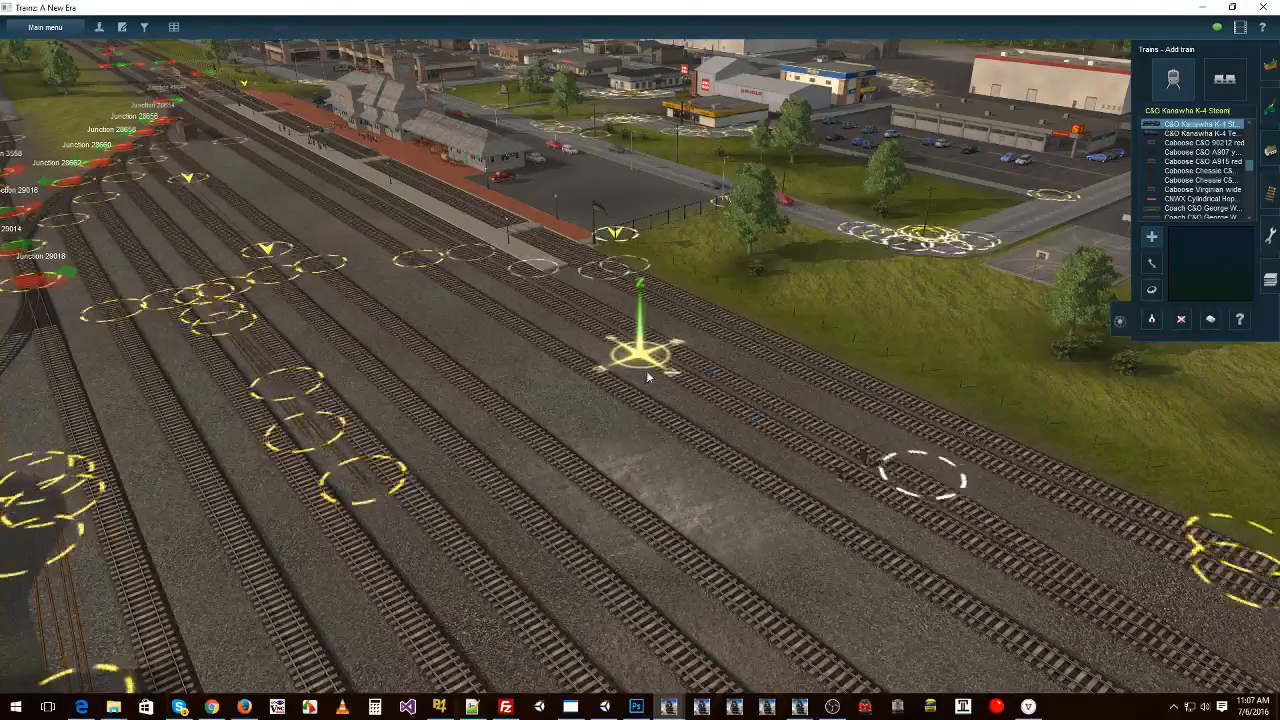
{"action": "left_click", "coordinate": [620, 392]}
{"action": "left_click", "coordinate": [1185, 133]}
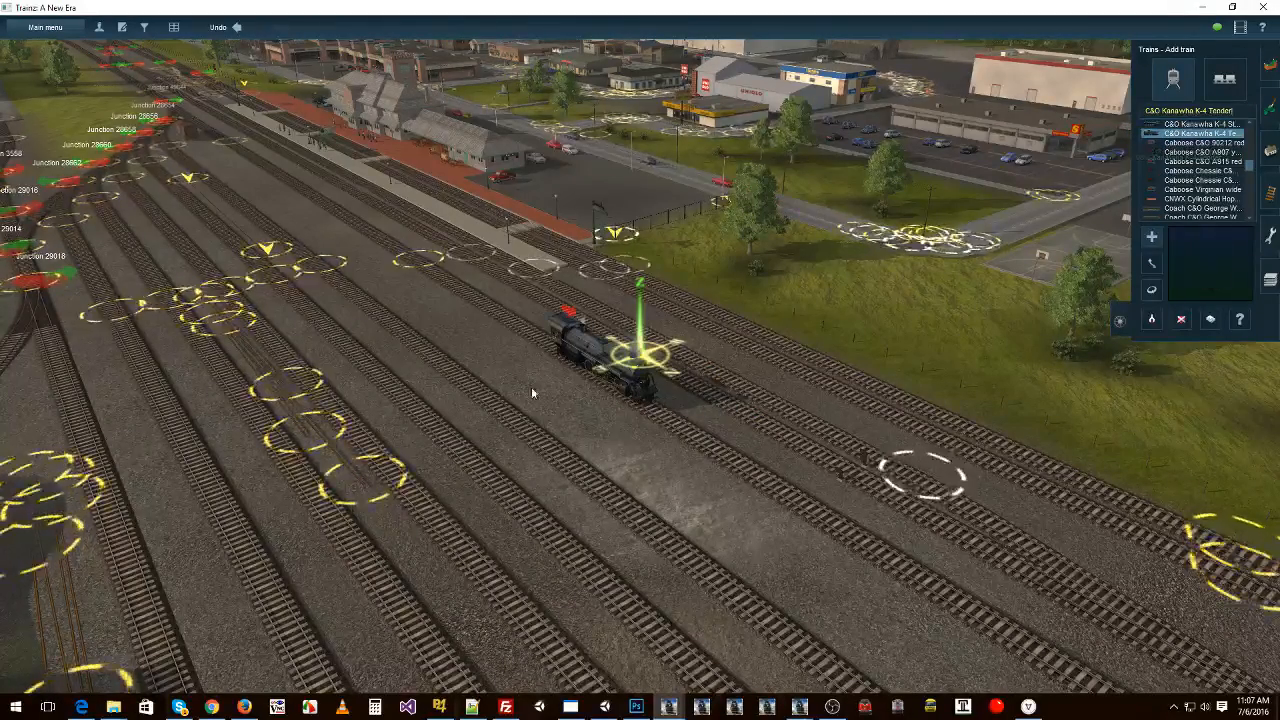
{"action": "left_click", "coordinate": [545, 366]}
Review the properties of the placed C&O Kanawha K-4 locomotive, including its name and train settings, and close them
{"action": "scroll", "coordinate": [621, 390], "scroll_direction": "up", "scroll_amount": 5}
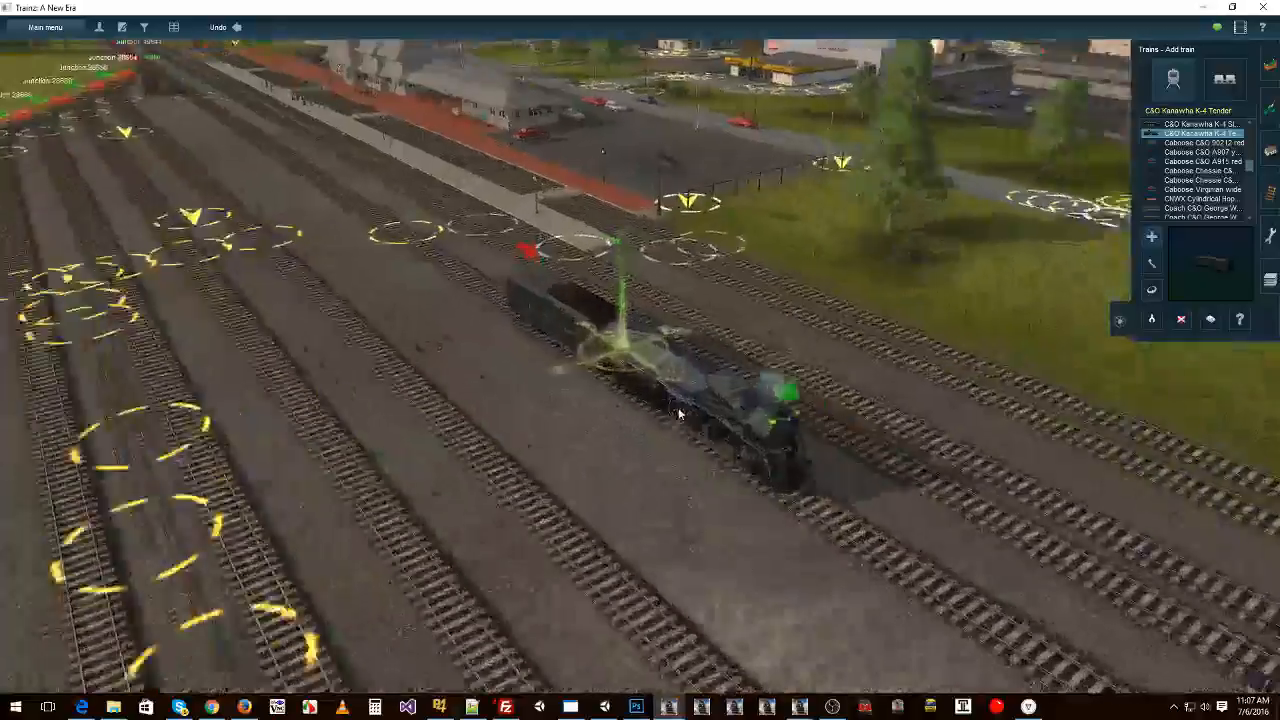
{"action": "right_click_drag", "start_coordinate": [621, 390], "coordinate": [1025, 346]}
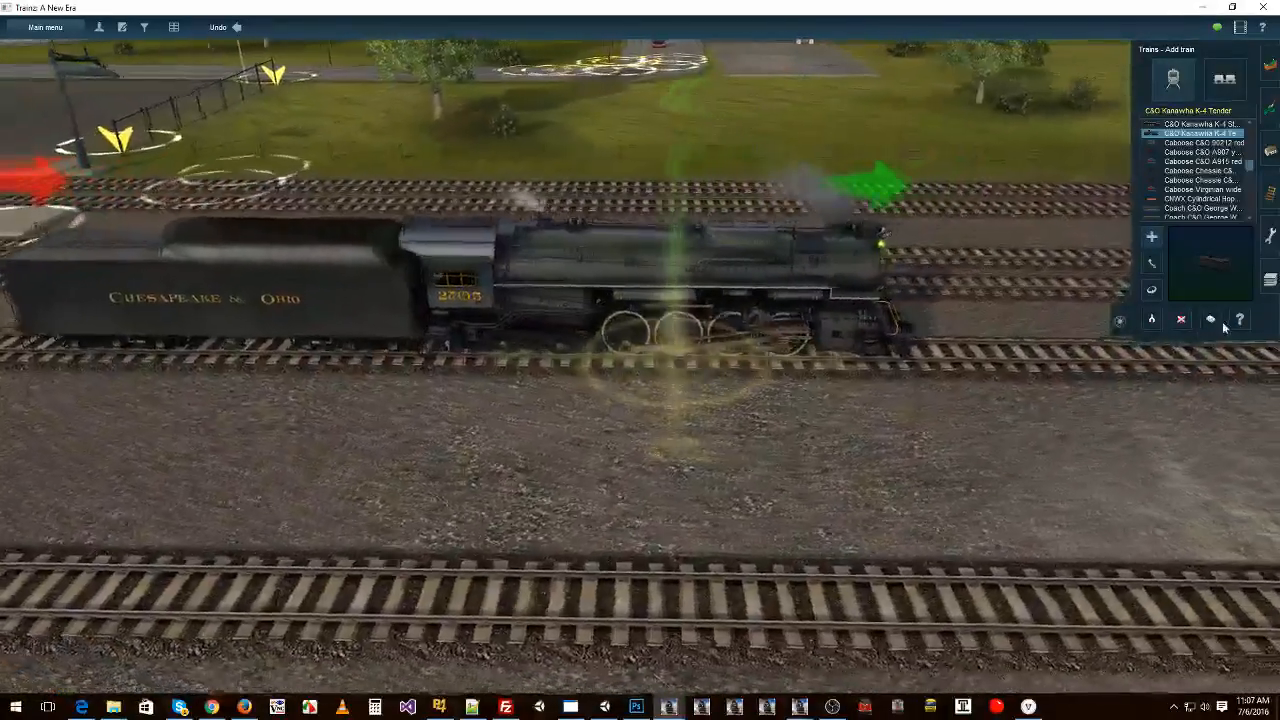
{"action": "left_click", "coordinate": [1240, 319]}
{"action": "left_click", "coordinate": [745, 318]}
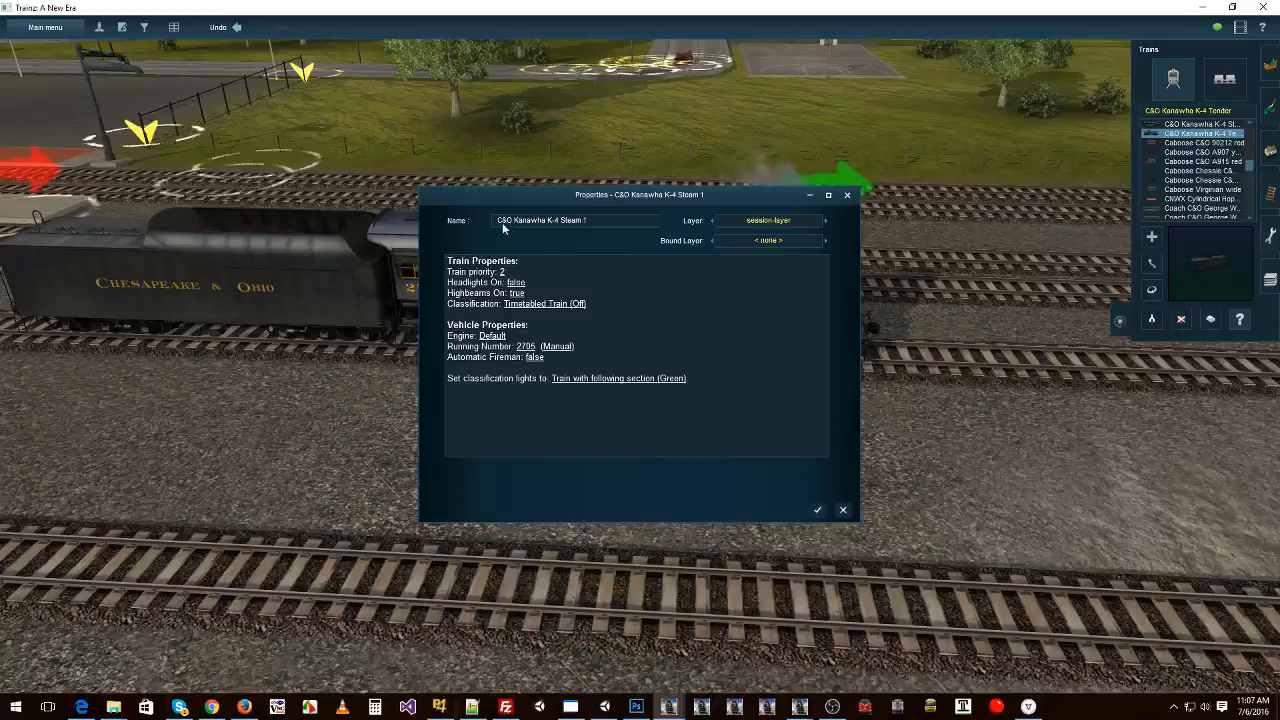
{"action": "left_click", "coordinate": [810, 509]}
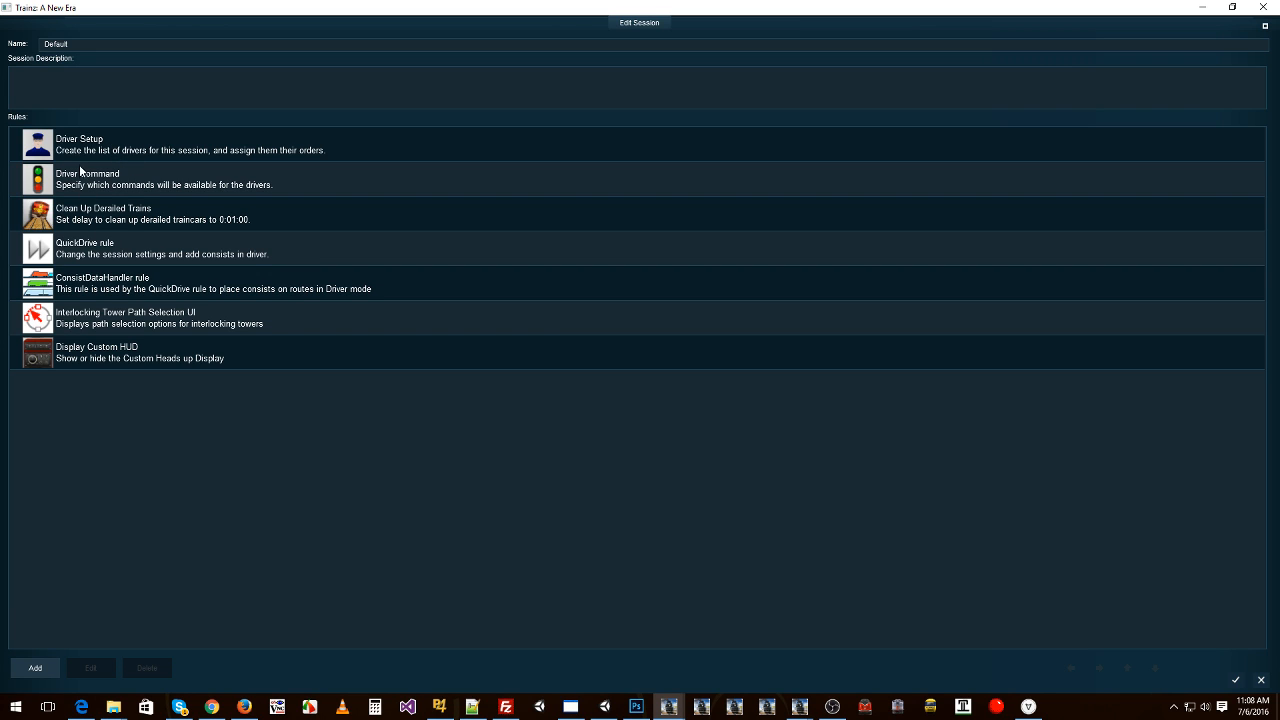
In the Driver Setup rule, give the Kanawha K-4 driver a Navigate To order for the Pinecone Kurri Ridge platform
{"action": "left_click", "coordinate": [93, 148]}
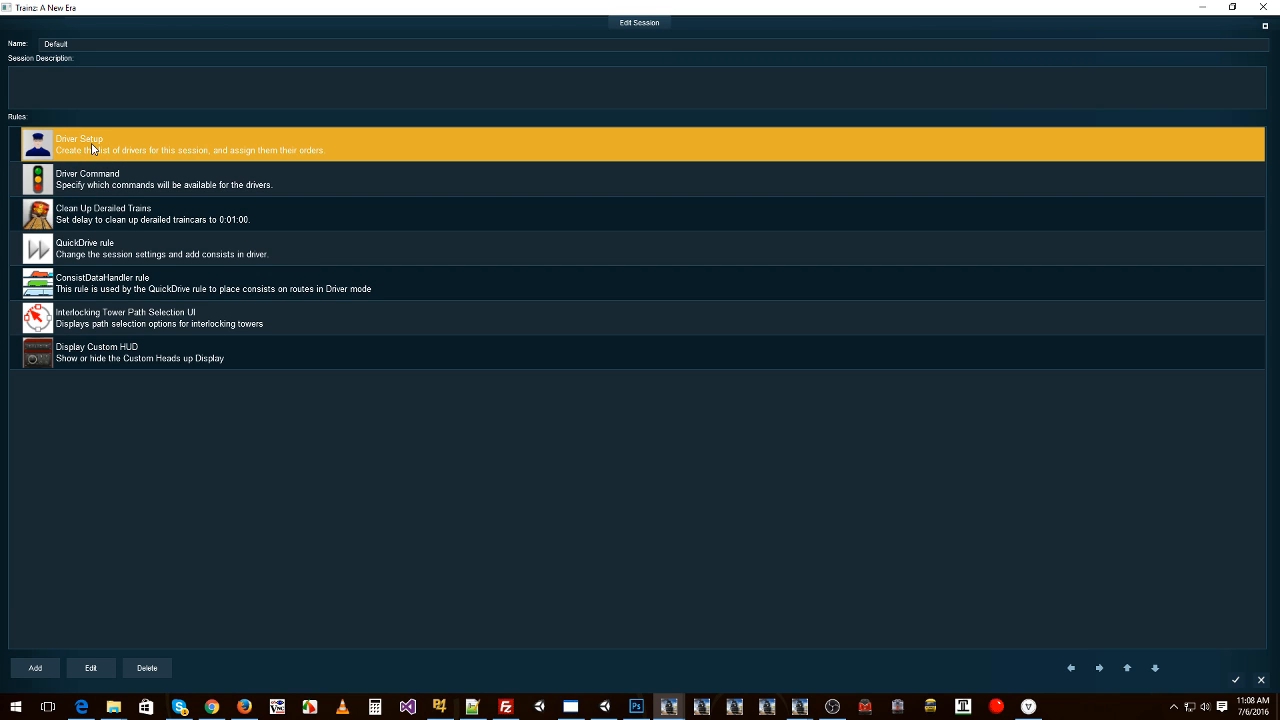
{"action": "left_click", "coordinate": [91, 668]}
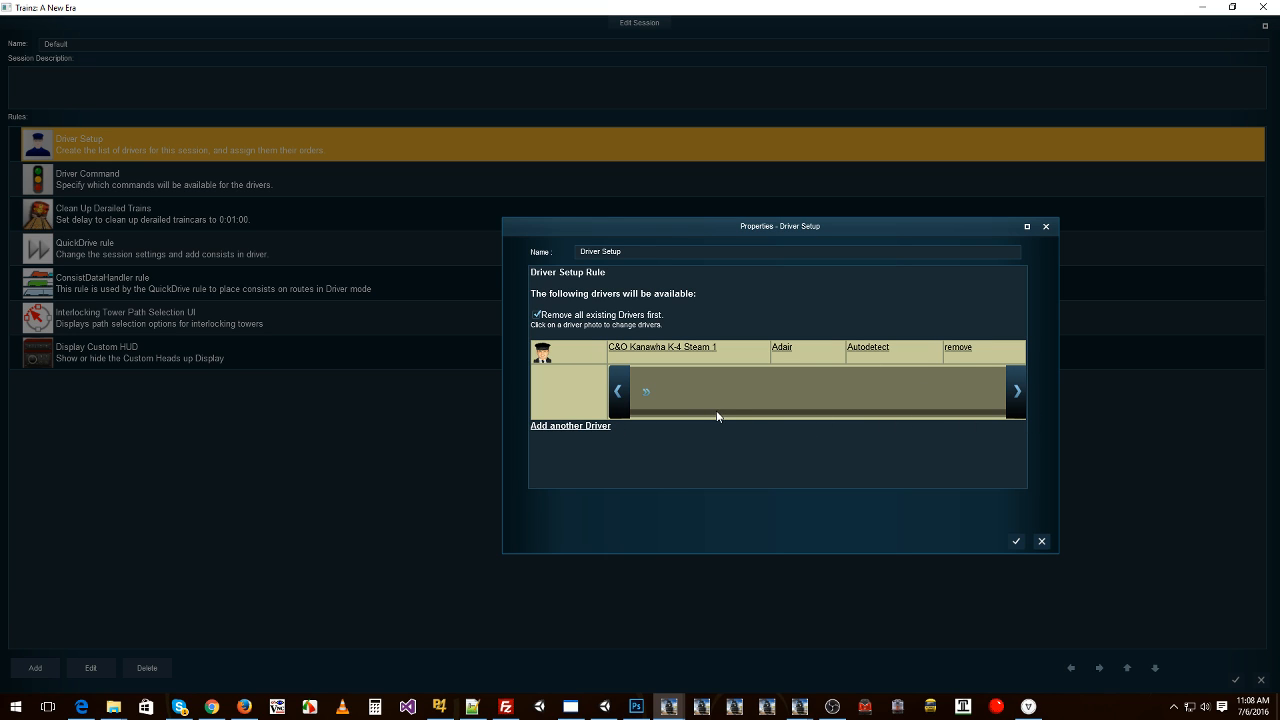
{"action": "left_click", "coordinate": [646, 391]}
{"action": "mouse_move", "coordinate": [647, 397]}
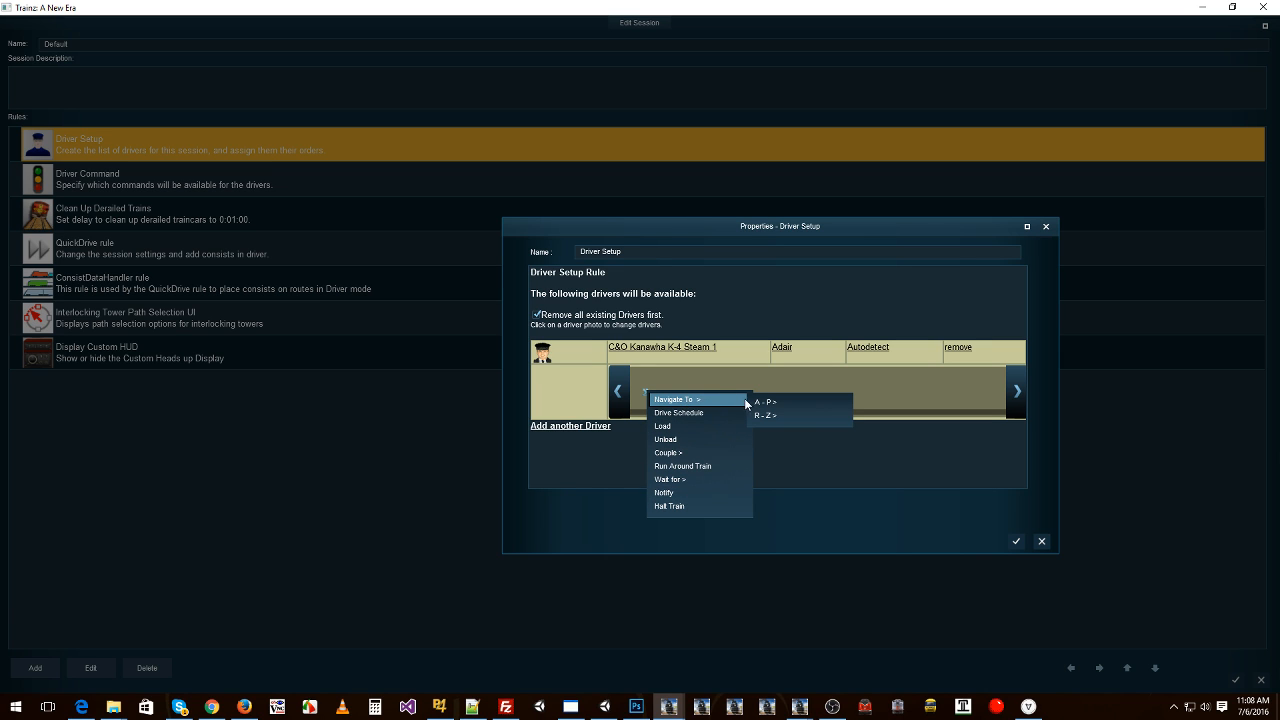
{"action": "mouse_move", "coordinate": [763, 405]}
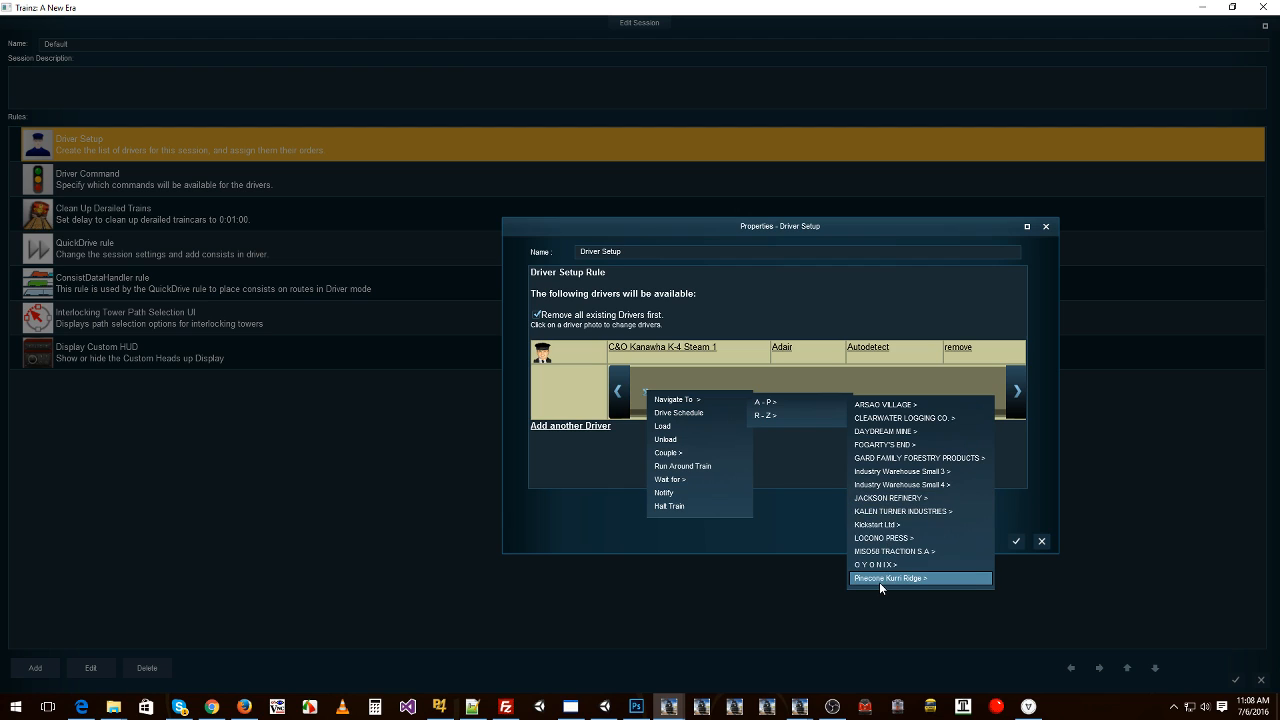
{"action": "mouse_move", "coordinate": [879, 582]}
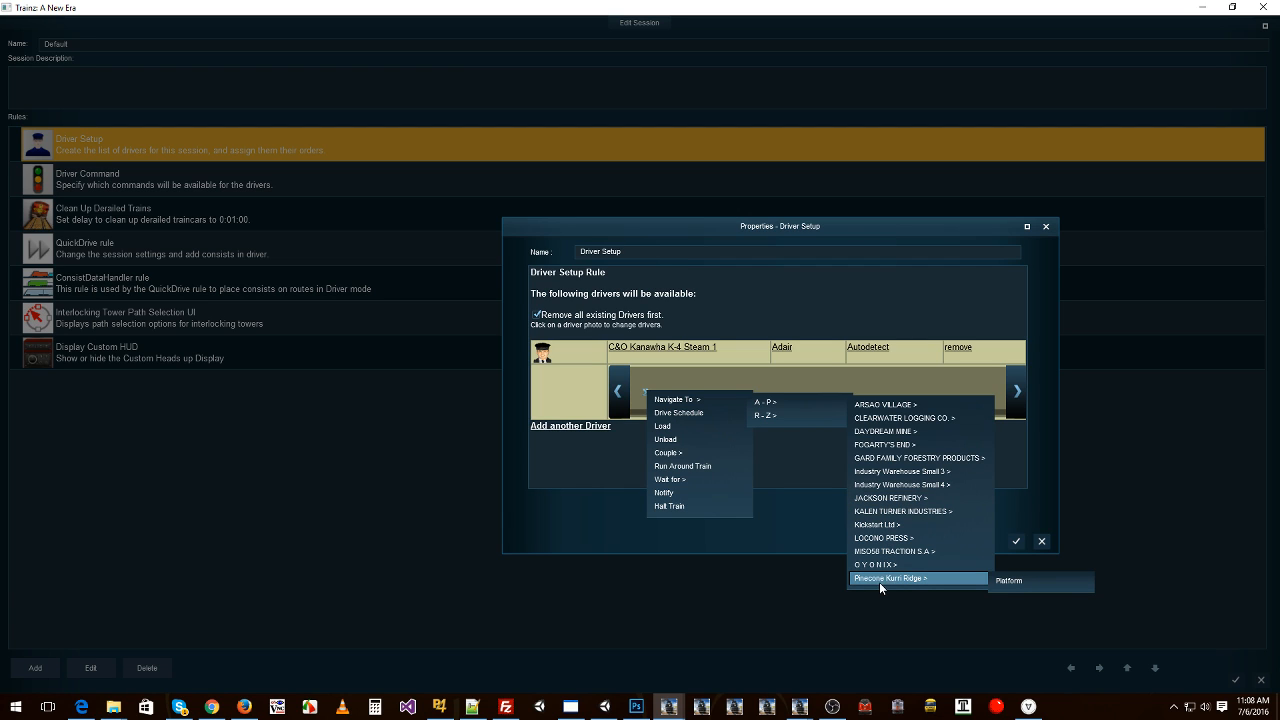
{"action": "left_click", "coordinate": [1016, 582]}
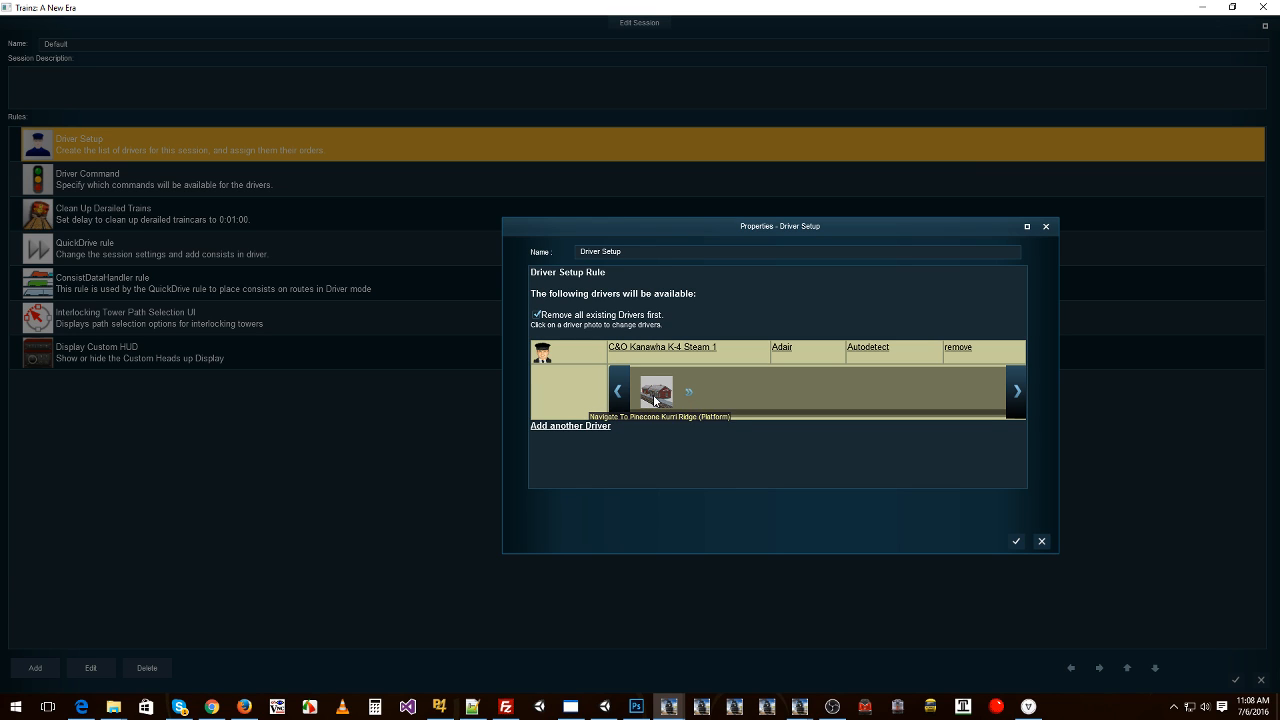
Remove the driver's Navigate To order and add a Wait for 20 seconds order instead
{"action": "left_click", "coordinate": [650, 396]}
{"action": "left_click", "coordinate": [647, 391]}
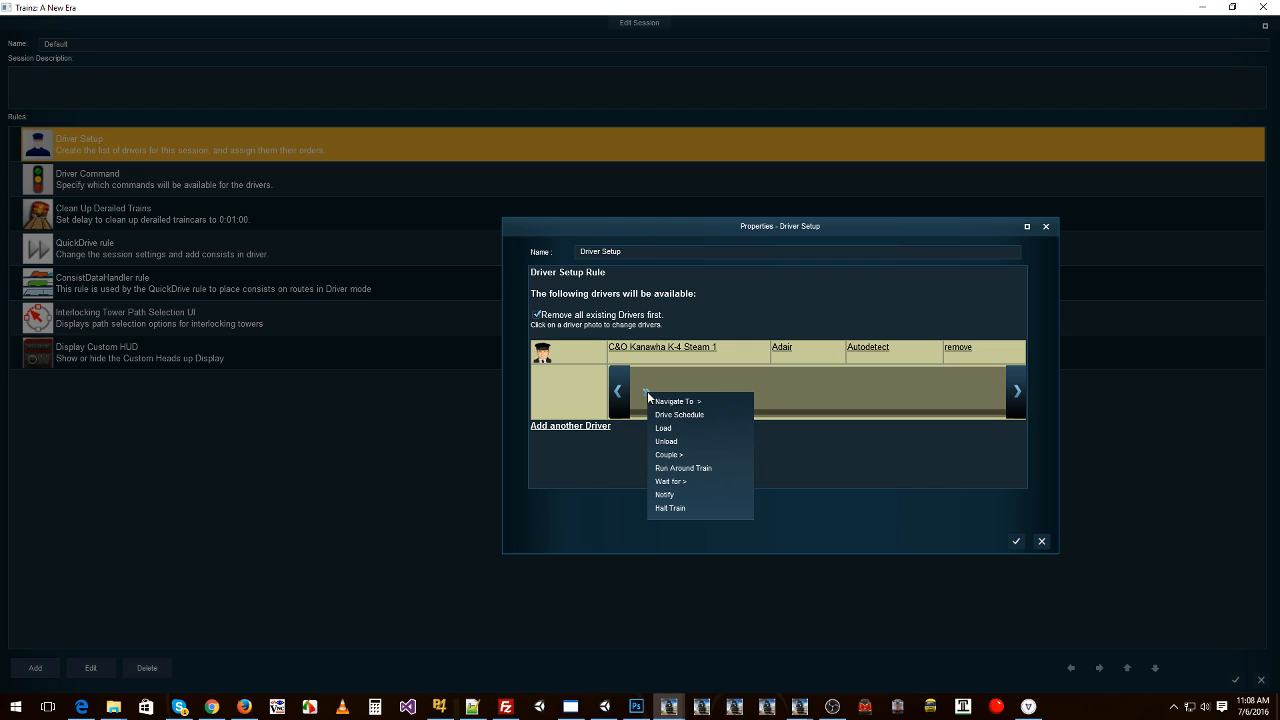
{"action": "mouse_move", "coordinate": [679, 407]}
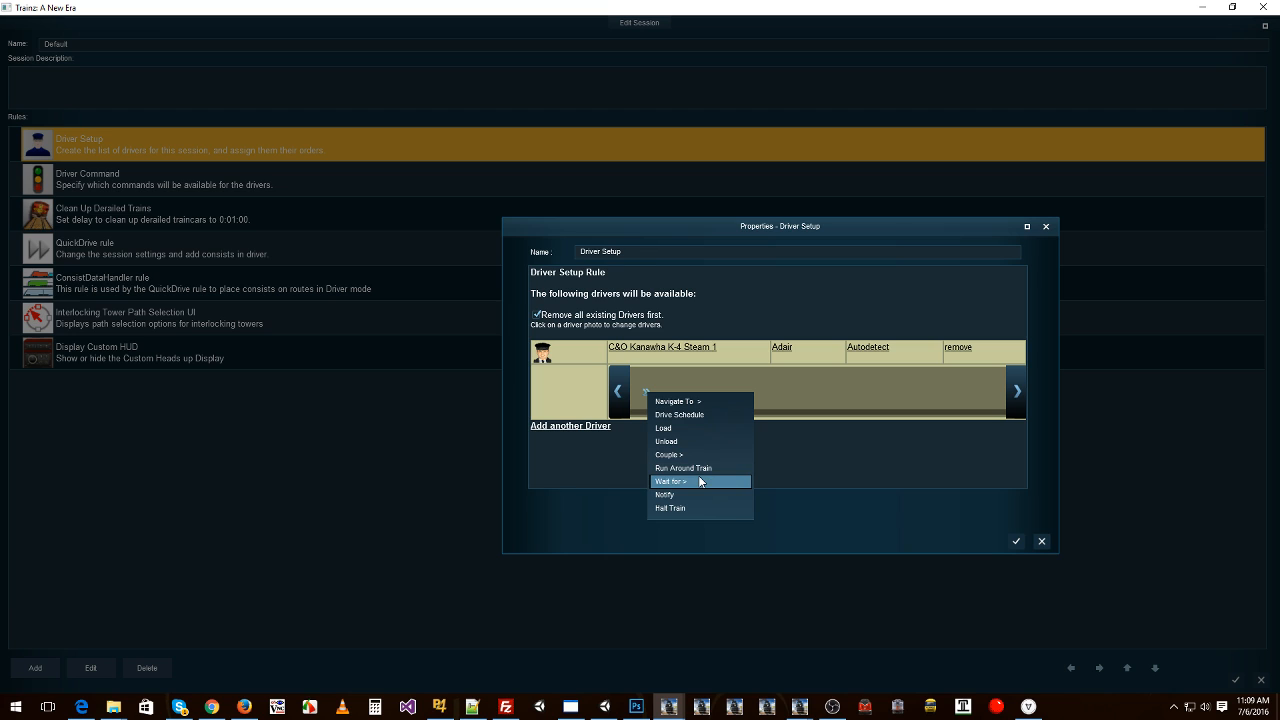
{"action": "mouse_move", "coordinate": [700, 482]}
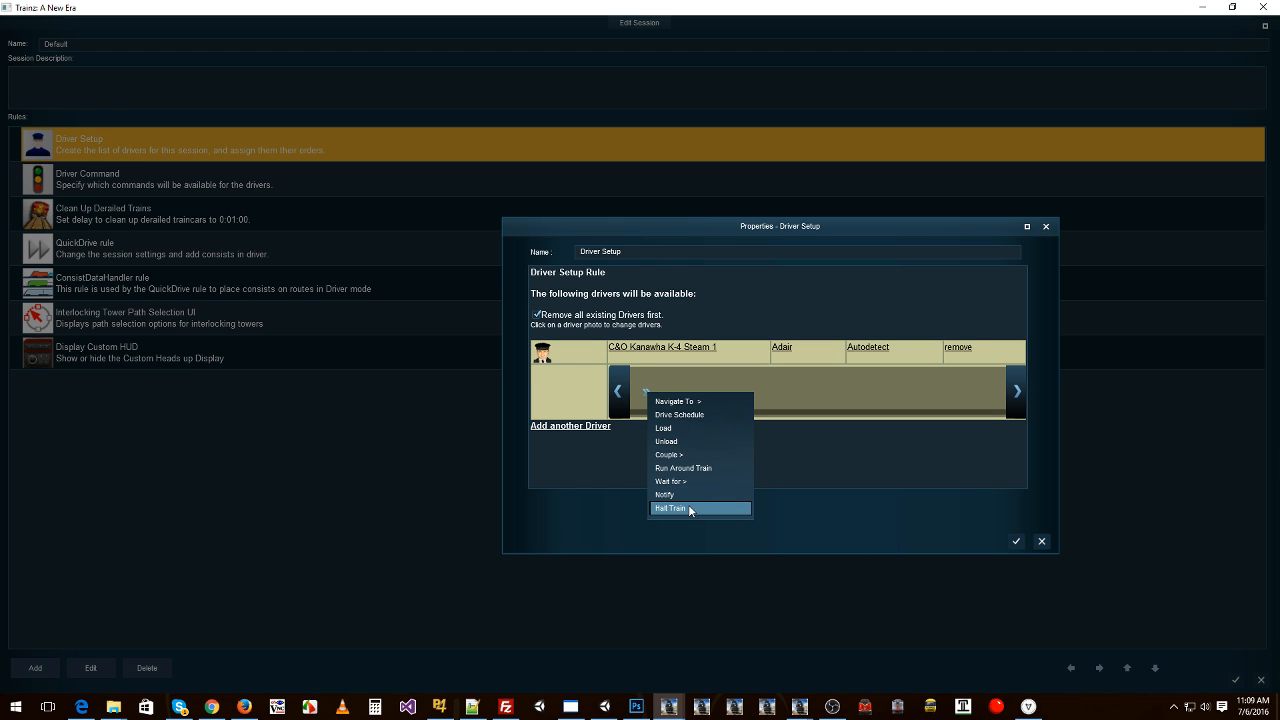
{"action": "mouse_move", "coordinate": [748, 482]}
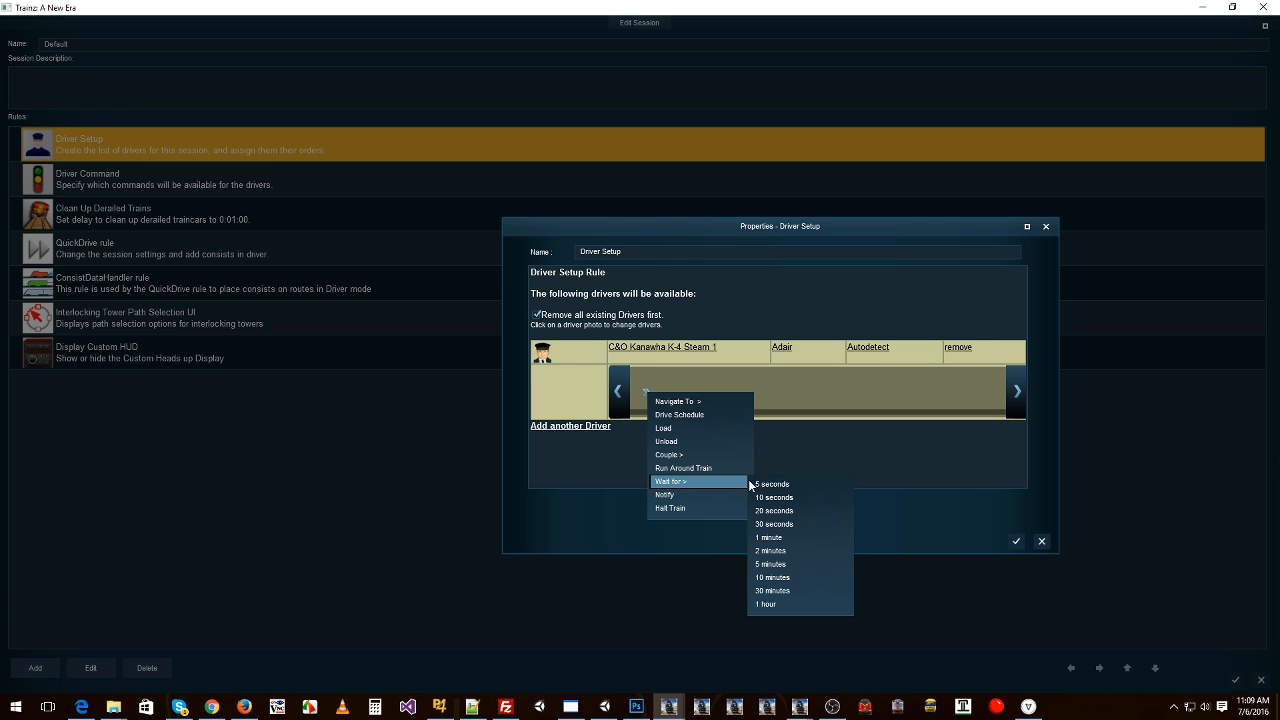
{"action": "left_click", "coordinate": [791, 511]}
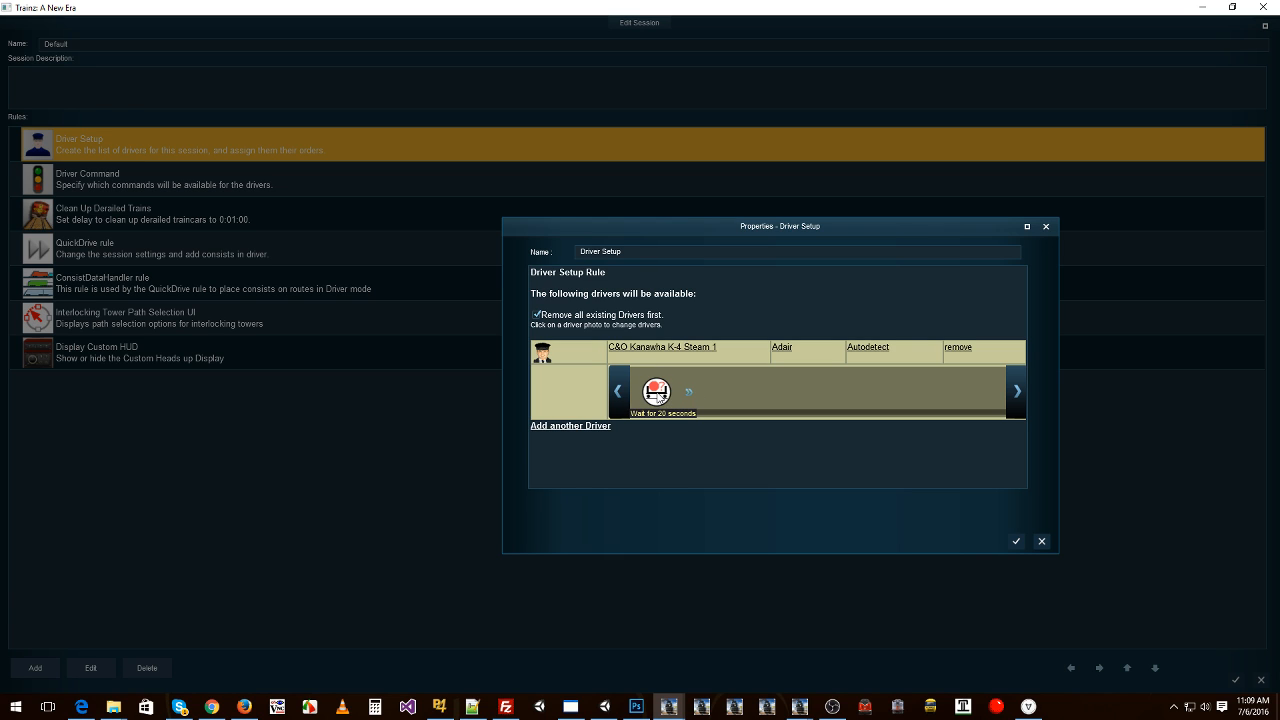
Add a Navigate To order for RIVERSIDE FREIGHT CO. (Multiple Pickup/Drop off) after the wait order
{"action": "left_click", "coordinate": [688, 391]}
{"action": "mouse_move", "coordinate": [730, 428]}
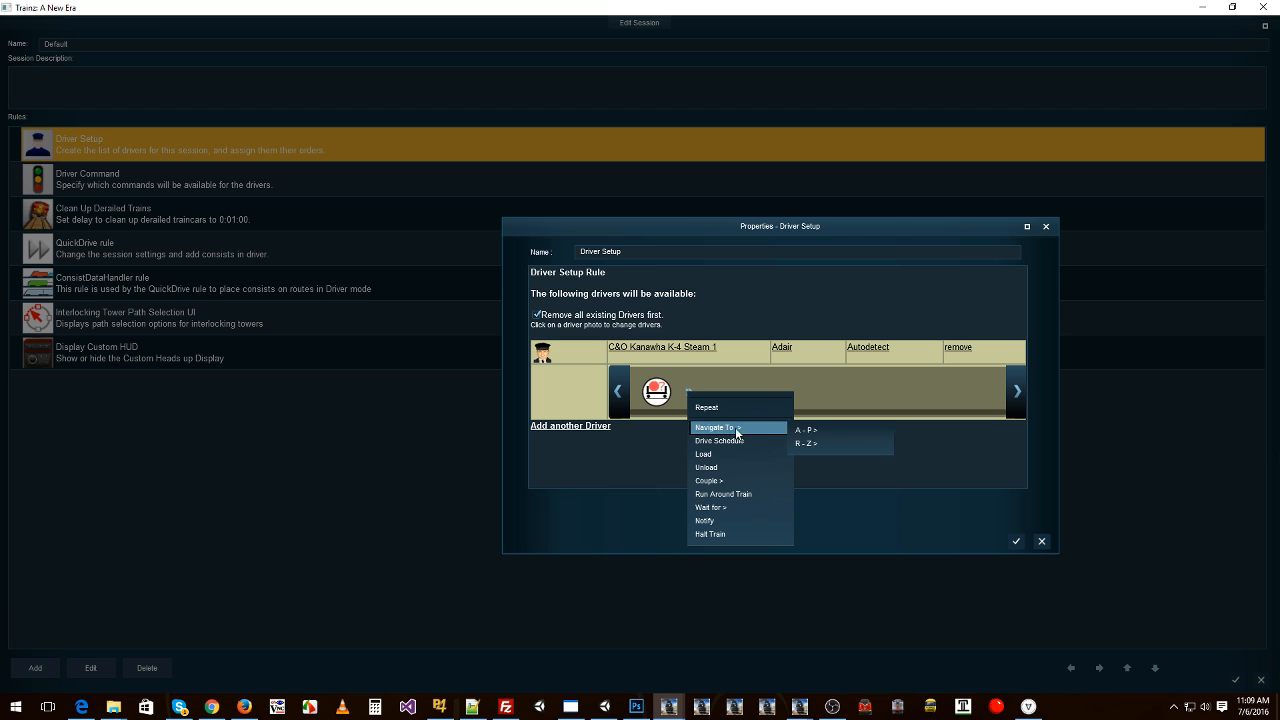
{"action": "mouse_move", "coordinate": [821, 442]}
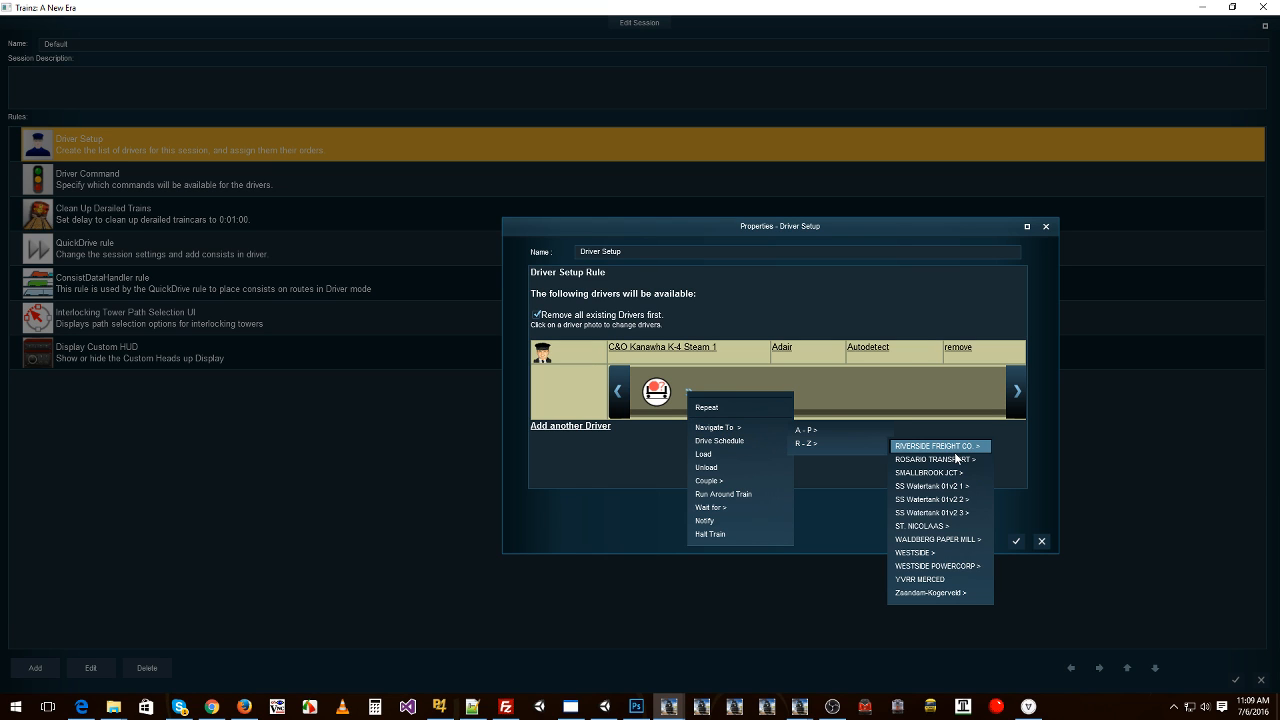
{"action": "mouse_move", "coordinate": [946, 447]}
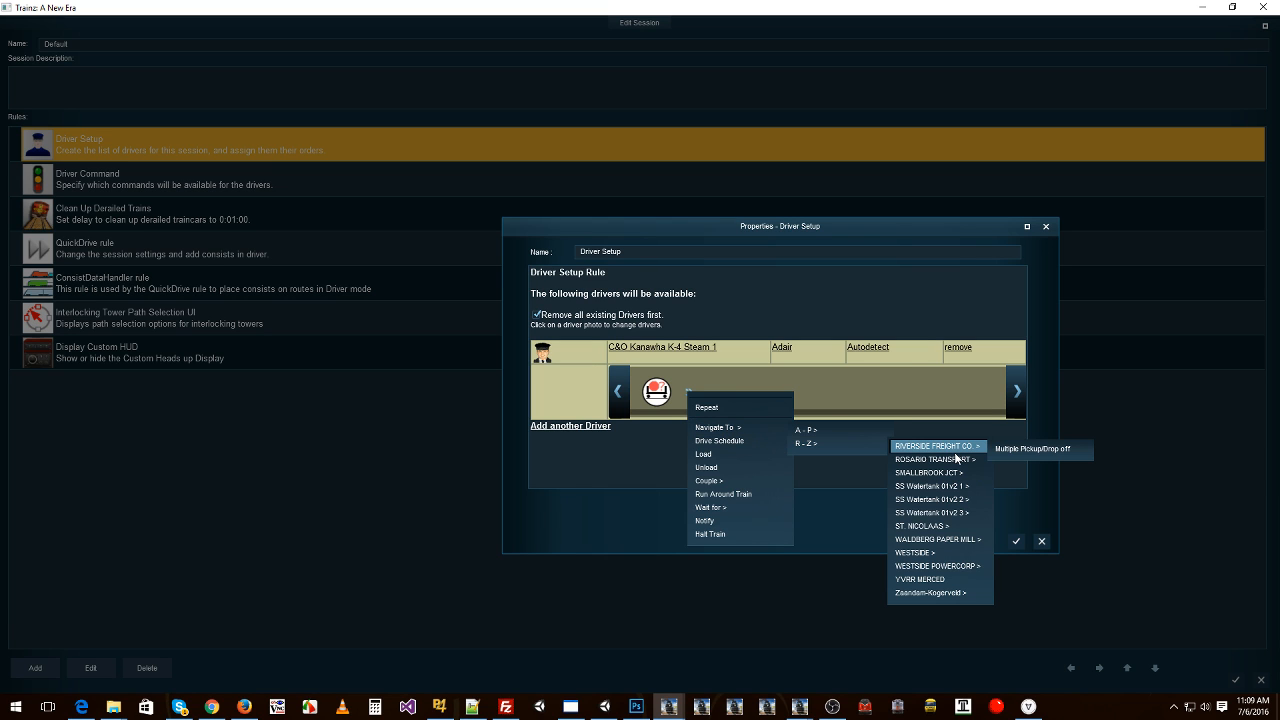
{"action": "left_click", "coordinate": [1040, 449]}
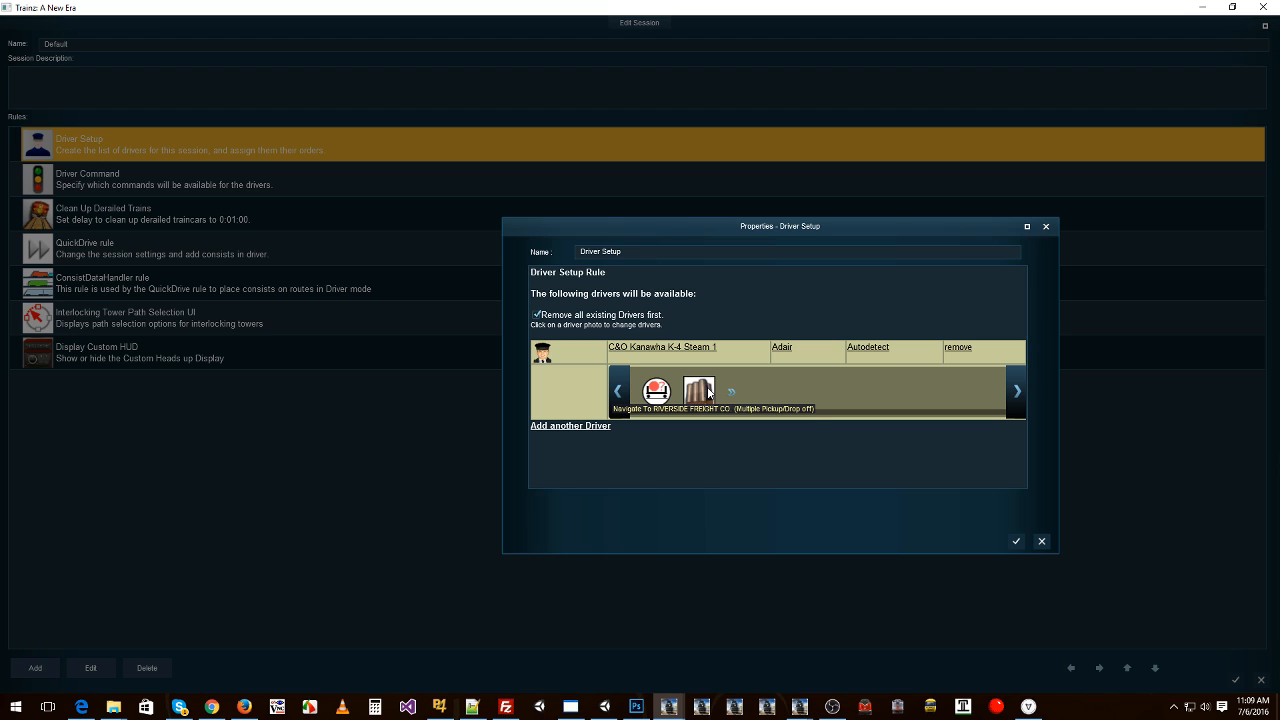
Clear the driver's orders, browse the available commands including the Couple targets, and close Driver Setup without saving
{"action": "mouse_move", "coordinate": [708, 392]}
{"action": "left_mouse_down"}
{"action": "mouse_move", "coordinate": [710, 293]}
{"action": "mouse_move", "coordinate": [766, 417]}
{"action": "left_mouse_up"}
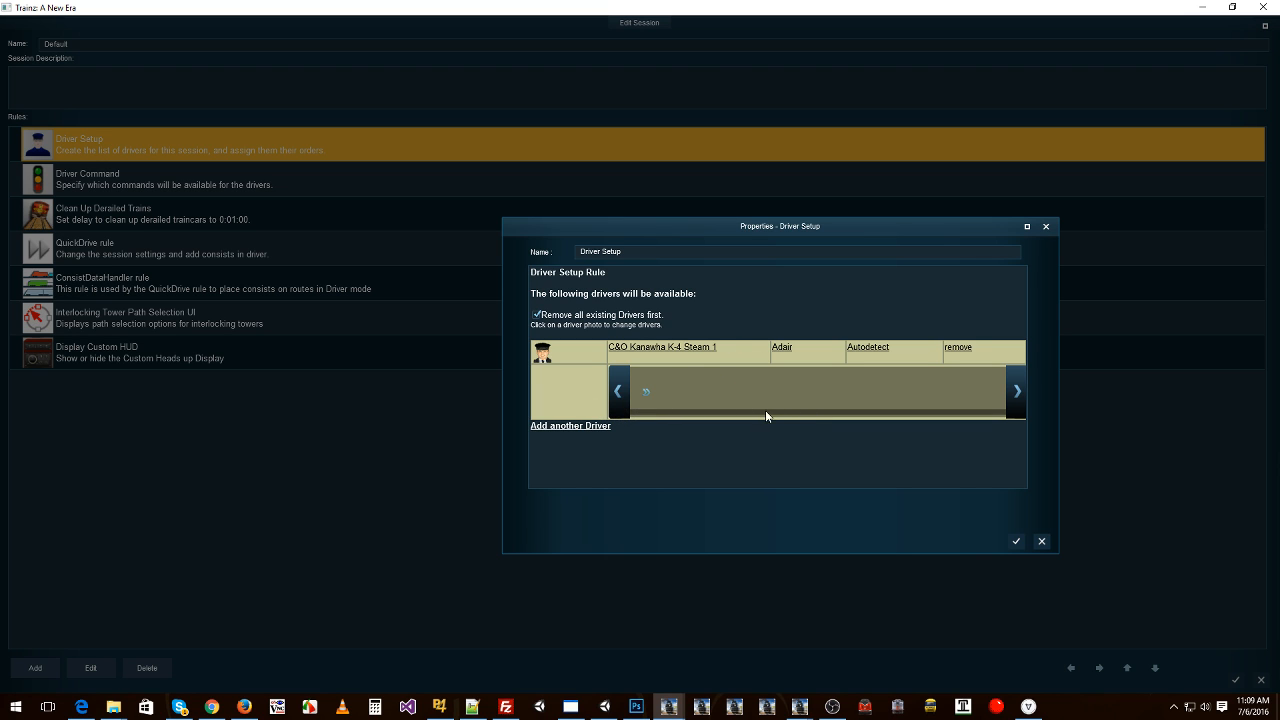
{"action": "left_click", "coordinate": [655, 401]}
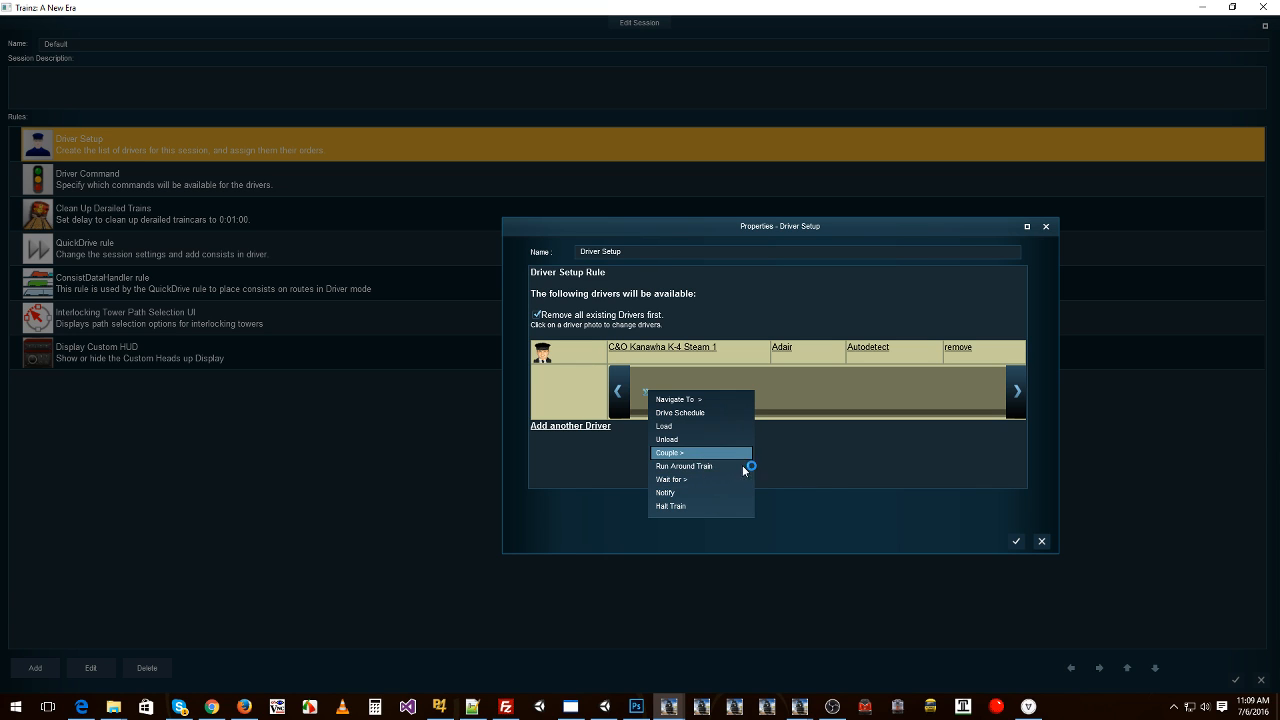
{"action": "mouse_move", "coordinate": [709, 452]}
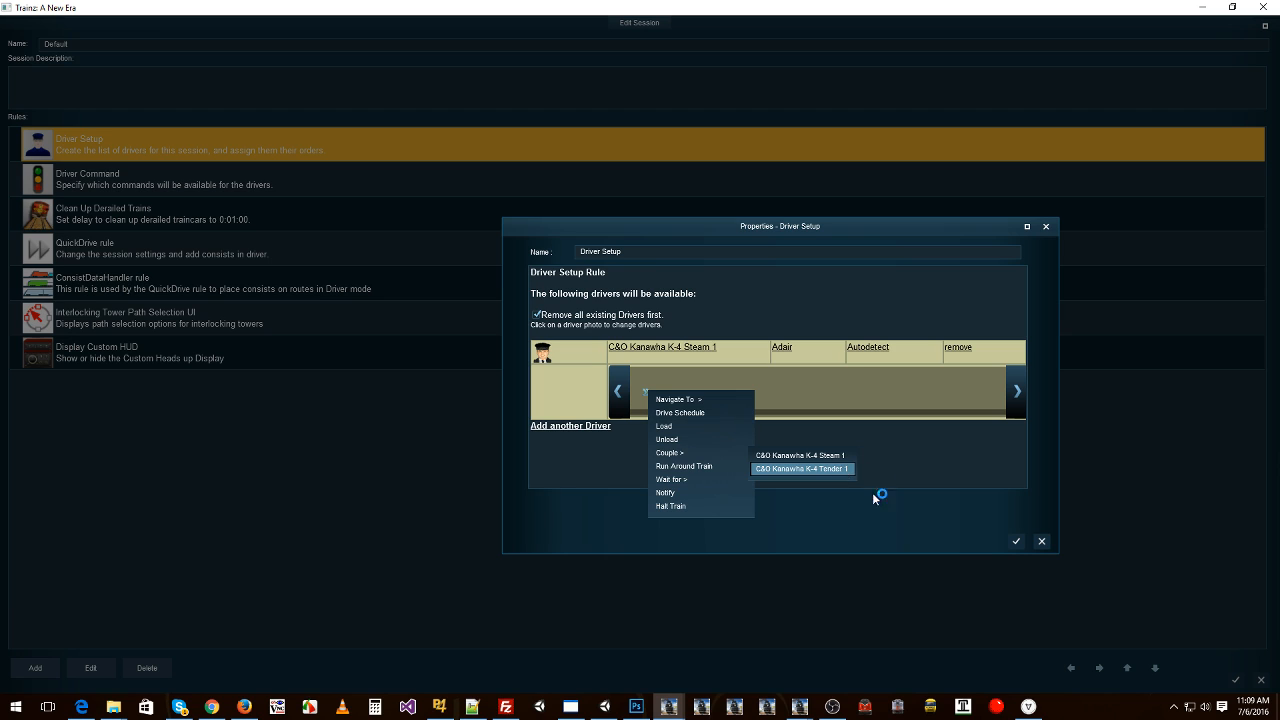
{"action": "left_click", "coordinate": [884, 518]}
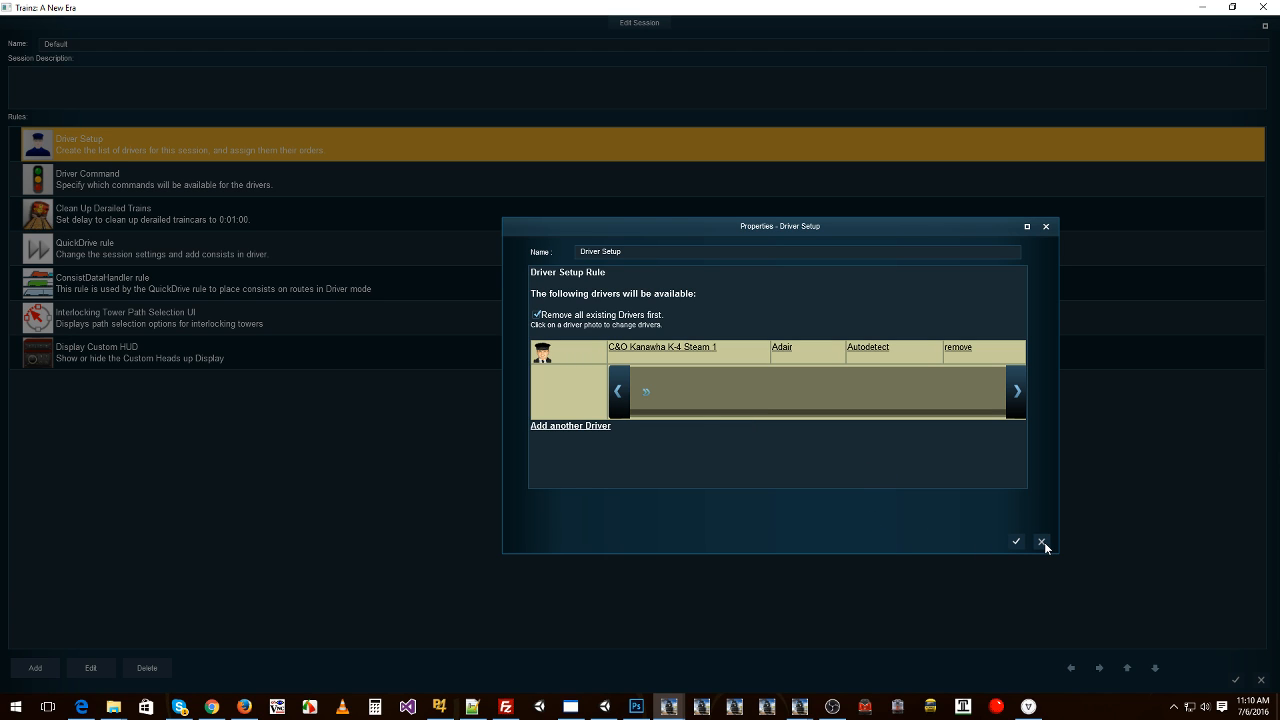
{"action": "left_click", "coordinate": [651, 395]}
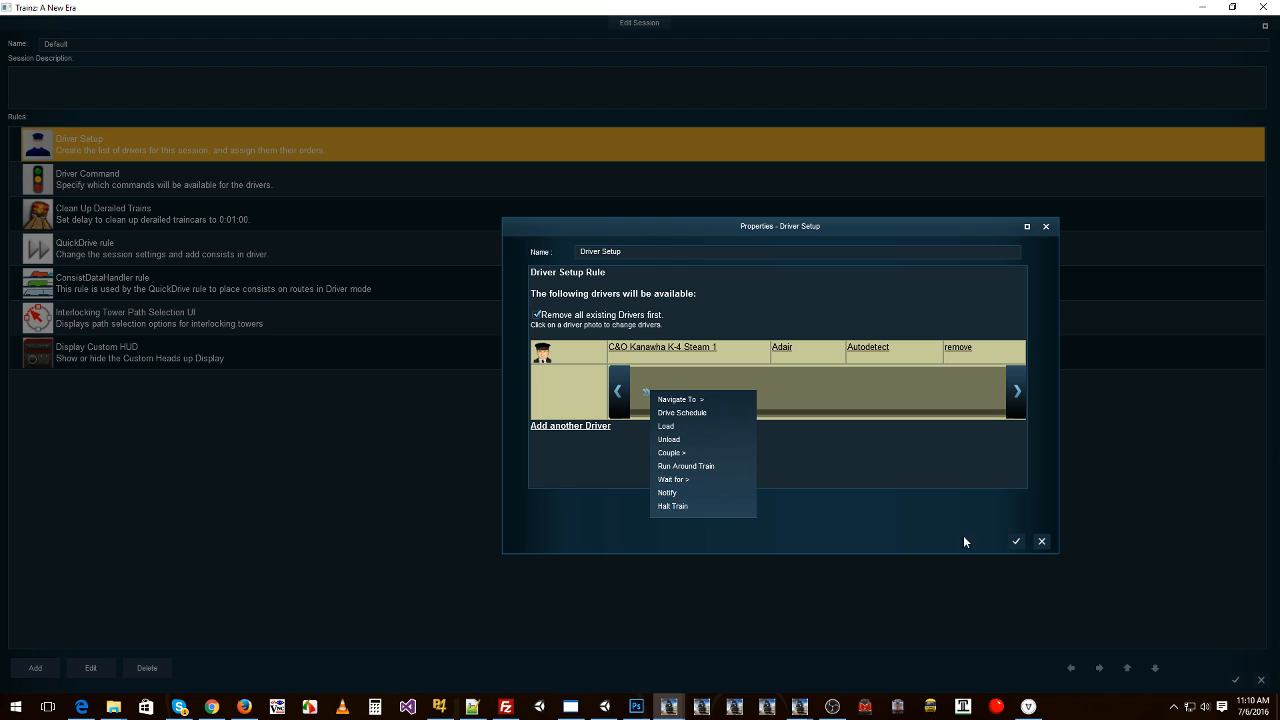
{"action": "left_click", "coordinate": [1042, 541]}
{"action": "left_click", "coordinate": [1042, 541]}
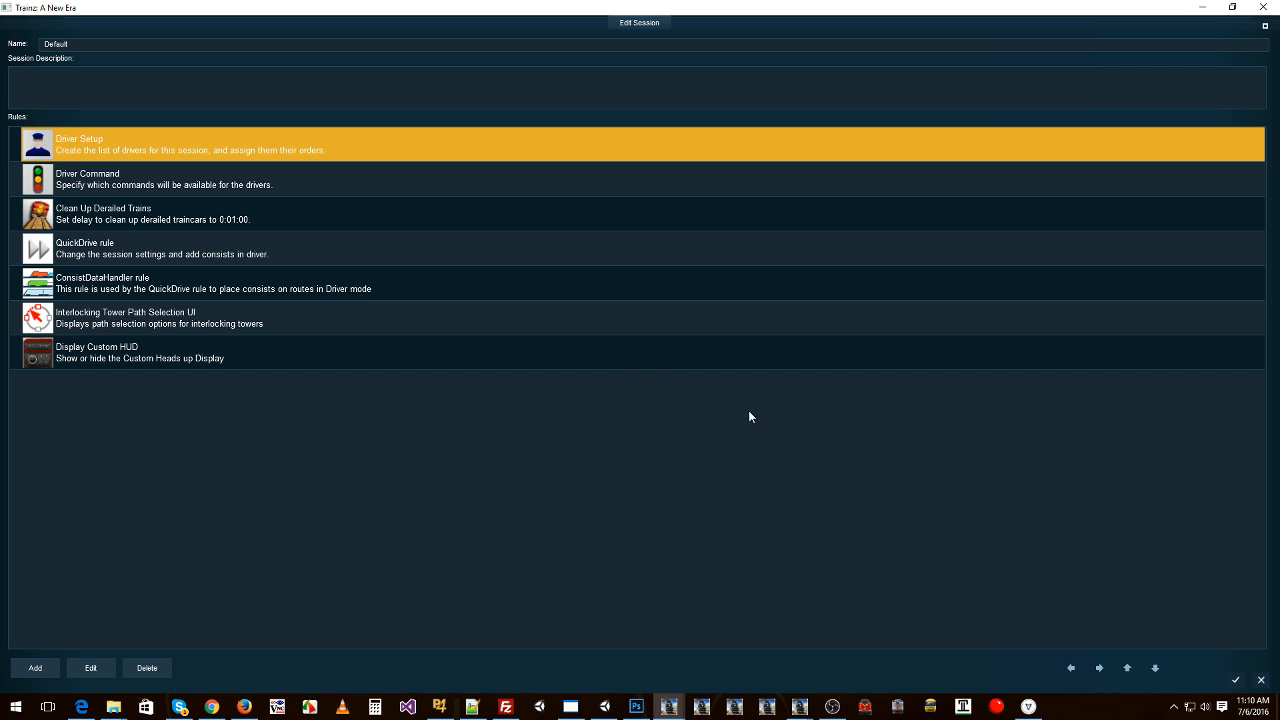
Open the Driver Command rule and examine which driver commands are enabled, from Couple and Decouple through to WaitFor
{"action": "left_click", "coordinate": [107, 177]}
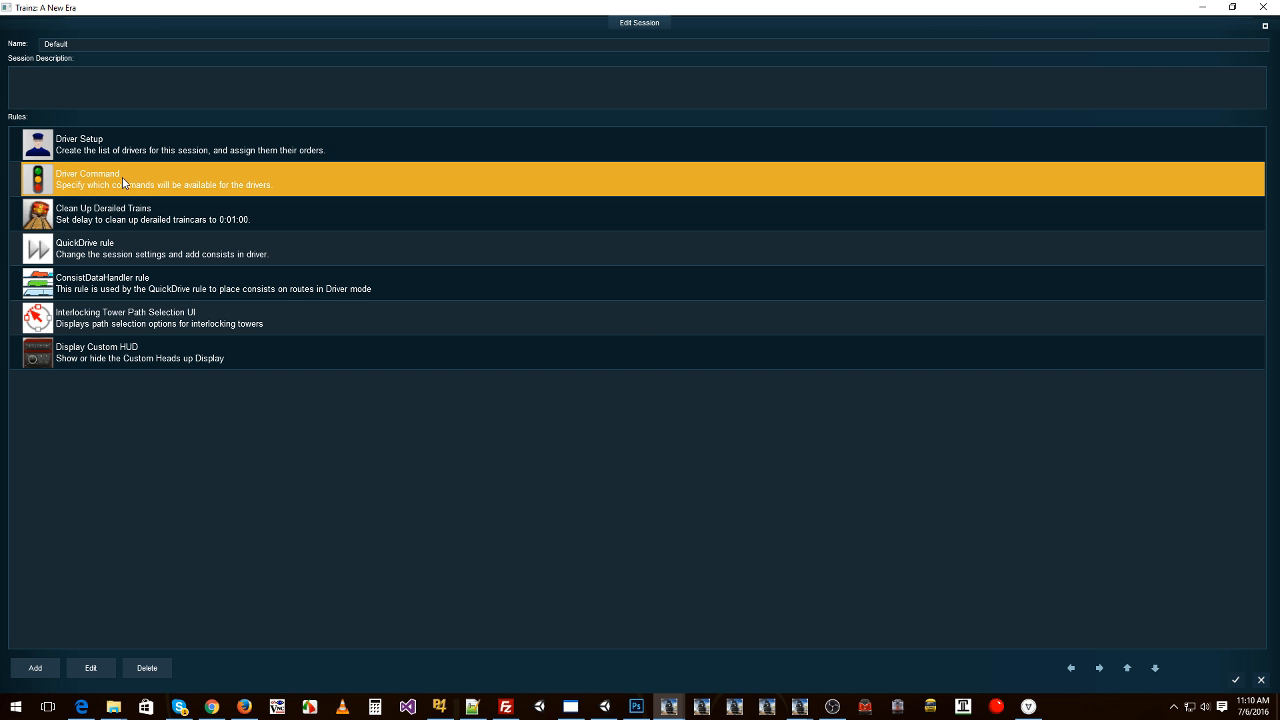
{"action": "left_click", "coordinate": [90, 668]}
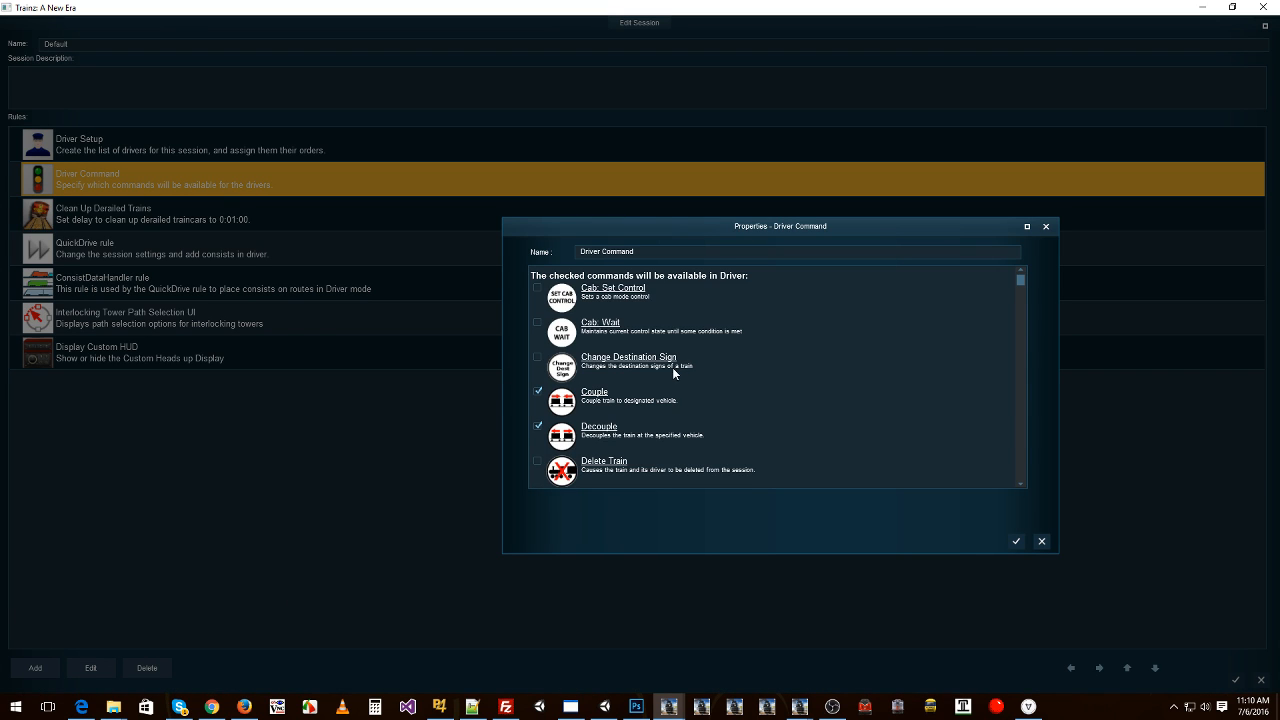
{"action": "scroll", "coordinate": [670, 370], "scroll_direction": "down", "scroll_amount": 2}
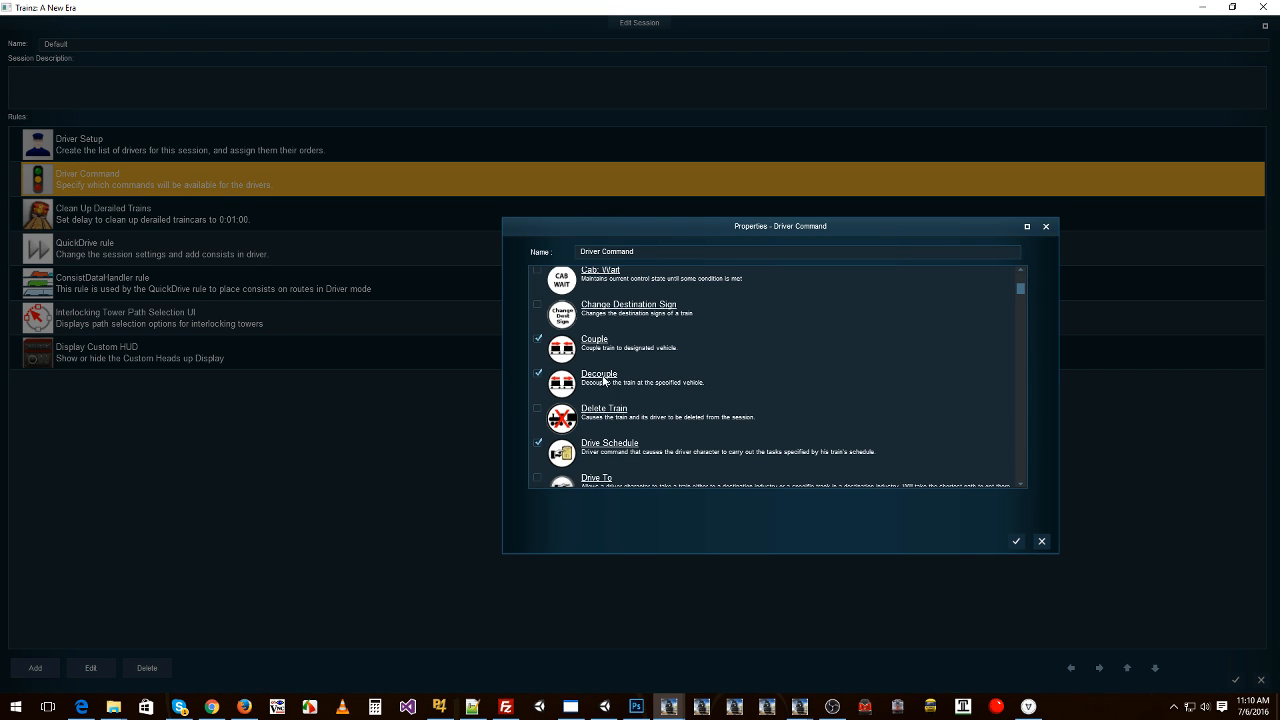
{"action": "left_click", "coordinate": [538, 376]}
{"action": "scroll", "coordinate": [622, 412], "scroll_direction": "up", "scroll_amount": 2}
{"action": "scroll", "coordinate": [778, 329], "scroll_direction": "down", "scroll_amount": 10}
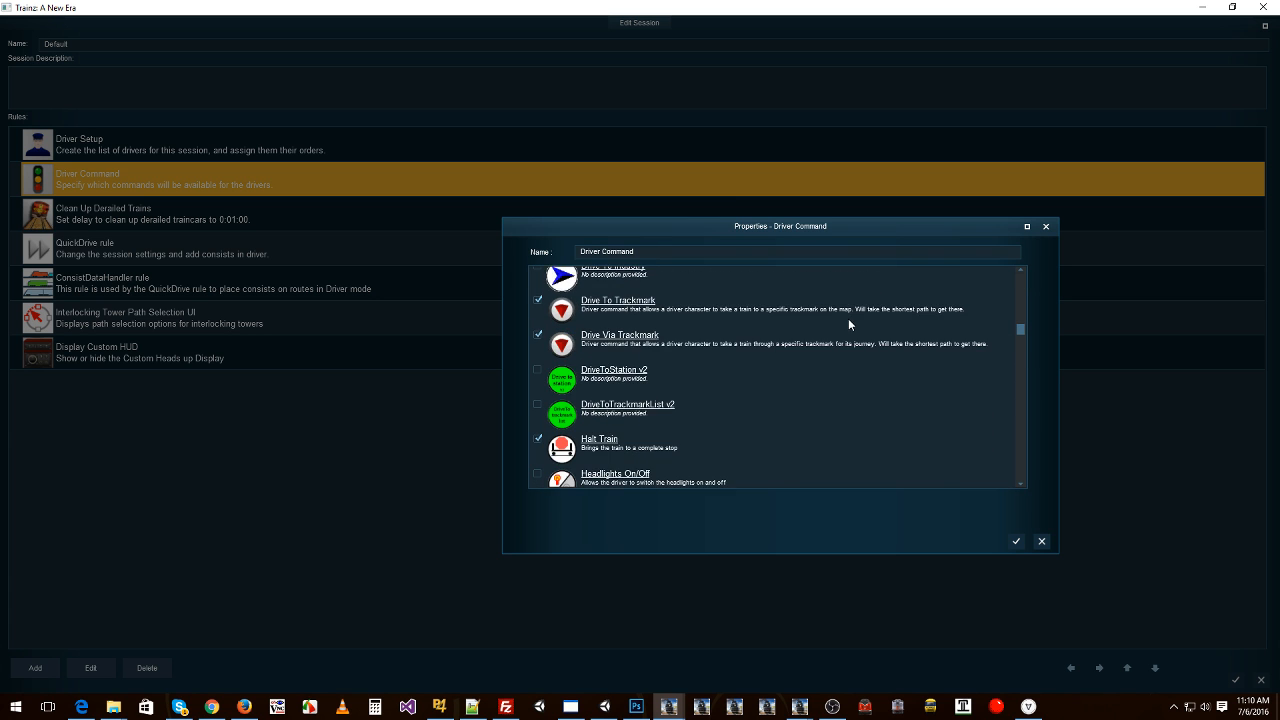
{"action": "scroll", "coordinate": [842, 323], "scroll_direction": "down", "scroll_amount": 10}
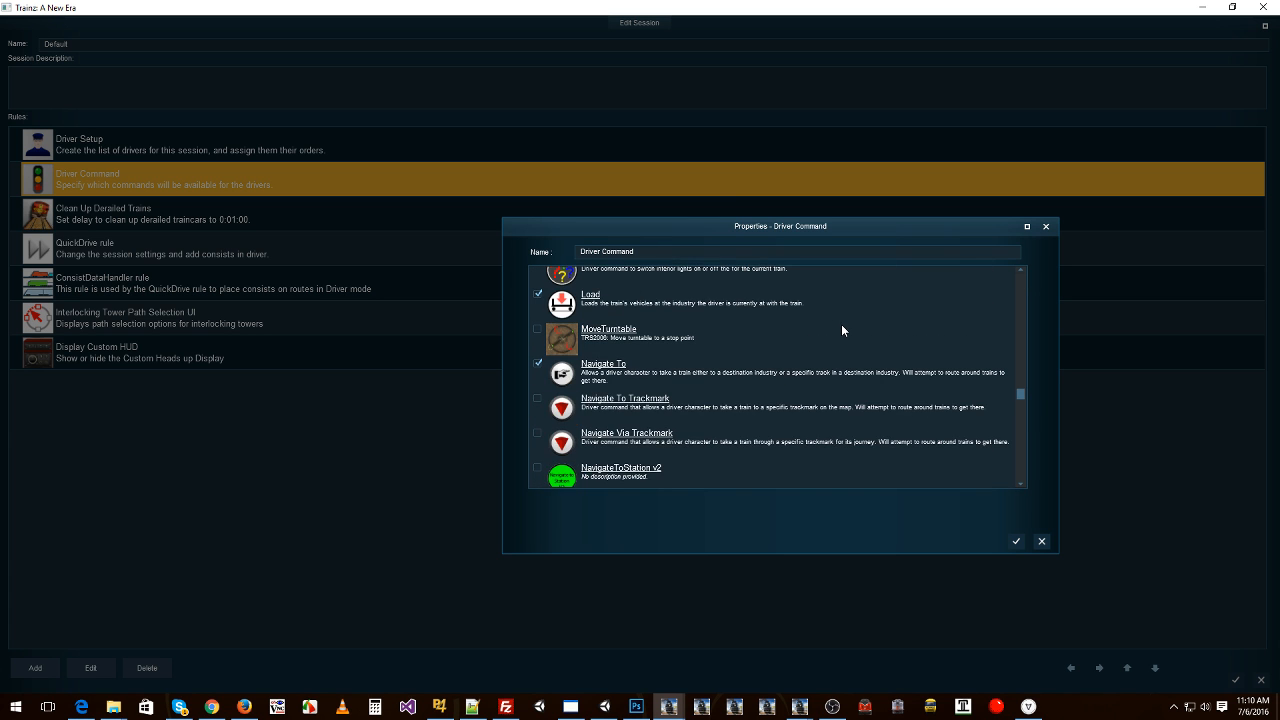
{"action": "scroll", "coordinate": [836, 336], "scroll_direction": "down", "scroll_amount": 5}
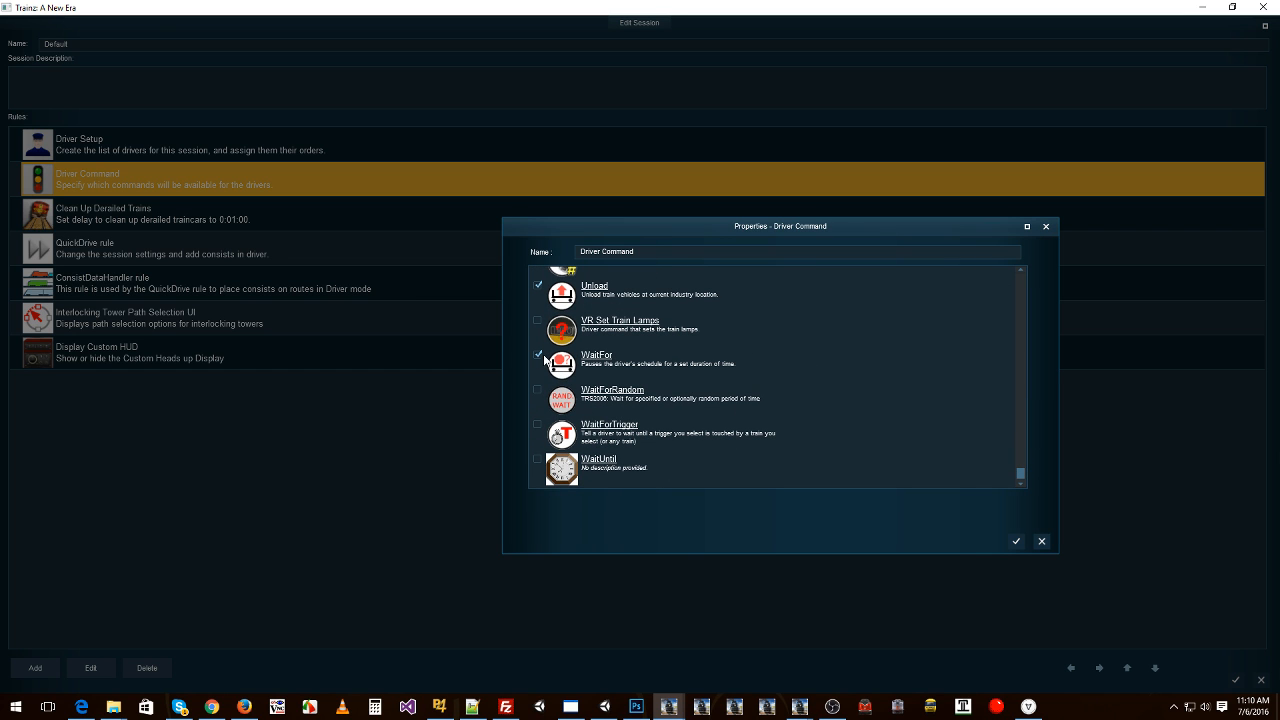
{"action": "scroll", "coordinate": [657, 380], "scroll_direction": "up", "scroll_amount": 3}
{"action": "scroll", "coordinate": [660, 380], "scroll_direction": "up", "scroll_amount": 8}
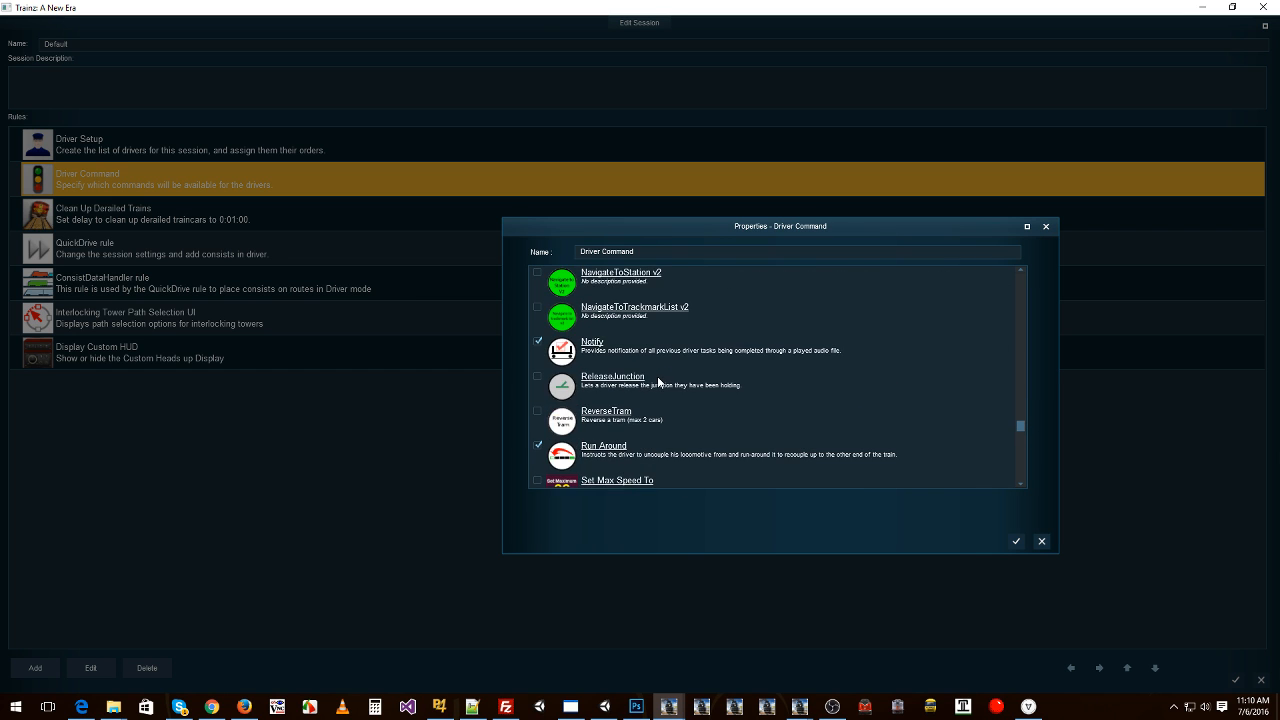
{"action": "scroll", "coordinate": [670, 376], "scroll_direction": "up", "scroll_amount": 8}
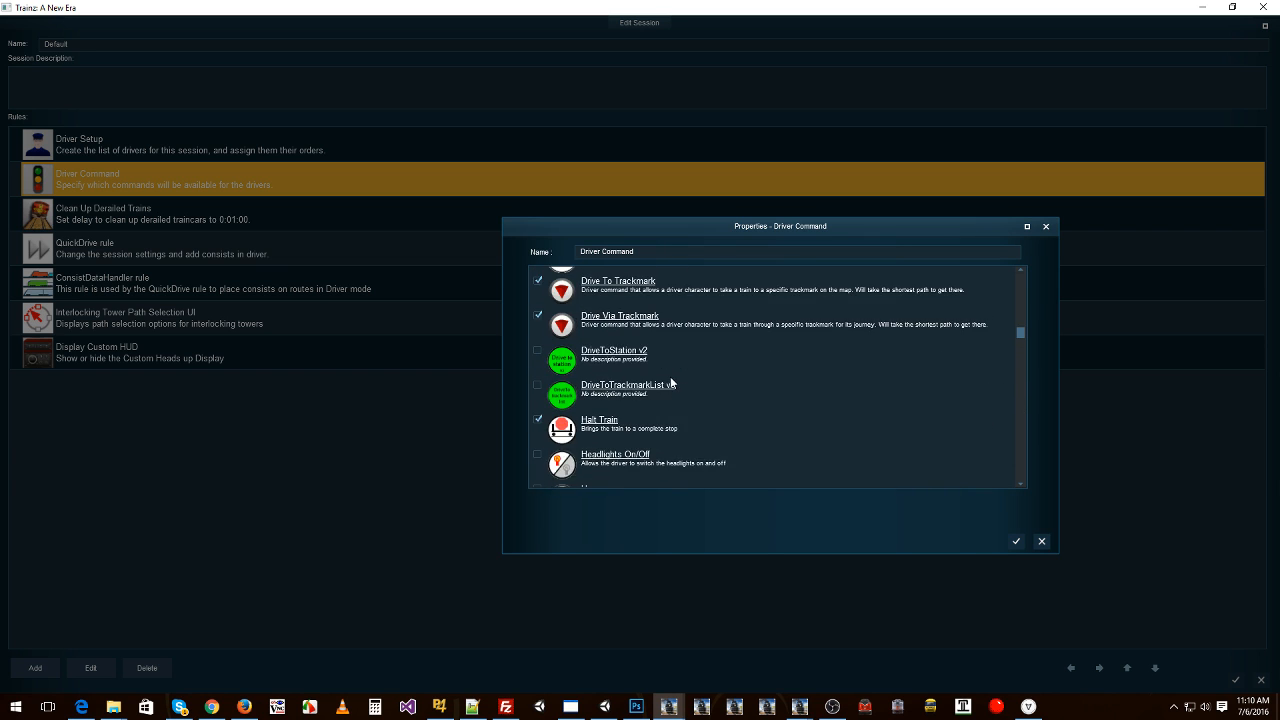
Enable the Delete Train command in the Driver Command rule and save the rule
{"action": "scroll", "coordinate": [670, 376], "scroll_direction": "up", "scroll_amount": 2}
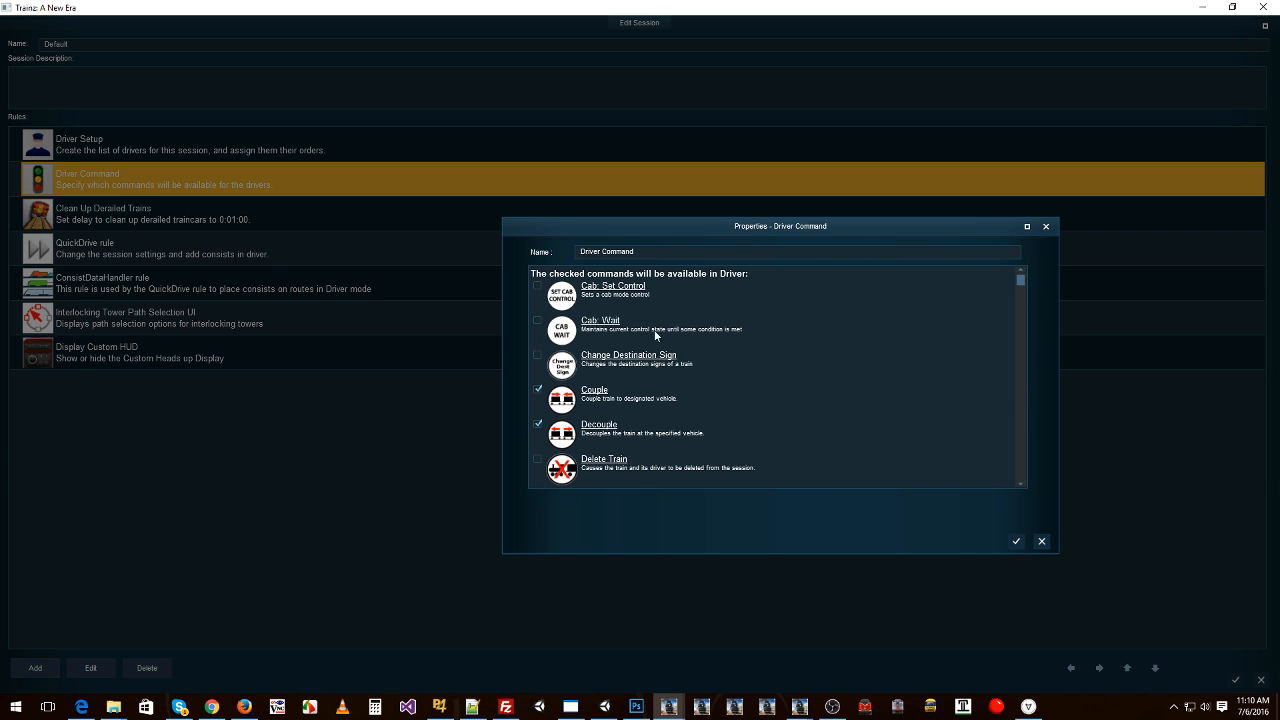
{"action": "scroll", "coordinate": [618, 400], "scroll_direction": "down", "scroll_amount": 1}
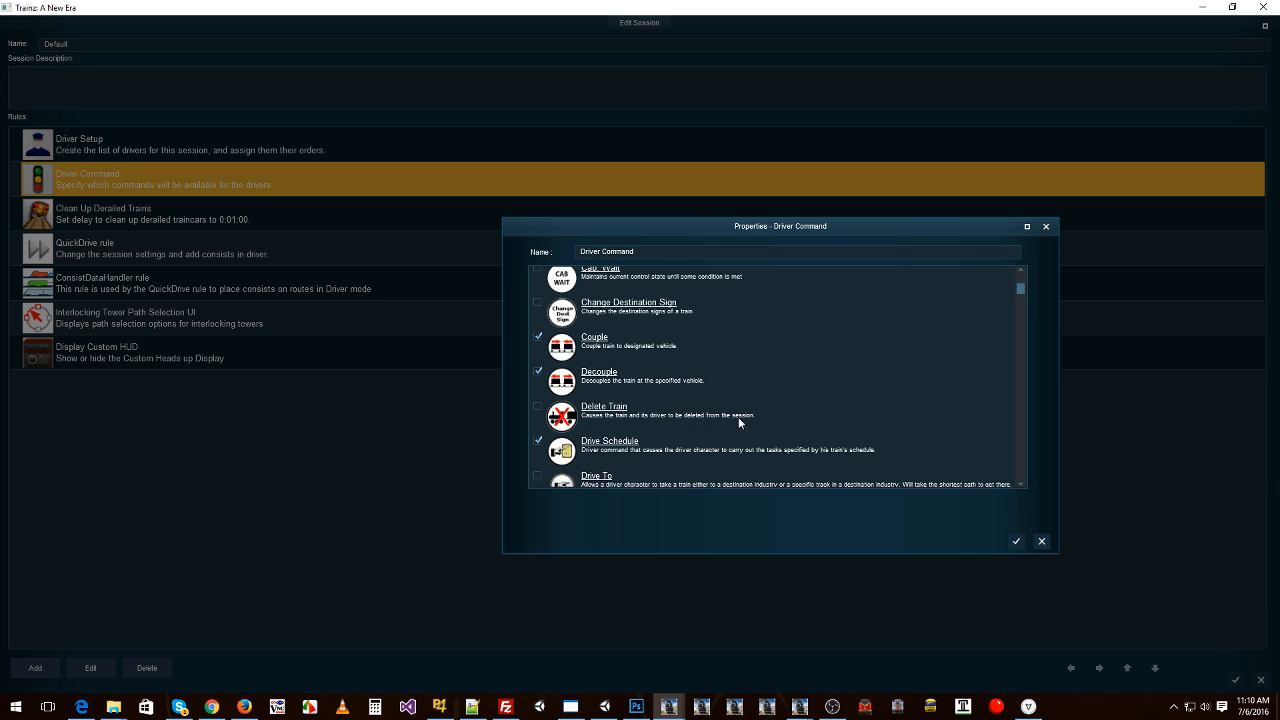
{"action": "left_click", "coordinate": [1016, 543]}
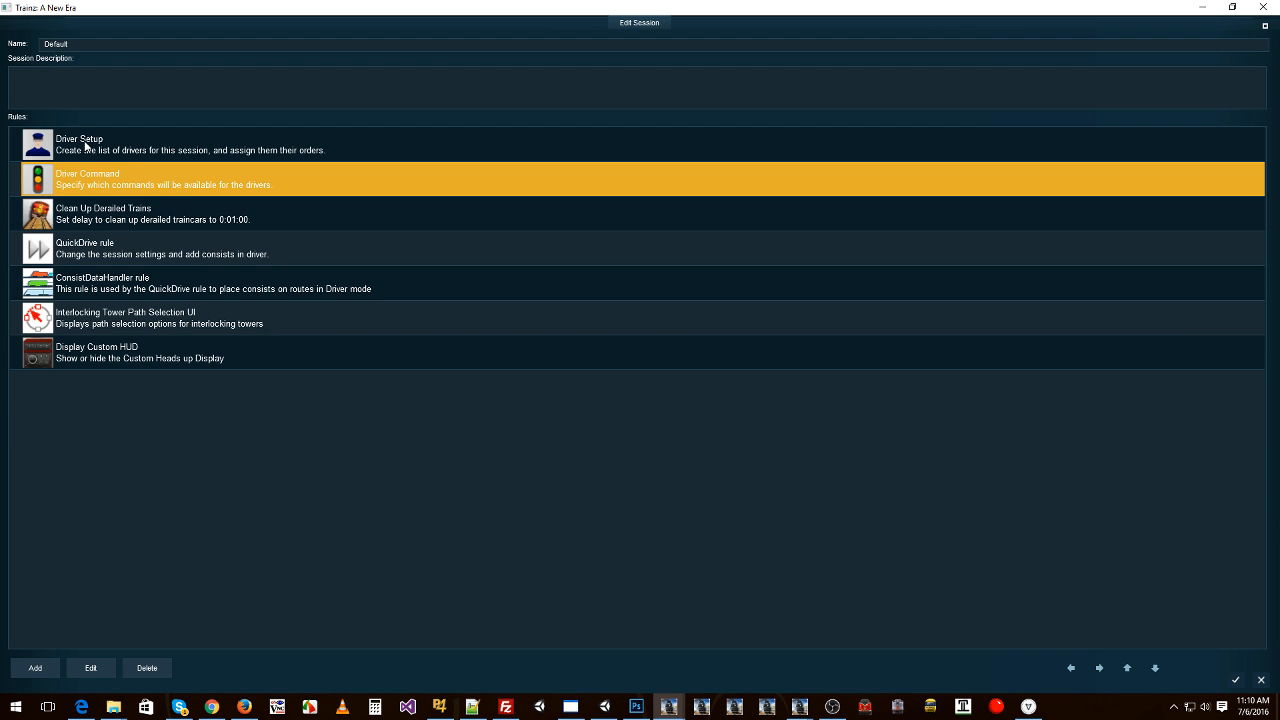
In the Driver Setup rule, add a Delete Train order to the Kanawha K-4 driver, remove it again and close the rule
{"action": "left_click", "coordinate": [89, 150]}
{"action": "left_click", "coordinate": [91, 668]}
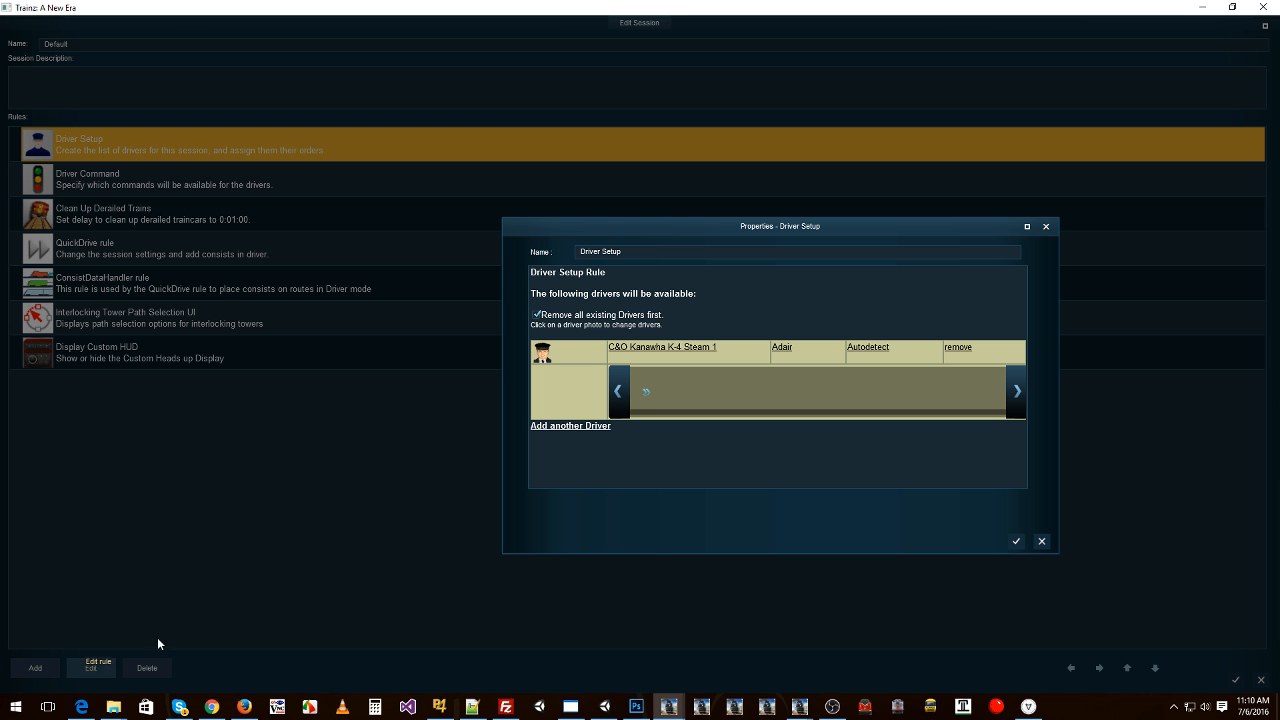
{"action": "left_click", "coordinate": [646, 396]}
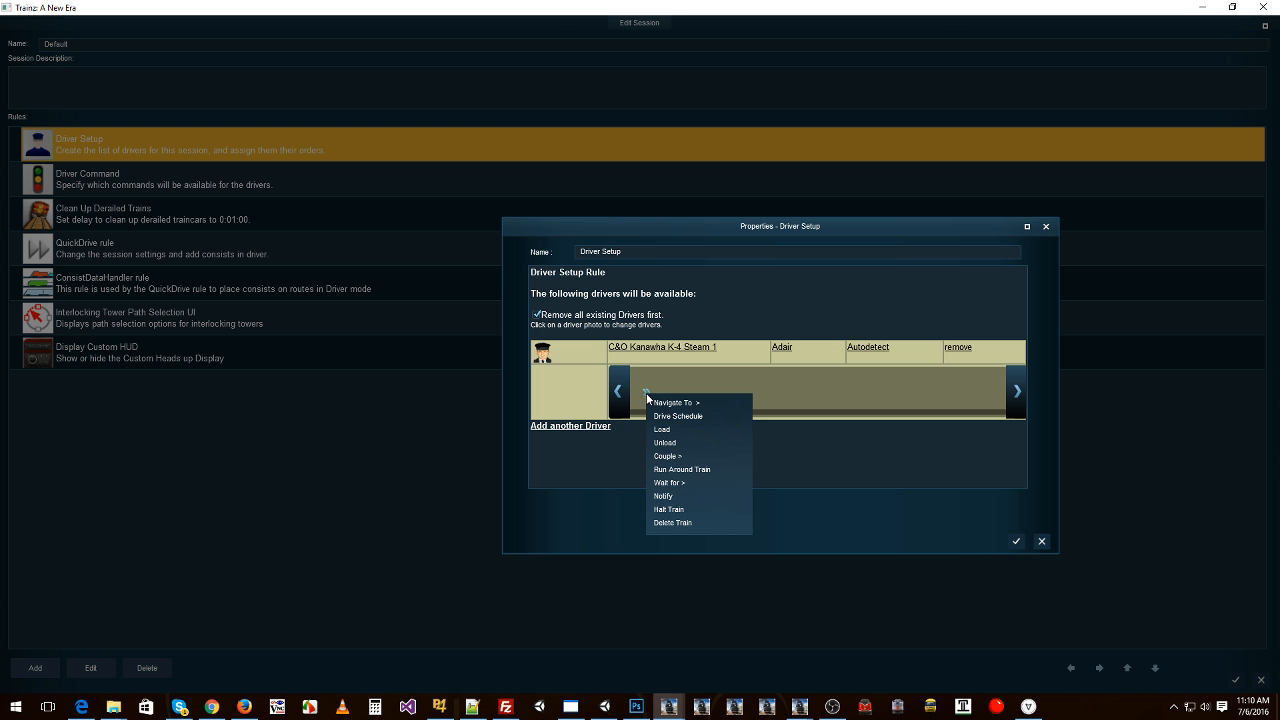
{"action": "left_click", "coordinate": [682, 523]}
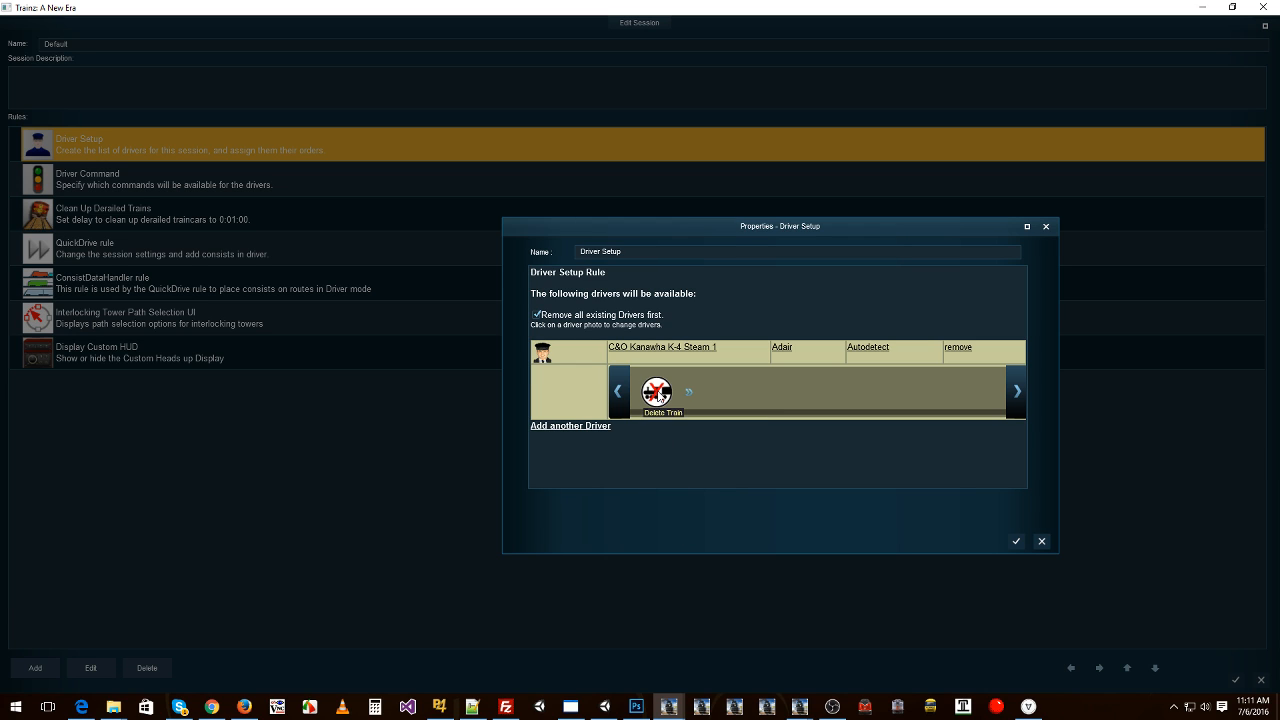
{"action": "left_click_drag", "start_coordinate": [657, 392], "coordinate": [729, 267]}
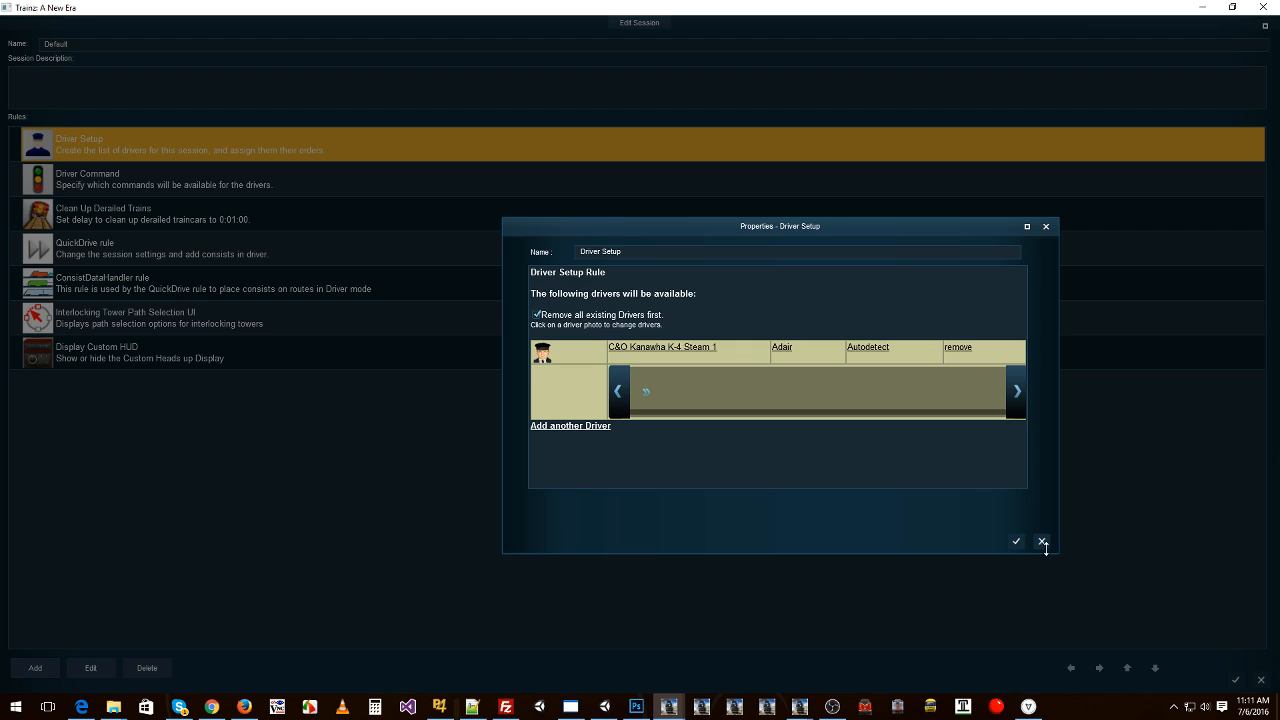
{"action": "key", "text": "Return"}
Review the available commands in the Driver Command rule and close it without saving
{"action": "left_click", "coordinate": [131, 186]}
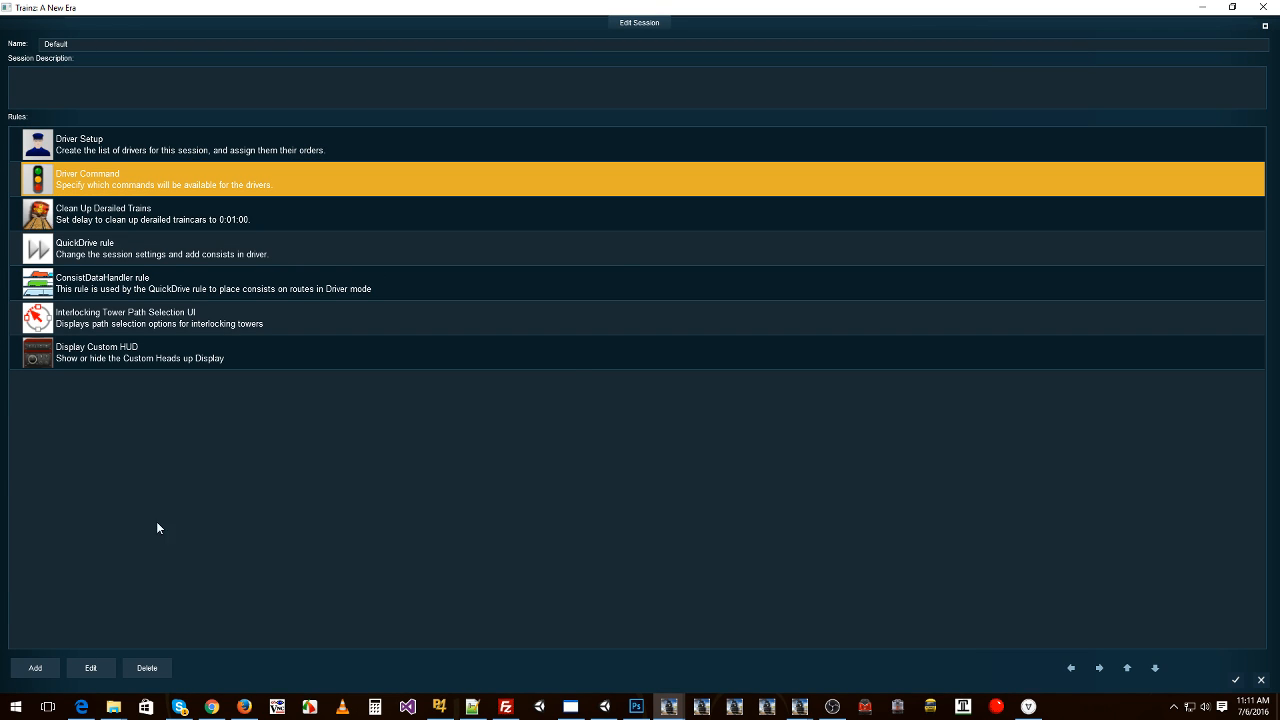
{"action": "left_click", "coordinate": [102, 675]}
{"action": "scroll", "coordinate": [622, 396], "scroll_direction": "down", "scroll_amount": 3}
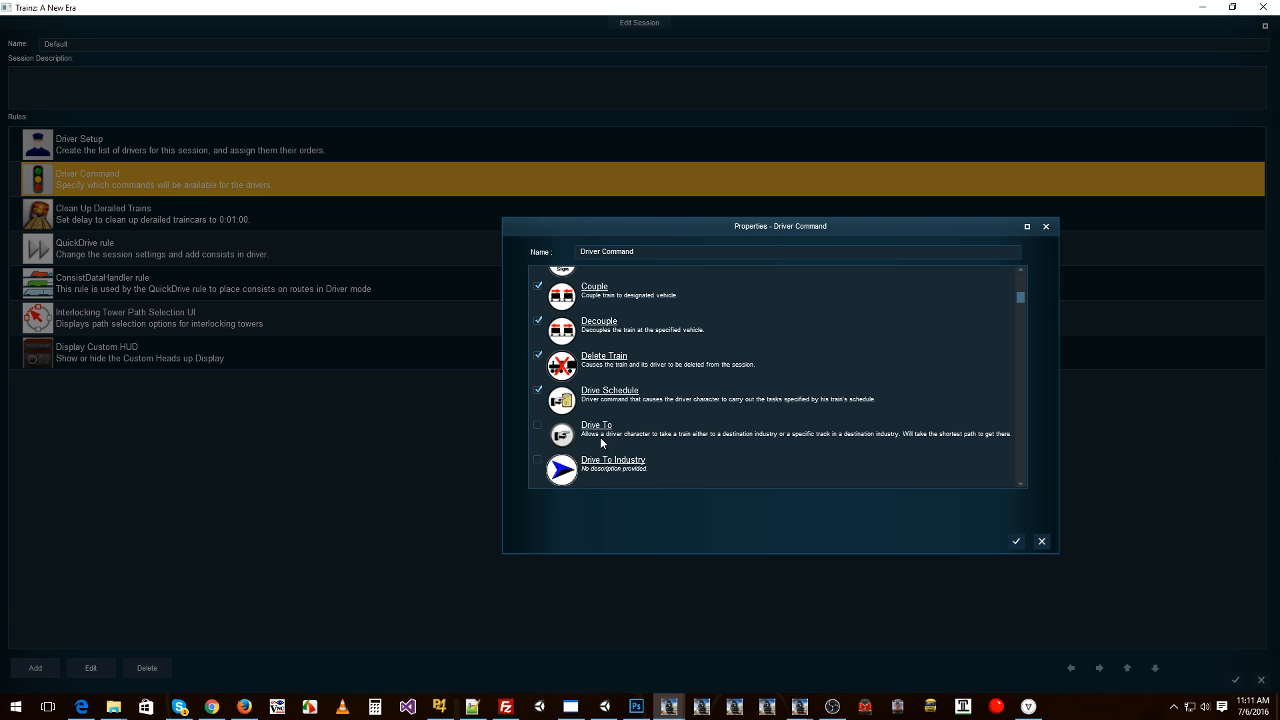
{"action": "scroll", "coordinate": [606, 434], "scroll_direction": "down", "scroll_amount": 2}
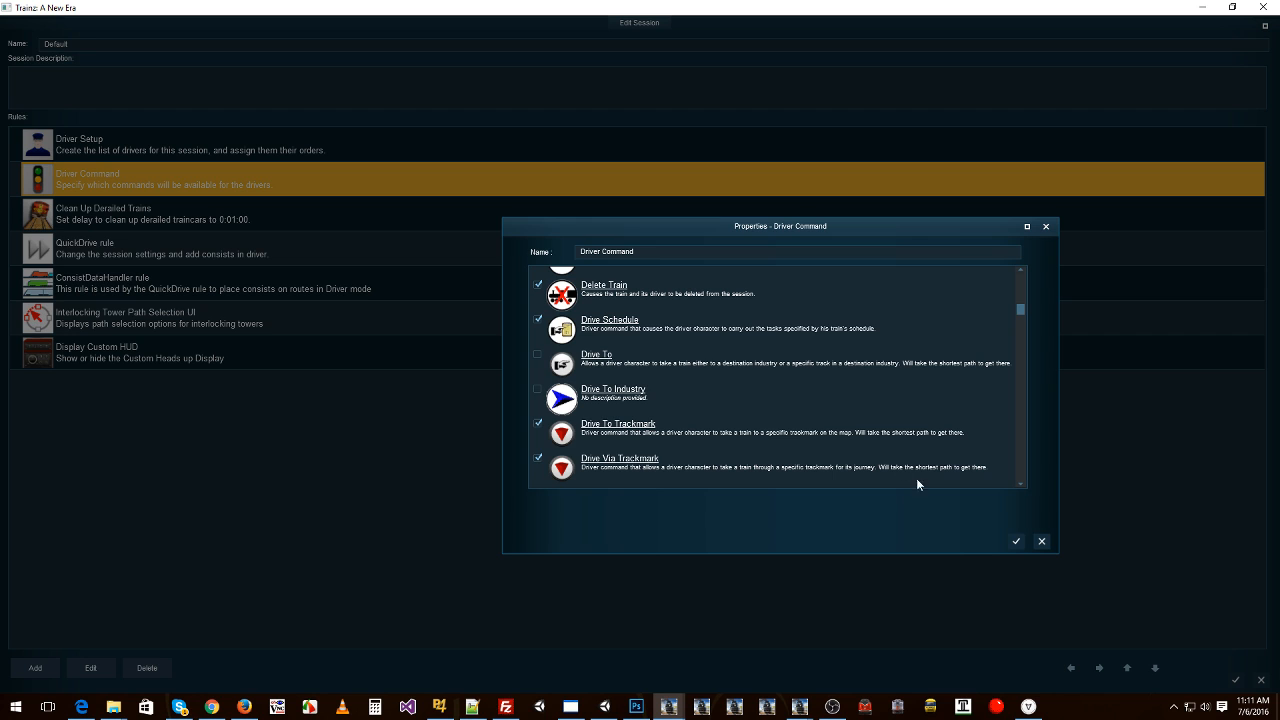
{"action": "left_click", "coordinate": [1041, 542]}
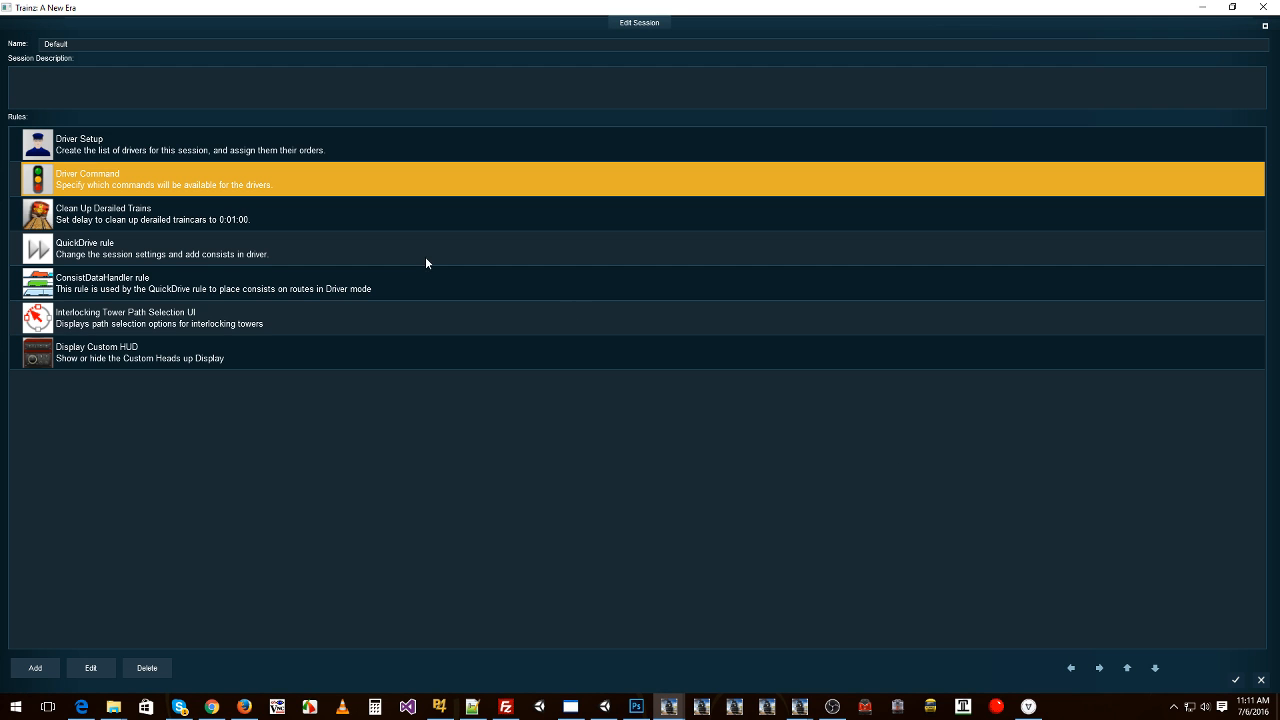
Check the Kanawha K-4 driver's order list in the Driver Setup rule and close it without saving
{"action": "left_click", "coordinate": [130, 145]}
{"action": "left_click", "coordinate": [91, 668]}
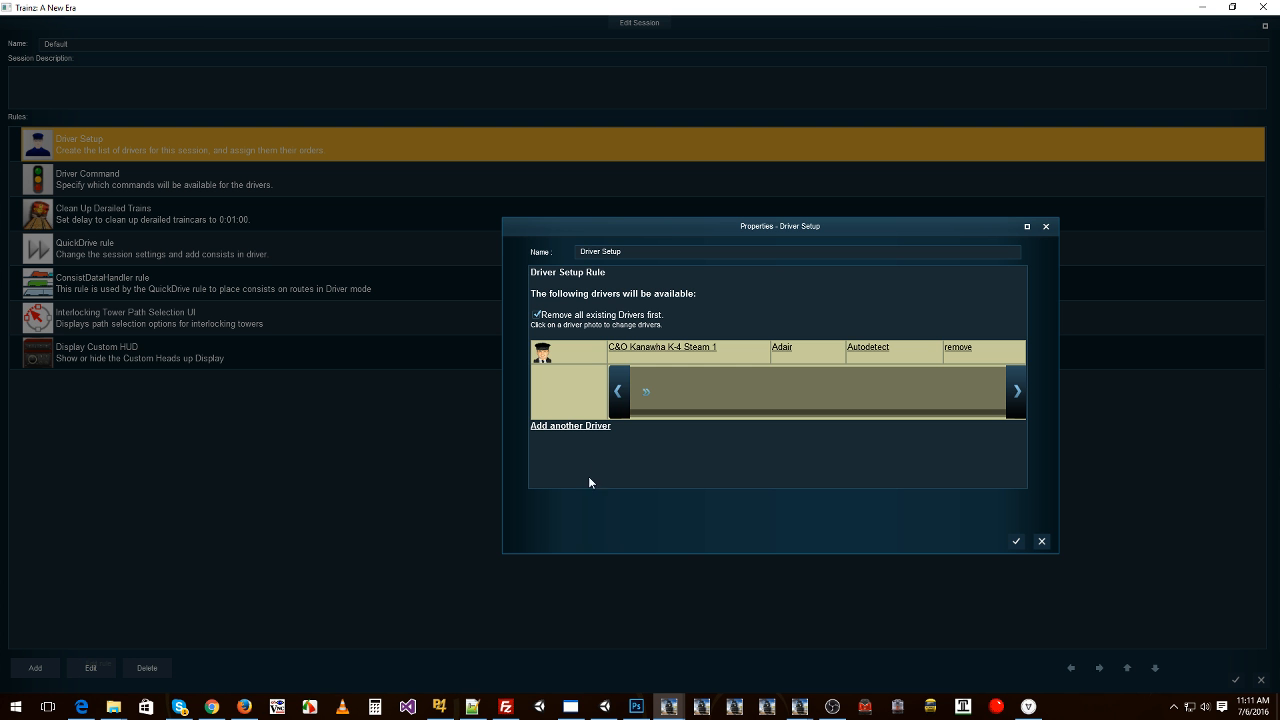
{"action": "left_click", "coordinate": [1039, 541]}
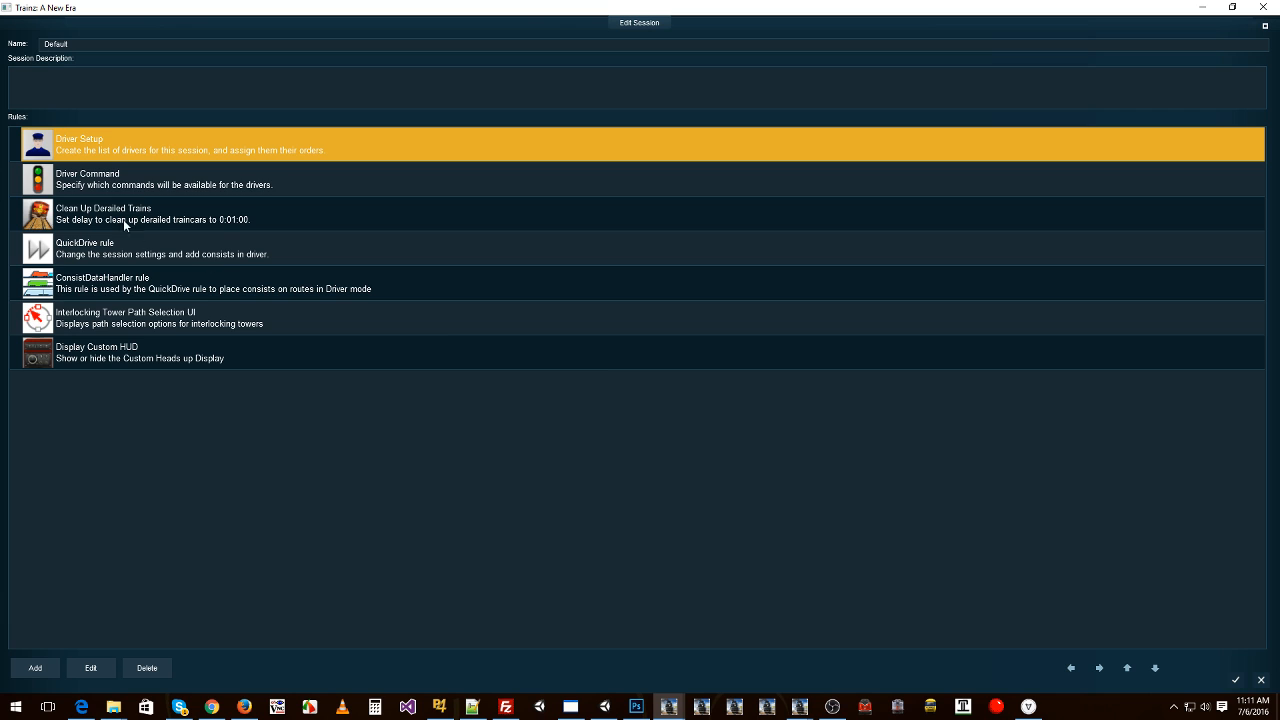
Recheck the Couple, Decouple and Delete Train entries in the Driver Command rule and close it with its settings accepted
{"action": "left_click", "coordinate": [91, 180]}
{"action": "left_click", "coordinate": [91, 668]}
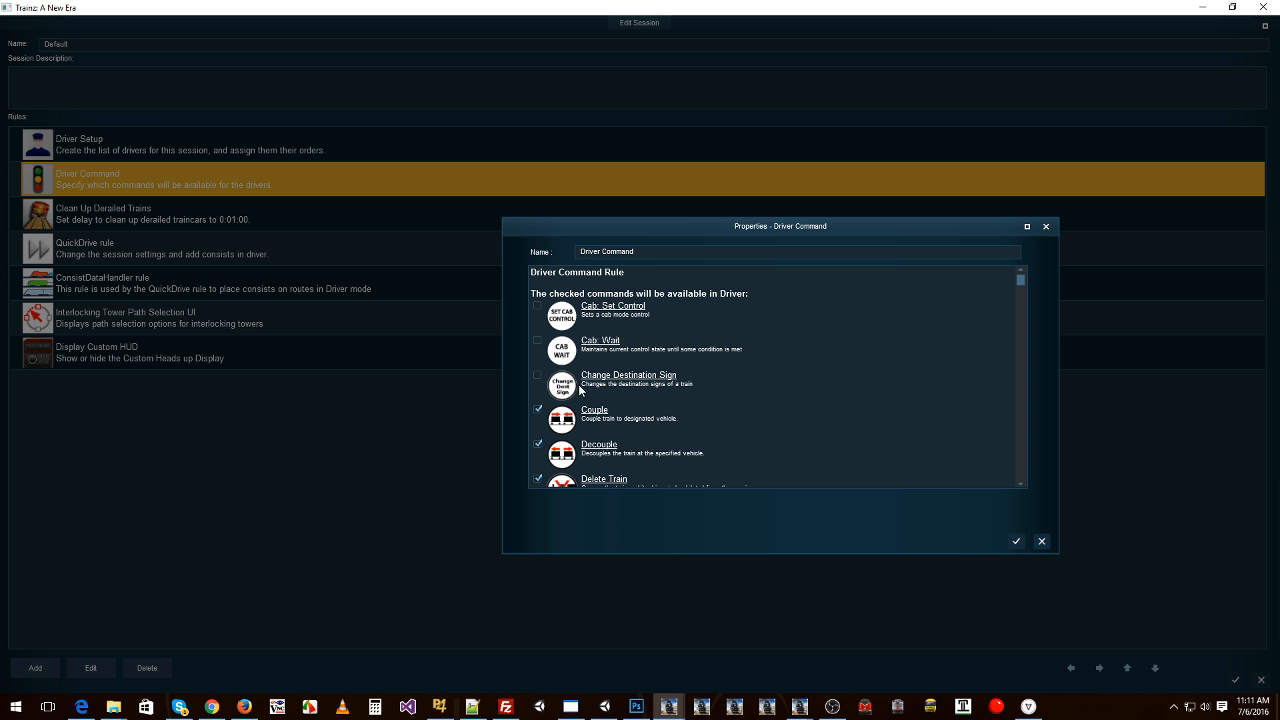
{"action": "scroll", "coordinate": [564, 458], "scroll_direction": "down", "scroll_amount": 5}
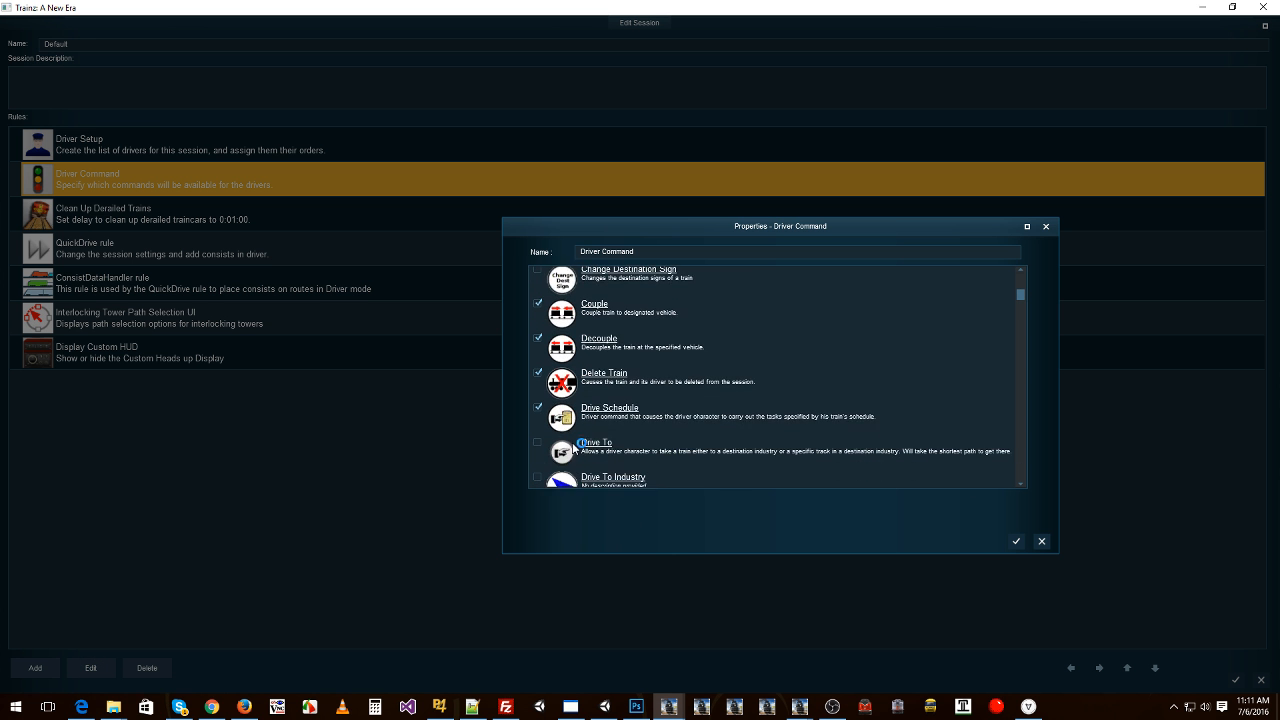
{"action": "left_click", "coordinate": [1040, 541]}
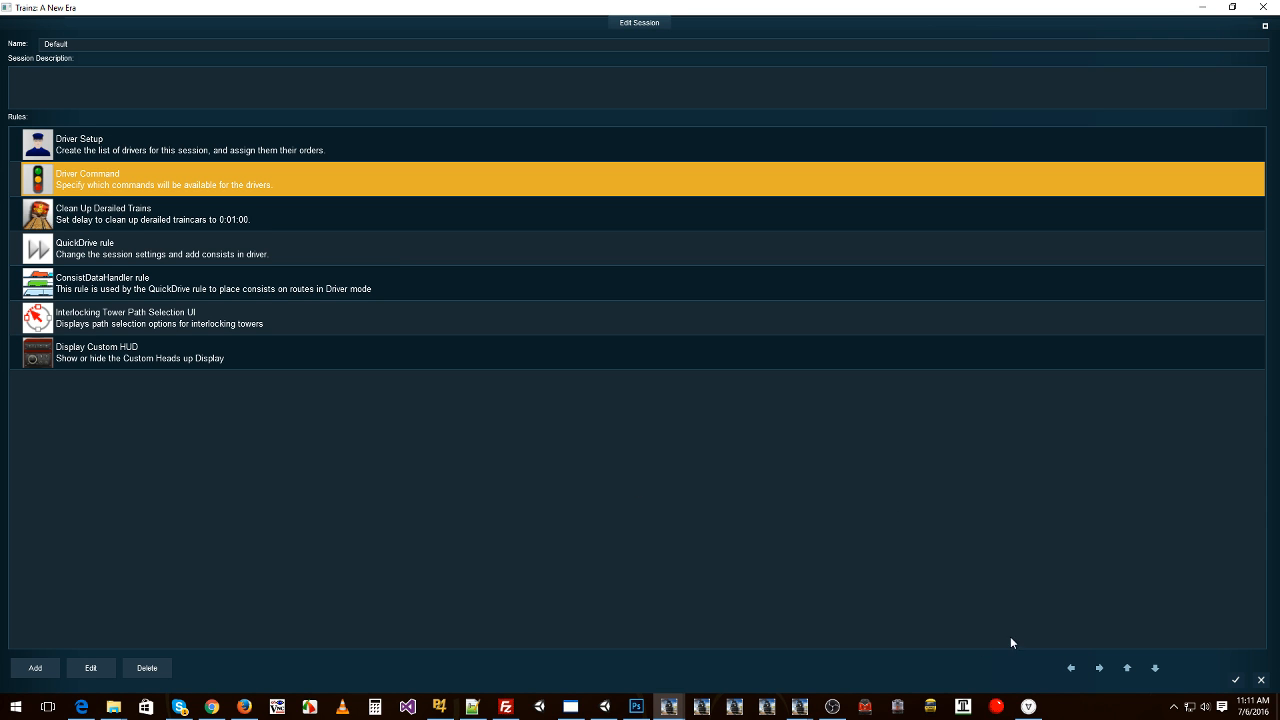
{"action": "left_click", "coordinate": [90, 668]}
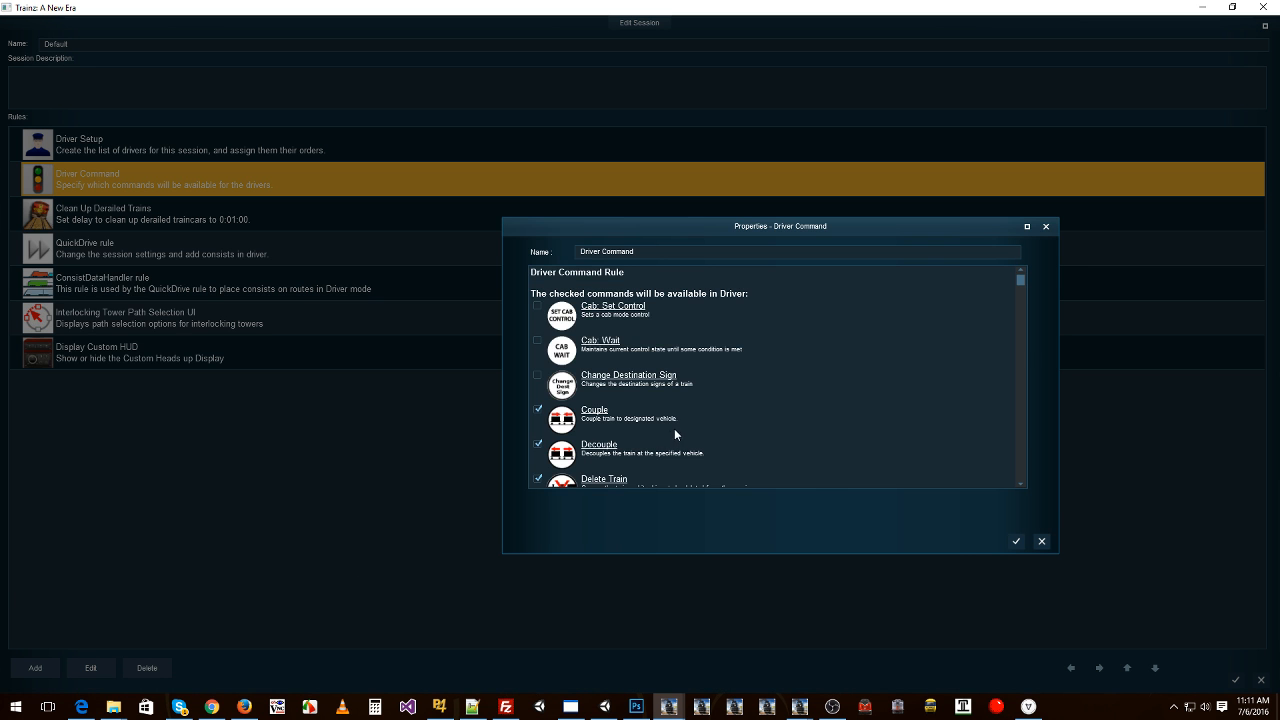
{"action": "scroll", "coordinate": [660, 425], "scroll_direction": "down", "scroll_amount": 2}
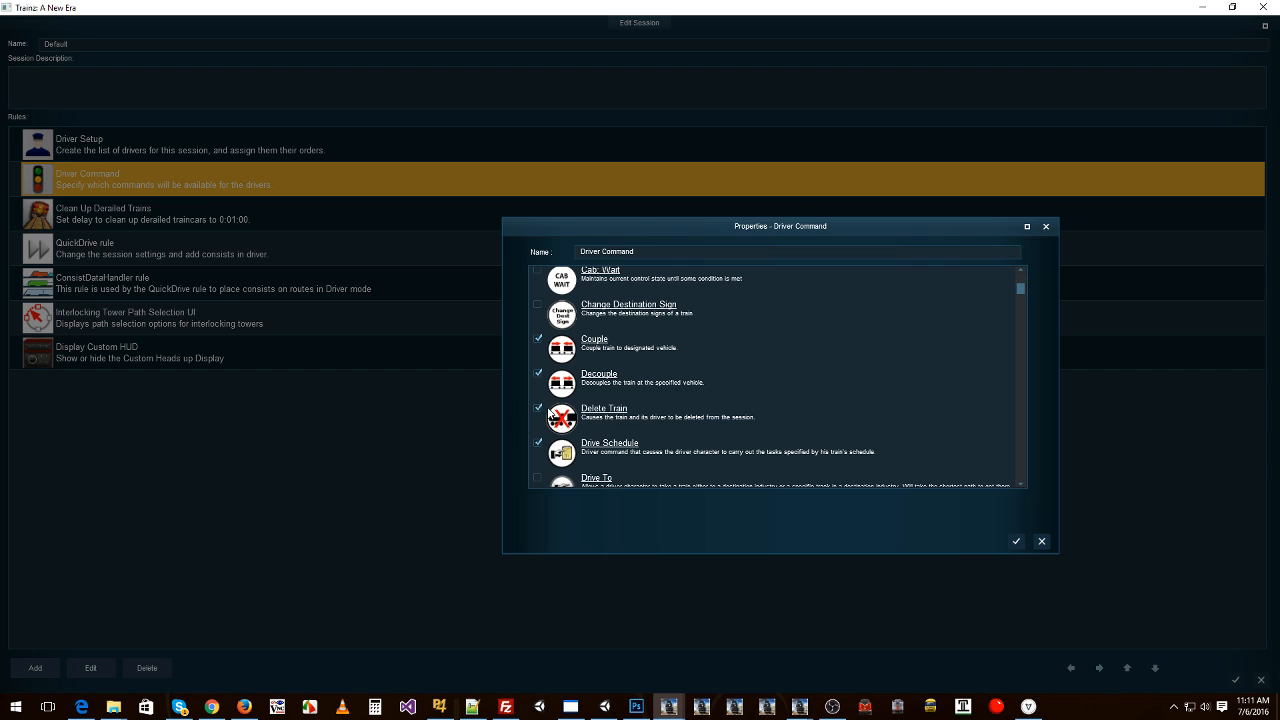
{"action": "left_click", "coordinate": [1016, 541]}
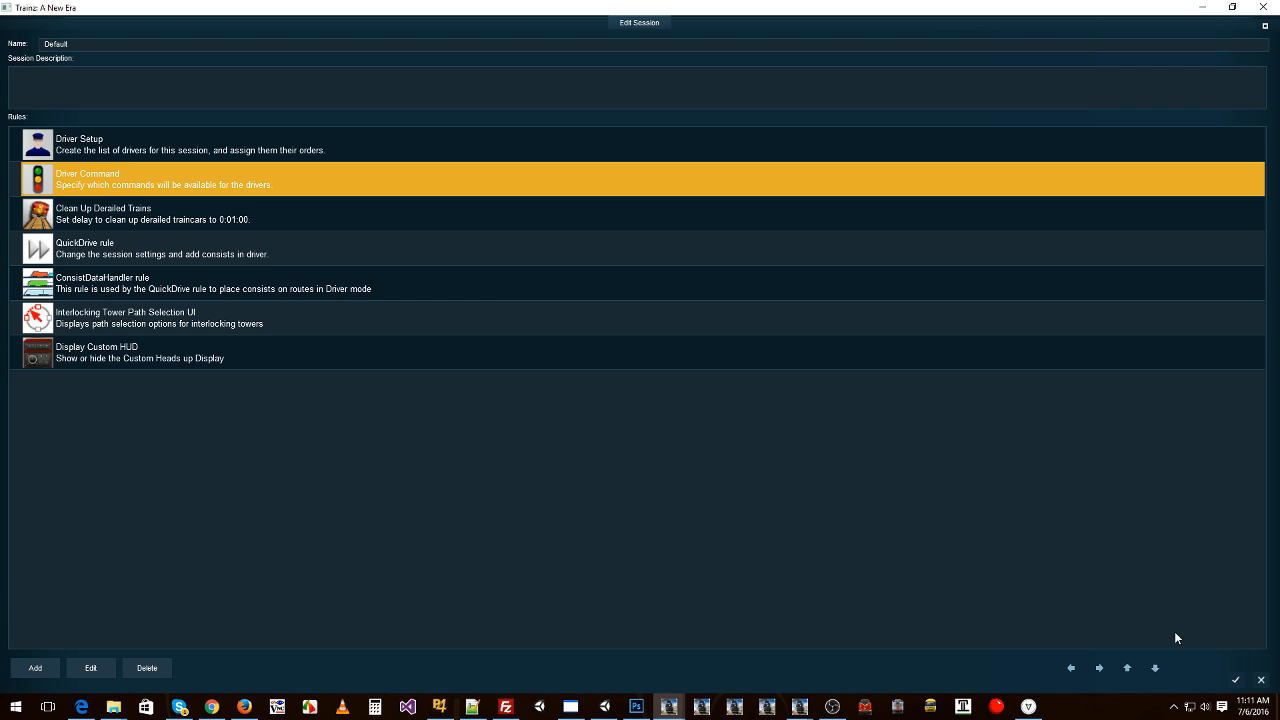
Accept the session edits, save them as a new session named Test and start it in driver mode
{"action": "left_click", "coordinate": [1237, 681]}
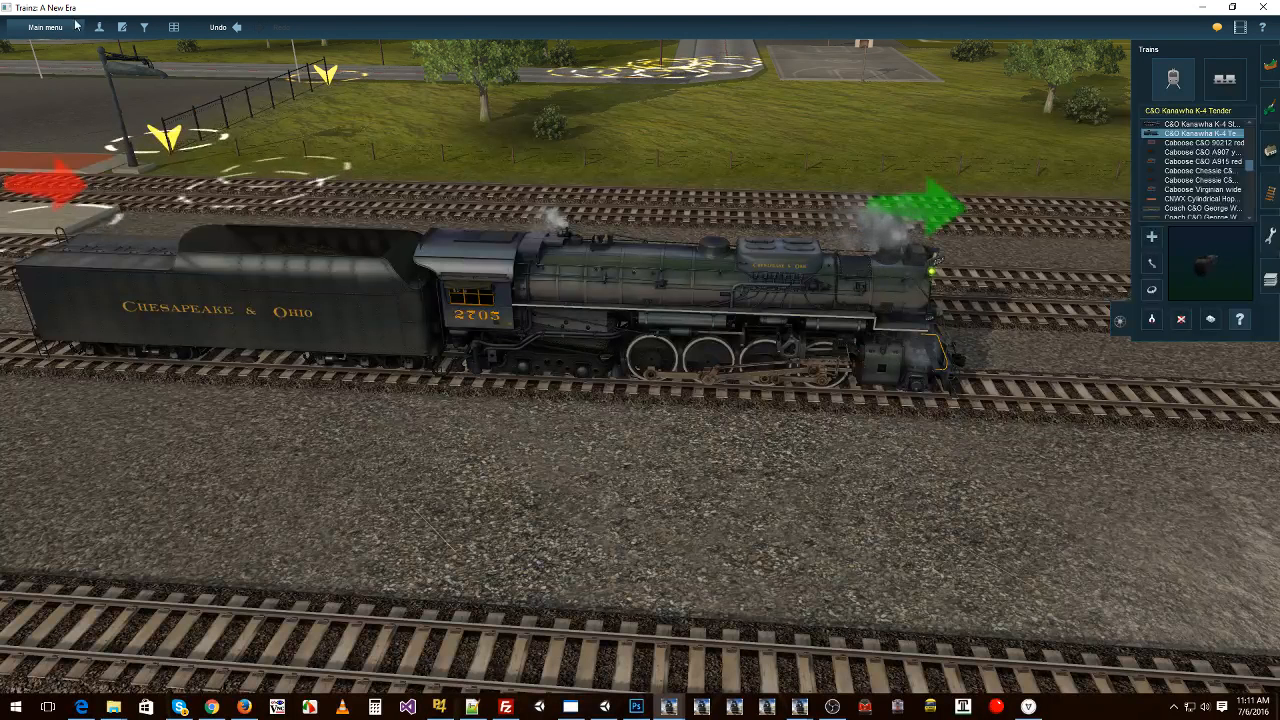
{"action": "left_click", "coordinate": [103, 31]}
{"action": "left_click", "coordinate": [666, 368]}
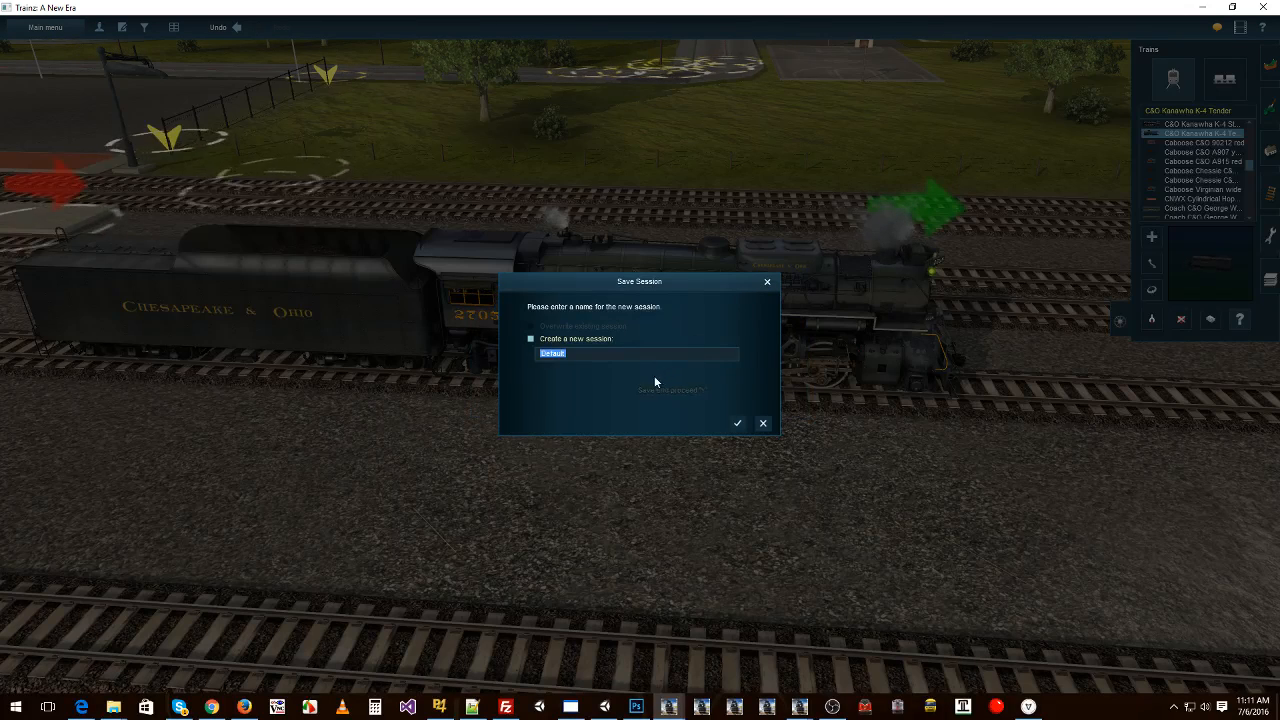
{"action": "type", "text": "Test"}
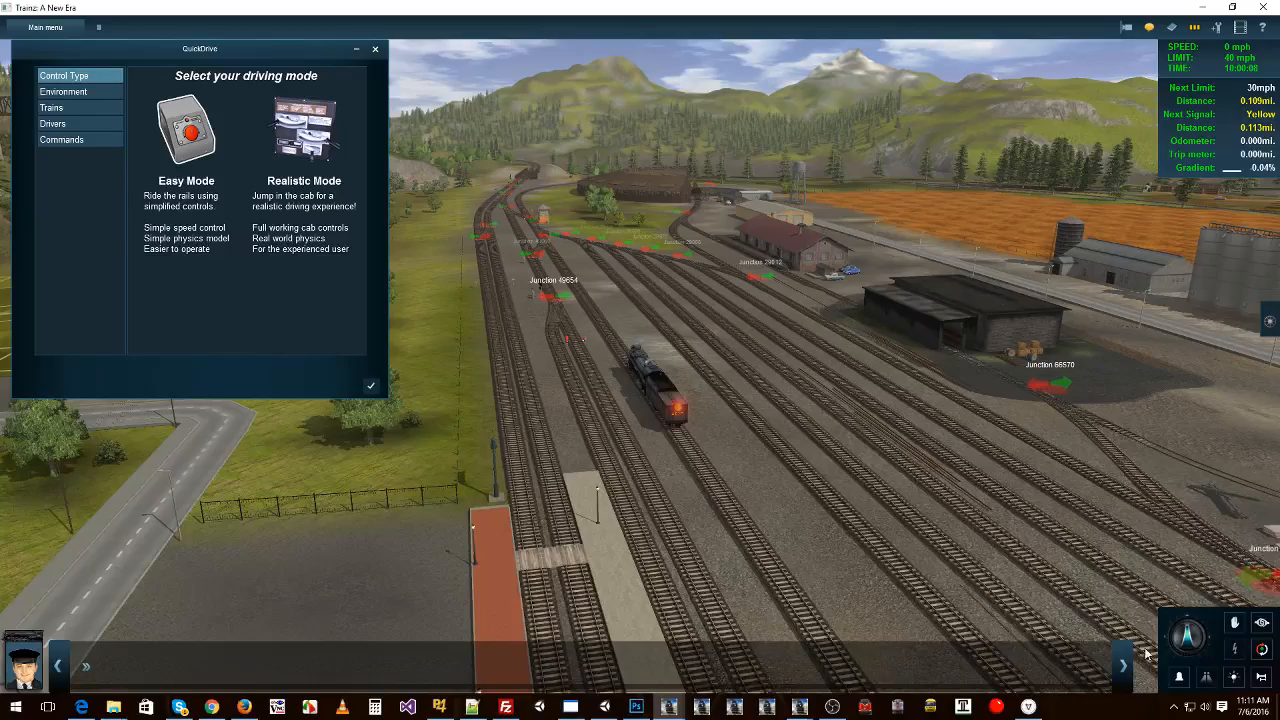
Choose a Delete Train order for the Kanawha K-4 driver in the running session and decline its confirmation
{"action": "right_click_drag", "start_coordinate": [965, 423], "coordinate": [670, 446]}
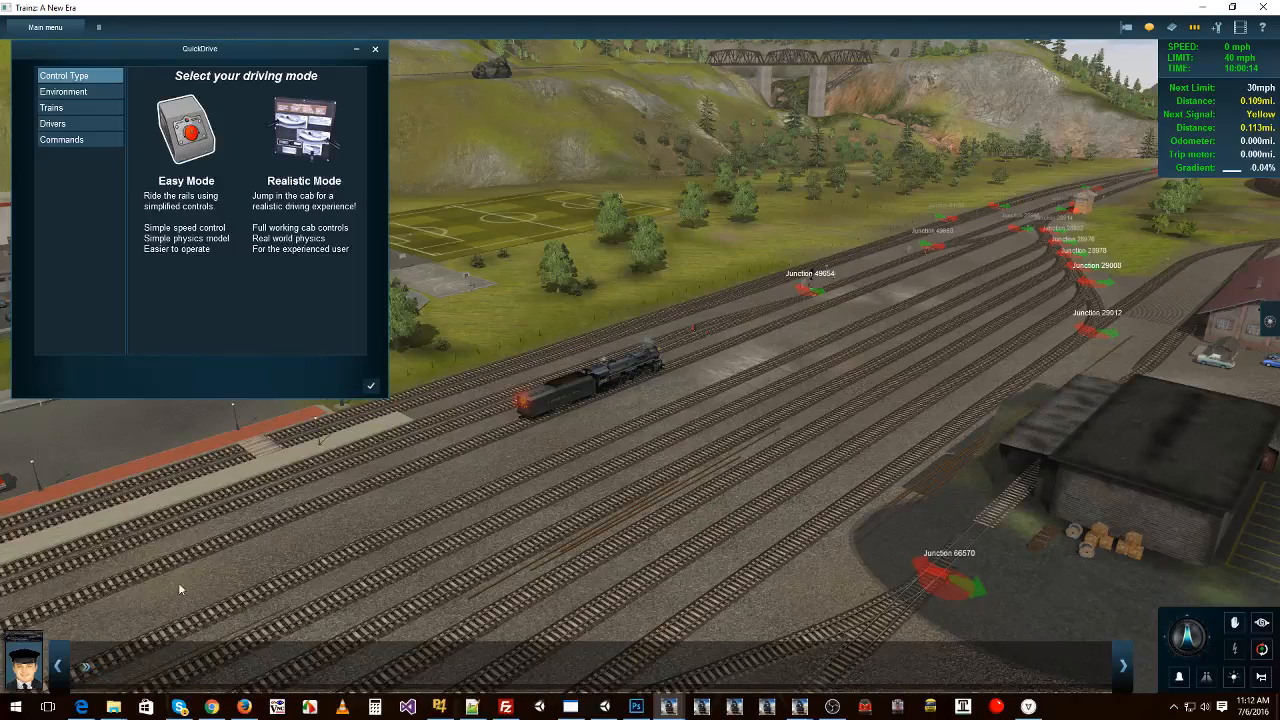
{"action": "left_click", "coordinate": [87, 671]}
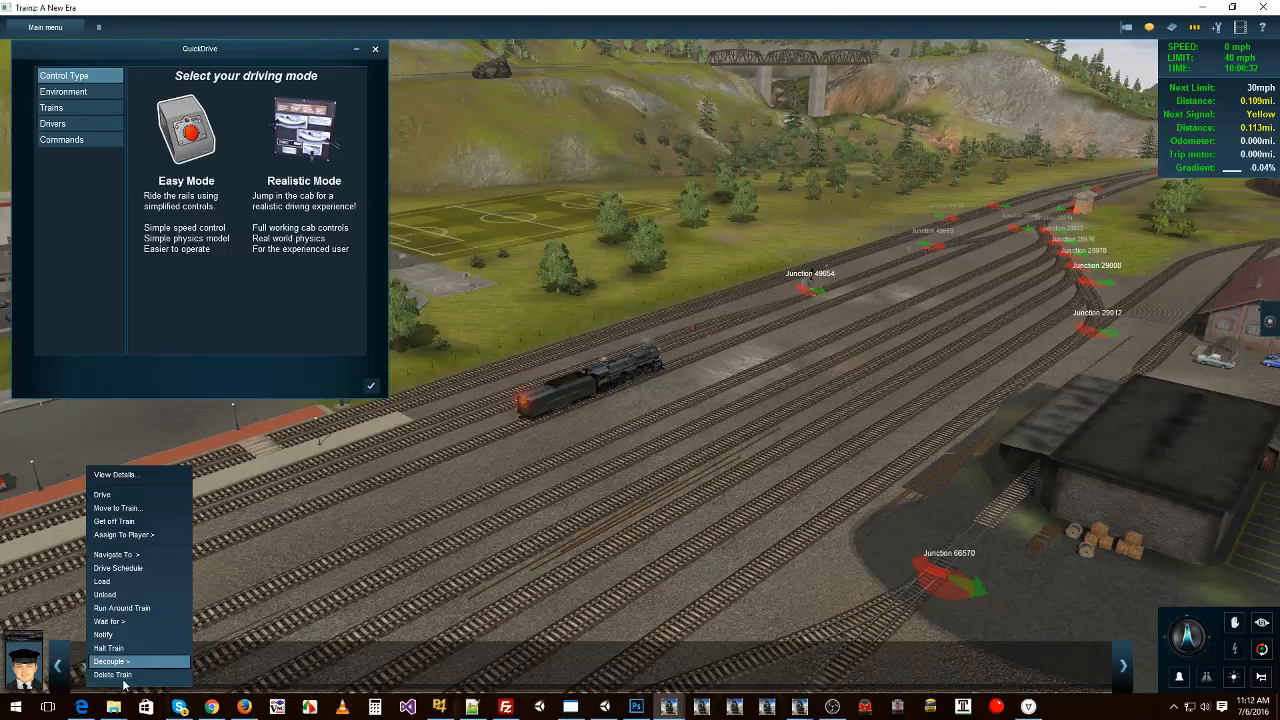
{"action": "left_click", "coordinate": [115, 675]}
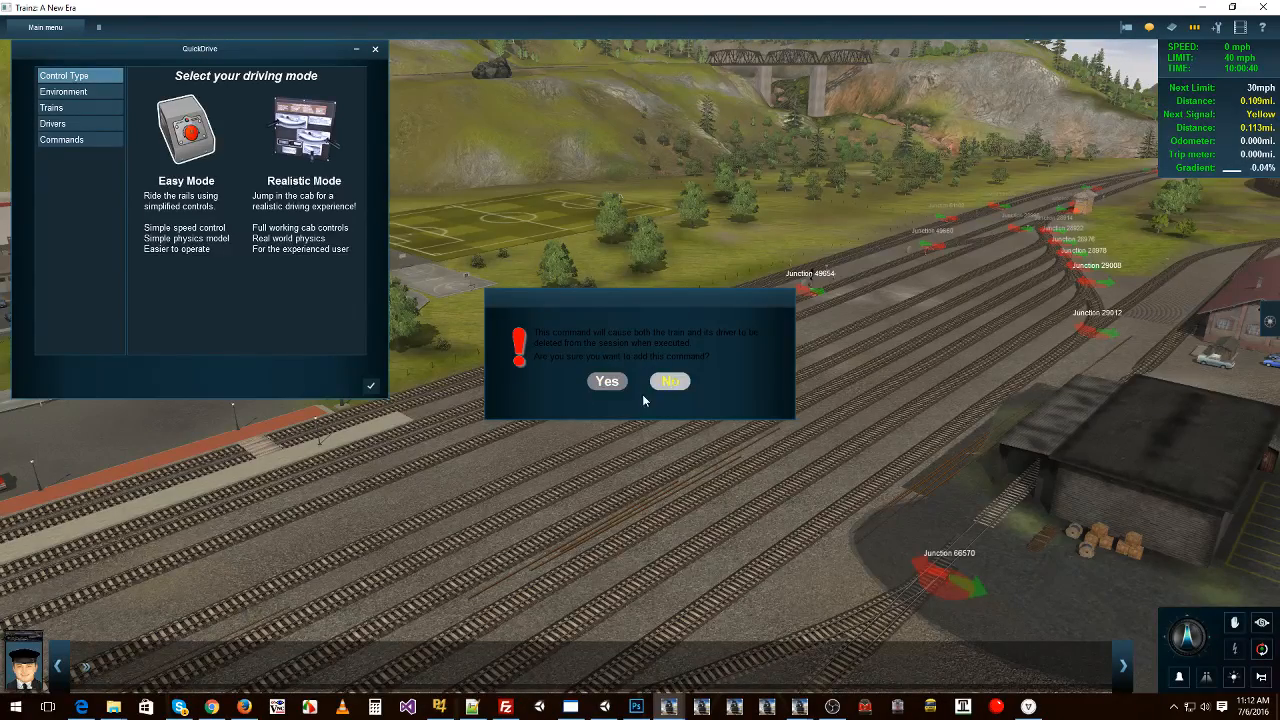
{"action": "left_click", "coordinate": [674, 383]}
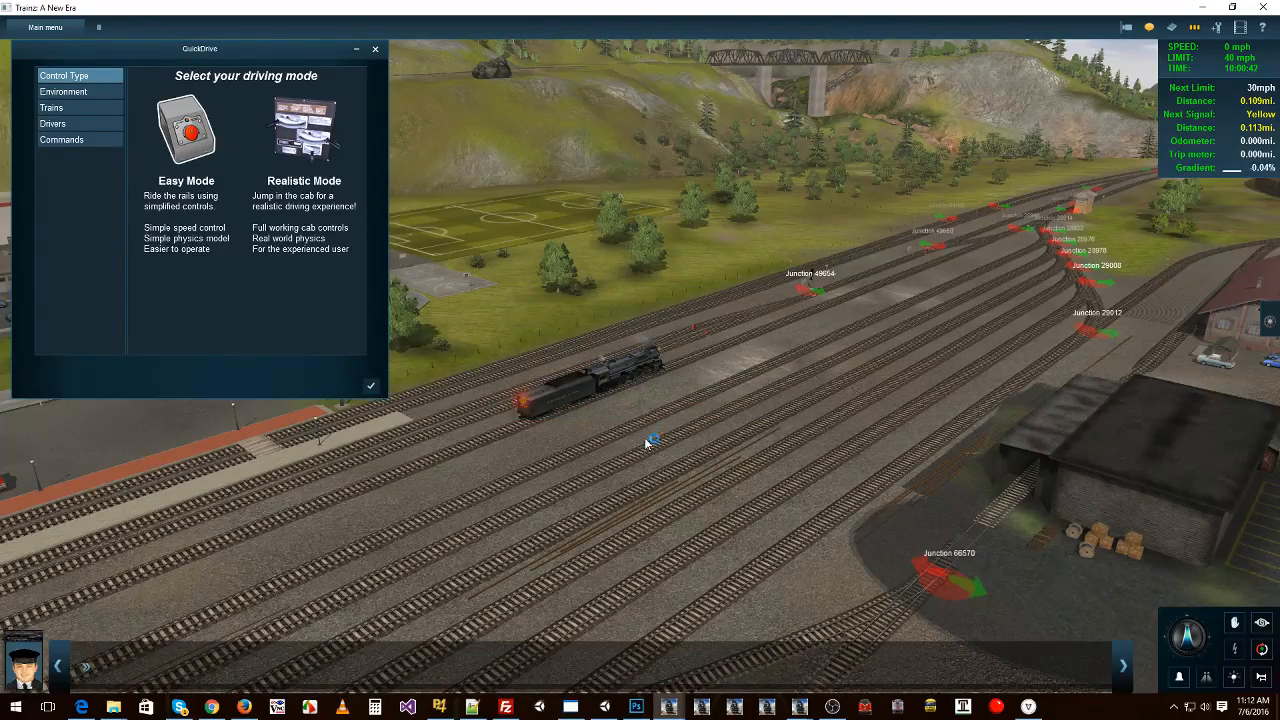
{"action": "scroll", "coordinate": [625, 450], "scroll_direction": "up", "scroll_amount": 5}
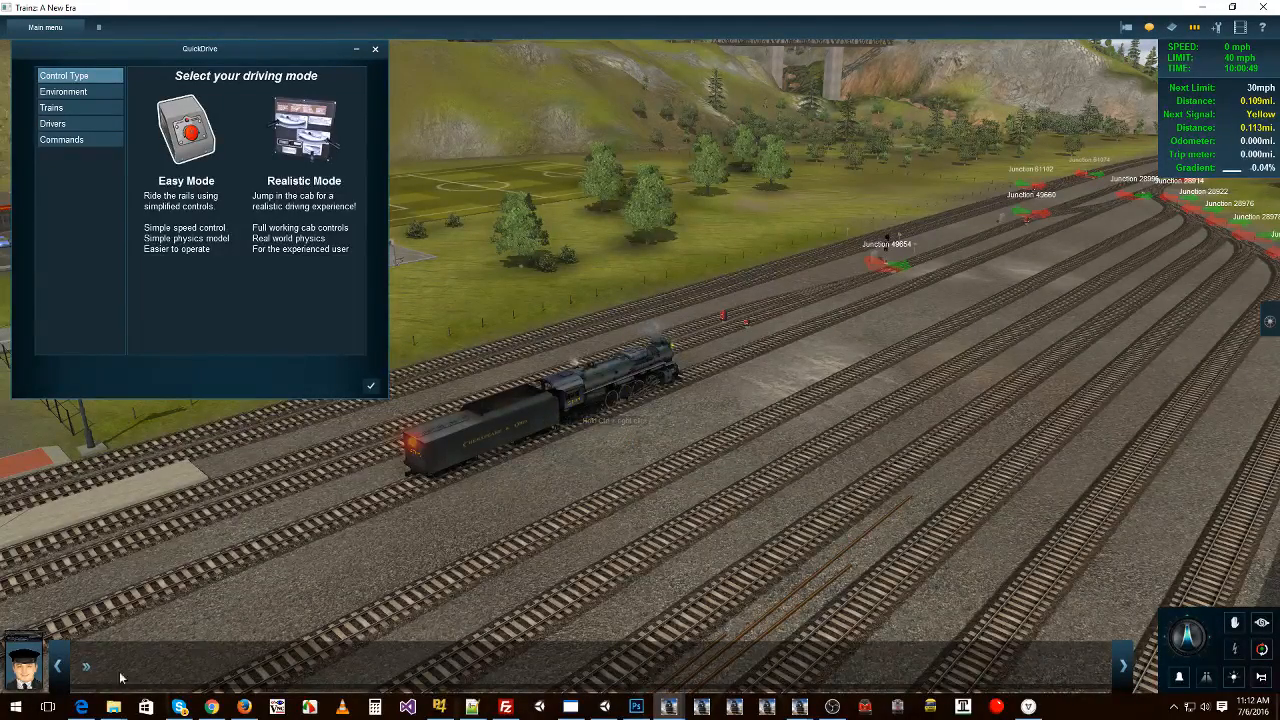
Review the driver's Wait for durations and close the QuickDrive window
{"action": "left_click", "coordinate": [90, 670]}
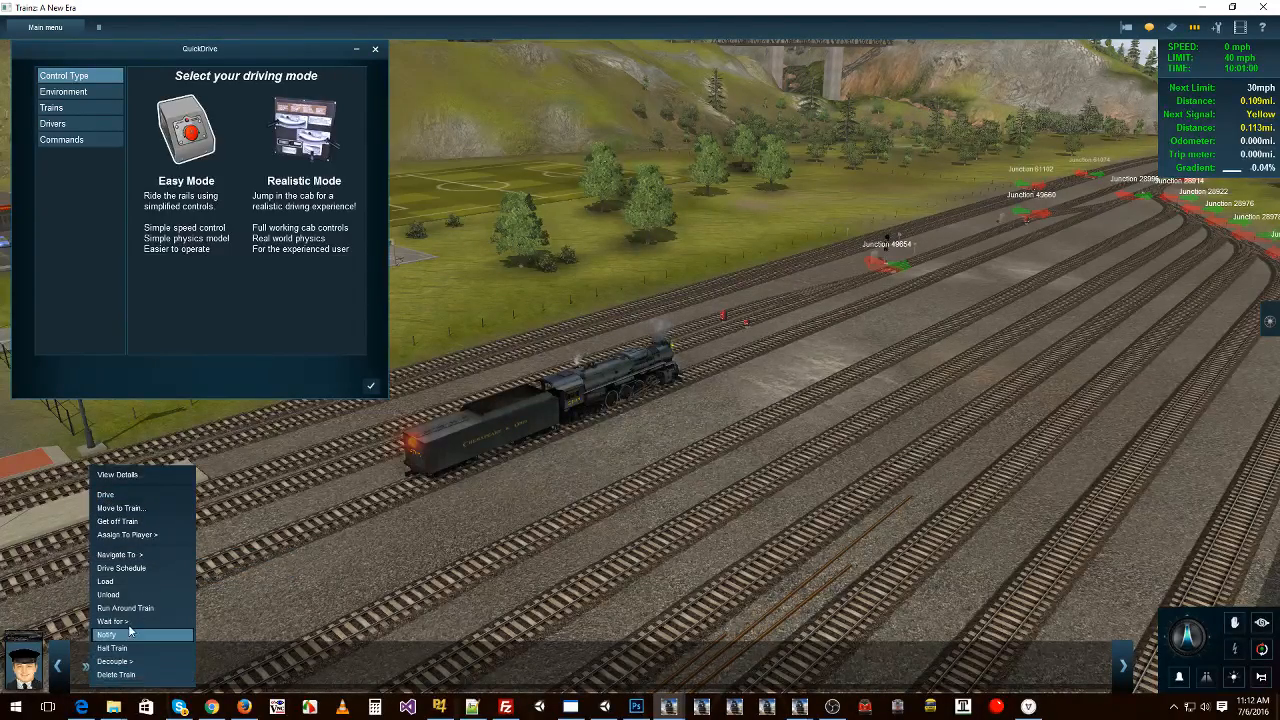
{"action": "mouse_move", "coordinate": [128, 624]}
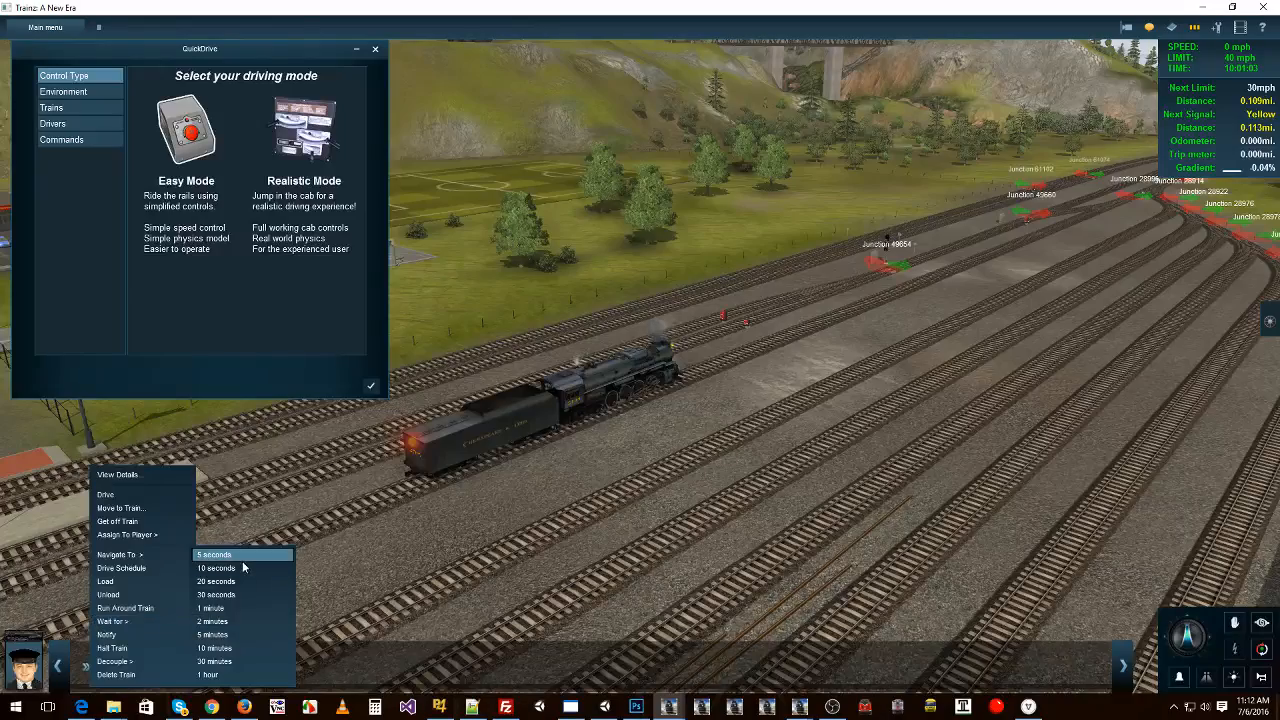
{"action": "right_click_drag", "start_coordinate": [546, 466], "coordinate": [371, 443]}
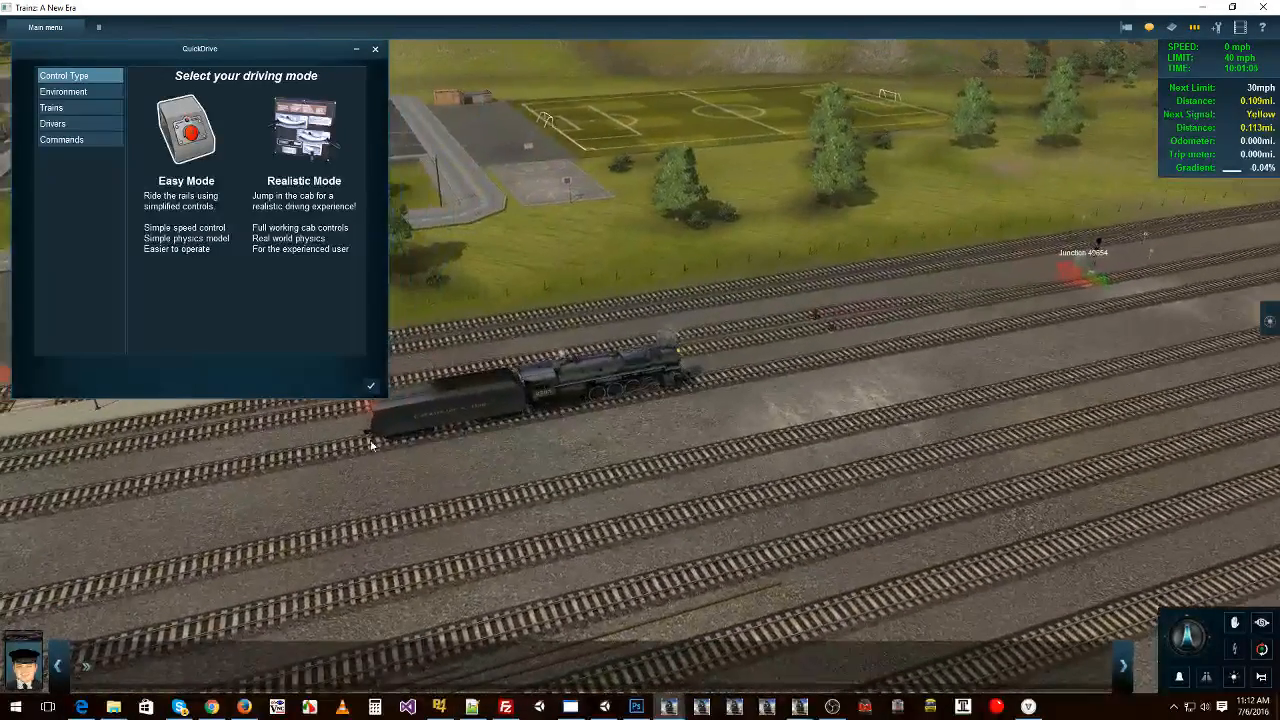
{"action": "left_click", "coordinate": [372, 386]}
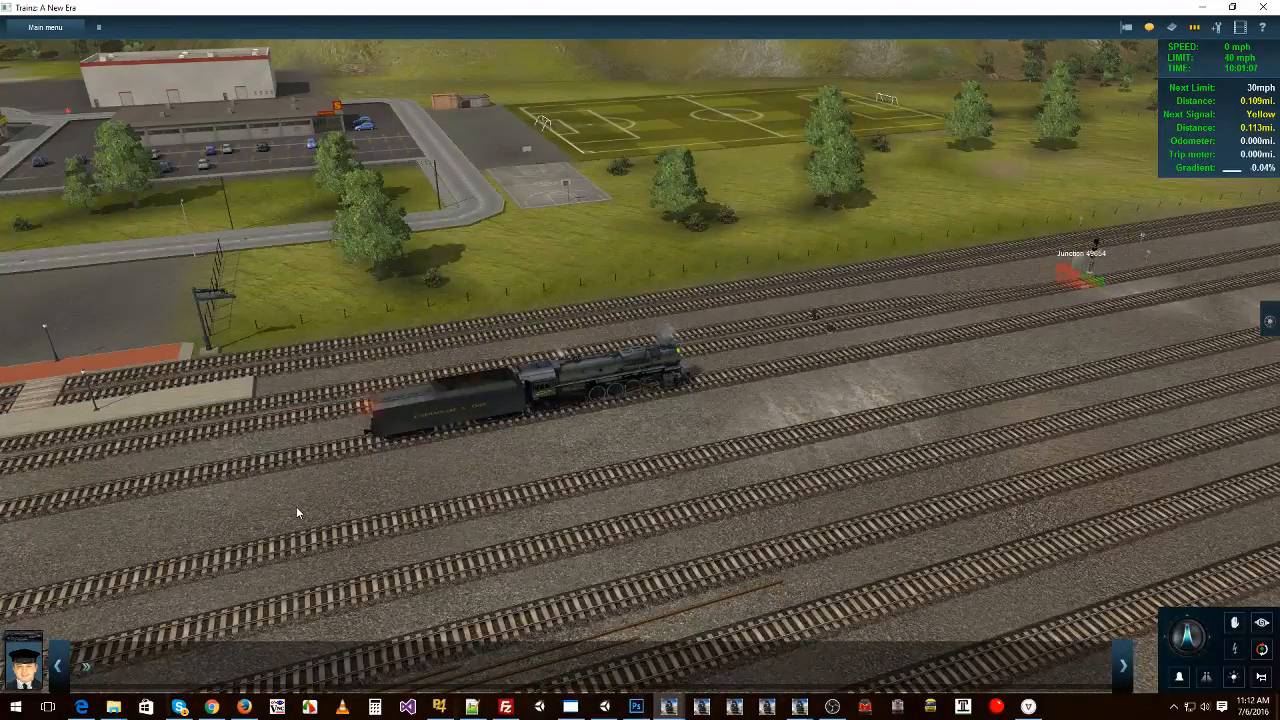
Browse the driver's Navigate To destinations in the A to P group
{"action": "right_click_drag", "start_coordinate": [334, 503], "coordinate": [380, 500]}
{"action": "left_click", "coordinate": [86, 667]}
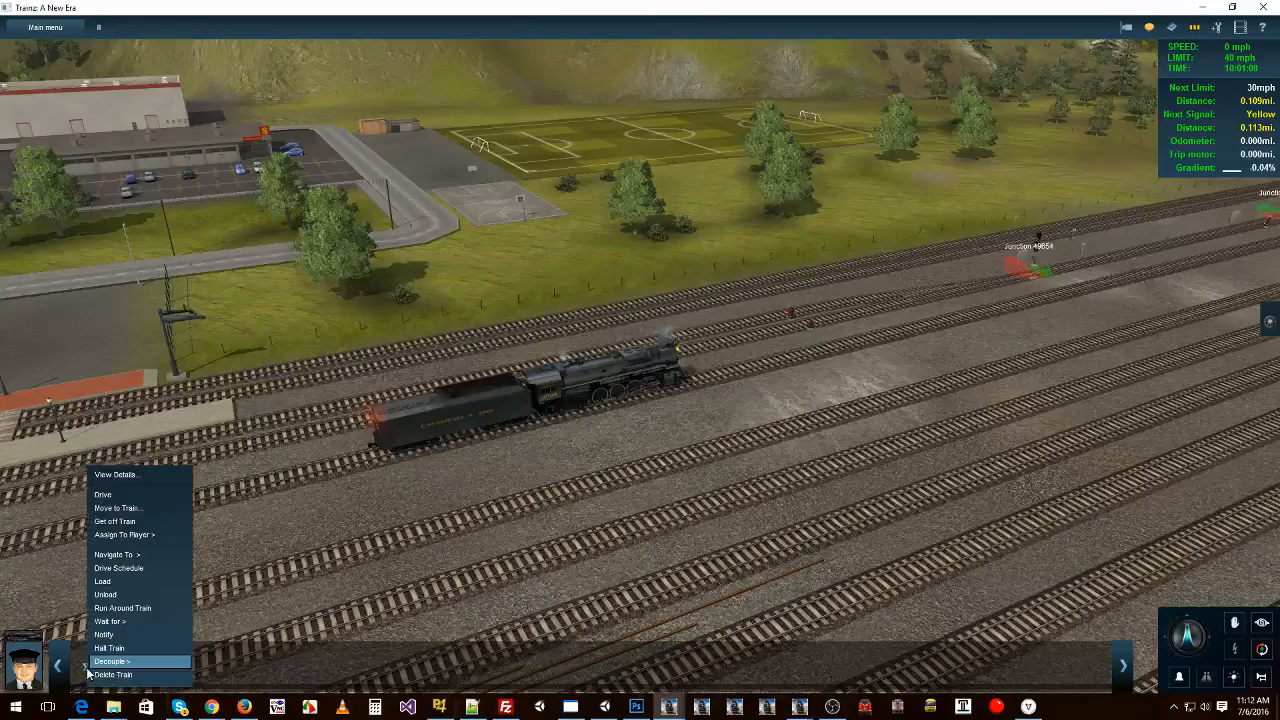
{"action": "right_click_drag", "start_coordinate": [480, 490], "coordinate": [907, 448]}
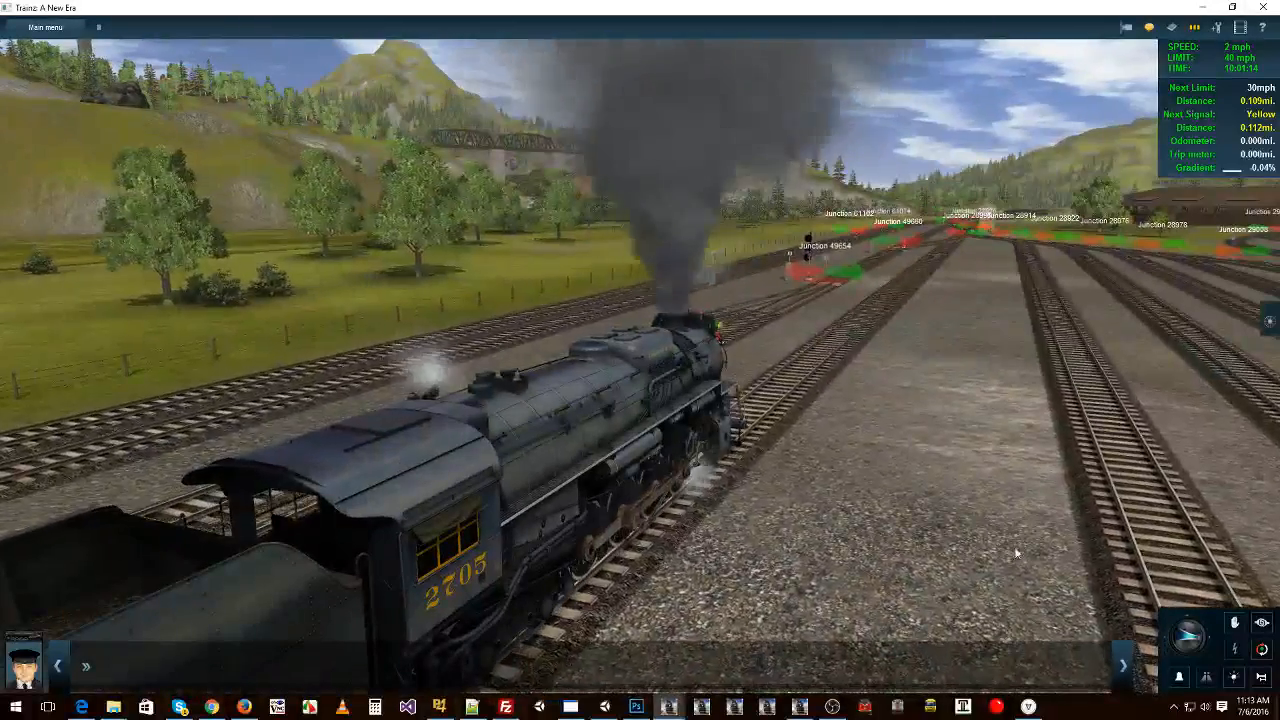
{"action": "right_click_drag", "start_coordinate": [905, 495], "coordinate": [699, 456]}
{"action": "scroll", "coordinate": [849, 504], "scroll_direction": "down", "scroll_amount": 5}
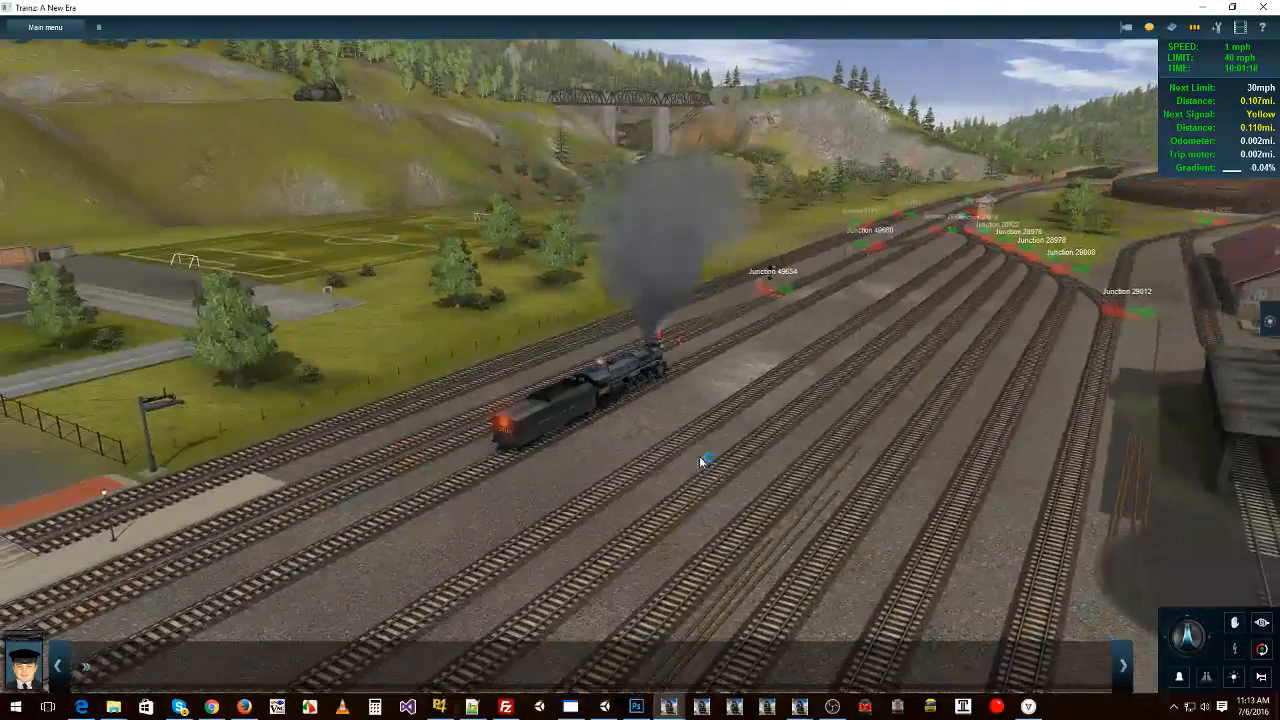
{"action": "left_click", "coordinate": [86, 672]}
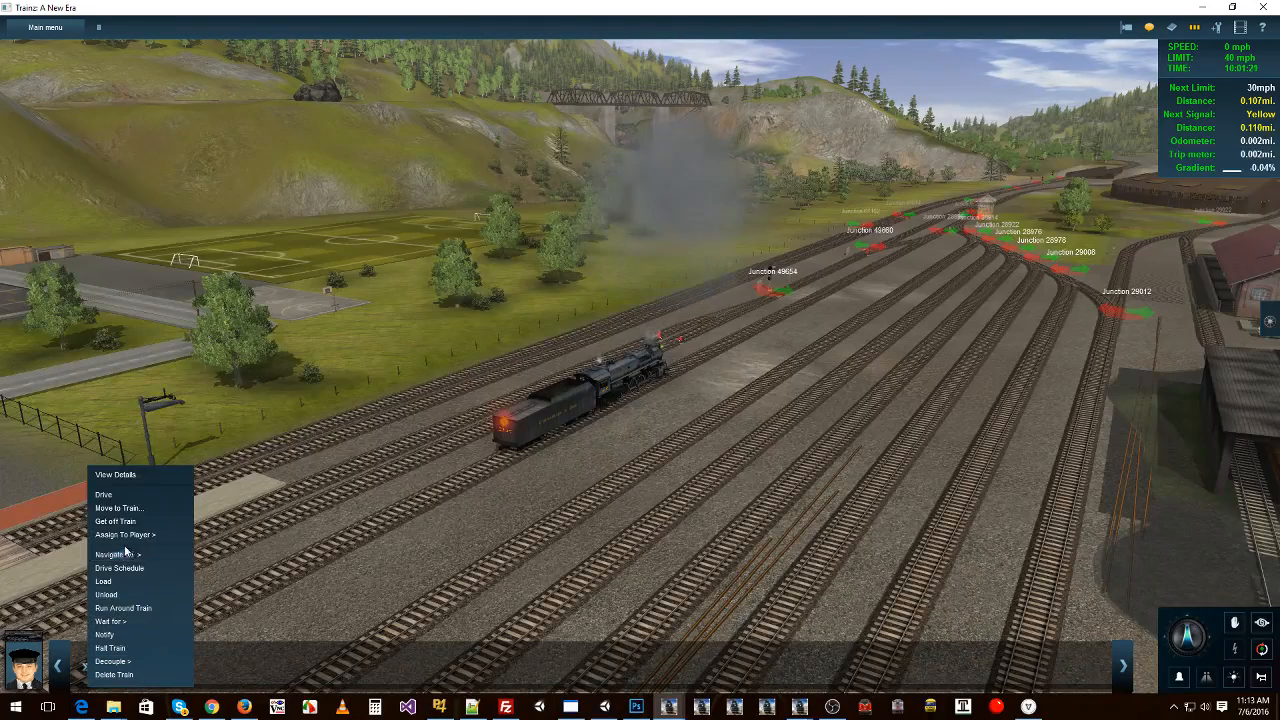
{"action": "mouse_move", "coordinate": [126, 556]}
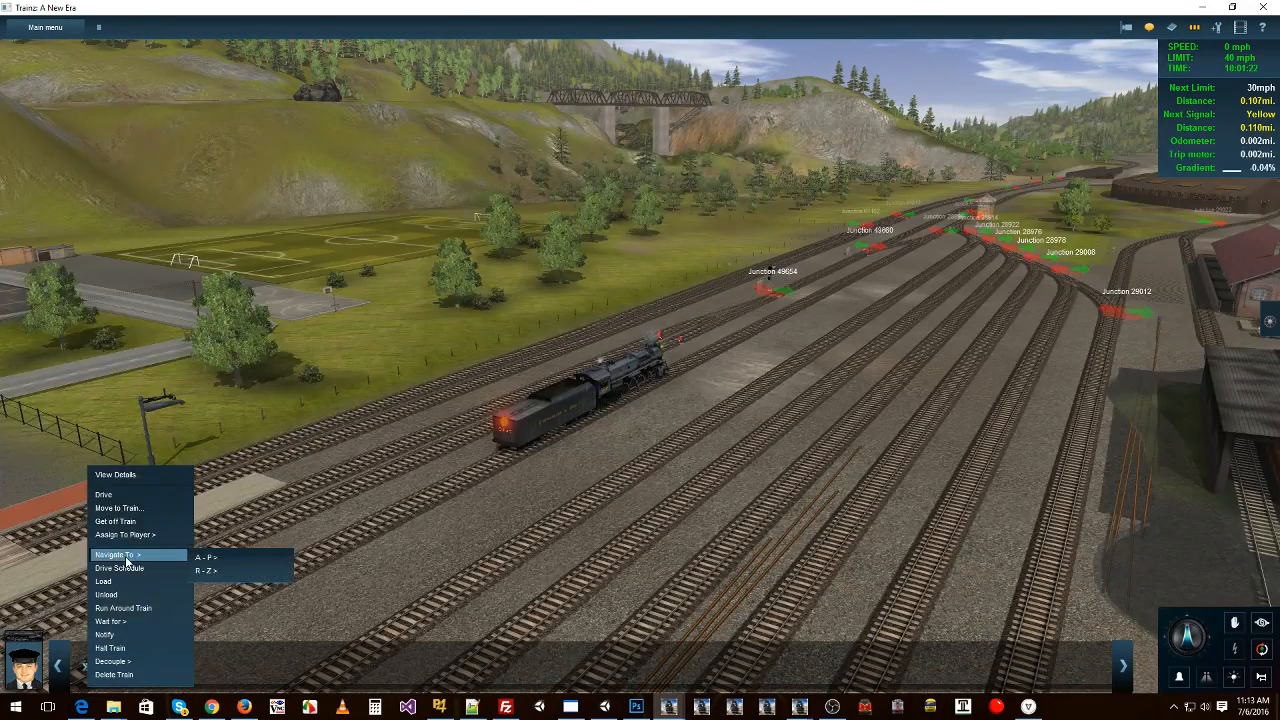
{"action": "mouse_move", "coordinate": [214, 558]}
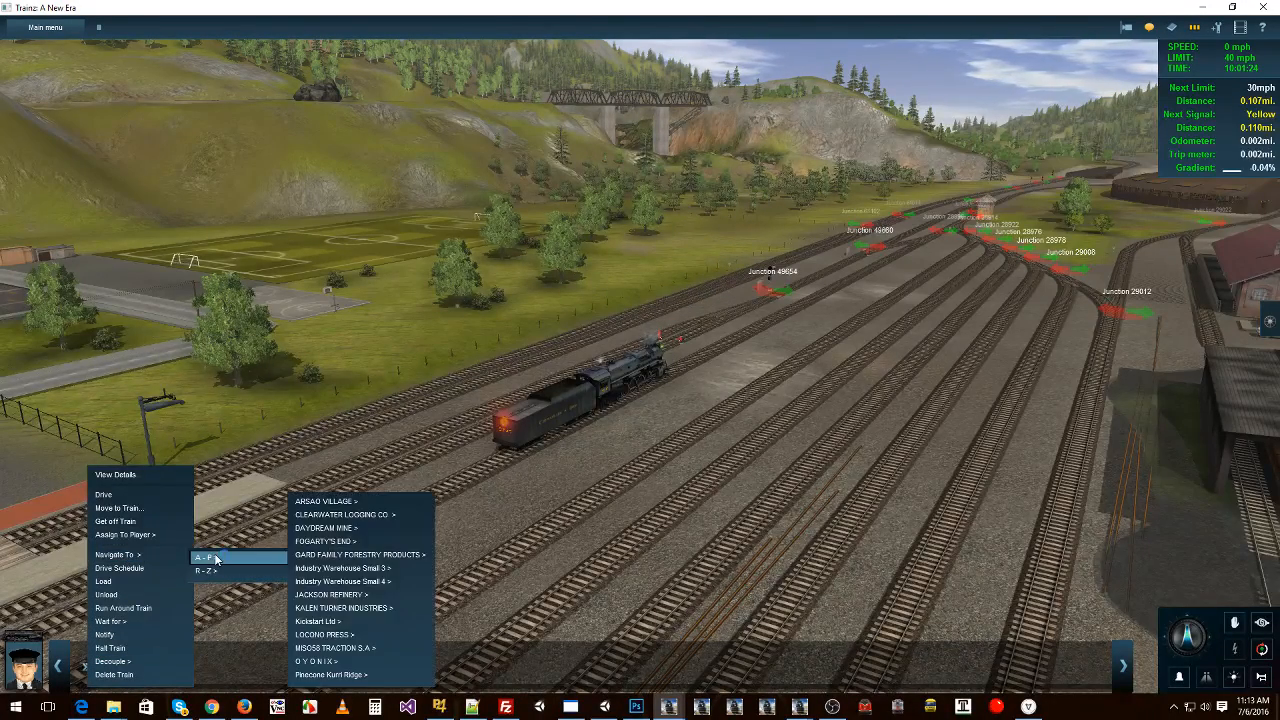
Locate LOCONO PRESS on the route map and inspect its tracks beside the yard
{"action": "scroll", "coordinate": [735, 515], "scroll_direction": "down", "scroll_amount": 5}
{"action": "scroll", "coordinate": [725, 504], "scroll_direction": "down", "scroll_amount": 10}
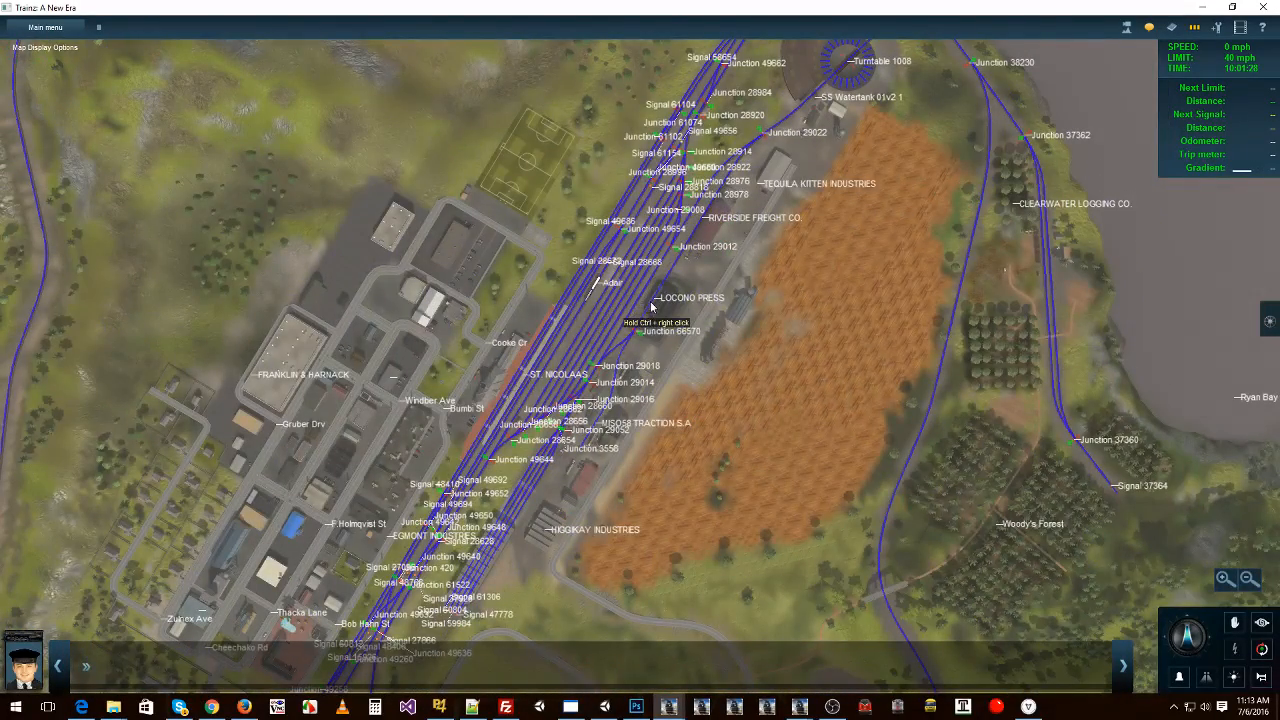
{"action": "mouse_move", "coordinate": [663, 312]}
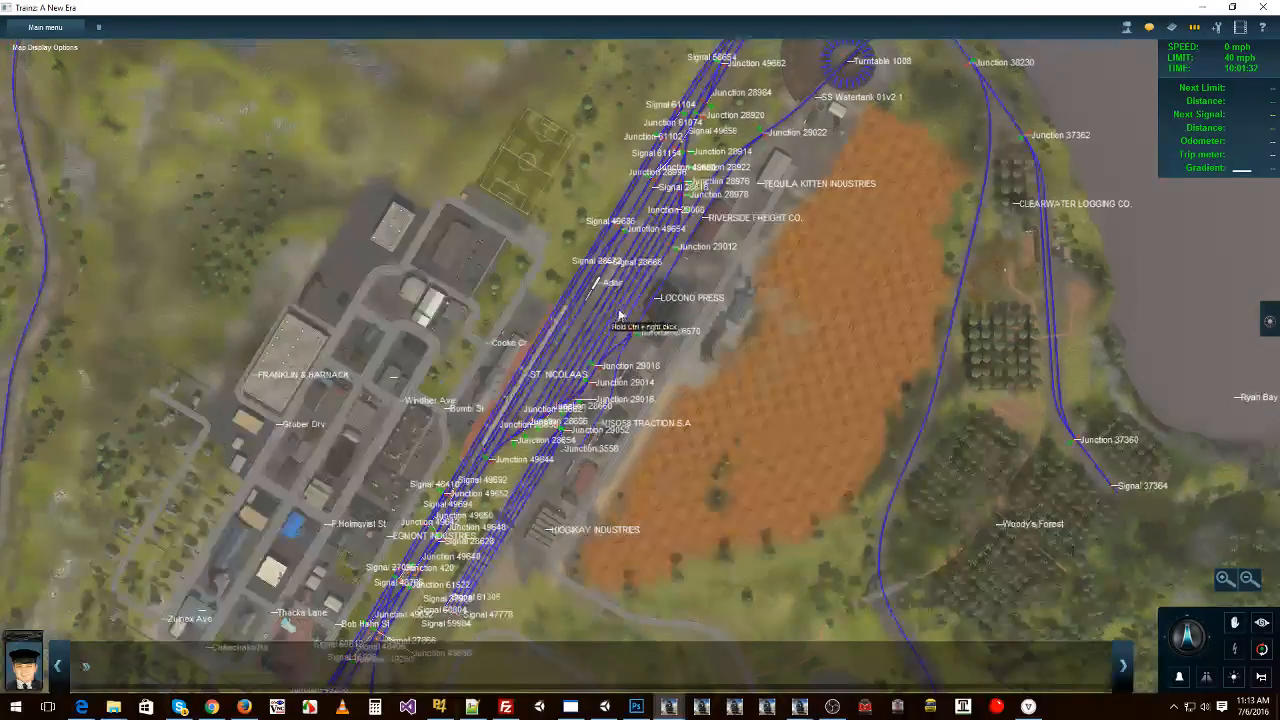
{"action": "scroll", "coordinate": [620, 314], "scroll_direction": "up", "scroll_amount": 8}
{"action": "scroll", "coordinate": [455, 113], "scroll_direction": "down", "scroll_amount": 10}
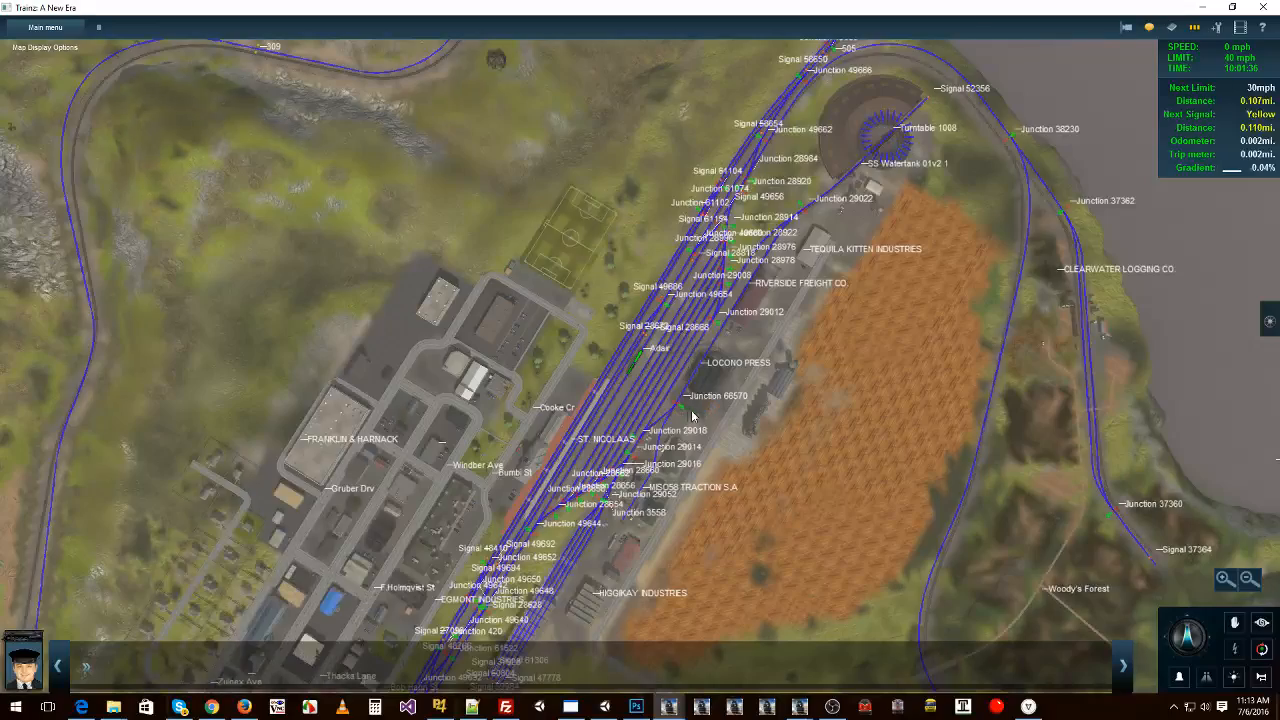
{"action": "scroll", "coordinate": [680, 406], "scroll_direction": "up", "scroll_amount": 3}
{"action": "right_click_drag", "start_coordinate": [669, 397], "coordinate": [662, 388]}
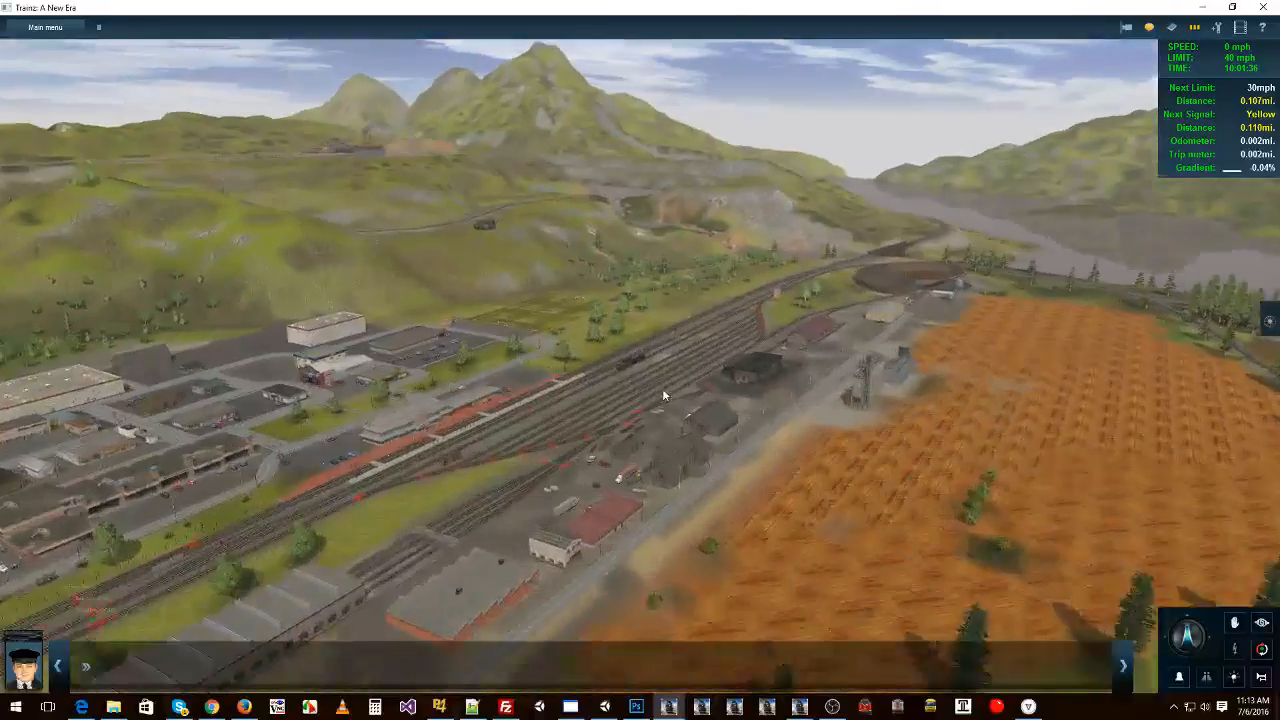
{"action": "scroll", "coordinate": [620, 408], "scroll_direction": "up", "scroll_amount": 5}
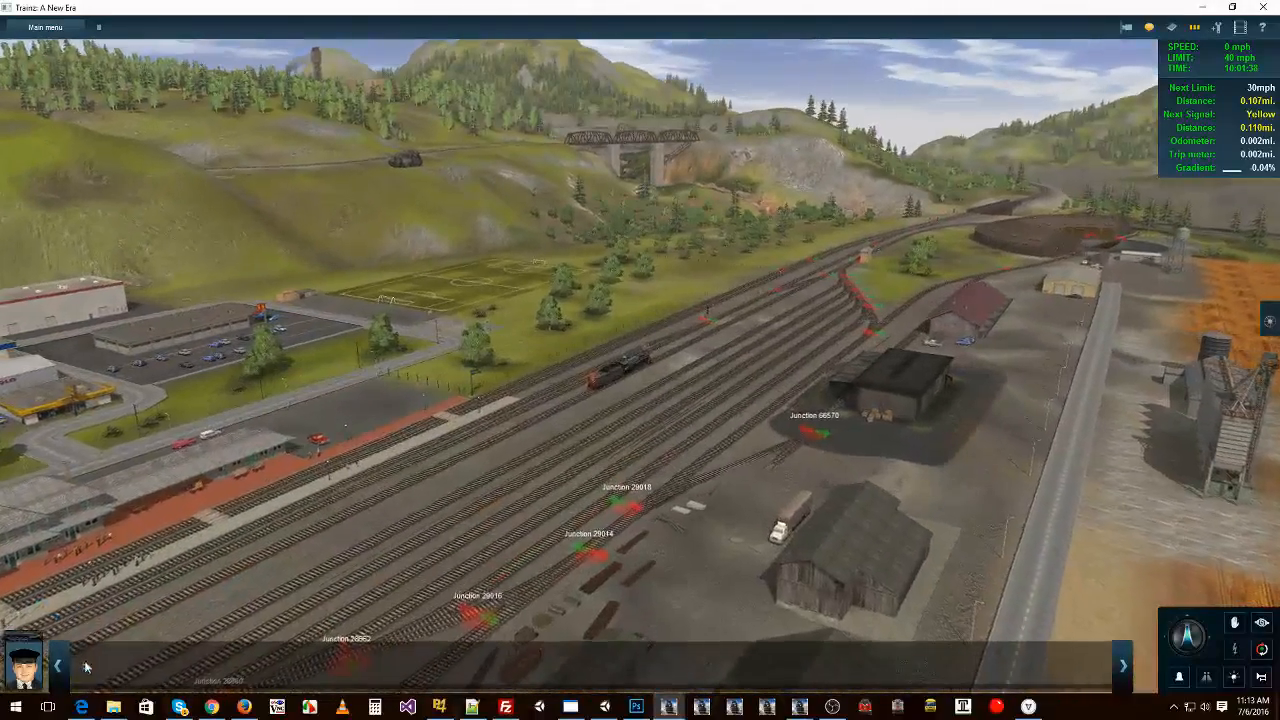
Order the driver to navigate to the multiple pickup and drop-off point at LOCONO PRESS and follow the train there
{"action": "left_click", "coordinate": [88, 572]}
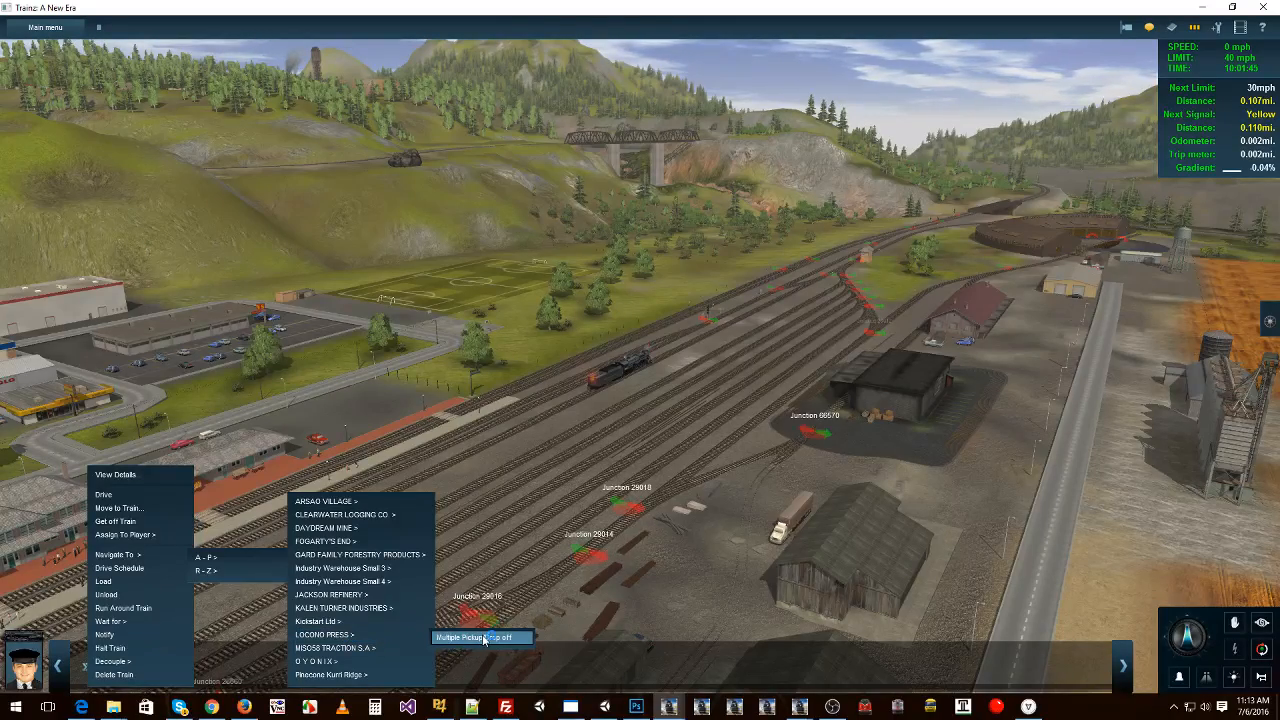
{"action": "right_click_drag", "start_coordinate": [502, 483], "coordinate": [510, 488]}
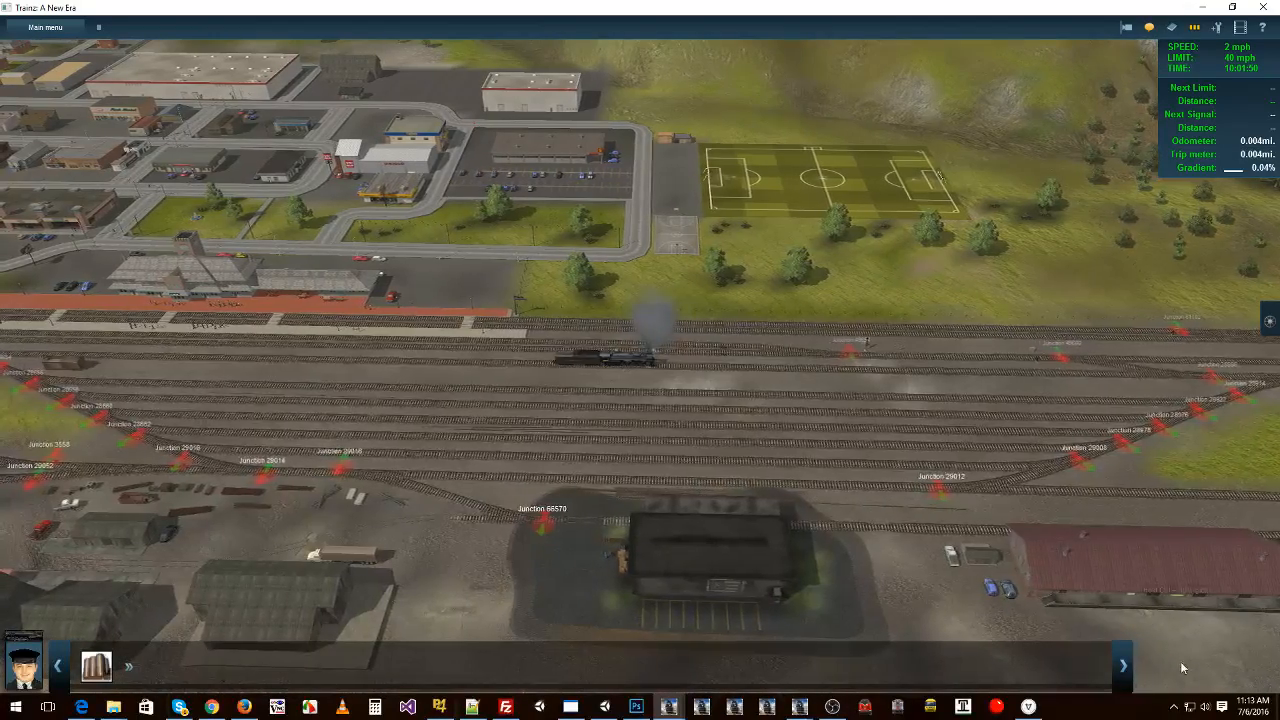
{"action": "right_click_drag", "start_coordinate": [983, 372], "coordinate": [500, 430]}
{"action": "right_click_drag", "start_coordinate": [189, 607], "coordinate": [349, 469]}
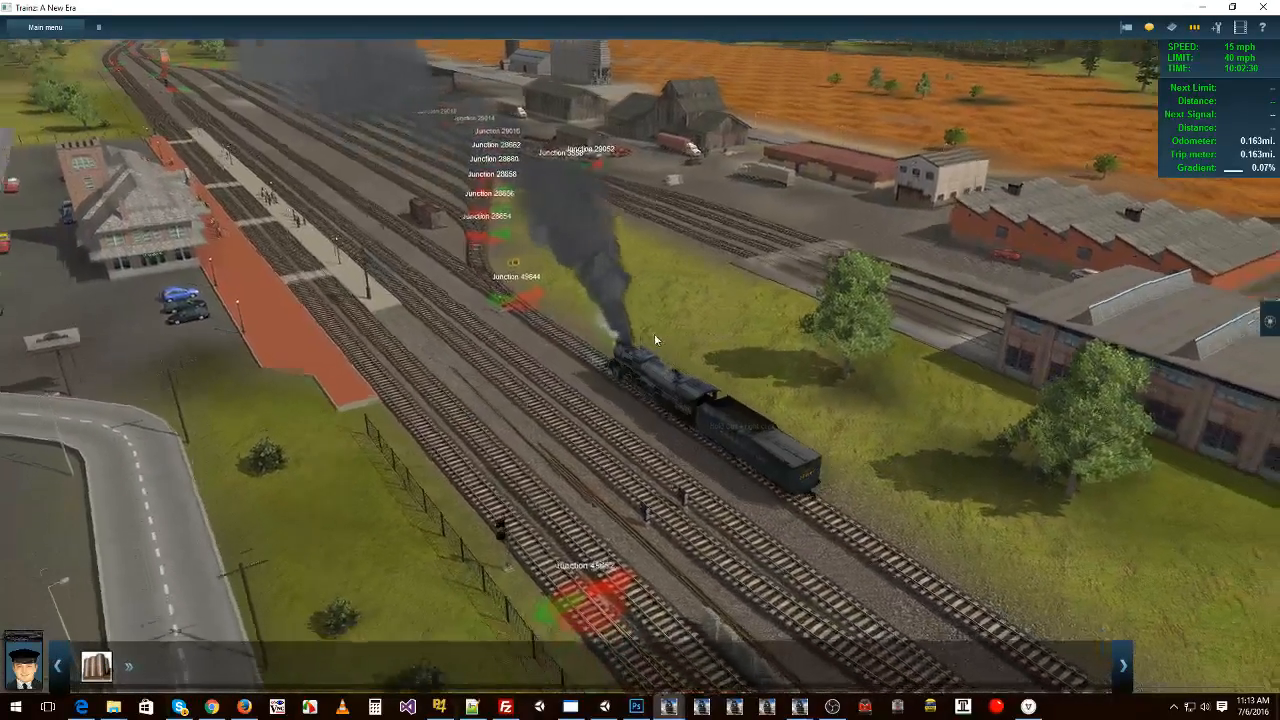
{"action": "right_click_drag", "start_coordinate": [652, 338], "coordinate": [239, 340]}
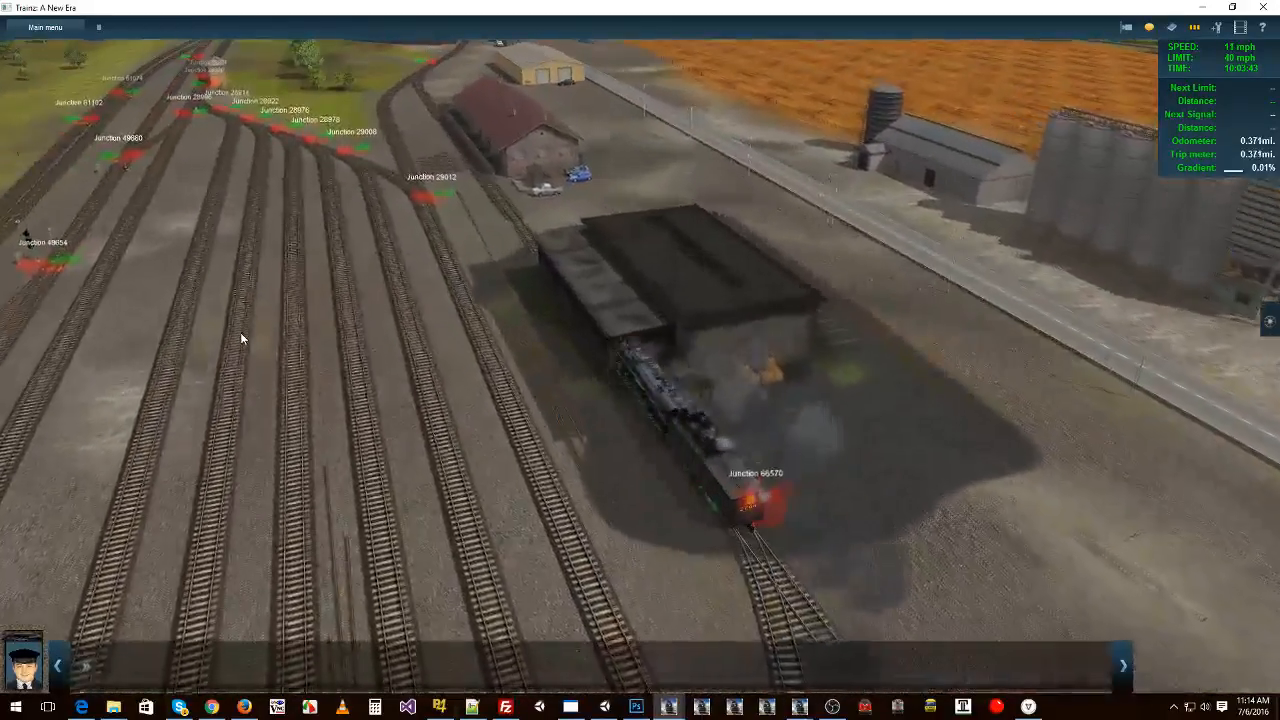
{"action": "right_click_drag", "start_coordinate": [672, 492], "coordinate": [880, 442]}
{"action": "right_click_drag", "start_coordinate": [786, 458], "coordinate": [330, 500]}
{"action": "right_click_drag", "start_coordinate": [814, 433], "coordinate": [740, 534]}
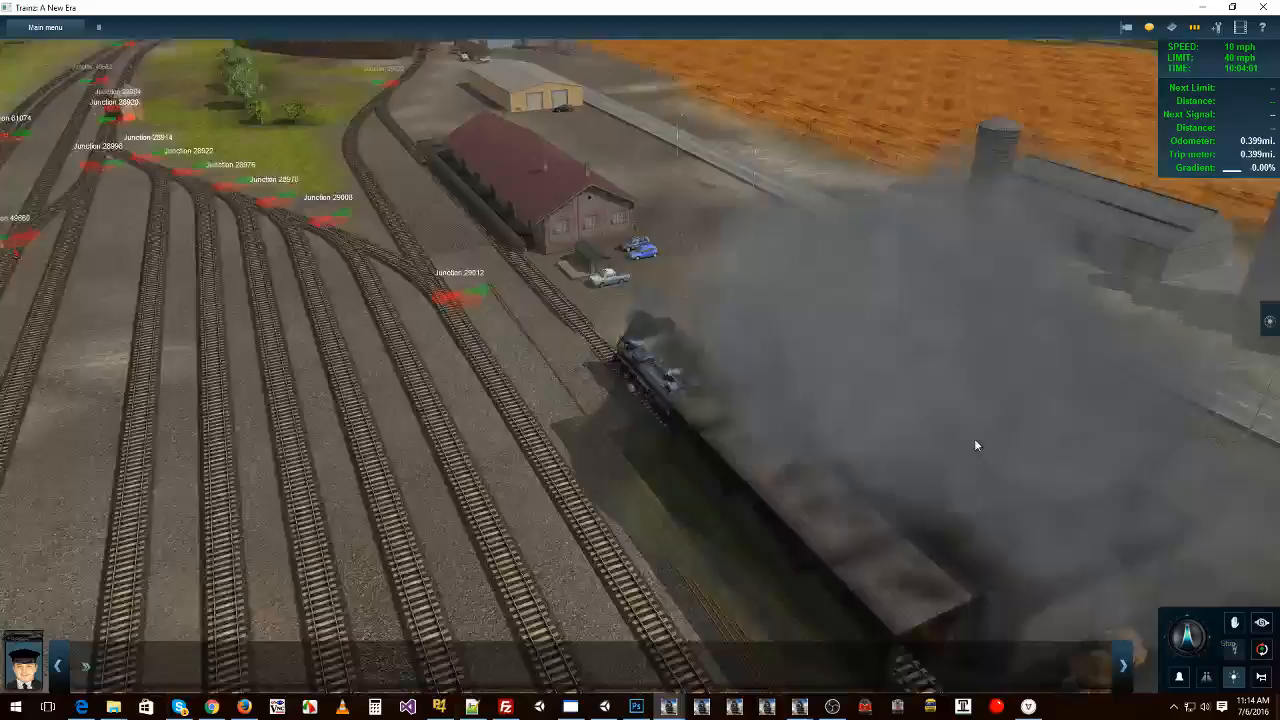
{"action": "right_click_drag", "start_coordinate": [974, 443], "coordinate": [838, 486]}
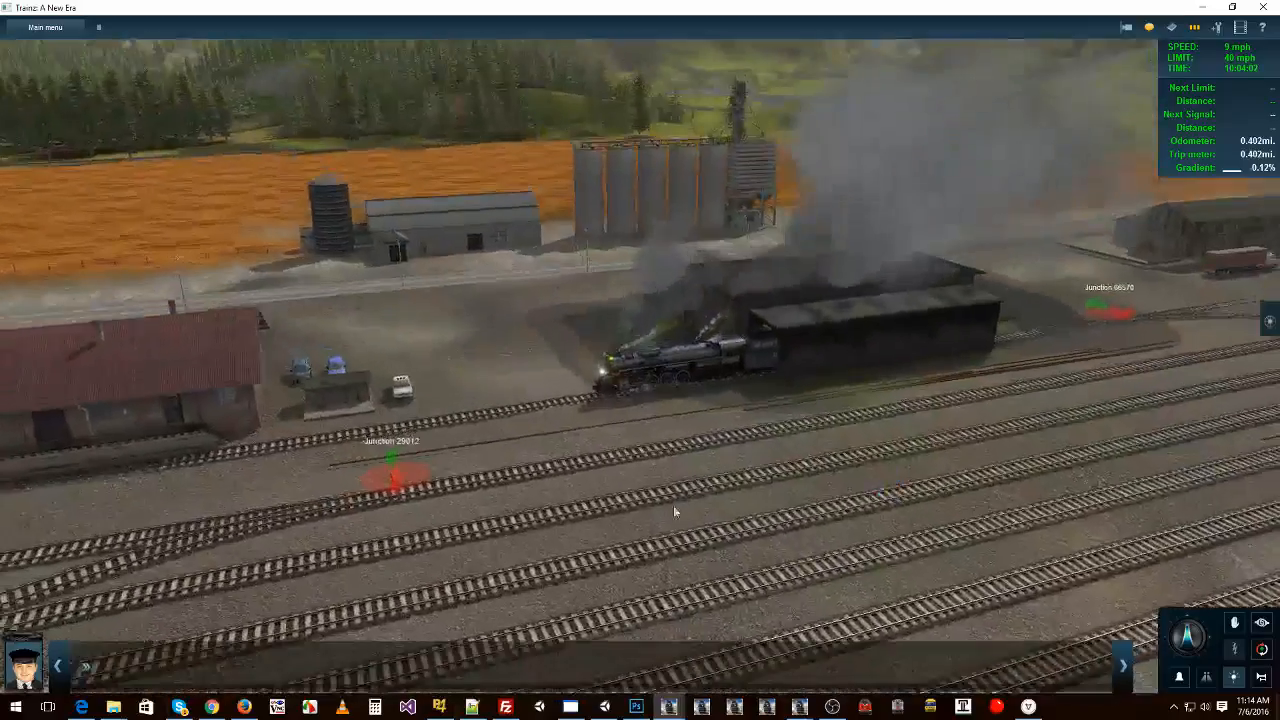
Check which vehicle the driver's Decouple command offers and leave without giving the order
{"action": "left_click", "coordinate": [83, 671]}
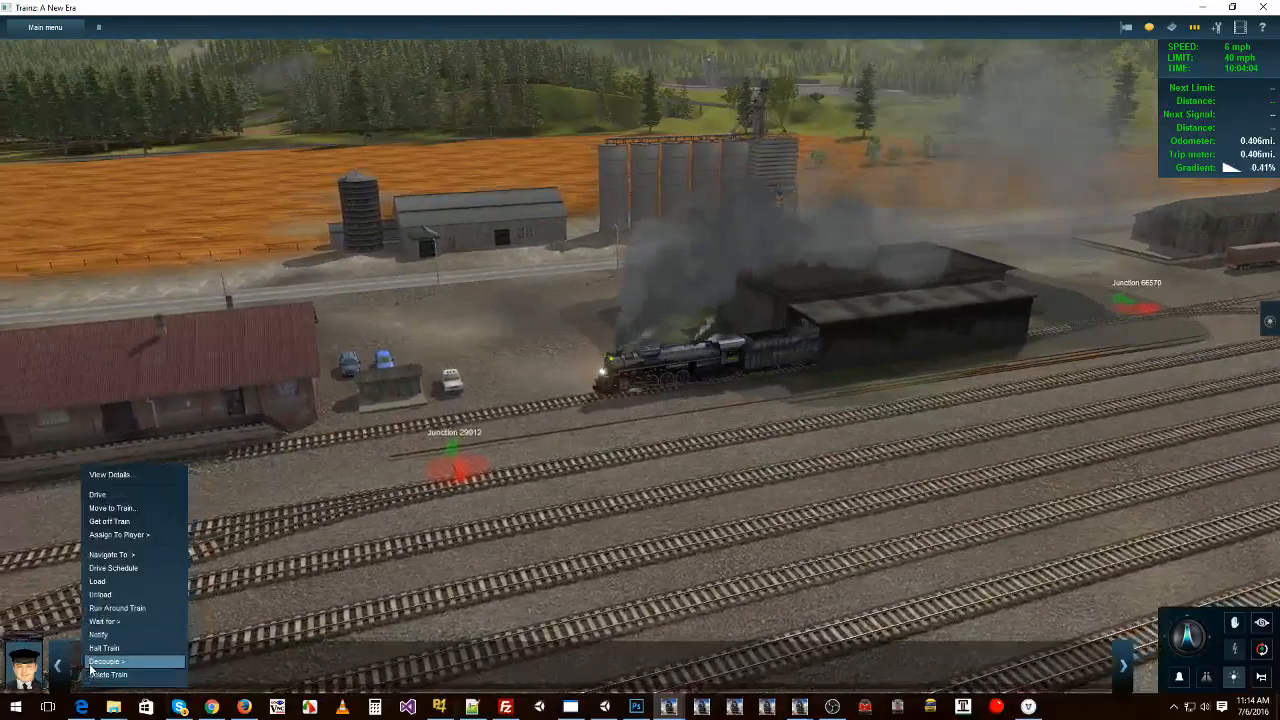
{"action": "left_click", "coordinate": [408, 670]}
{"action": "left_click", "coordinate": [88, 669]}
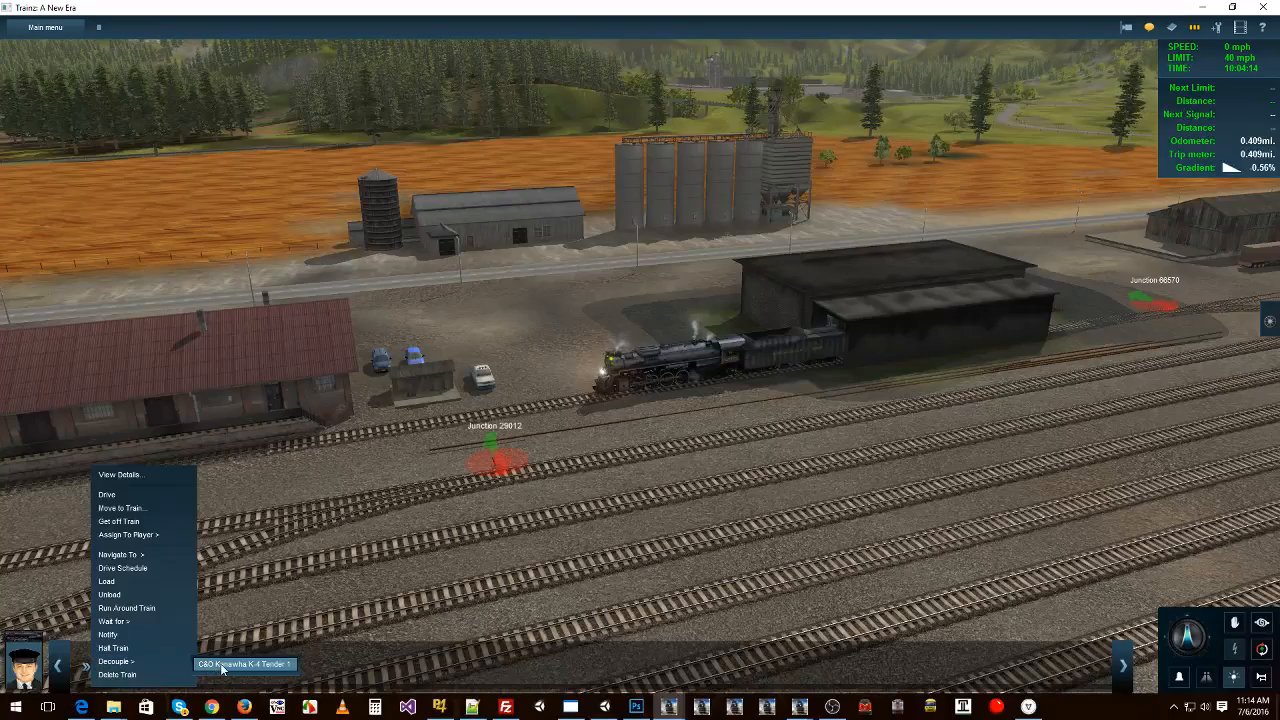
{"action": "left_click", "coordinate": [550, 519]}
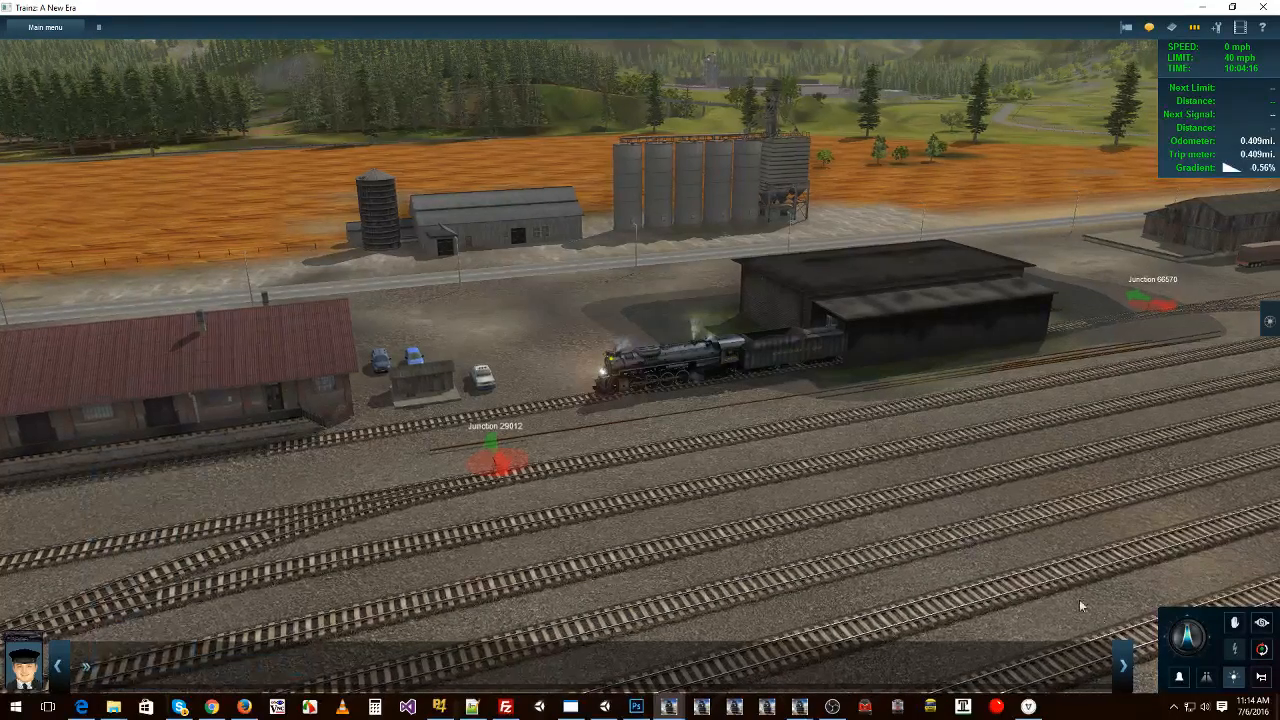
Back the train out of LOCONO PRESS past Junction 66570 and give the driver a Halt Train order
{"action": "left_click", "coordinate": [1167, 640]}
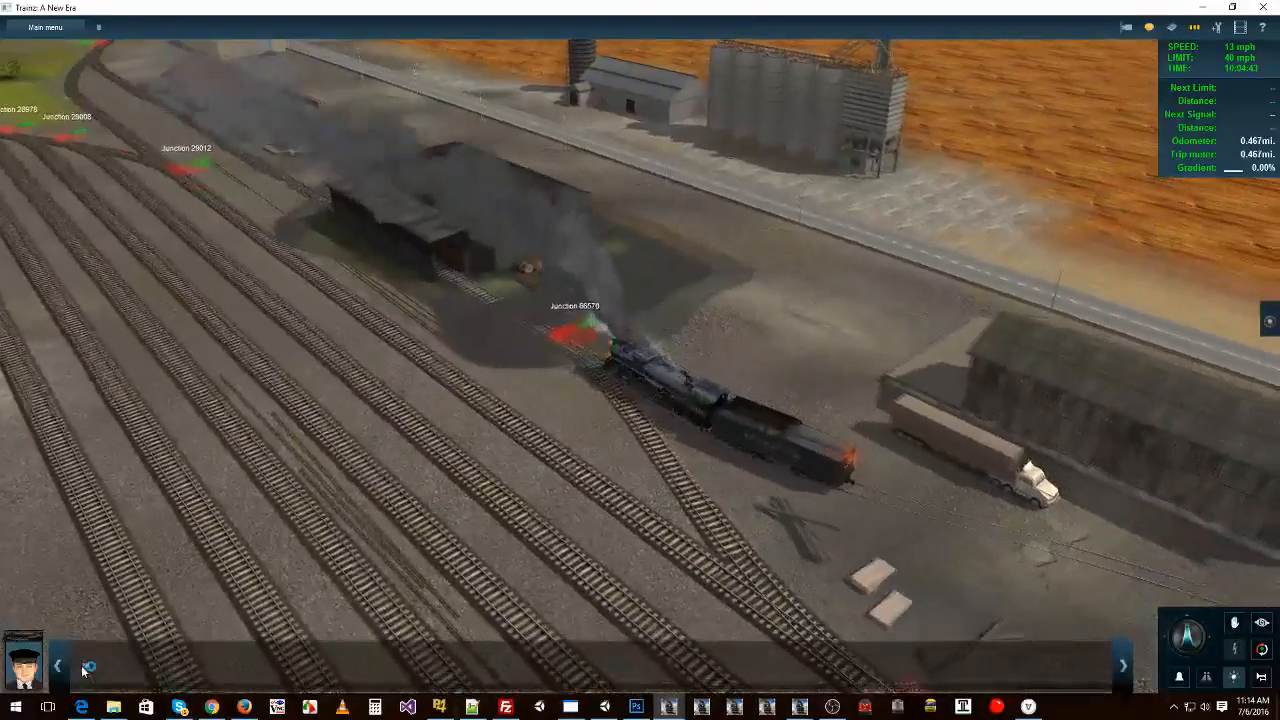
{"action": "left_click", "coordinate": [86, 667]}
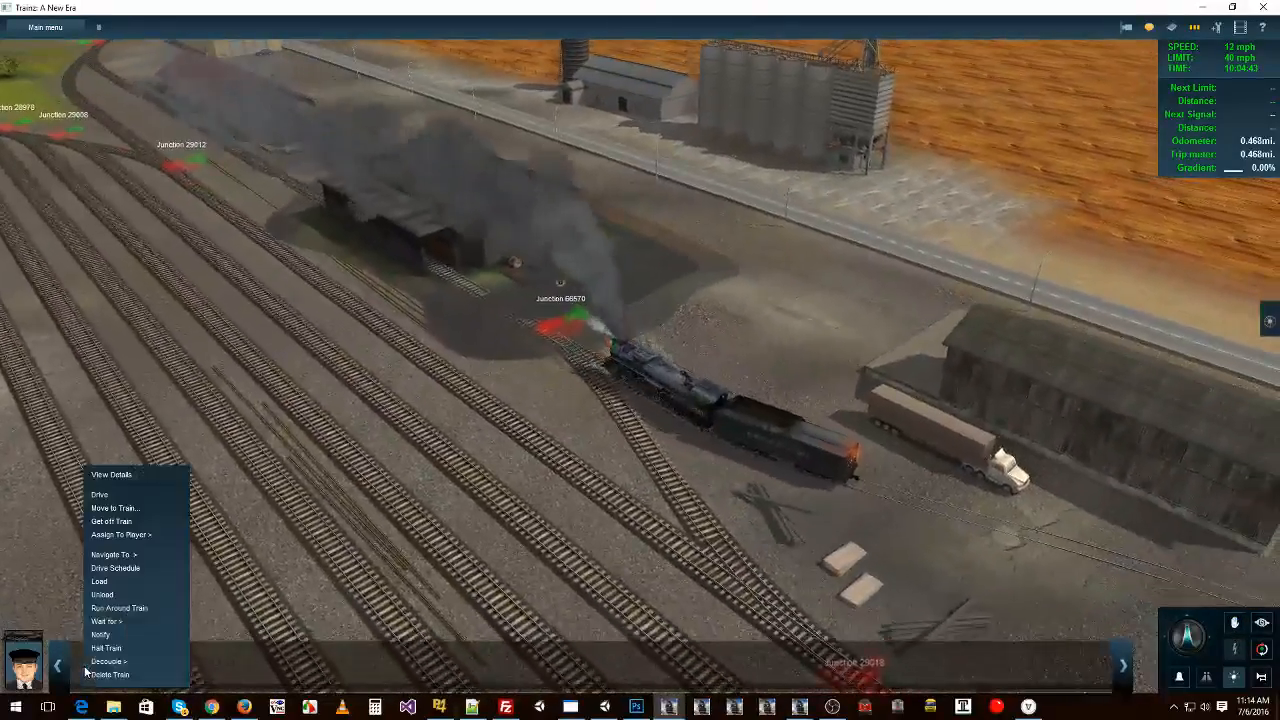
{"action": "mouse_move", "coordinate": [119, 622]}
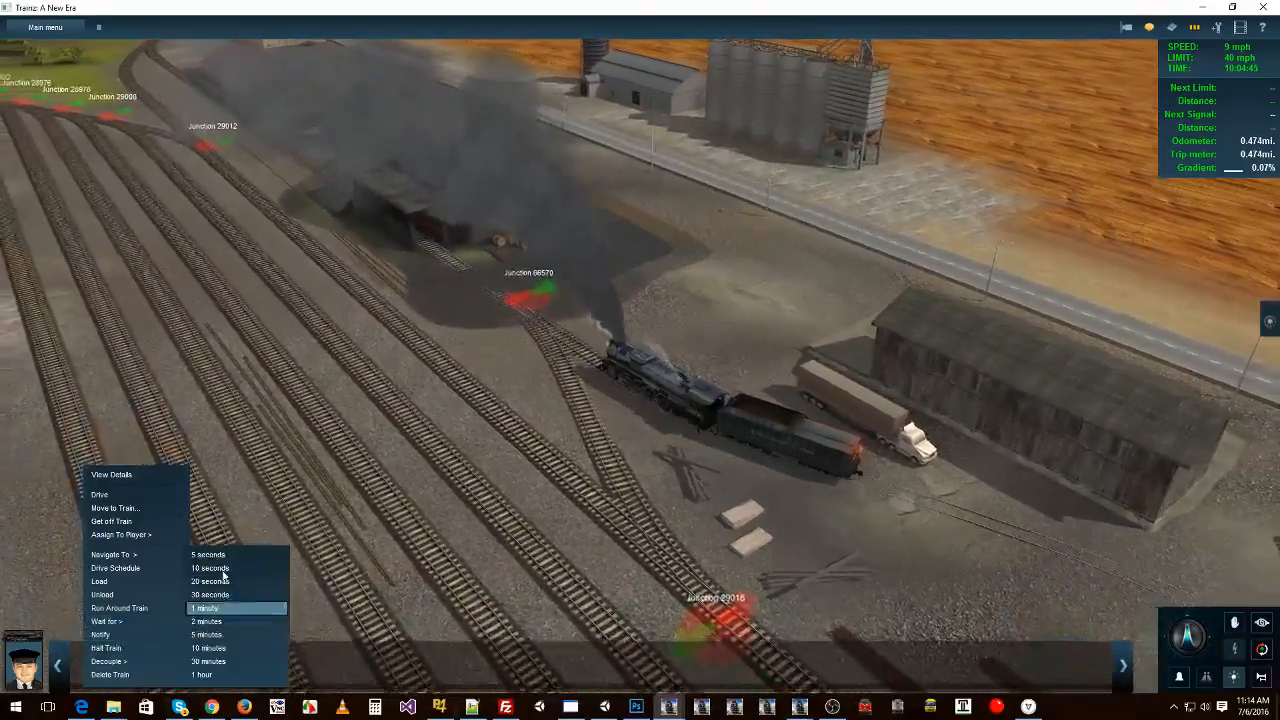
{"action": "left_click", "coordinate": [212, 581]}
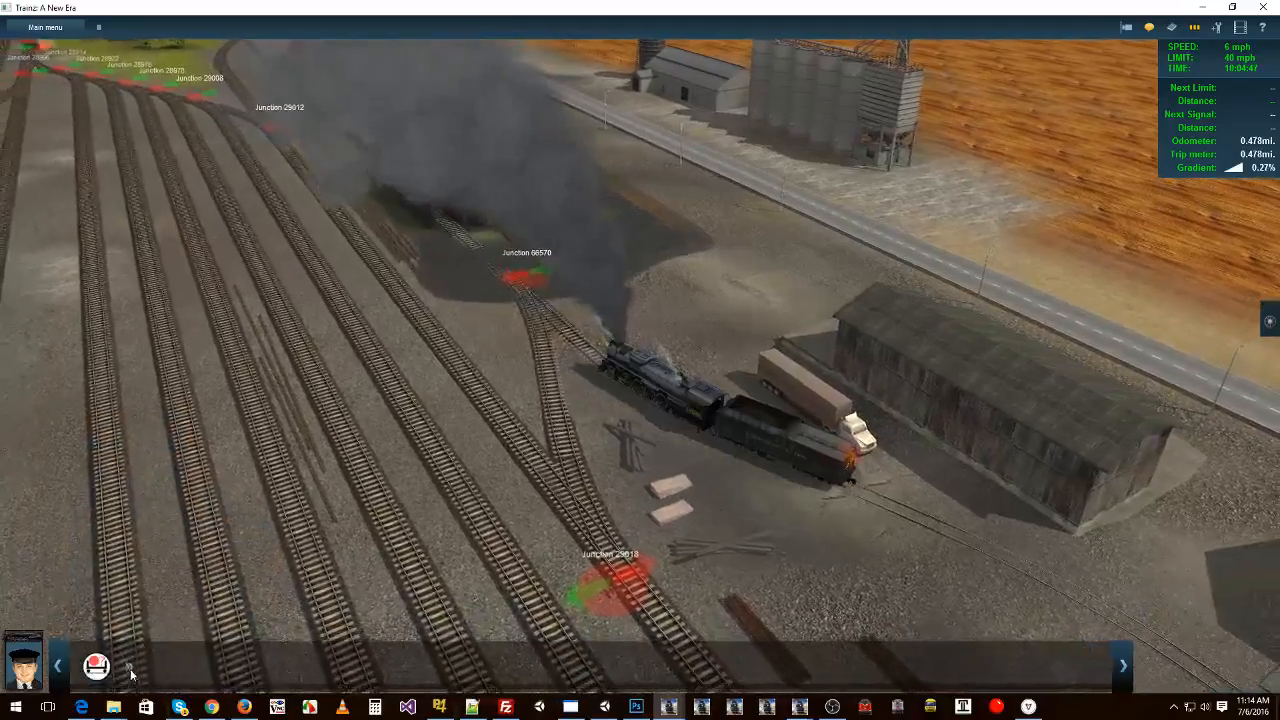
{"action": "left_click", "coordinate": [129, 670]}
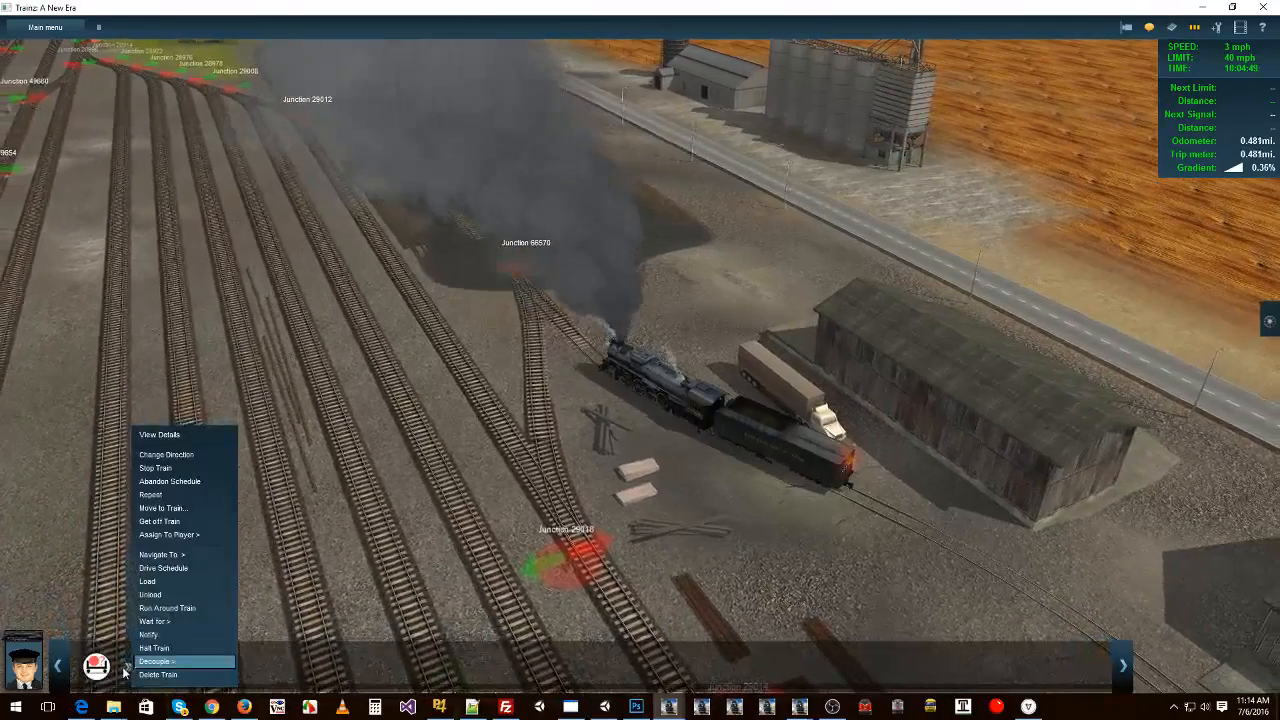
{"action": "left_click", "coordinate": [88, 670]}
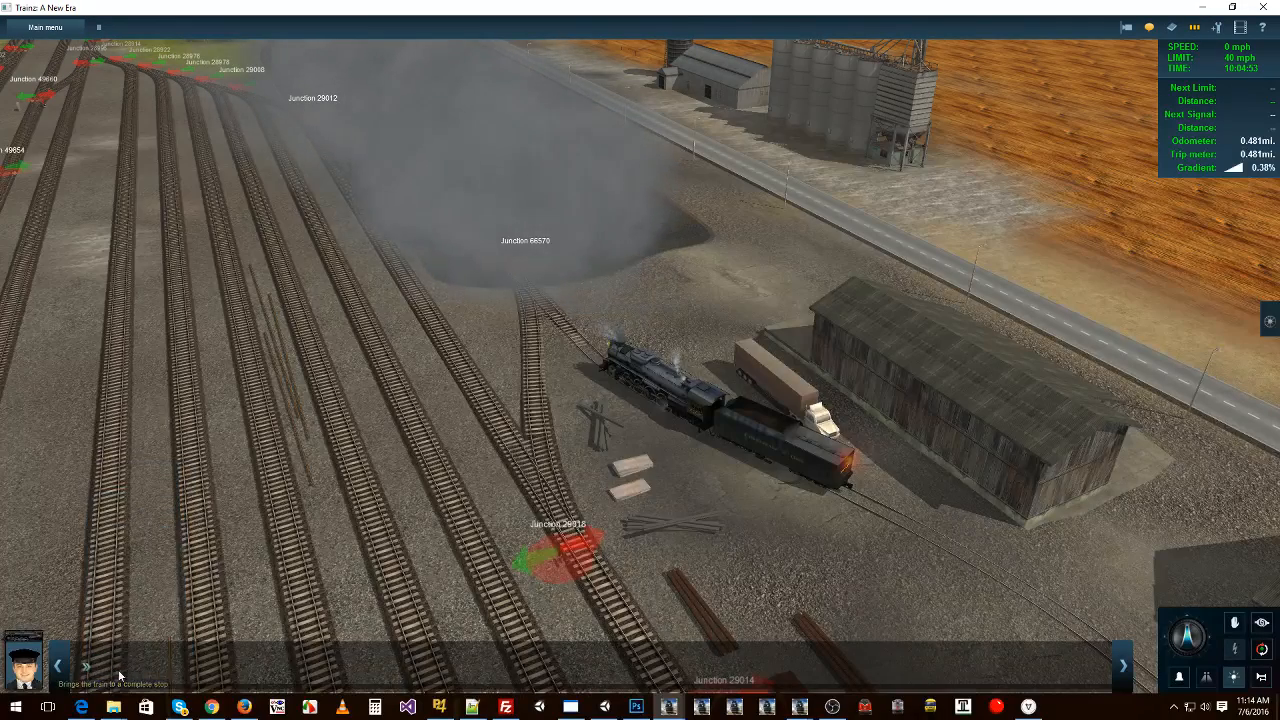
Give the driver another Halt Train order followed by a Decouple order for C&O Kanawha K-4 Tender 1
{"action": "left_click", "coordinate": [83, 674]}
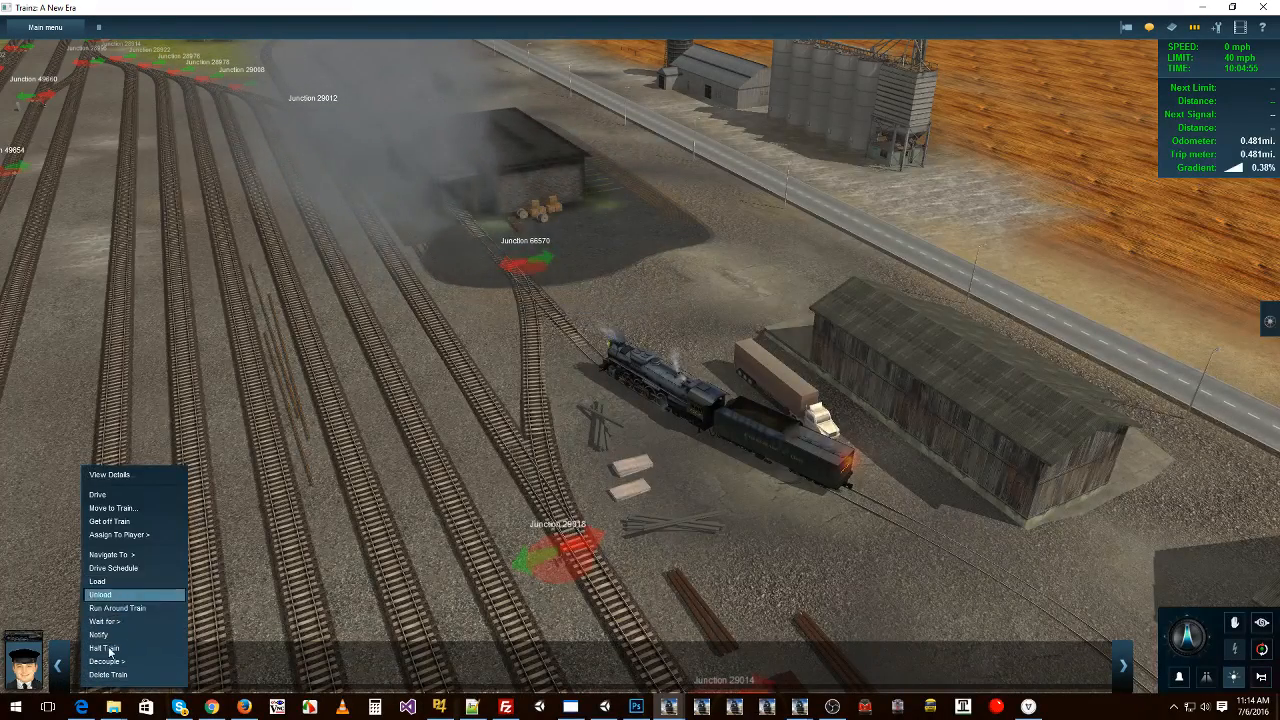
{"action": "left_click", "coordinate": [153, 621]}
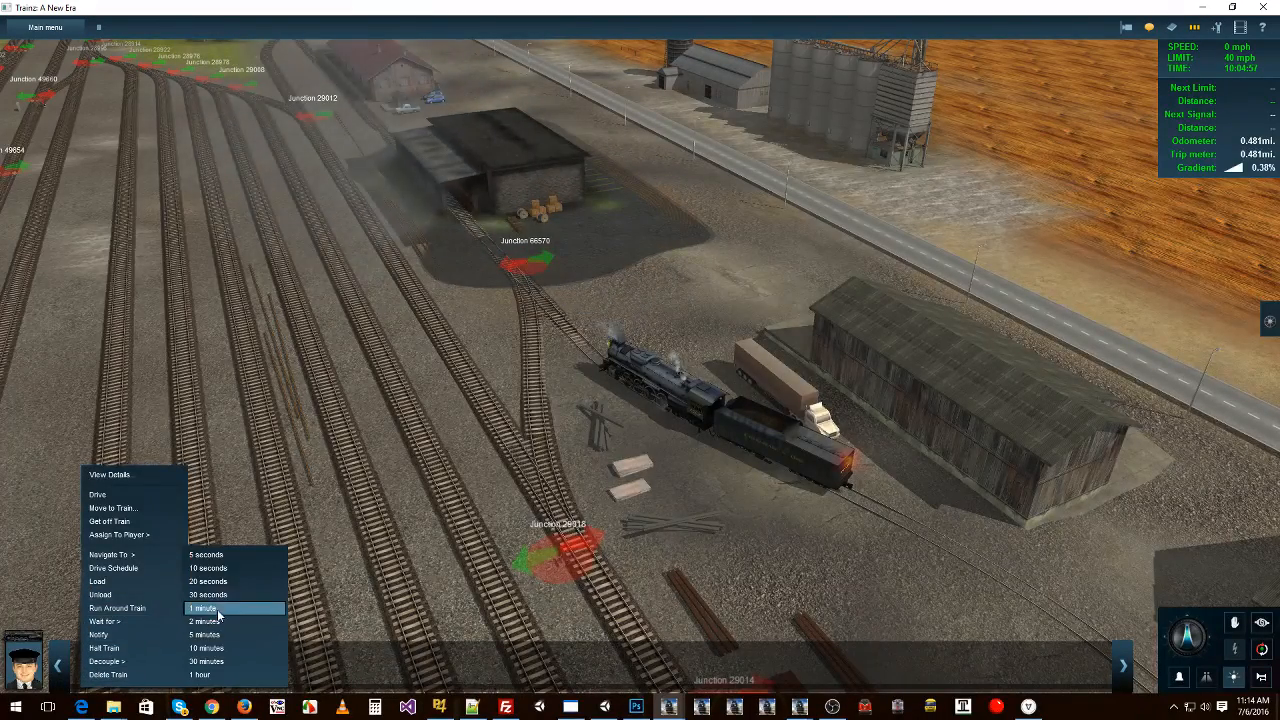
{"action": "left_click", "coordinate": [220, 595]}
{"action": "left_click", "coordinate": [133, 675]}
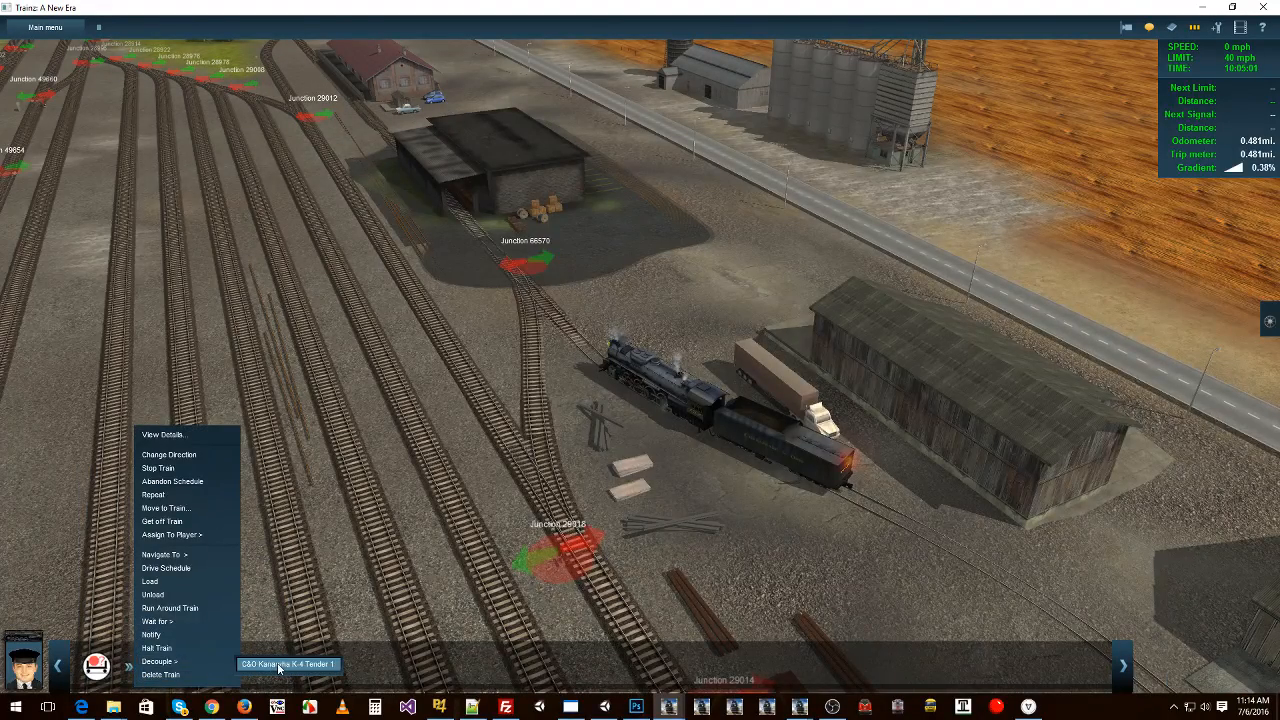
{"action": "left_click", "coordinate": [279, 666]}
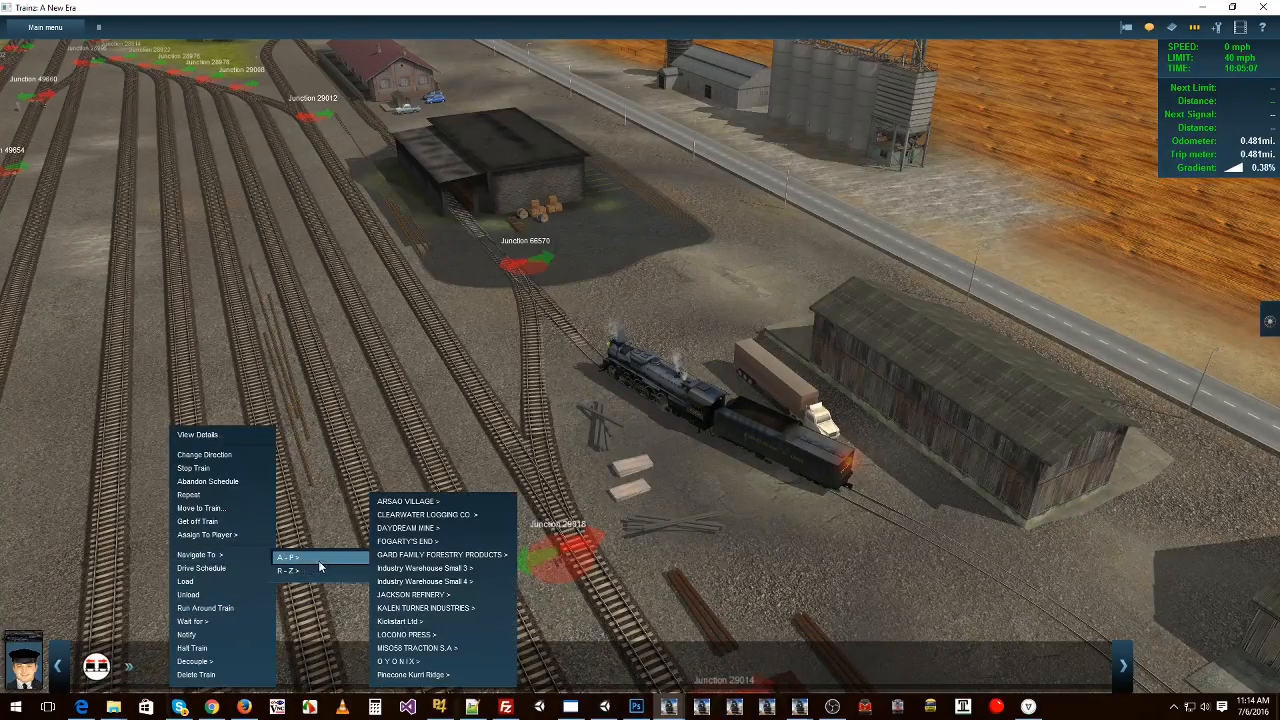
{"action": "right_click_drag", "start_coordinate": [694, 461], "coordinate": [960, 530]}
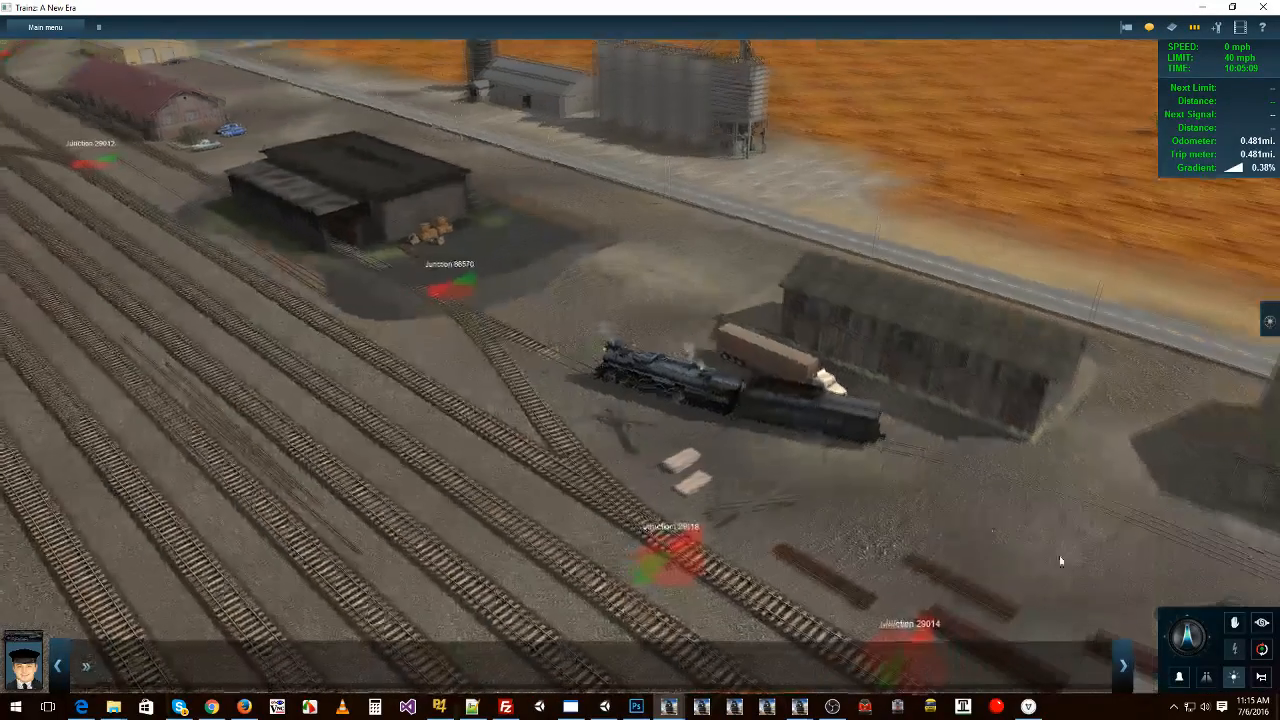
Give the driver a Navigate To order for LOCONO PRESS followed by a Couple order for C&O Kanawha K-4 Tender 1
{"action": "scroll", "coordinate": [791, 476], "scroll_direction": "up", "scroll_amount": 5}
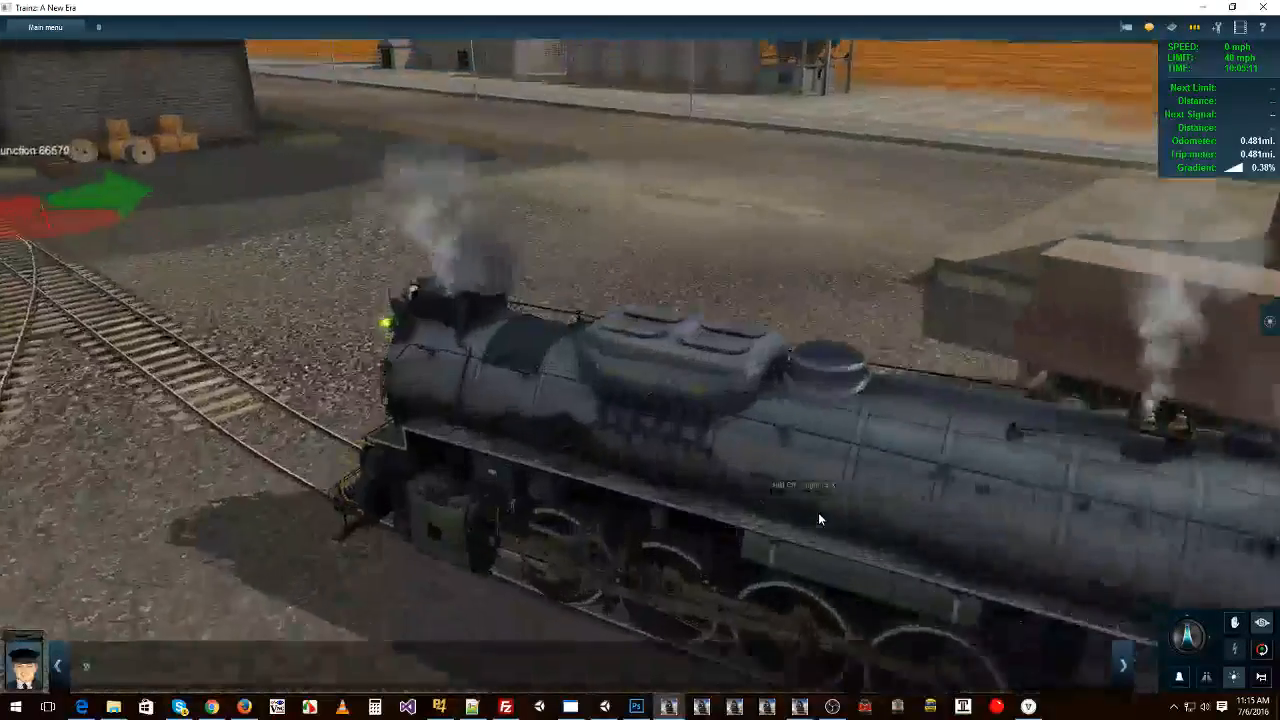
{"action": "scroll", "coordinate": [818, 512], "scroll_direction": "down", "scroll_amount": 5}
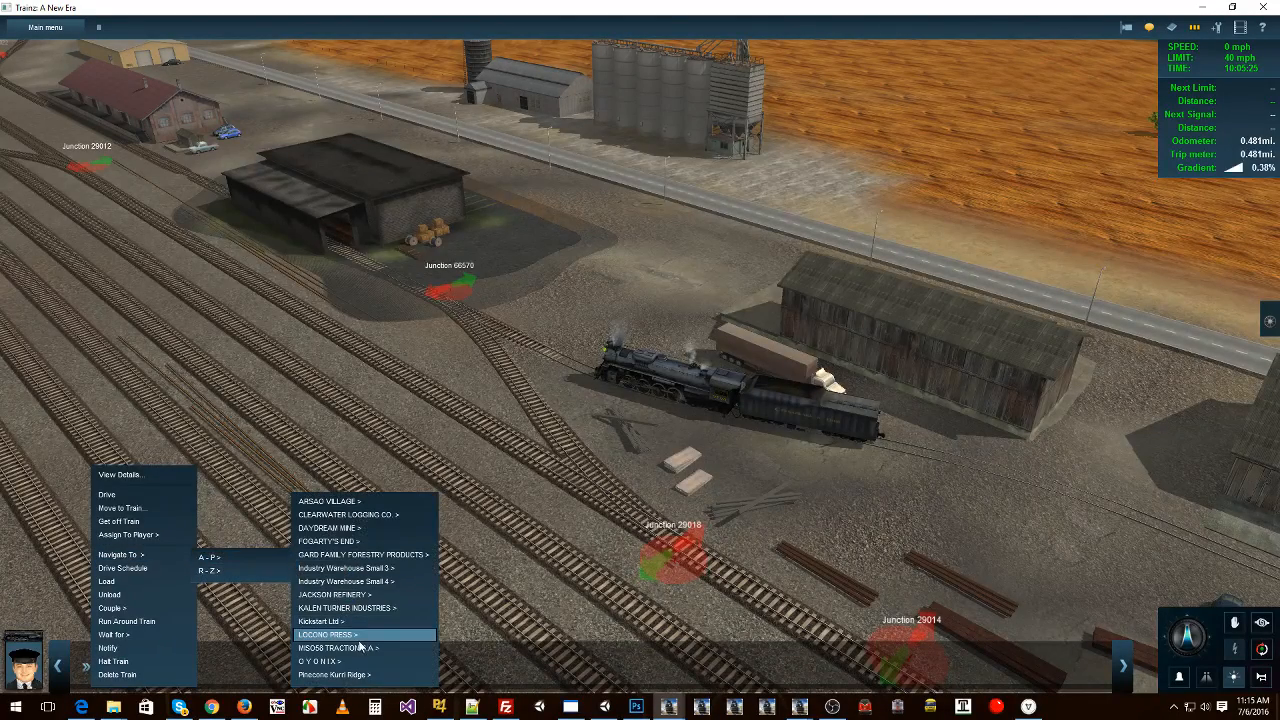
{"action": "left_click", "coordinate": [442, 639]}
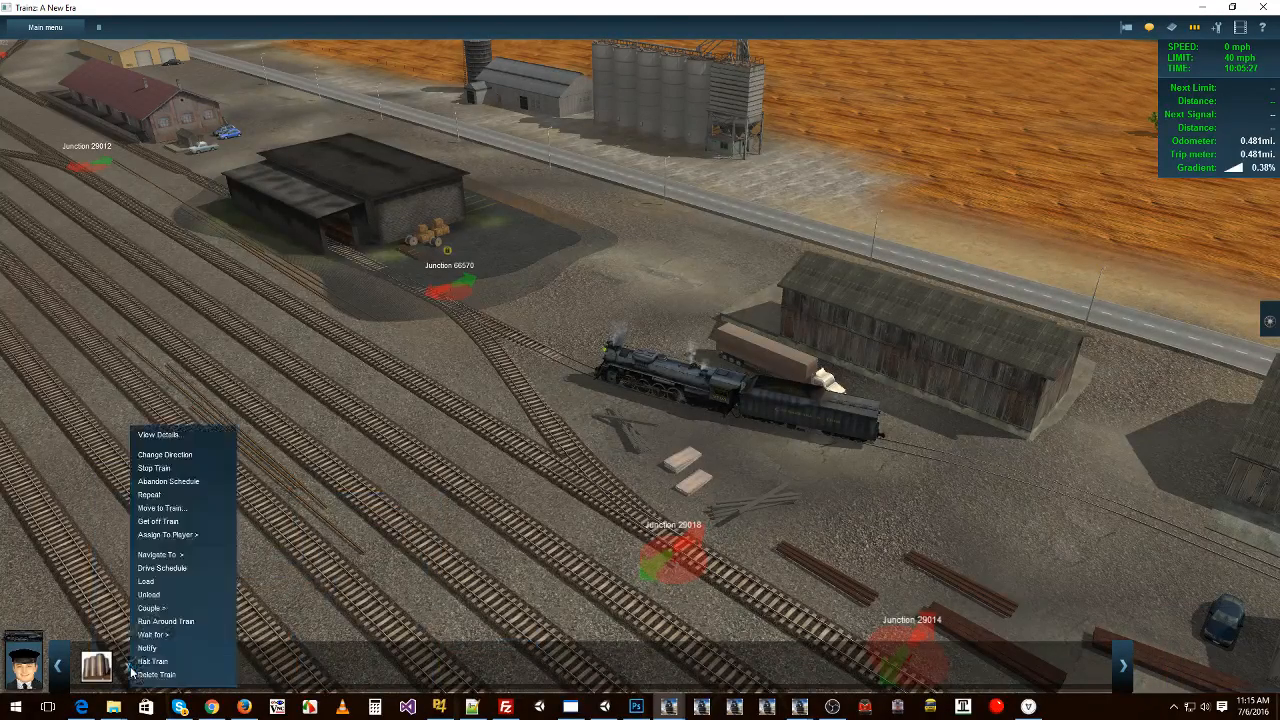
{"action": "mouse_move", "coordinate": [150, 608]}
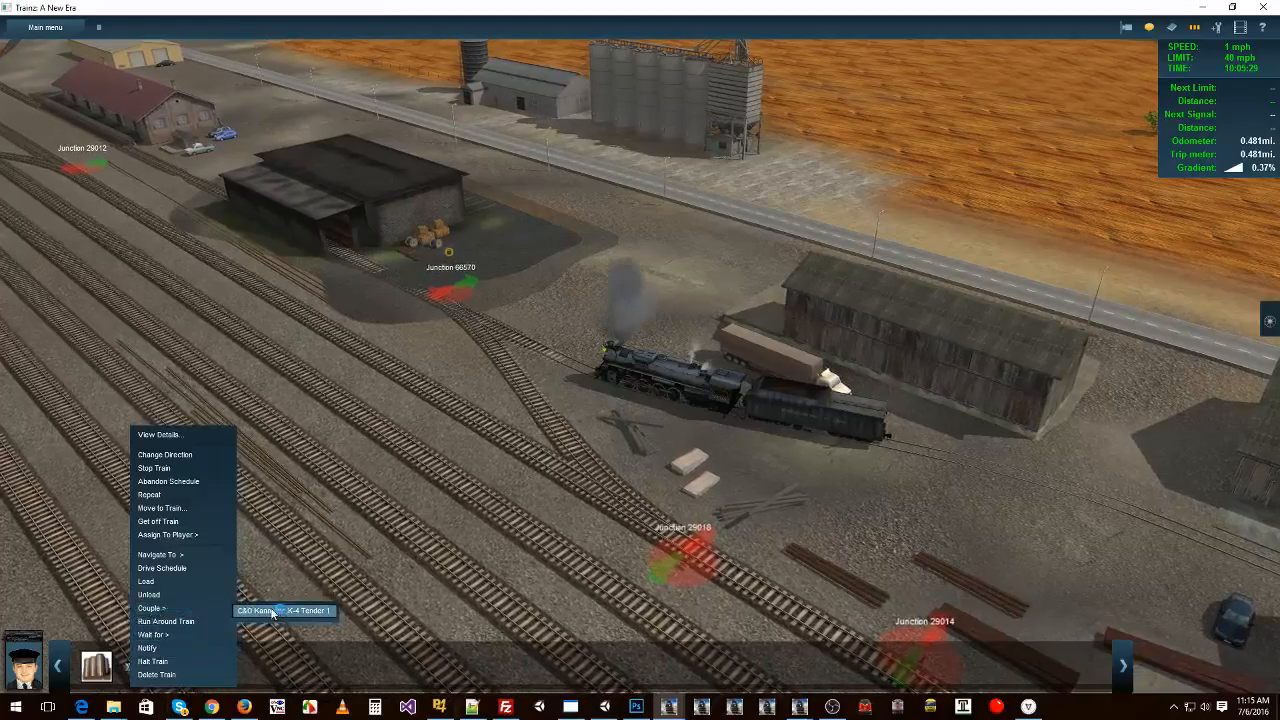
{"action": "left_click", "coordinate": [272, 611]}
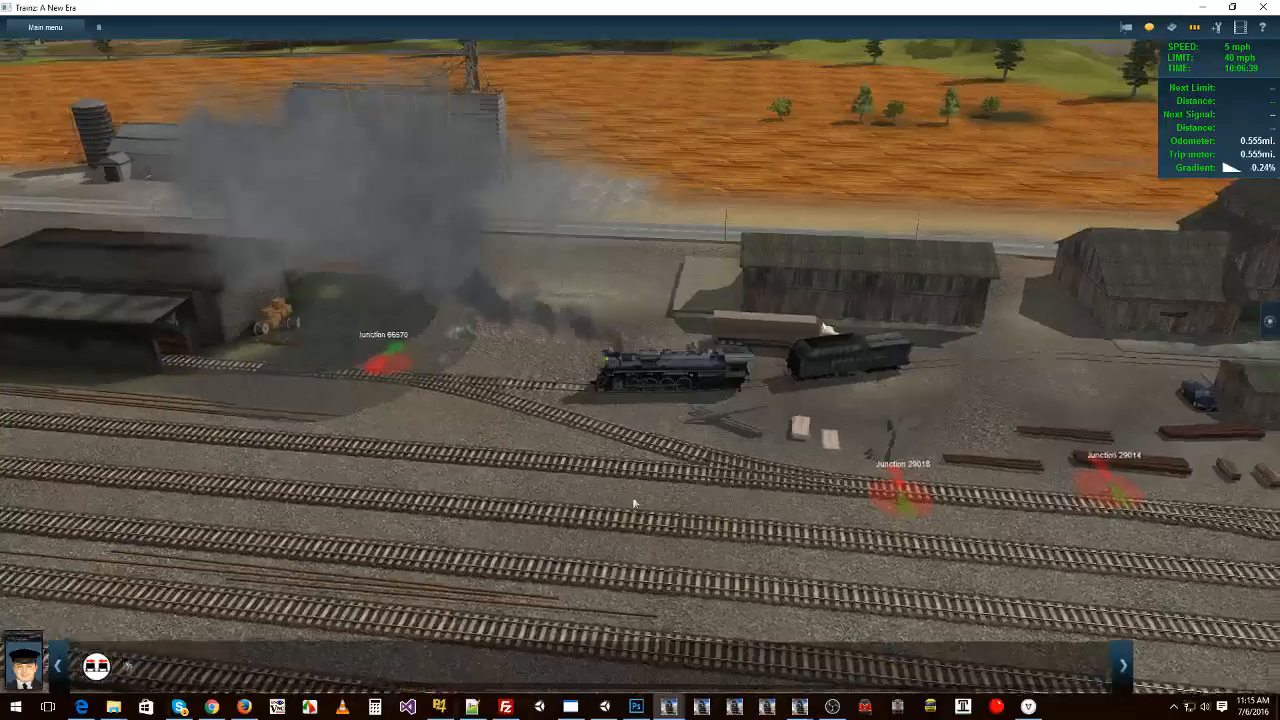
Watch the locomotive back onto its tender and inspect the coupled train from both sides beside the warehouse
{"action": "right_click_drag", "start_coordinate": [633, 499], "coordinate": [523, 488]}
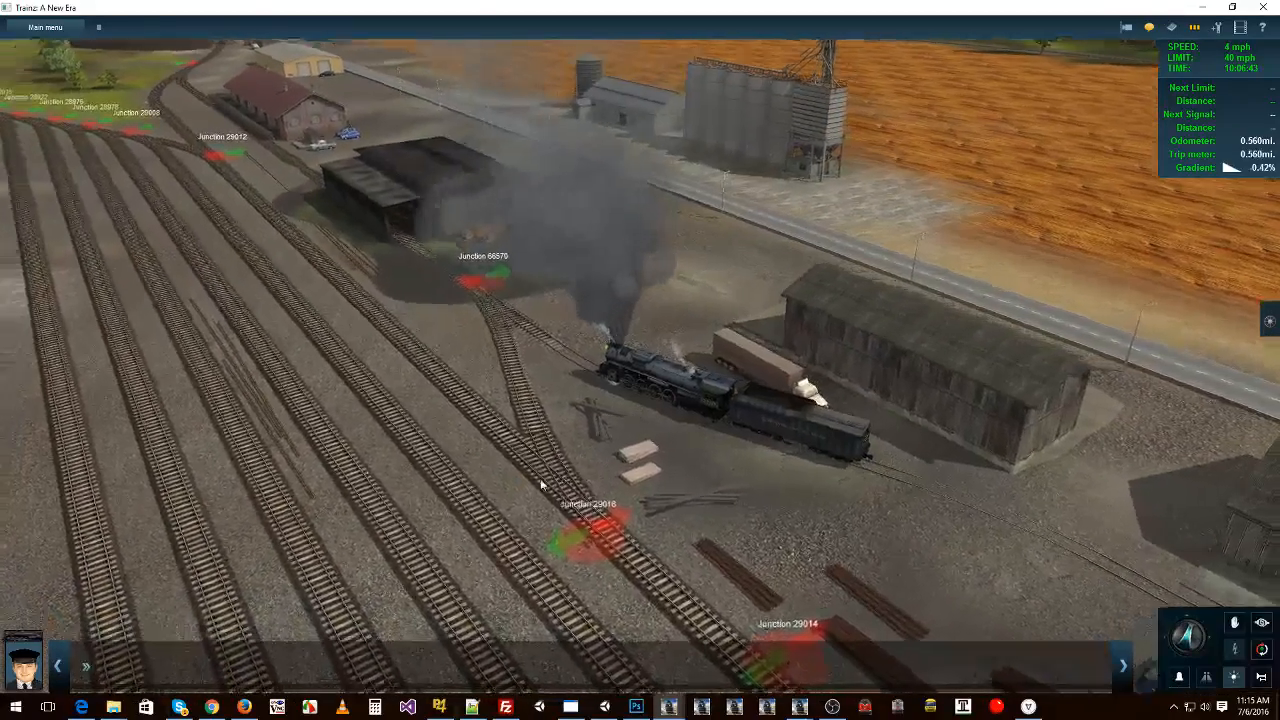
{"action": "right_click_drag", "start_coordinate": [545, 486], "coordinate": [531, 484]}
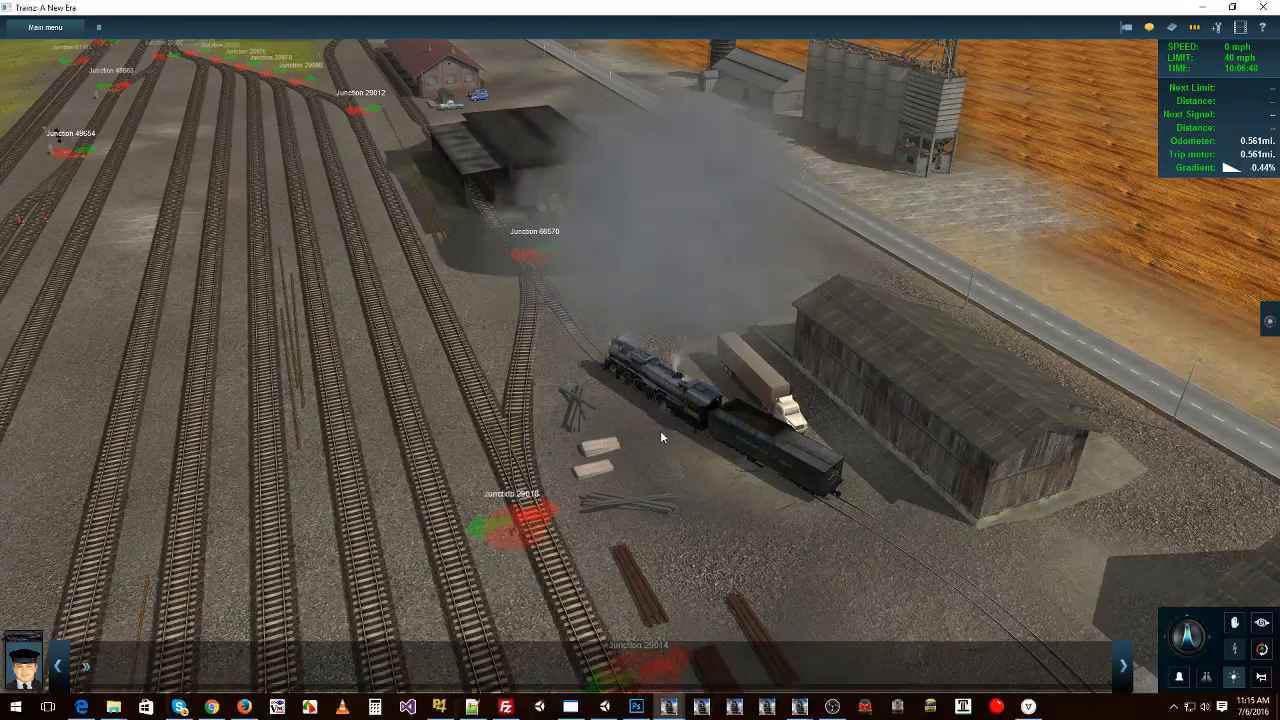
{"action": "right_click_drag", "start_coordinate": [660, 437], "coordinate": [766, 392]}
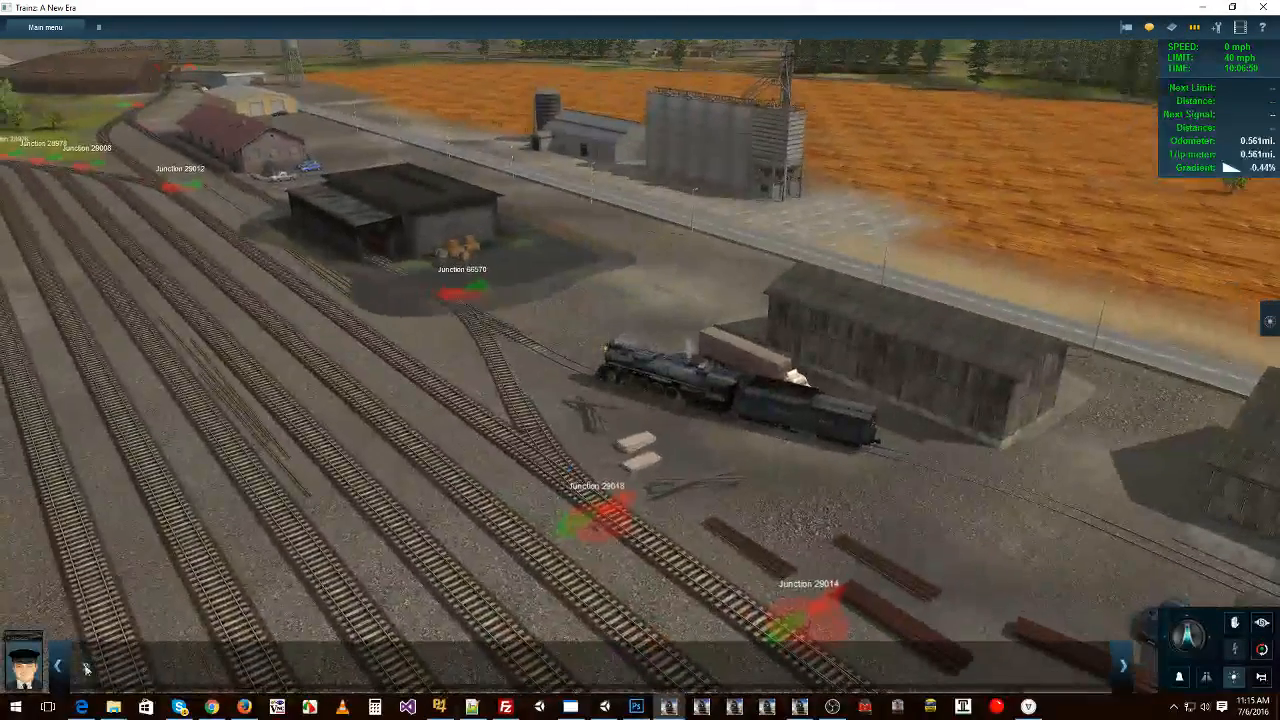
{"action": "right_click_drag", "start_coordinate": [663, 415], "coordinate": [391, 443]}
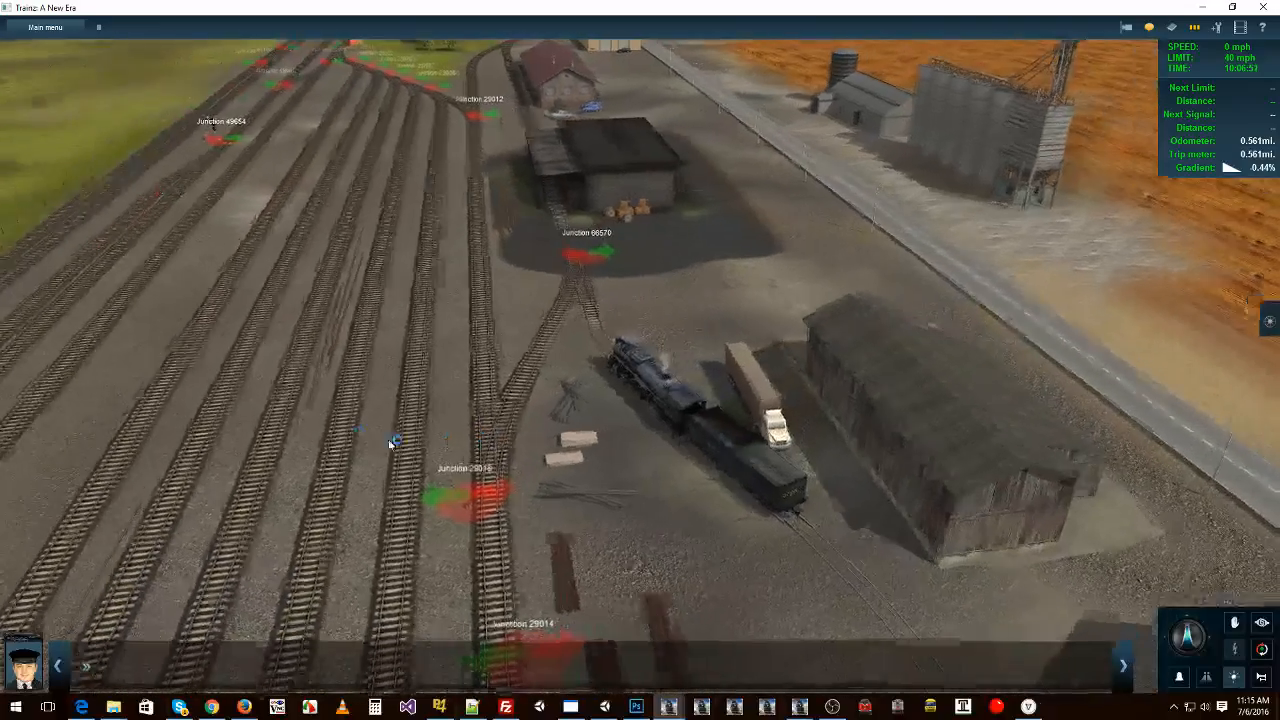
{"action": "right_click_drag", "start_coordinate": [664, 405], "coordinate": [497, 394]}
{"action": "right_click_drag", "start_coordinate": [729, 331], "coordinate": [528, 333]}
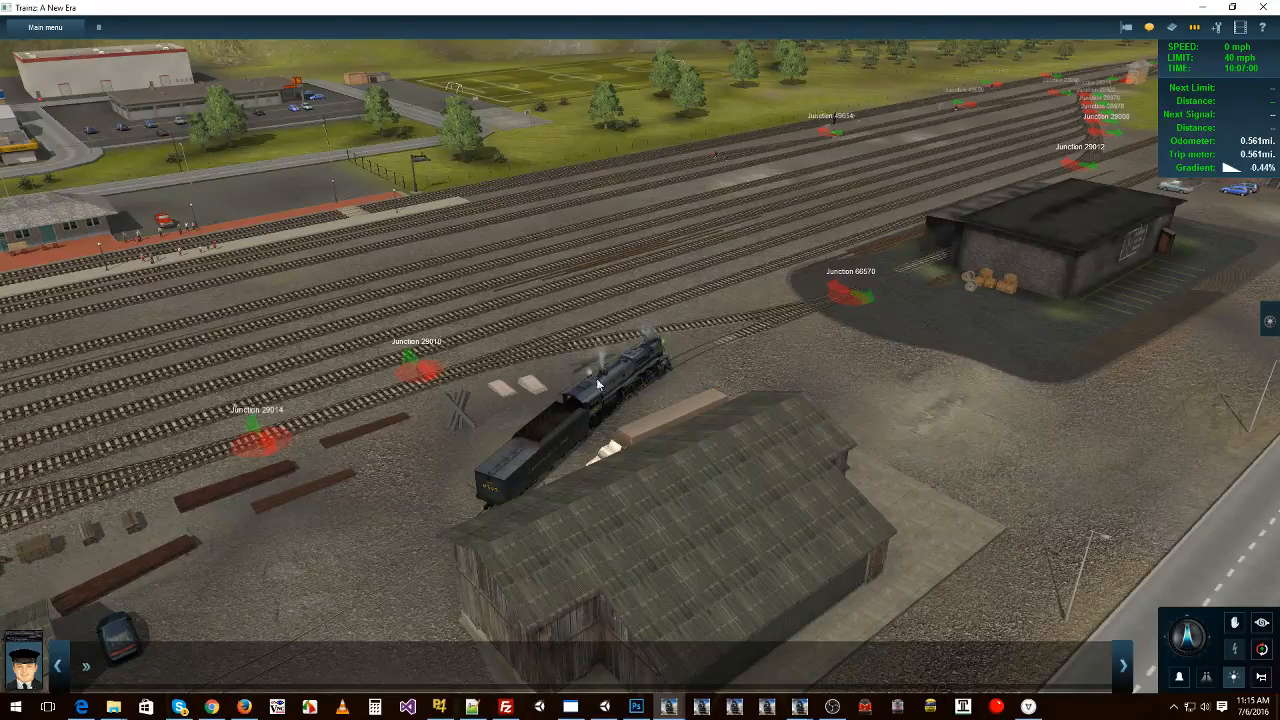
{"action": "right_click_drag", "start_coordinate": [597, 383], "coordinate": [418, 397]}
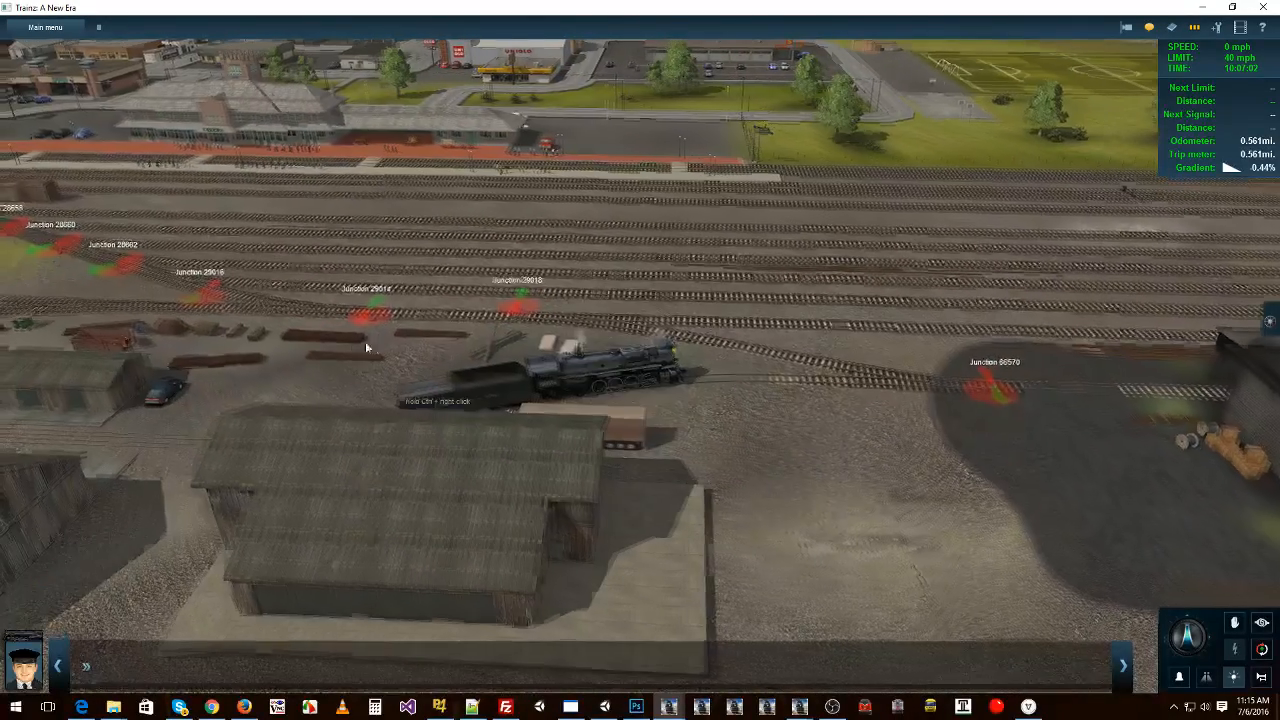
{"action": "right_click_drag", "start_coordinate": [365, 341], "coordinate": [402, 345]}
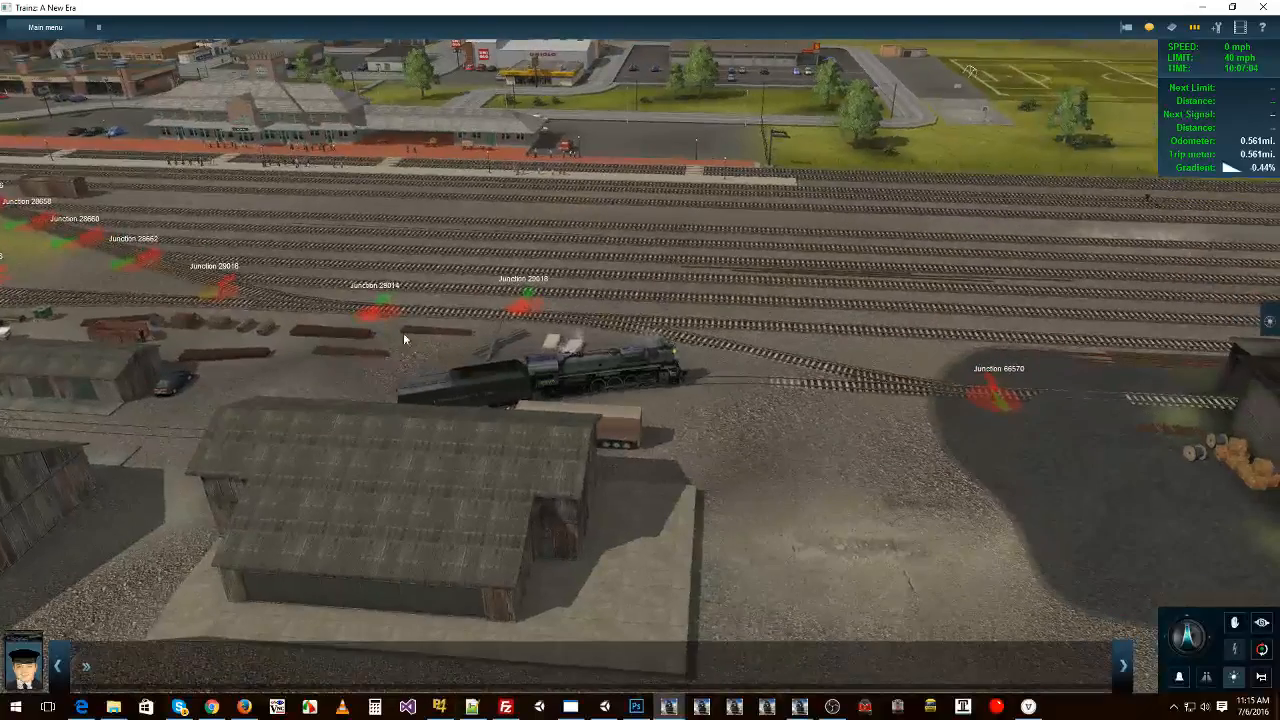
{"action": "right_click_drag", "start_coordinate": [386, 257], "coordinate": [783, 243]}
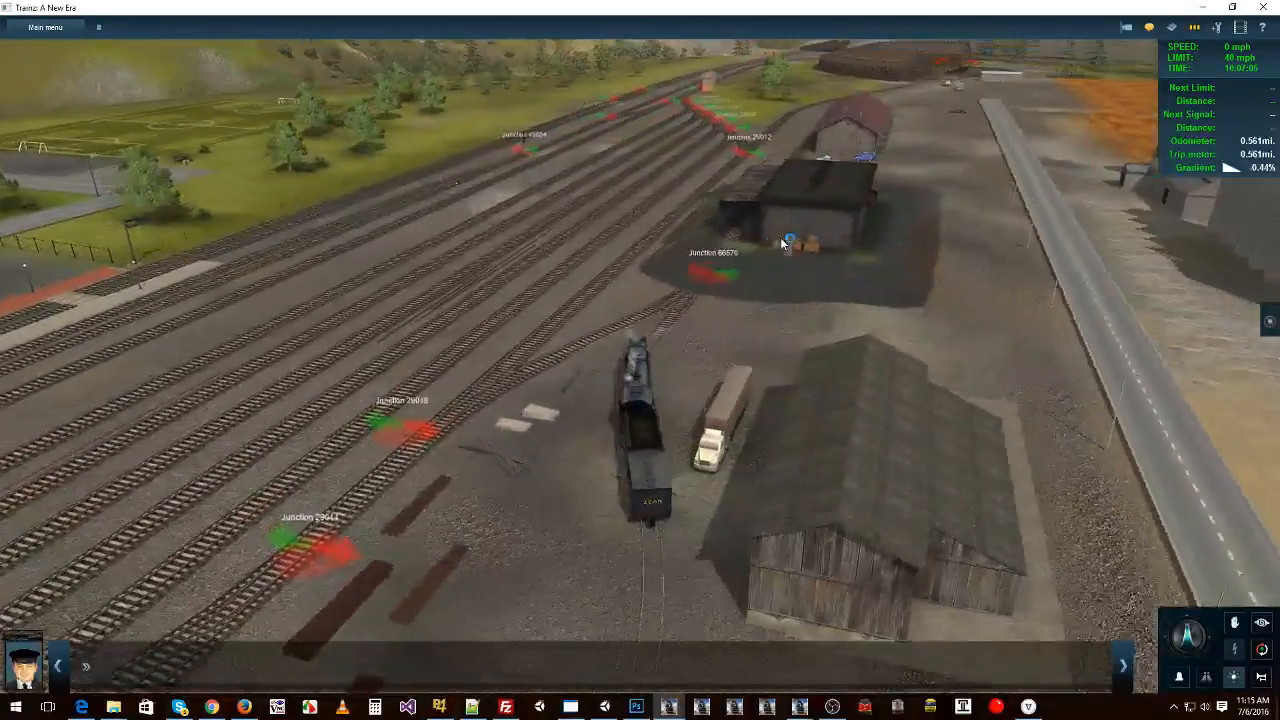
End the driving session without saving and return to editing the route
{"action": "left_click", "coordinate": [40, 143]}
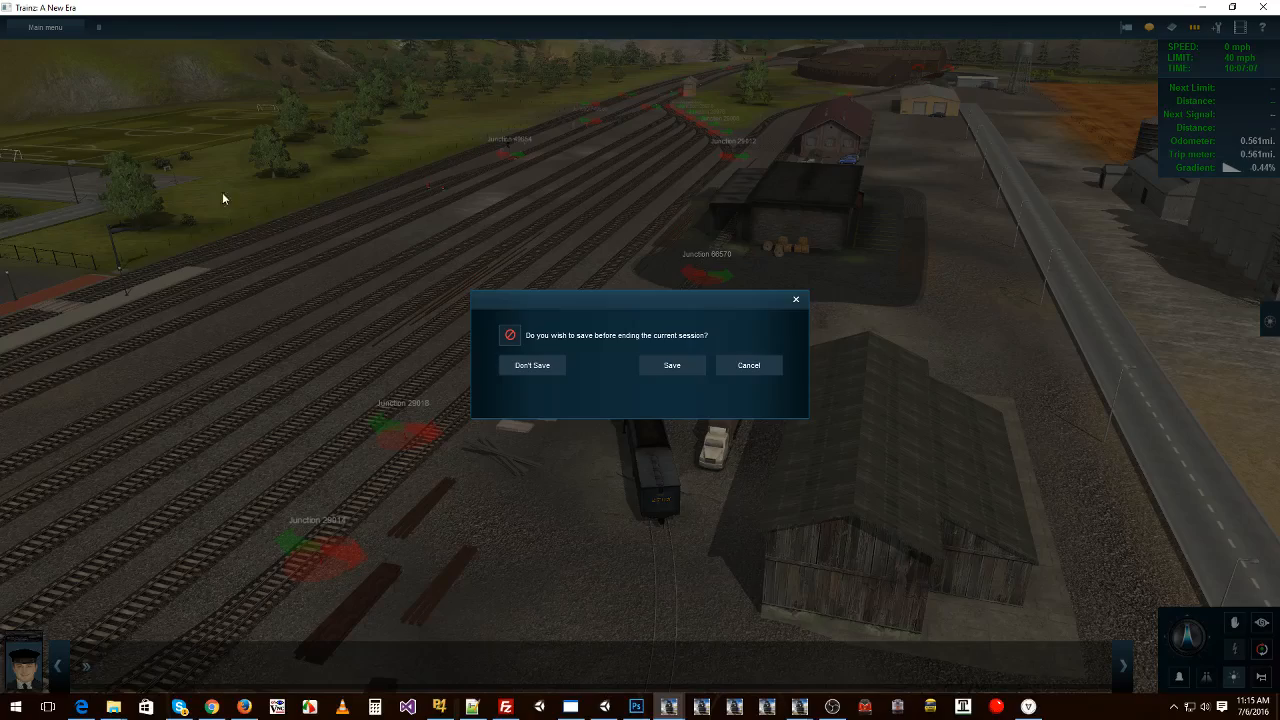
{"action": "left_click", "coordinate": [532, 365]}
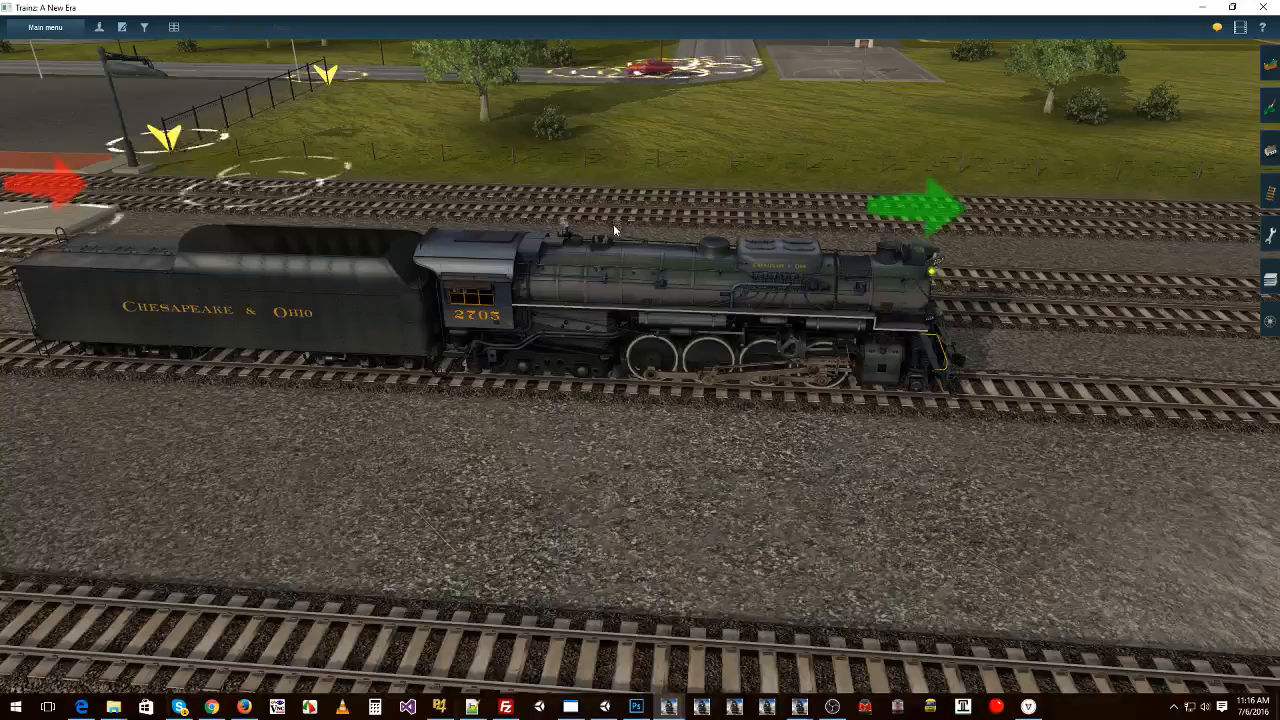
Place the Kickstarter County - Mixed Freight consist on the yard track beside the Kanawha K-4
{"action": "scroll", "coordinate": [706, 377], "scroll_direction": "down", "scroll_amount": 5}
{"action": "right_click", "coordinate": [957, 370]}
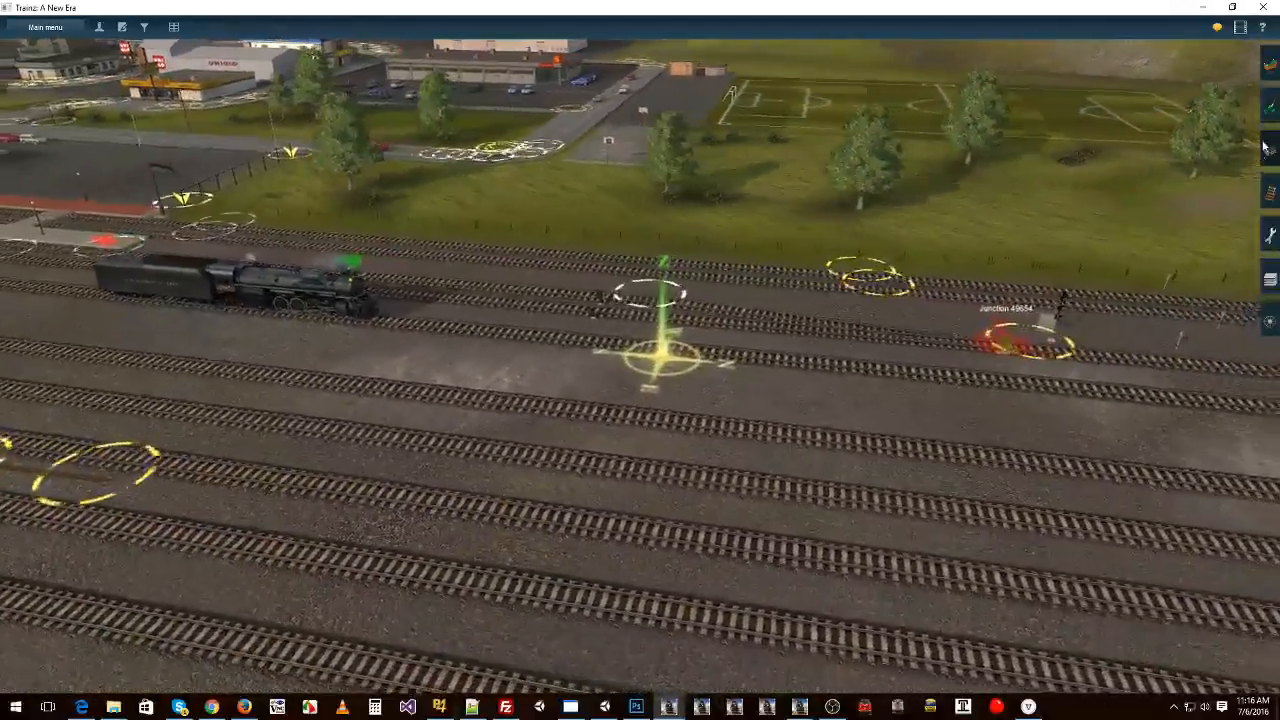
{"action": "left_click", "coordinate": [1266, 148]}
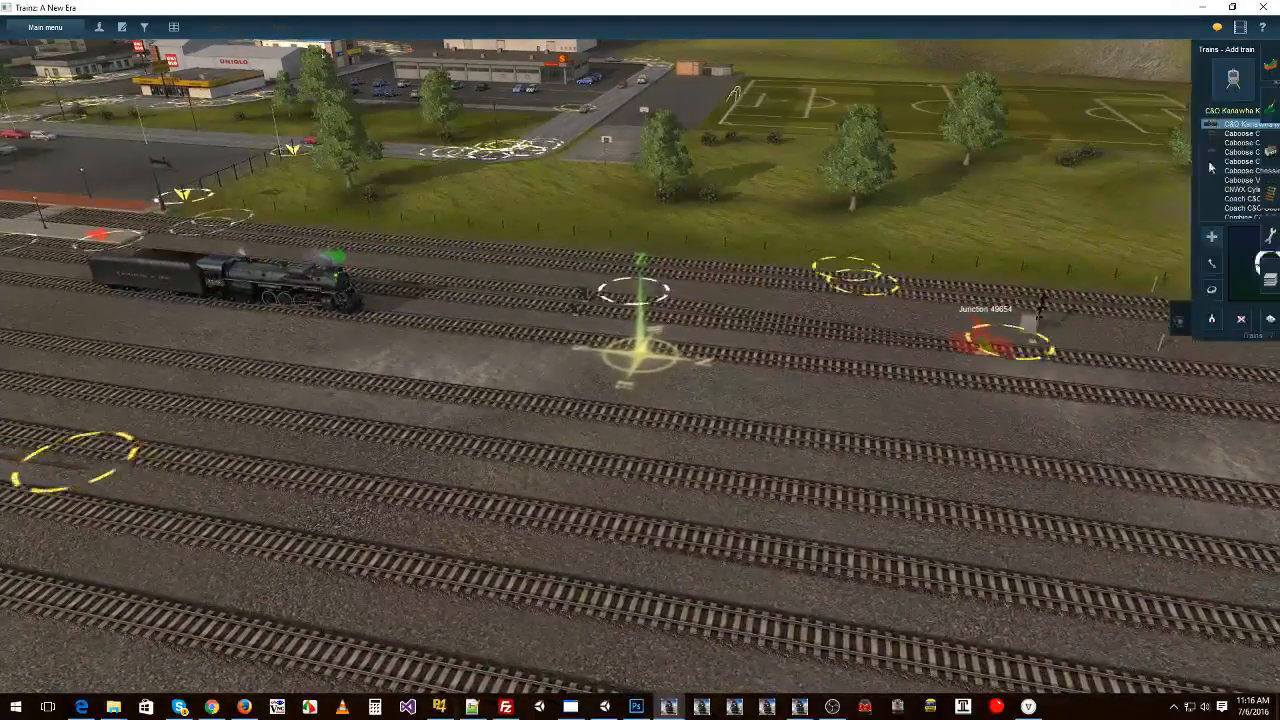
{"action": "left_click", "coordinate": [1226, 82]}
{"action": "left_click", "coordinate": [1198, 155]}
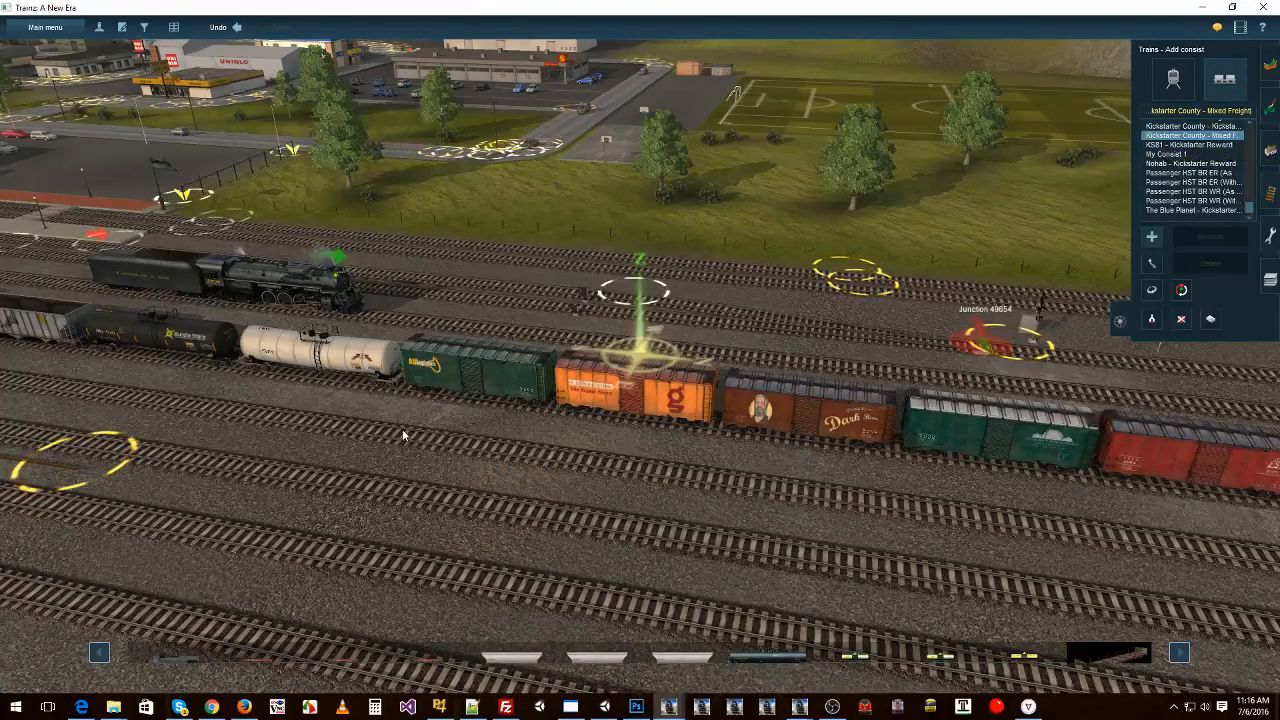
Look over the freight trains standing in the yard from one end to the other, including the caboose end
{"action": "scroll", "coordinate": [554, 467], "scroll_direction": "down", "scroll_amount": 5}
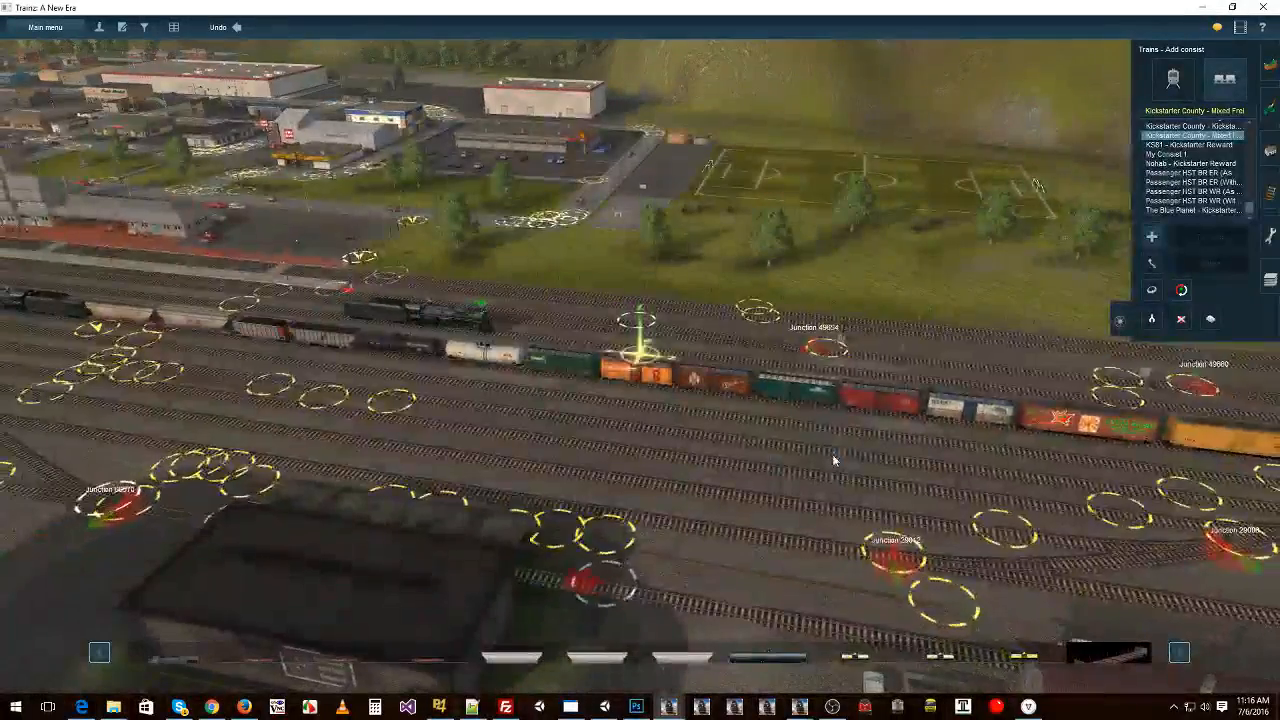
{"action": "key", "text": "Left"}
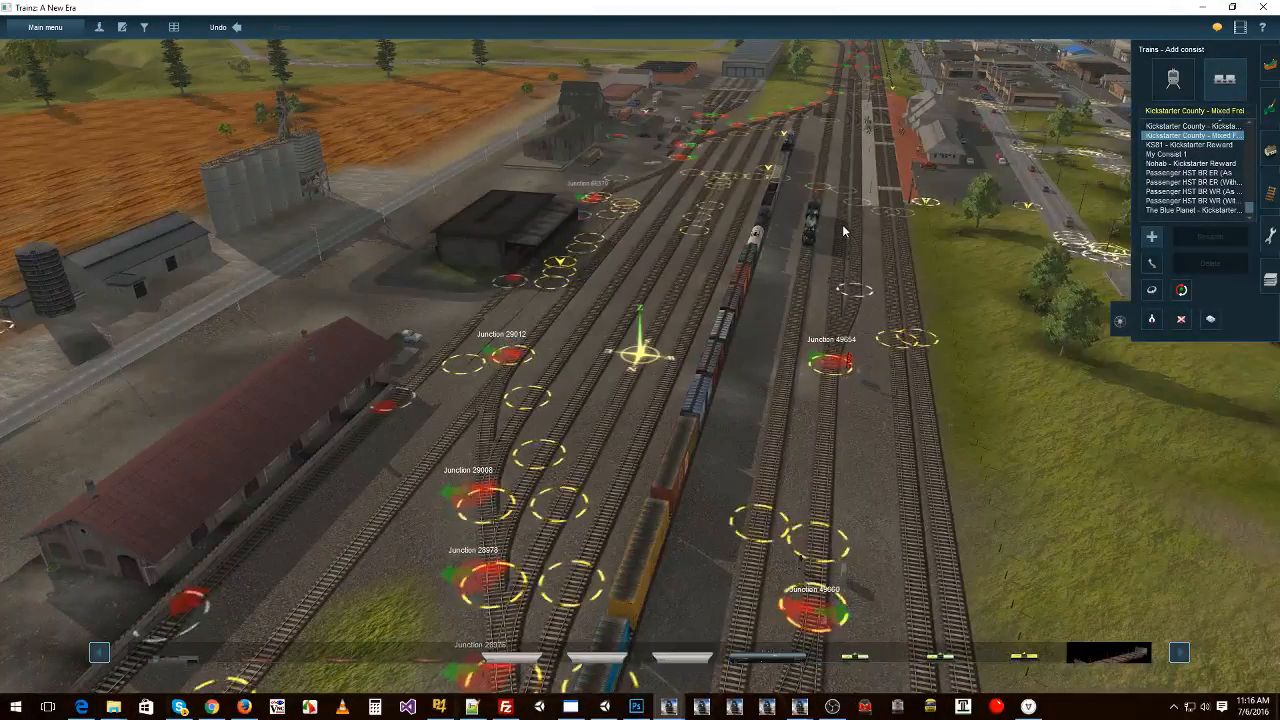
{"action": "scroll", "coordinate": [790, 457], "scroll_direction": "down", "scroll_amount": 5}
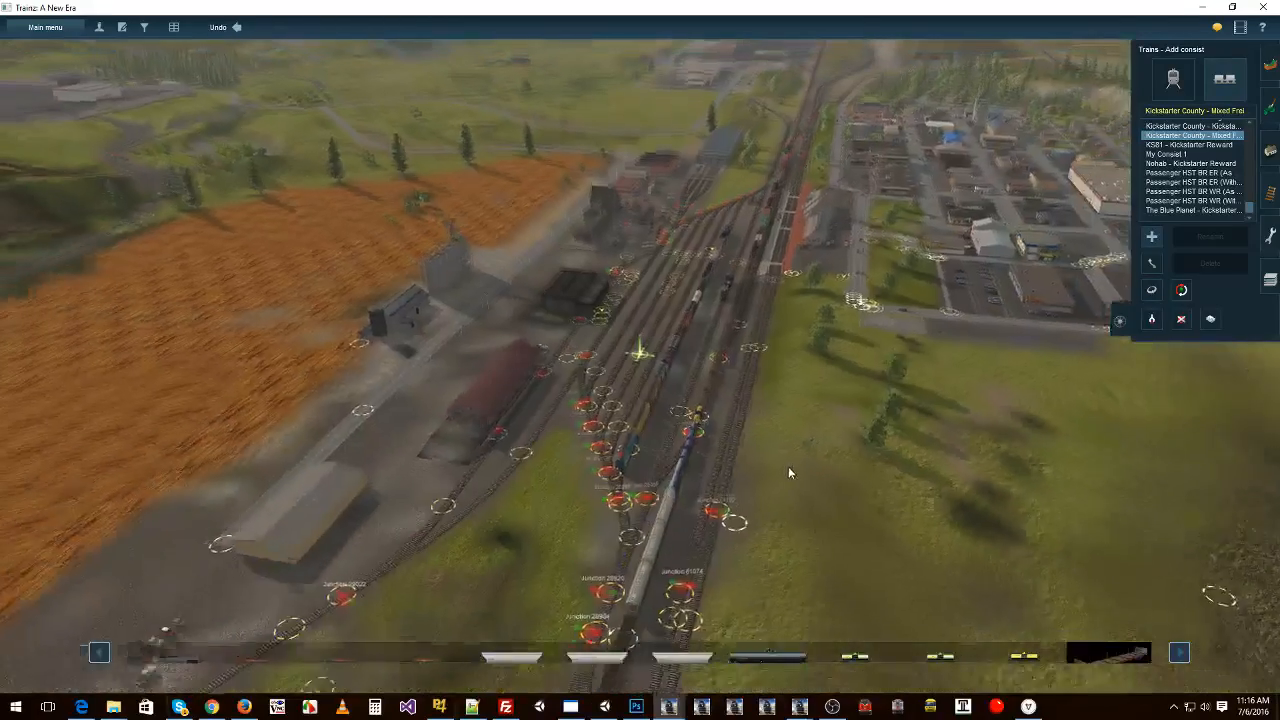
{"action": "key", "text": "Left"}
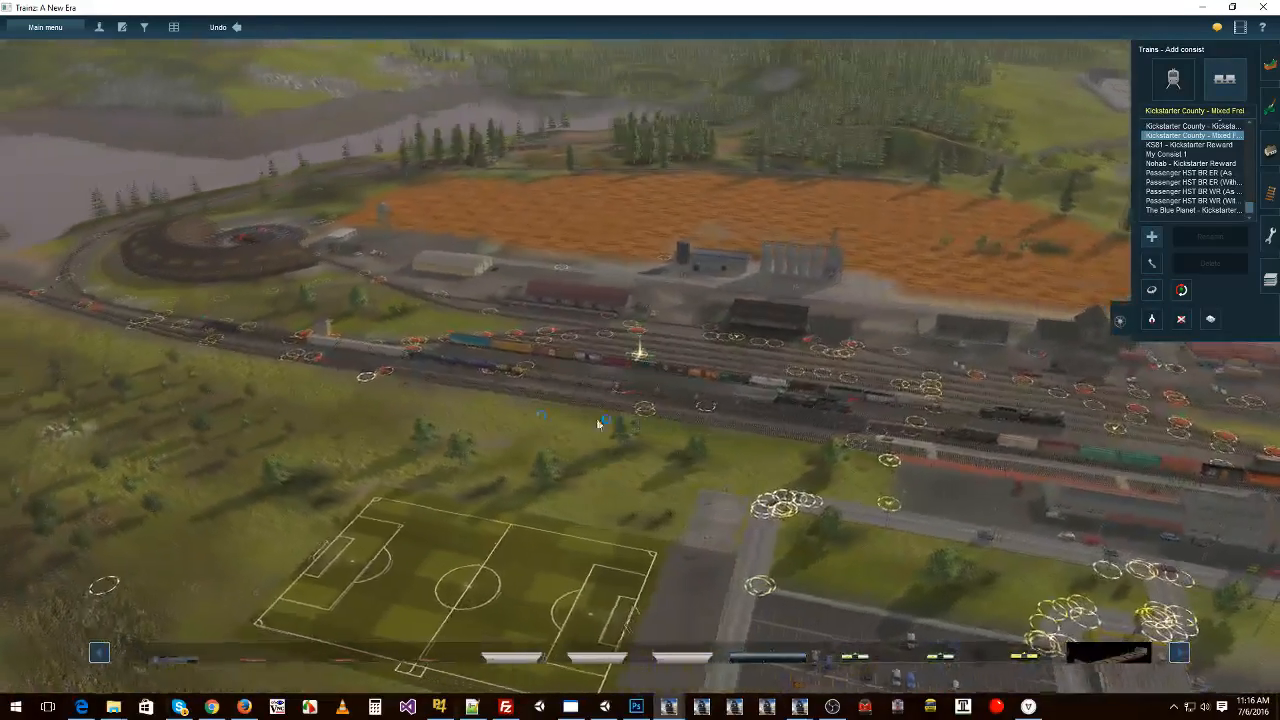
{"action": "right_click_drag", "start_coordinate": [929, 397], "coordinate": [837, 277]}
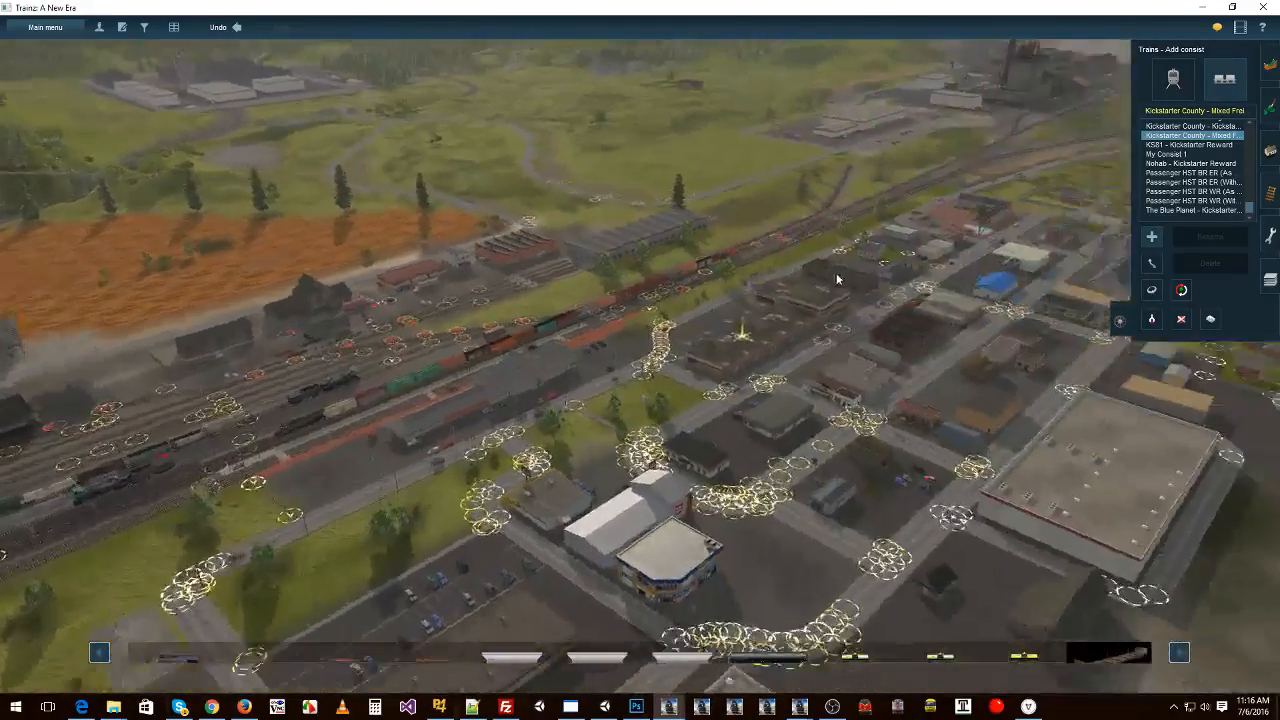
{"action": "scroll", "coordinate": [543, 326], "scroll_direction": "up", "scroll_amount": 5}
{"action": "right_click_drag", "start_coordinate": [366, 289], "coordinate": [346, 293]}
{"action": "right_click", "coordinate": [66, 329]}
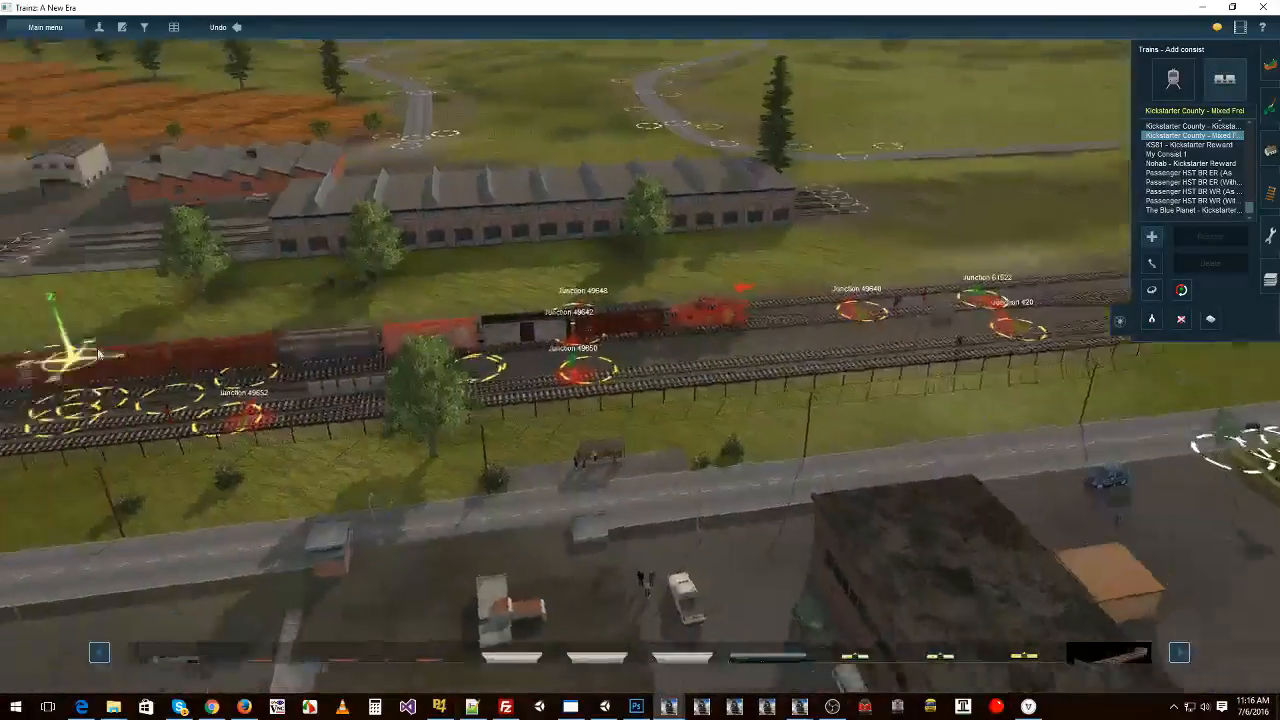
{"action": "scroll", "coordinate": [329, 226], "scroll_direction": "down", "scroll_amount": 3}
{"action": "key", "text": "Left"}
{"action": "right_click", "coordinate": [331, 221]}
{"action": "key", "text": "Left"}
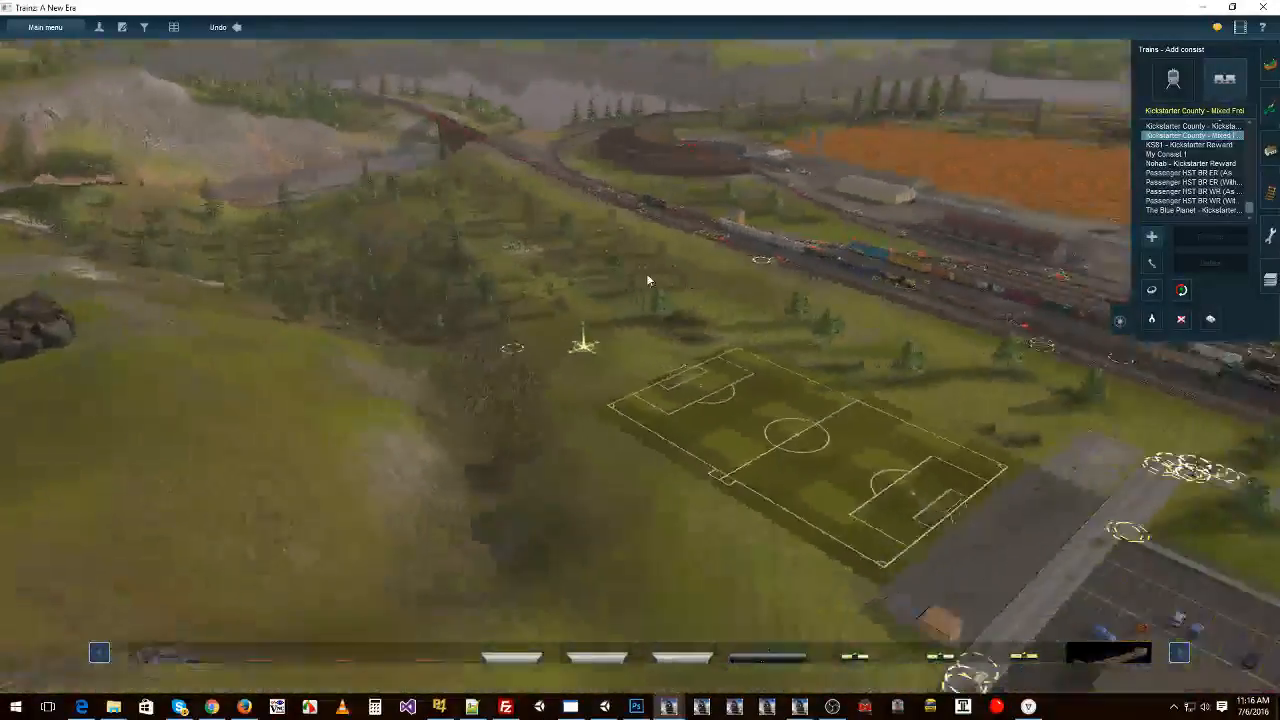
Check the properties of the Southern Pacific locomotive at Junction 49662 and close them without changes
{"action": "right_click", "coordinate": [342, 289]}
{"action": "scroll", "coordinate": [440, 420], "scroll_direction": "up", "scroll_amount": 4}
{"action": "right_click", "coordinate": [297, 476]}
{"action": "key", "text": "Right"}
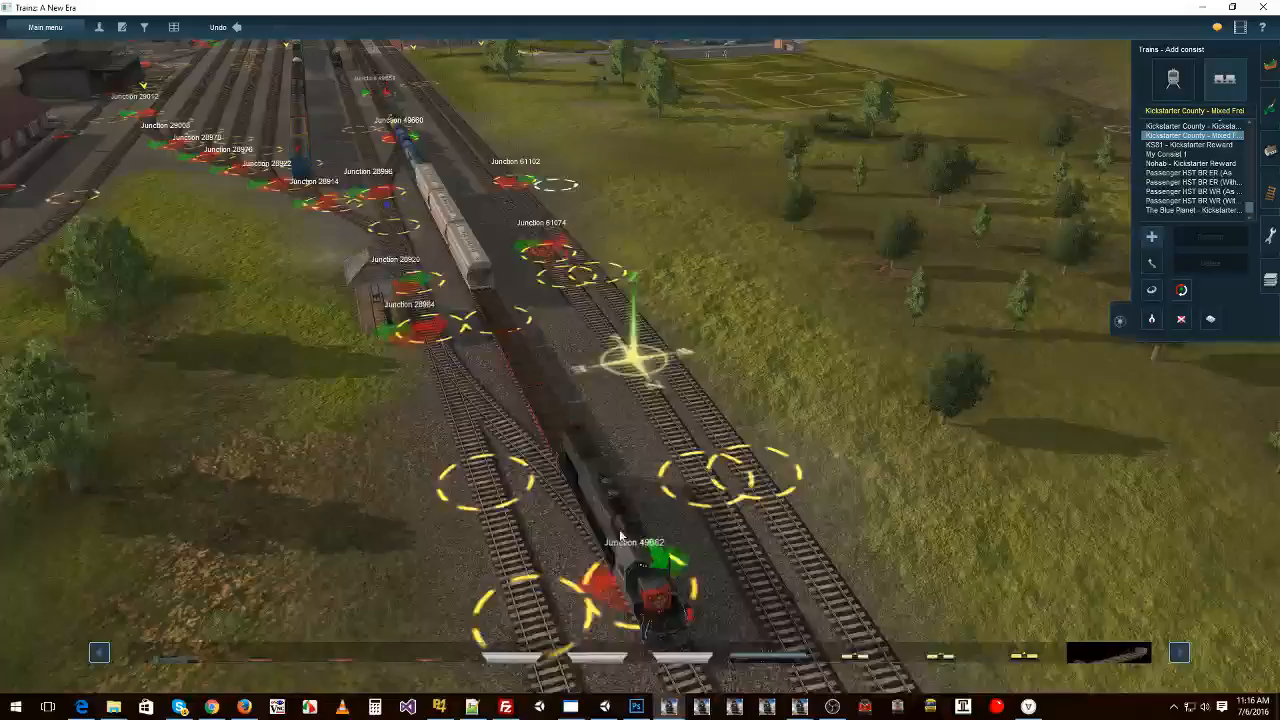
{"action": "right_click", "coordinate": [612, 534]}
{"action": "scroll", "coordinate": [831, 470], "scroll_direction": "up", "scroll_amount": 5}
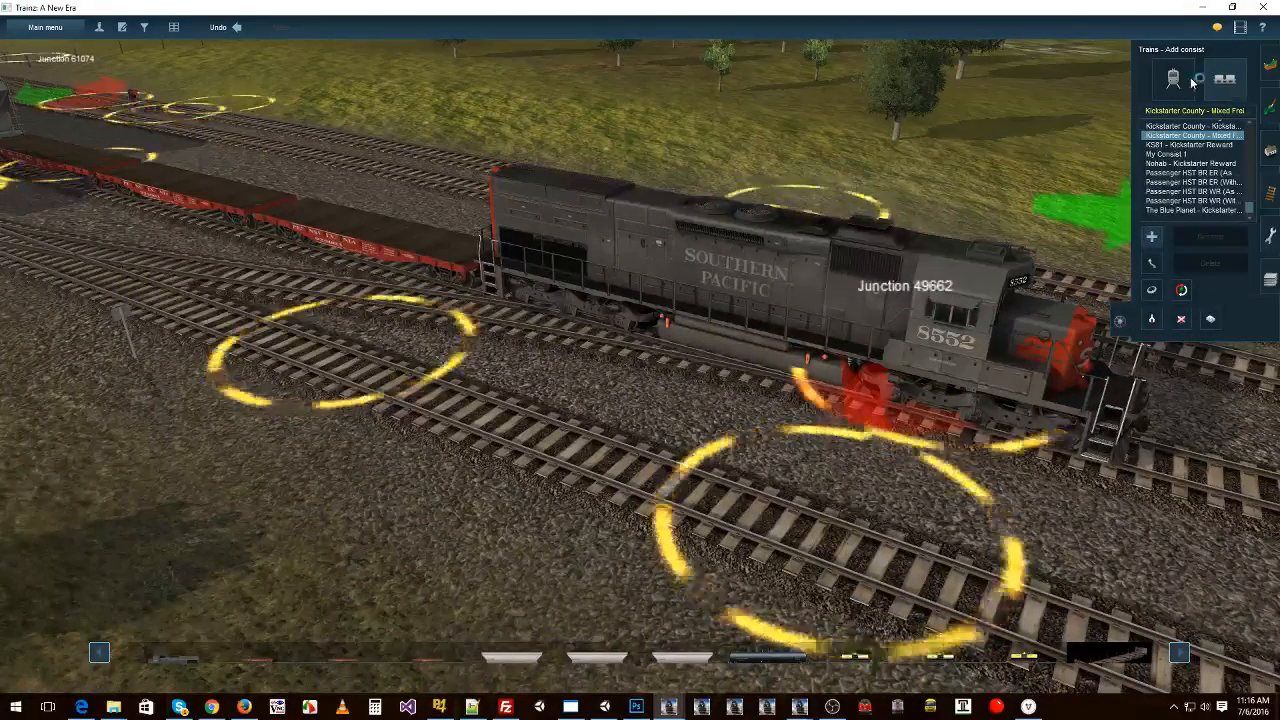
{"action": "left_click", "coordinate": [742, 337]}
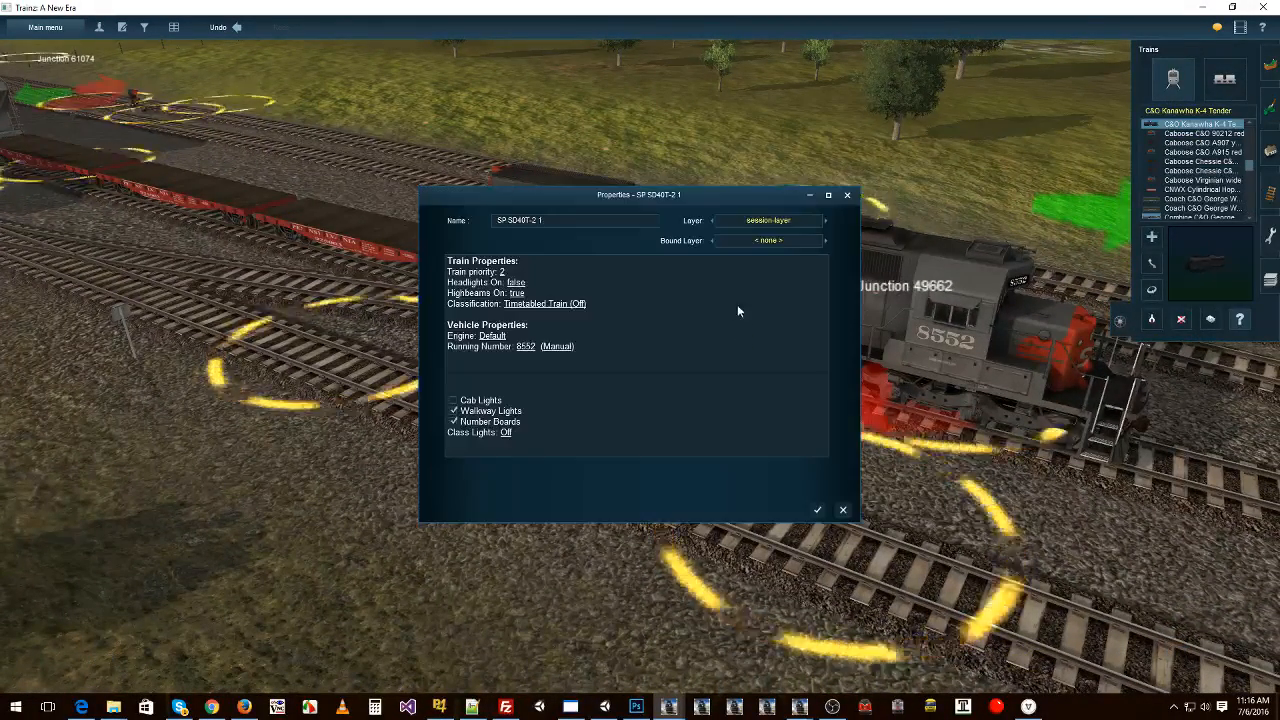
{"action": "left_click", "coordinate": [840, 512]}
Check the properties of the Kanawha K-4 steam locomotive heading the mixed freight near the station and close them without changes
{"action": "scroll", "coordinate": [541, 279], "scroll_direction": "down", "scroll_amount": 10}
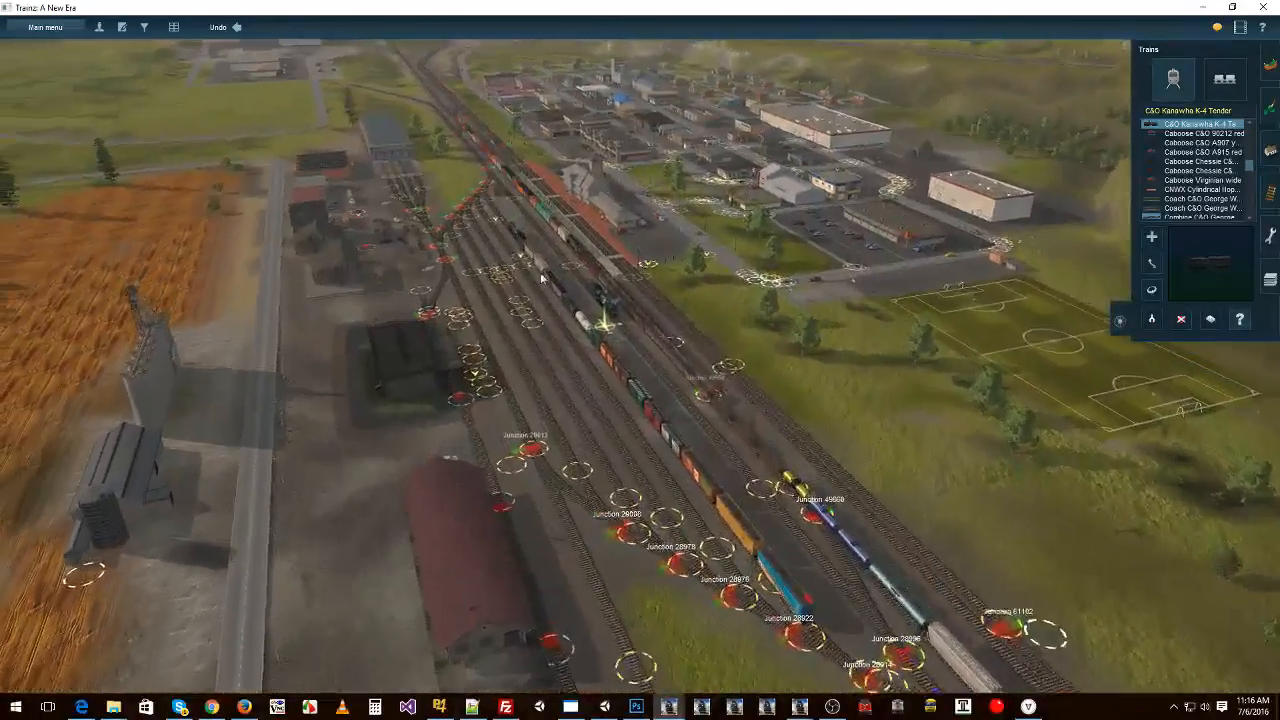
{"action": "right_click_drag", "start_coordinate": [541, 279], "coordinate": [575, 310]}
{"action": "right_click_drag", "start_coordinate": [748, 447], "coordinate": [616, 381]}
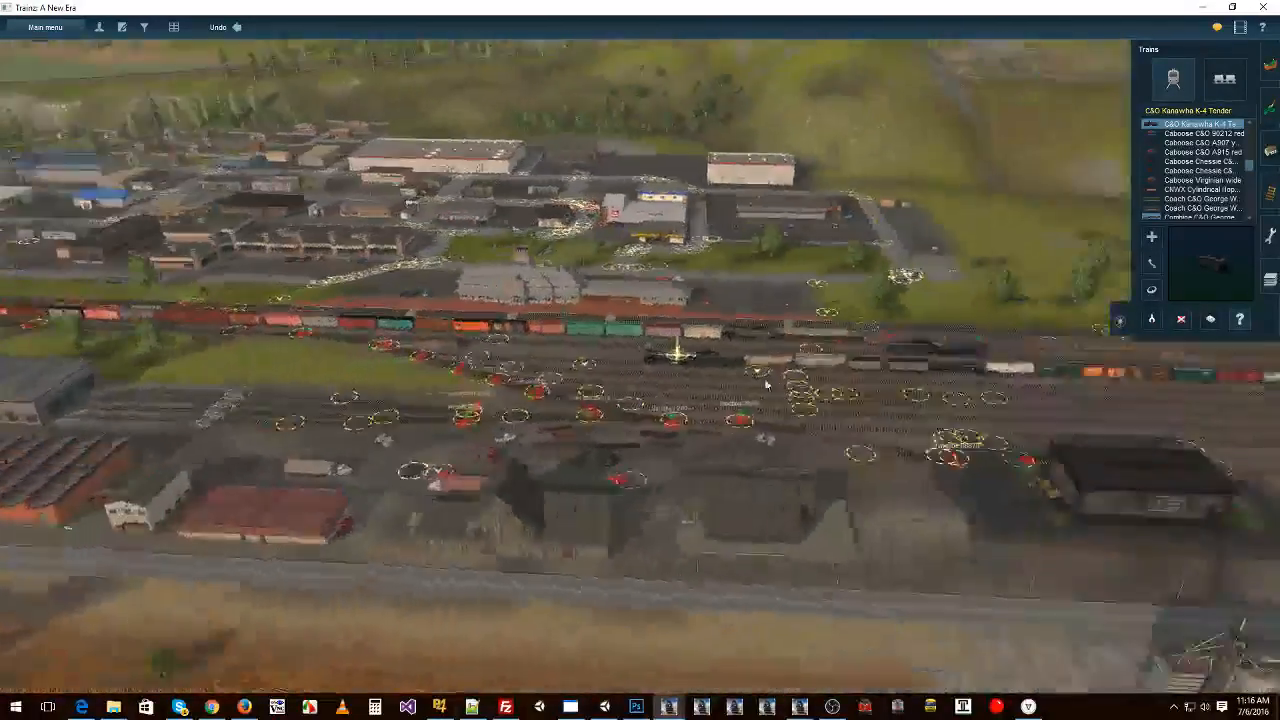
{"action": "scroll", "coordinate": [616, 381], "scroll_direction": "up", "scroll_amount": 5}
{"action": "left_click", "coordinate": [616, 381]}
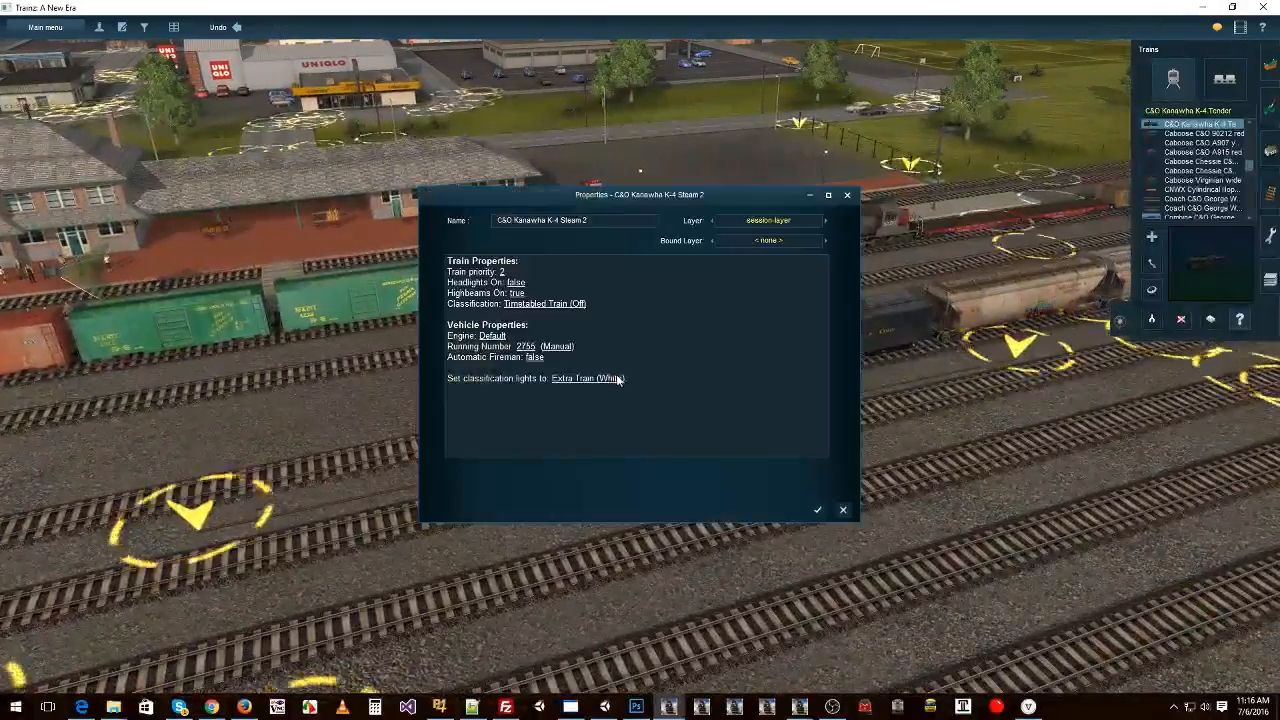
{"action": "left_click", "coordinate": [846, 509]}
Open the session's rule list and bring up the properties of the Driver Command rule
{"action": "scroll", "coordinate": [861, 489], "scroll_direction": "down", "scroll_amount": 5}
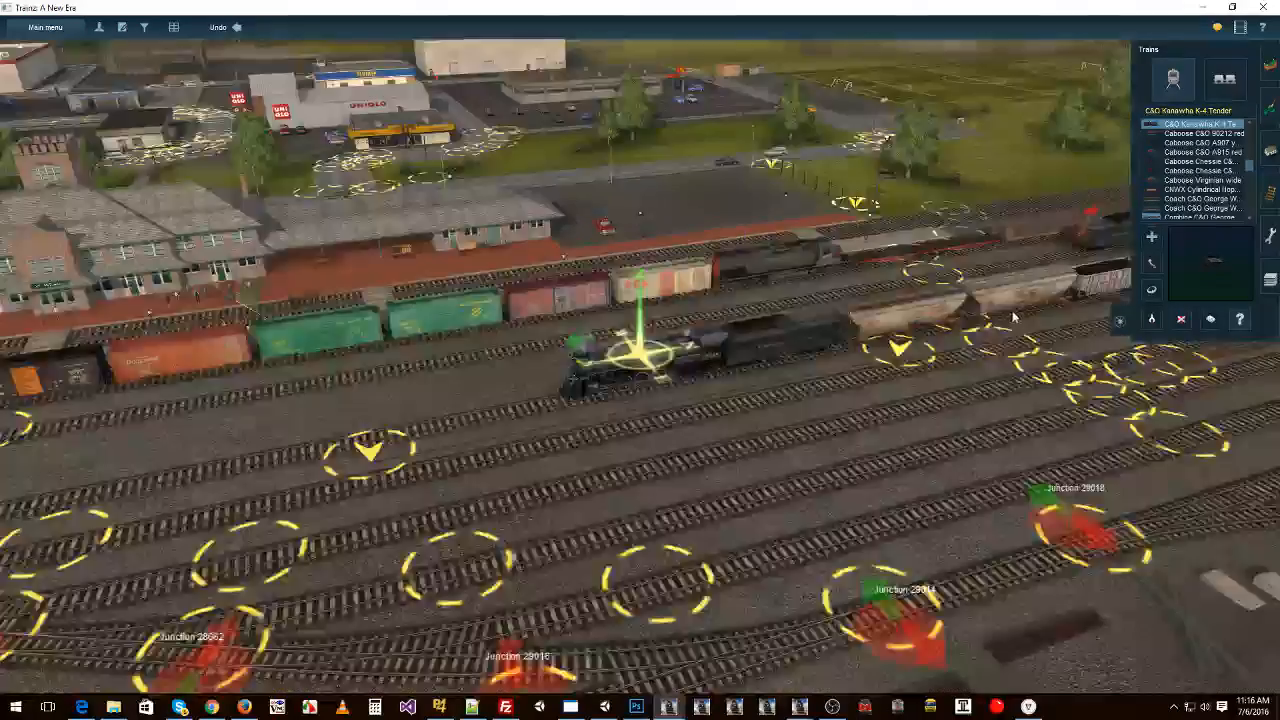
{"action": "right_click_drag", "start_coordinate": [1005, 306], "coordinate": [643, 323]}
{"action": "right_click_drag", "start_coordinate": [550, 324], "coordinate": [290, 151]}
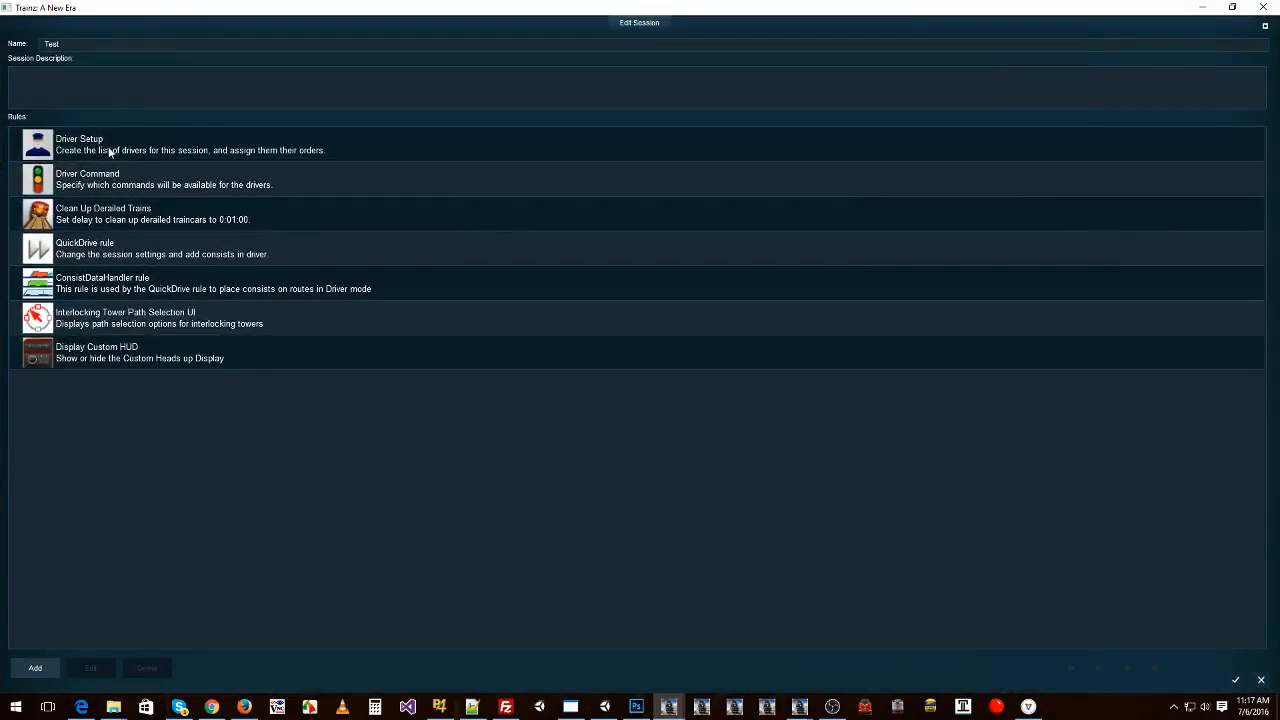
{"action": "left_click", "coordinate": [108, 146]}
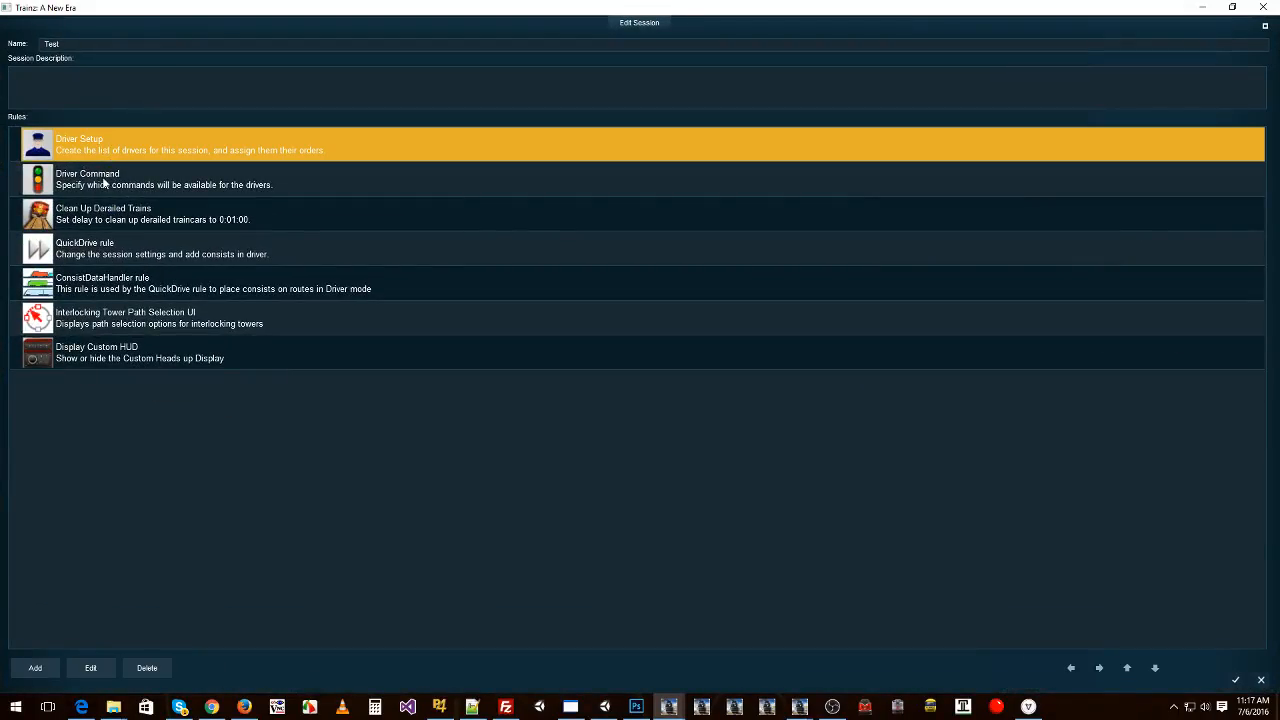
{"action": "left_click", "coordinate": [106, 181]}
{"action": "left_click", "coordinate": [93, 669]}
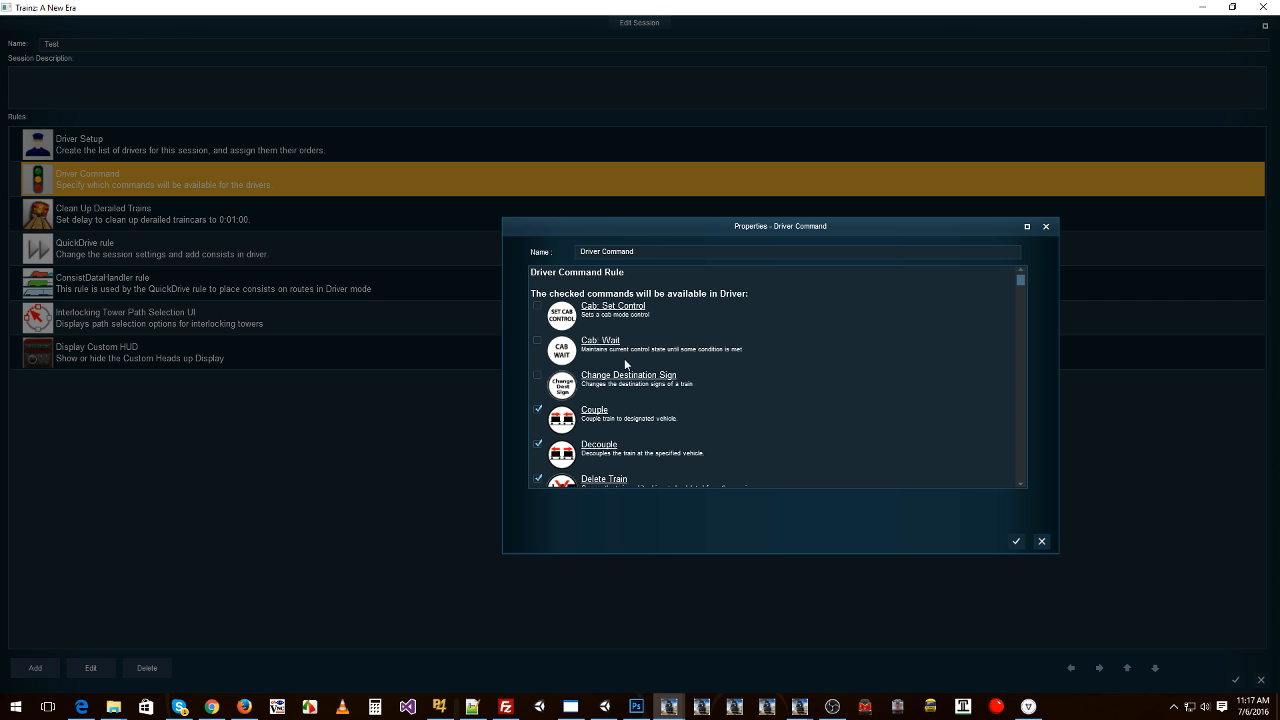
Enable the Hornz command in the Driver Command rule
{"action": "scroll", "coordinate": [605, 375], "scroll_direction": "down", "scroll_amount": 2}
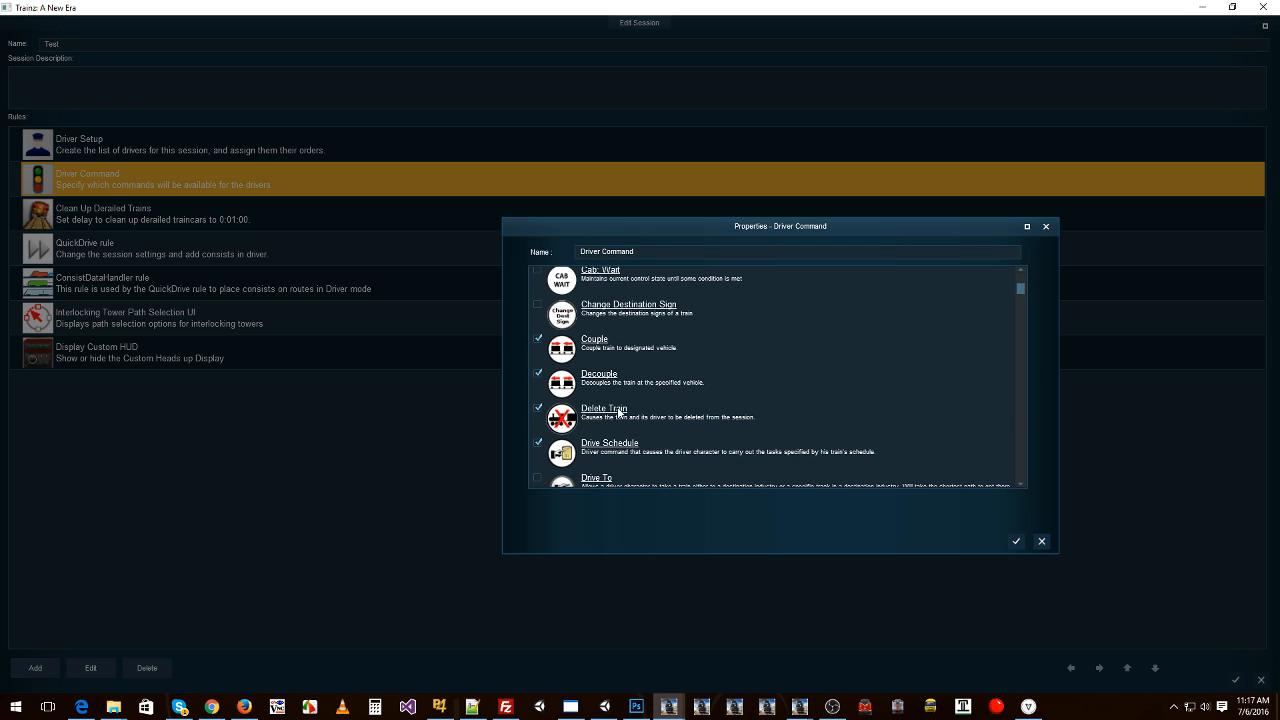
{"action": "scroll", "coordinate": [630, 410], "scroll_direction": "down", "scroll_amount": 1}
{"action": "scroll", "coordinate": [633, 405], "scroll_direction": "down", "scroll_amount": 2}
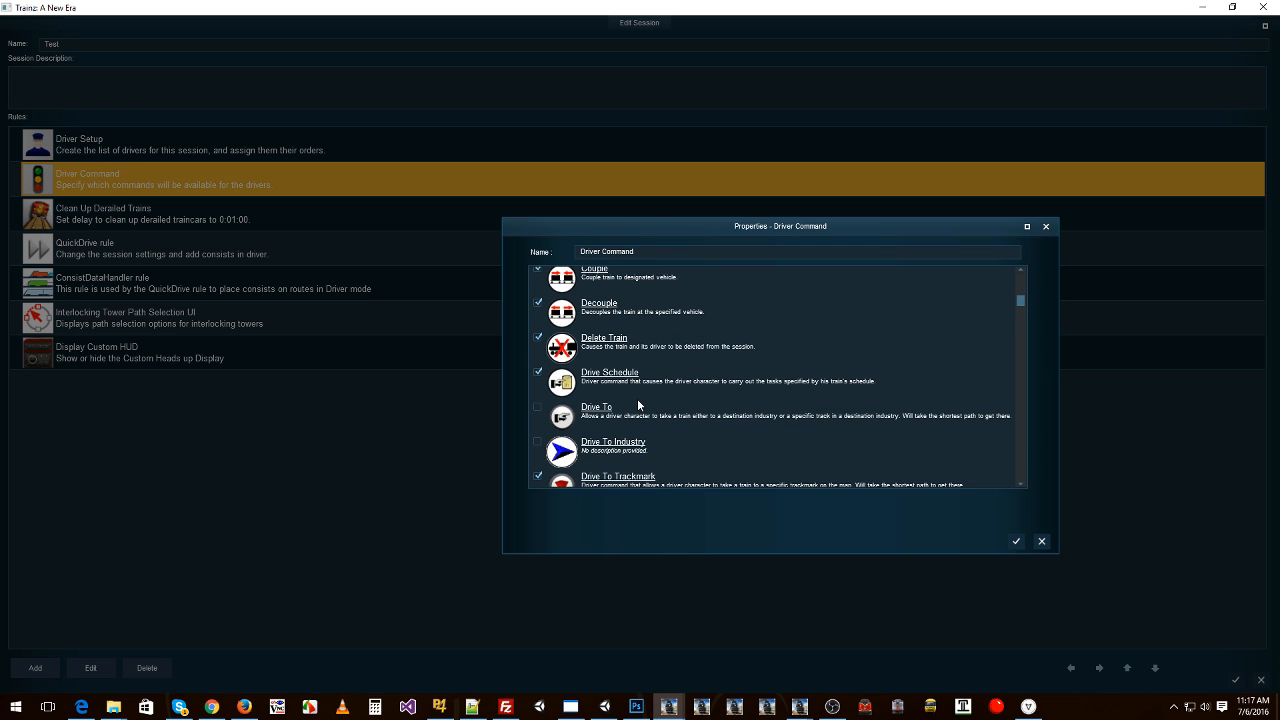
{"action": "scroll", "coordinate": [635, 400], "scroll_direction": "down", "scroll_amount": 1}
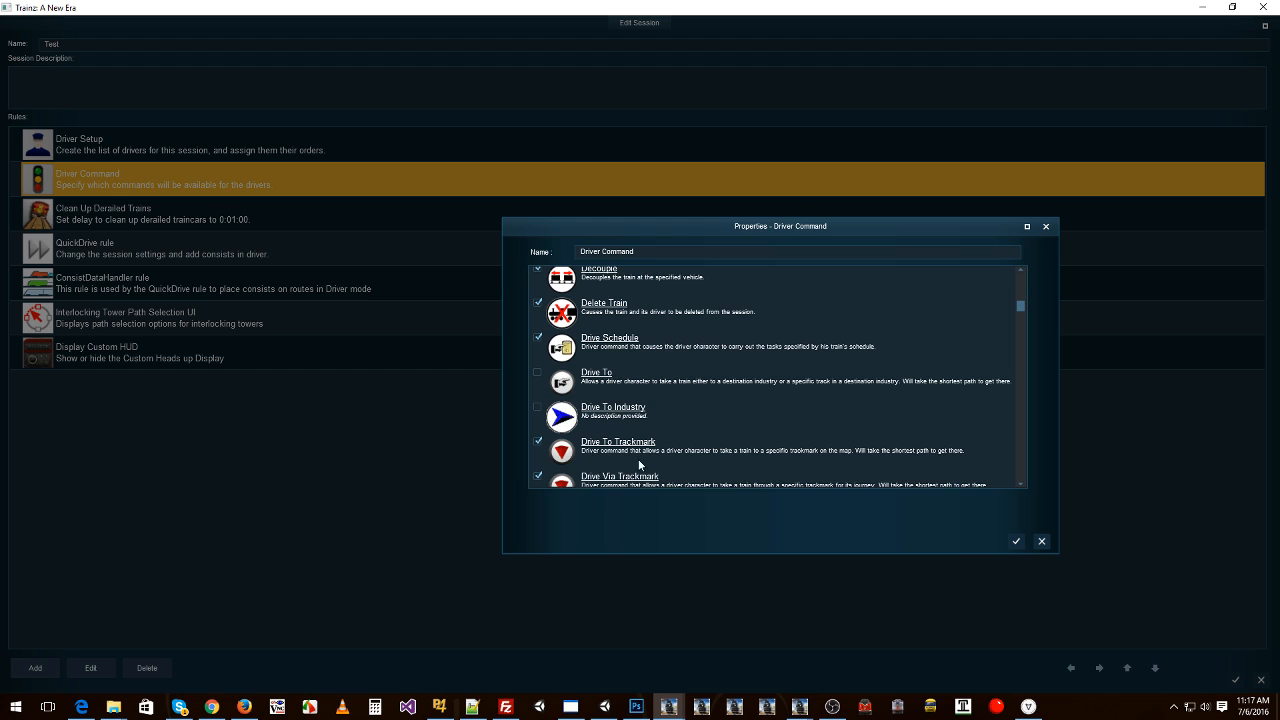
{"action": "scroll", "coordinate": [615, 444], "scroll_direction": "down", "scroll_amount": 1}
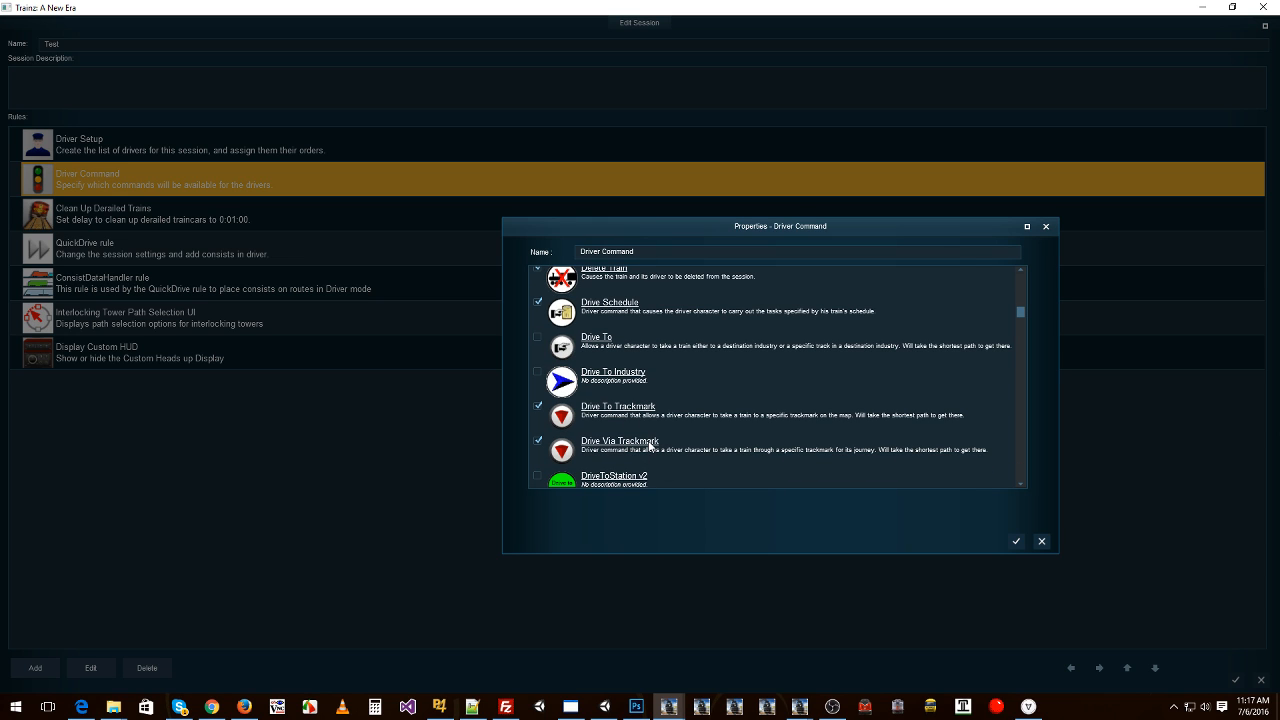
{"action": "scroll", "coordinate": [640, 408], "scroll_direction": "down", "scroll_amount": 3}
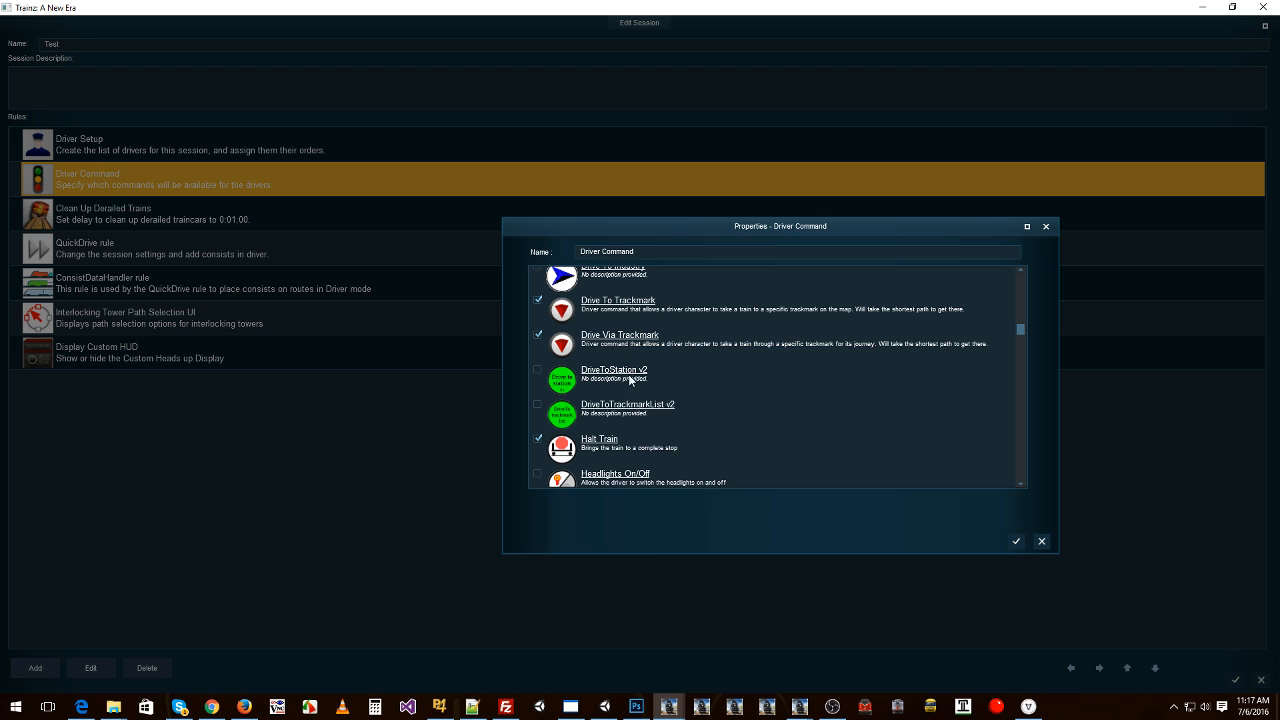
{"action": "scroll", "coordinate": [650, 406], "scroll_direction": "down", "scroll_amount": 3}
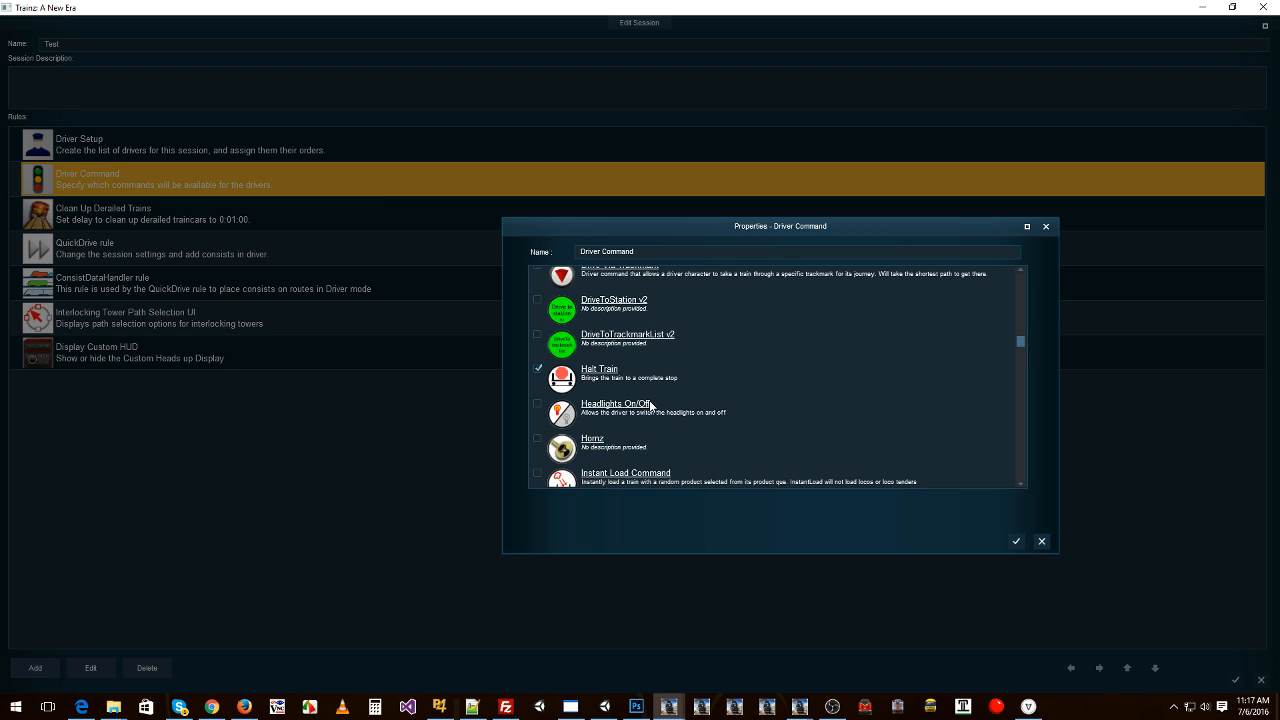
{"action": "scroll", "coordinate": [648, 402], "scroll_direction": "down", "scroll_amount": 1}
{"action": "left_click", "coordinate": [538, 367]}
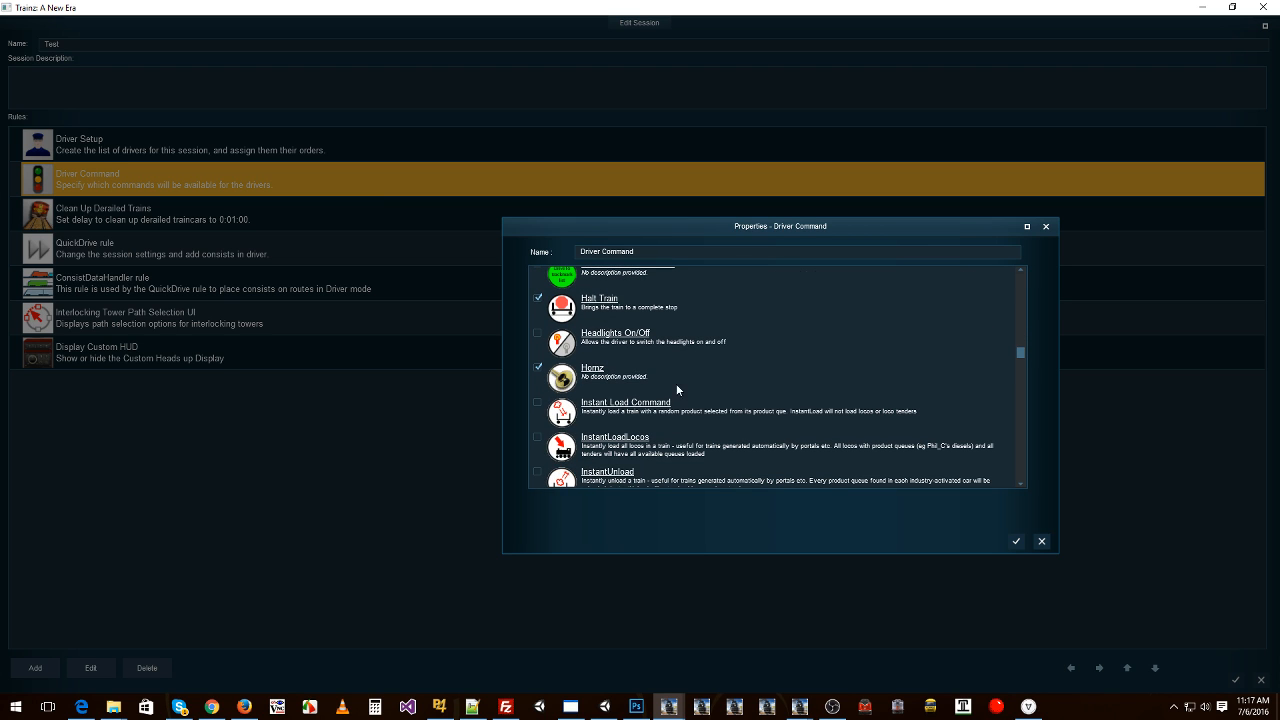
Read the descriptions of the Instant Load, InstantLoadLocos, InstantUnload and Load commands in the driver command list
{"action": "scroll", "coordinate": [634, 386], "scroll_direction": "down", "scroll_amount": 1}
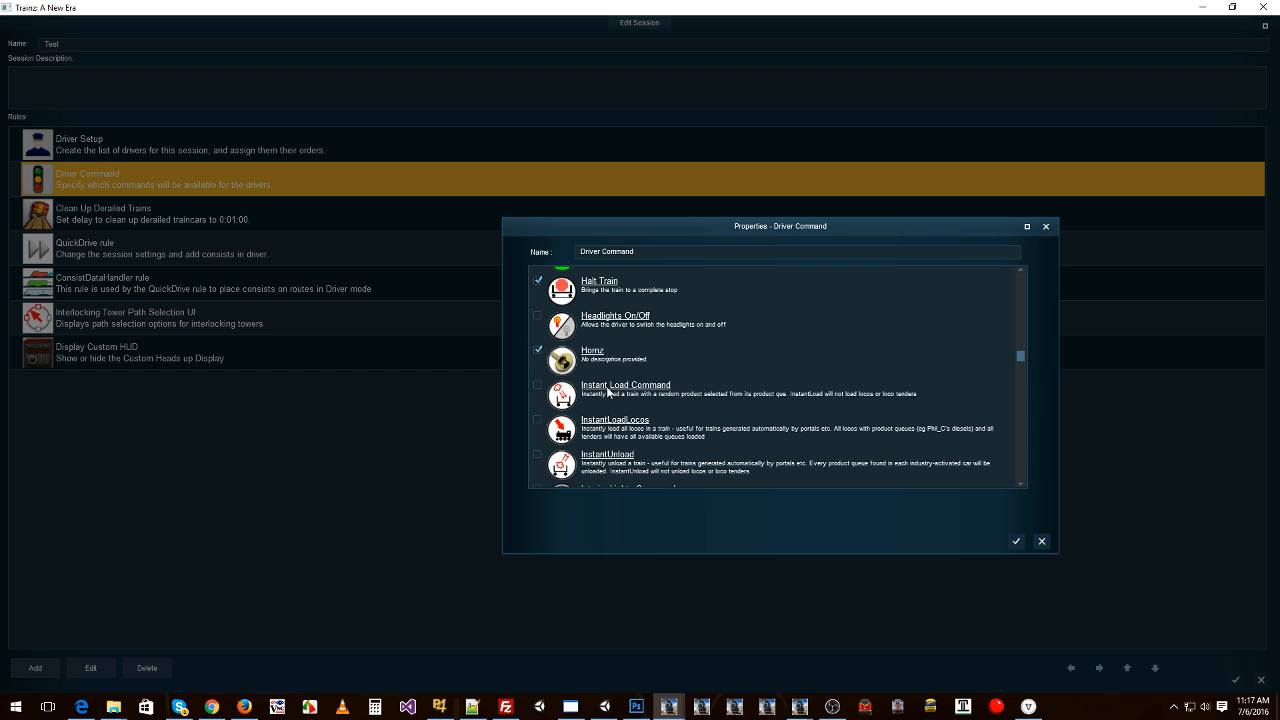
{"action": "scroll", "coordinate": [645, 400], "scroll_direction": "down", "scroll_amount": 1}
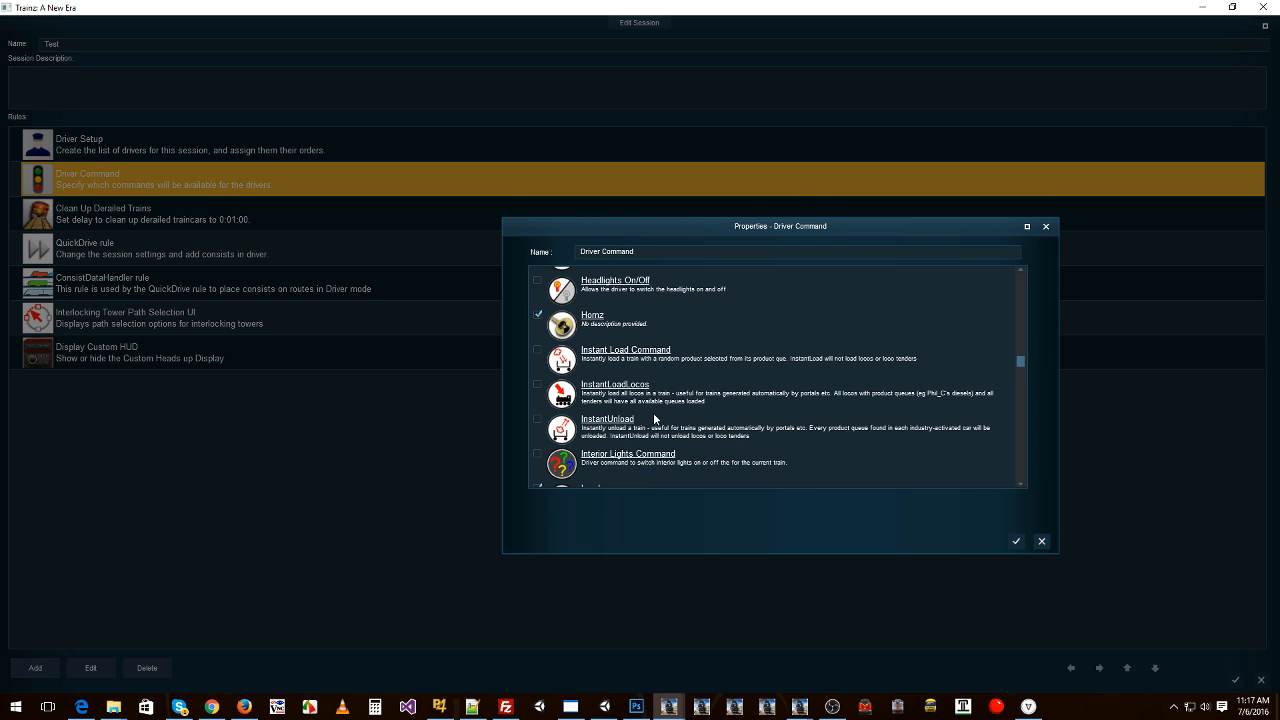
{"action": "scroll", "coordinate": [653, 412], "scroll_direction": "down", "scroll_amount": 1}
{"action": "scroll", "coordinate": [667, 420], "scroll_direction": "down", "scroll_amount": 2}
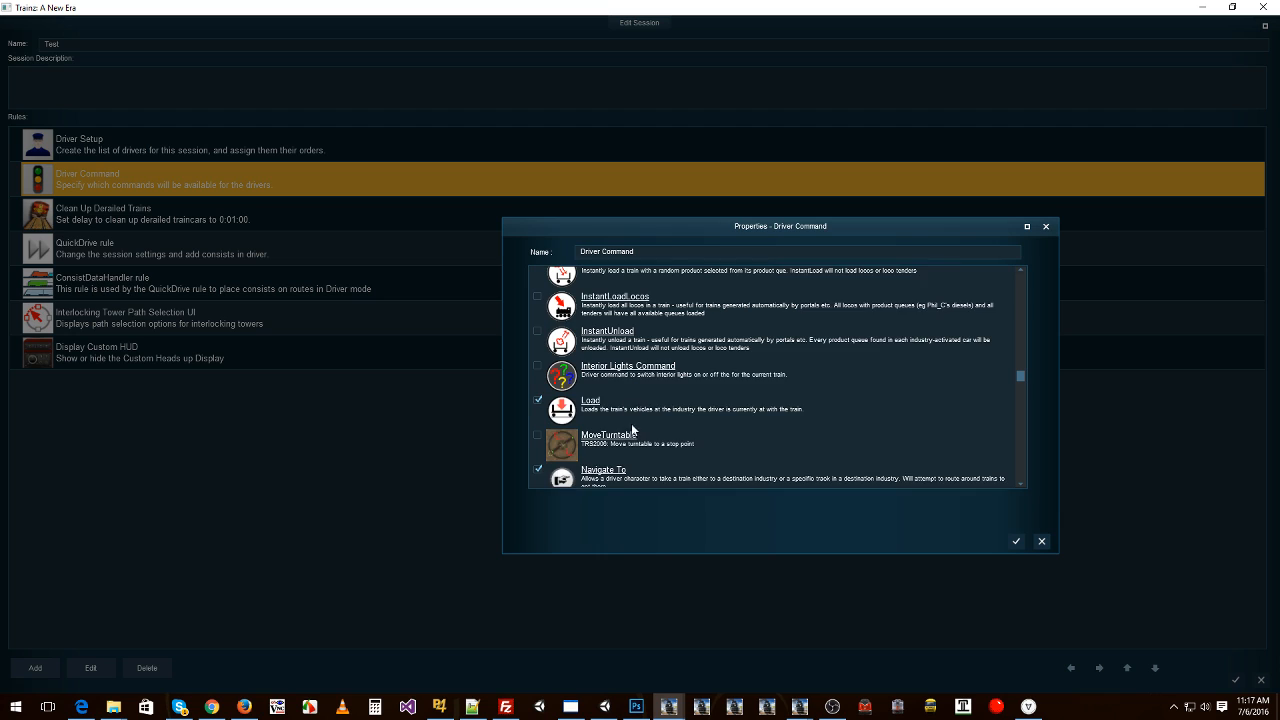
{"action": "scroll", "coordinate": [632, 430], "scroll_direction": "up", "scroll_amount": 1}
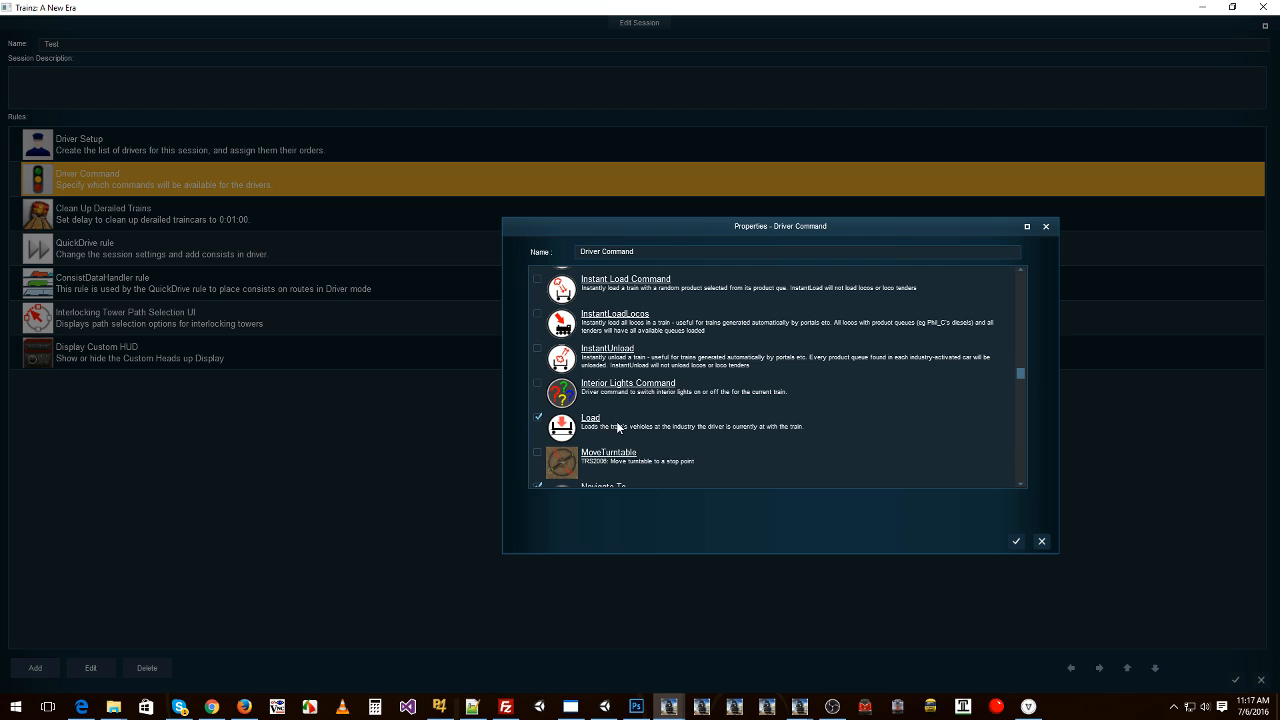
{"action": "scroll", "coordinate": [616, 425], "scroll_direction": "up", "scroll_amount": 2}
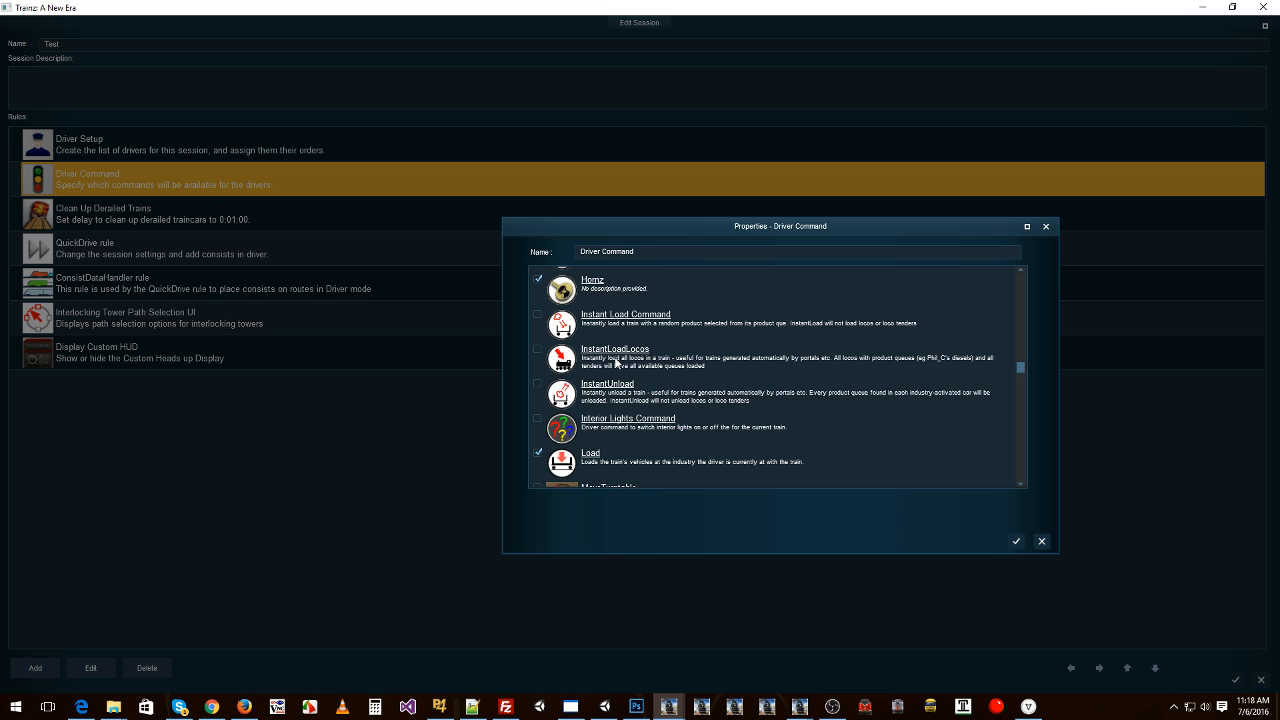
{"action": "scroll", "coordinate": [627, 364], "scroll_direction": "down", "scroll_amount": 1}
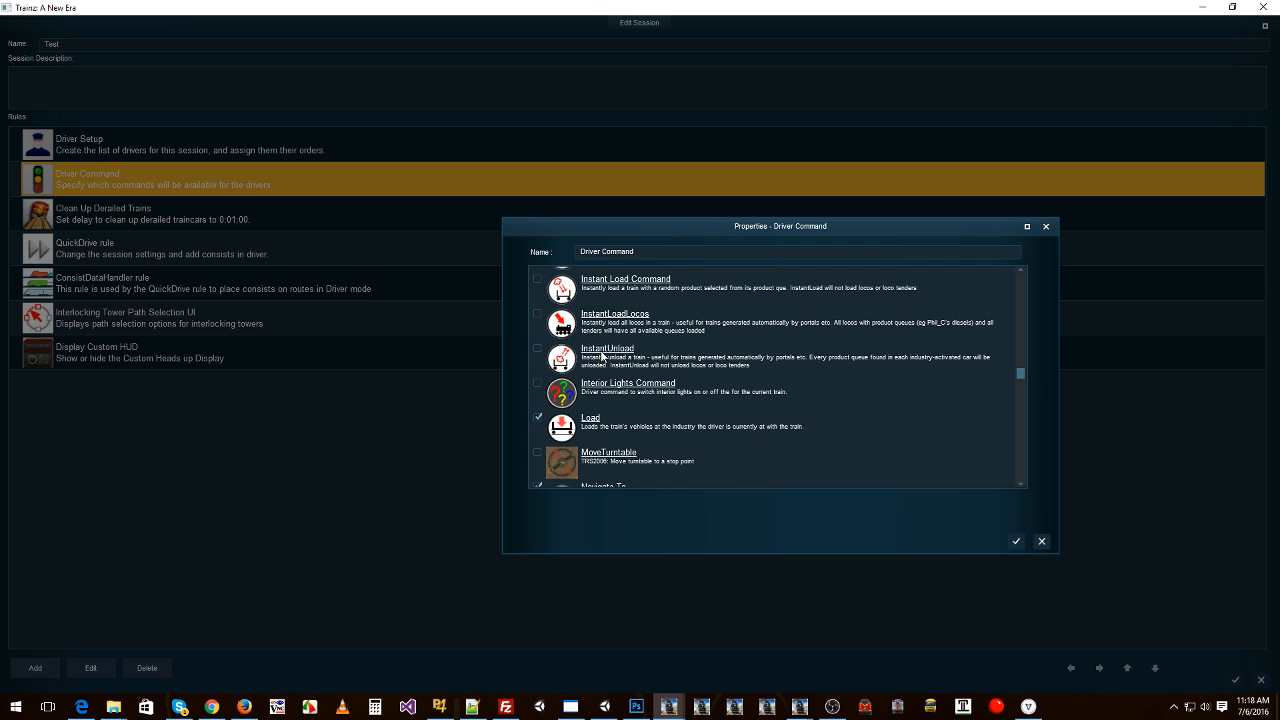
{"action": "scroll", "coordinate": [625, 324], "scroll_direction": "up", "scroll_amount": 1}
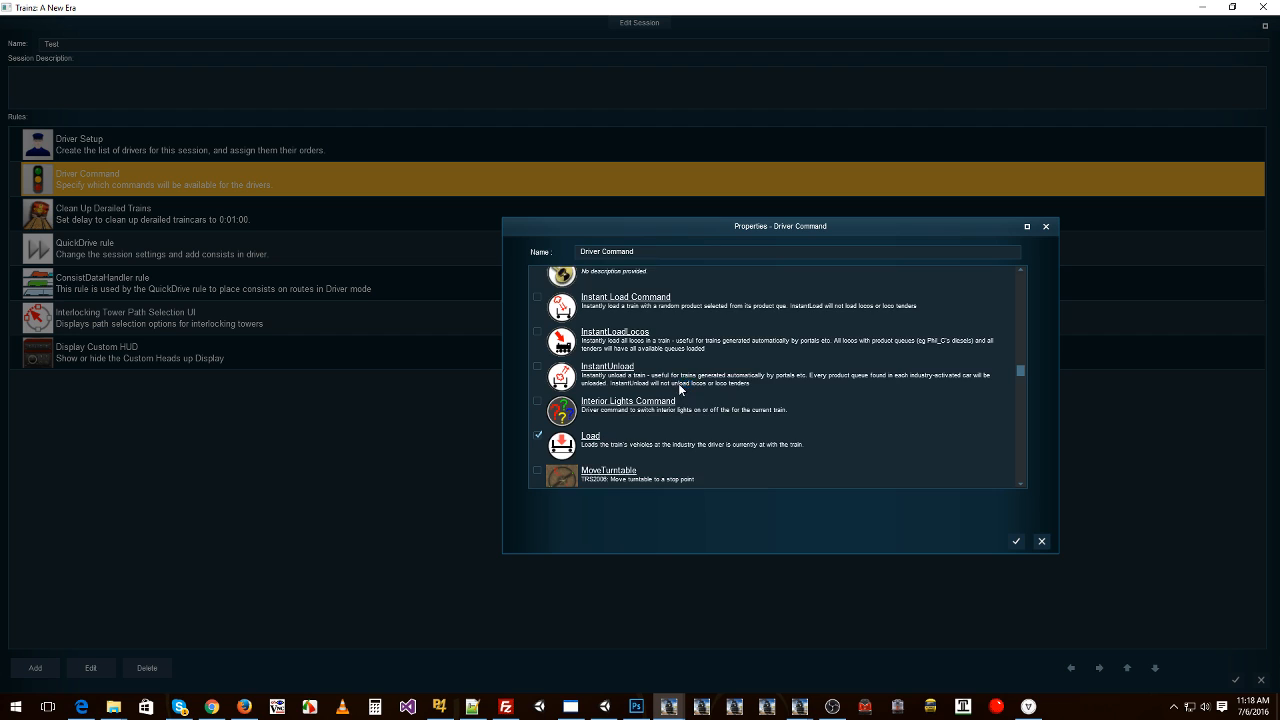
{"action": "scroll", "coordinate": [678, 388], "scroll_direction": "down", "scroll_amount": 2}
{"action": "scroll", "coordinate": [678, 383], "scroll_direction": "down", "scroll_amount": 2}
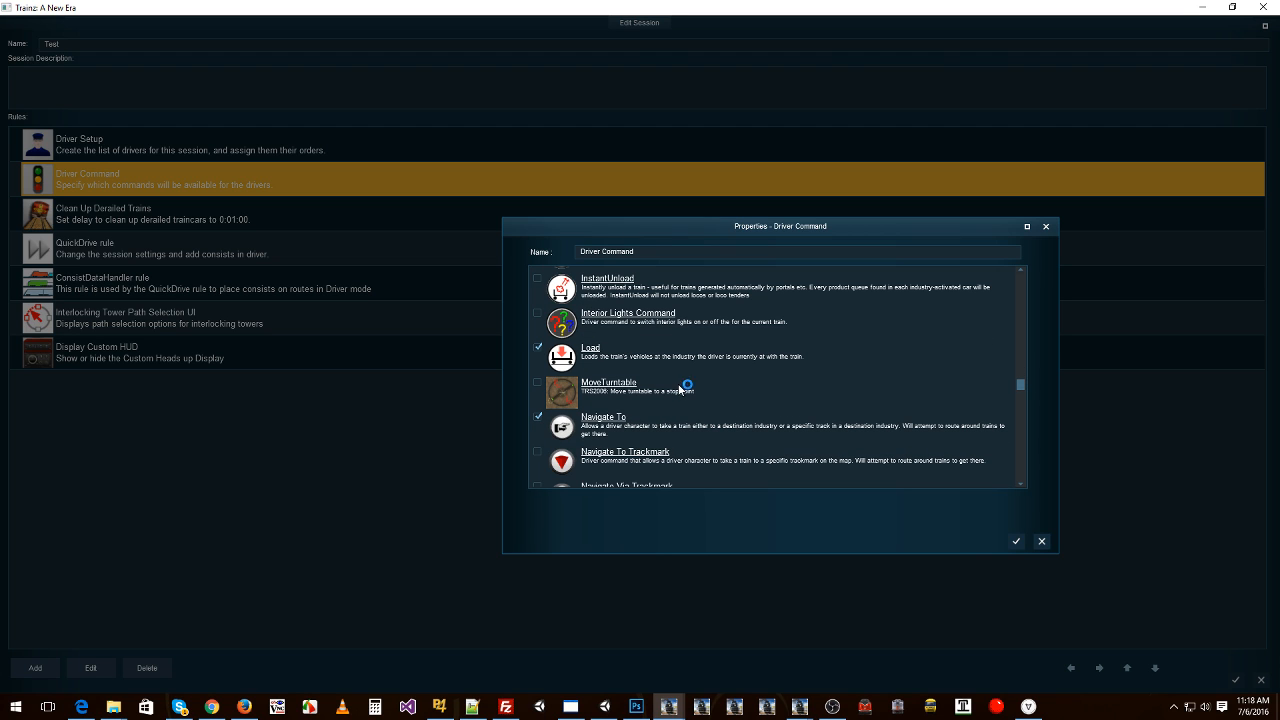
Compare the Drive To and Drive Via Trackmark commands with the Navigate To, Navigate To Trackmark and Navigate Via Trackmark commands
{"action": "scroll", "coordinate": [678, 386], "scroll_direction": "down", "scroll_amount": 1}
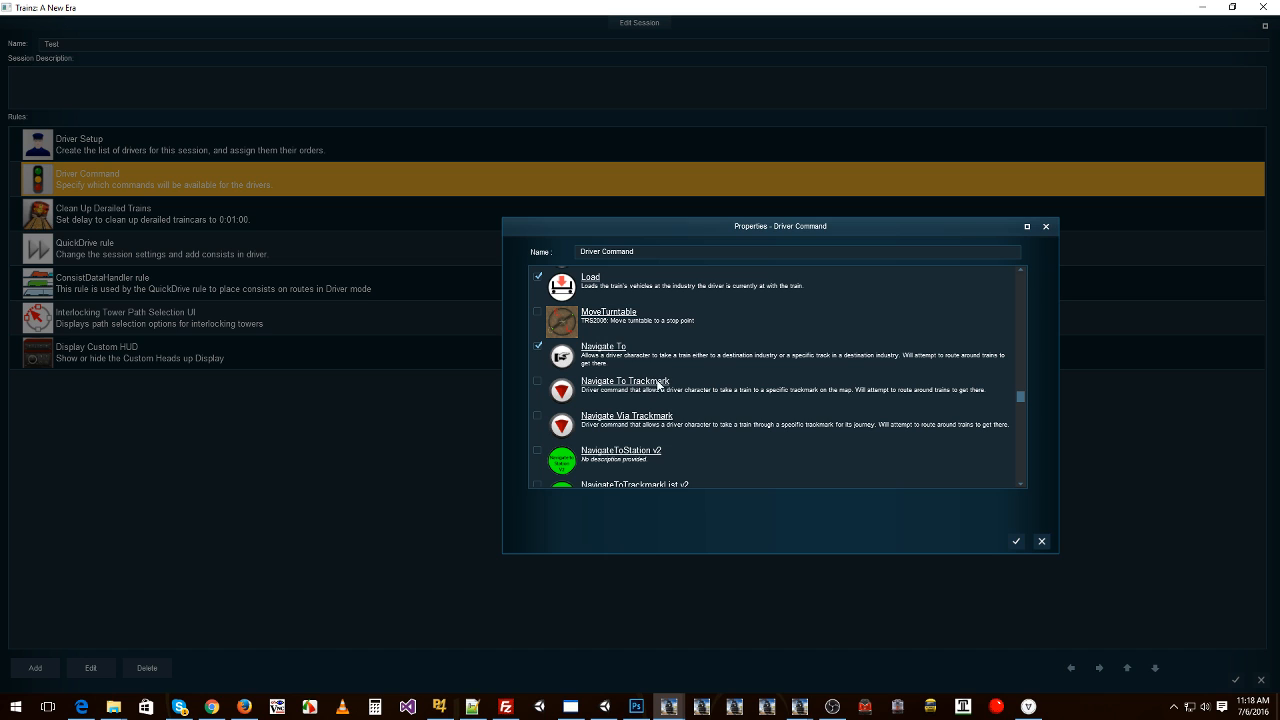
{"action": "scroll", "coordinate": [655, 420], "scroll_direction": "up", "scroll_amount": 6}
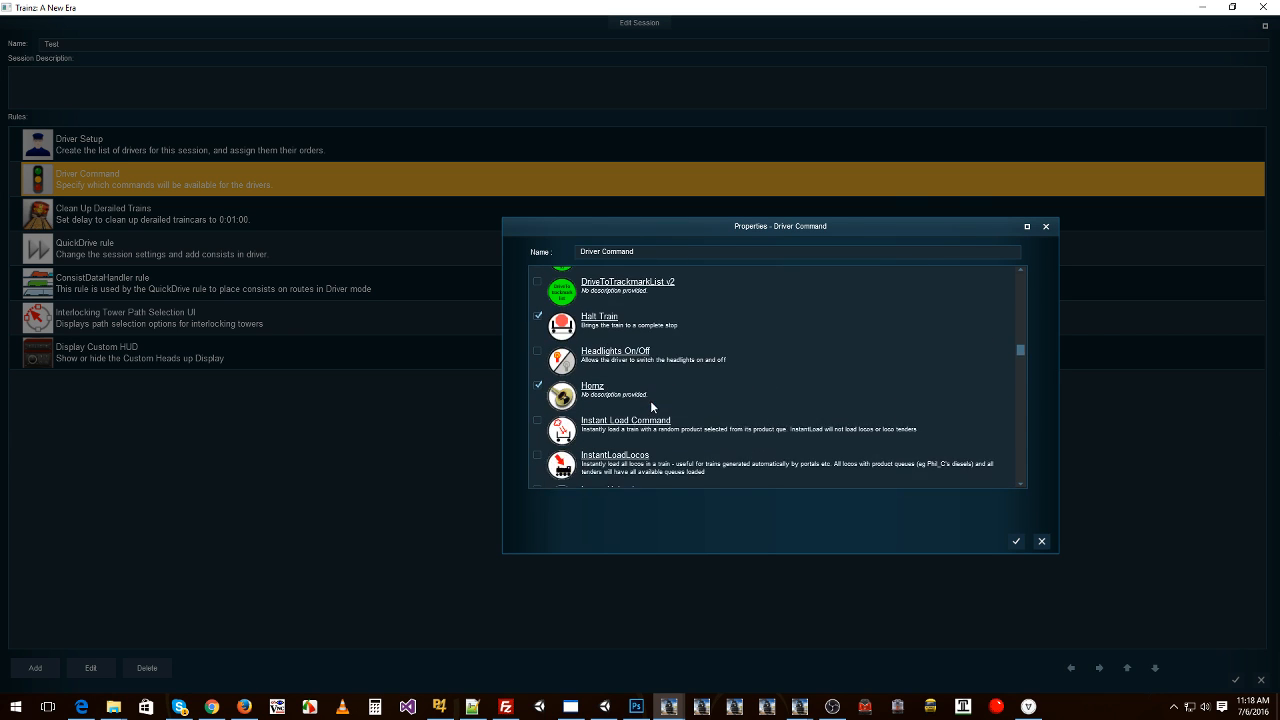
{"action": "scroll", "coordinate": [651, 405], "scroll_direction": "up", "scroll_amount": 6}
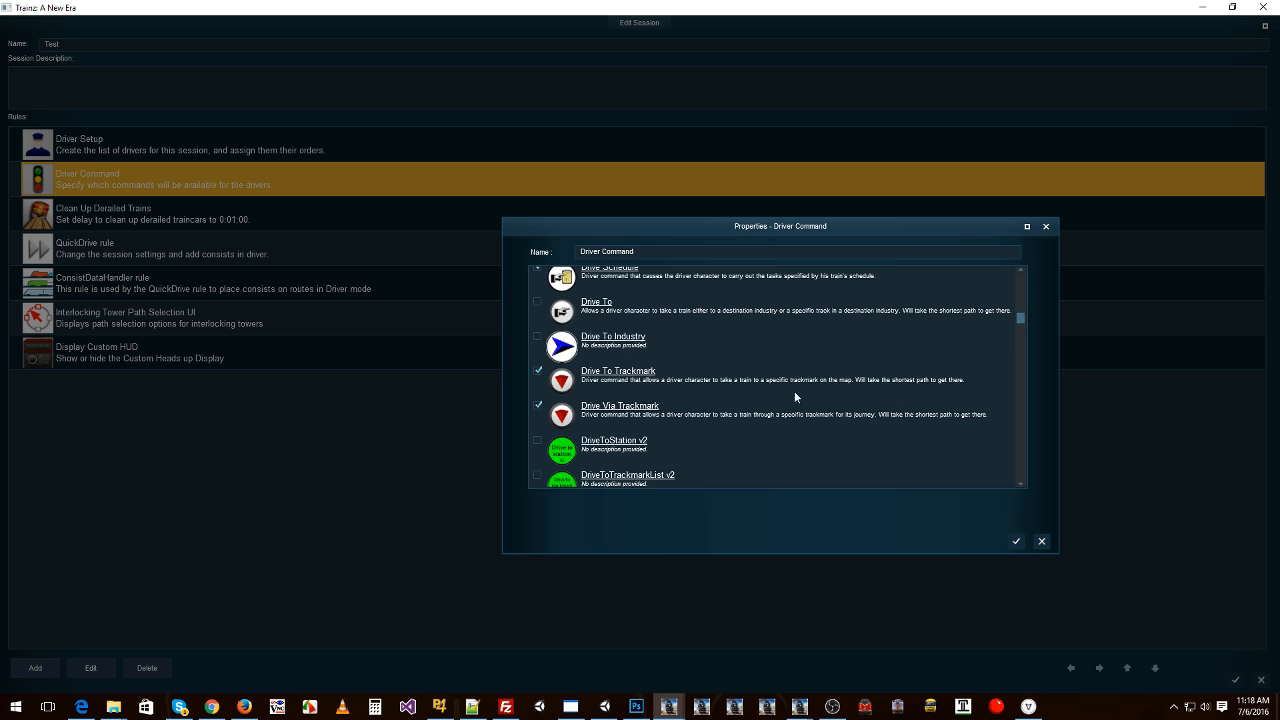
{"action": "scroll", "coordinate": [739, 409], "scroll_direction": "down", "scroll_amount": 2}
{"action": "scroll", "coordinate": [698, 394], "scroll_direction": "down", "scroll_amount": 9}
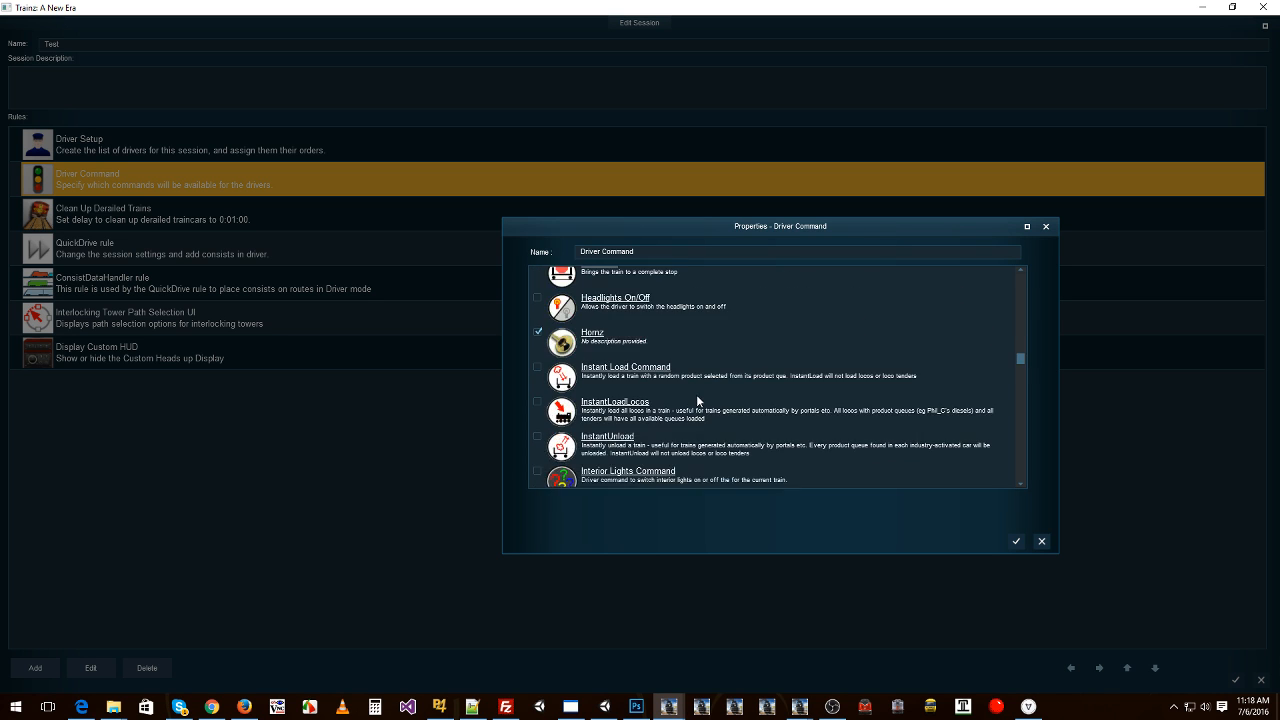
{"action": "scroll", "coordinate": [632, 326], "scroll_direction": "down", "scroll_amount": 2}
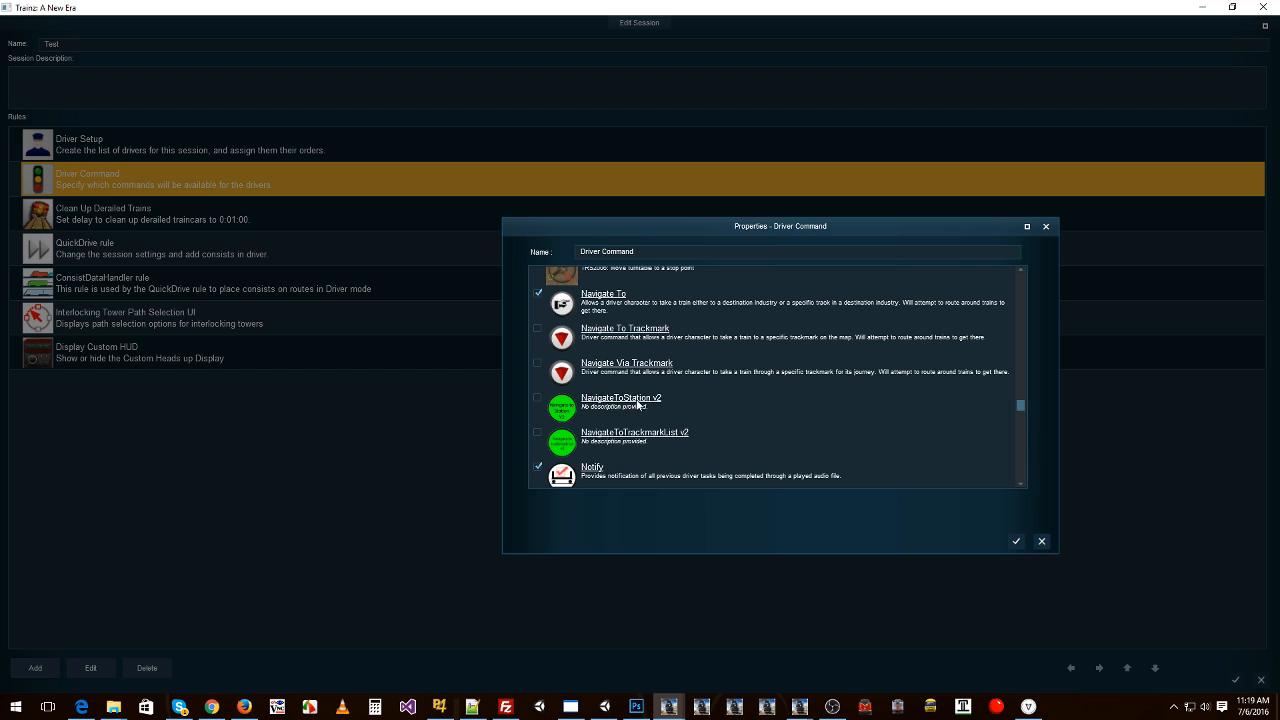
{"action": "scroll", "coordinate": [672, 423], "scroll_direction": "down", "scroll_amount": 1}
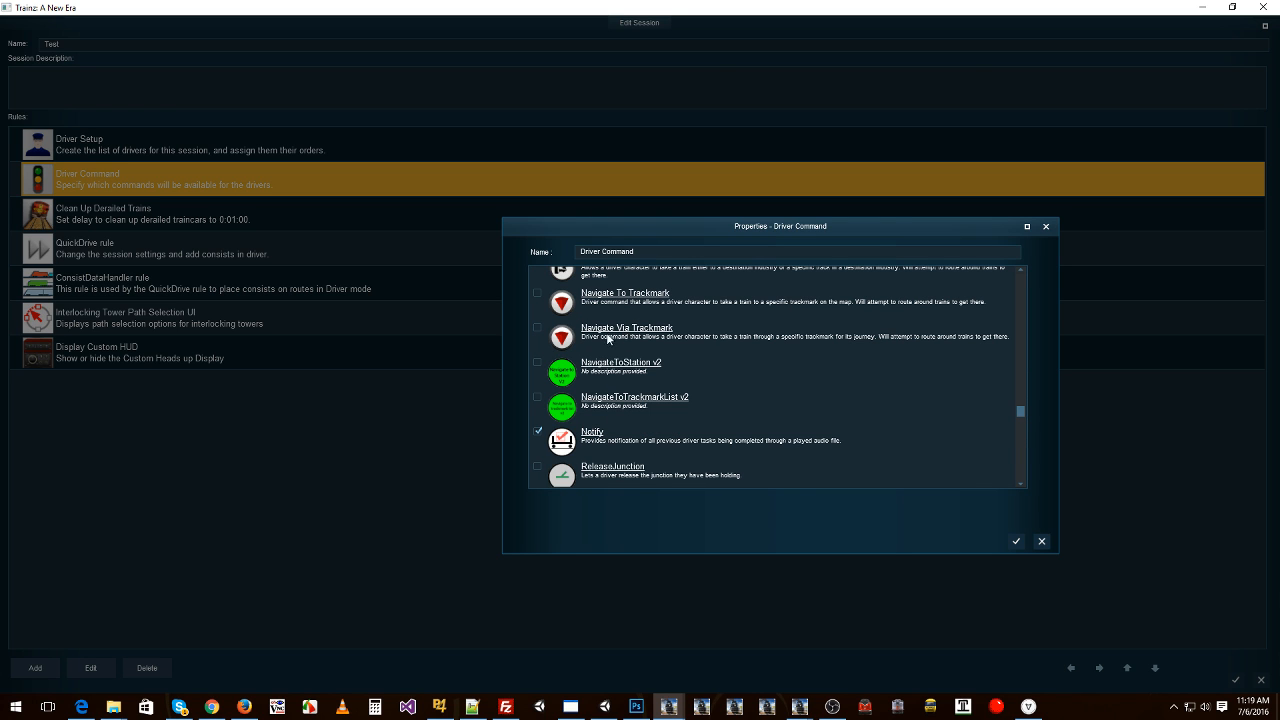
Enable the WaitForTrigger command near the end of the driver command list and save the Driver Command rule
{"action": "scroll", "coordinate": [660, 336], "scroll_direction": "down", "scroll_amount": 3}
{"action": "scroll", "coordinate": [665, 333], "scroll_direction": "down", "scroll_amount": 5}
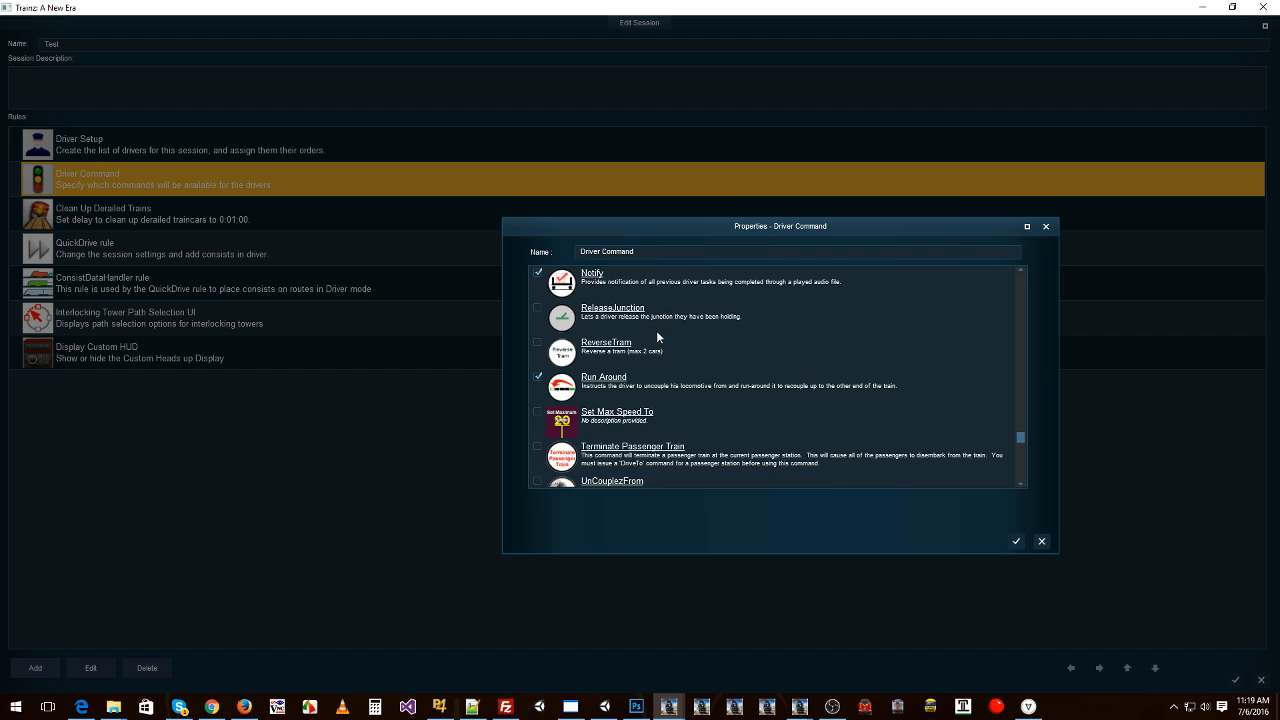
{"action": "scroll", "coordinate": [655, 339], "scroll_direction": "down", "scroll_amount": 2}
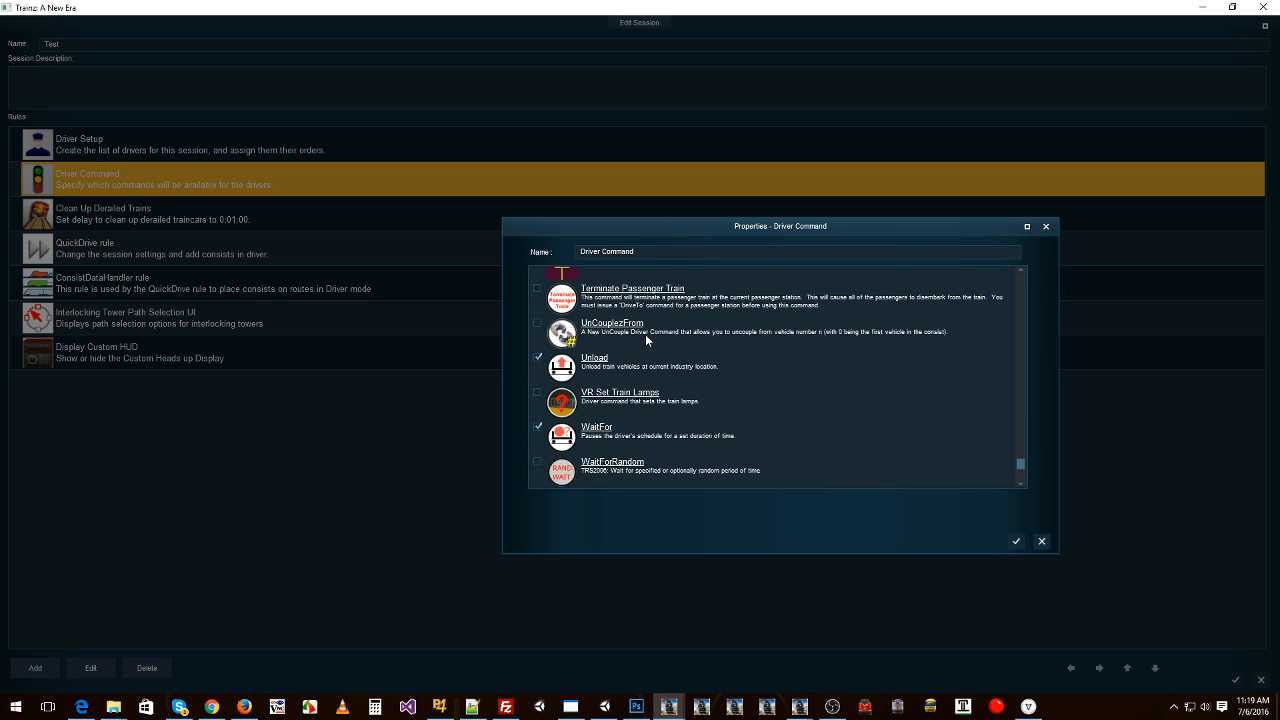
{"action": "scroll", "coordinate": [640, 336], "scroll_direction": "down", "scroll_amount": 1}
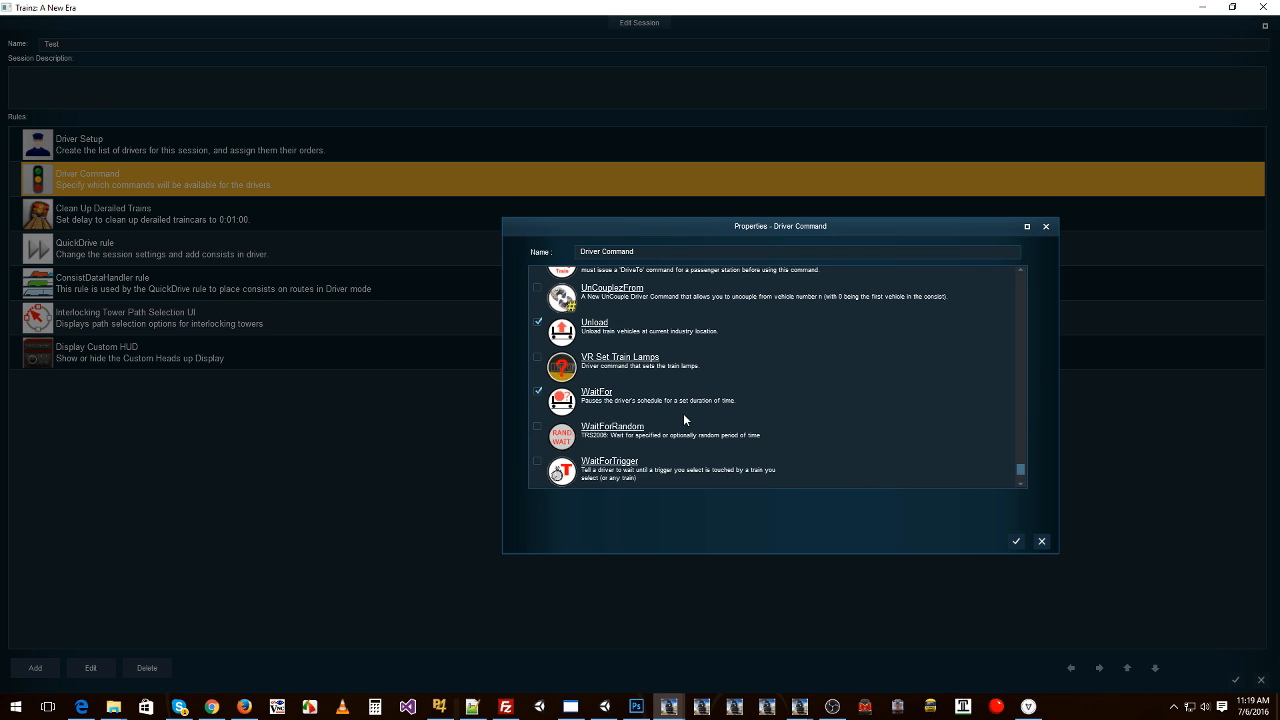
{"action": "scroll", "coordinate": [672, 424], "scroll_direction": "down", "scroll_amount": 1}
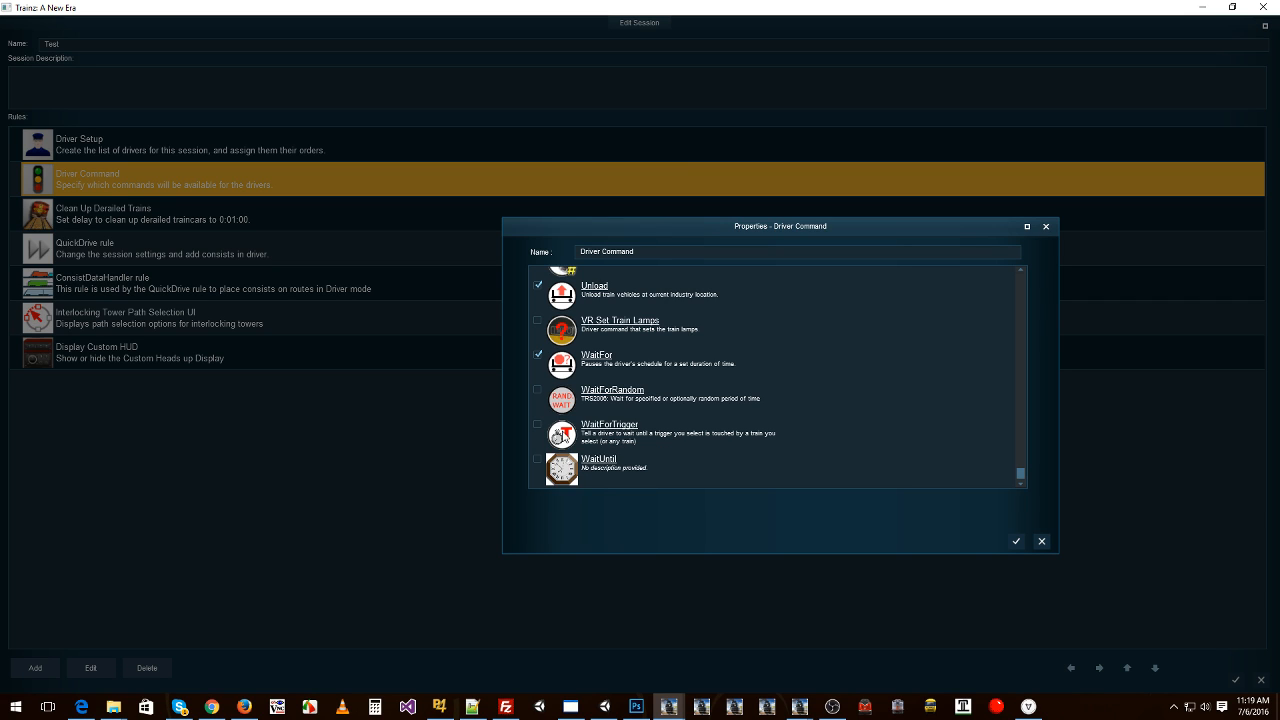
{"action": "left_click", "coordinate": [538, 424]}
{"action": "scroll", "coordinate": [662, 420], "scroll_direction": "up", "scroll_amount": 1}
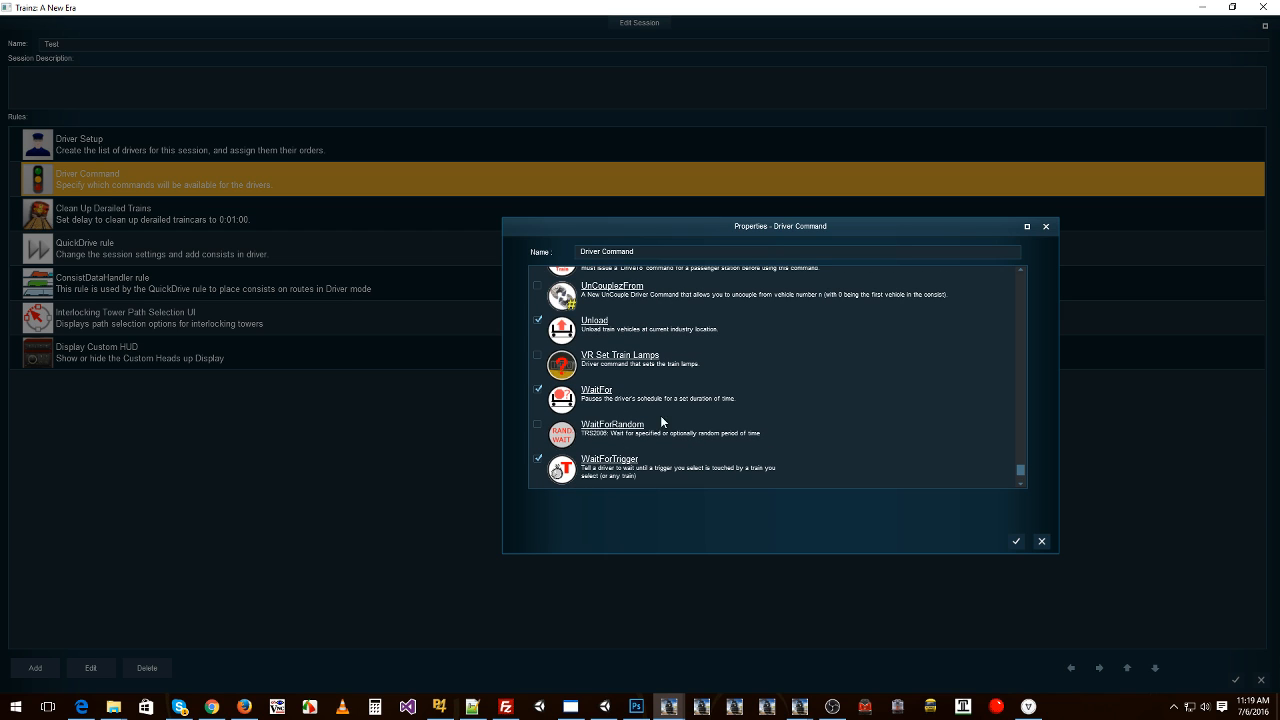
{"action": "left_click", "coordinate": [1016, 541]}
Add a second driver in the Driver Setup rule and assign C&O Kanawha K-4 Steam 2 as the driver's vehicle
{"action": "left_click", "coordinate": [92, 144]}
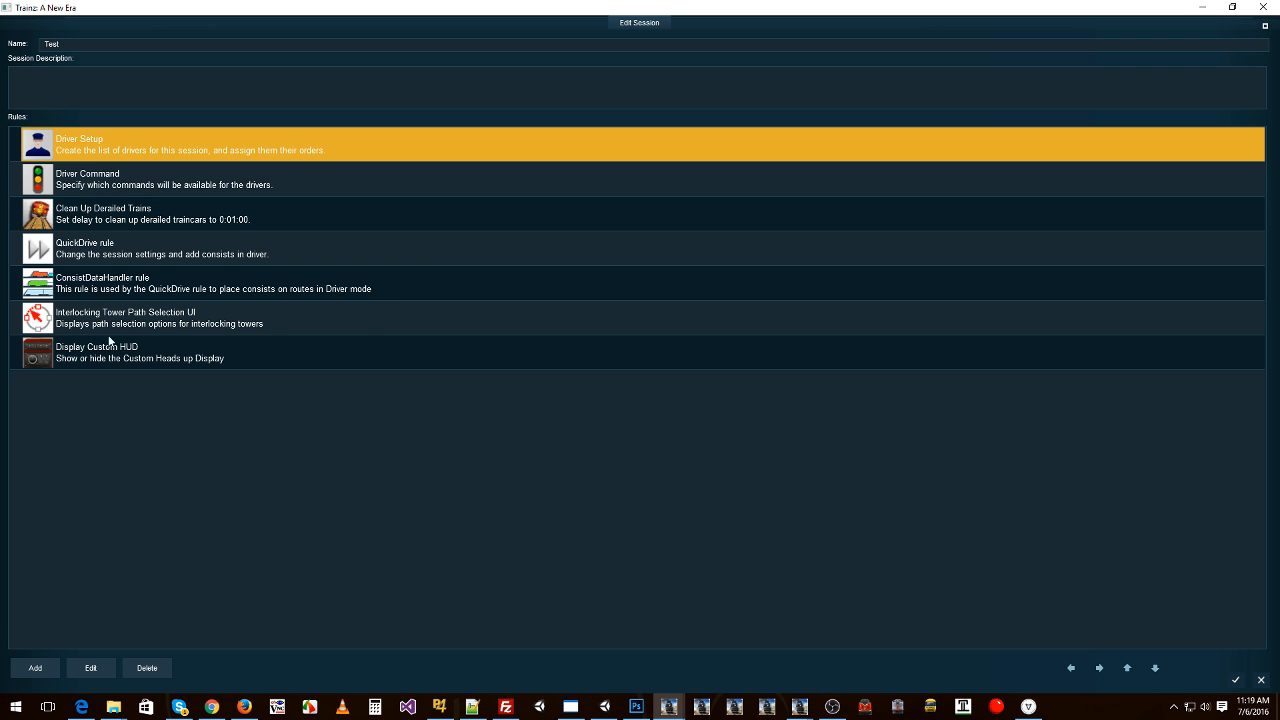
{"action": "left_click", "coordinate": [99, 668]}
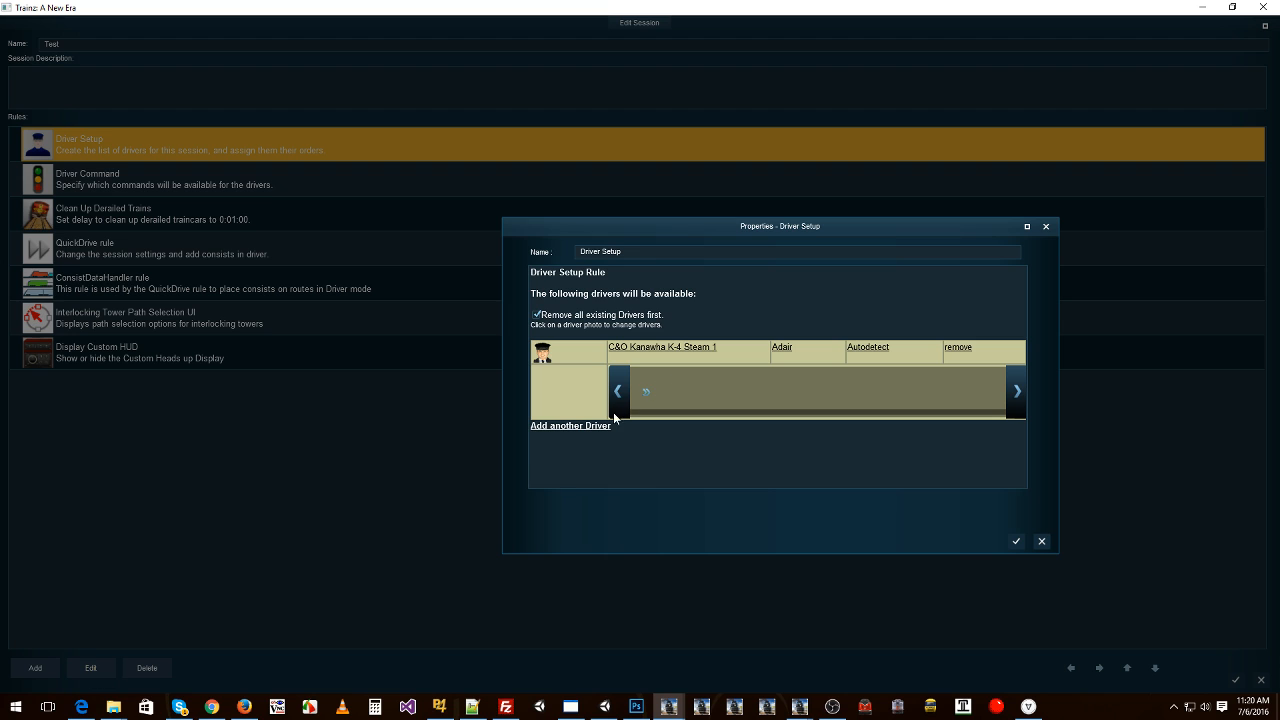
{"action": "left_click", "coordinate": [583, 428]}
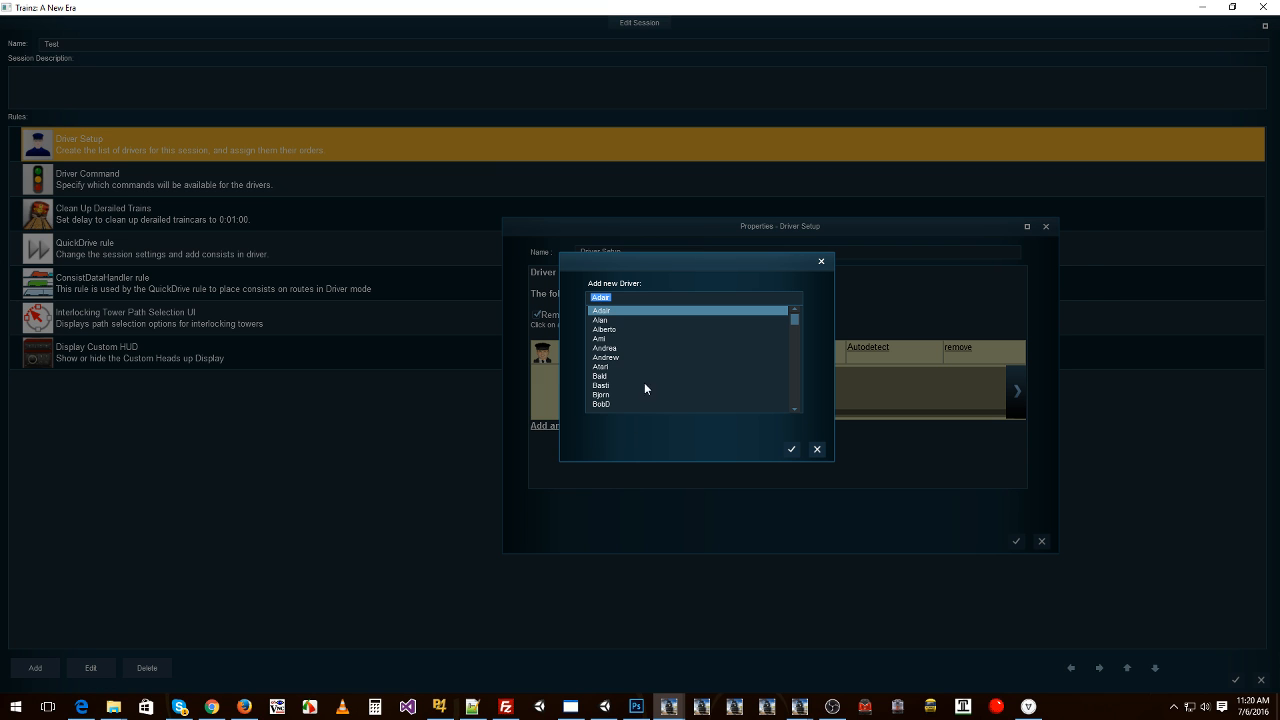
{"action": "left_click", "coordinate": [667, 329]}
{"action": "left_click", "coordinate": [792, 448]}
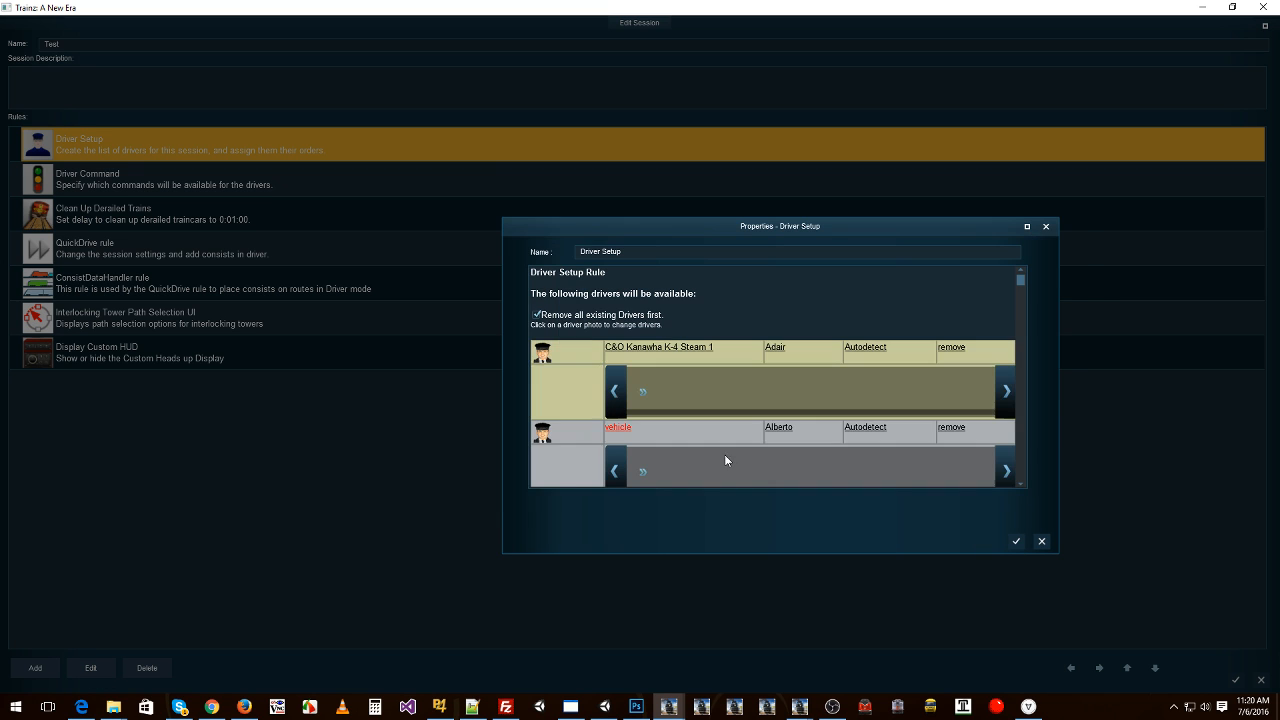
{"action": "left_click", "coordinate": [618, 428]}
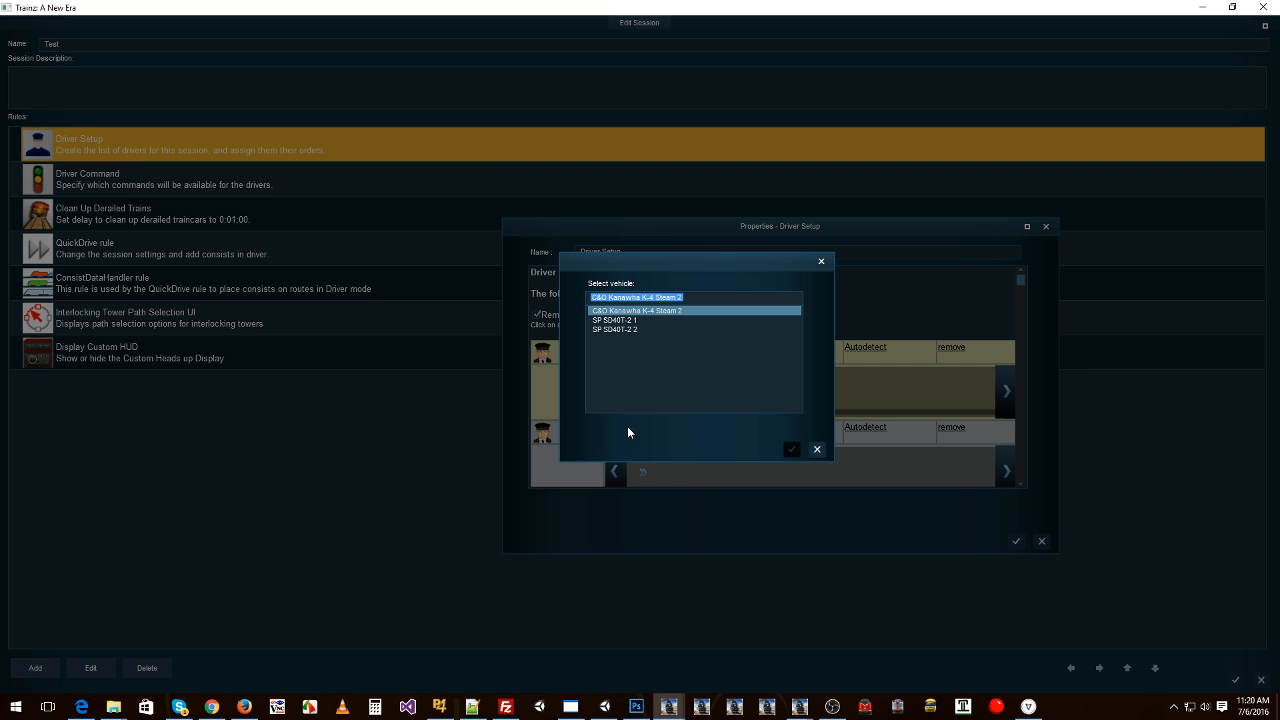
{"action": "left_click", "coordinate": [793, 450]}
Add a third driver in the Driver Setup rule, assign SP SD40T-2 1 as the driver's vehicle, and save the rule
{"action": "scroll", "coordinate": [570, 469], "scroll_direction": "down", "scroll_amount": 2}
{"action": "left_click", "coordinate": [566, 461]}
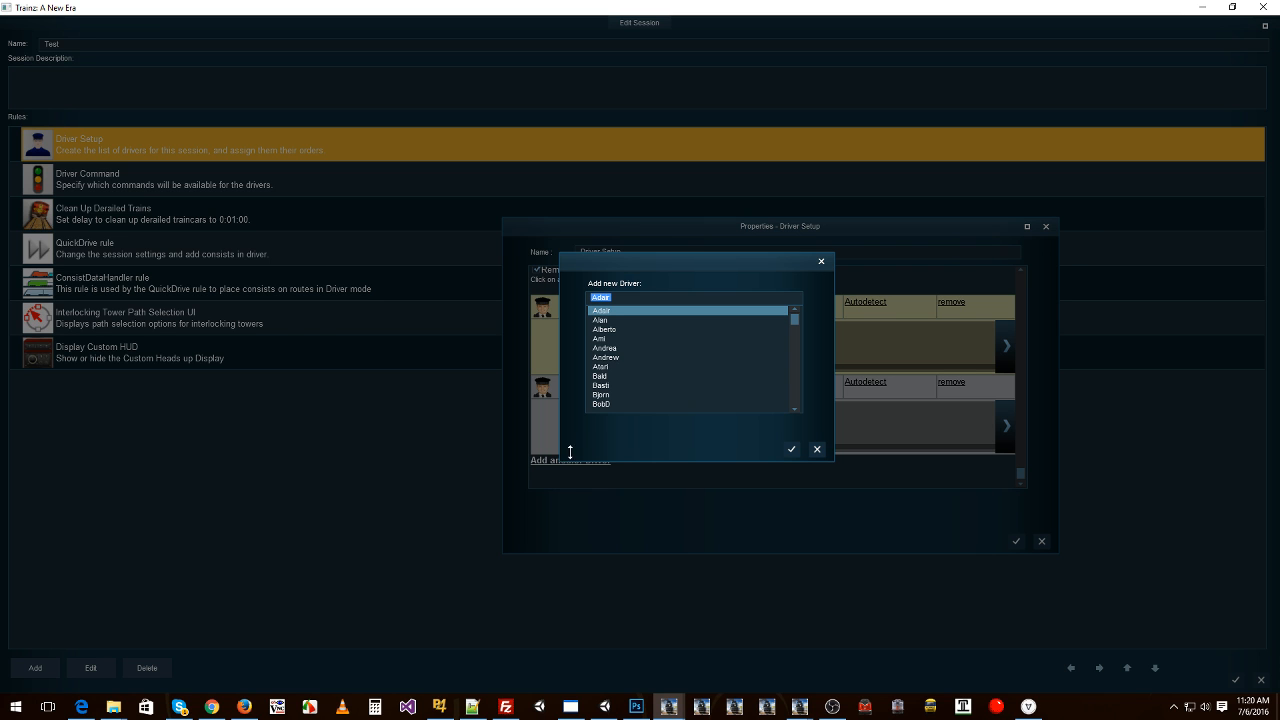
{"action": "scroll", "coordinate": [608, 355], "scroll_direction": "down", "scroll_amount": 5}
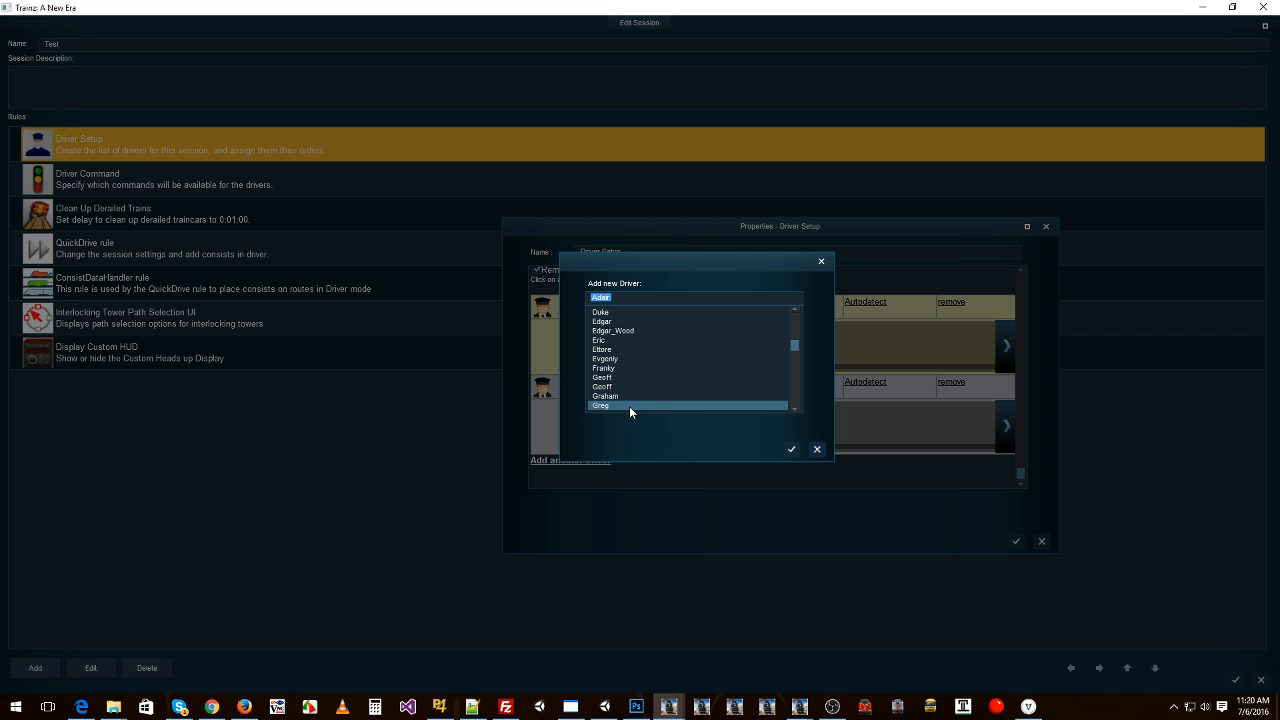
{"action": "left_click", "coordinate": [630, 405]}
{"action": "left_click", "coordinate": [791, 449]}
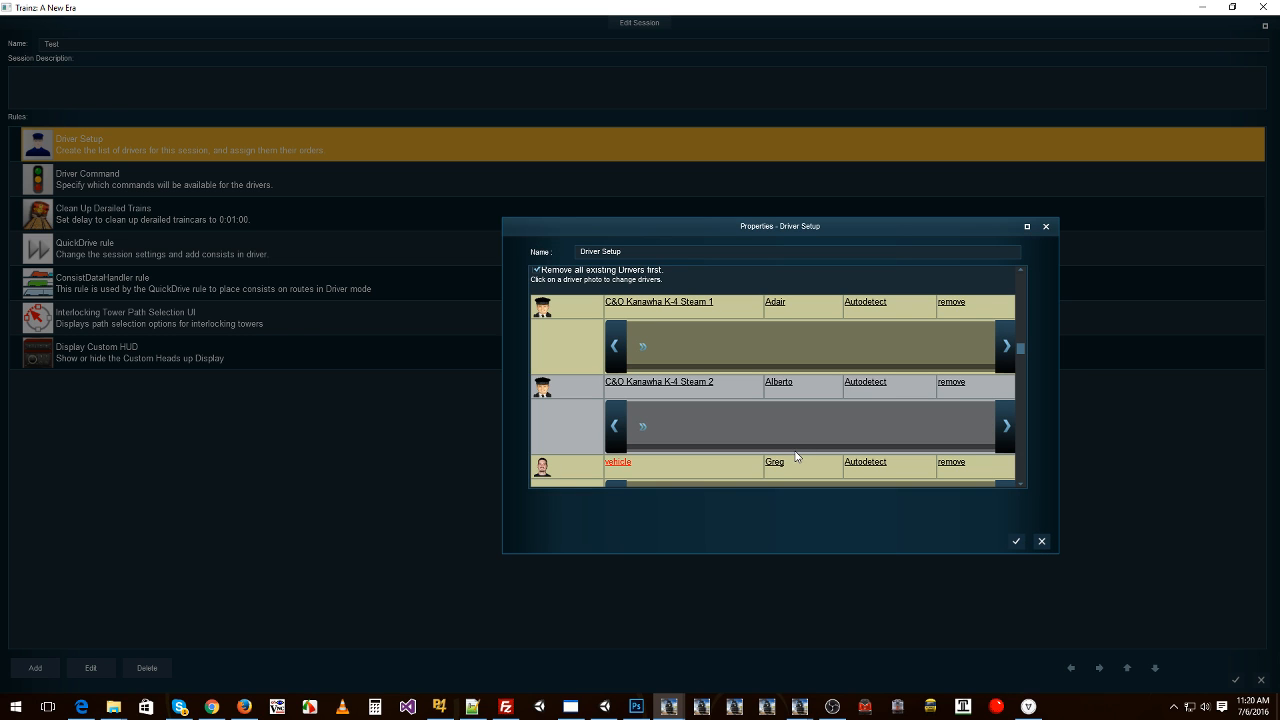
{"action": "left_click", "coordinate": [617, 464]}
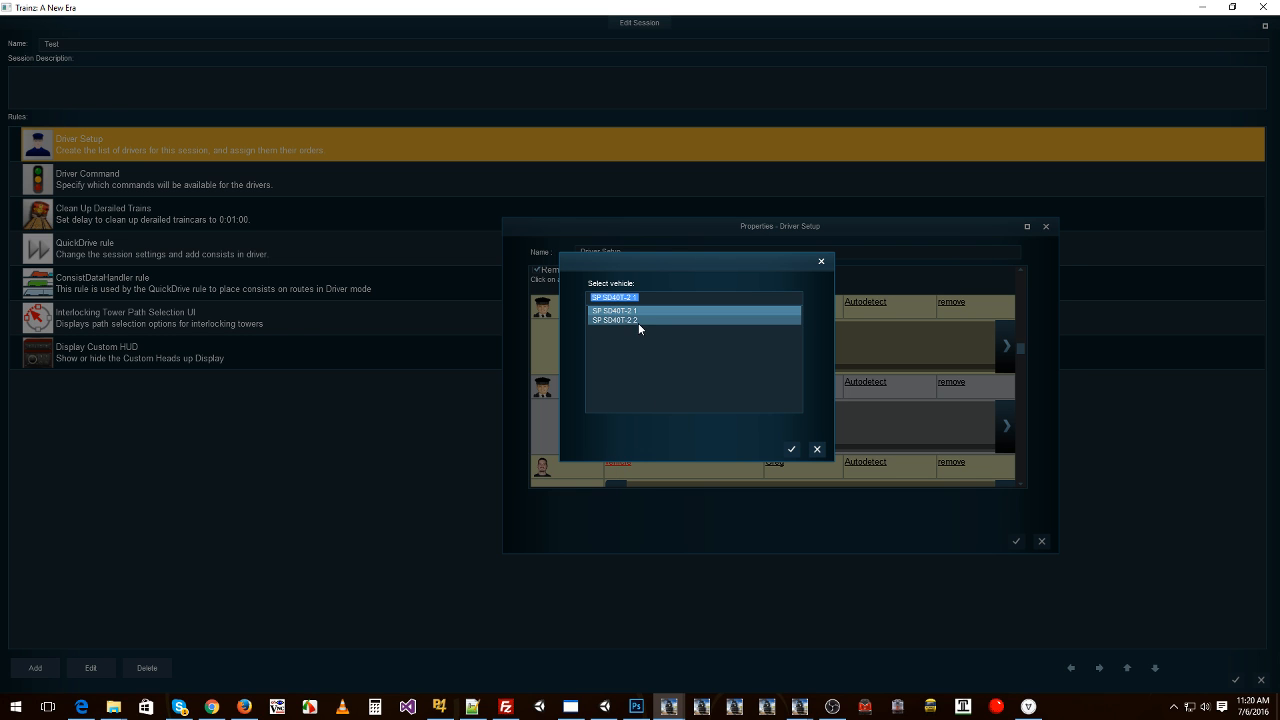
{"action": "left_click", "coordinate": [788, 450]}
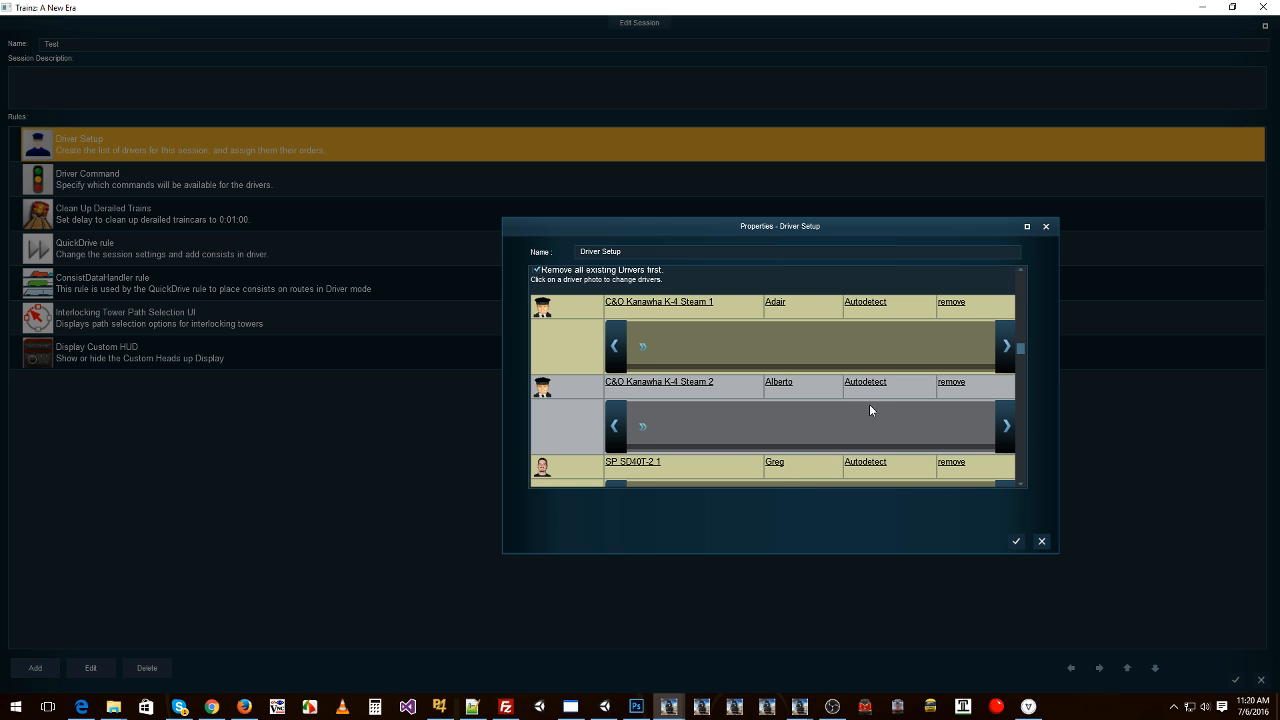
{"action": "scroll", "coordinate": [869, 410], "scroll_direction": "down", "scroll_amount": 2}
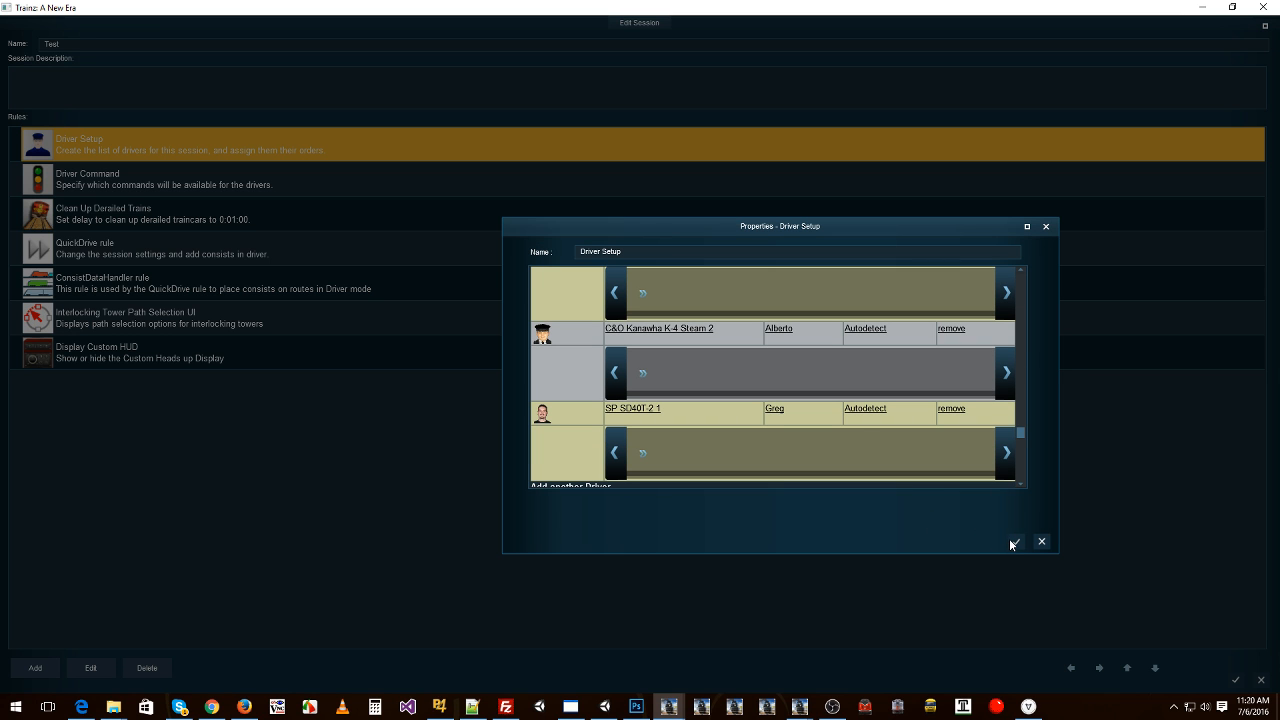
{"action": "left_click", "coordinate": [1013, 541]}
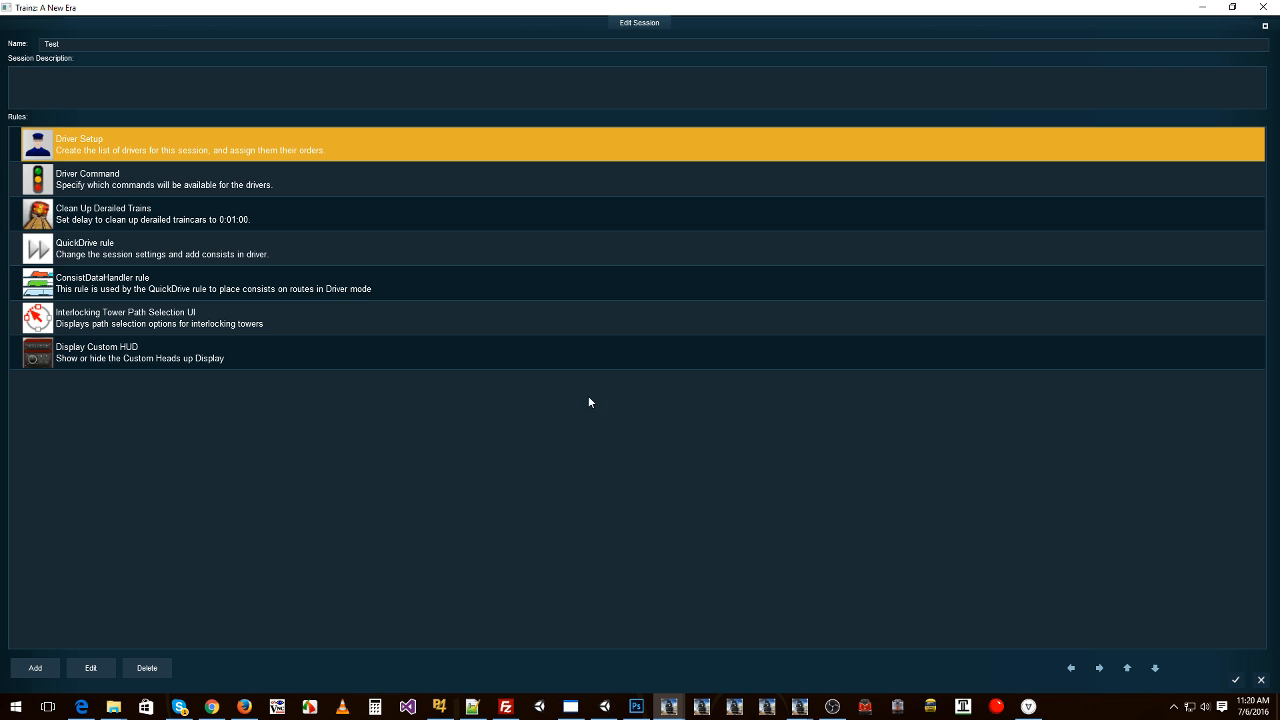
{"action": "left_click", "coordinate": [121, 361]}
{"action": "left_click", "coordinate": [40, 670]}
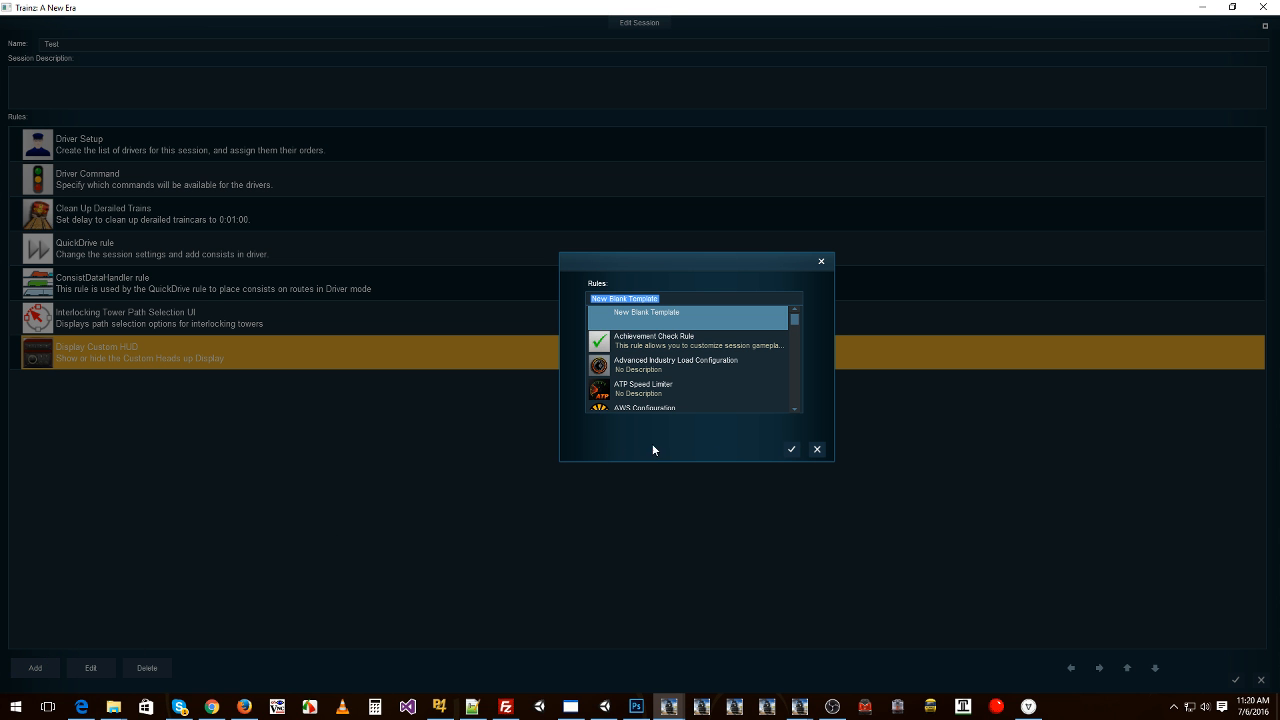
{"action": "left_click", "coordinate": [816, 450]}
Check which commands can be scheduled for the driver of C&O Kanawha K-4 Steam 2 in the Driver Setup rule
{"action": "left_click", "coordinate": [157, 150]}
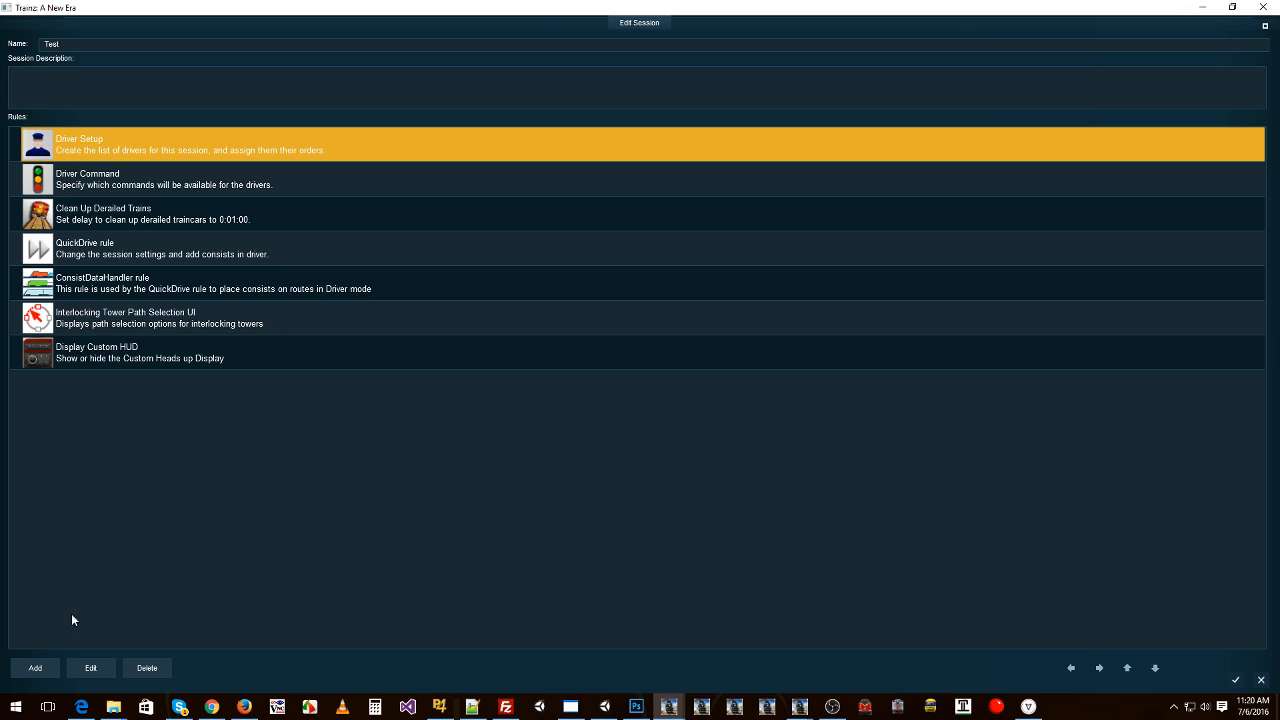
{"action": "left_click", "coordinate": [88, 668]}
{"action": "scroll", "coordinate": [700, 400], "scroll_direction": "down", "scroll_amount": 5}
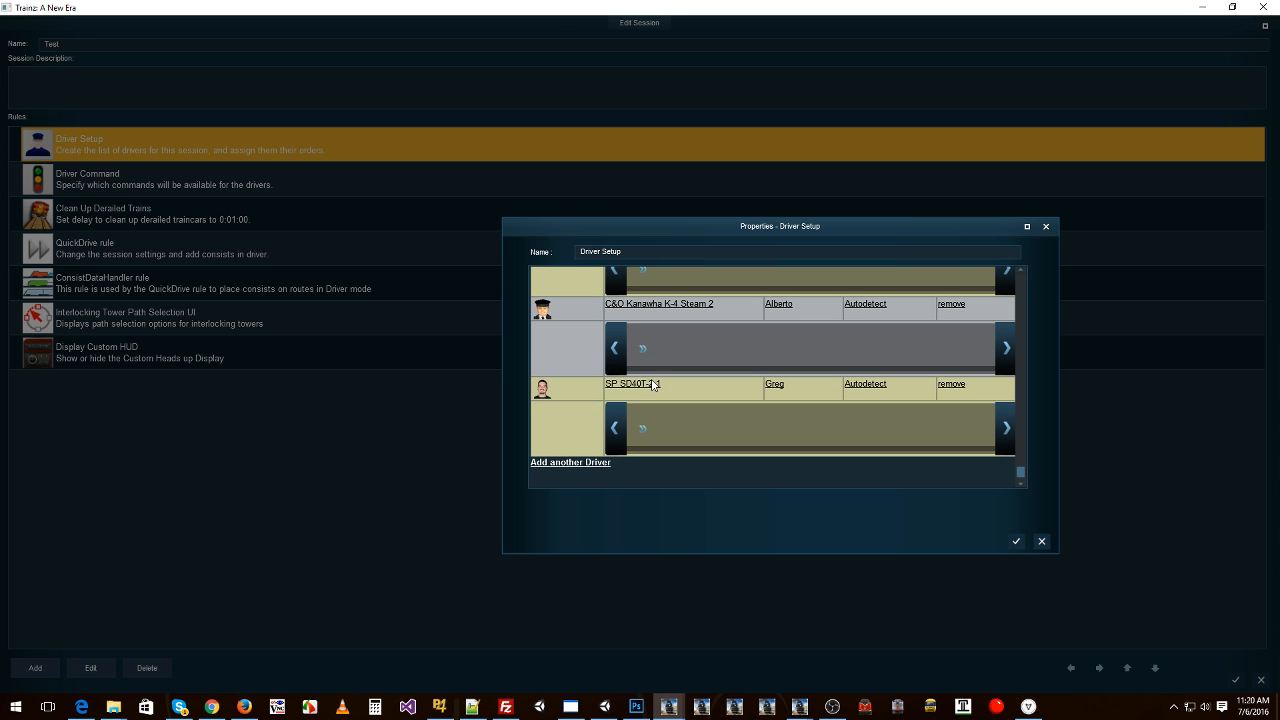
{"action": "left_click", "coordinate": [641, 345]}
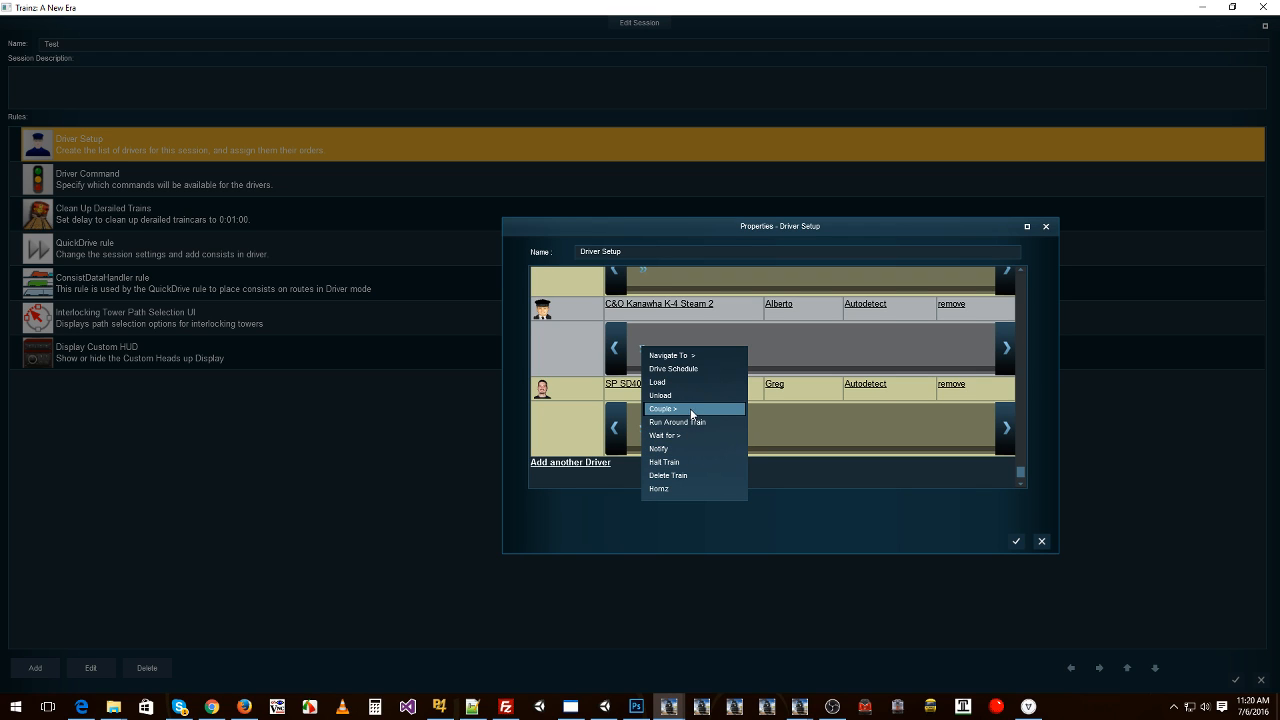
{"action": "mouse_move", "coordinate": [692, 357]}
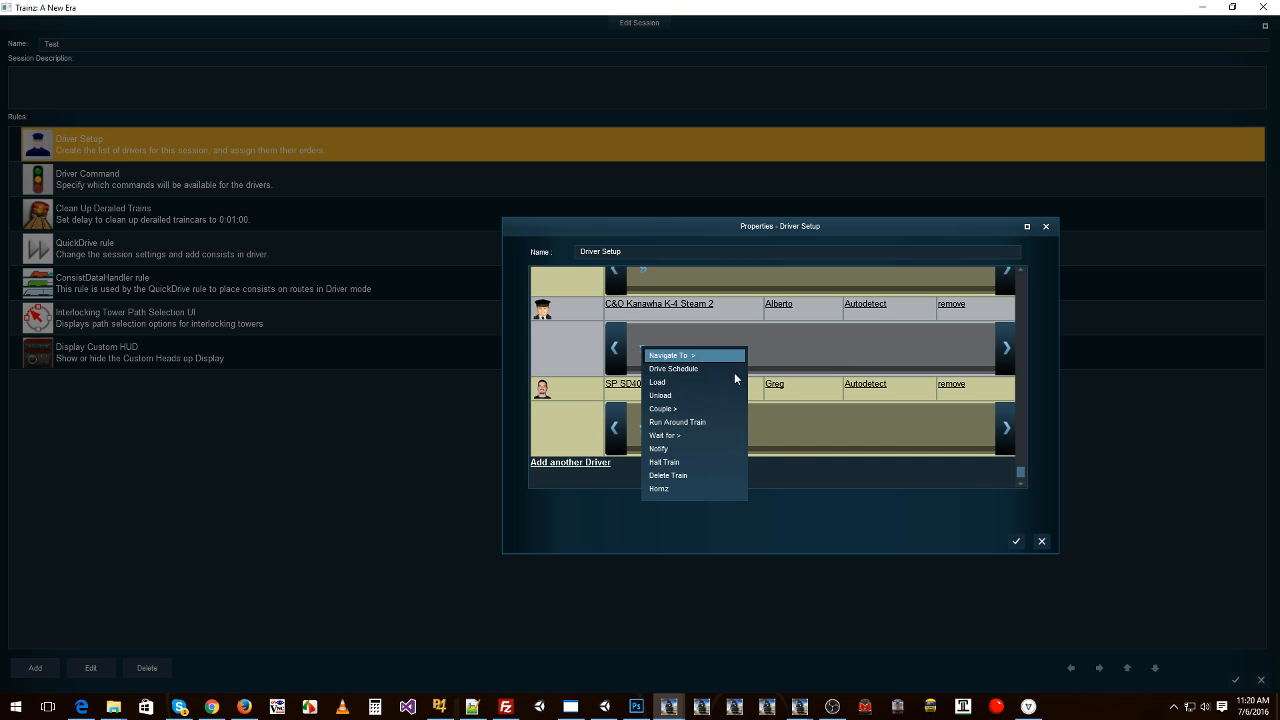
{"action": "left_click", "coordinate": [1014, 542]}
{"action": "left_click", "coordinate": [1014, 542]}
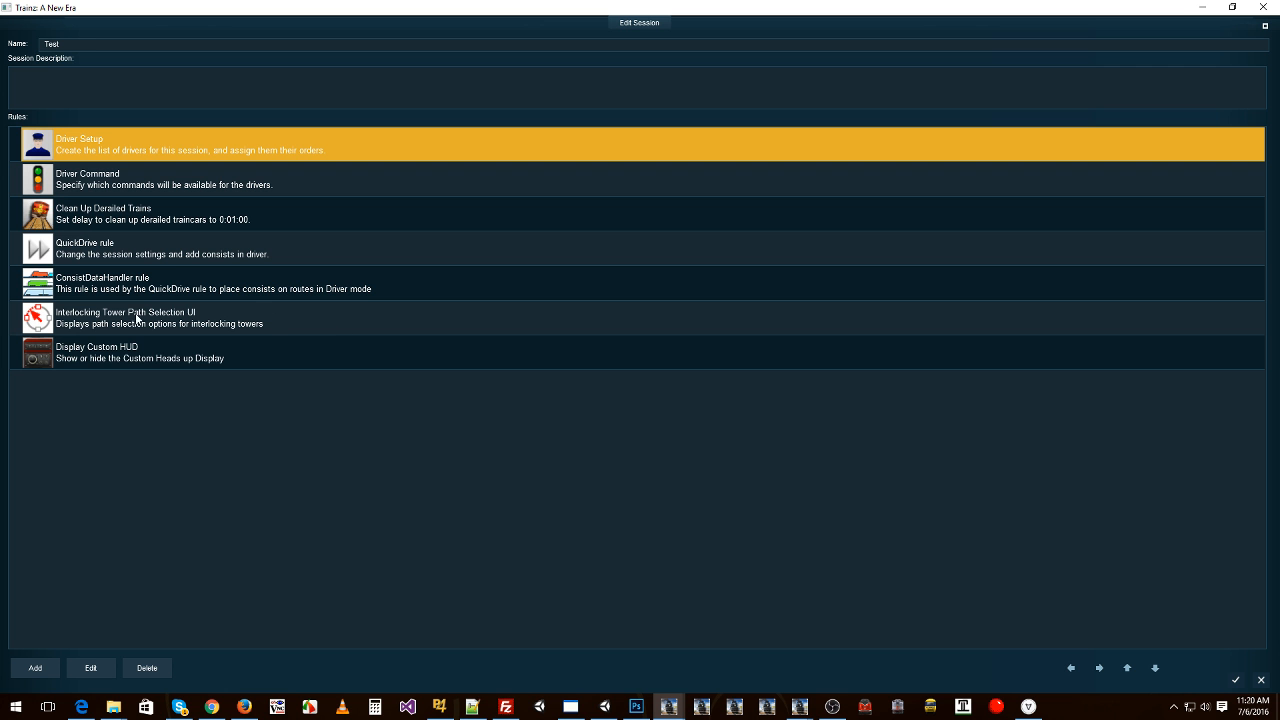
Add a Driver Schedule Rule to the session after the Display Custom HUD rule
{"action": "left_click", "coordinate": [115, 357]}
{"action": "left_click", "coordinate": [57, 661]}
{"action": "type", "text": "drive"}
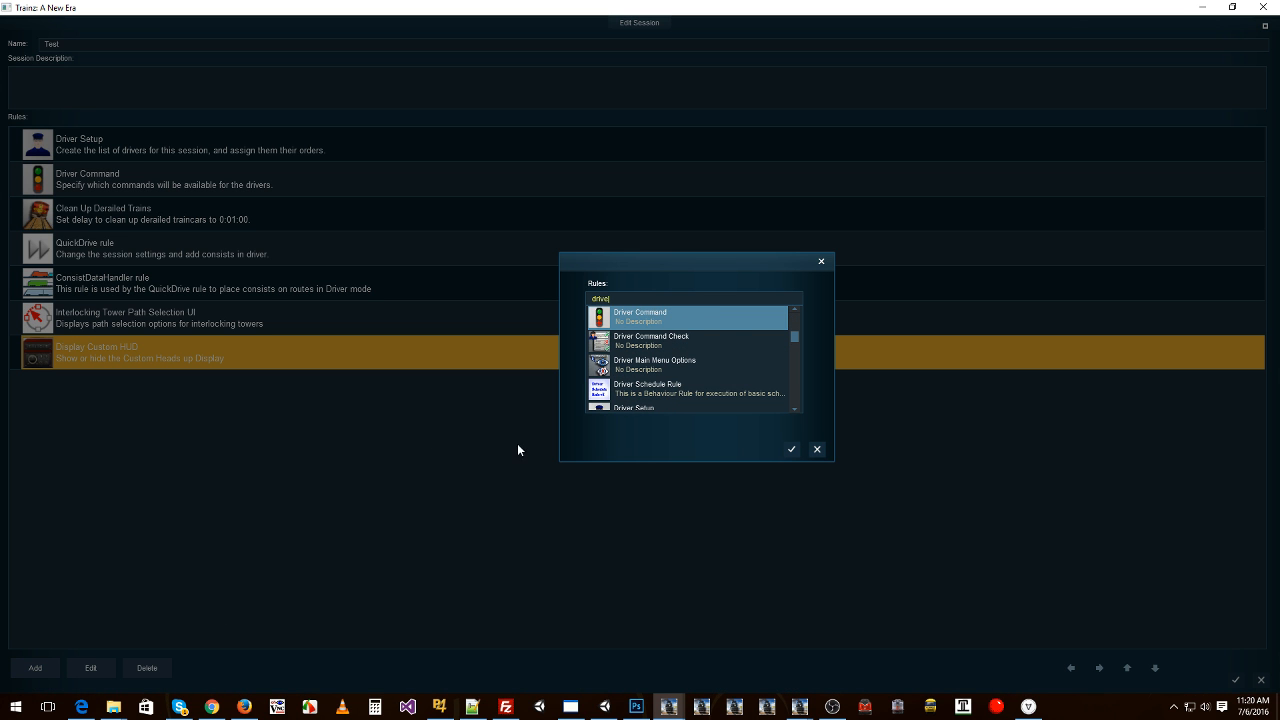
{"action": "left_click", "coordinate": [700, 389]}
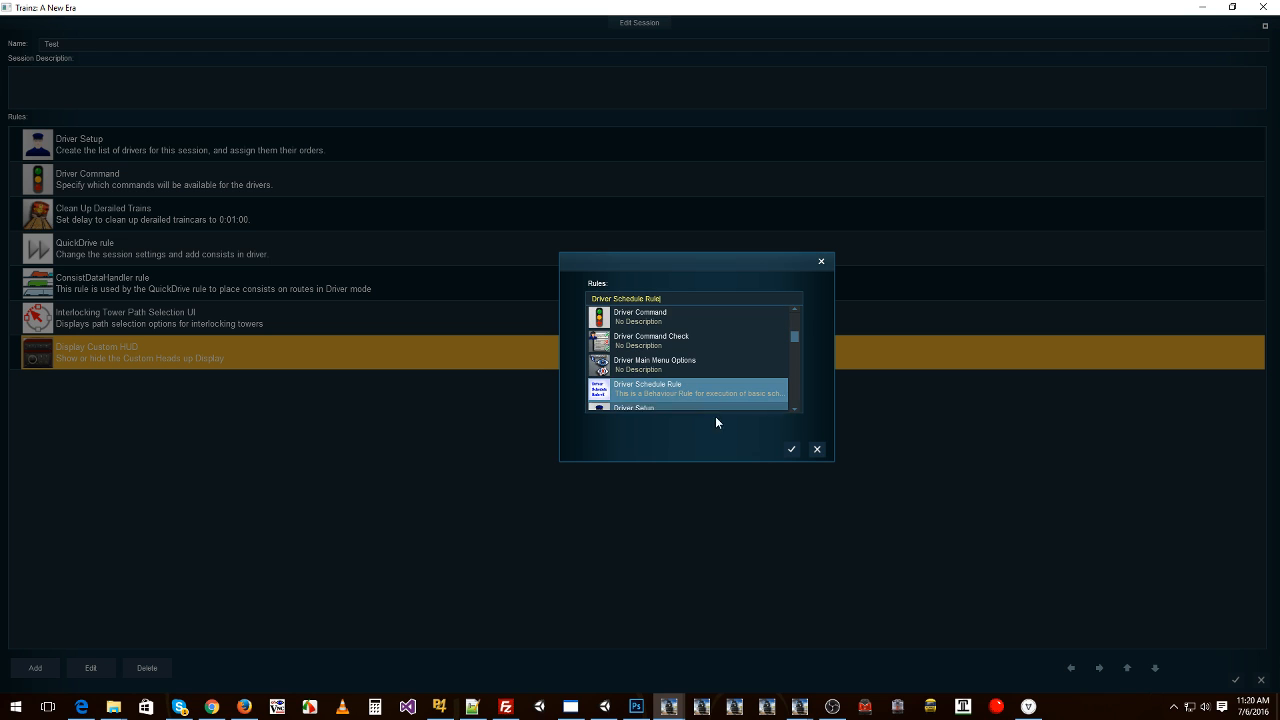
{"action": "left_click", "coordinate": [791, 450]}
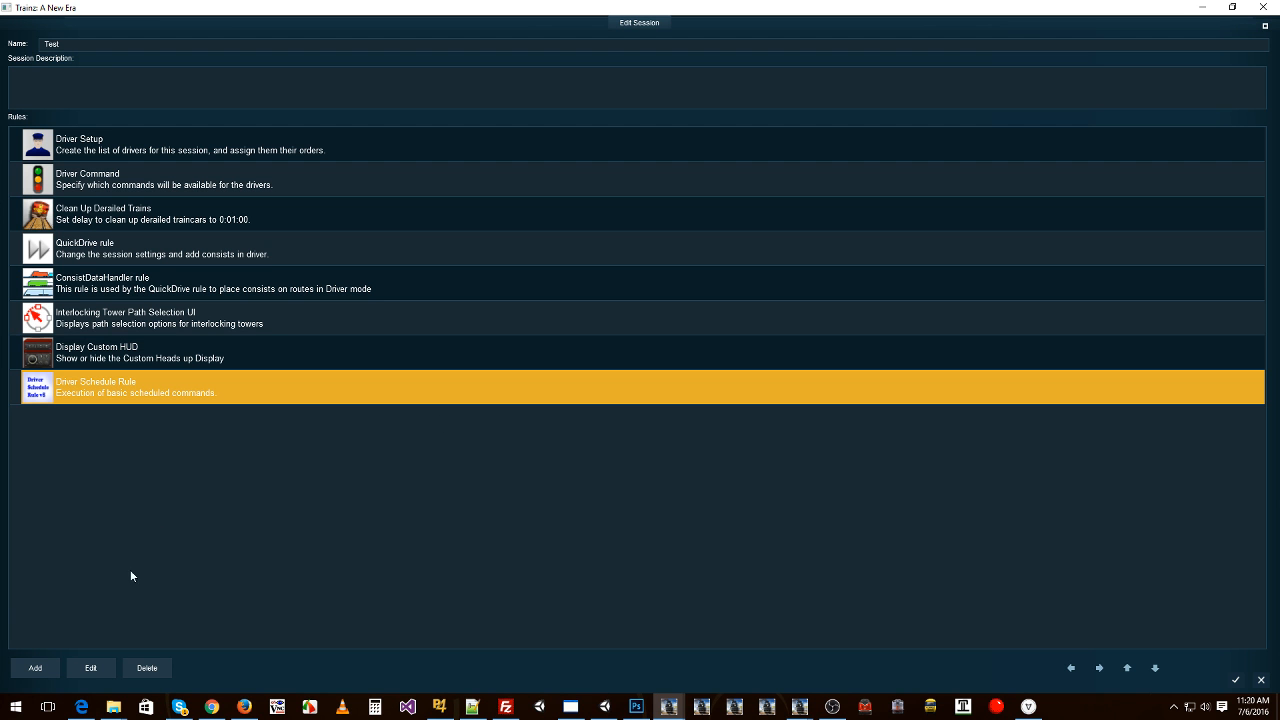
Check the commands offered in the Driver Schedule Rule and delete that rule from the session
{"action": "left_click", "coordinate": [91, 668]}
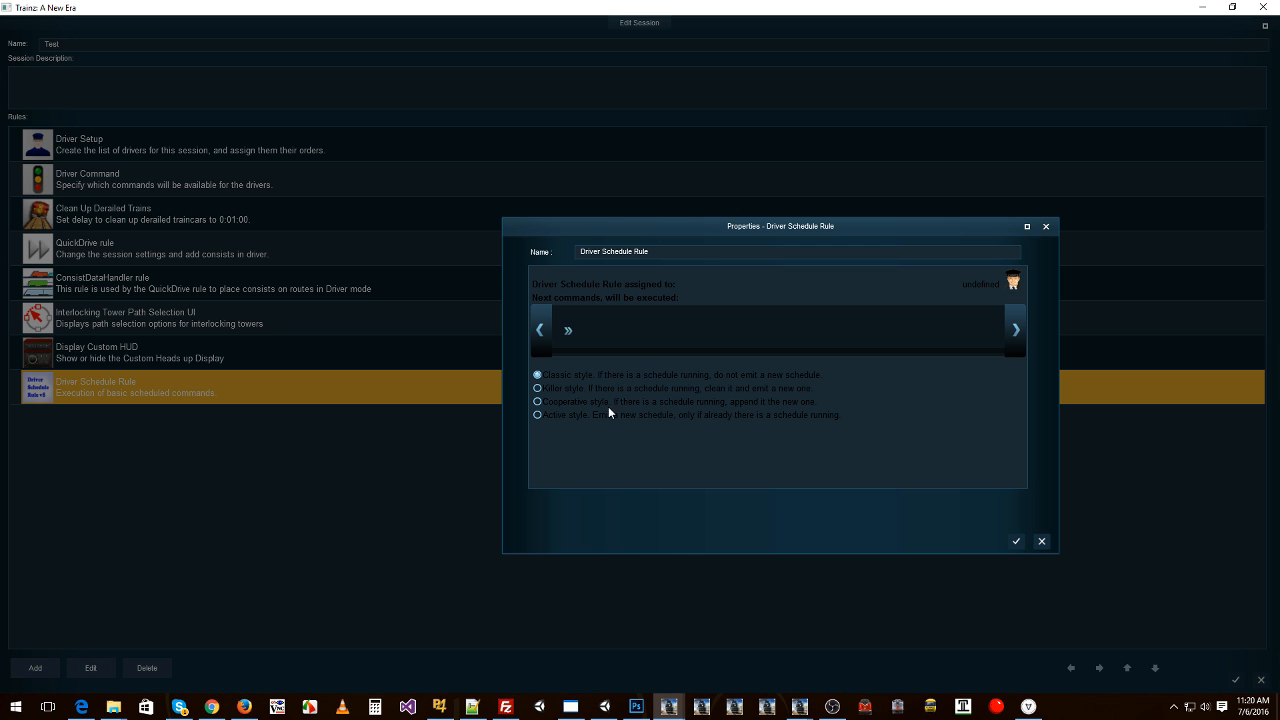
{"action": "left_click", "coordinate": [569, 330]}
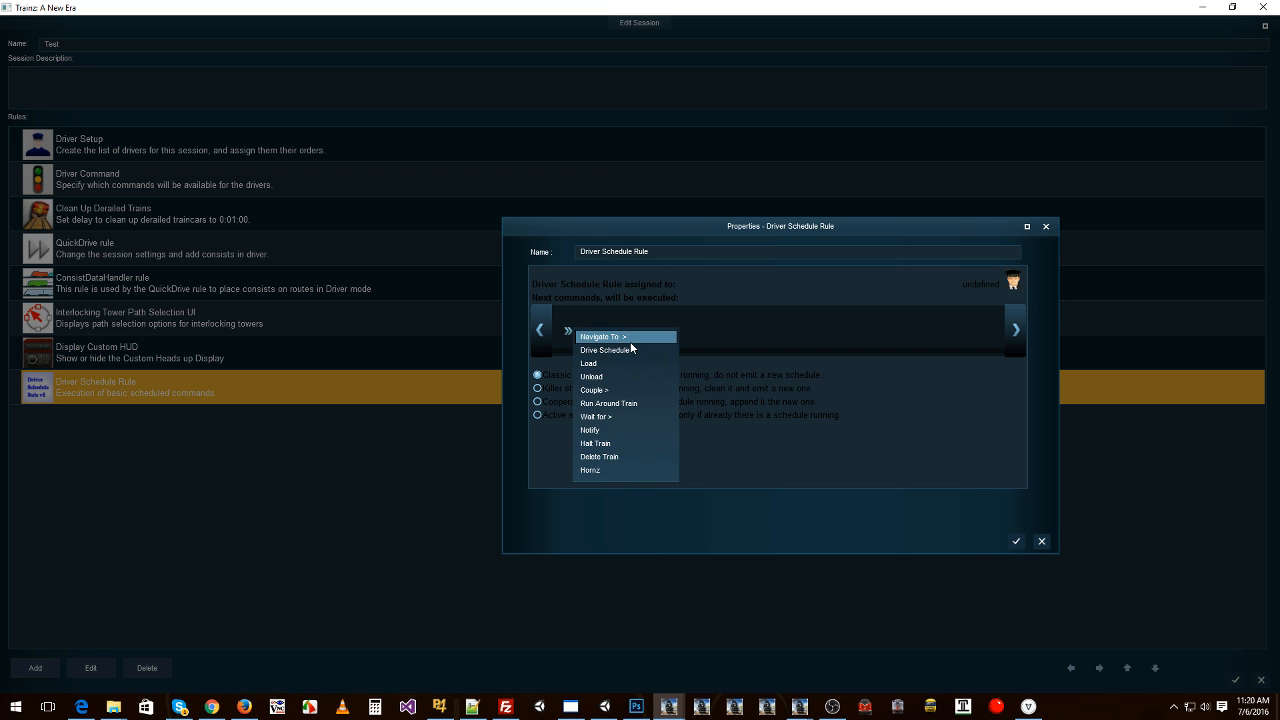
{"action": "left_click", "coordinate": [987, 498]}
{"action": "left_click", "coordinate": [1042, 542]}
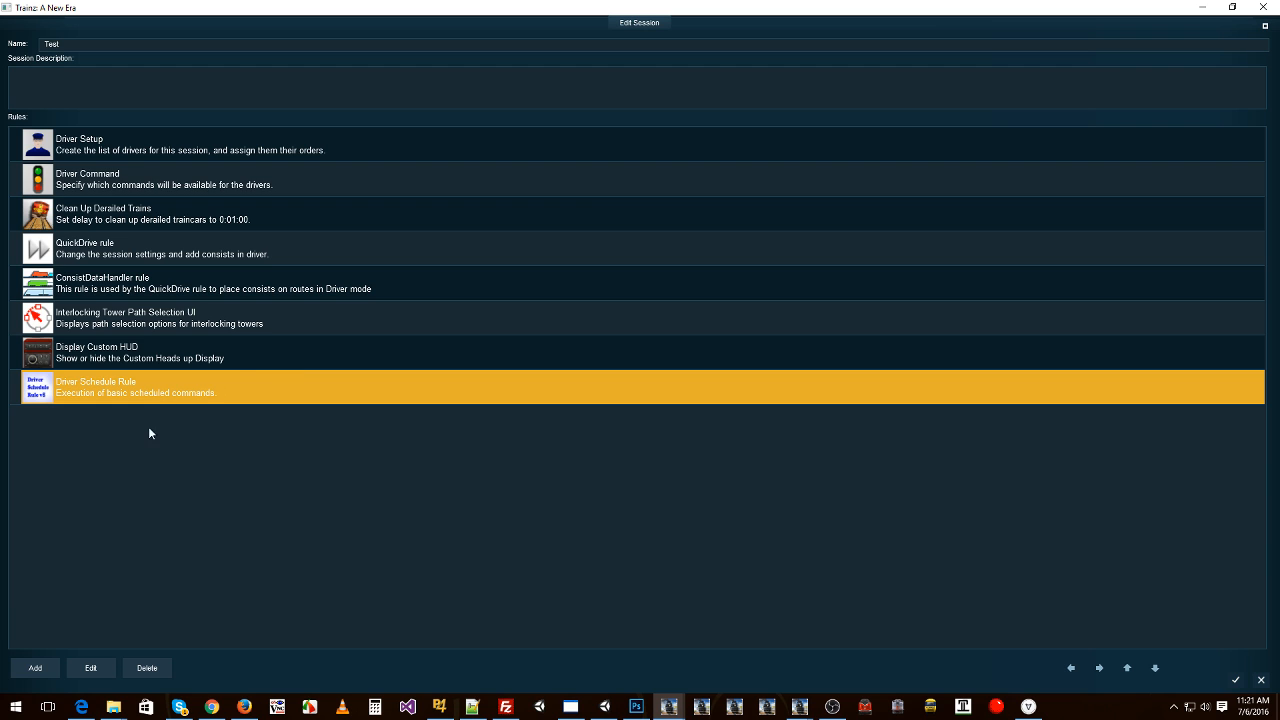
{"action": "left_click", "coordinate": [152, 670]}
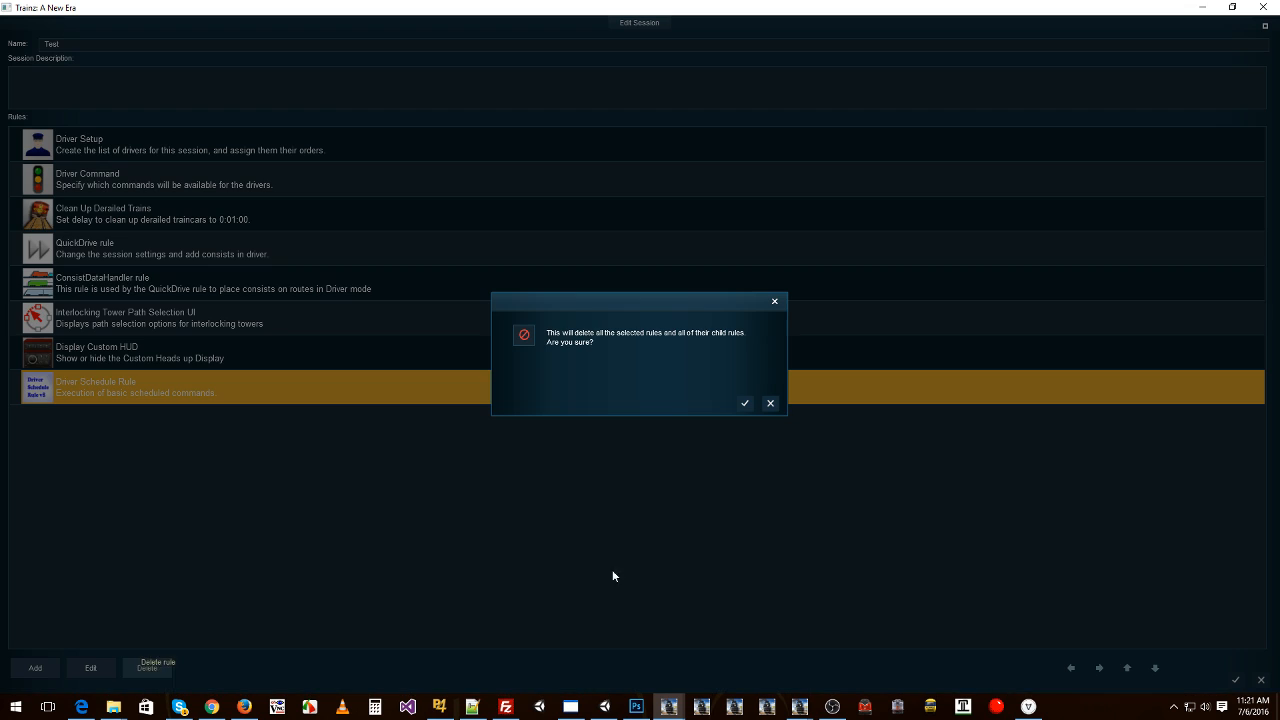
{"action": "left_click", "coordinate": [746, 403]}
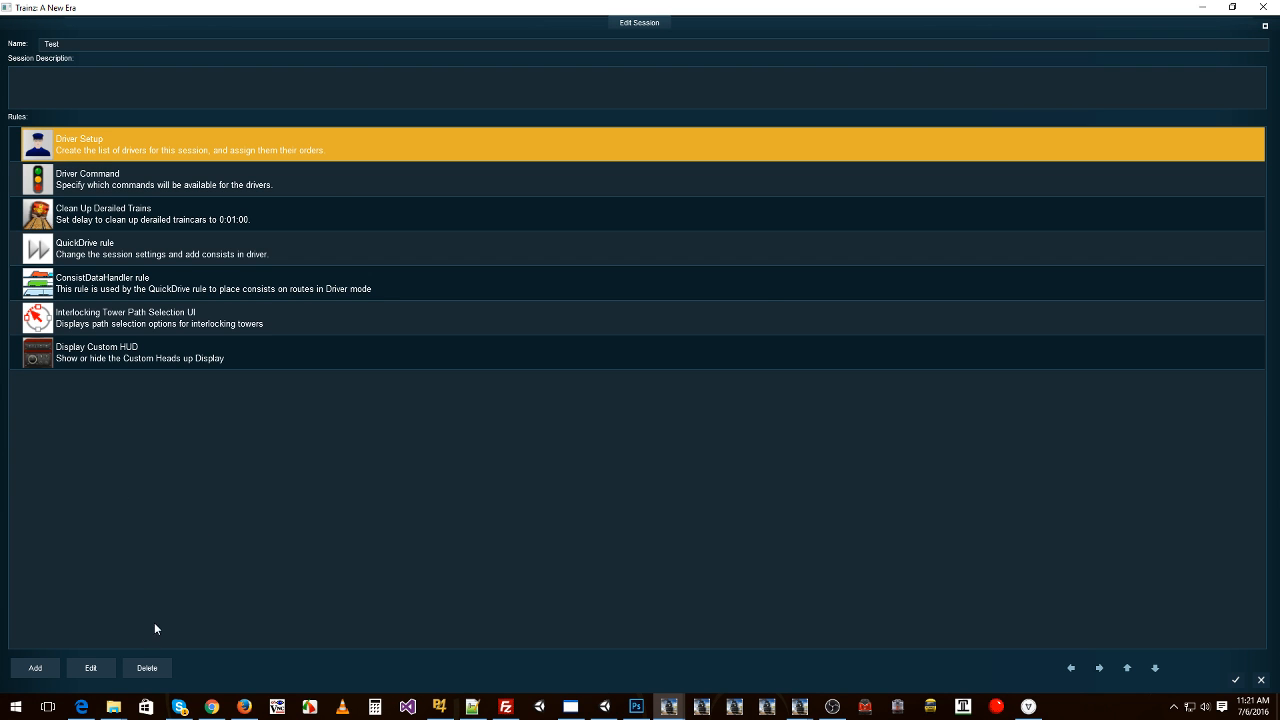
Review the three drivers and their vehicles in the Driver Setup rule, and save the session rules
{"action": "left_click", "coordinate": [92, 667]}
{"action": "scroll", "coordinate": [708, 375], "scroll_direction": "down", "scroll_amount": 3}
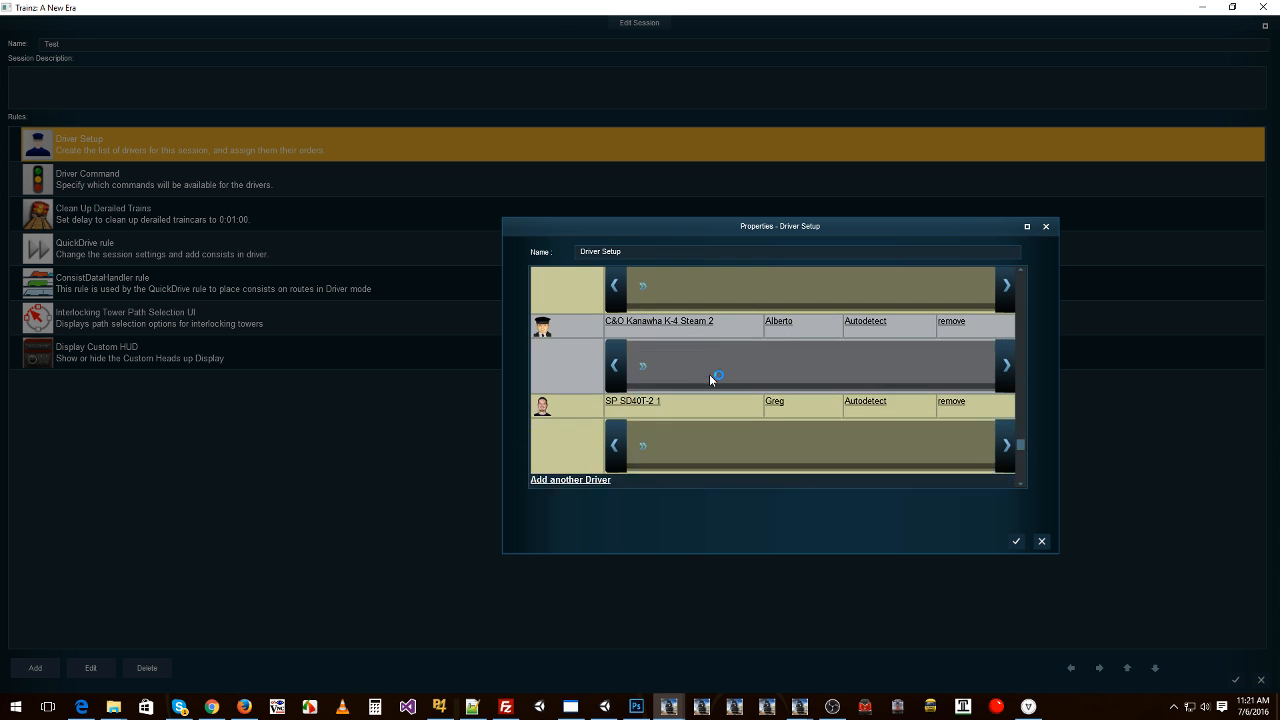
{"action": "scroll", "coordinate": [689, 387], "scroll_direction": "up", "scroll_amount": 3}
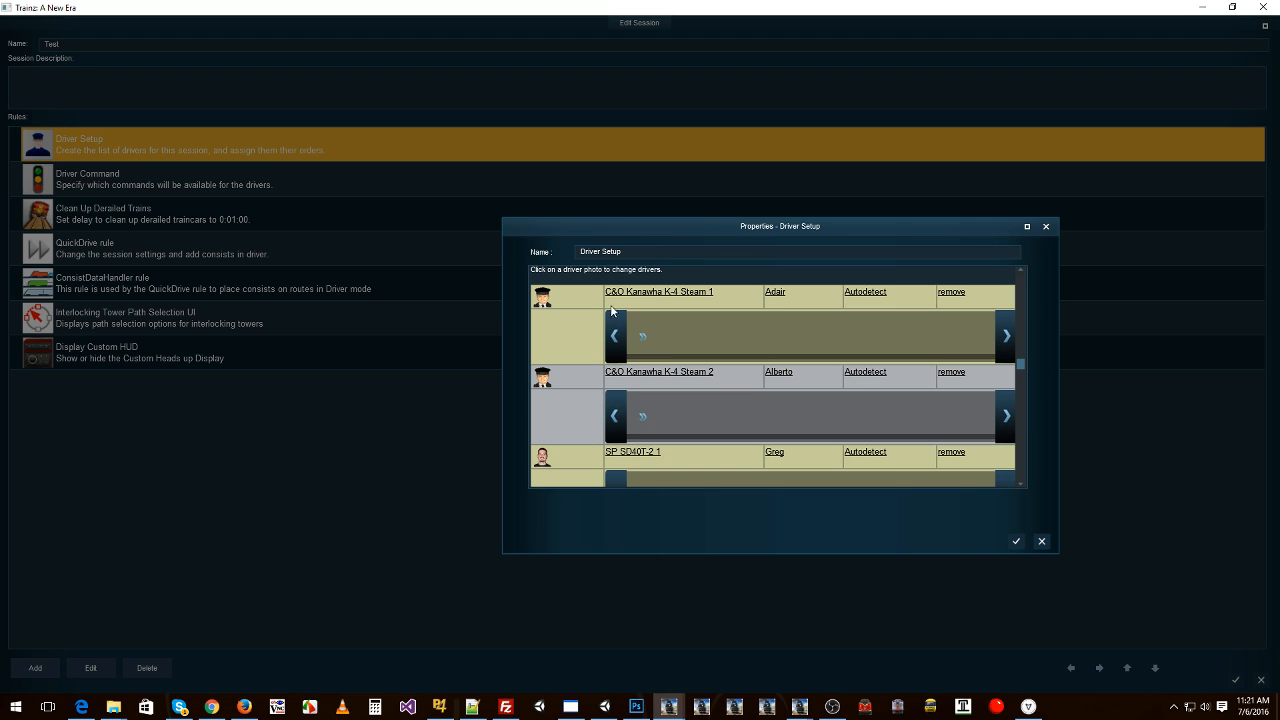
{"action": "scroll", "coordinate": [674, 385], "scroll_direction": "down", "scroll_amount": 3}
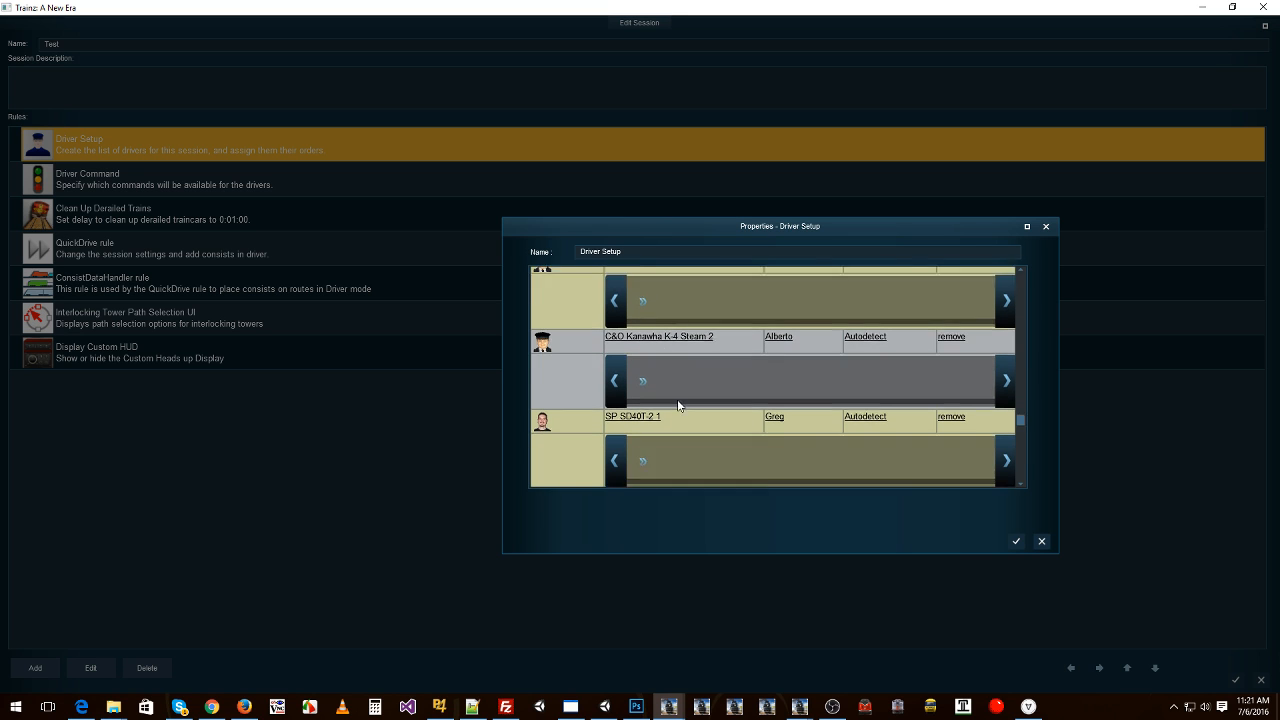
{"action": "scroll", "coordinate": [668, 394], "scroll_direction": "up", "scroll_amount": 1}
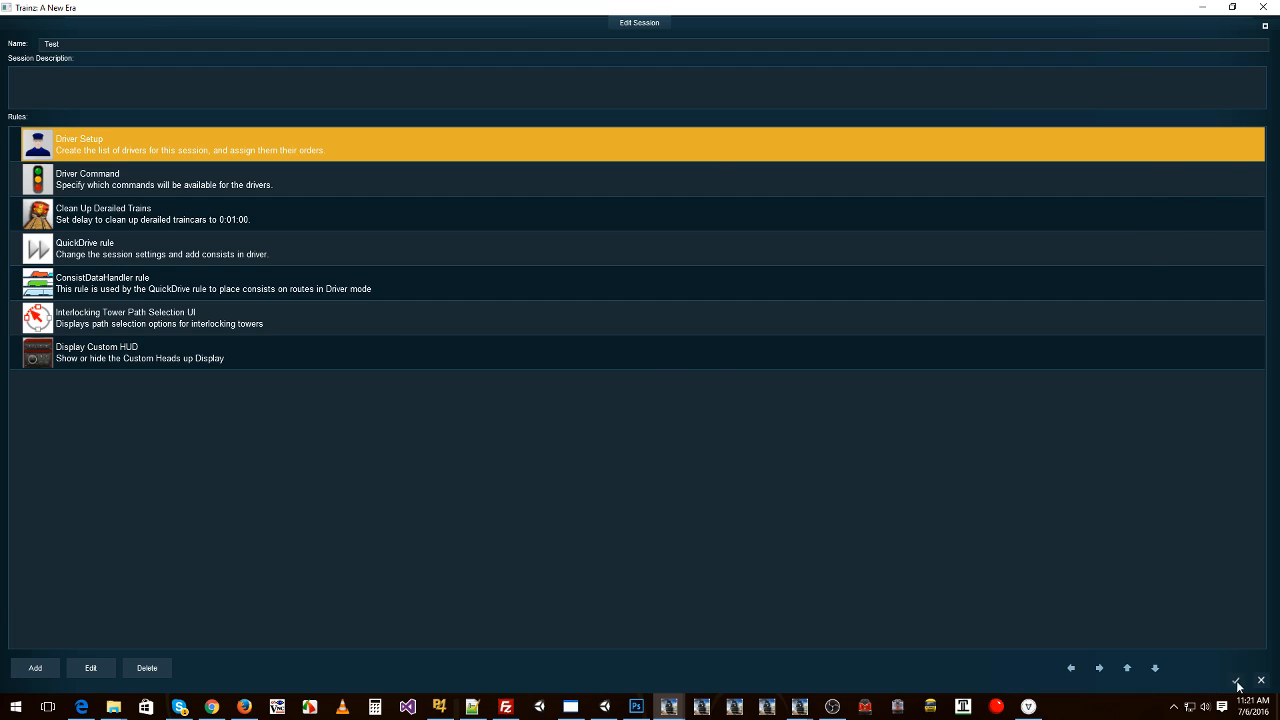
{"action": "left_click", "coordinate": [1236, 680]}
Examine the tracks and junctions between the turntable and the river bridge at the end of the yard
{"action": "scroll", "coordinate": [941, 388], "scroll_direction": "down", "scroll_amount": 6}
{"action": "right_click", "coordinate": [938, 398]}
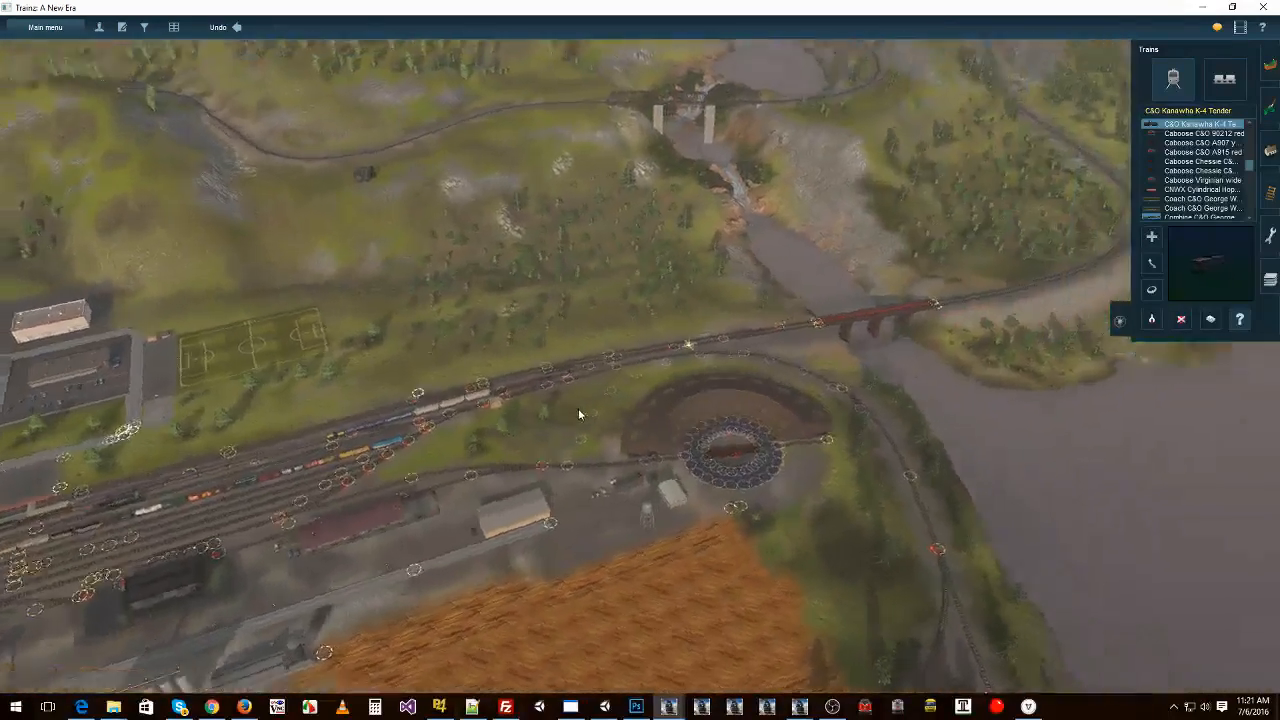
{"action": "scroll", "coordinate": [578, 408], "scroll_direction": "up", "scroll_amount": 6}
{"action": "right_click", "coordinate": [474, 360]}
{"action": "right_click_drag", "start_coordinate": [447, 338], "coordinate": [552, 512]}
{"action": "right_click", "coordinate": [553, 517]}
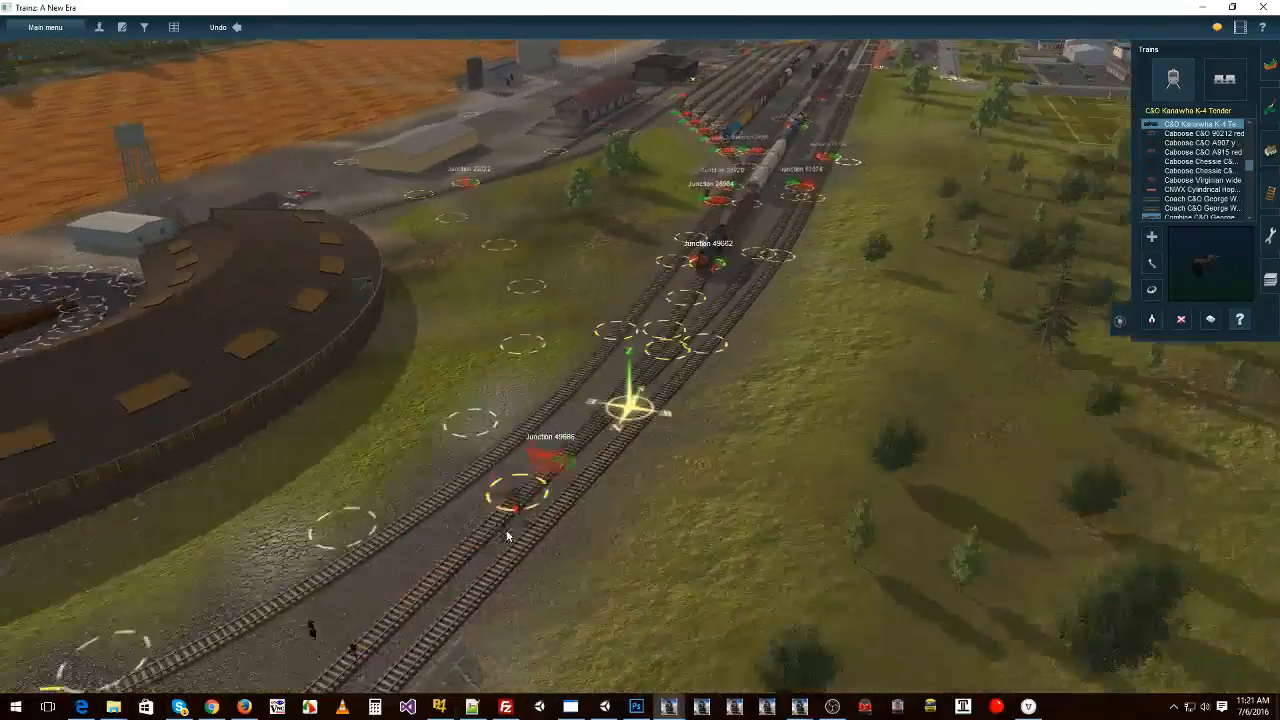
{"action": "right_click", "coordinate": [519, 506]}
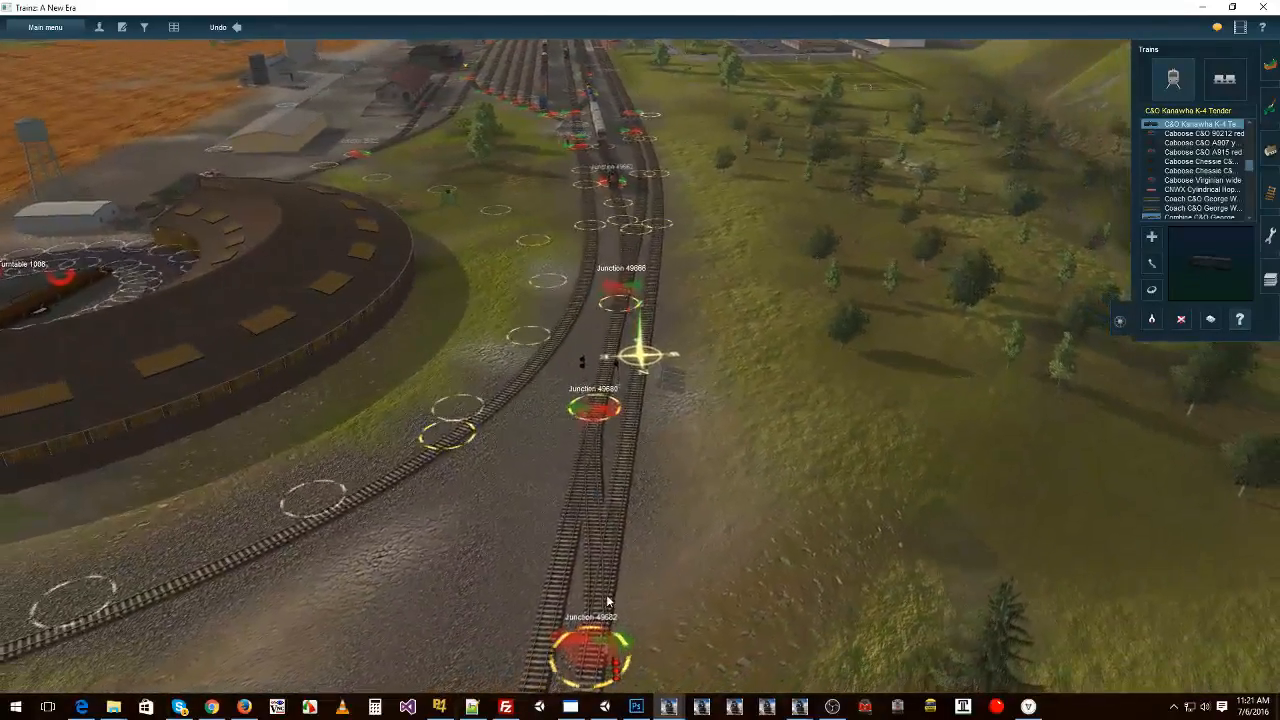
{"action": "right_click", "coordinate": [606, 602]}
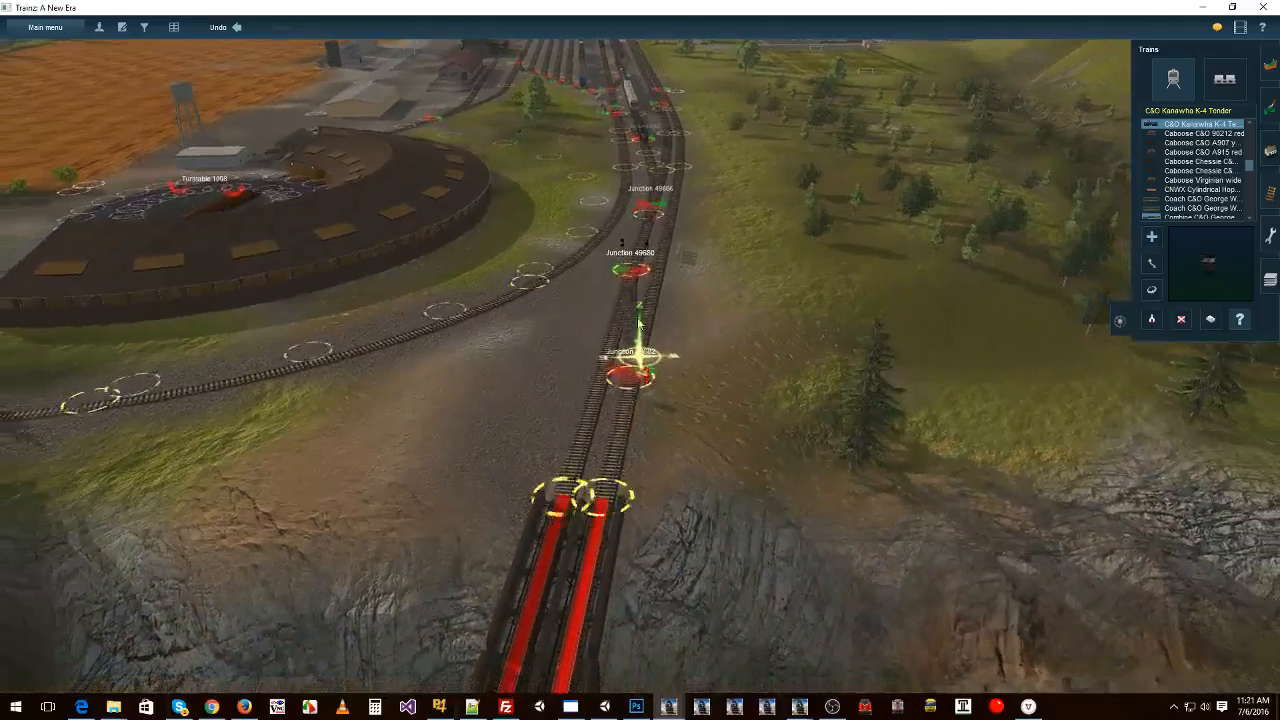
Follow the yard tracks past the parked freight trains and the station towards the opposite end of the yard
{"action": "right_click", "coordinate": [647, 222]}
{"action": "right_click", "coordinate": [650, 185]}
{"action": "right_click", "coordinate": [605, 164]}
{"action": "right_click", "coordinate": [610, 164]}
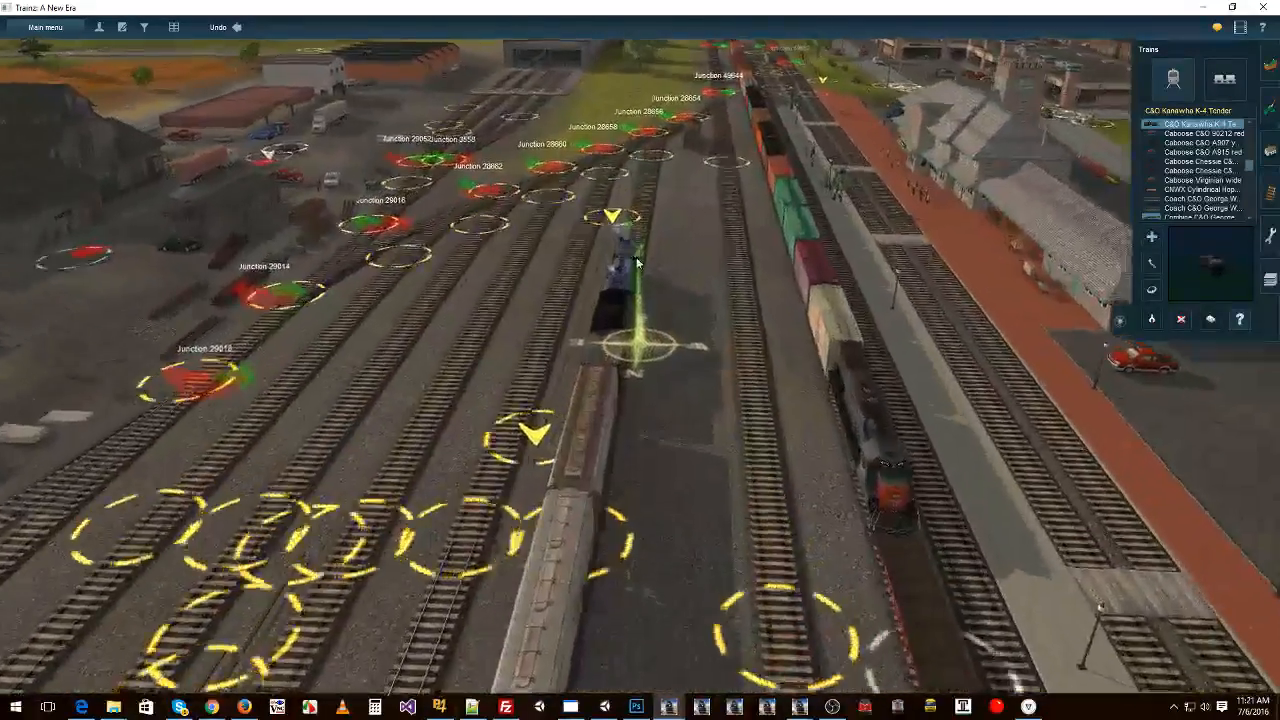
{"action": "right_click", "coordinate": [634, 238]}
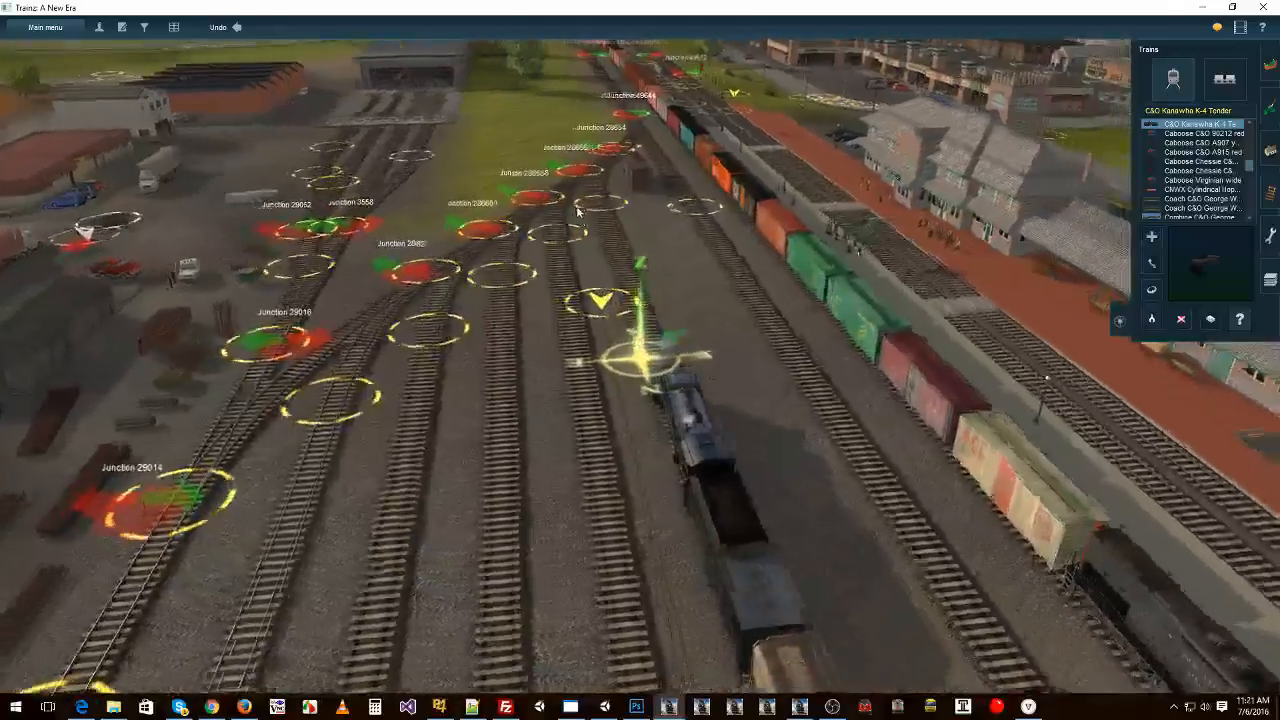
{"action": "right_click", "coordinate": [590, 172]}
{"action": "right_click", "coordinate": [621, 115]}
{"action": "right_click", "coordinate": [652, 132]}
Inspect the tracks around Junctions 61522, 49260 and 49258 beyond the far end of the yard
{"action": "right_click", "coordinate": [645, 278]}
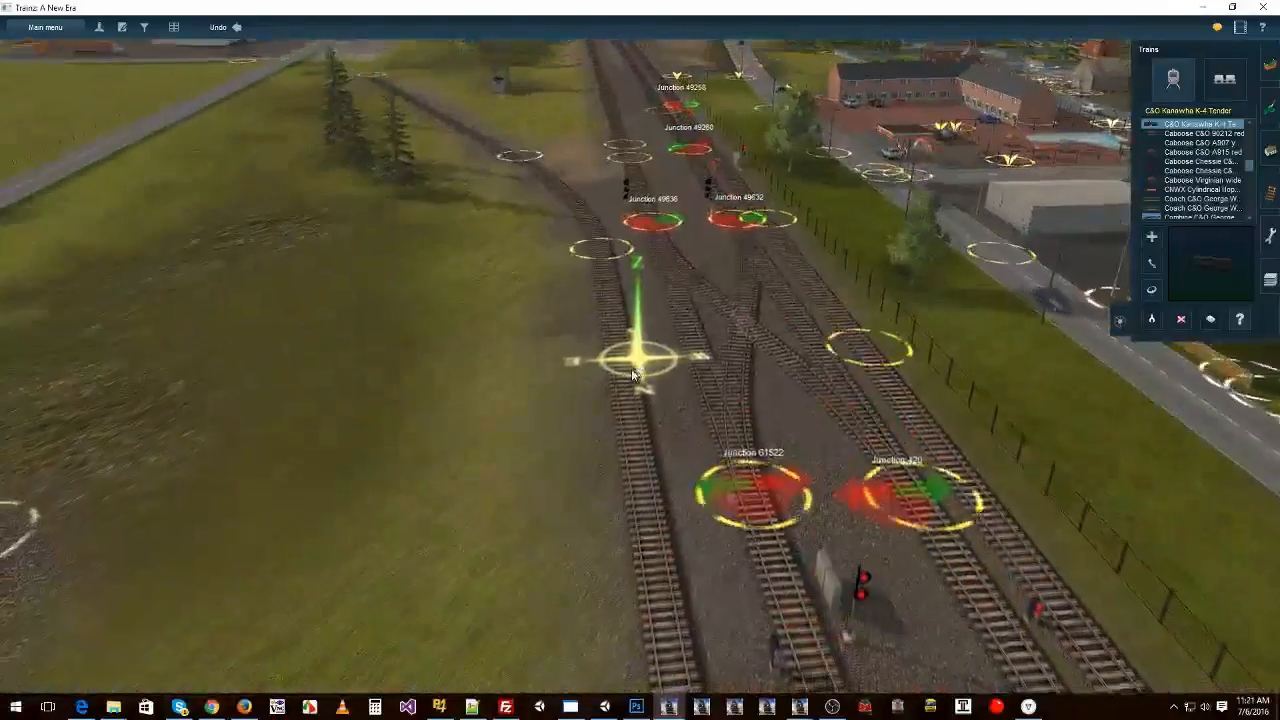
{"action": "right_click", "coordinate": [612, 192]}
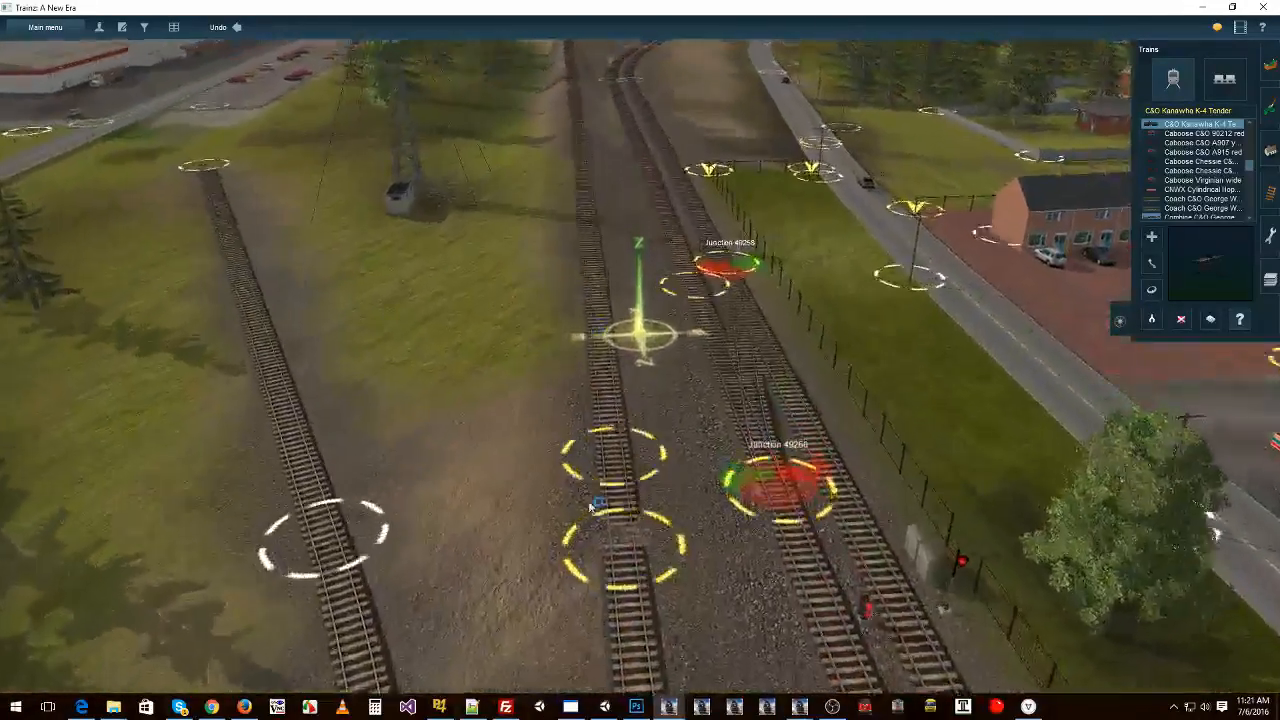
{"action": "right_click", "coordinate": [598, 604]}
{"action": "right_click", "coordinate": [606, 594]}
{"action": "right_click", "coordinate": [621, 487]}
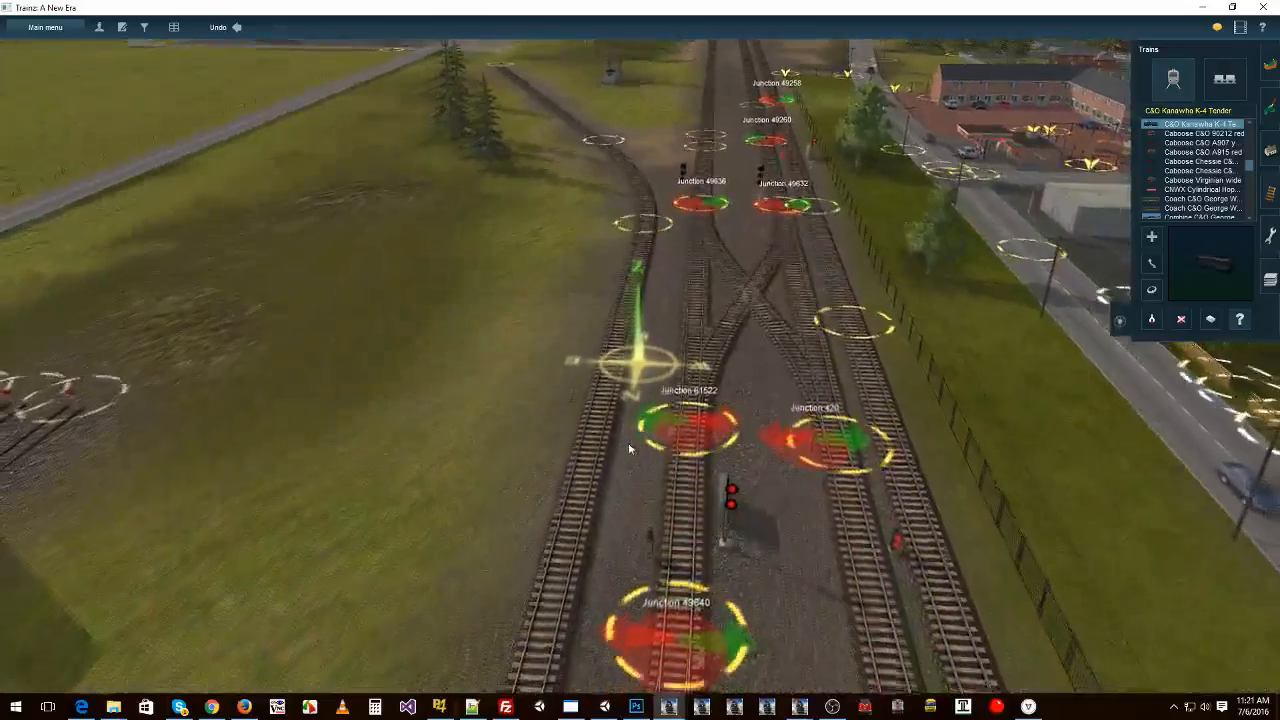
{"action": "right_click", "coordinate": [708, 105]}
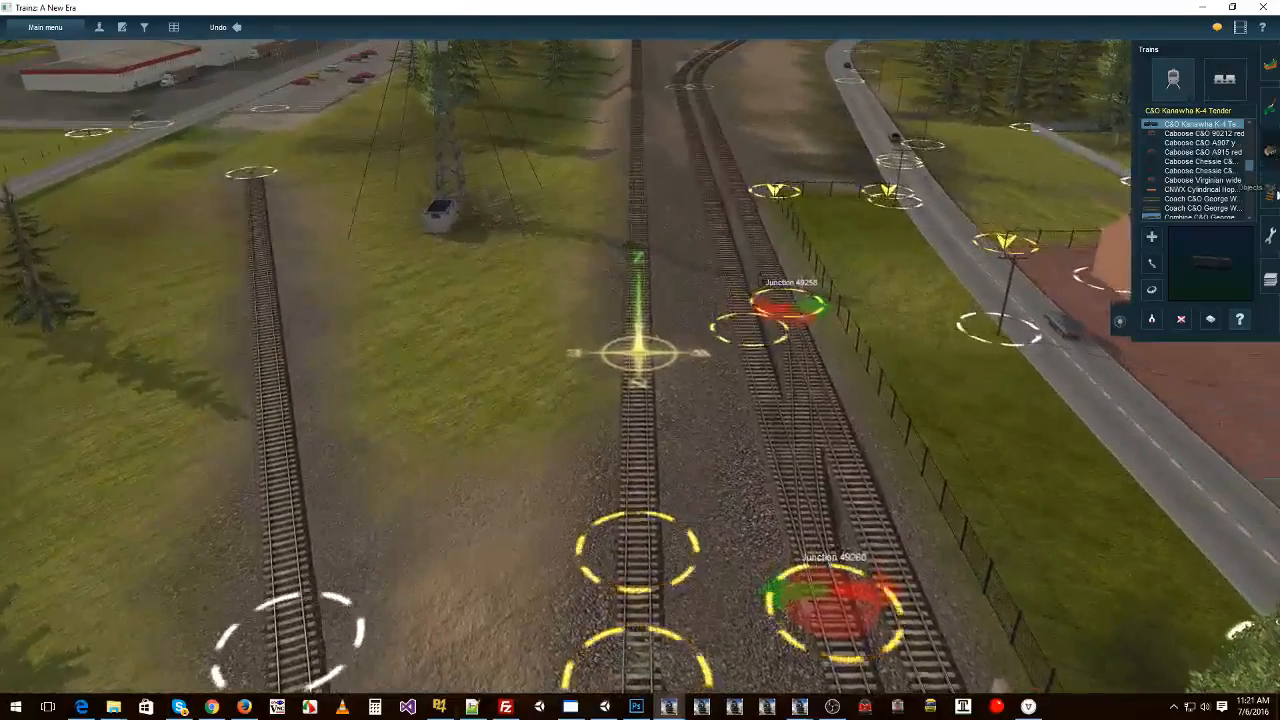
Place a track marker named TM1 on the single track beside Junctions 49258 and 49260
{"action": "left_click", "coordinate": [1271, 193]}
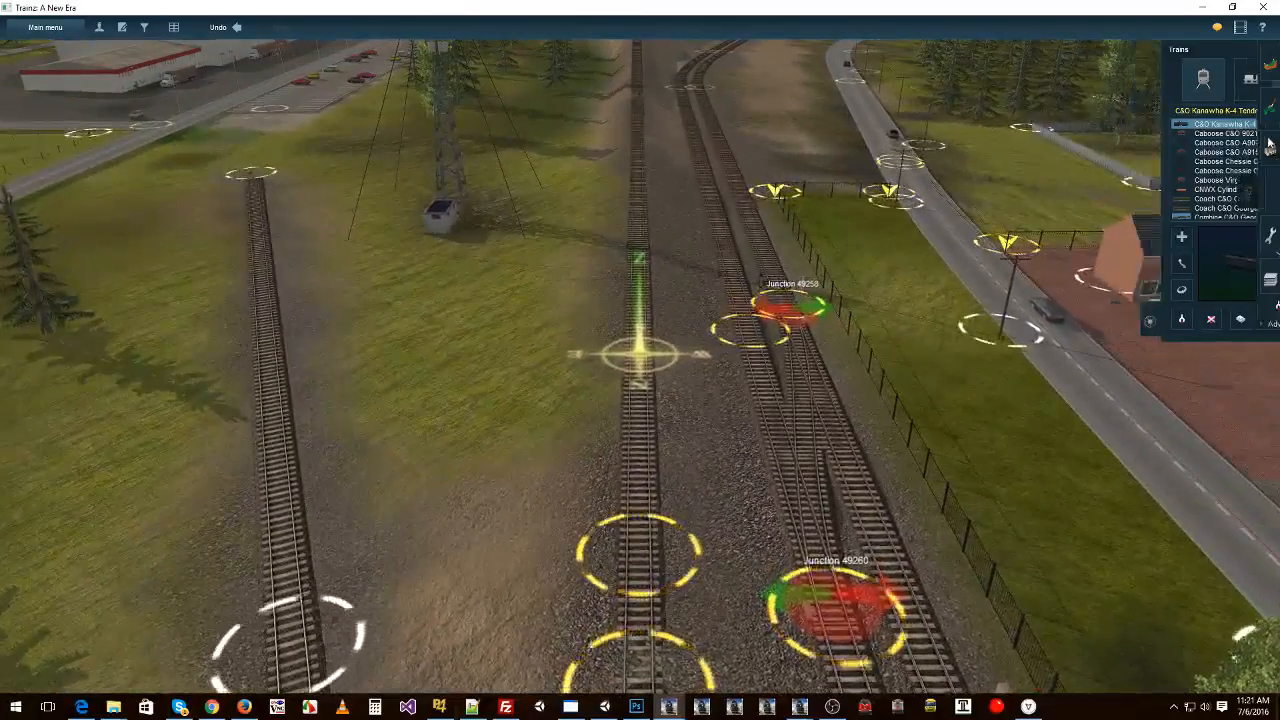
{"action": "left_click", "coordinate": [654, 364]}
{"action": "left_click_drag", "start_coordinate": [697, 251], "coordinate": [348, 235]}
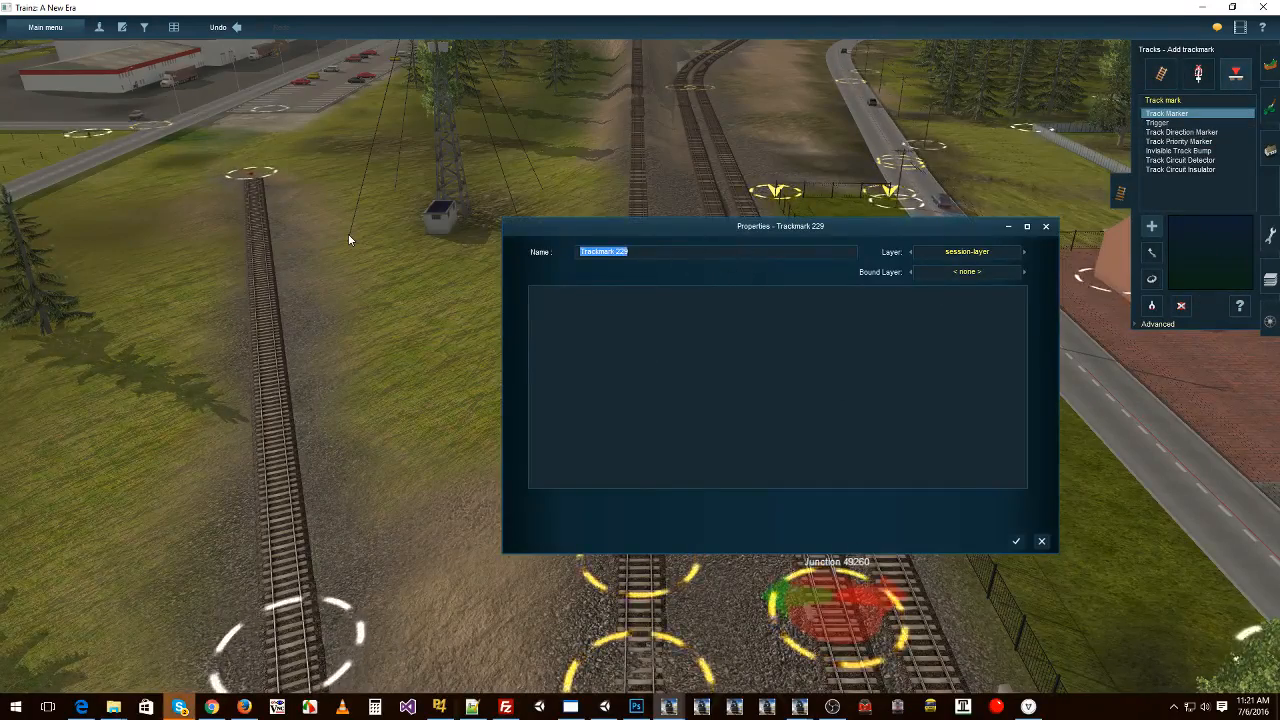
{"action": "type", "text": "TM1"}
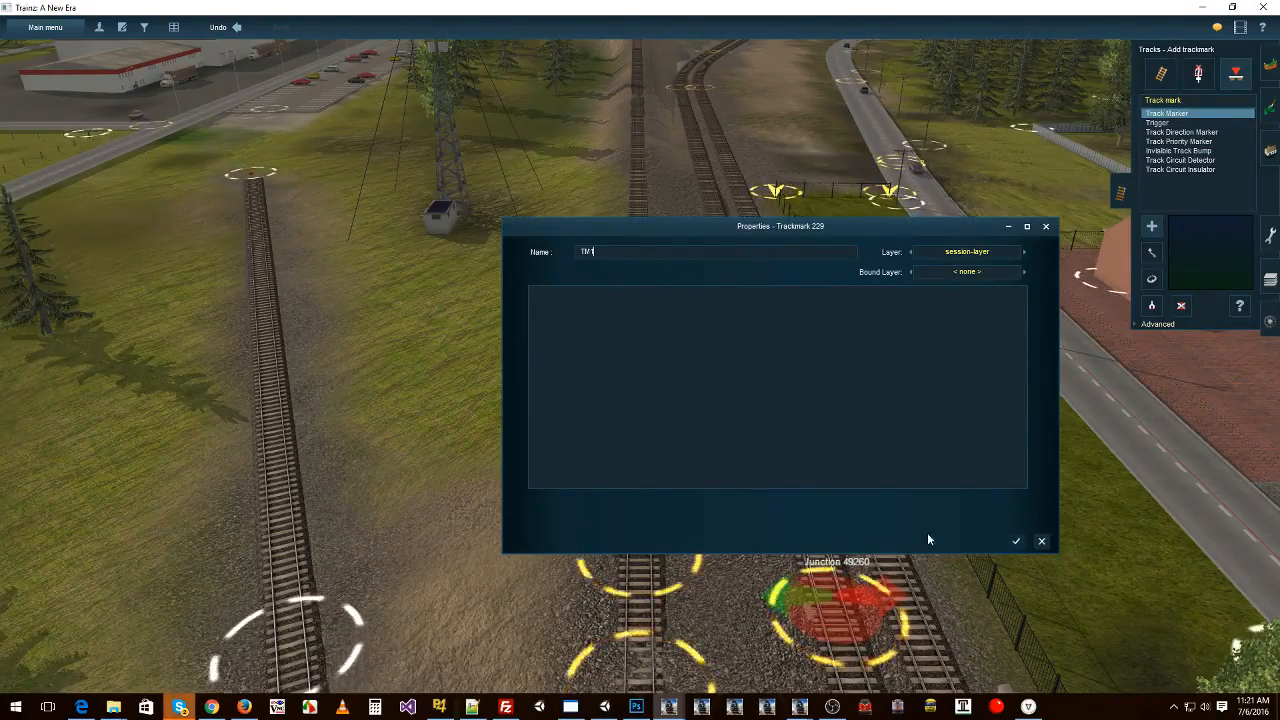
{"action": "left_click", "coordinate": [1016, 541]}
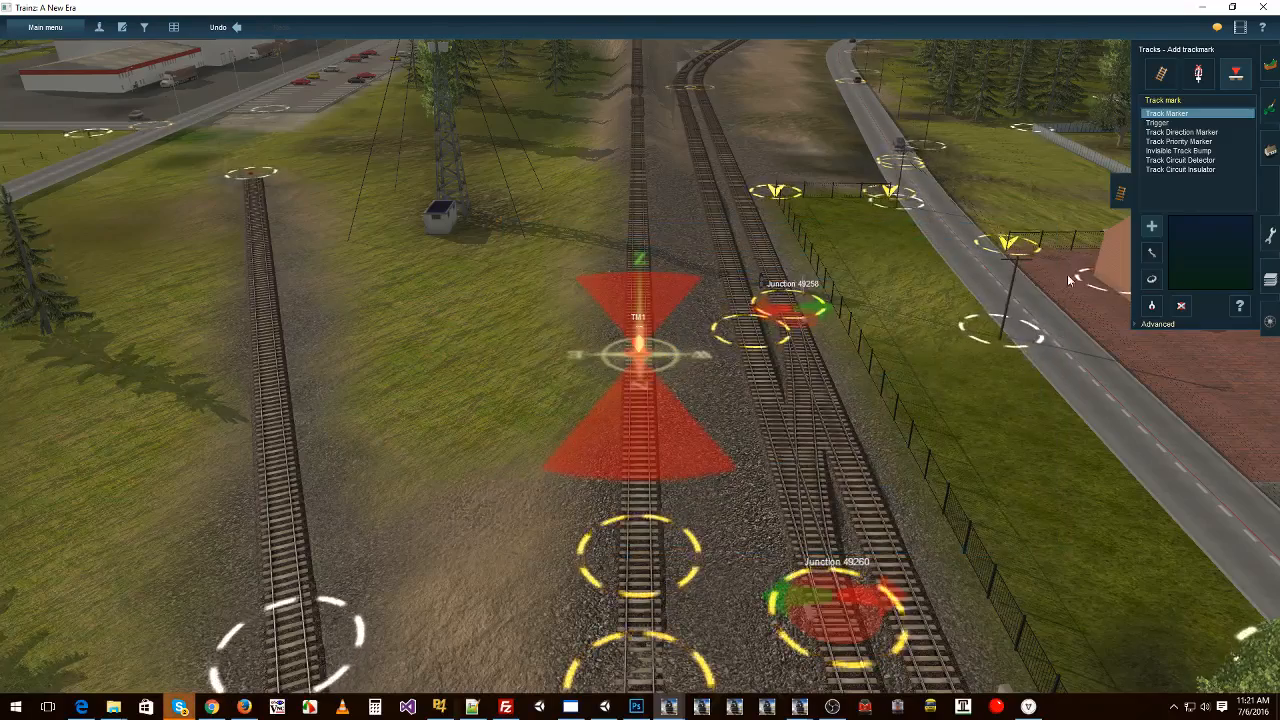
Inspect the track around the TM1 marker and follow the line past Junction 49252 to the industrial plant's covered loading track
{"action": "scroll", "coordinate": [660, 355], "scroll_direction": "up", "scroll_amount": 4}
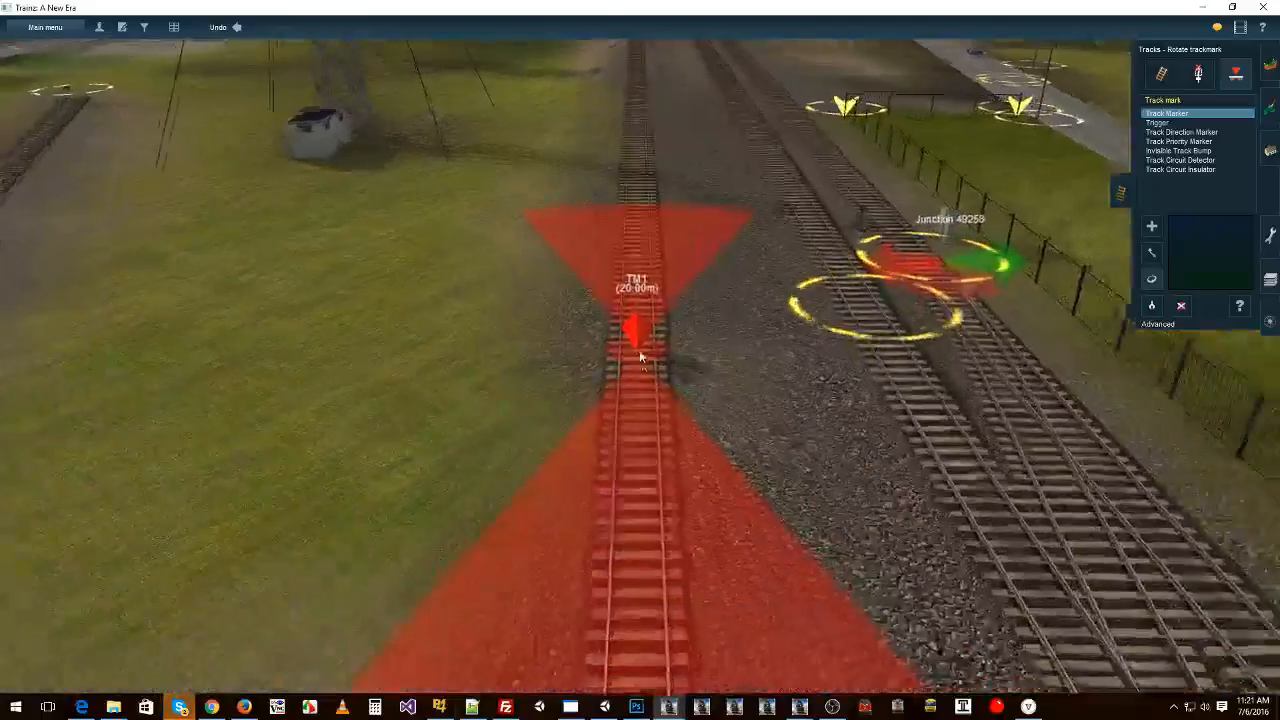
{"action": "scroll", "coordinate": [692, 416], "scroll_direction": "down", "scroll_amount": 5}
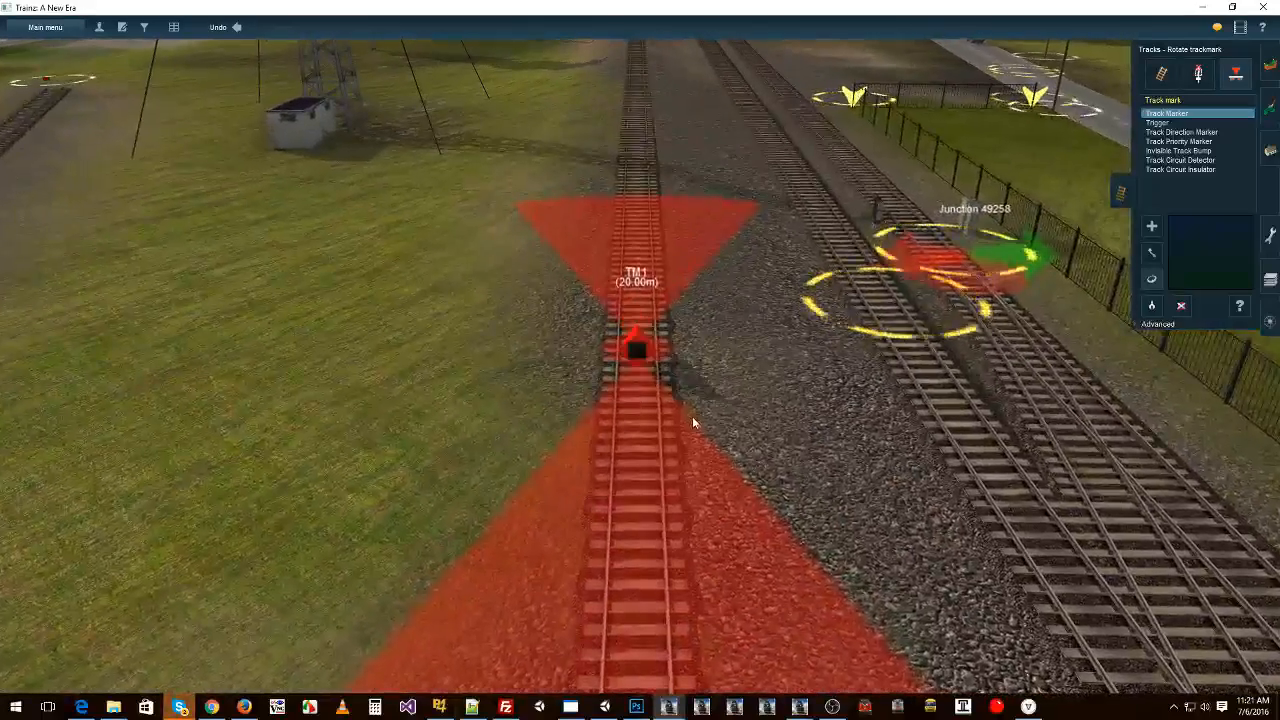
{"action": "key", "text": "Right"}
{"action": "right_click", "coordinate": [686, 403]}
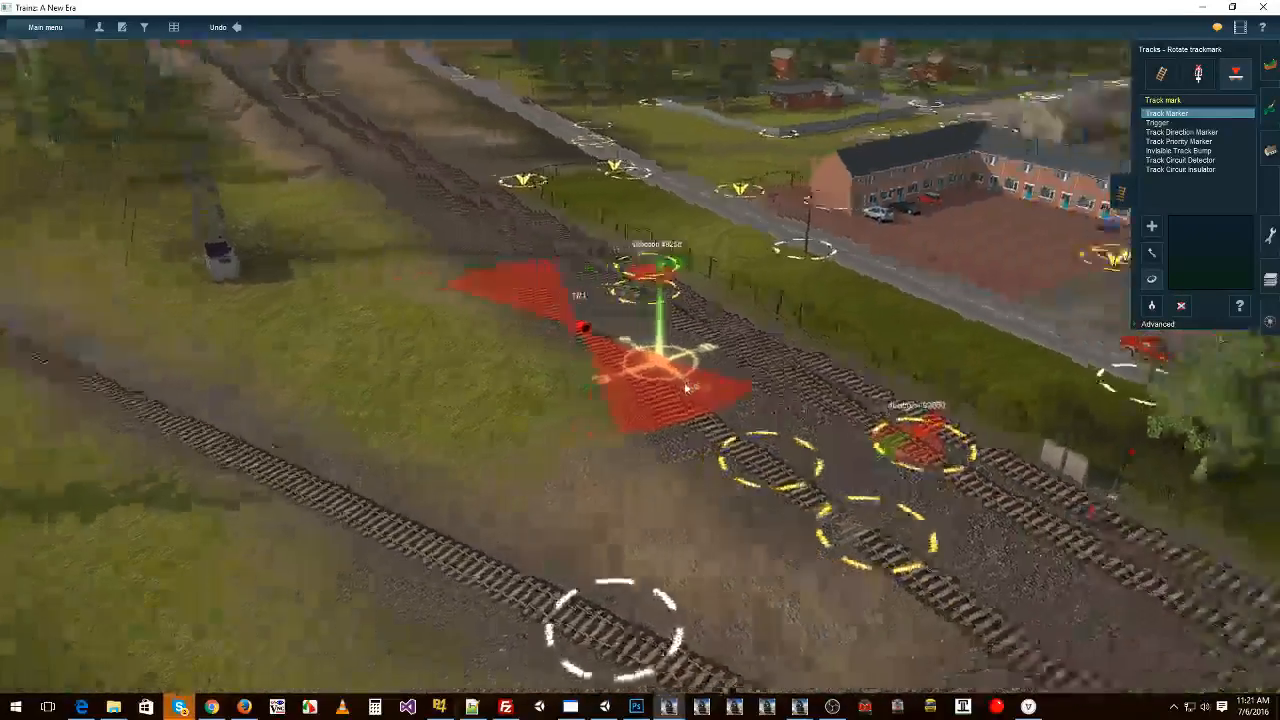
{"action": "key", "text": "Left"}
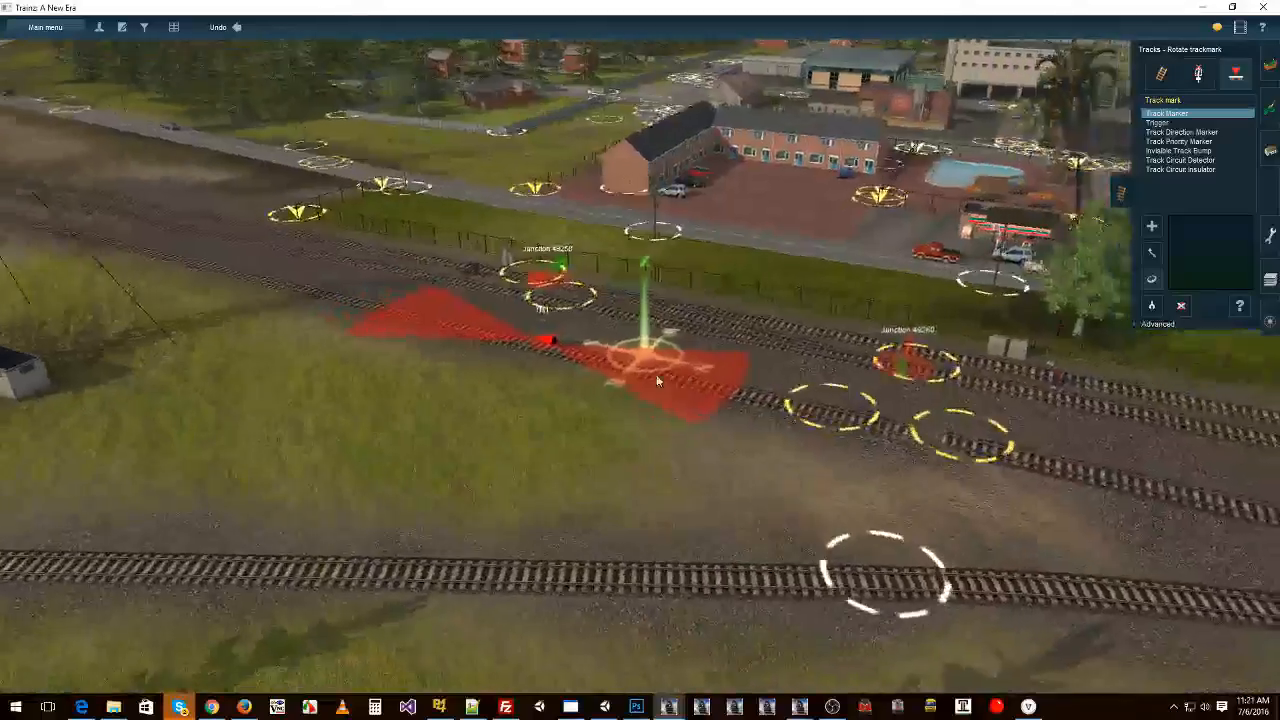
{"action": "scroll", "coordinate": [650, 370], "scroll_direction": "down", "scroll_amount": 4}
{"action": "key", "text": "Right"}
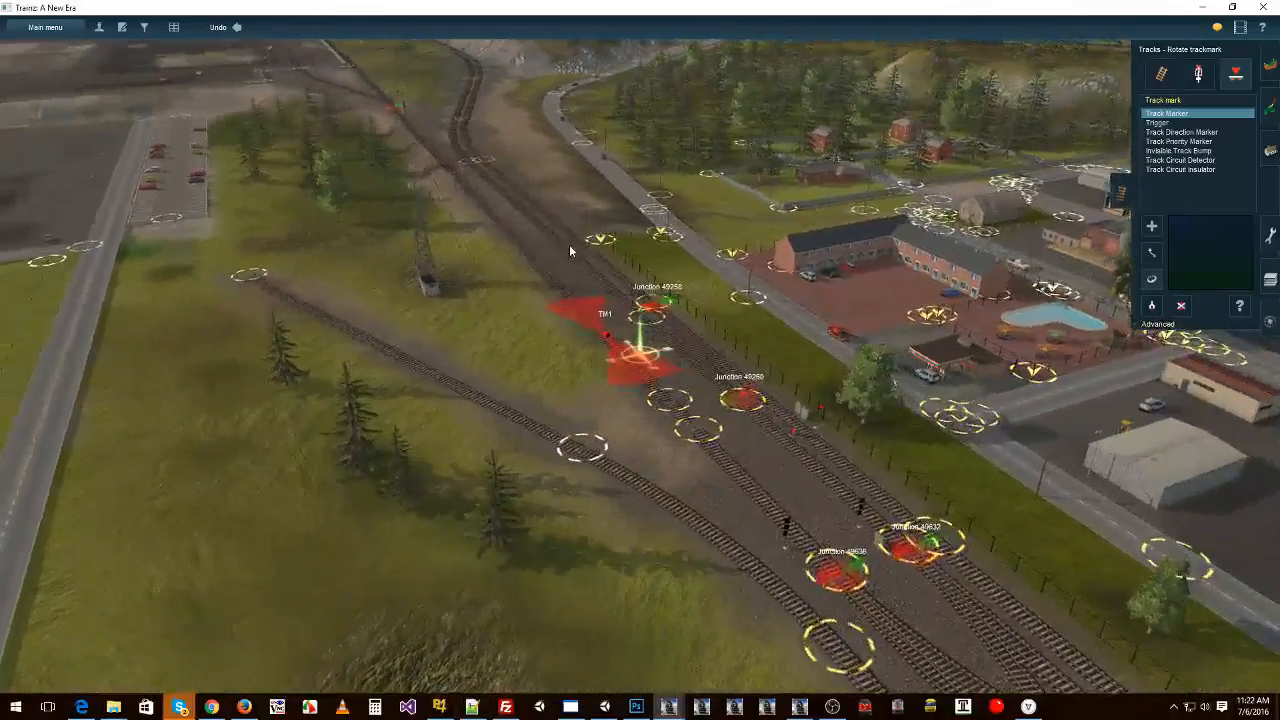
{"action": "right_click", "coordinate": [481, 146]}
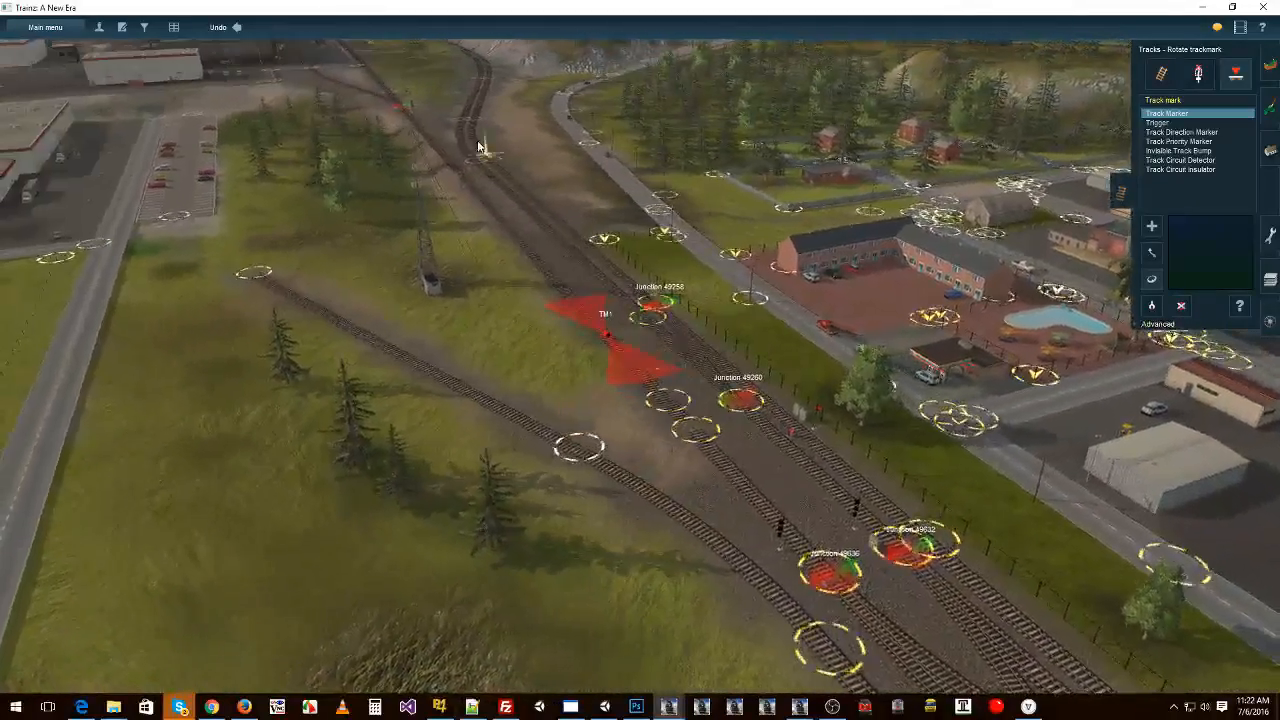
{"action": "right_click", "coordinate": [558, 134]}
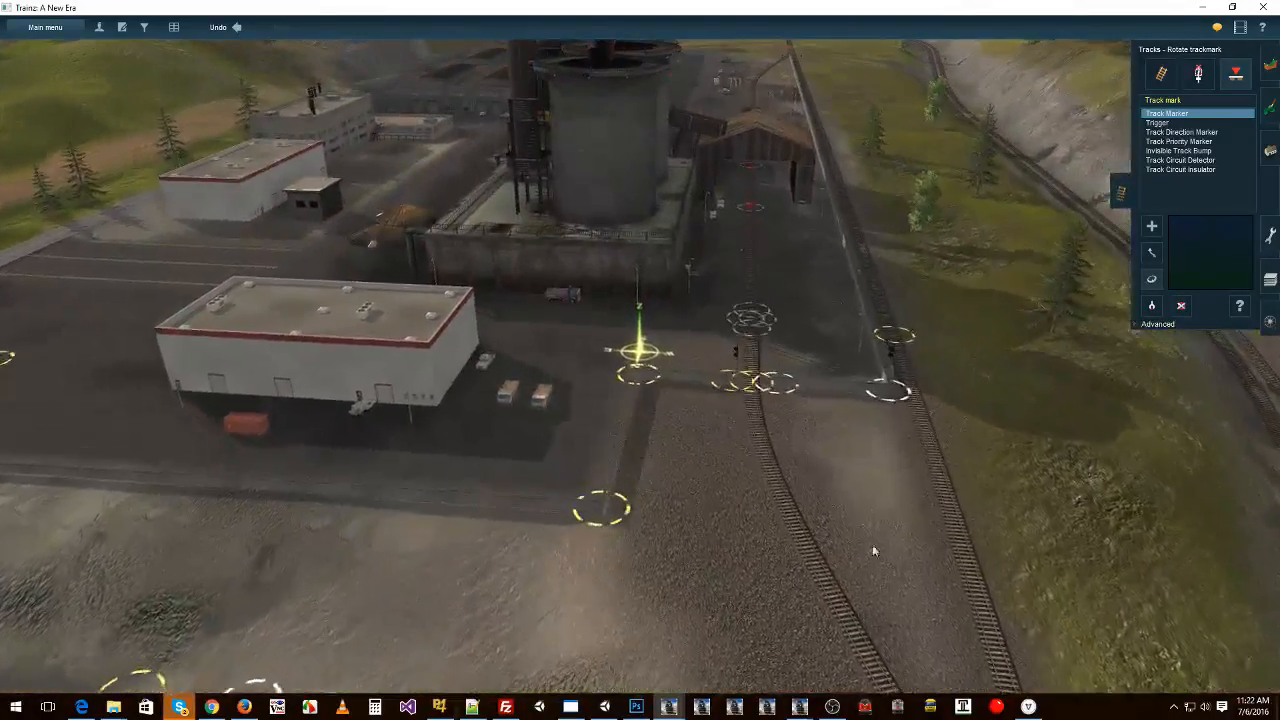
{"action": "right_click", "coordinate": [872, 544]}
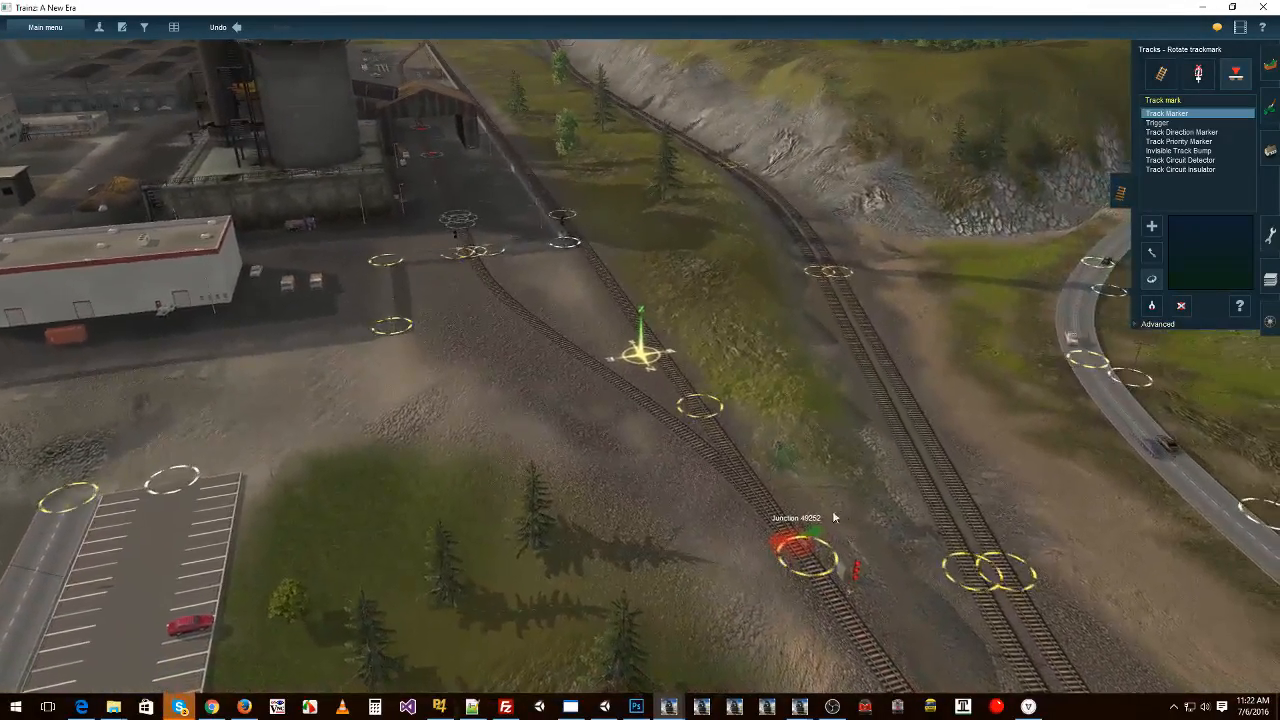
{"action": "right_click", "coordinate": [508, 312]}
{"action": "right_click", "coordinate": [588, 256]}
{"action": "right_click", "coordinate": [583, 262]}
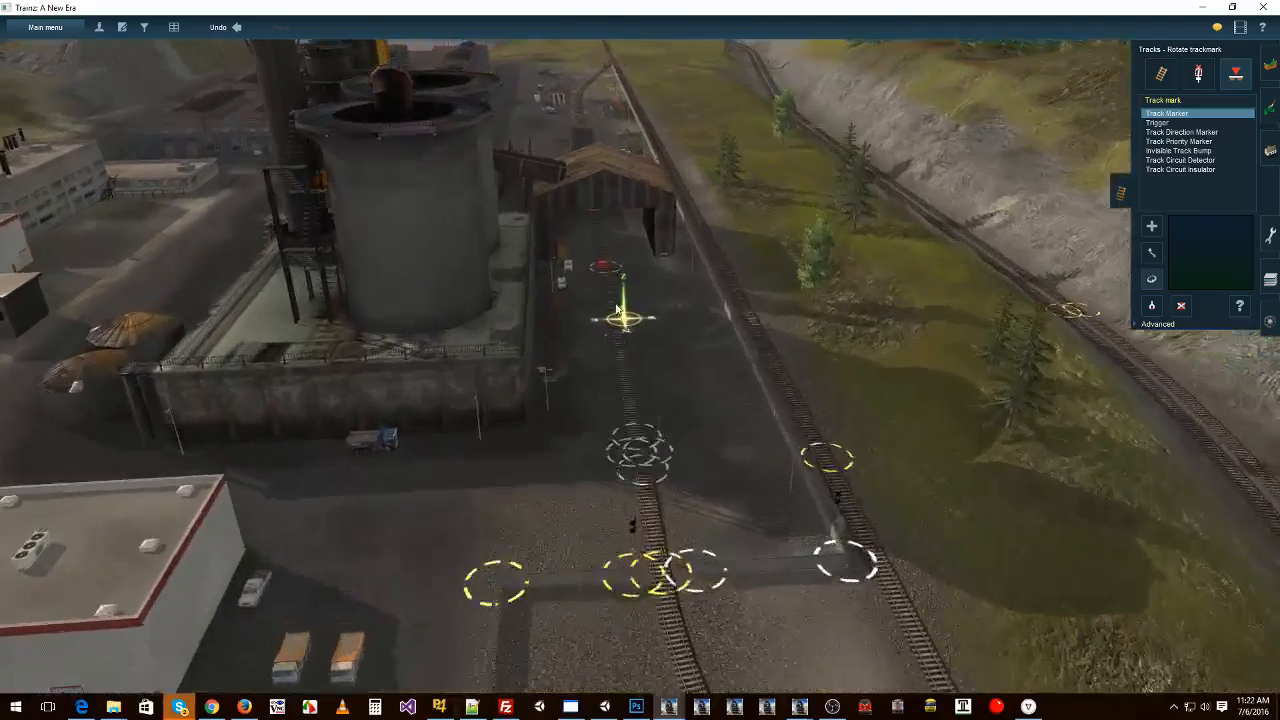
Turn on industry name labels on the route map over the plant with the rail sidings
{"action": "scroll", "coordinate": [636, 303], "scroll_direction": "down", "scroll_amount": 5}
{"action": "key", "text": "m"}
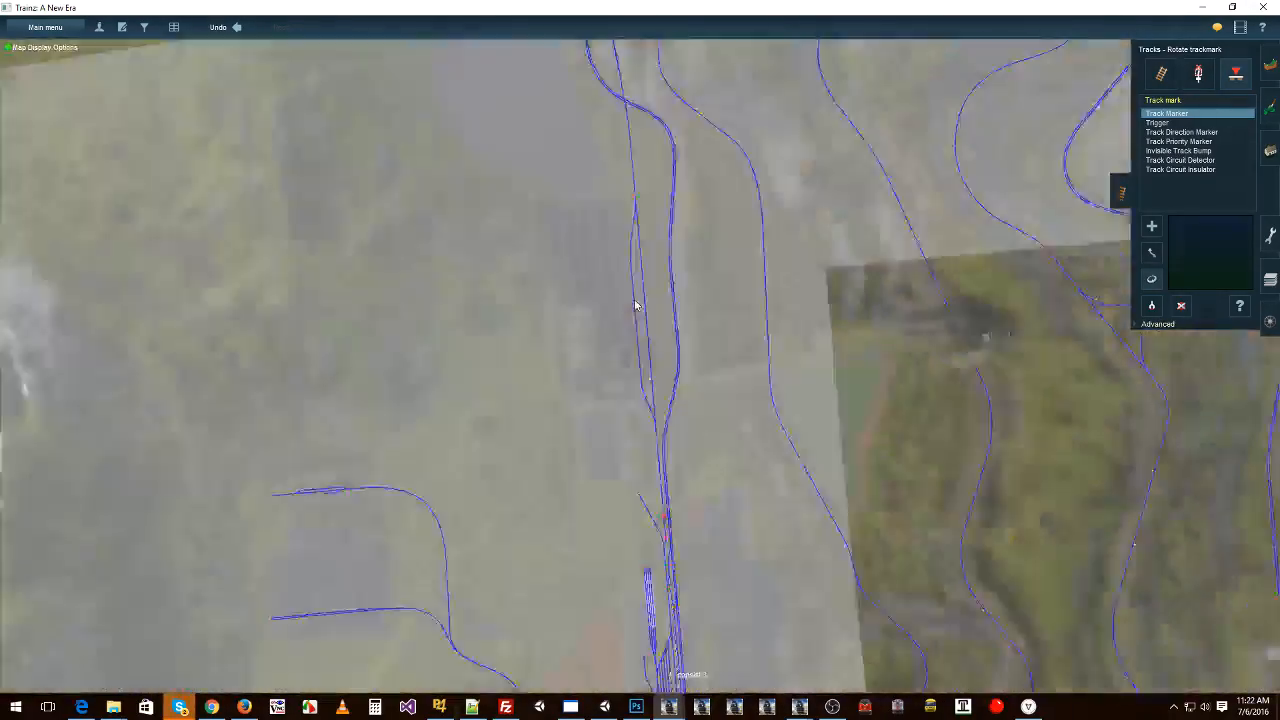
{"action": "scroll", "coordinate": [665, 325], "scroll_direction": "down", "scroll_amount": 5}
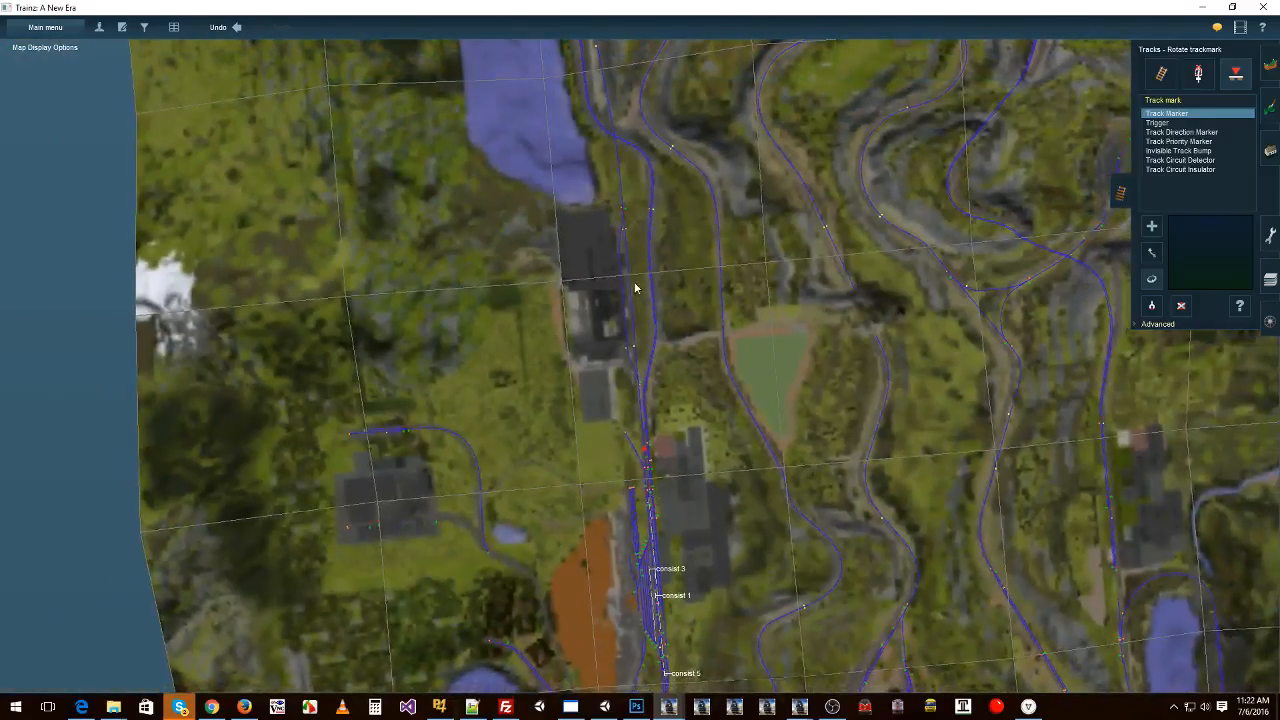
{"action": "right_click", "coordinate": [635, 288]}
{"action": "scroll", "coordinate": [635, 288], "scroll_direction": "up", "scroll_amount": 5}
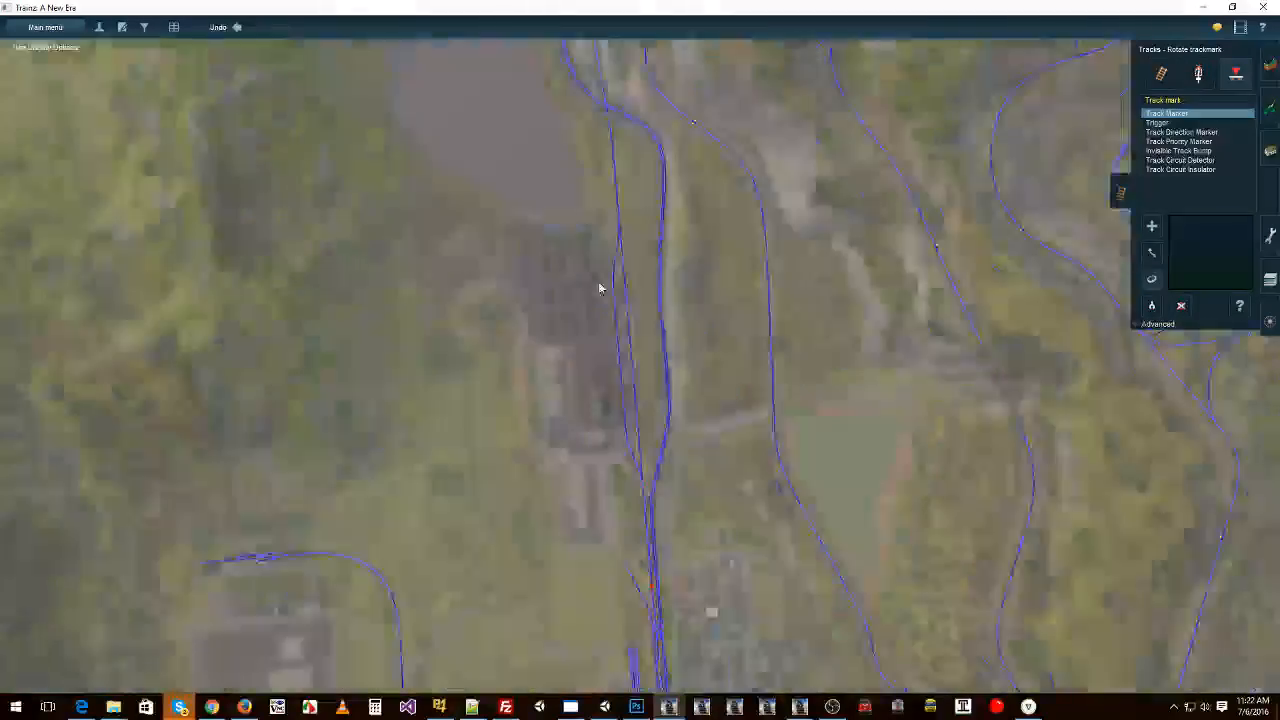
{"action": "left_click", "coordinate": [71, 50]}
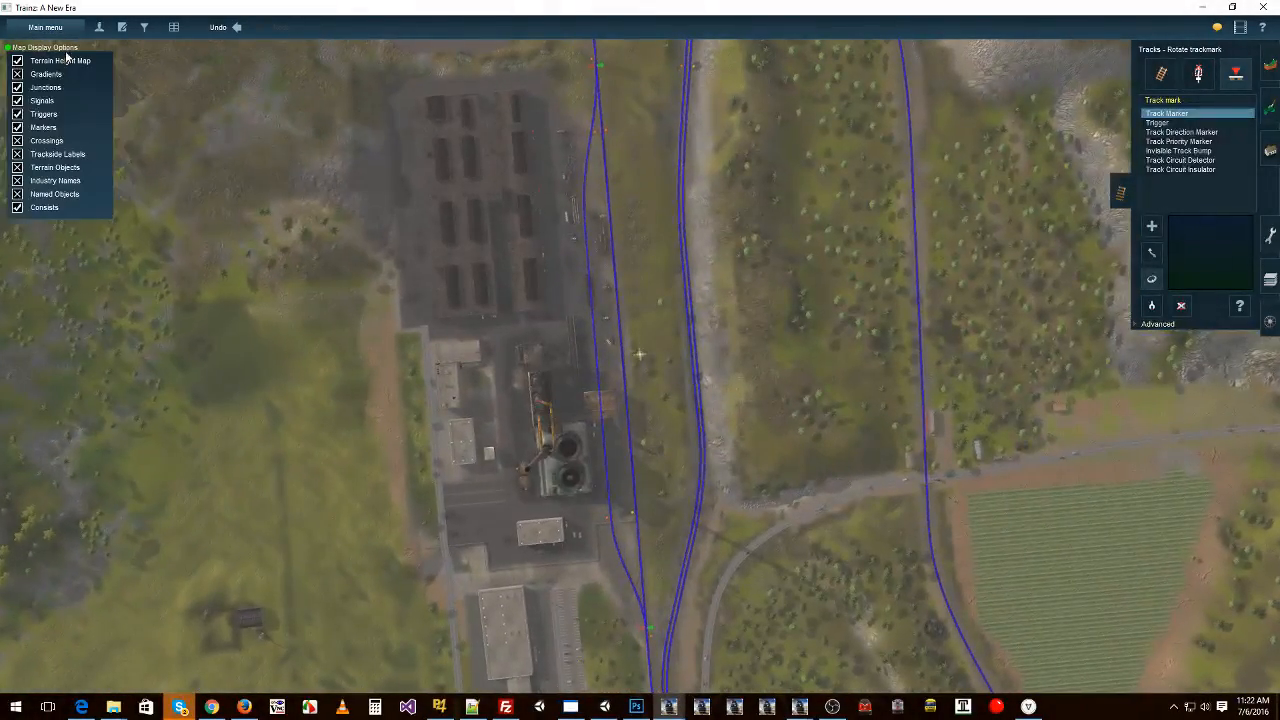
{"action": "left_click", "coordinate": [17, 180]}
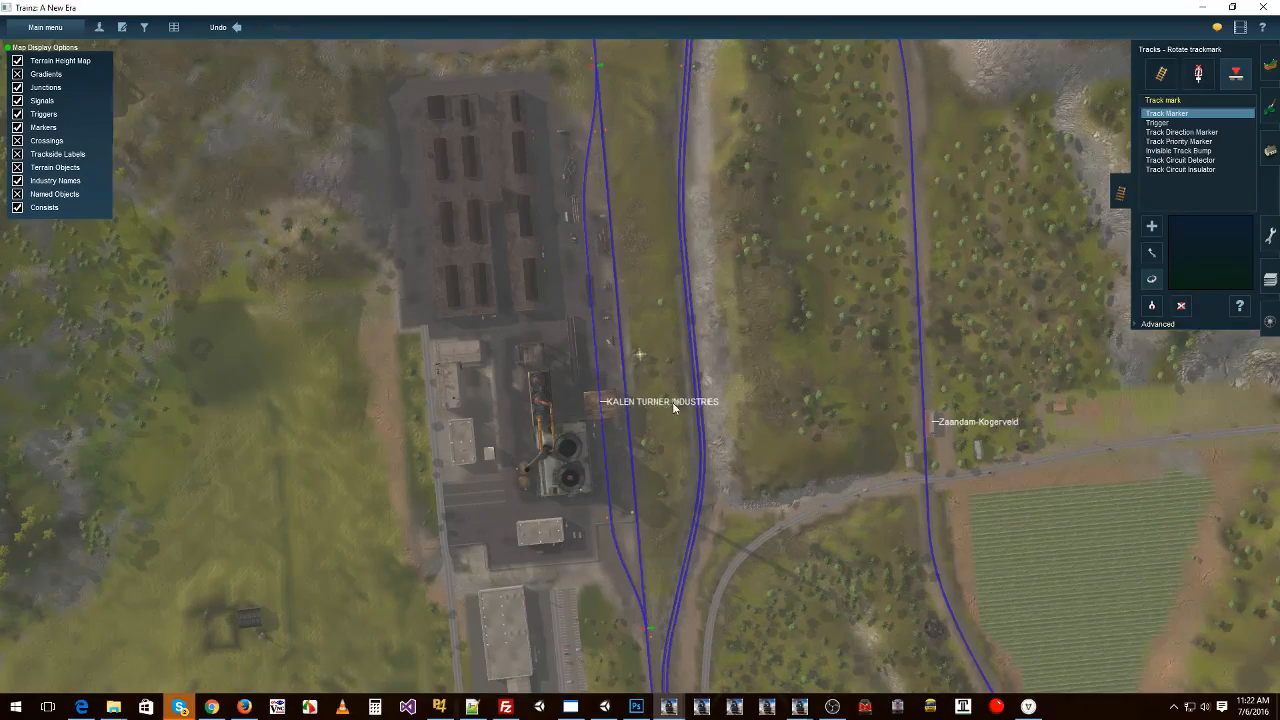
Turn on named object labels on the route map around the plant
{"action": "scroll", "coordinate": [608, 405], "scroll_direction": "up", "scroll_amount": 2}
{"action": "scroll", "coordinate": [580, 354], "scroll_direction": "up", "scroll_amount": 2}
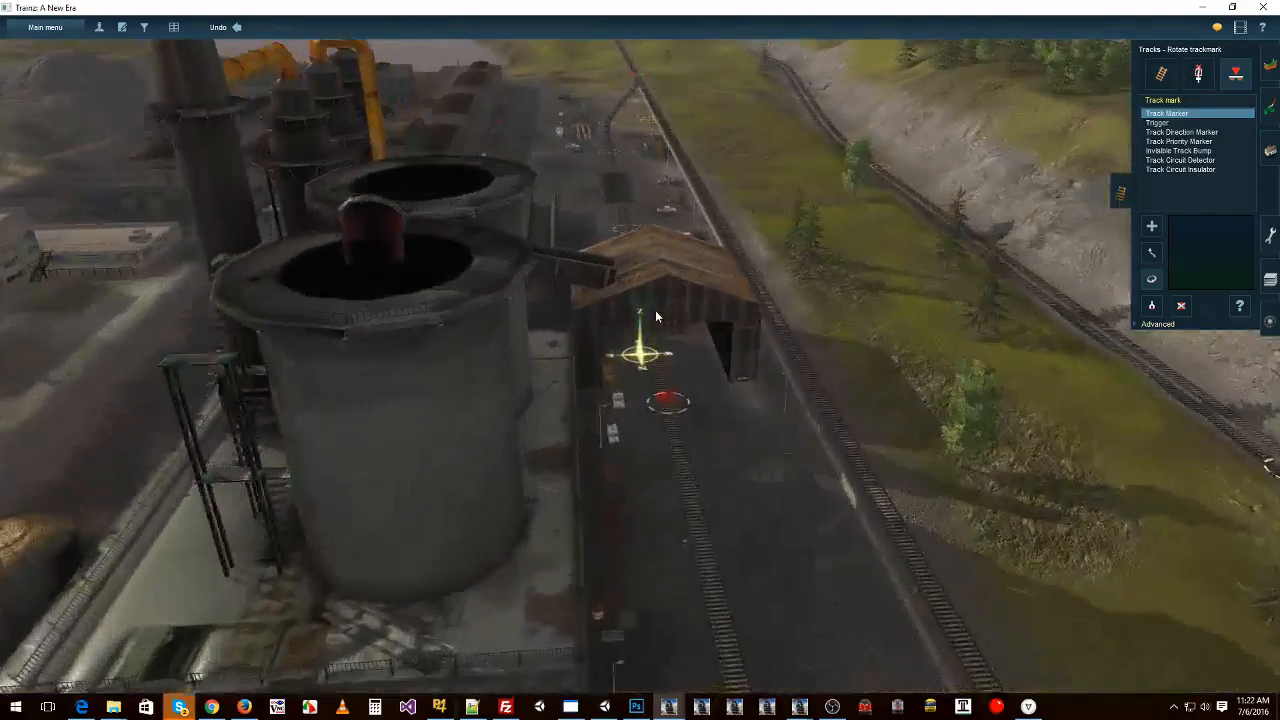
{"action": "scroll", "coordinate": [656, 300], "scroll_direction": "down", "scroll_amount": 8}
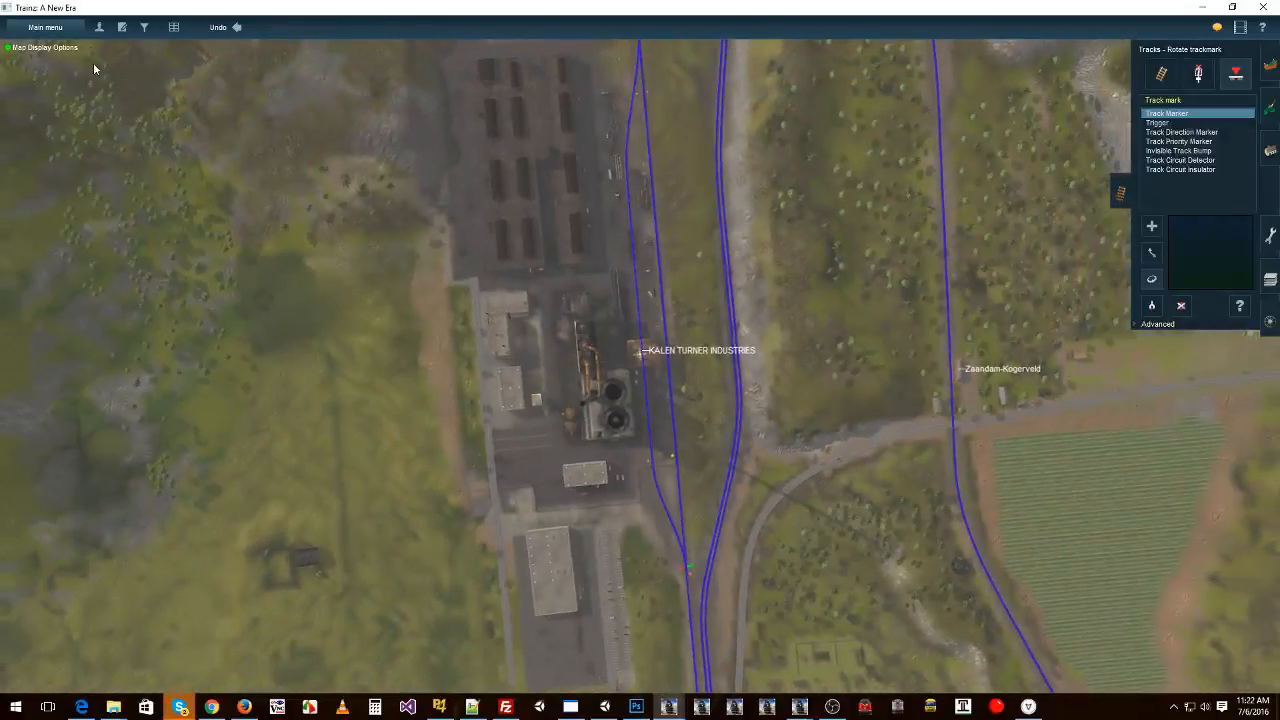
{"action": "mouse_move", "coordinate": [64, 45]}
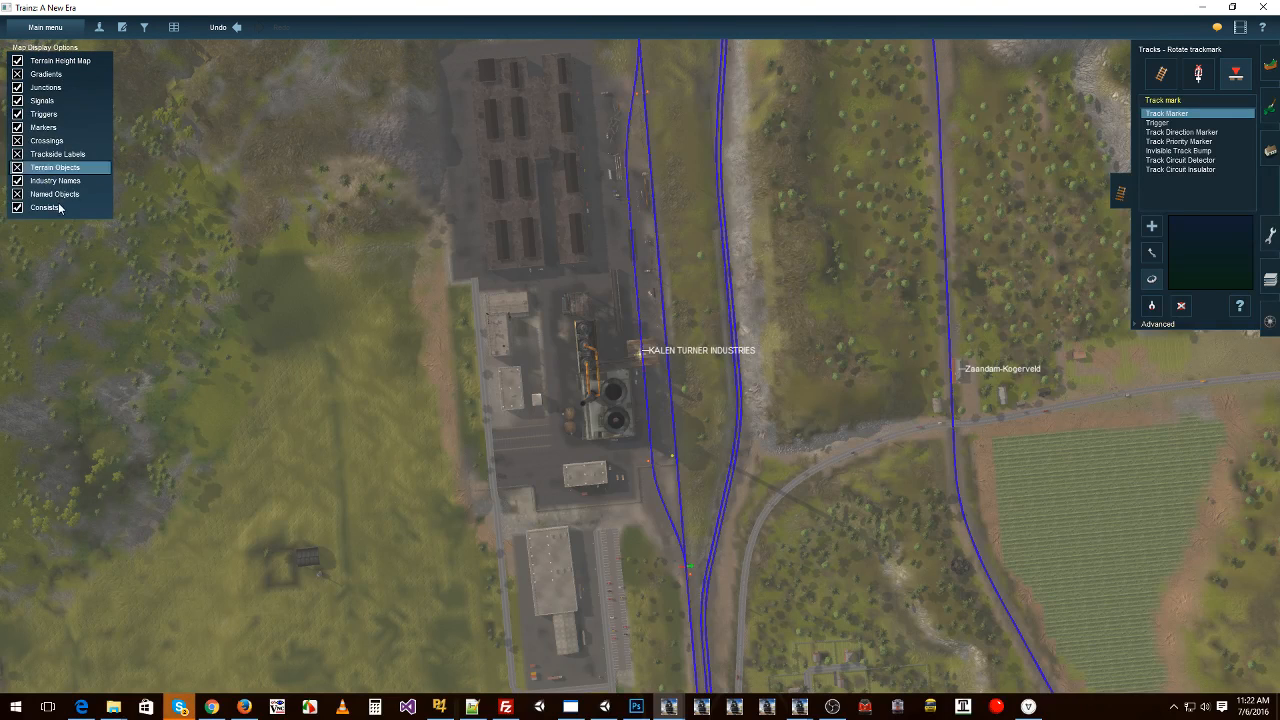
{"action": "left_click", "coordinate": [17, 194]}
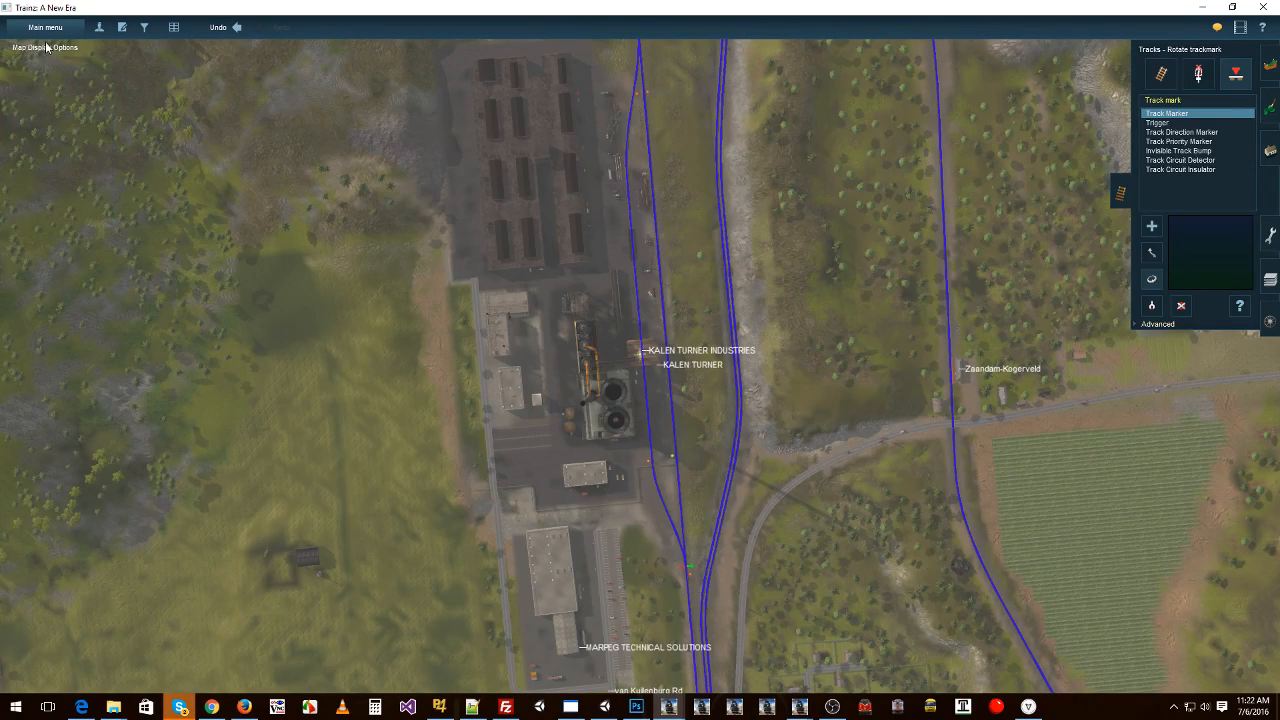
Place a track marker on the outer track running past the plant's shed and name it TM2
{"action": "right_click", "coordinate": [682, 253]}
{"action": "key", "text": "ctrl+m"}
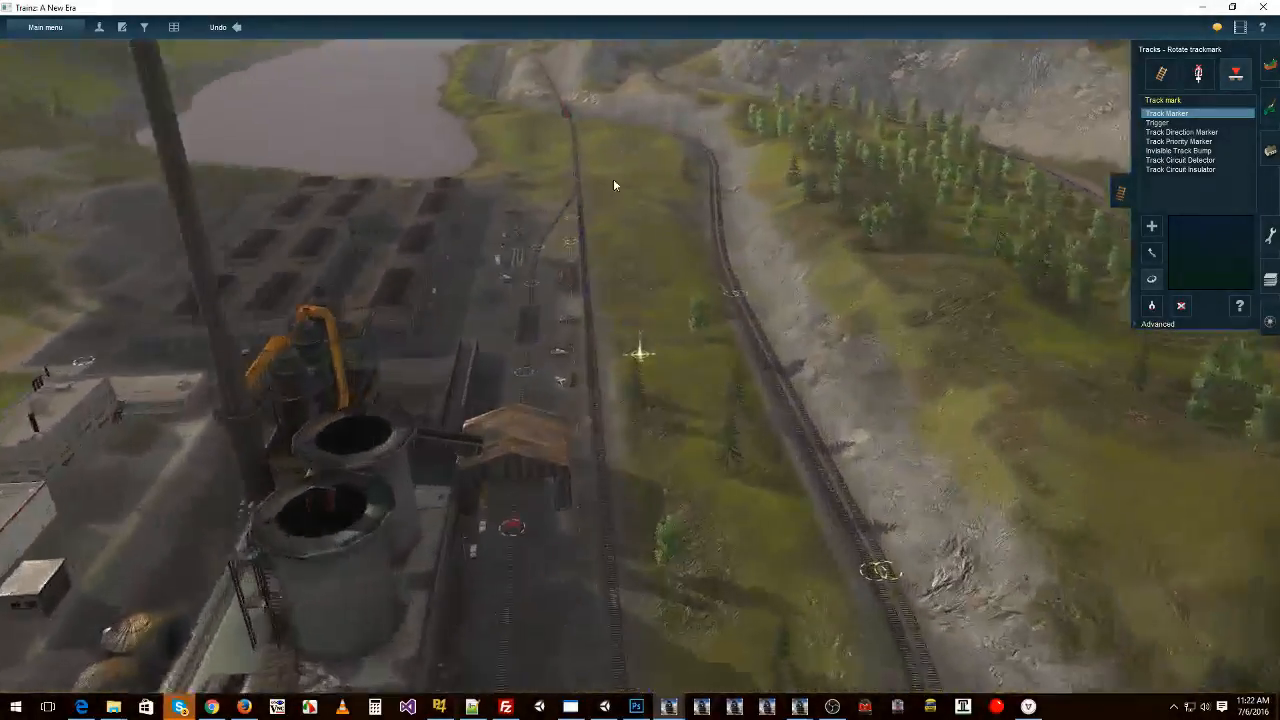
{"action": "right_click_drag", "start_coordinate": [614, 182], "coordinate": [633, 156]}
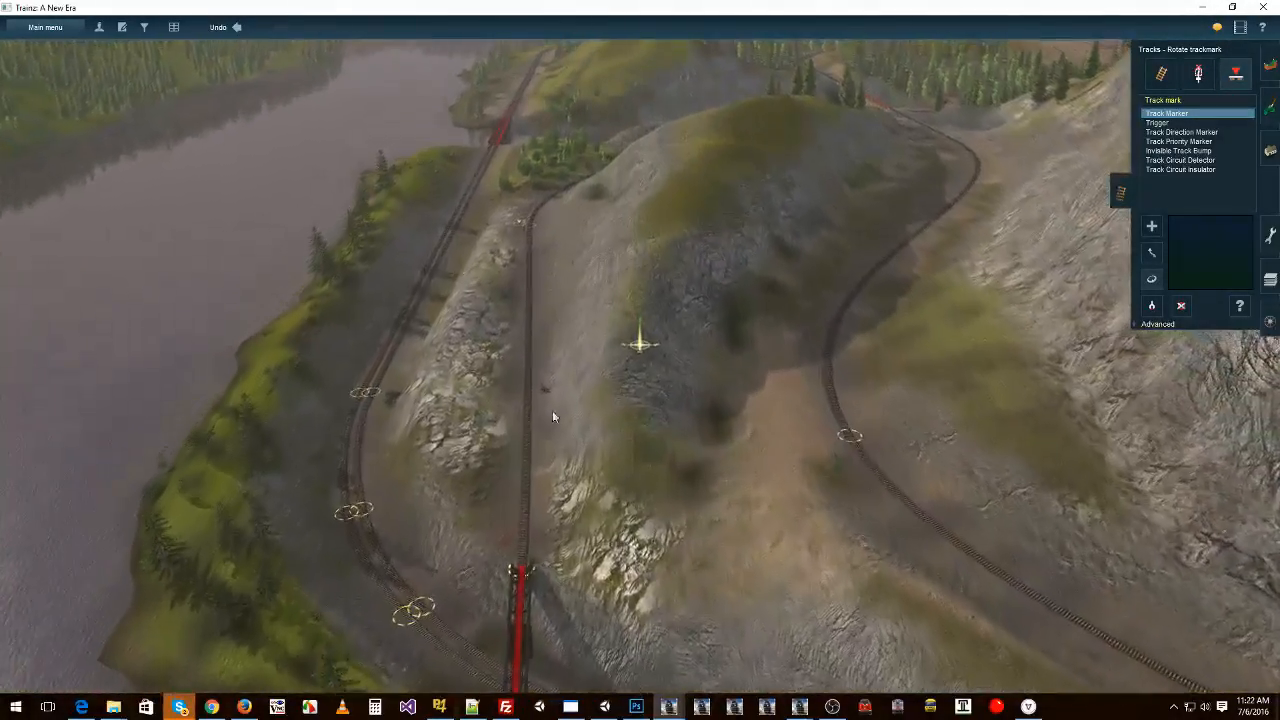
{"action": "right_click_drag", "start_coordinate": [640, 528], "coordinate": [654, 572]}
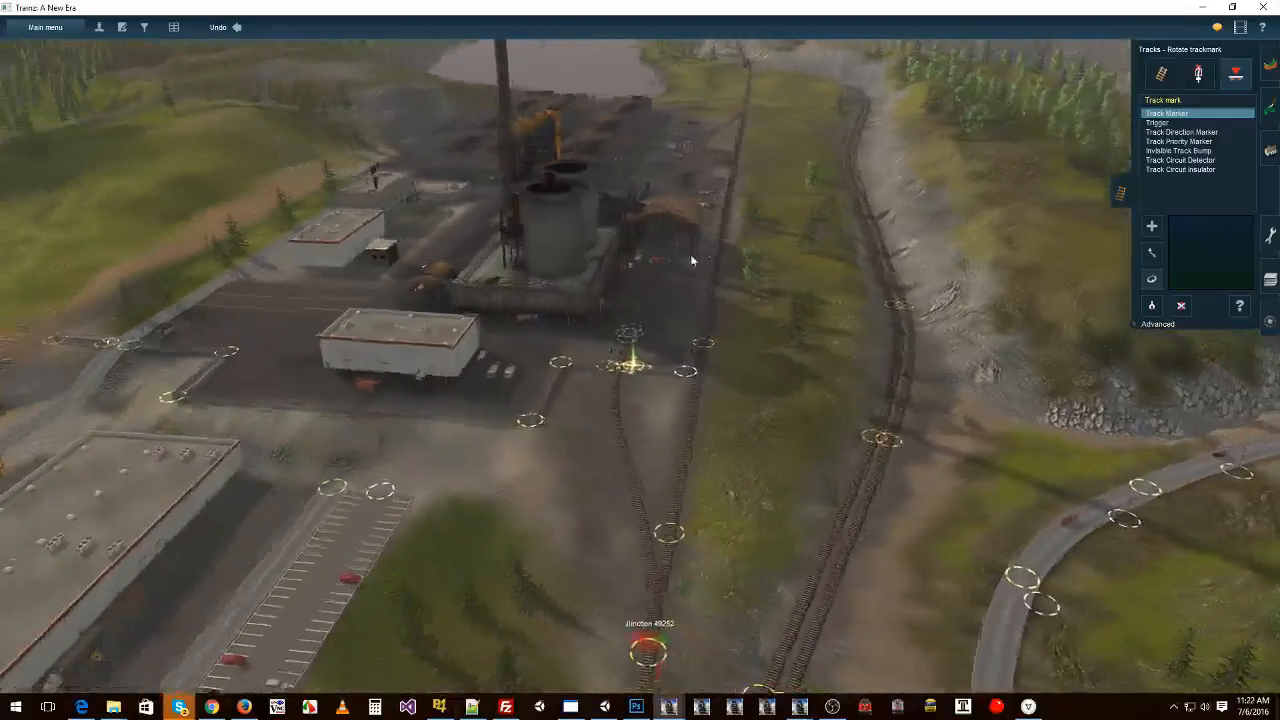
{"action": "right_click", "coordinate": [711, 230]}
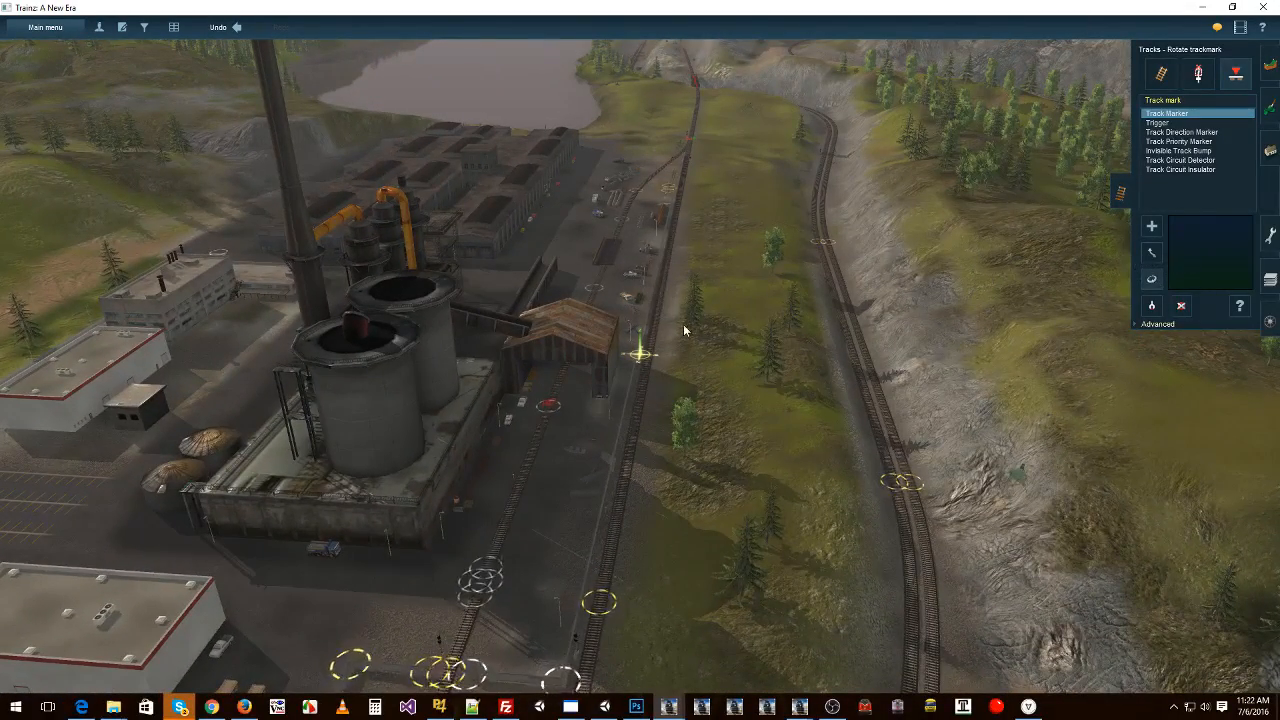
{"action": "right_click_drag", "start_coordinate": [657, 252], "coordinate": [662, 375]}
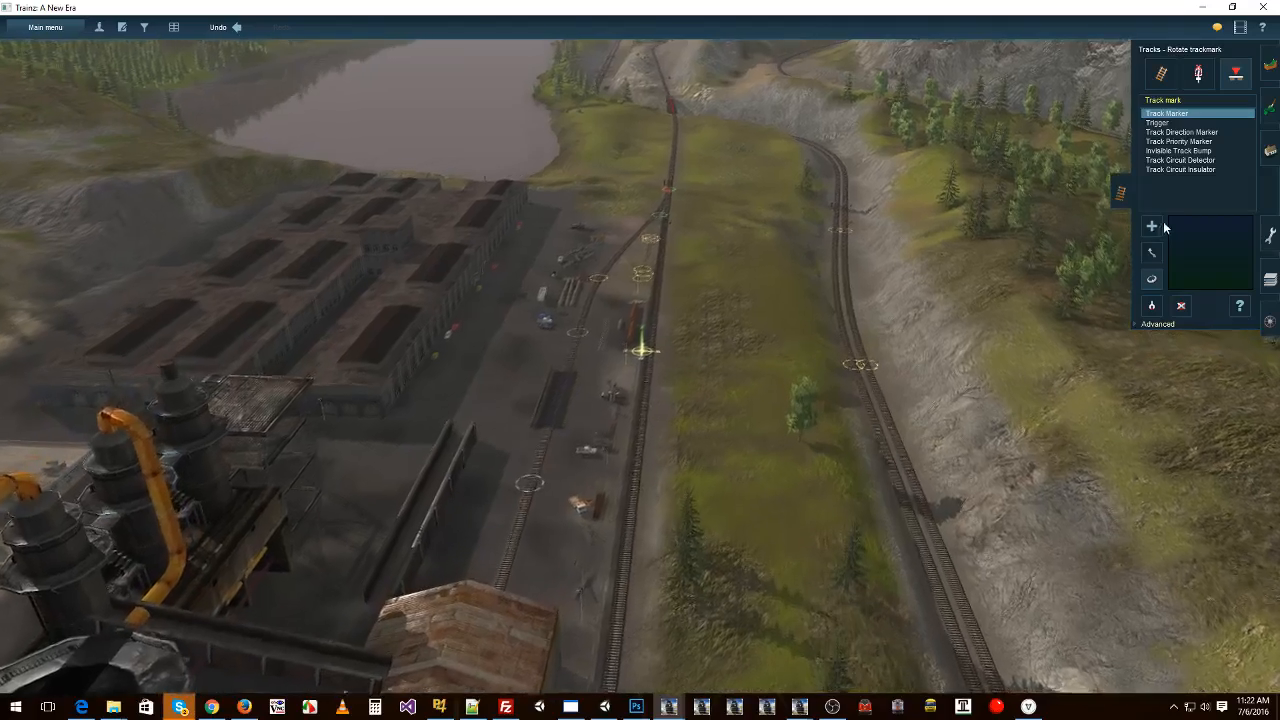
{"action": "left_click", "coordinate": [1152, 226]}
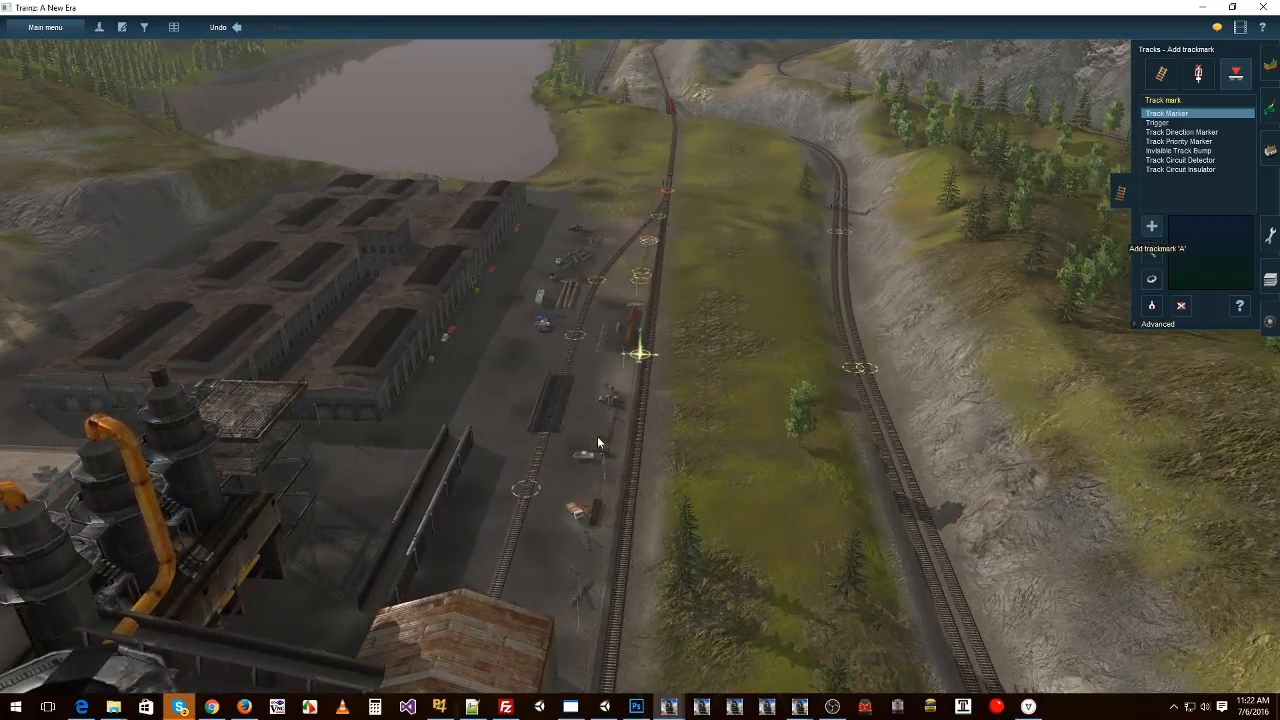
{"action": "left_click", "coordinate": [647, 393]}
{"action": "left_click", "coordinate": [628, 253]}
{"action": "type", "text": "TM2"}
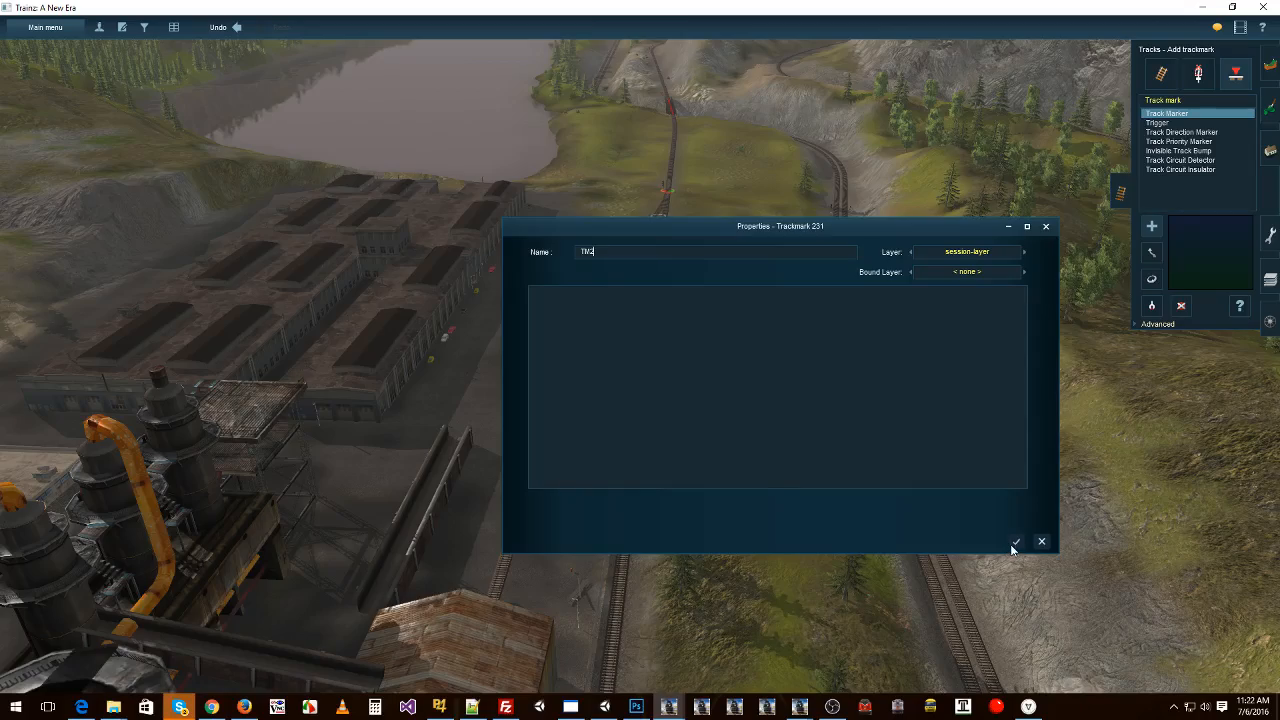
{"action": "left_click", "coordinate": [1013, 542]}
Return to the steam locomotive in the yard and open the session's Driver Setup rule for editing
{"action": "key", "text": "m"}
{"action": "key", "text": "m"}
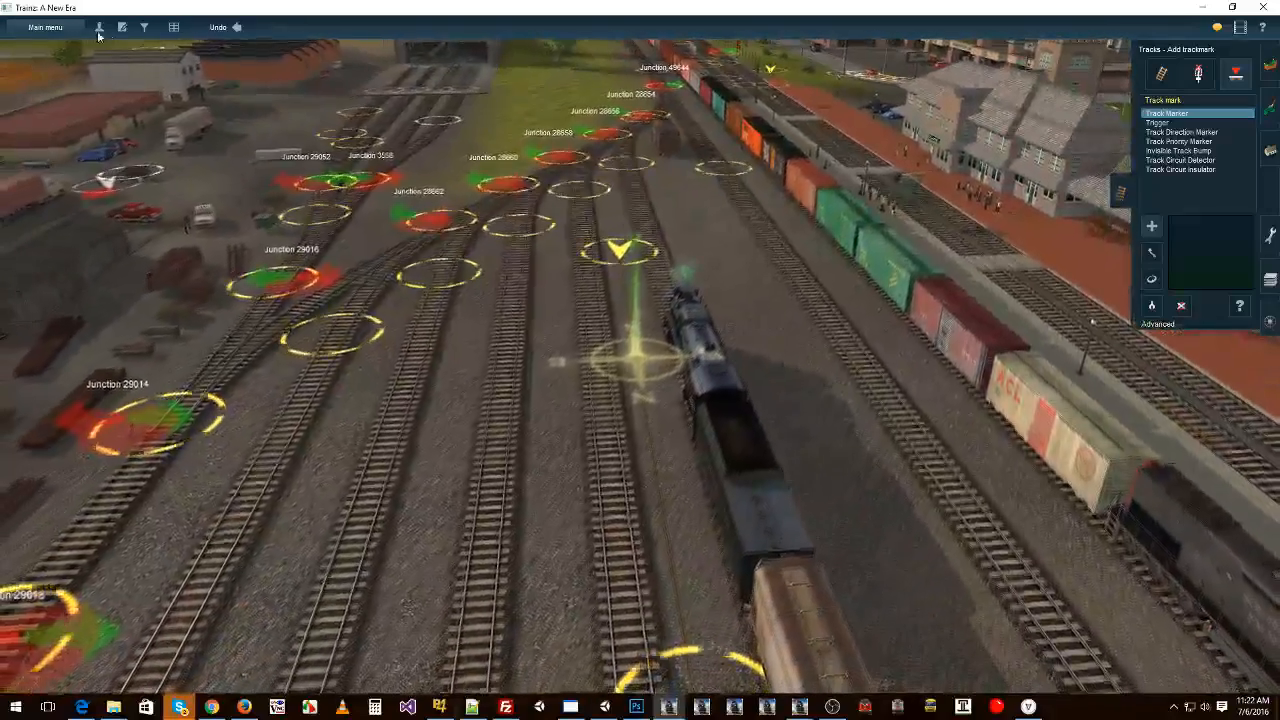
{"action": "left_click", "coordinate": [122, 27]}
{"action": "left_click", "coordinate": [140, 145]}
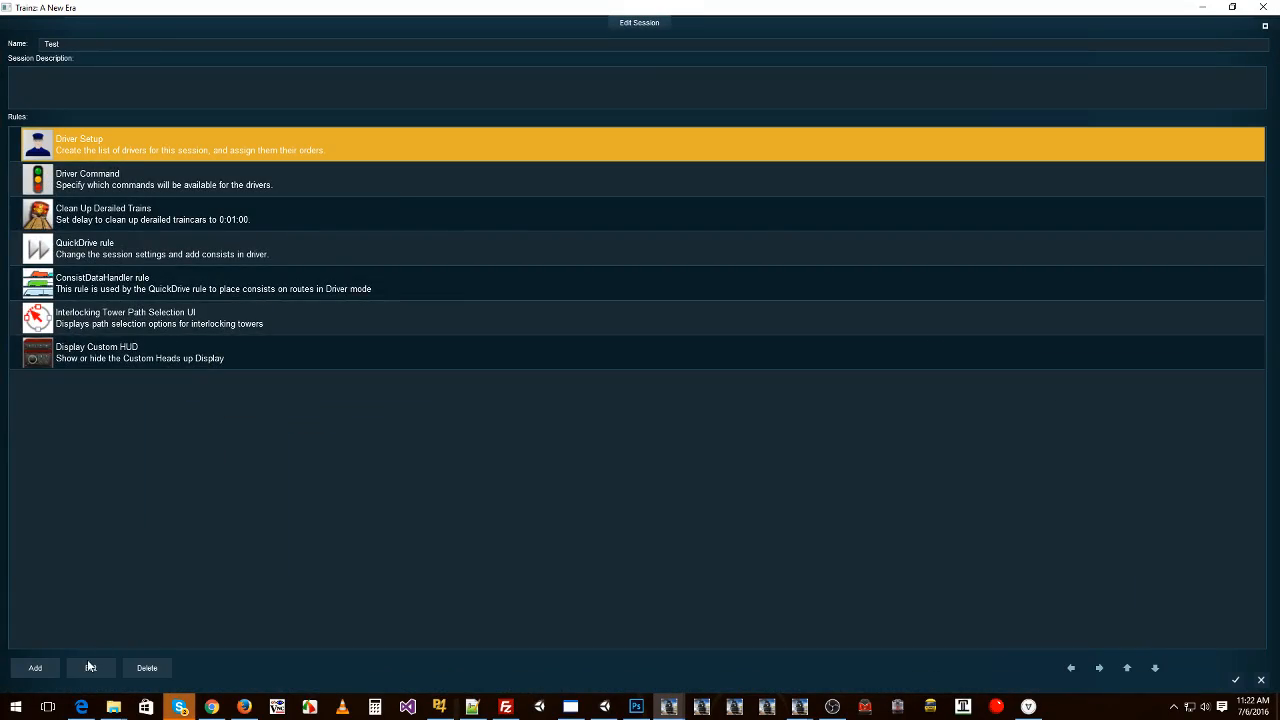
{"action": "left_click", "coordinate": [90, 667]}
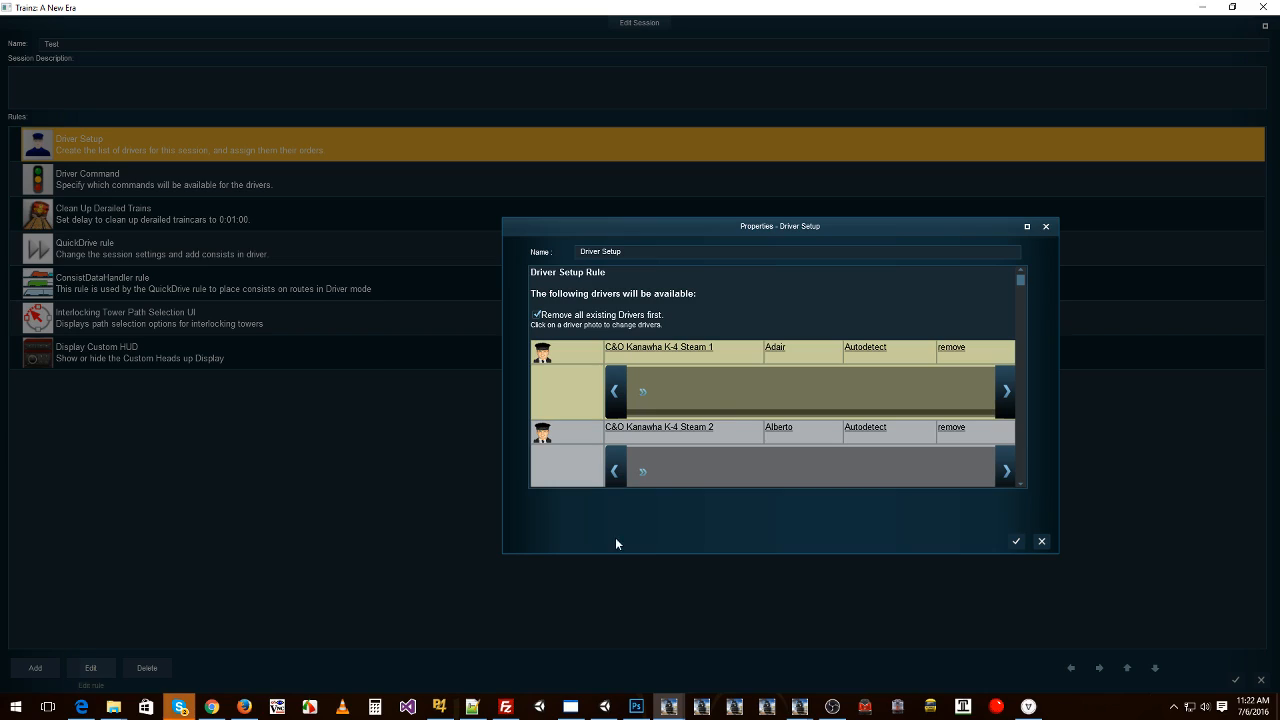
Give the C&O Kanawha K-4 Steam 2 driver a Drive Via Trackmark order for TM1 and save the session rules
{"action": "left_click", "coordinate": [643, 473]}
{"action": "mouse_move", "coordinate": [686, 488]}
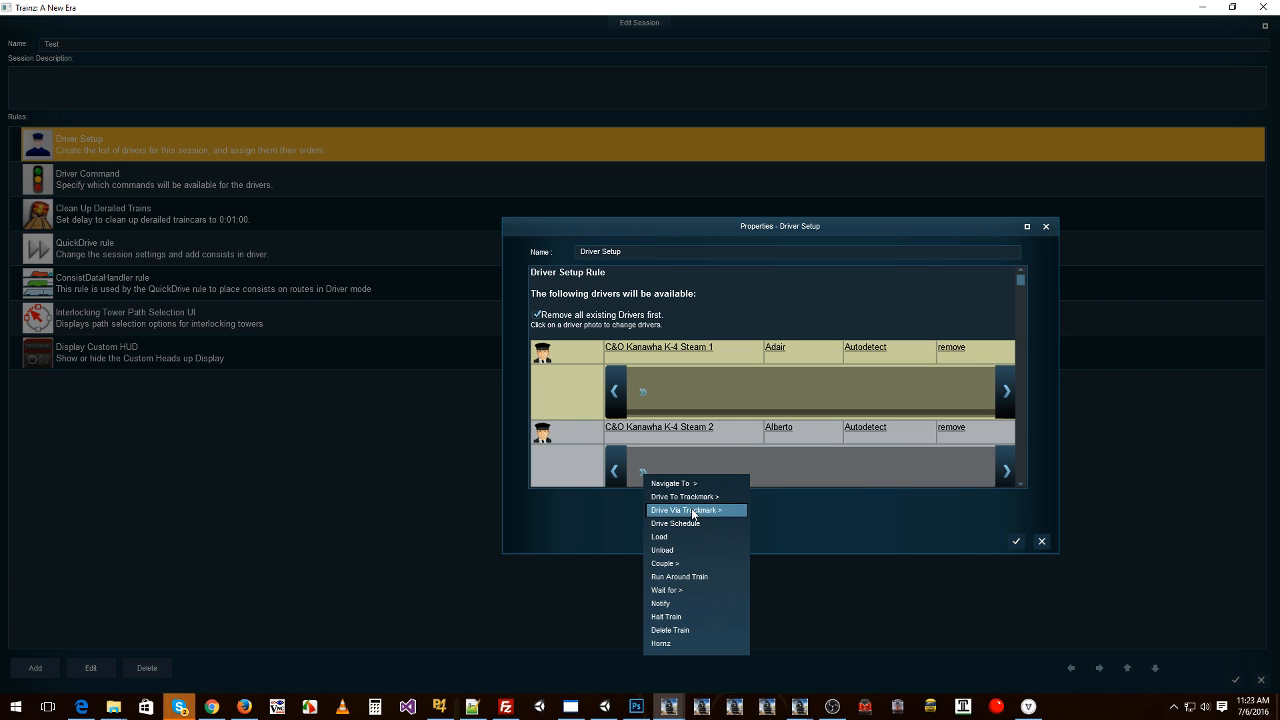
{"action": "mouse_move", "coordinate": [698, 514]}
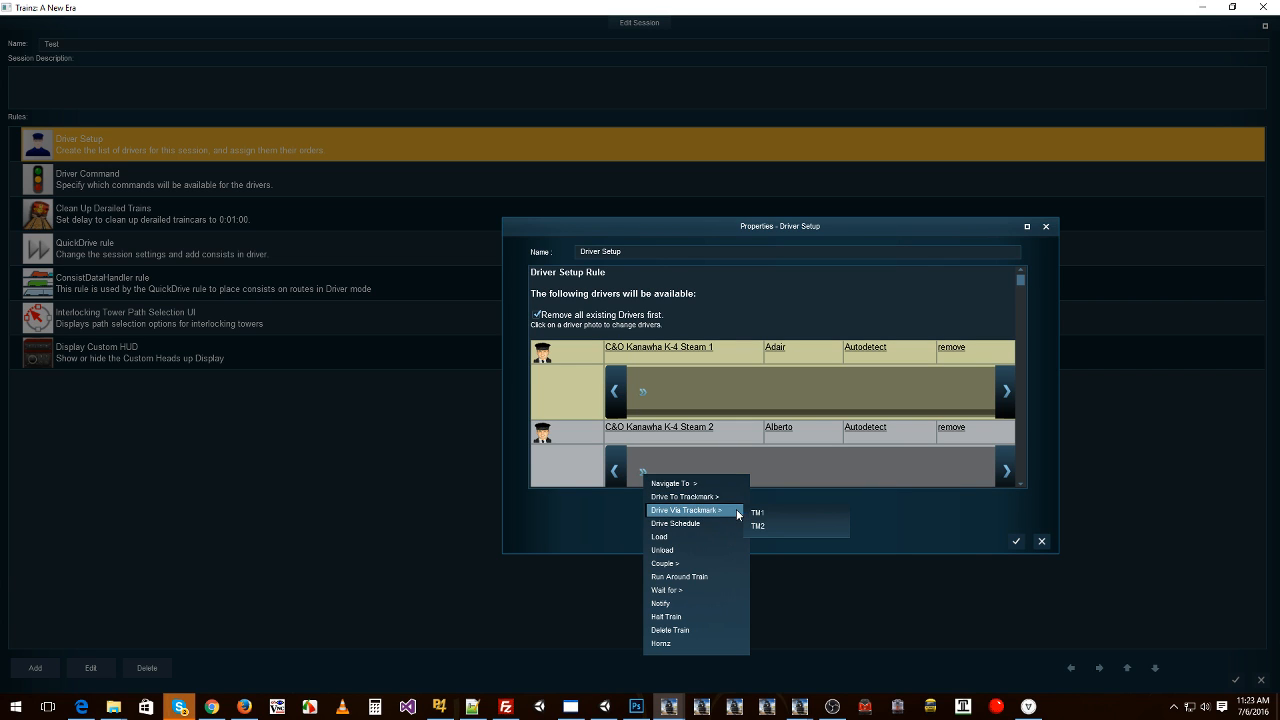
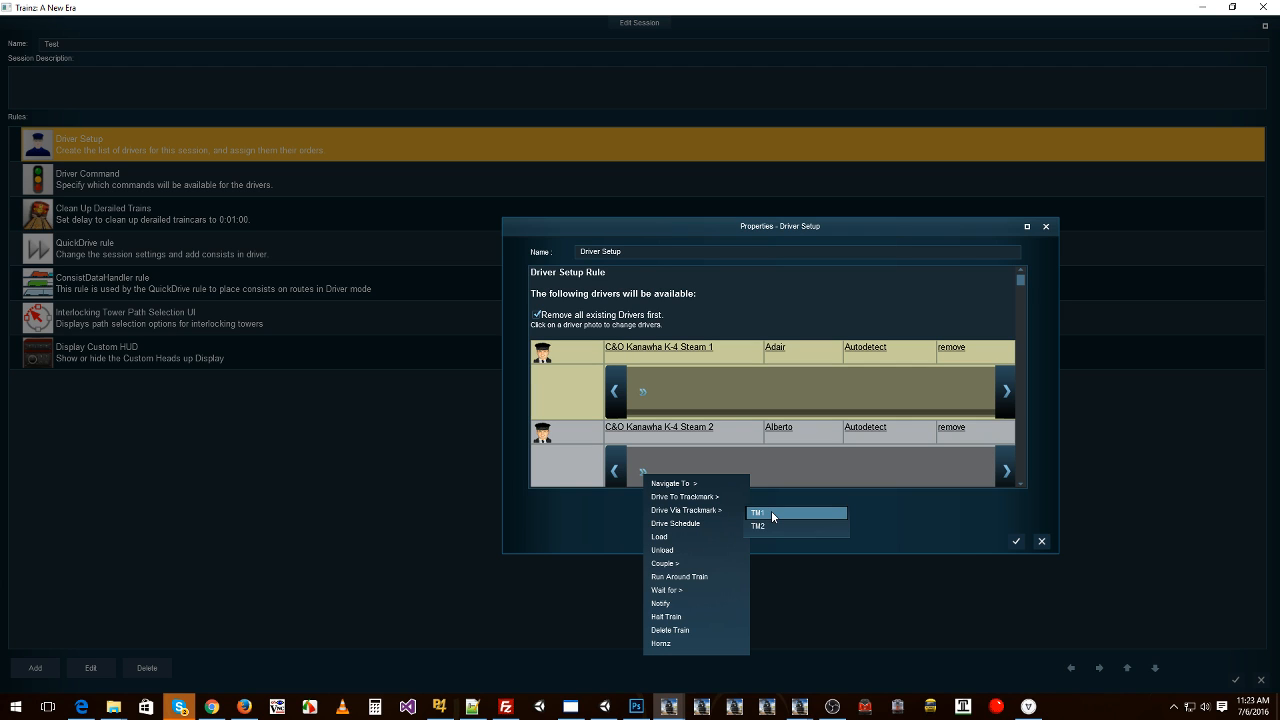
{"action": "left_click", "coordinate": [772, 516]}
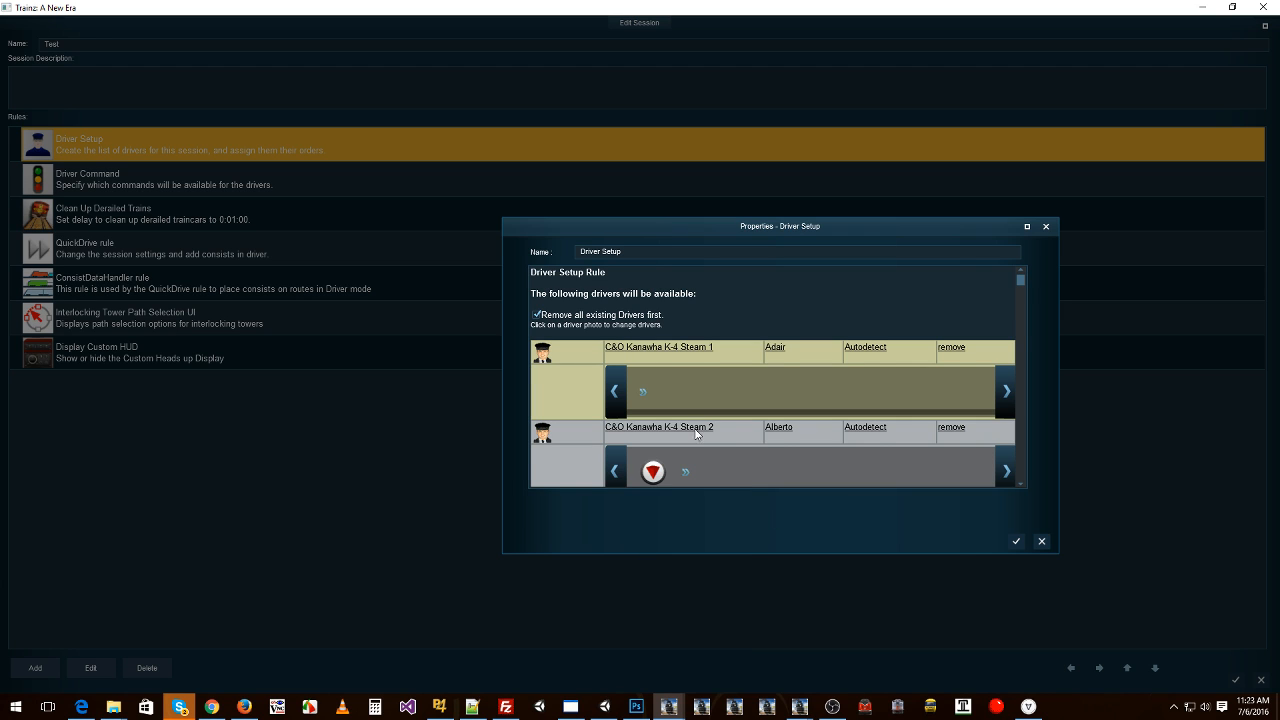
{"action": "scroll", "coordinate": [690, 440], "scroll_direction": "down", "scroll_amount": 1}
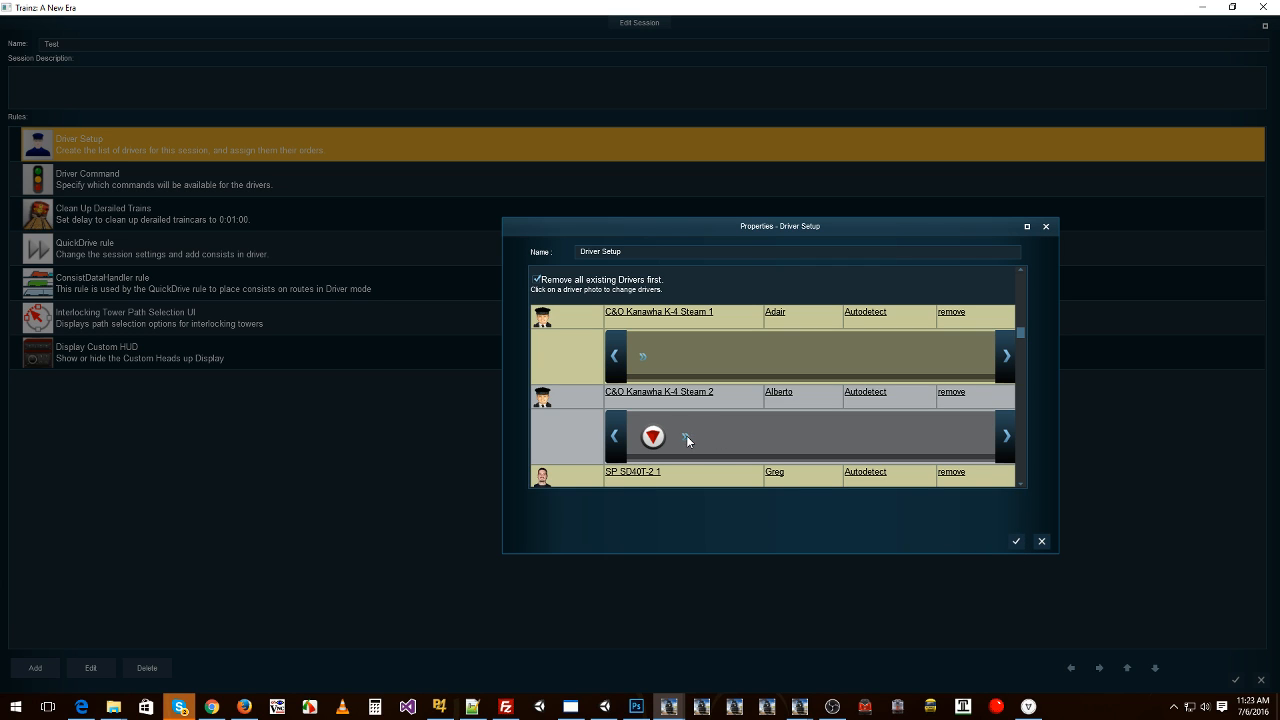
{"action": "scroll", "coordinate": [686, 436], "scroll_direction": "down", "scroll_amount": 3}
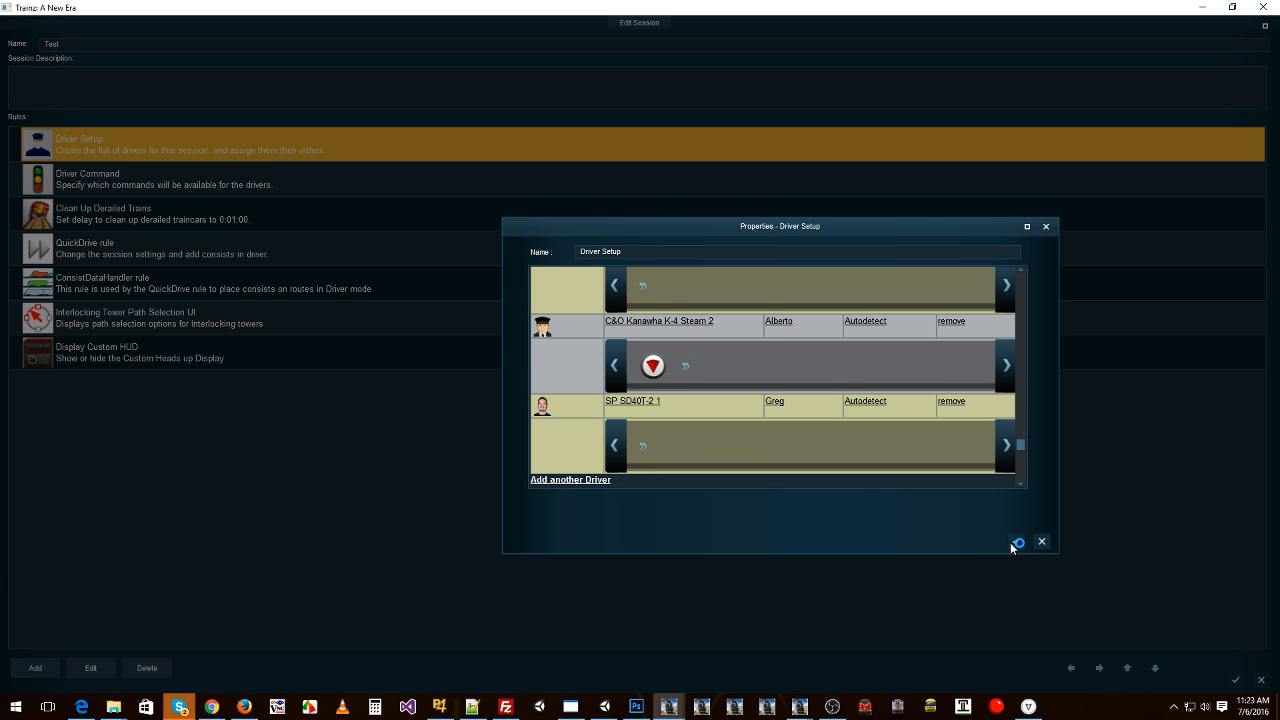
{"action": "left_click", "coordinate": [1018, 542]}
{"action": "left_click", "coordinate": [1236, 679]}
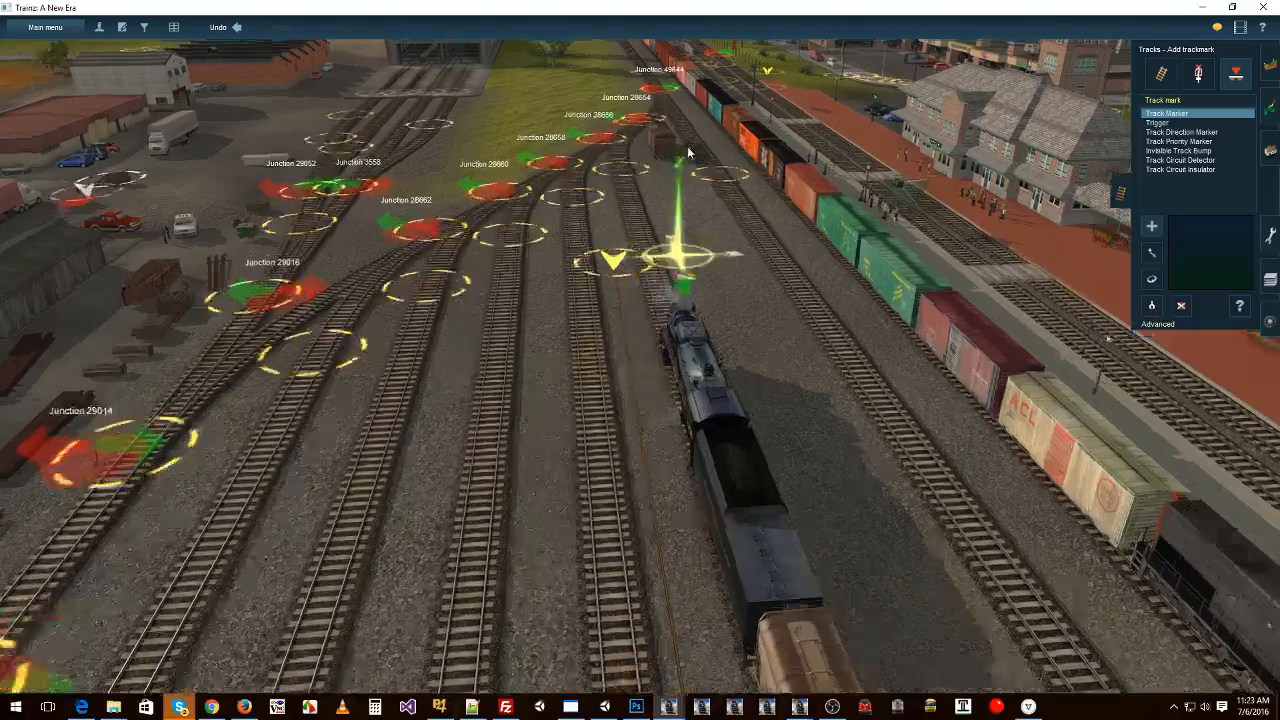
Place a trigger on the track at marker TM1 and name it T1
{"action": "mouse_move", "coordinate": [688, 152]}
{"action": "right_mouse_down"}
{"action": "mouse_move", "coordinate": [660, 112]}
{"action": "mouse_move", "coordinate": [583, 154]}
{"action": "mouse_move", "coordinate": [632, 158]}
{"action": "mouse_move", "coordinate": [645, 412]}
{"action": "right_mouse_up"}
{"action": "left_click", "coordinate": [1168, 123]}
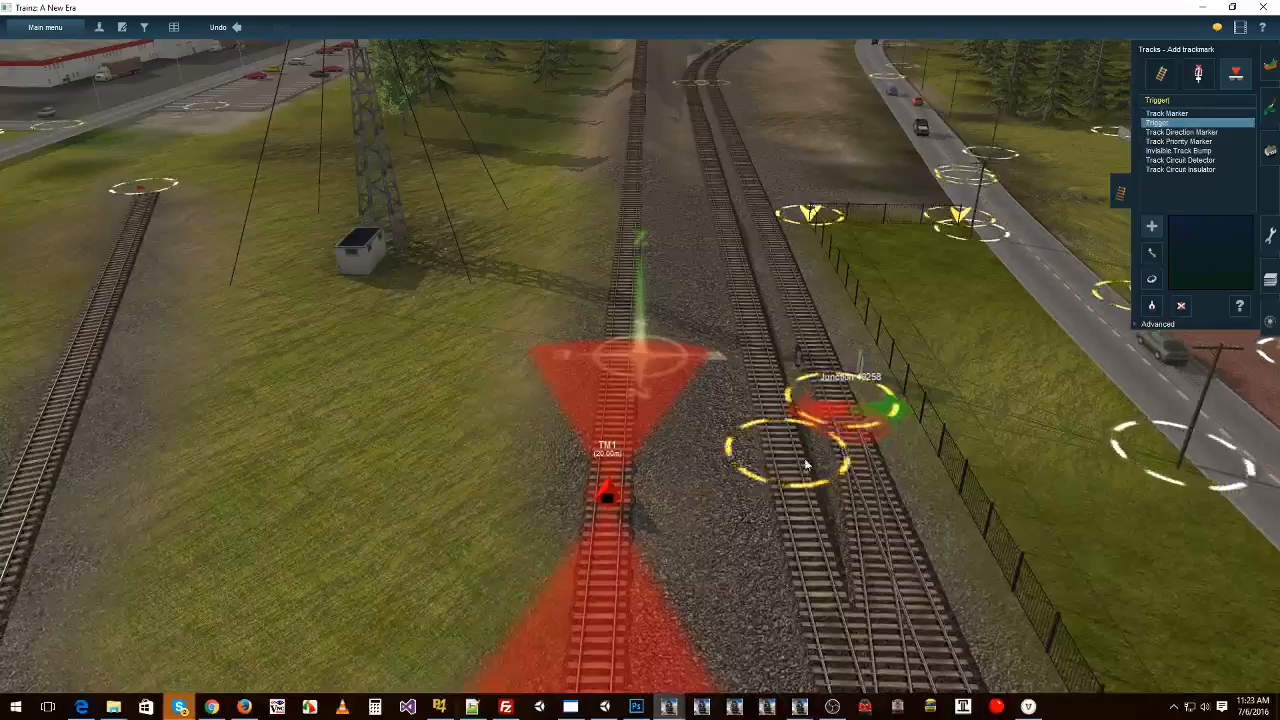
{"action": "left_click", "coordinate": [606, 483]}
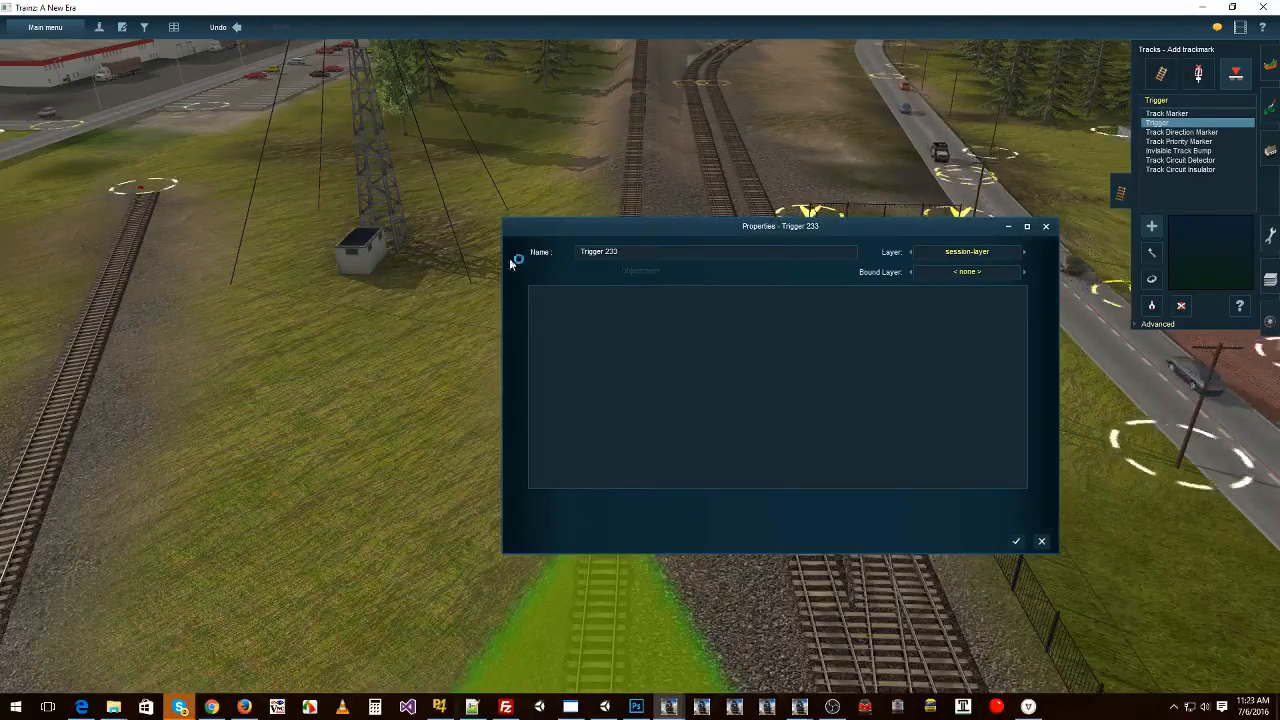
{"action": "type", "text": "T1"}
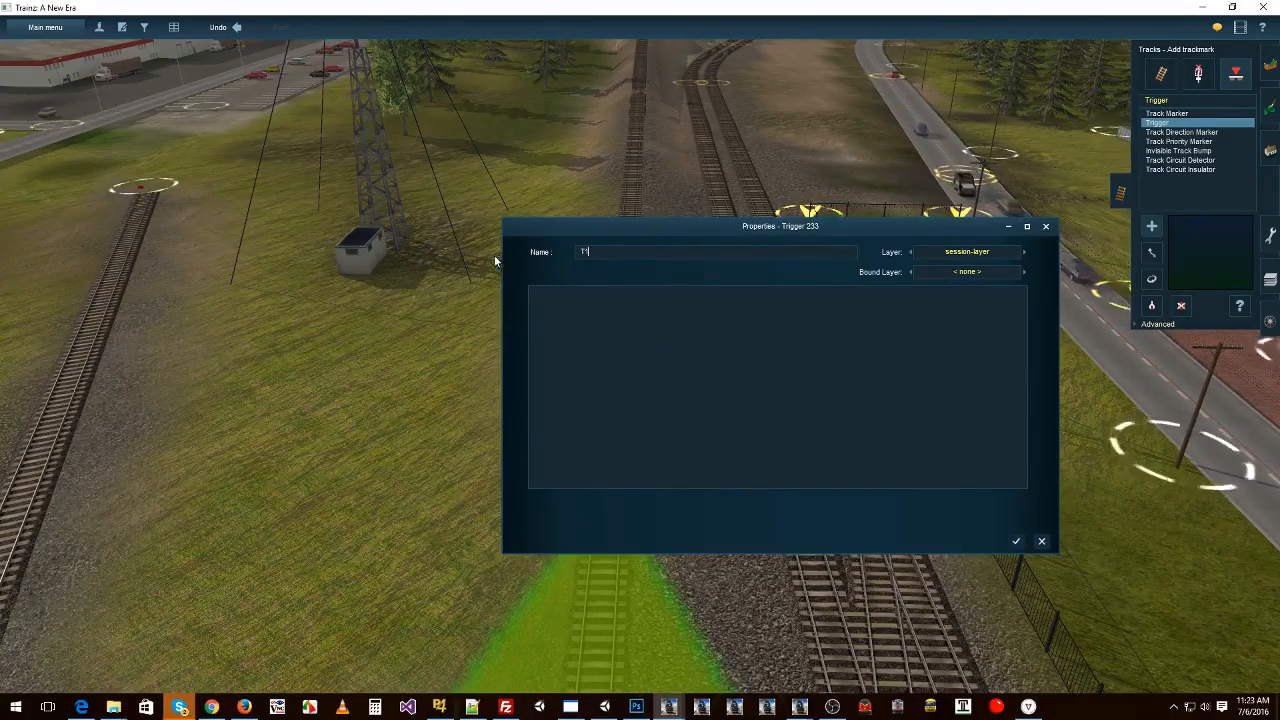
{"action": "left_click", "coordinate": [1016, 540]}
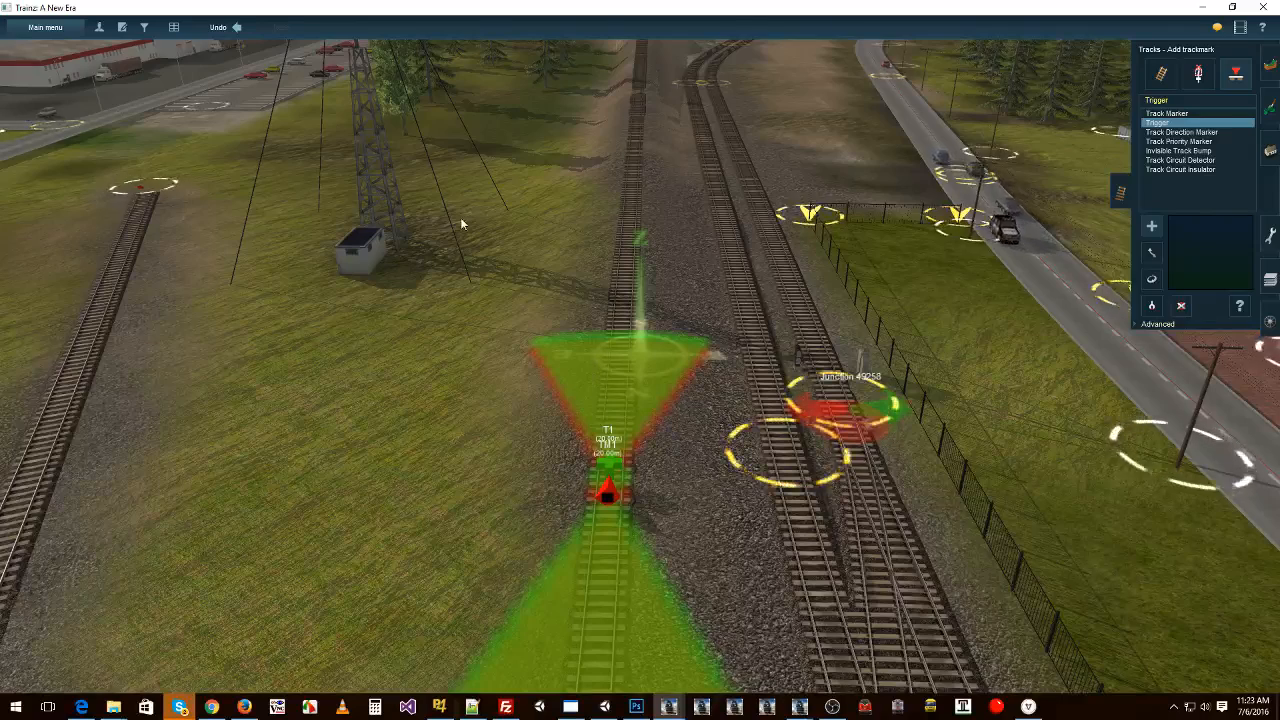
In Driver Setup, give the SP SD40T-2 1 driver a Wait For Trigger Command on T1, triggered by C&O Kanawha K-4 Steam 2
{"action": "left_click", "coordinate": [122, 28]}
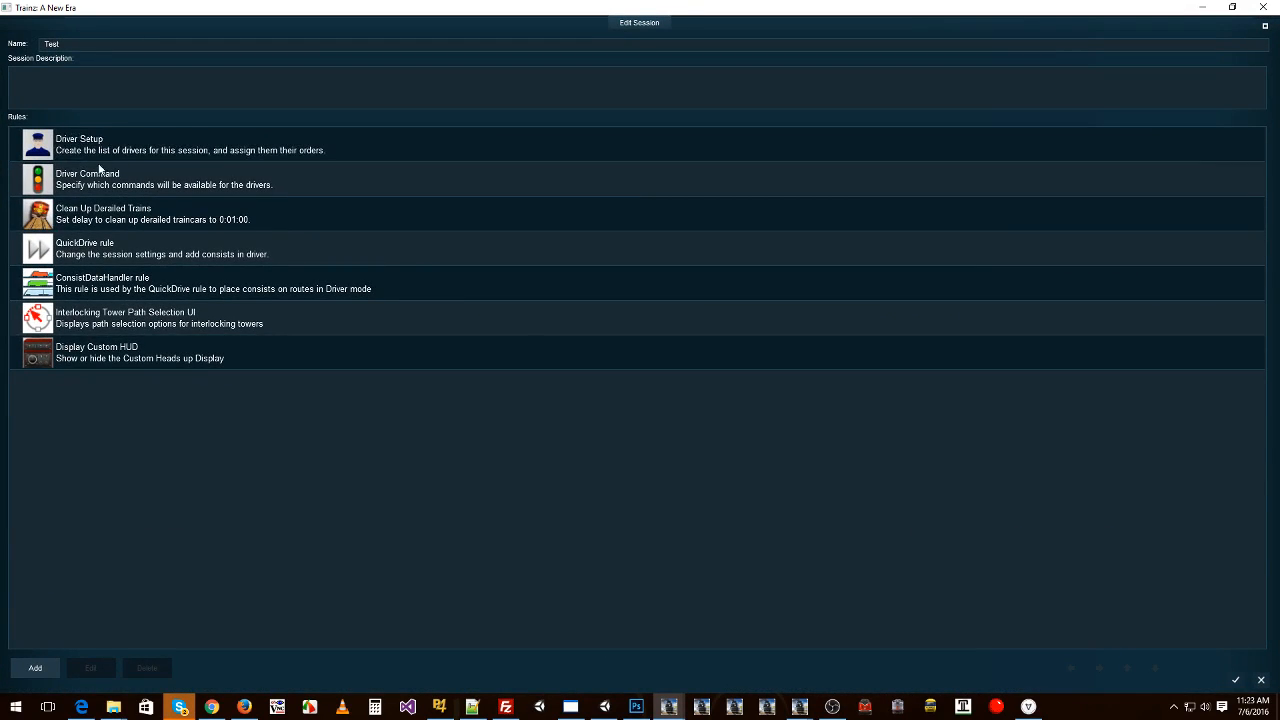
{"action": "left_click", "coordinate": [99, 145]}
{"action": "left_click", "coordinate": [90, 667]}
{"action": "scroll", "coordinate": [655, 436], "scroll_direction": "down", "scroll_amount": 3}
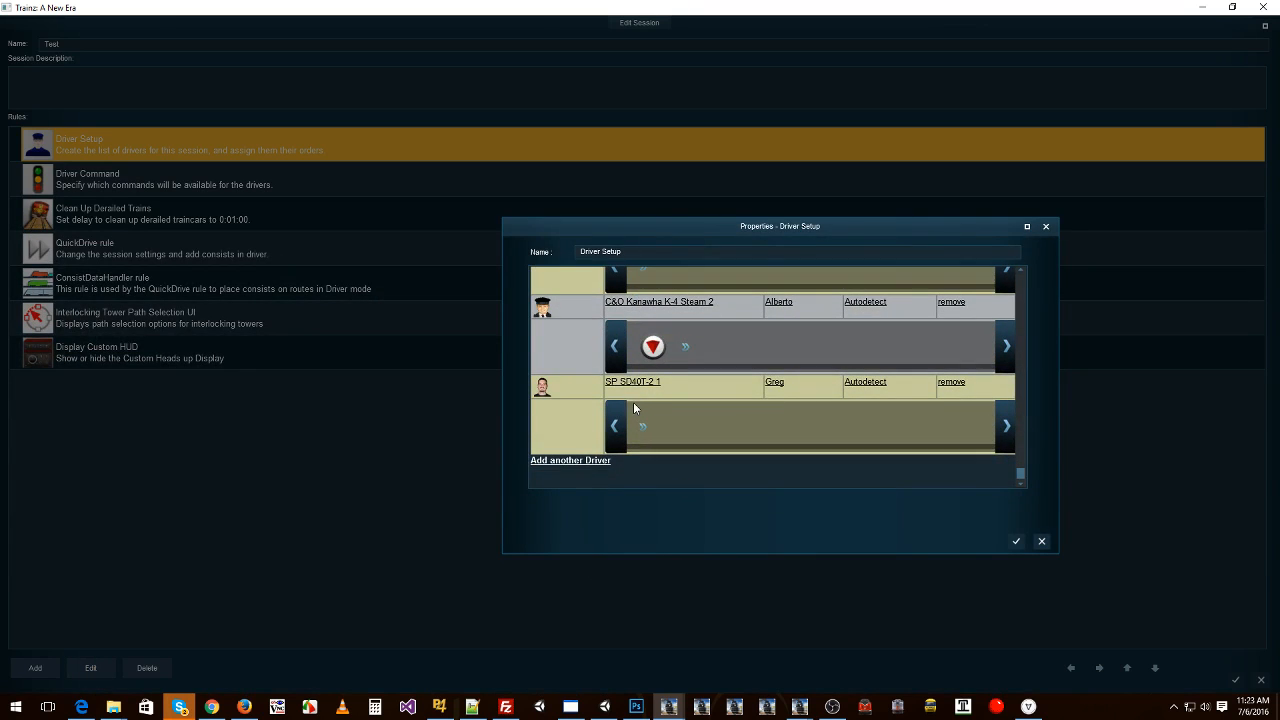
{"action": "left_click", "coordinate": [643, 427]}
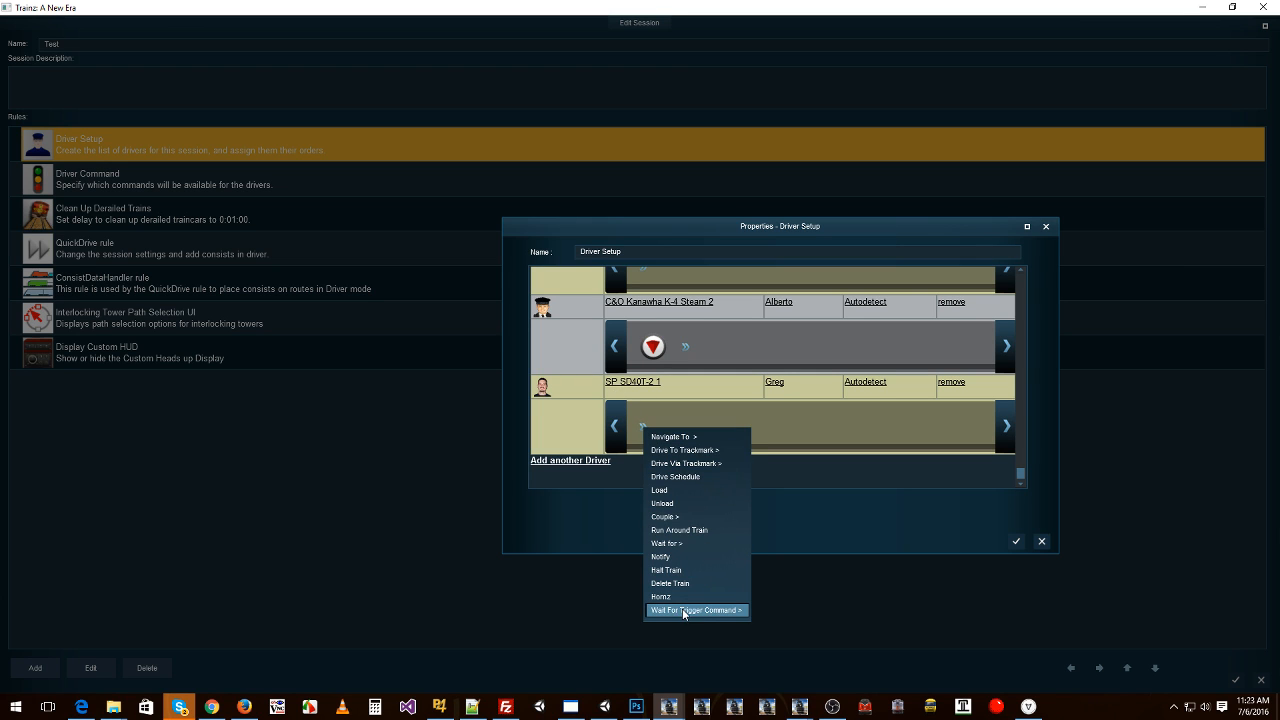
{"action": "mouse_move", "coordinate": [685, 612]}
{"action": "mouse_move", "coordinate": [768, 612]}
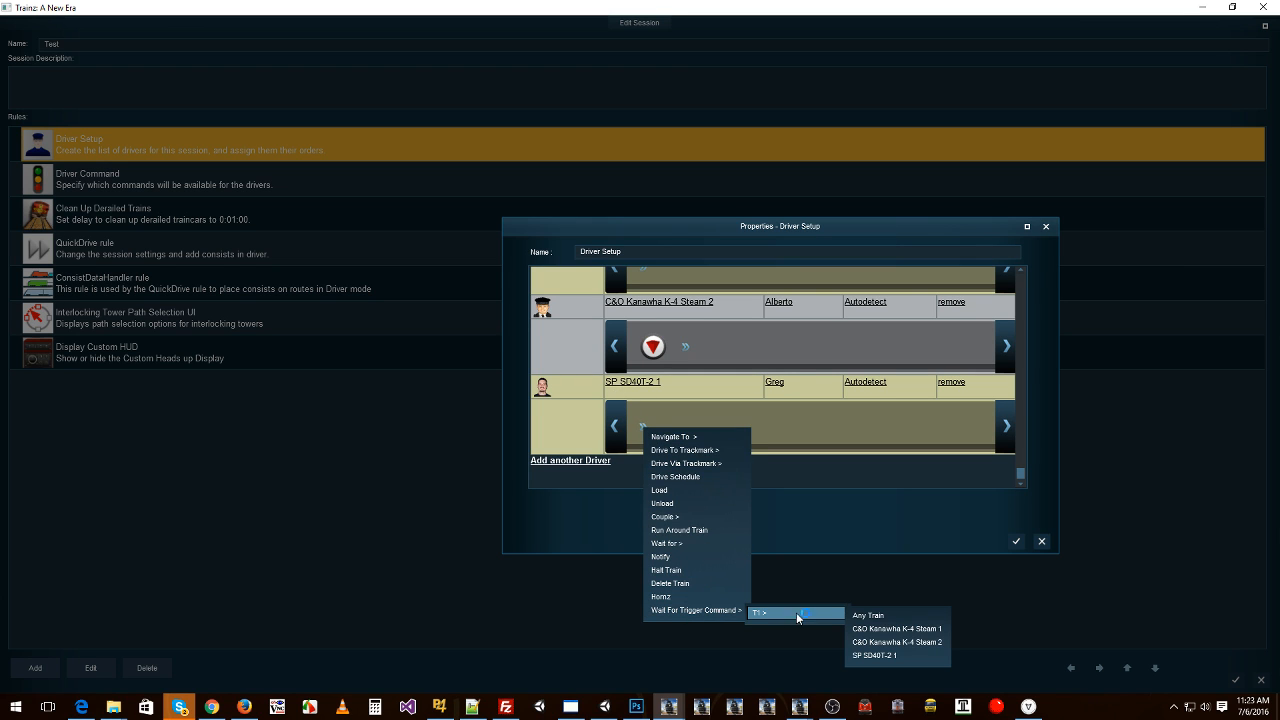
{"action": "left_click", "coordinate": [927, 642]}
{"action": "mouse_move", "coordinate": [652, 430]}
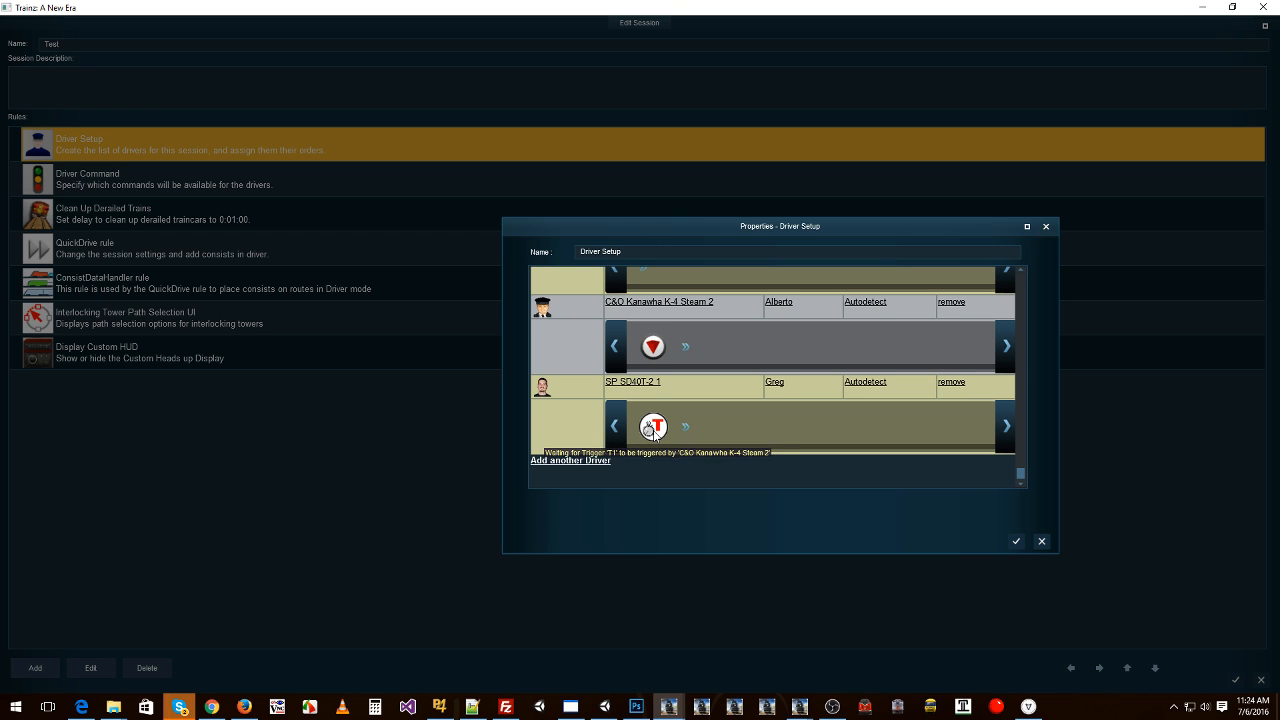
Save the Driver Setup orders and go to the double track just south of the river bridge beside Lake Martin
{"action": "left_click", "coordinate": [1016, 542]}
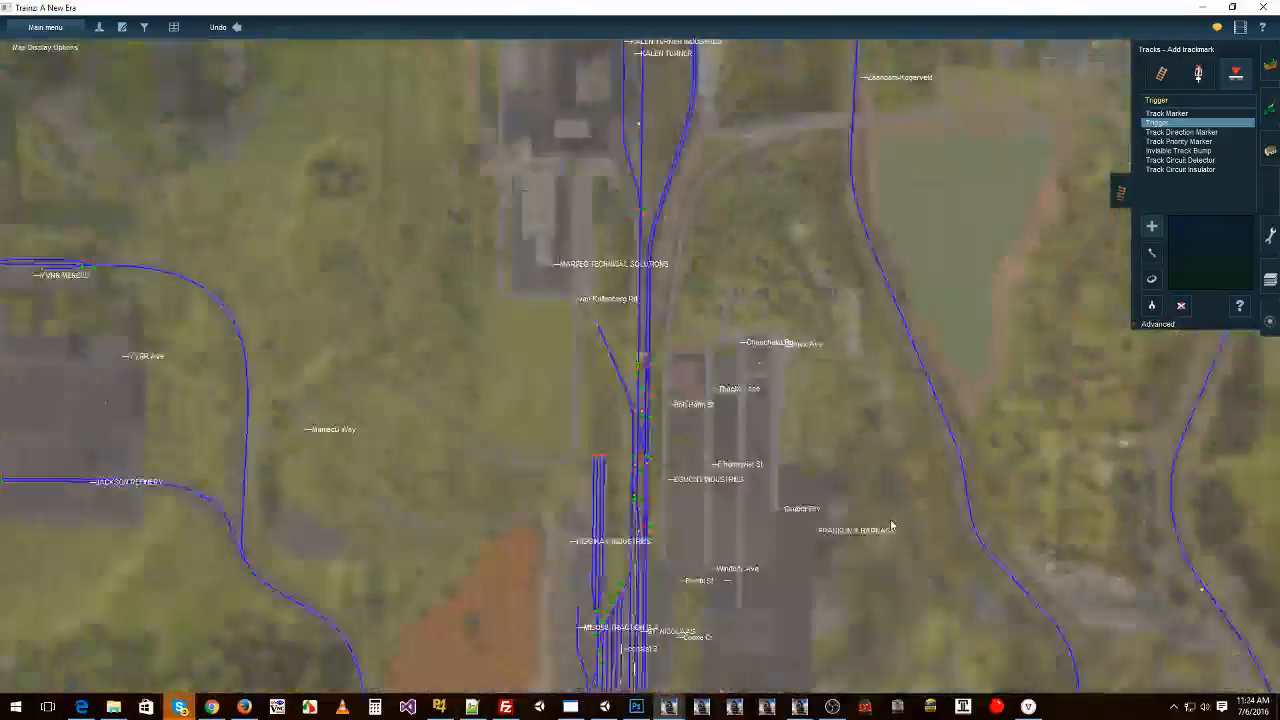
{"action": "scroll", "coordinate": [890, 526], "scroll_direction": "down", "scroll_amount": 5}
{"action": "right_click", "coordinate": [837, 552]}
{"action": "right_click", "coordinate": [815, 555]}
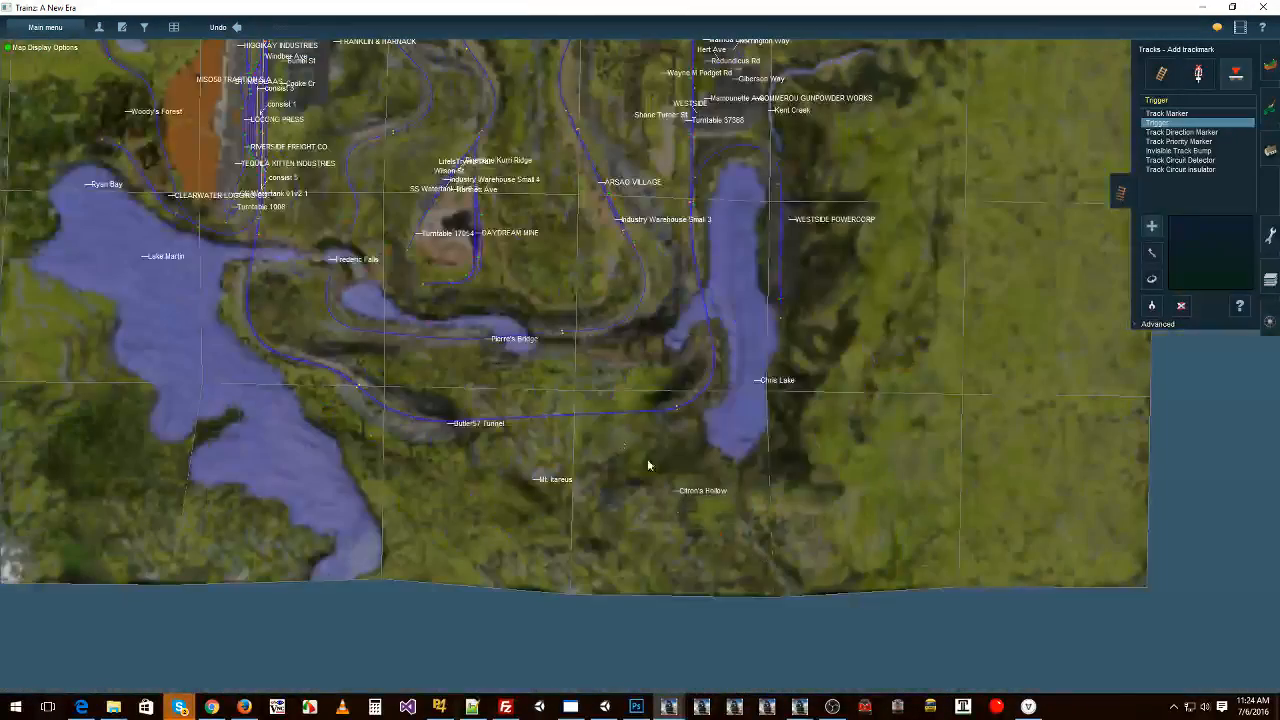
{"action": "right_click", "coordinate": [331, 309]}
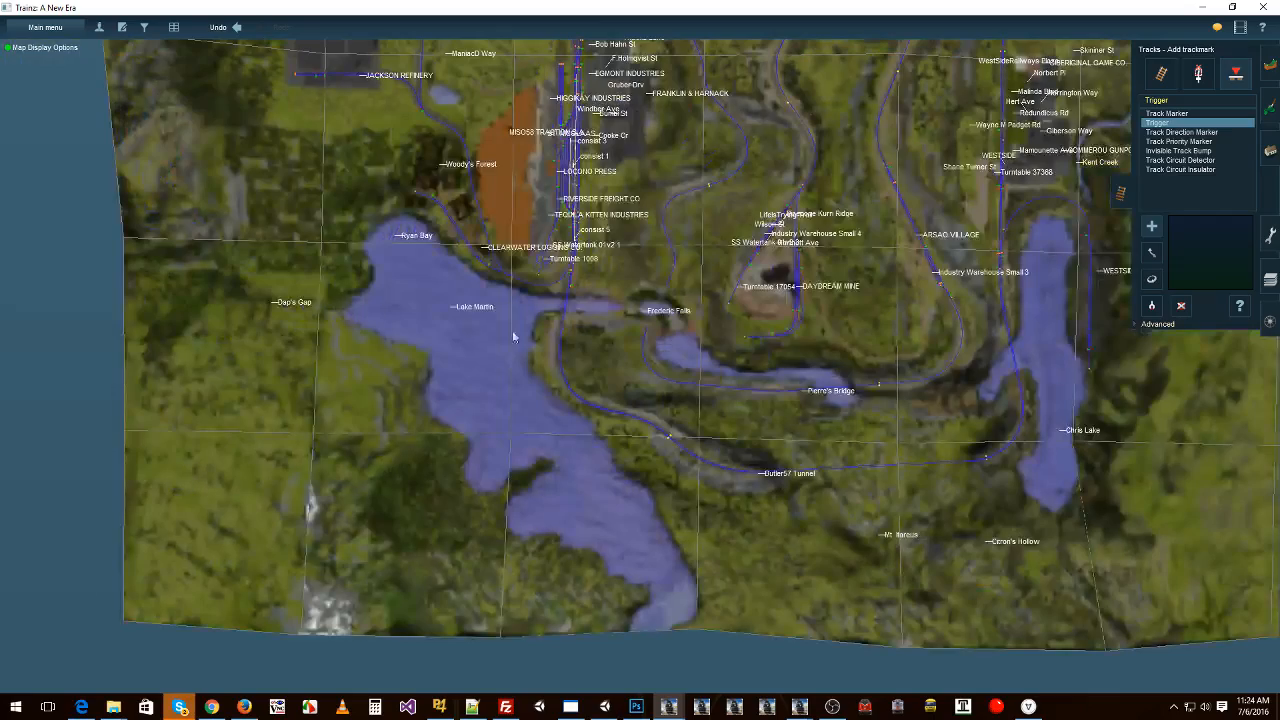
{"action": "right_click", "coordinate": [575, 345]}
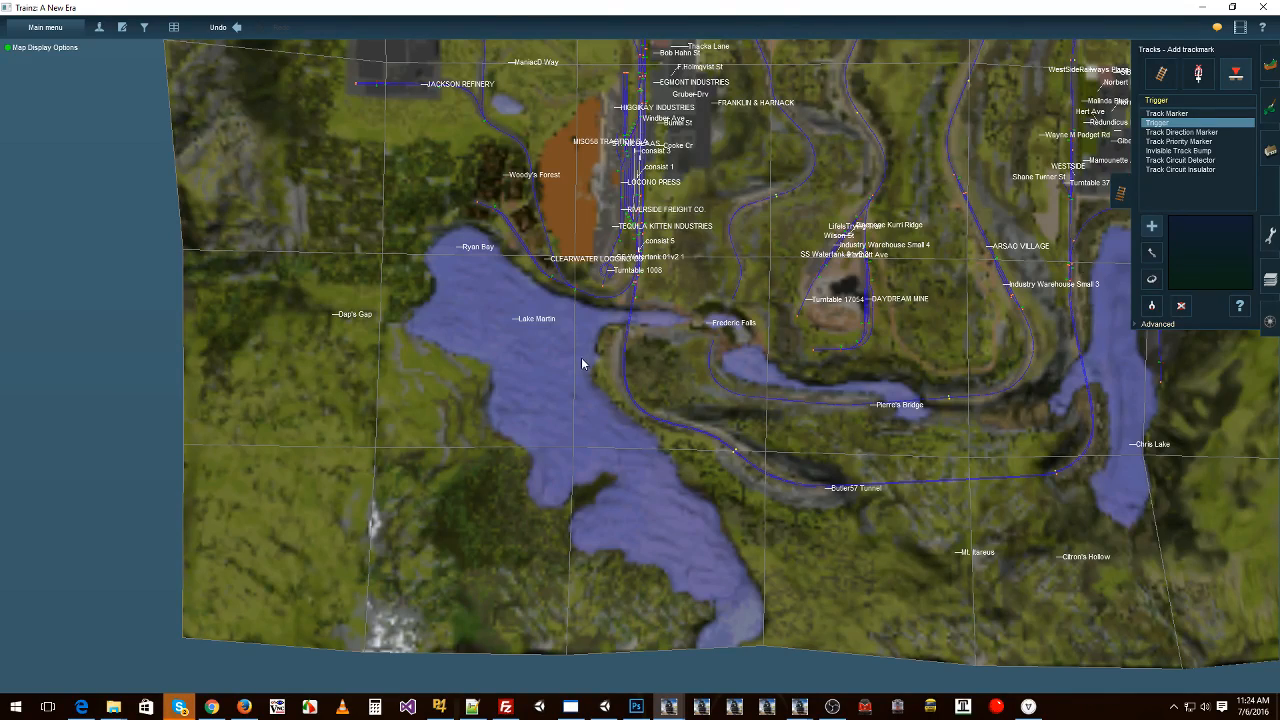
{"action": "right_click", "coordinate": [619, 348]}
{"action": "key", "text": "ctrl+m"}
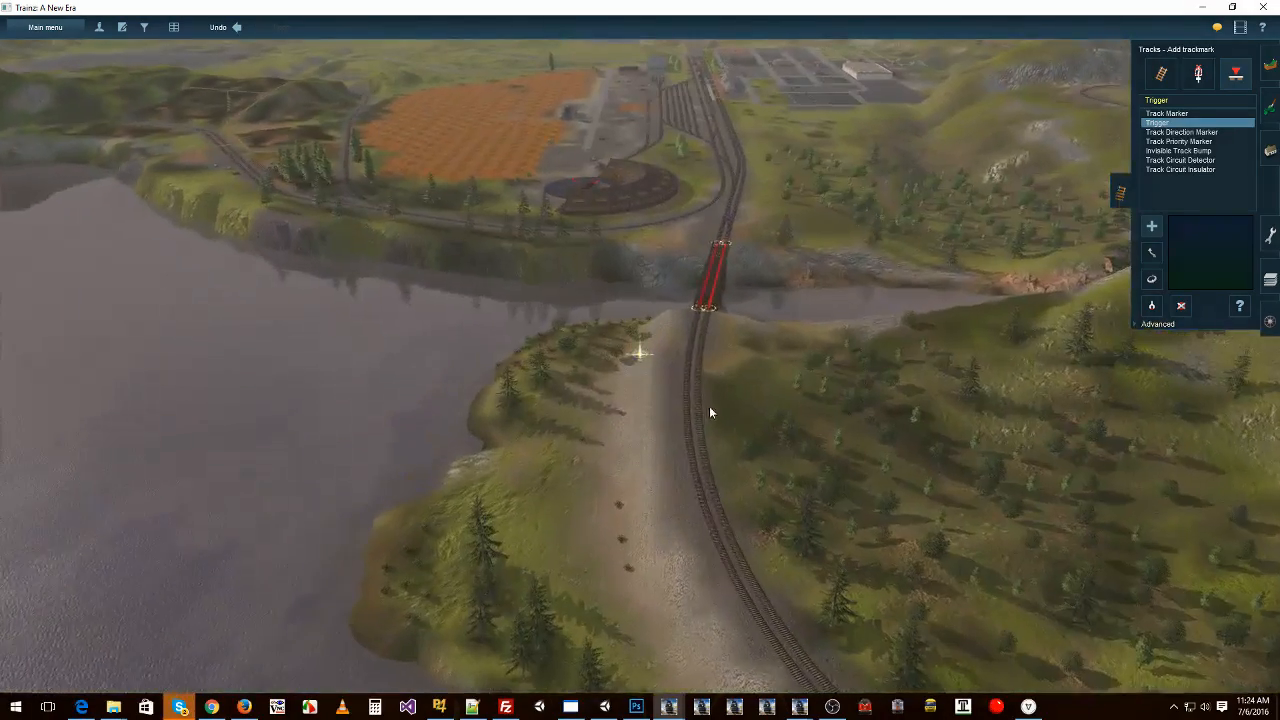
{"action": "right_click", "coordinate": [709, 405]}
{"action": "right_click", "coordinate": [809, 606]}
{"action": "right_click", "coordinate": [563, 229]}
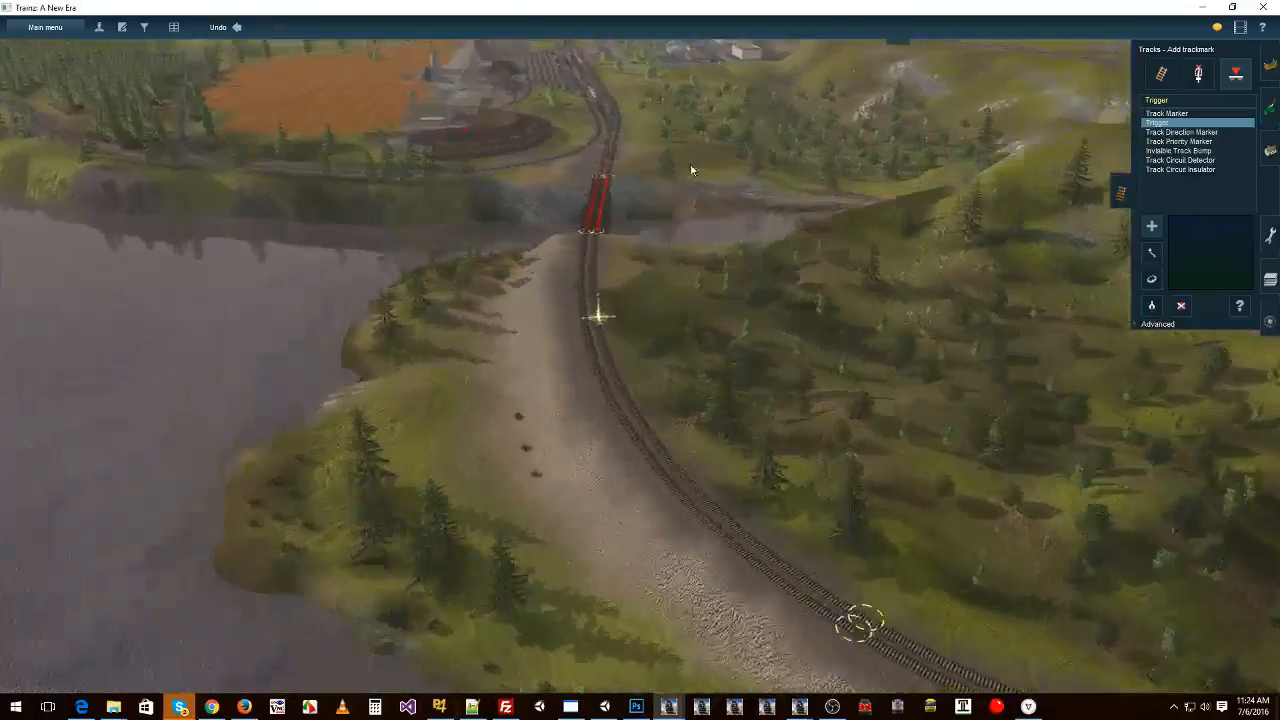
{"action": "scroll", "coordinate": [572, 129], "scroll_direction": "up", "scroll_amount": 5}
{"action": "right_click", "coordinate": [572, 129]}
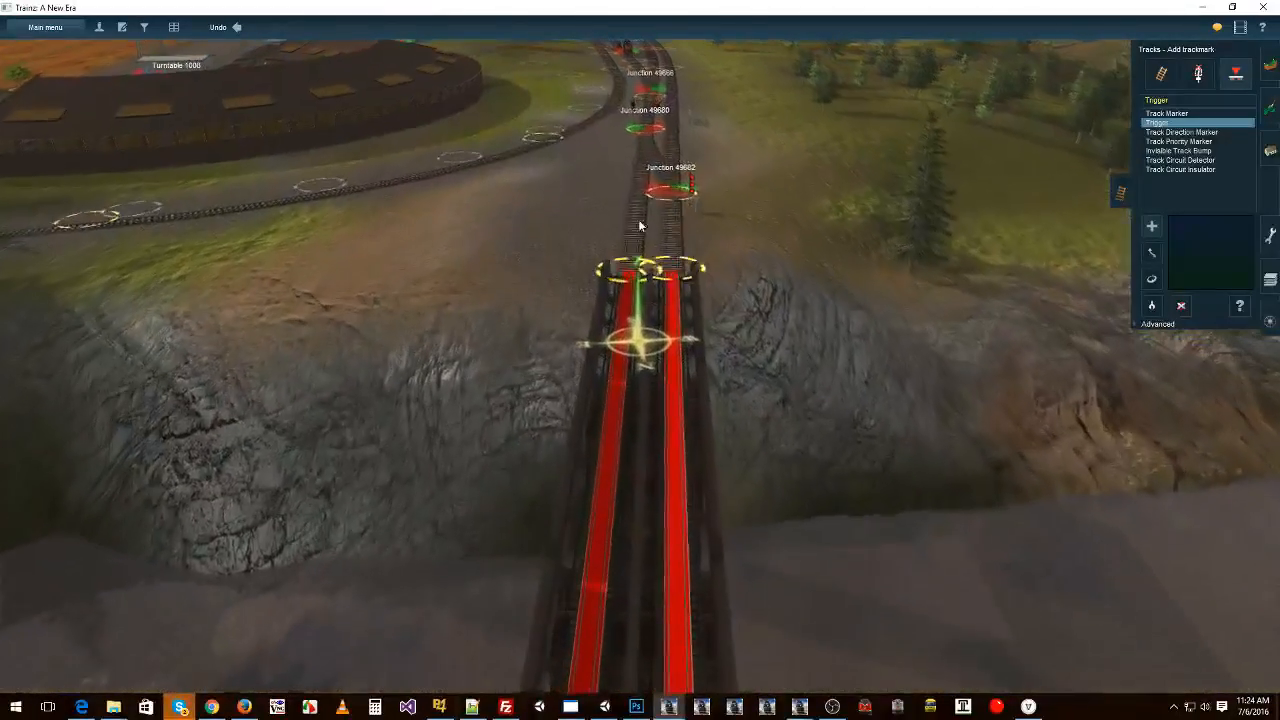
{"action": "right_click", "coordinate": [606, 525]}
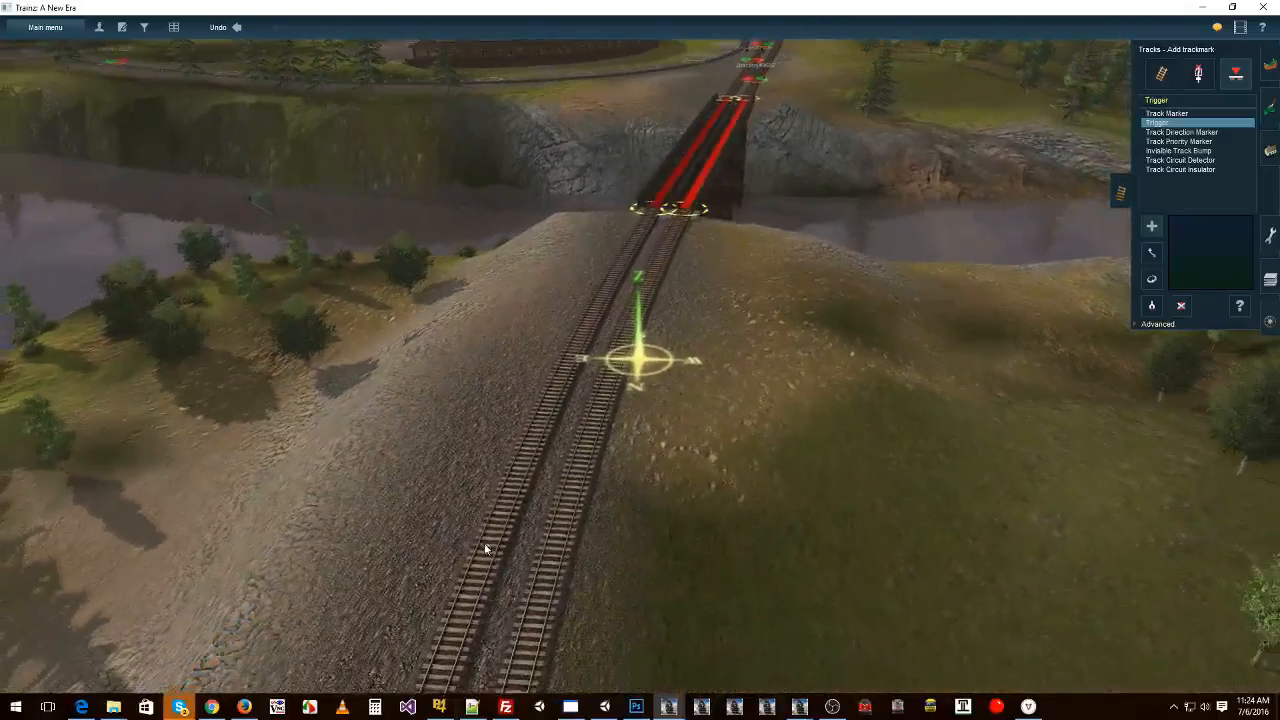
{"action": "left_click", "coordinate": [487, 546]}
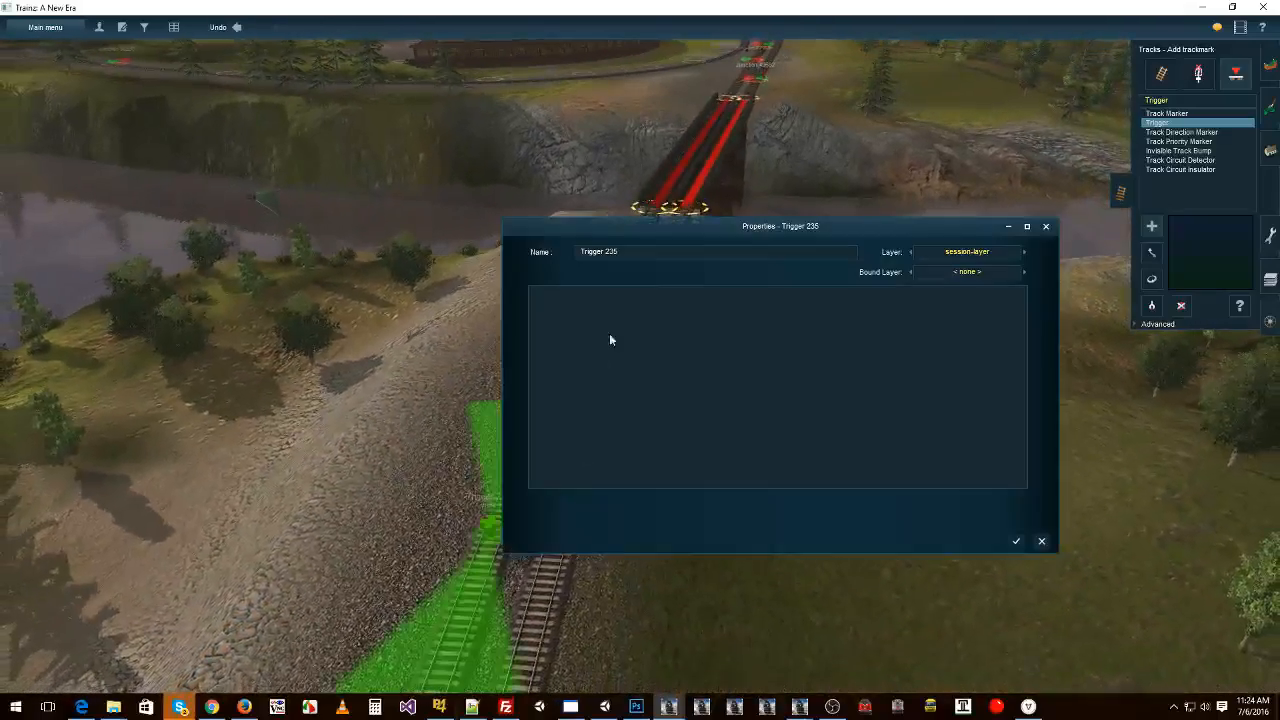
{"action": "left_click_drag", "start_coordinate": [623, 252], "coordinate": [371, 241]}
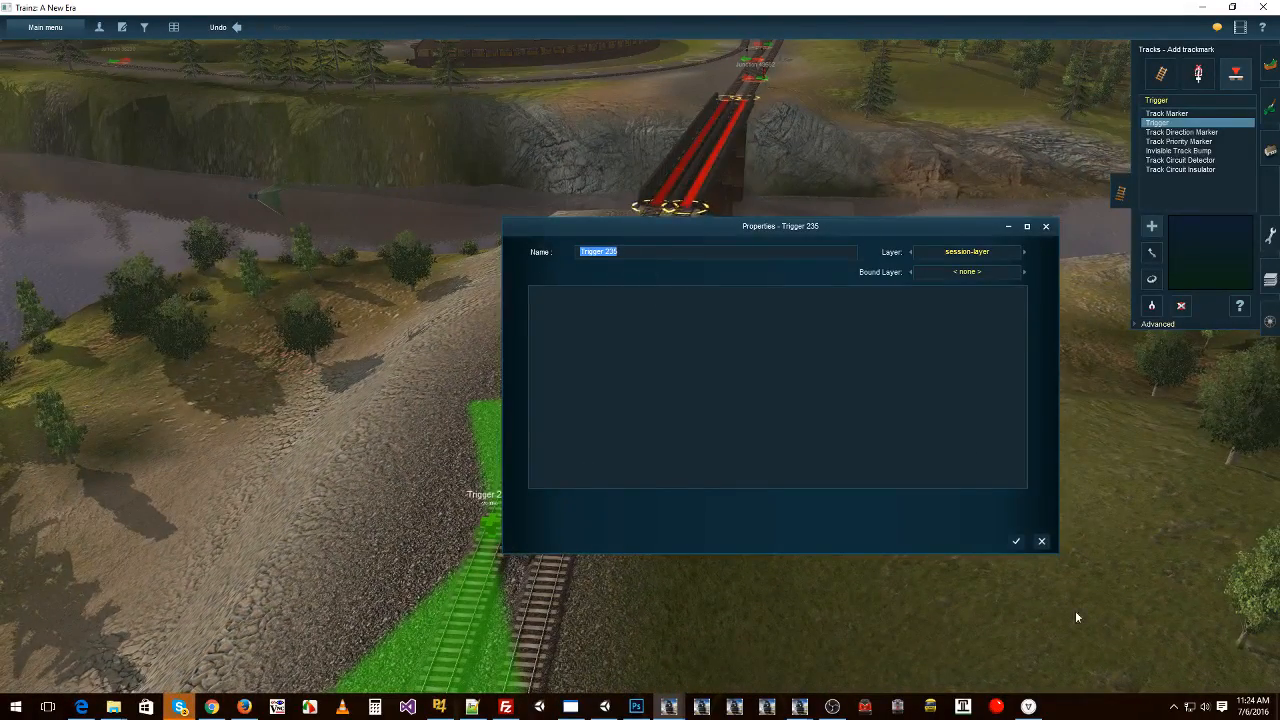
{"action": "left_click", "coordinate": [1042, 542]}
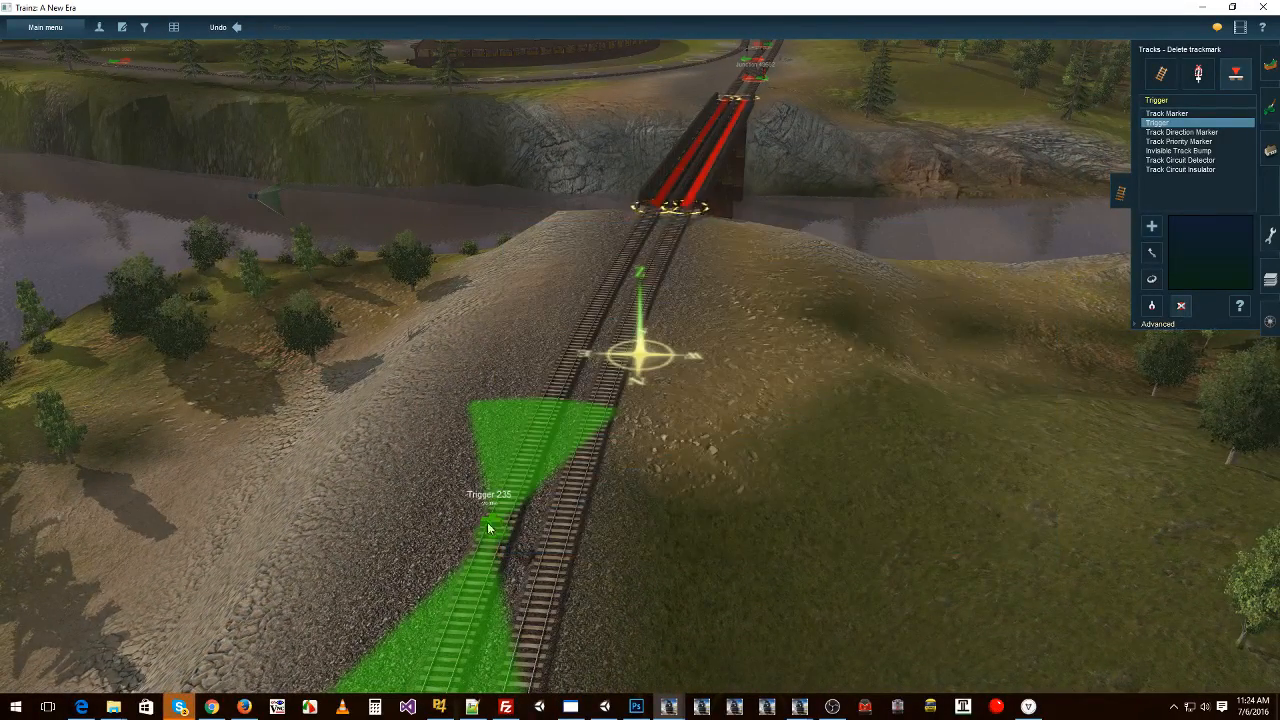
Place a track marker named TM3 on the western track just south of the bridge and select the Rotate tool for its direction
{"action": "left_click", "coordinate": [1198, 73]}
{"action": "left_click", "coordinate": [1180, 150]}
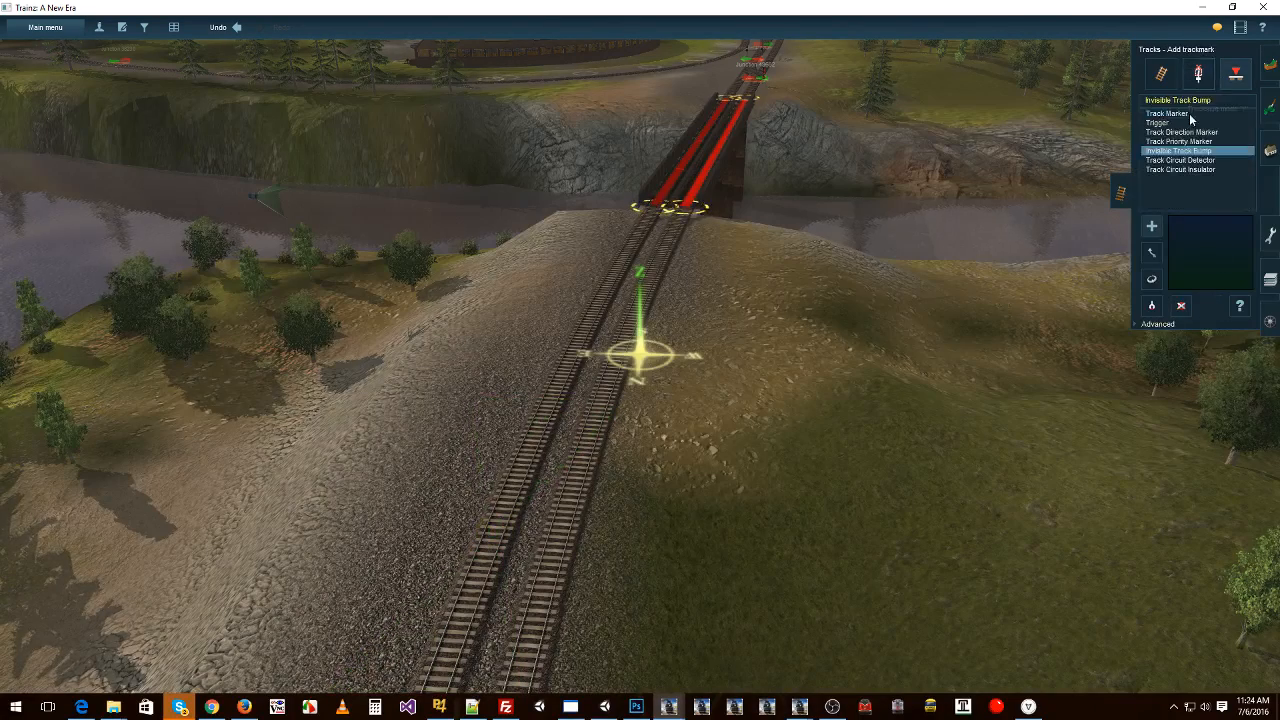
{"action": "left_click", "coordinate": [1168, 114]}
{"action": "left_click", "coordinate": [569, 394]}
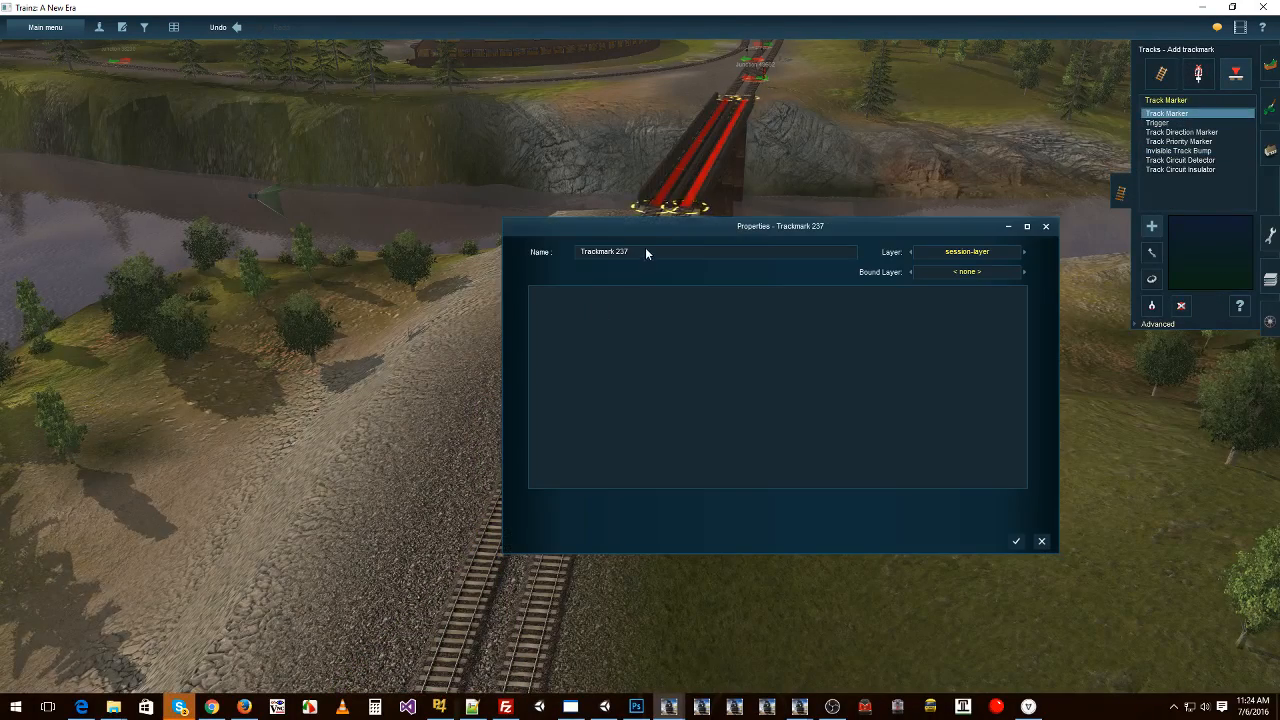
{"action": "left_click", "coordinate": [646, 251]}
{"action": "type", "text": "TM"}
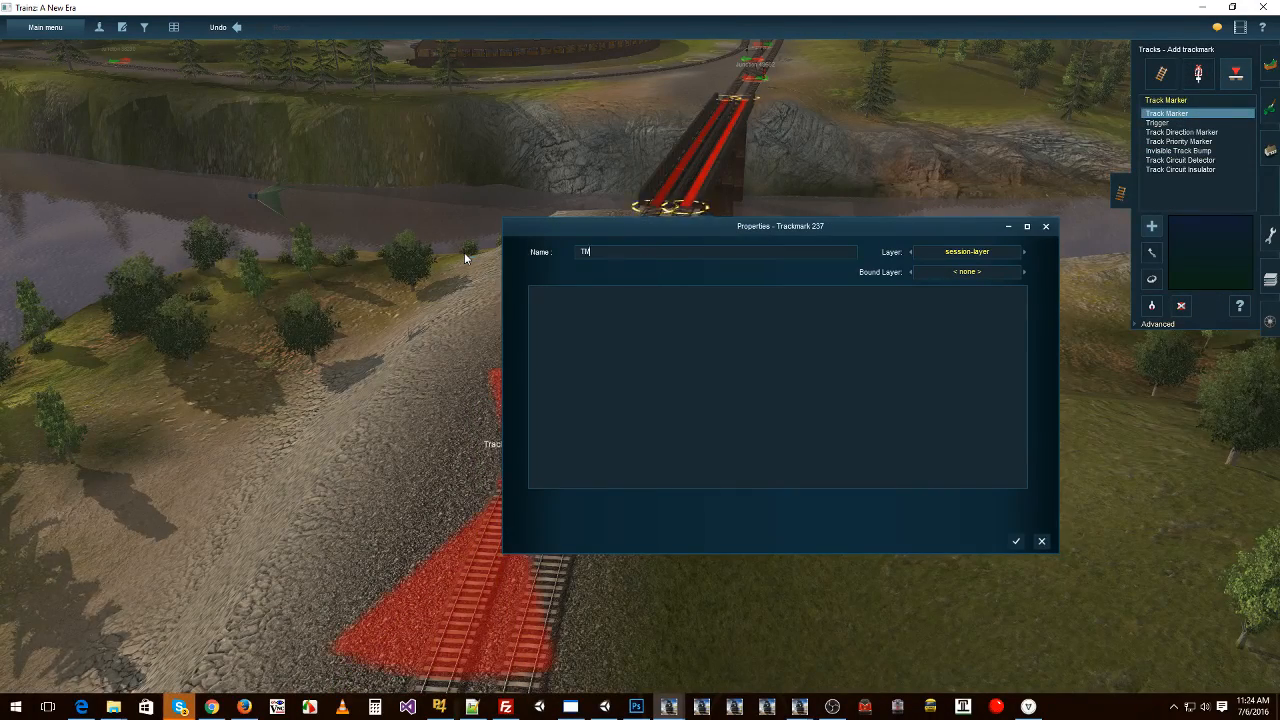
{"action": "type", "text": "C"}
{"action": "left_click", "coordinate": [1016, 542]}
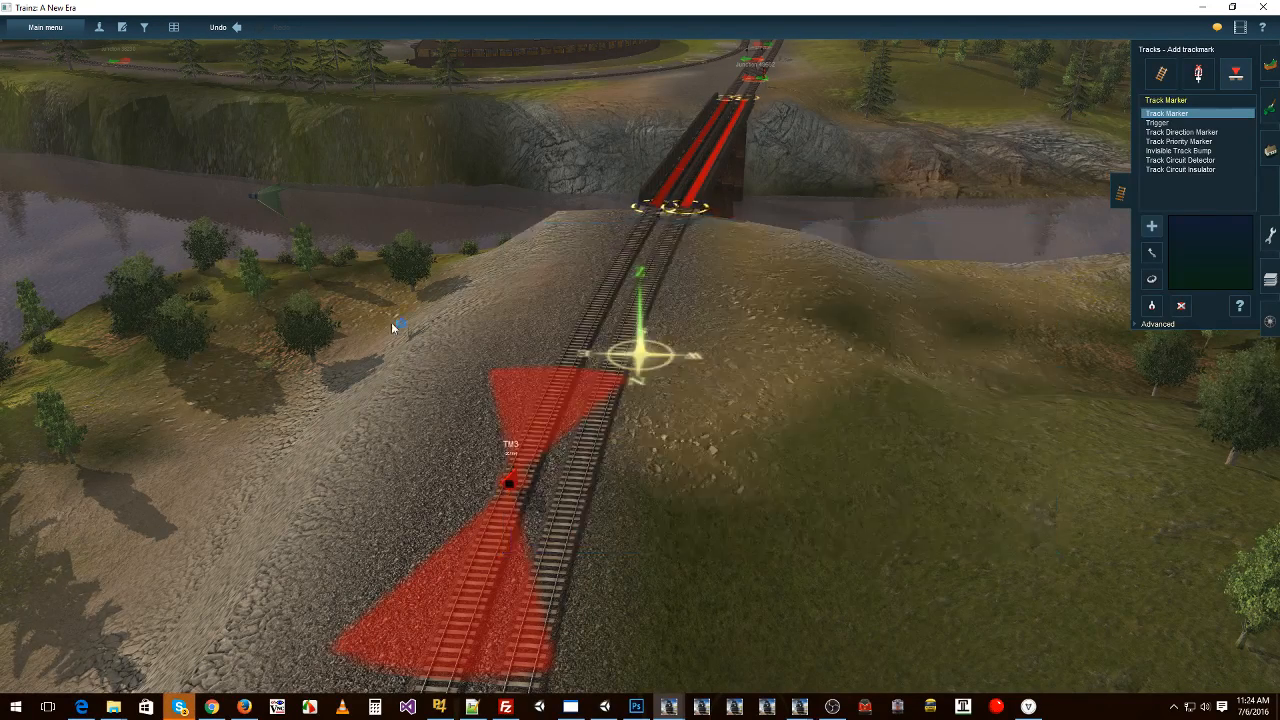
{"action": "left_click", "coordinate": [1151, 279]}
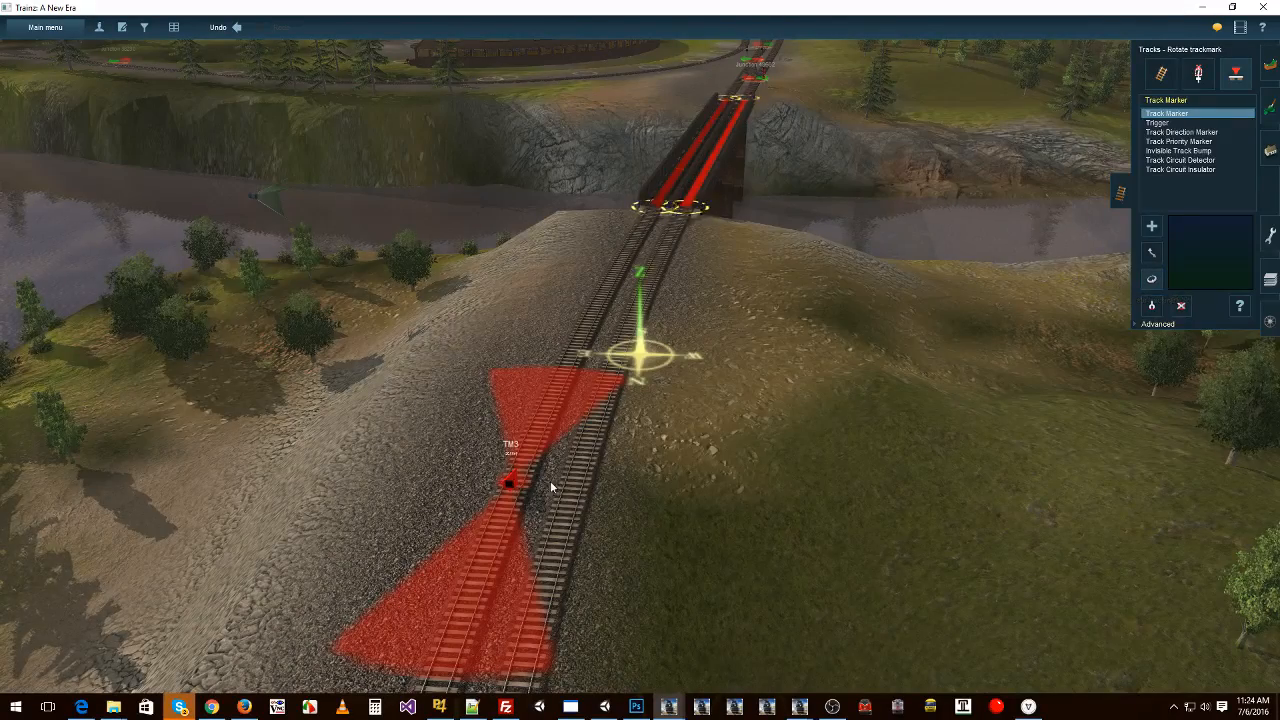
Place a track marker named TM4 in the rocky cutting near Butler57 Tunnel and rotate its direction
{"action": "scroll", "coordinate": [960, 425], "scroll_direction": "down", "scroll_amount": 10}
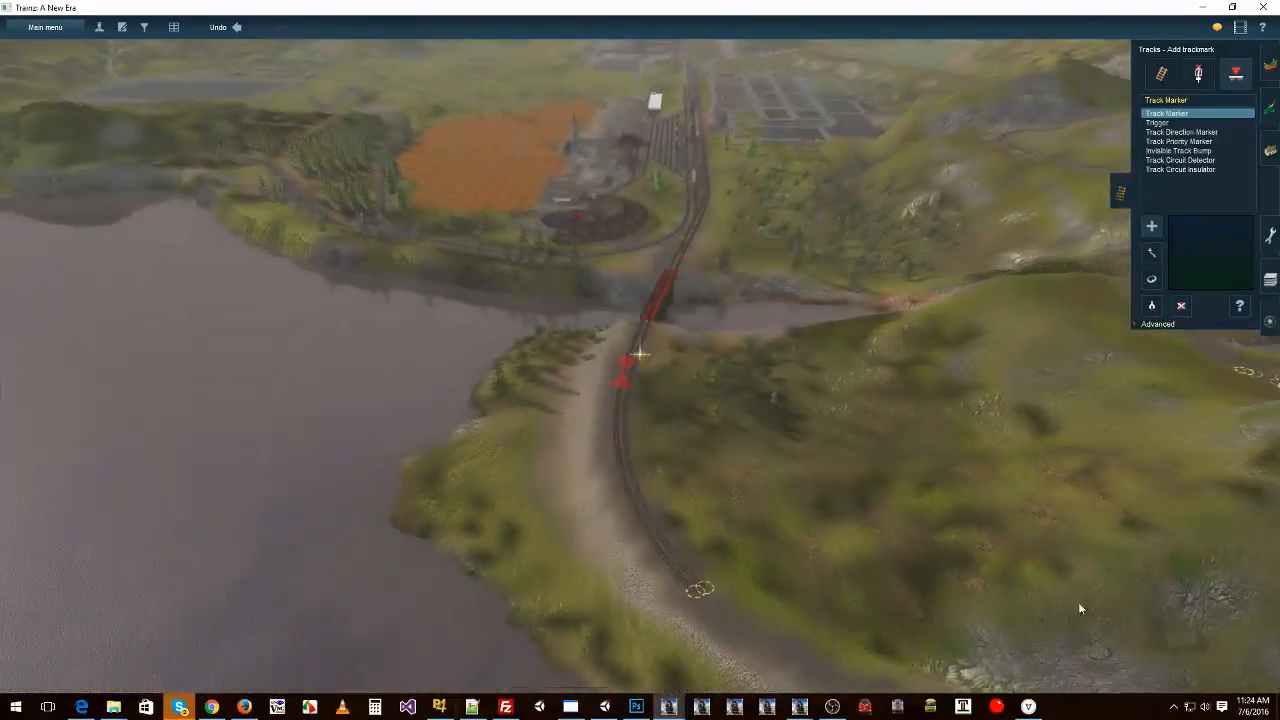
{"action": "right_click_drag", "start_coordinate": [1080, 606], "coordinate": [508, 272]}
{"action": "scroll", "coordinate": [988, 208], "scroll_direction": "up", "scroll_amount": 5}
{"action": "scroll", "coordinate": [508, 272], "scroll_direction": "up", "scroll_amount": 5}
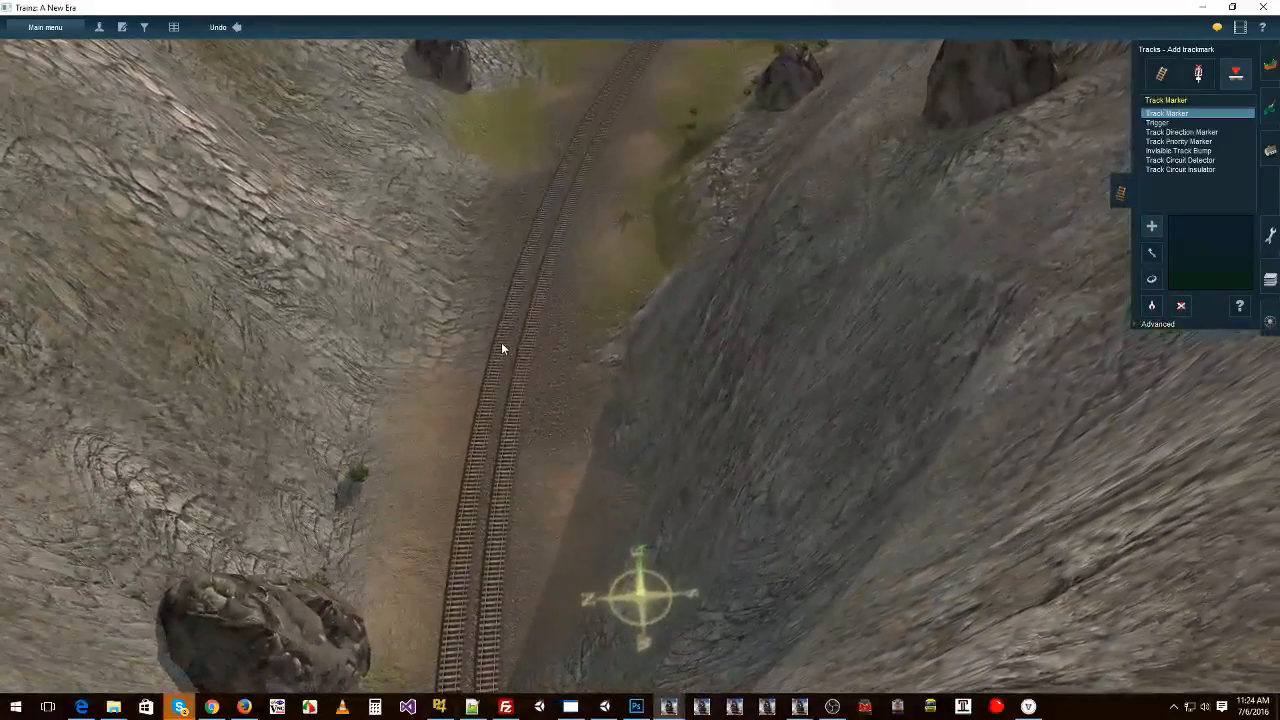
{"action": "left_click", "coordinate": [501, 342]}
{"action": "type", "text": "TM4"}
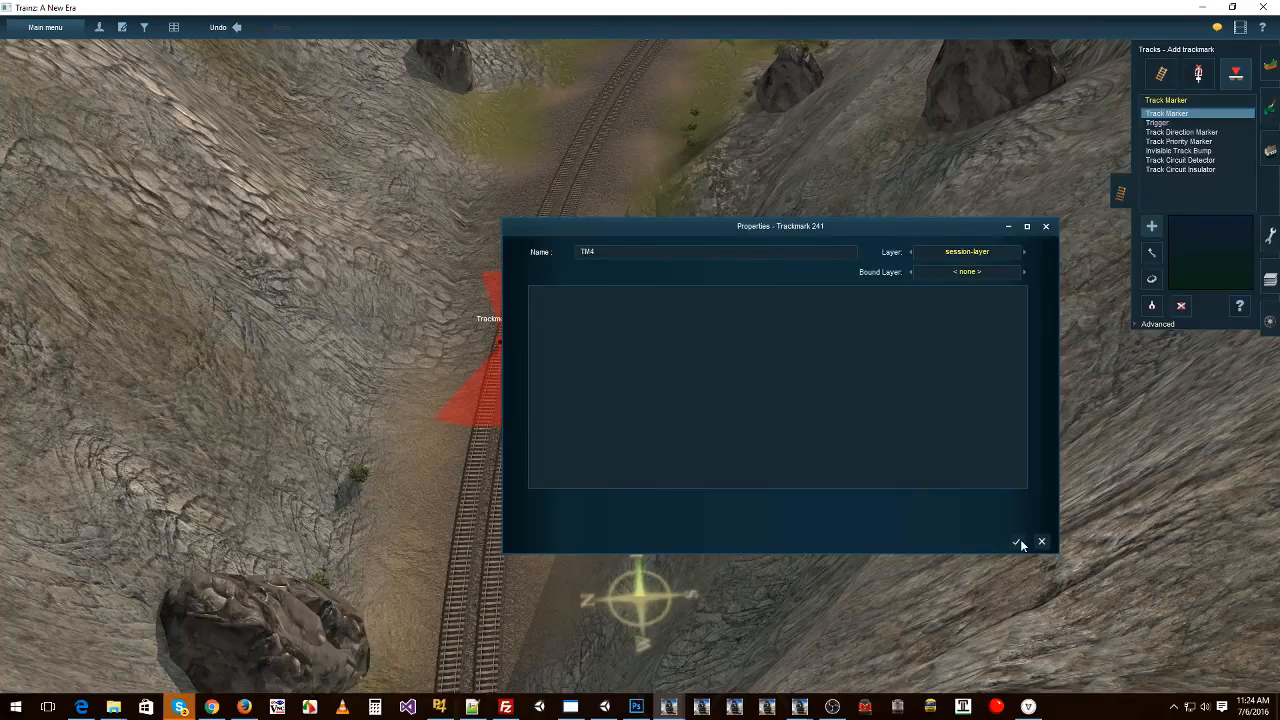
{"action": "left_click", "coordinate": [1017, 542]}
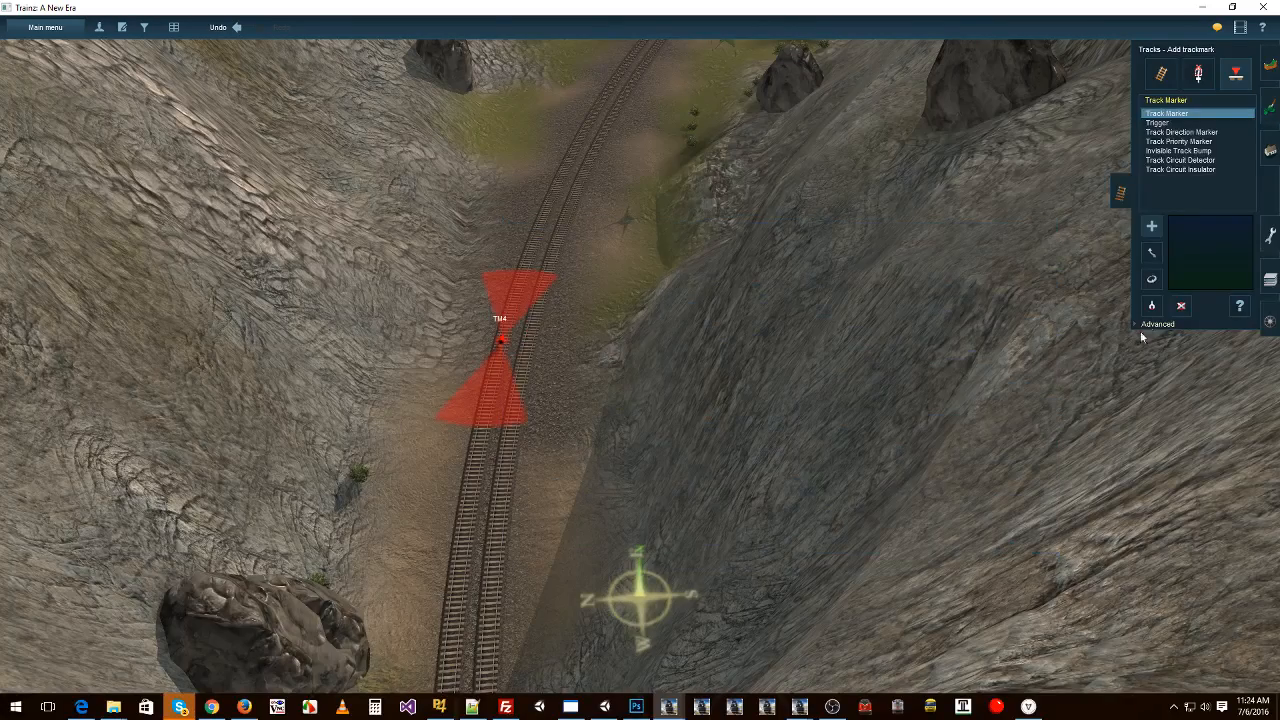
{"action": "left_click", "coordinate": [1152, 281]}
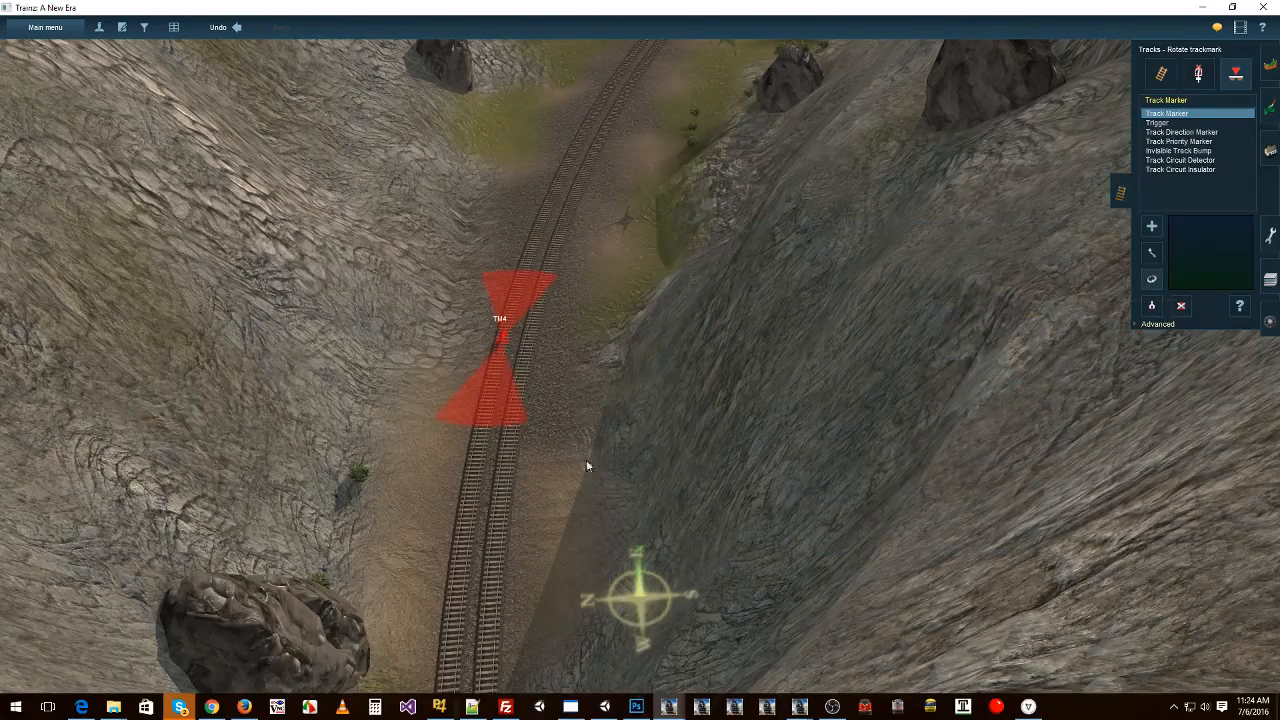
Place a track marker named TM5 on the curved double track beside Chris Lake
{"action": "scroll", "coordinate": [587, 465], "scroll_direction": "down", "scroll_amount": 15}
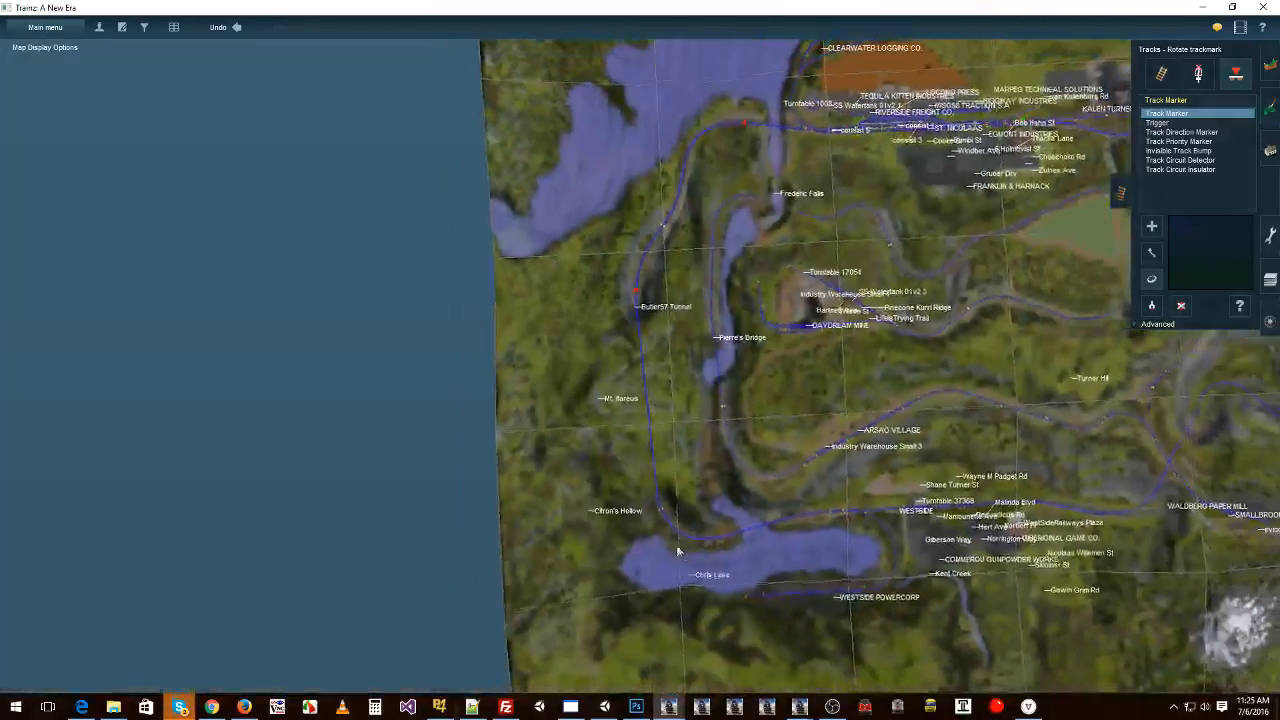
{"action": "scroll", "coordinate": [685, 545], "scroll_direction": "up", "scroll_amount": 15}
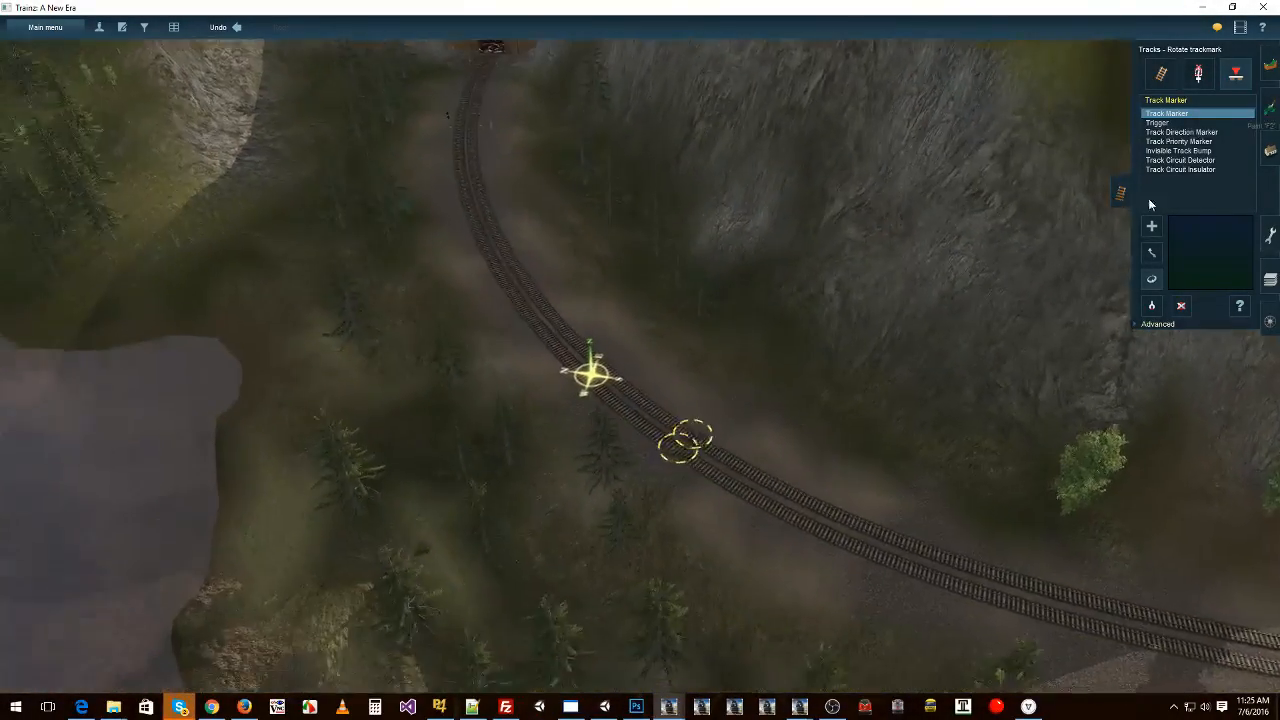
{"action": "left_click", "coordinate": [1152, 253]}
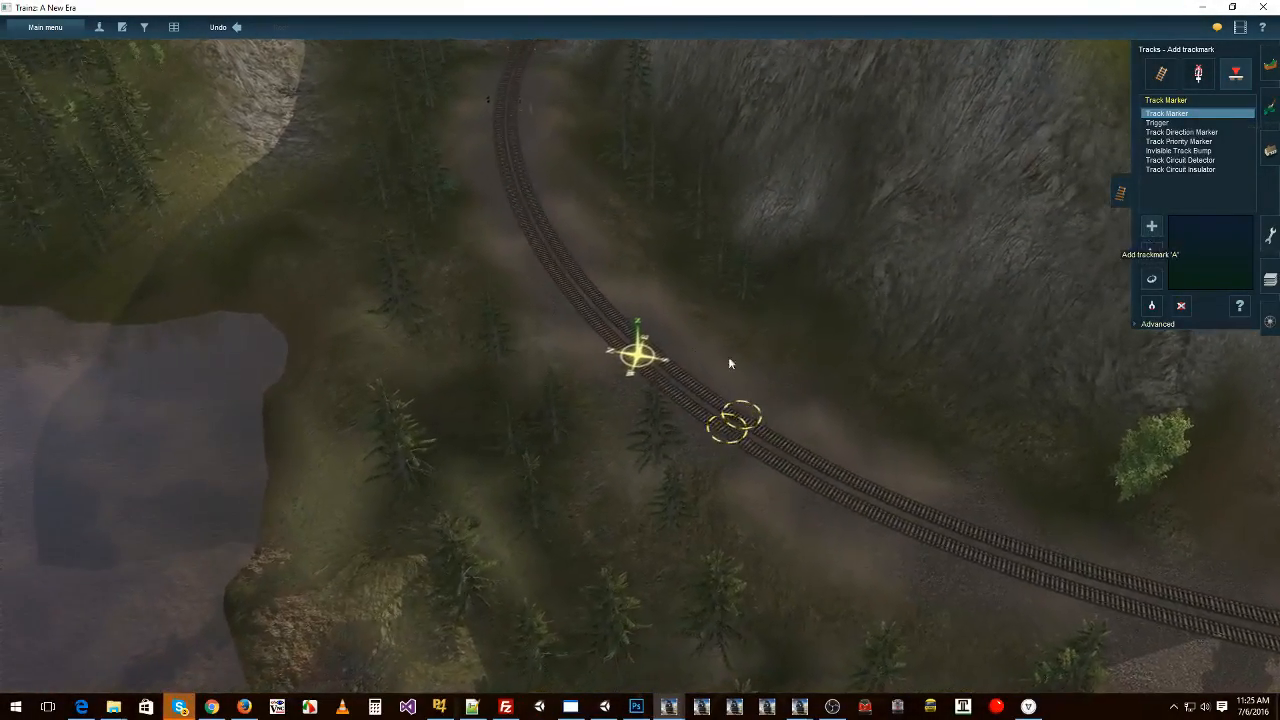
{"action": "left_click", "coordinate": [617, 346]}
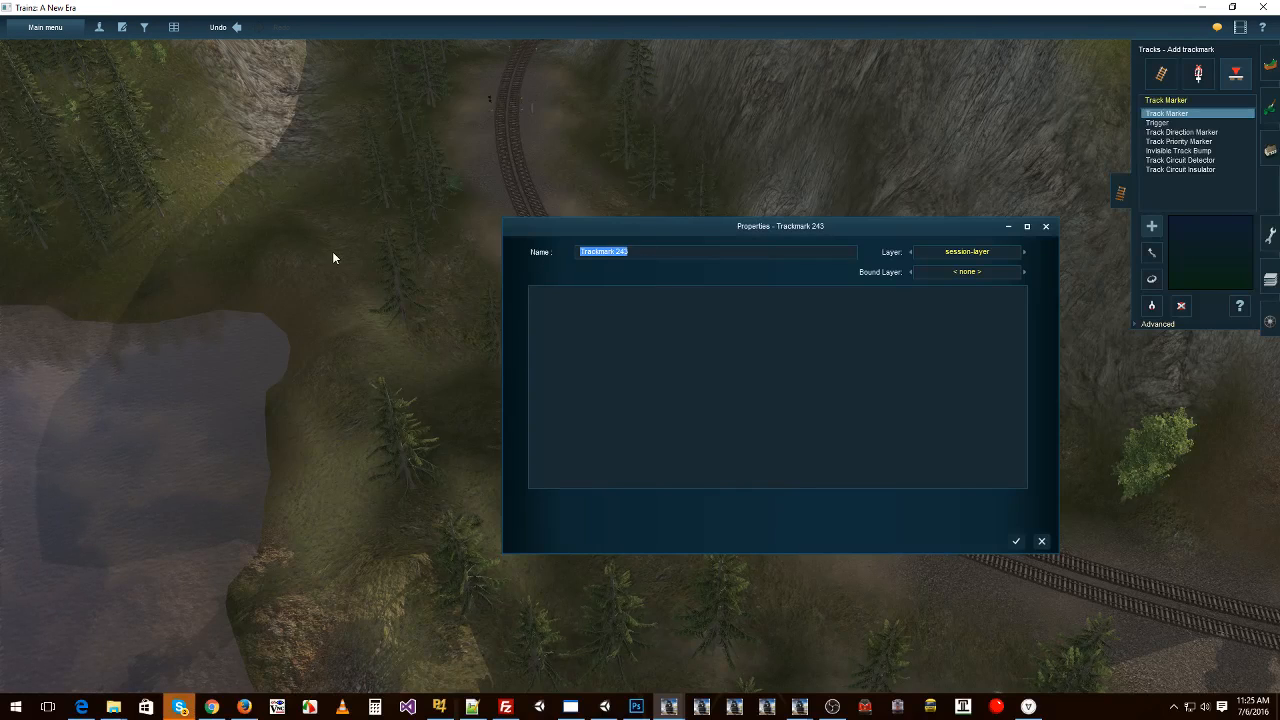
{"action": "left_click", "coordinate": [1018, 541]}
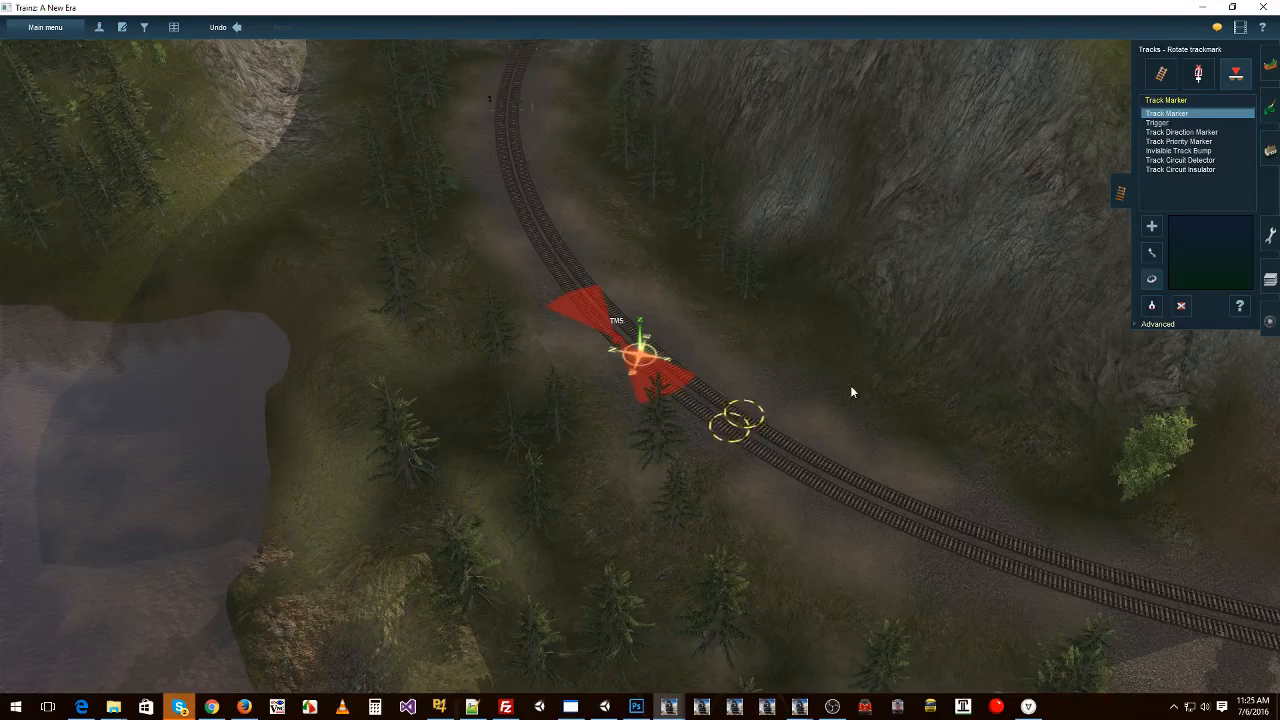
Follow the line to Westside and examine the tracks around its station and turntable
{"action": "scroll", "coordinate": [852, 390], "scroll_direction": "down", "scroll_amount": 8}
{"action": "right_click_drag", "start_coordinate": [997, 348], "coordinate": [656, 452]}
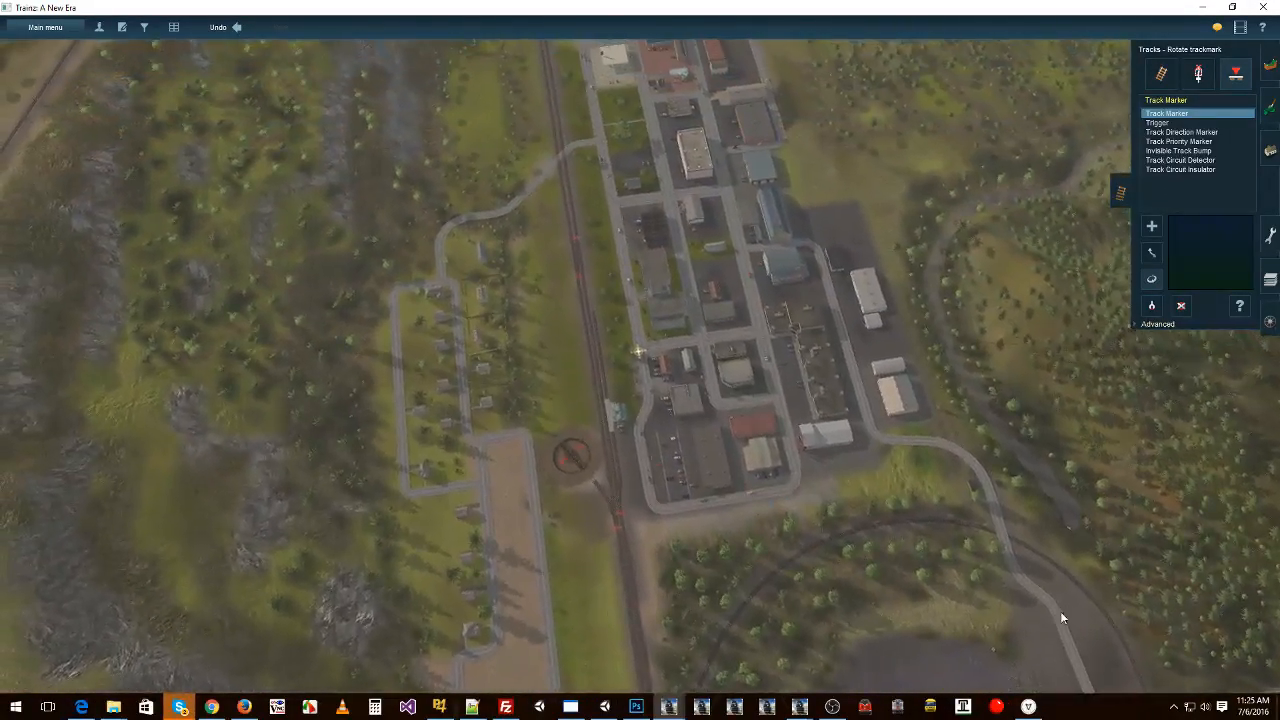
{"action": "right_click", "coordinate": [1062, 617]}
{"action": "right_click", "coordinate": [348, 475]}
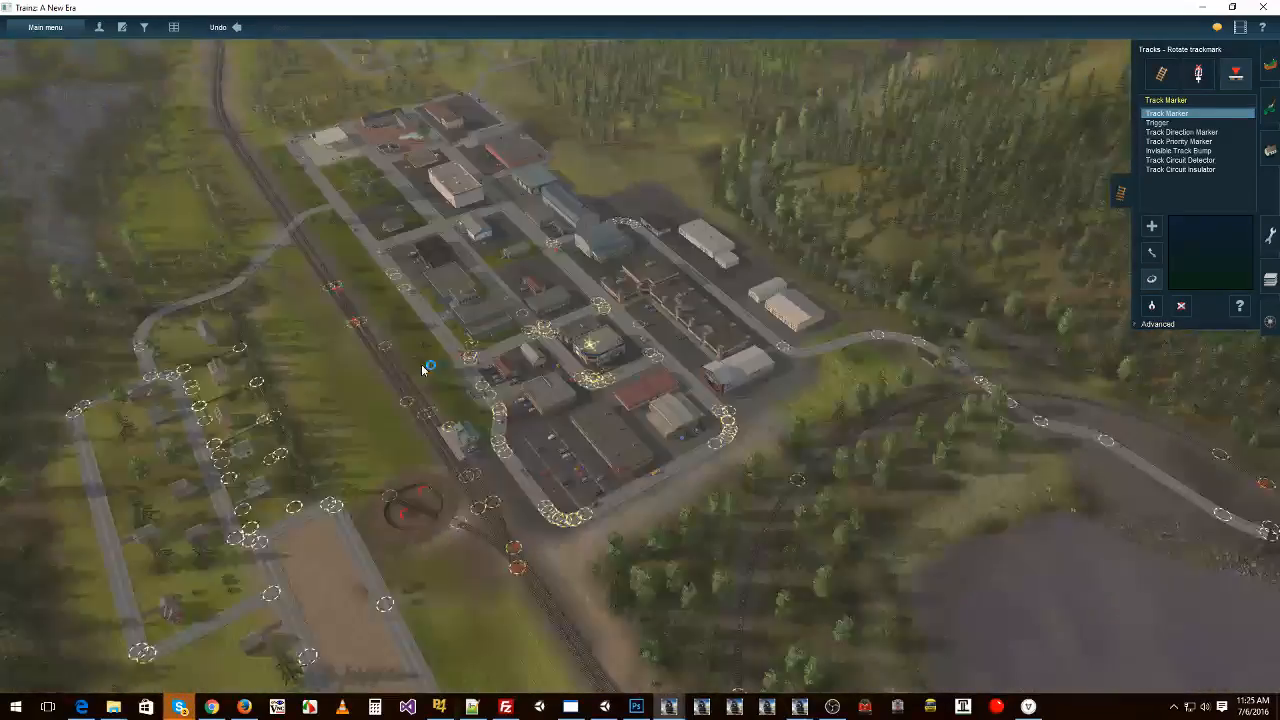
{"action": "scroll", "coordinate": [400, 385], "scroll_direction": "up", "scroll_amount": 4}
{"action": "right_click", "coordinate": [310, 449]}
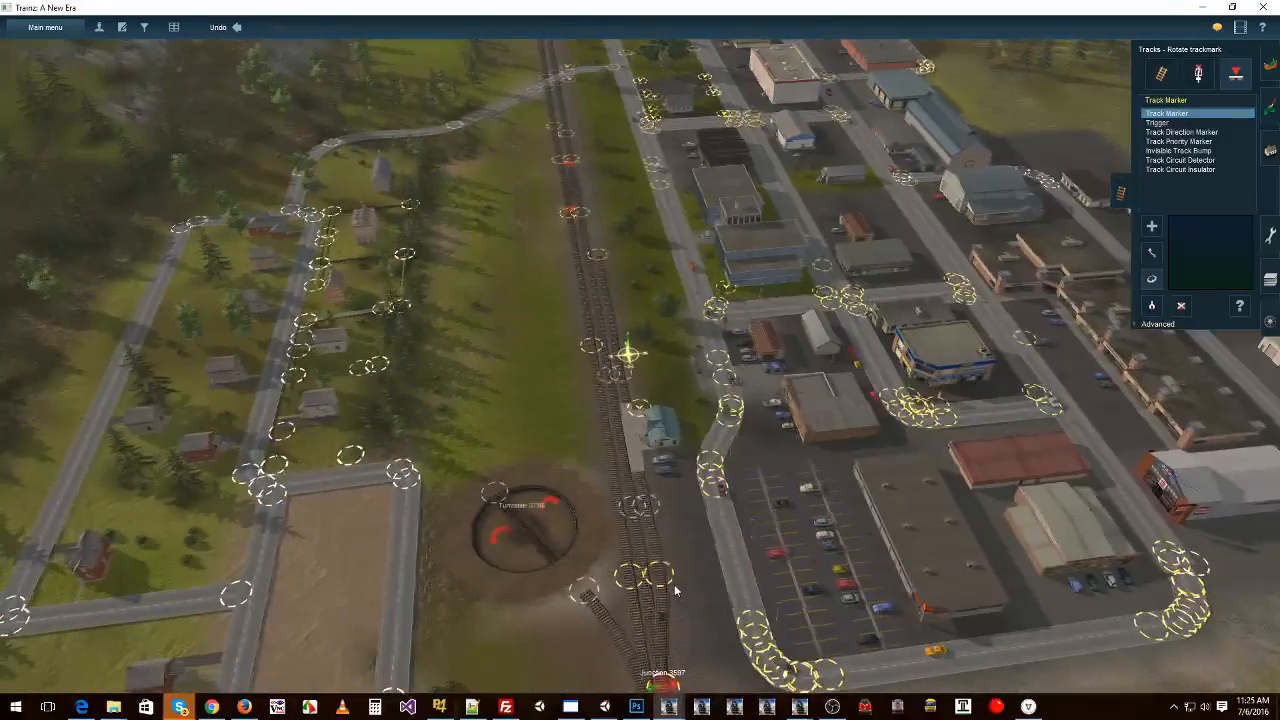
{"action": "right_click", "coordinate": [674, 584]}
{"action": "right_click", "coordinate": [597, 240]}
{"action": "scroll", "coordinate": [645, 330], "scroll_direction": "up", "scroll_amount": 4}
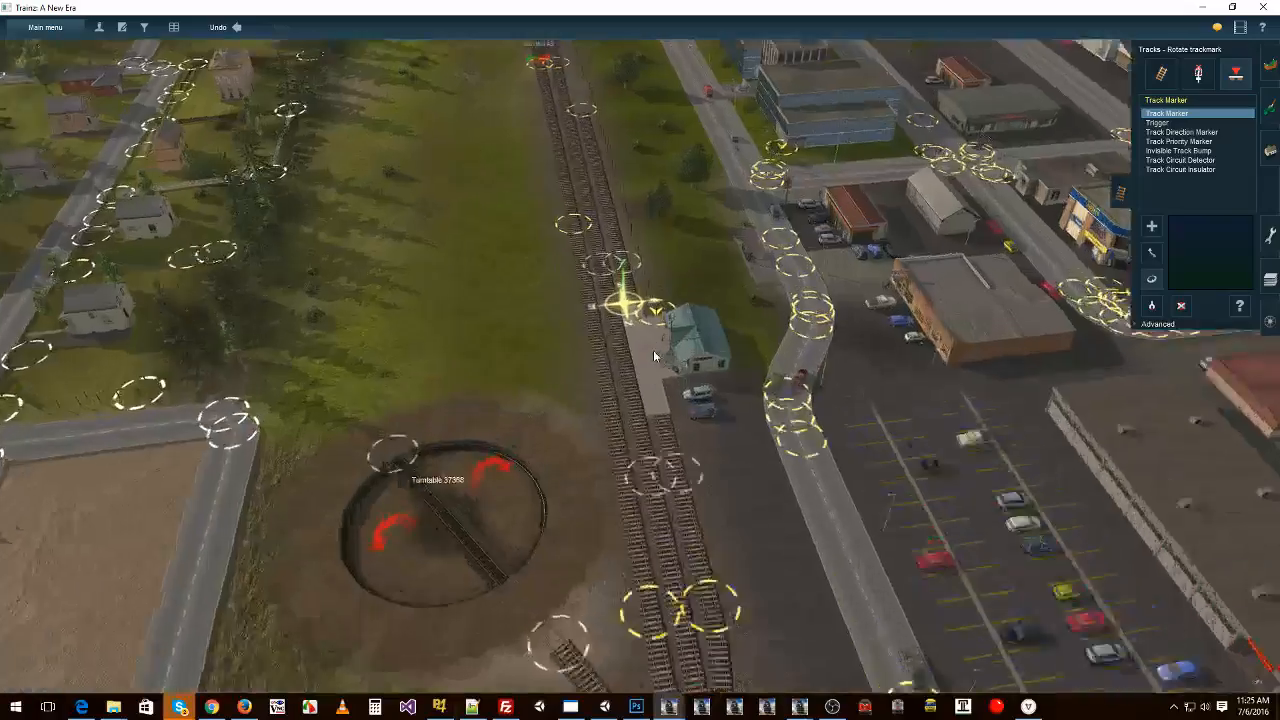
{"action": "scroll", "coordinate": [653, 350], "scroll_direction": "down", "scroll_amount": 10}
{"action": "scroll", "coordinate": [680, 391], "scroll_direction": "up", "scroll_amount": 3}
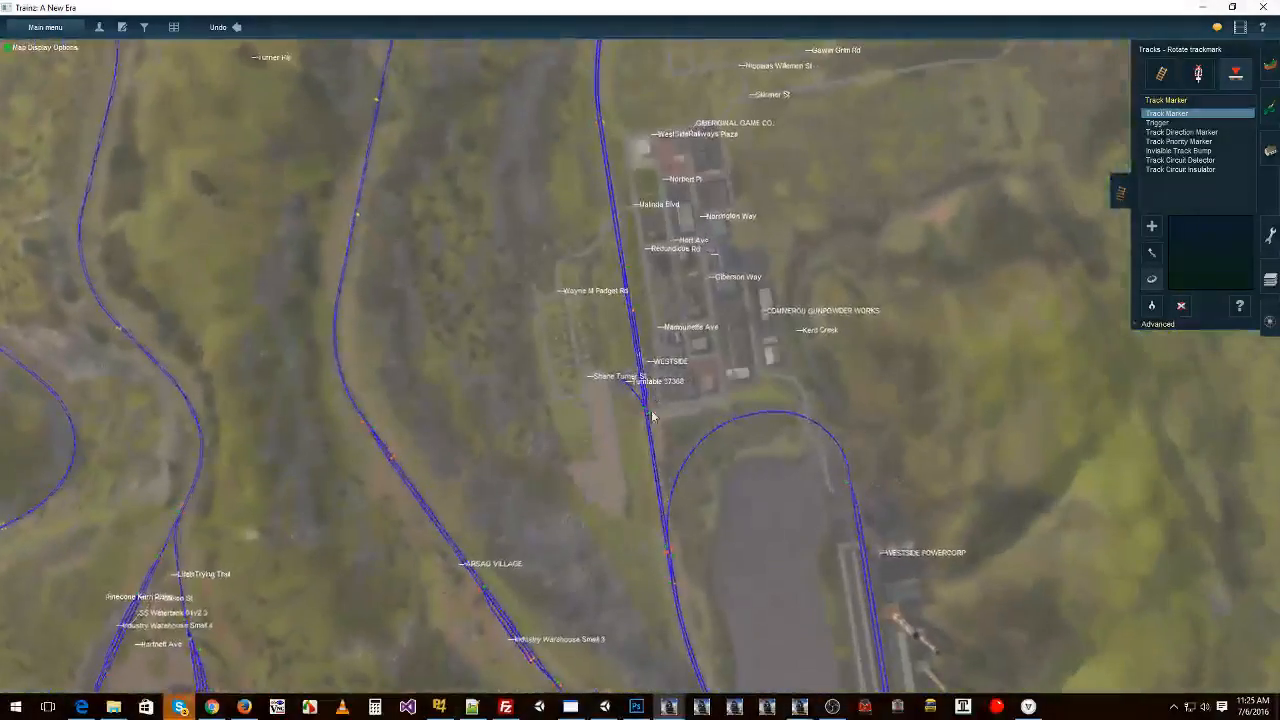
In the session's Driver Setup rule, add a Drive Via Trackmark TM3 command after the trigger wait for the SP SD40T-2 1
{"action": "left_click", "coordinate": [122, 27]}
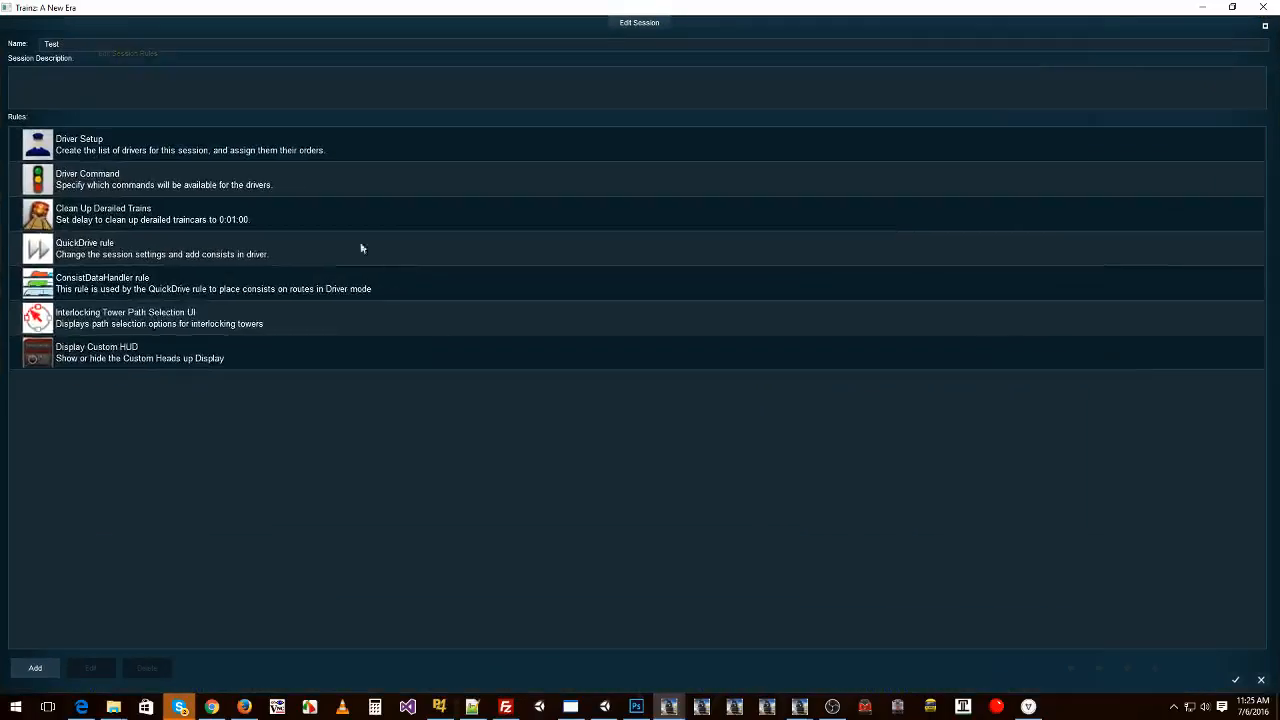
{"action": "left_click", "coordinate": [101, 148]}
{"action": "left_click", "coordinate": [91, 668]}
{"action": "scroll", "coordinate": [732, 463], "scroll_direction": "down", "scroll_amount": 3}
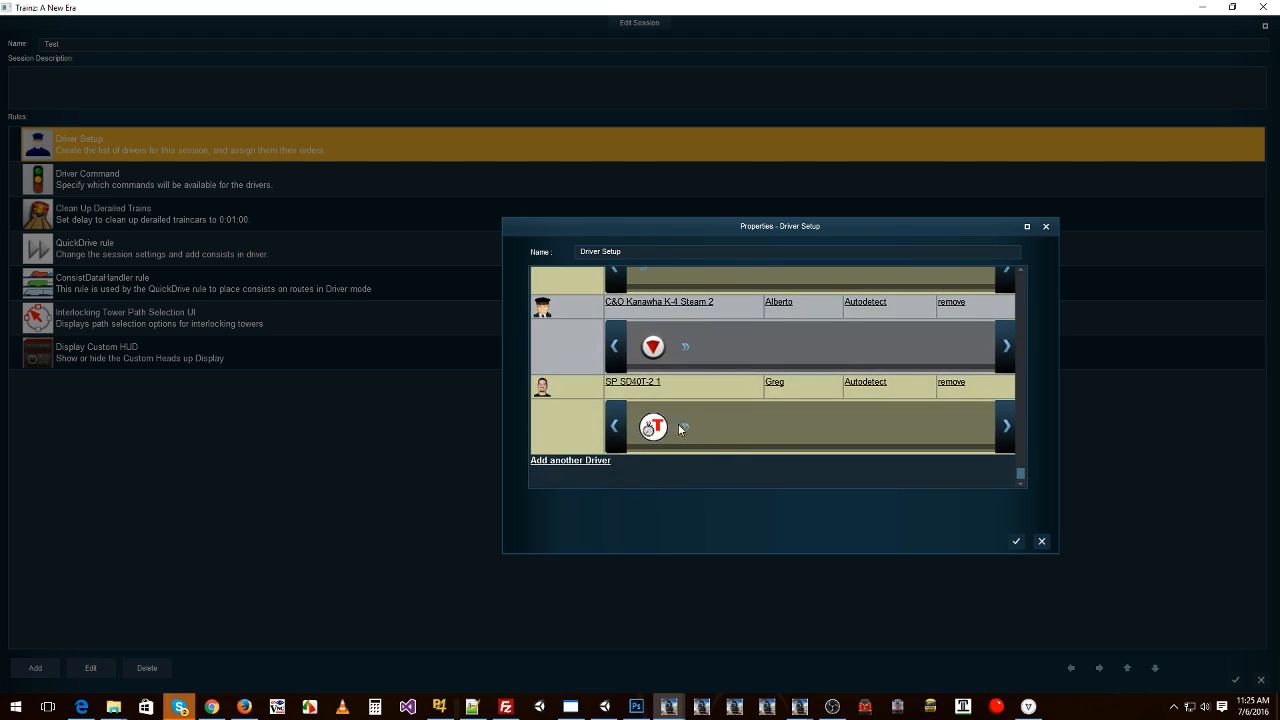
{"action": "left_click", "coordinate": [688, 429]}
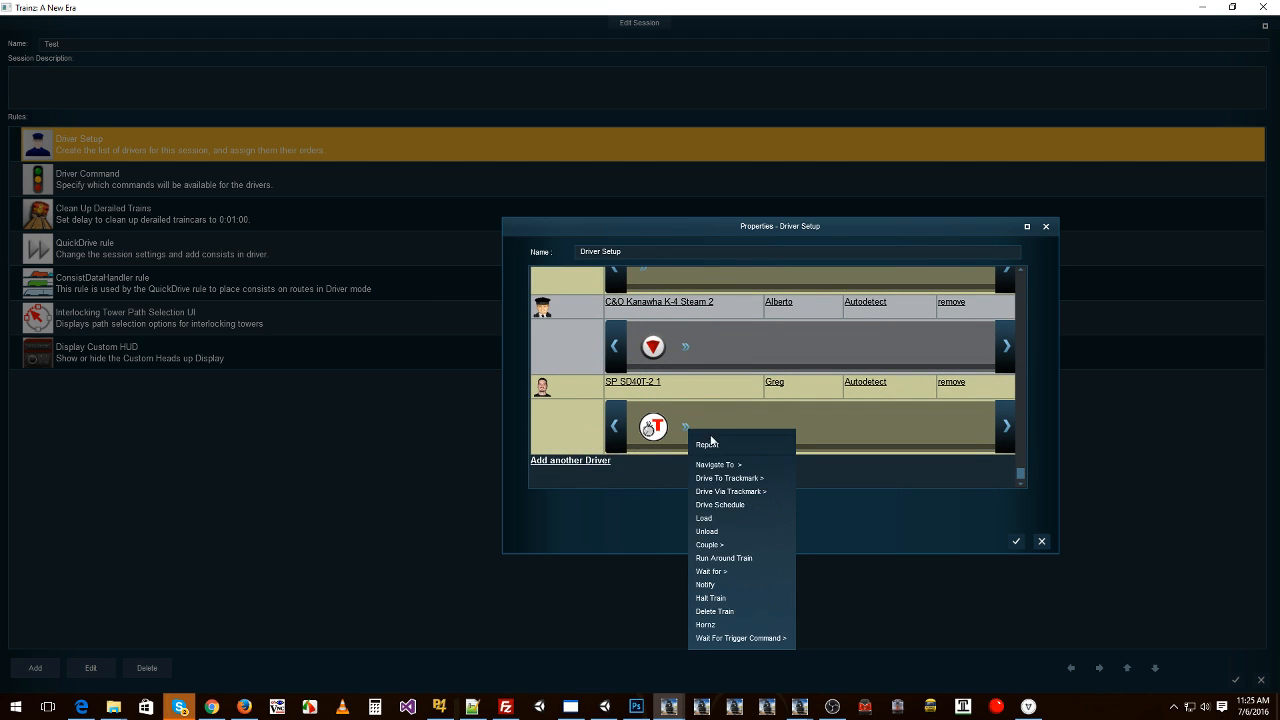
{"action": "mouse_move", "coordinate": [744, 484]}
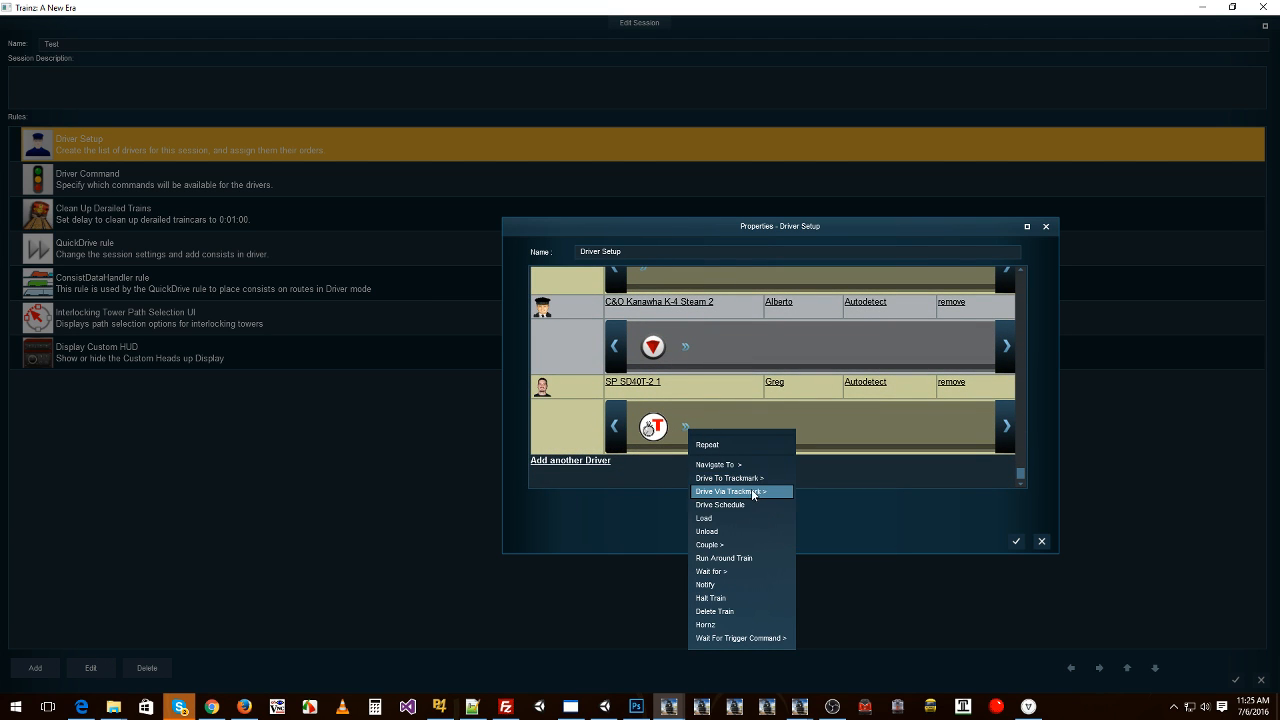
{"action": "left_click", "coordinate": [820, 522]}
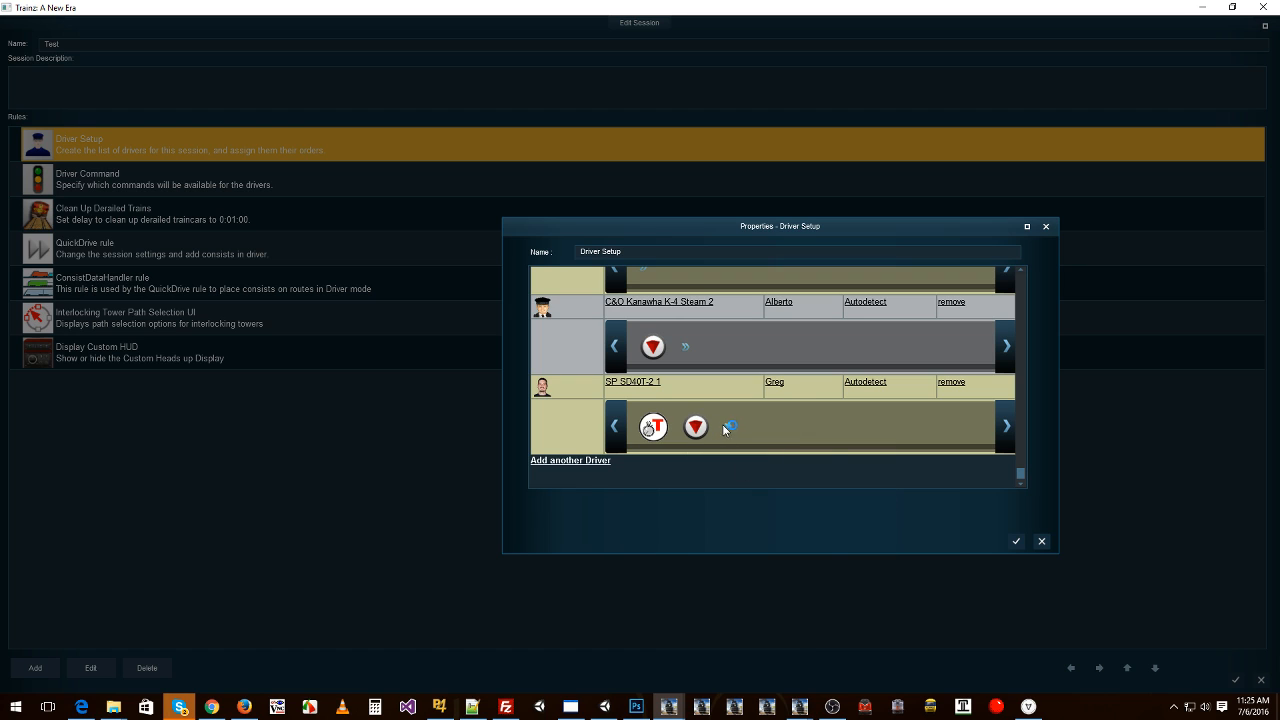
Append Drive Via Trackmark commands for TM4 and TM5 to the SP SD40T-2 1 schedule
{"action": "left_click", "coordinate": [728, 429]}
{"action": "mouse_move", "coordinate": [780, 490]}
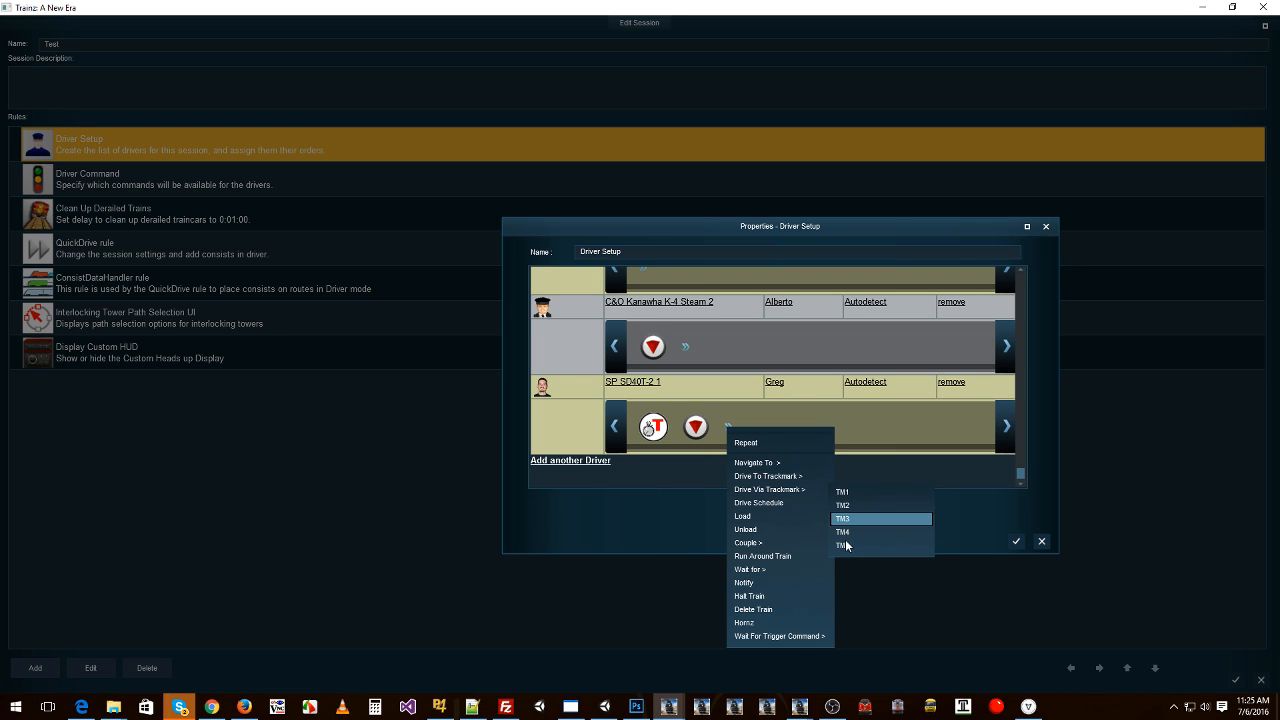
{"action": "left_click", "coordinate": [845, 533]}
{"action": "left_click", "coordinate": [769, 429]}
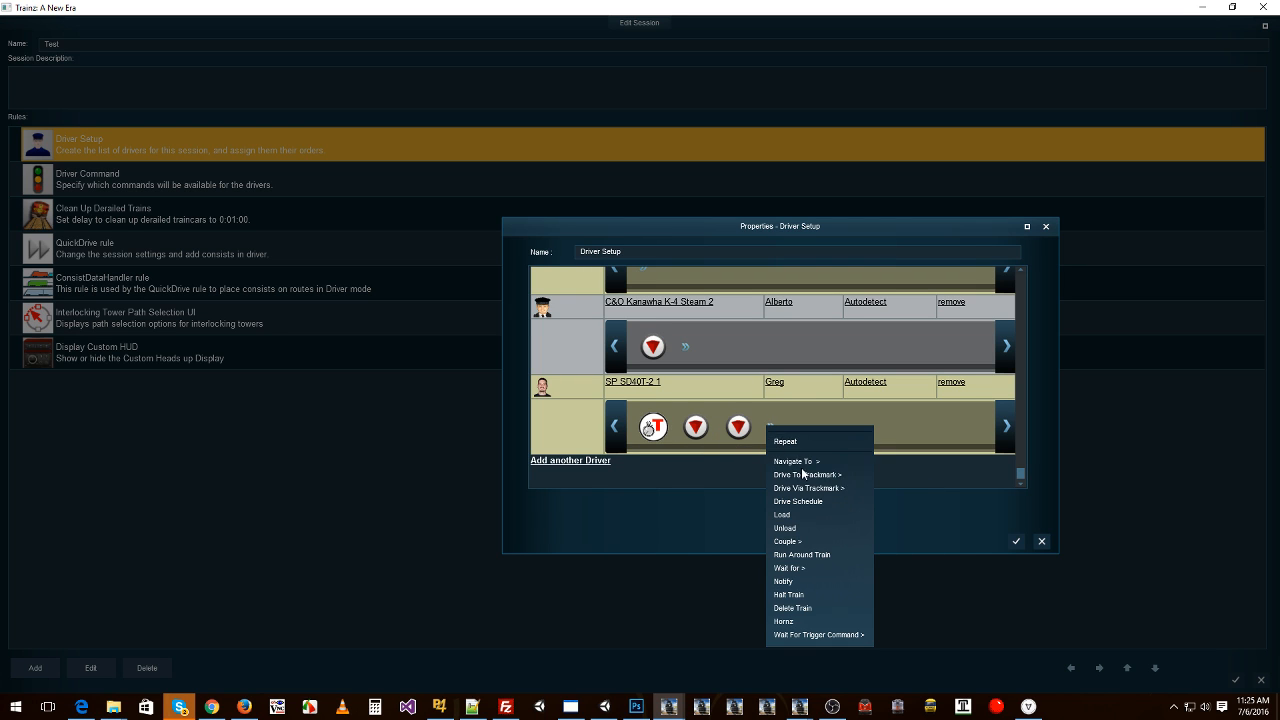
{"action": "mouse_move", "coordinate": [850, 488]}
{"action": "left_click", "coordinate": [887, 544]}
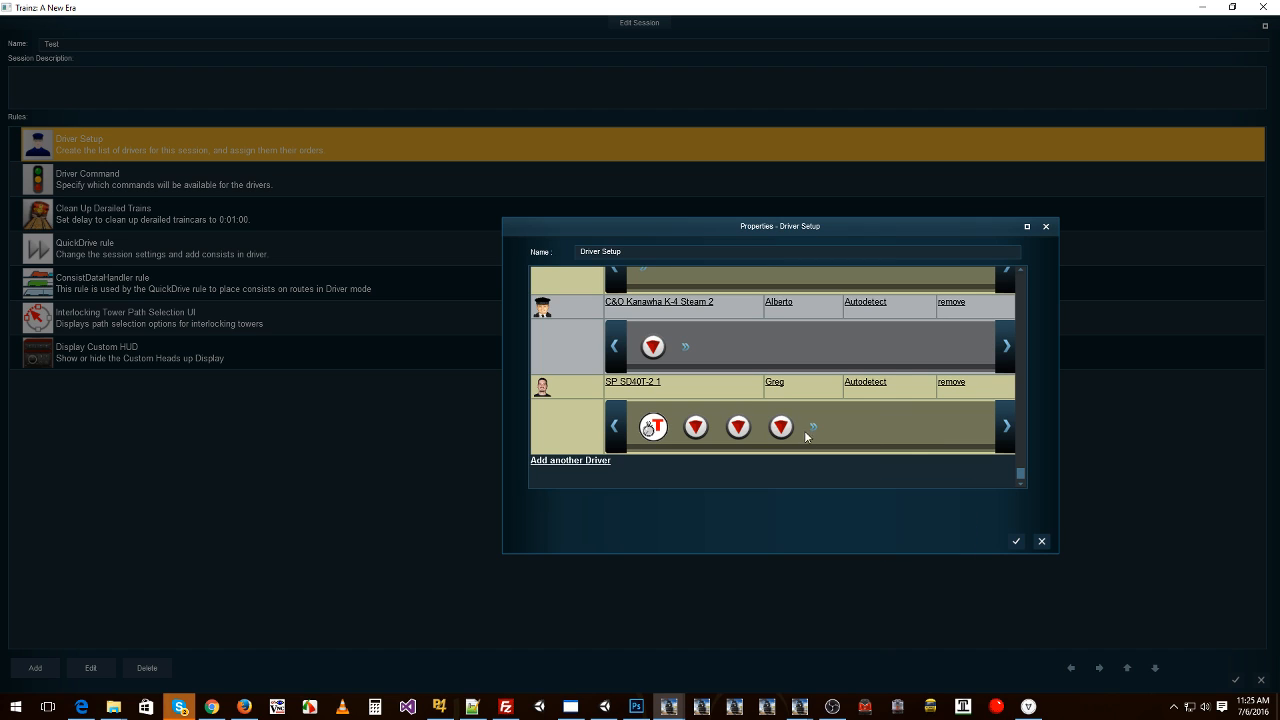
End the SP SD40T-2 1 schedule with a Navigate To command for the WESTSIDE platform
{"action": "left_click", "coordinate": [812, 429]}
{"action": "mouse_move", "coordinate": [870, 463]}
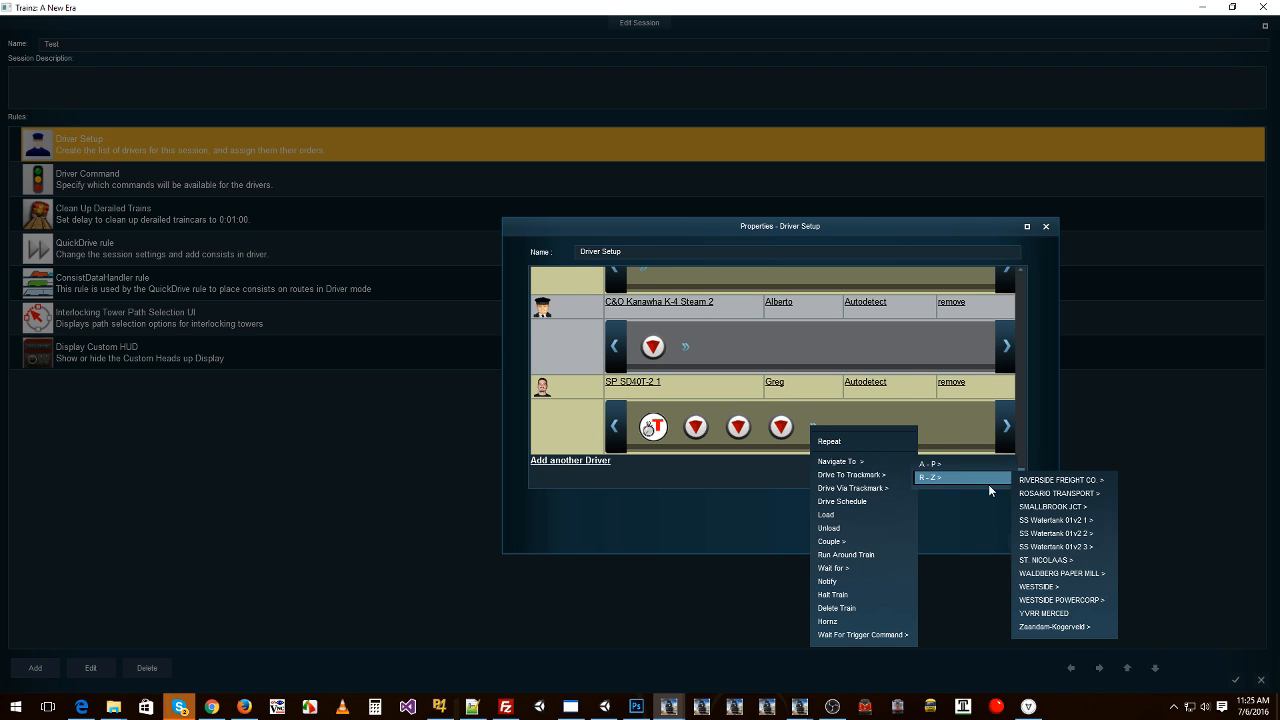
{"action": "mouse_move", "coordinate": [980, 481]}
{"action": "mouse_move", "coordinate": [1064, 588]}
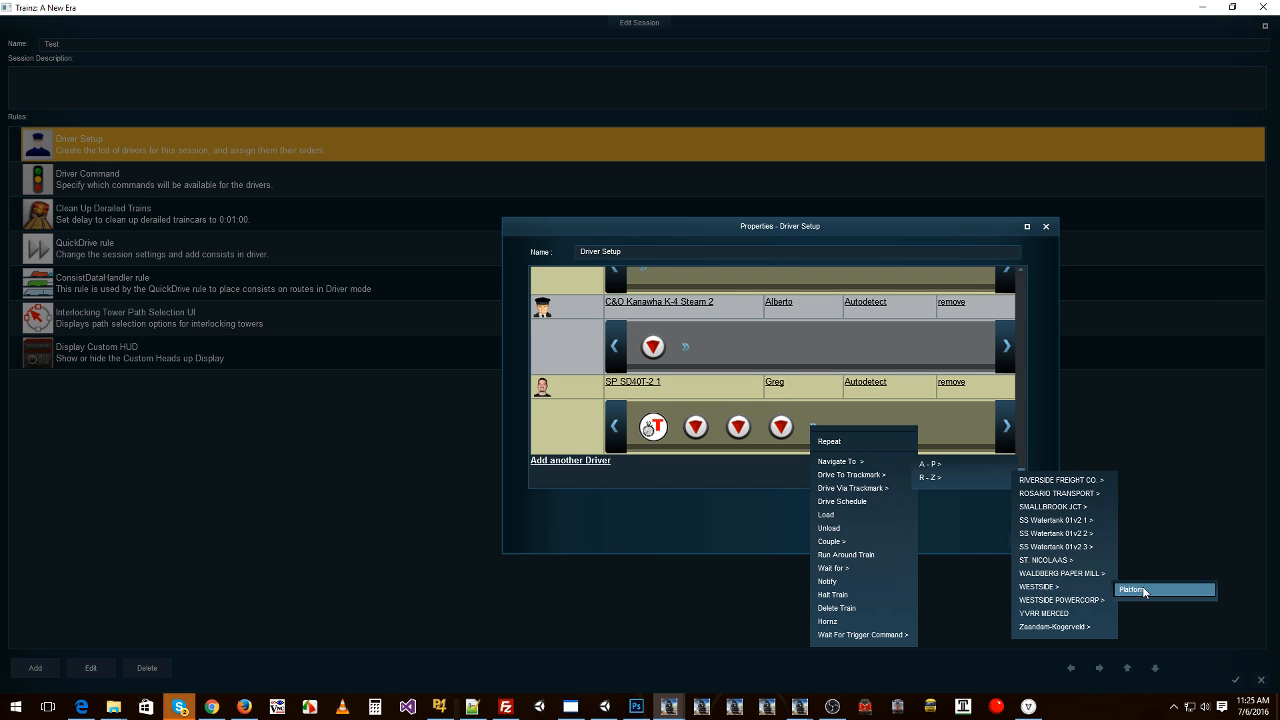
{"action": "left_click", "coordinate": [1140, 589]}
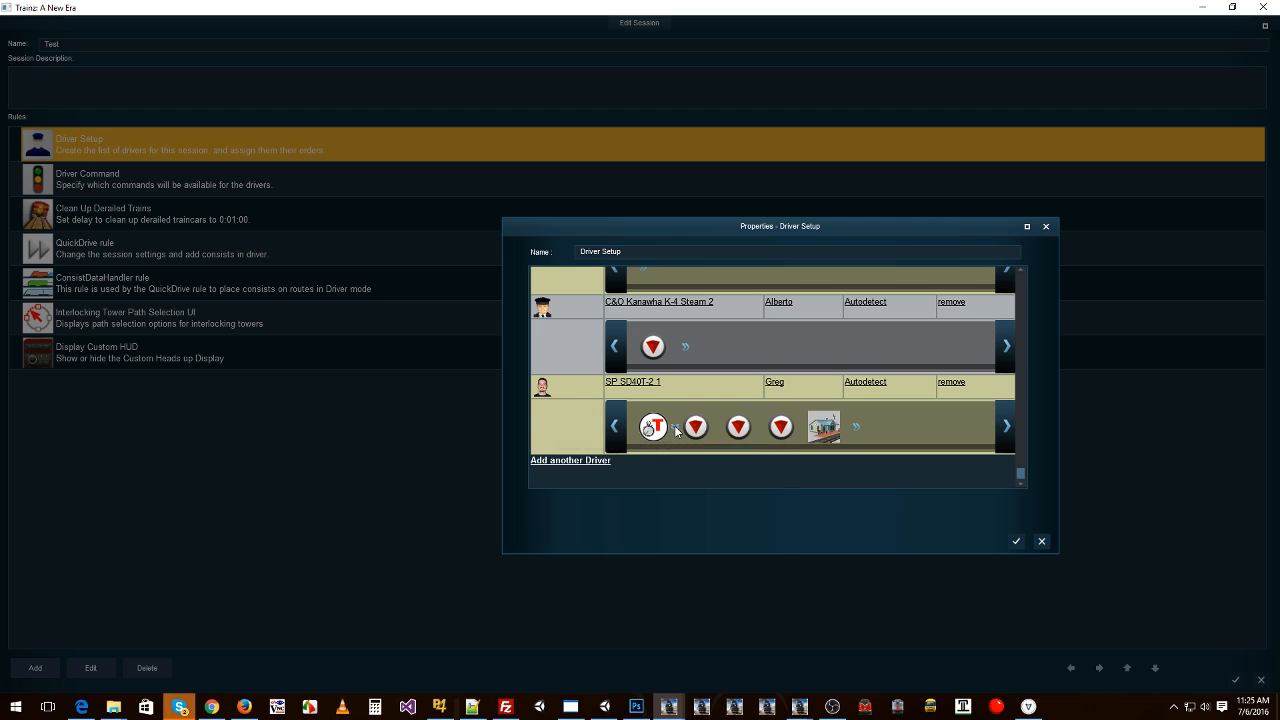
Insert a Hornz command right after the trigger wait in the SP SD40T-2 1 schedule and accept the Driver Setup
{"action": "left_click", "coordinate": [675, 430]}
{"action": "left_click", "coordinate": [697, 623]}
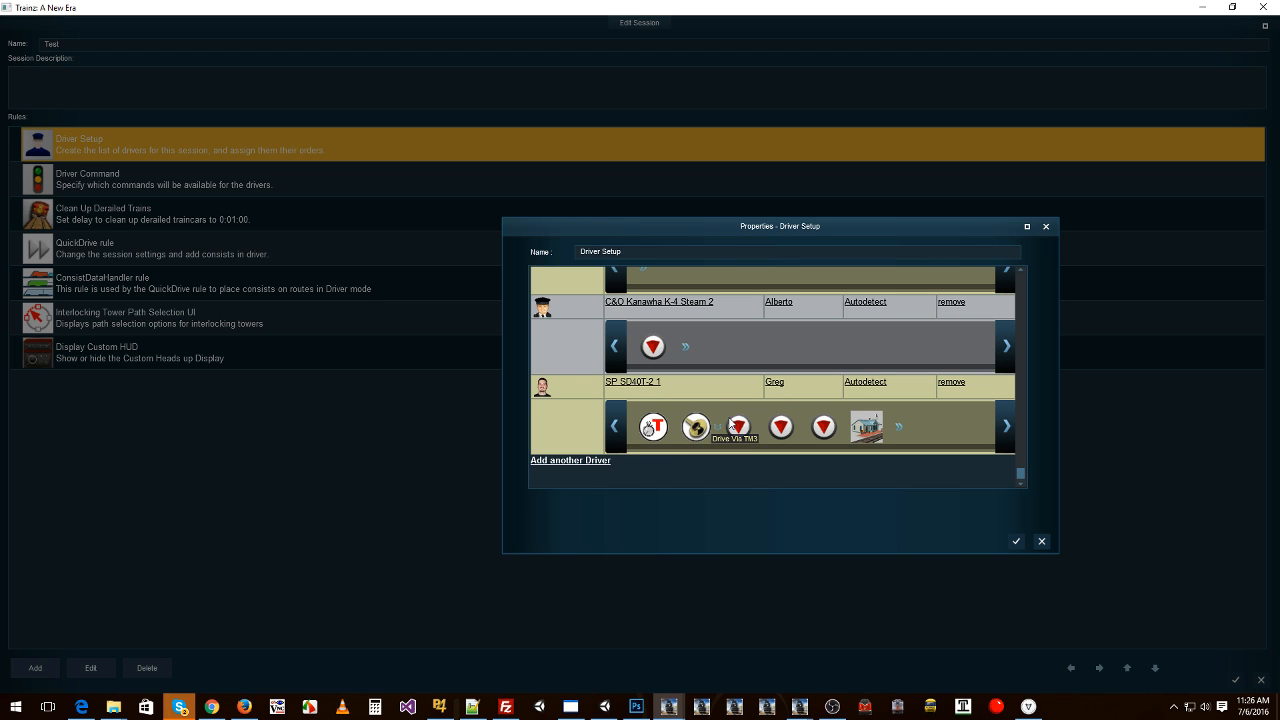
{"action": "left_click", "coordinate": [685, 346]}
{"action": "left_click", "coordinate": [1016, 542]}
Add a Trigger Check rule to the session after the Display Custom HUD rule
{"action": "left_click", "coordinate": [209, 372]}
{"action": "left_click", "coordinate": [41, 668]}
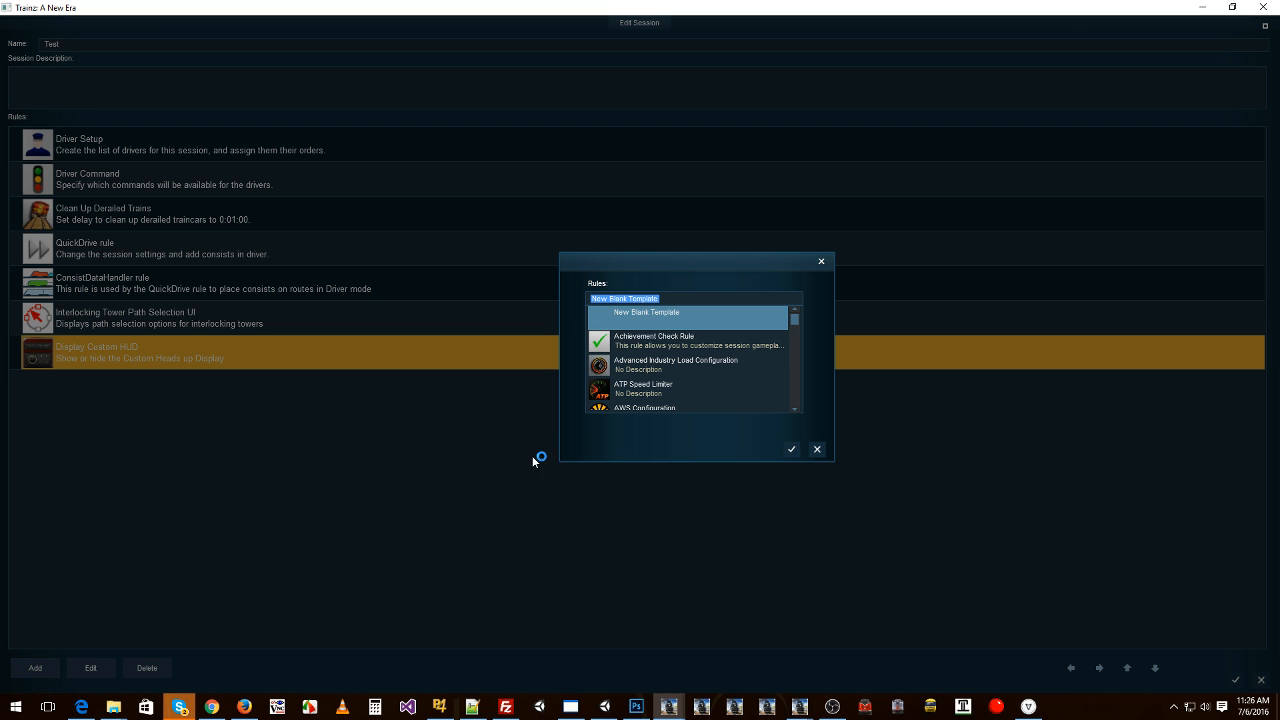
{"action": "type", "text": "trigg"}
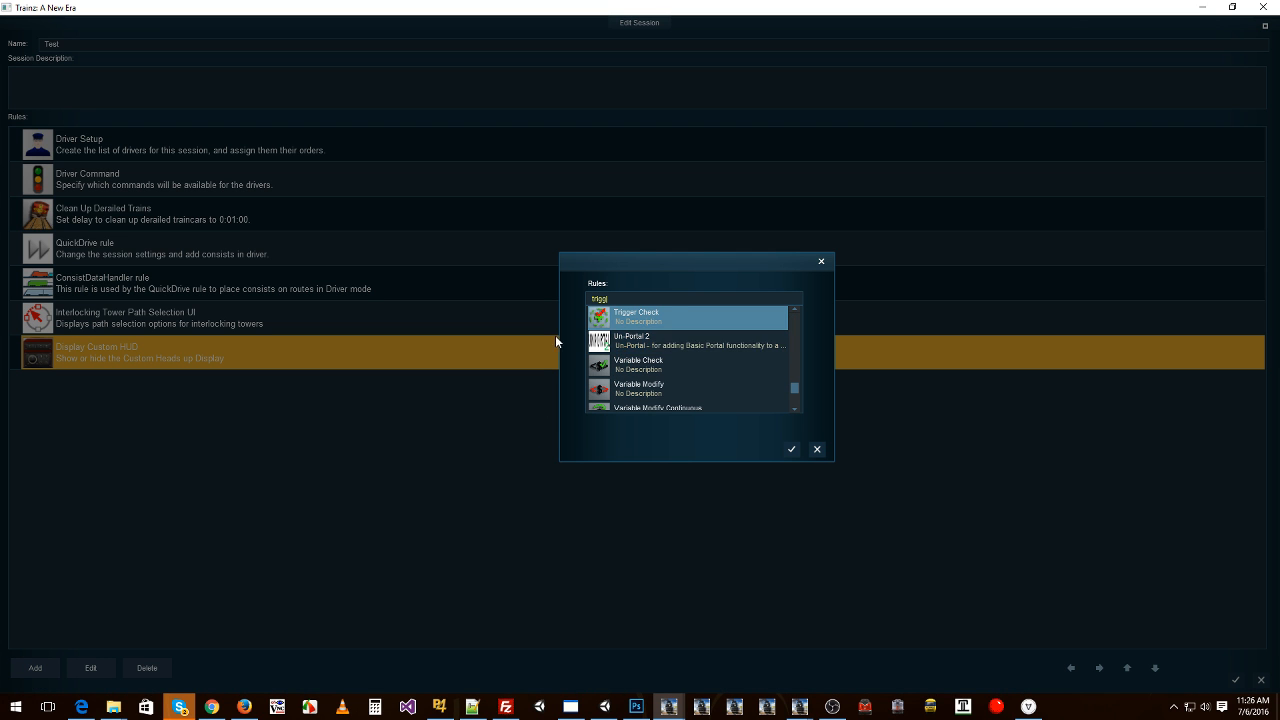
{"action": "left_click", "coordinate": [667, 322]}
{"action": "left_click", "coordinate": [791, 449]}
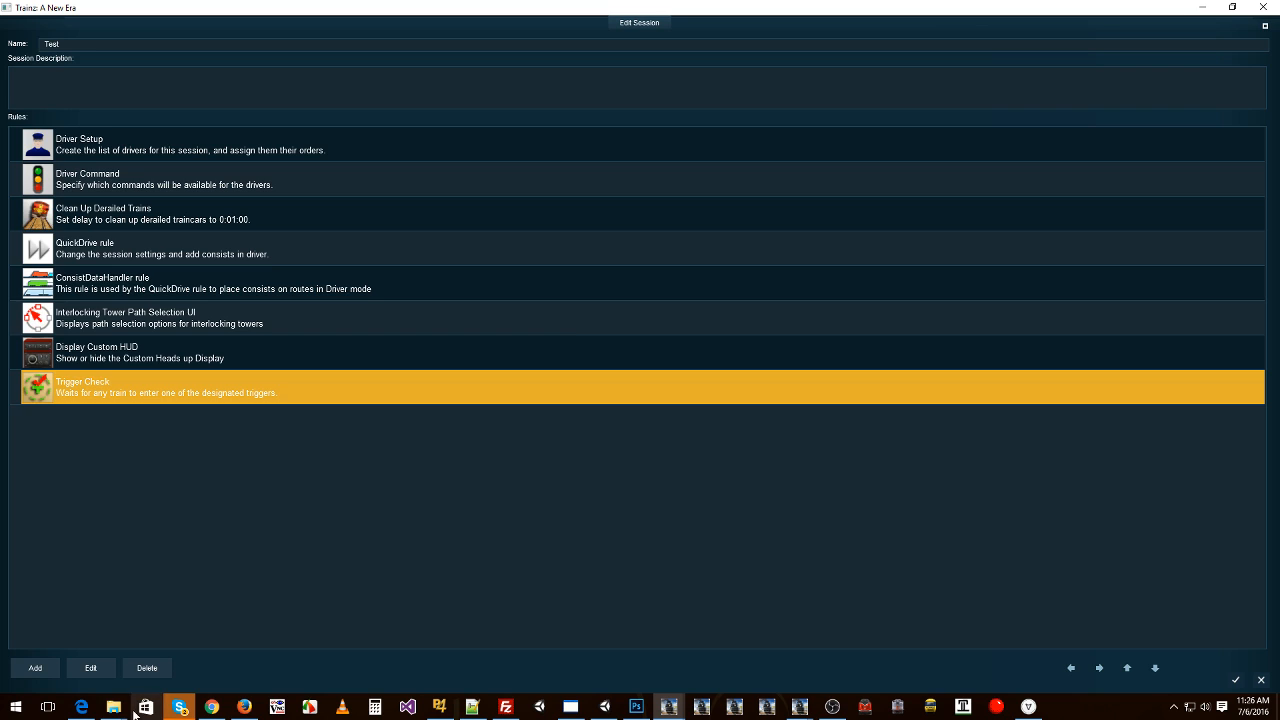
Edit the Trigger Check rule and add trigger T1 to its triggers list
{"action": "left_click", "coordinate": [90, 668]}
{"action": "left_click", "coordinate": [557, 326]}
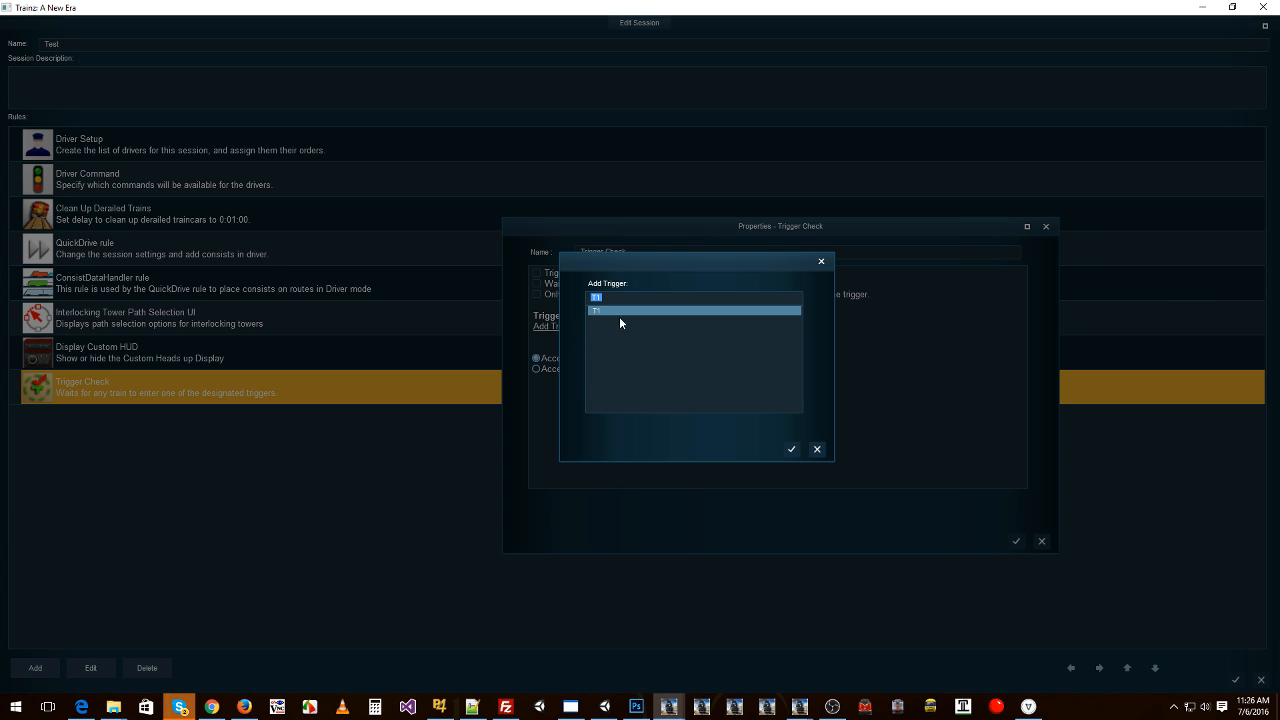
{"action": "left_click", "coordinate": [790, 450]}
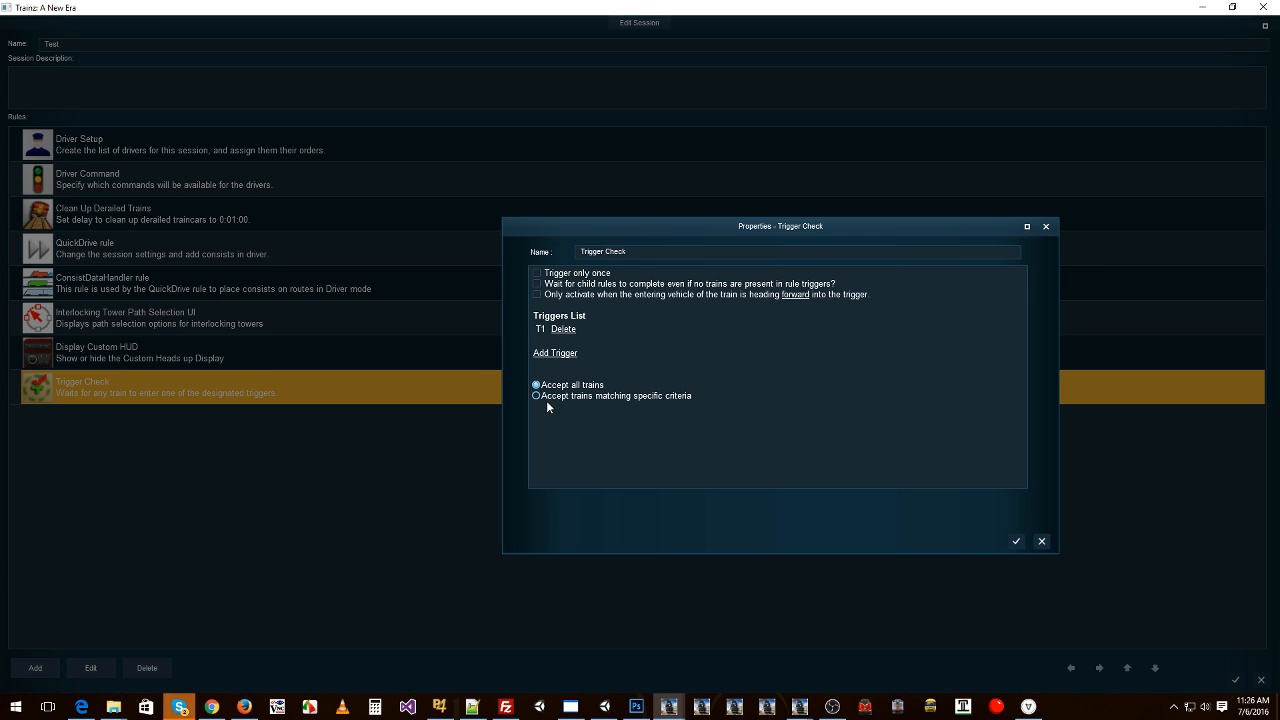
Make the Trigger Check accept only trains matching specific criteria and add the C&O Kanawha K-4 Steam 2 driver as the criterion
{"action": "left_click", "coordinate": [634, 397]}
{"action": "scroll", "coordinate": [883, 388], "scroll_direction": "down", "scroll_amount": 5}
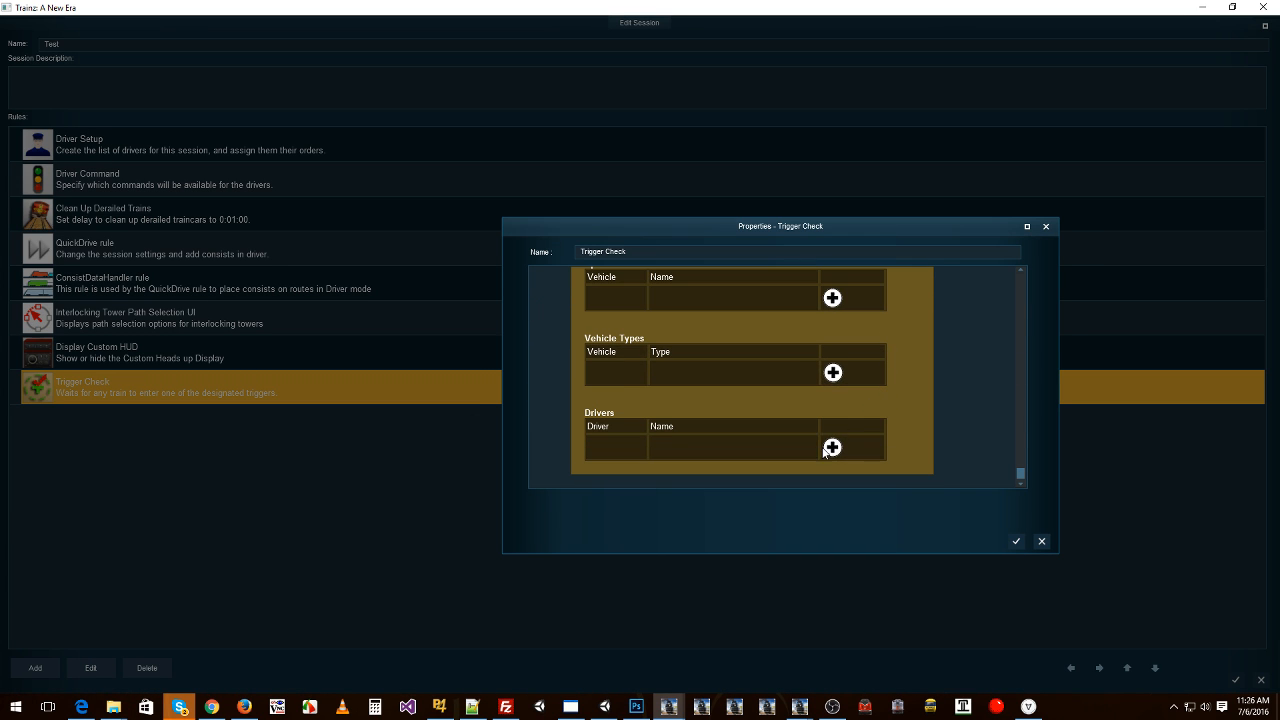
{"action": "left_click", "coordinate": [832, 447]}
{"action": "left_click", "coordinate": [617, 330]}
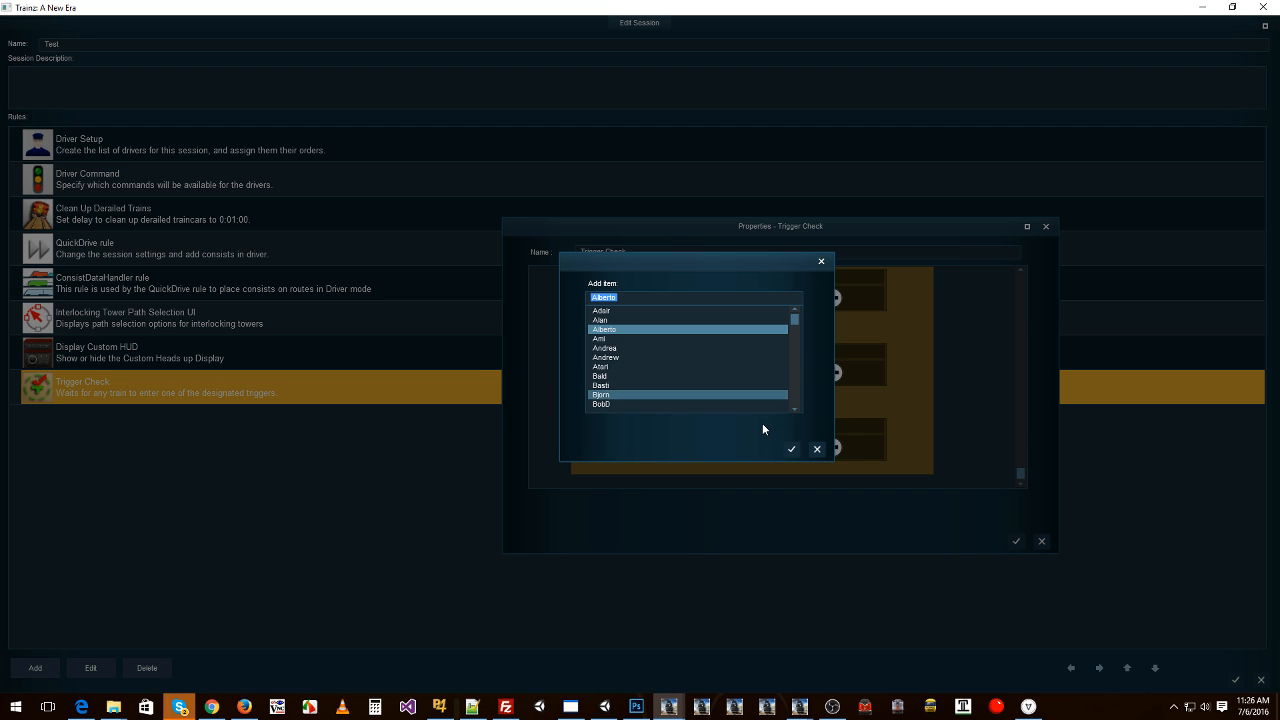
{"action": "left_click", "coordinate": [793, 451]}
Set the Trigger Check rule to trigger only once and accept its properties
{"action": "scroll", "coordinate": [868, 398], "scroll_direction": "up", "scroll_amount": 5}
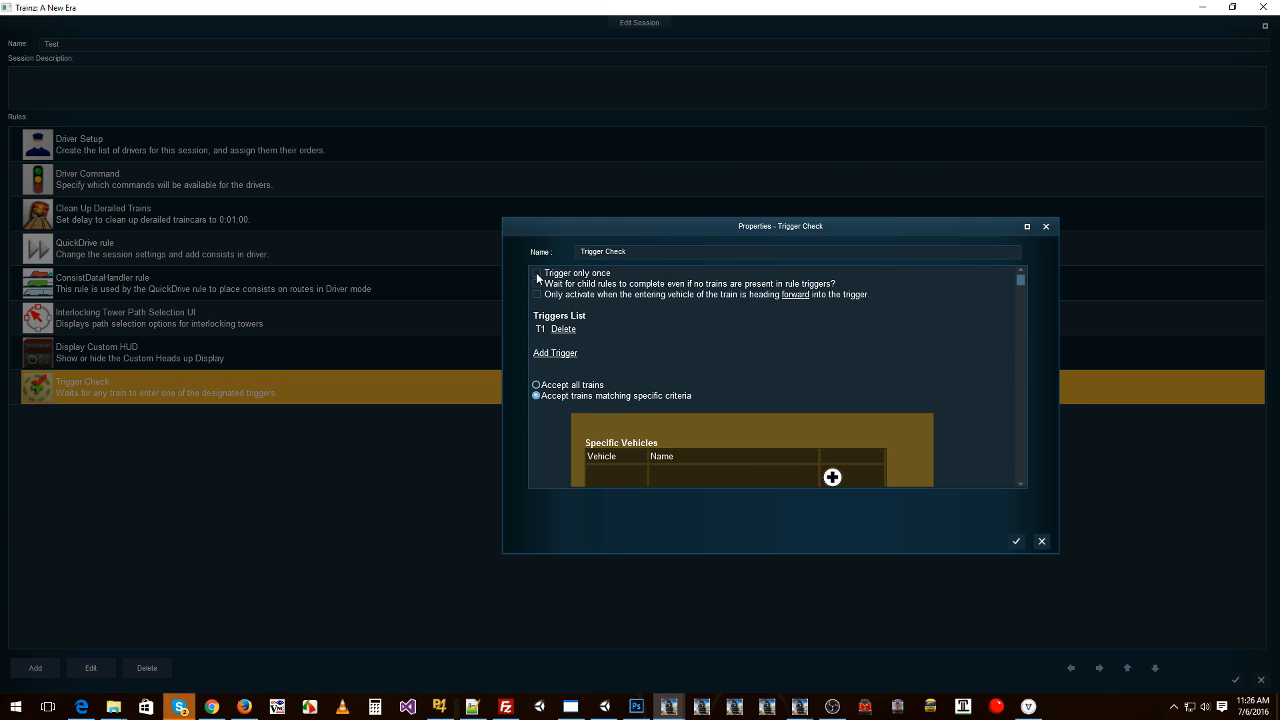
{"action": "left_click", "coordinate": [537, 272]}
{"action": "left_click", "coordinate": [1012, 541]}
Add a Driver Schedule Rule to the session and nest it as a child of the Trigger Check rule
{"action": "left_click", "coordinate": [55, 670]}
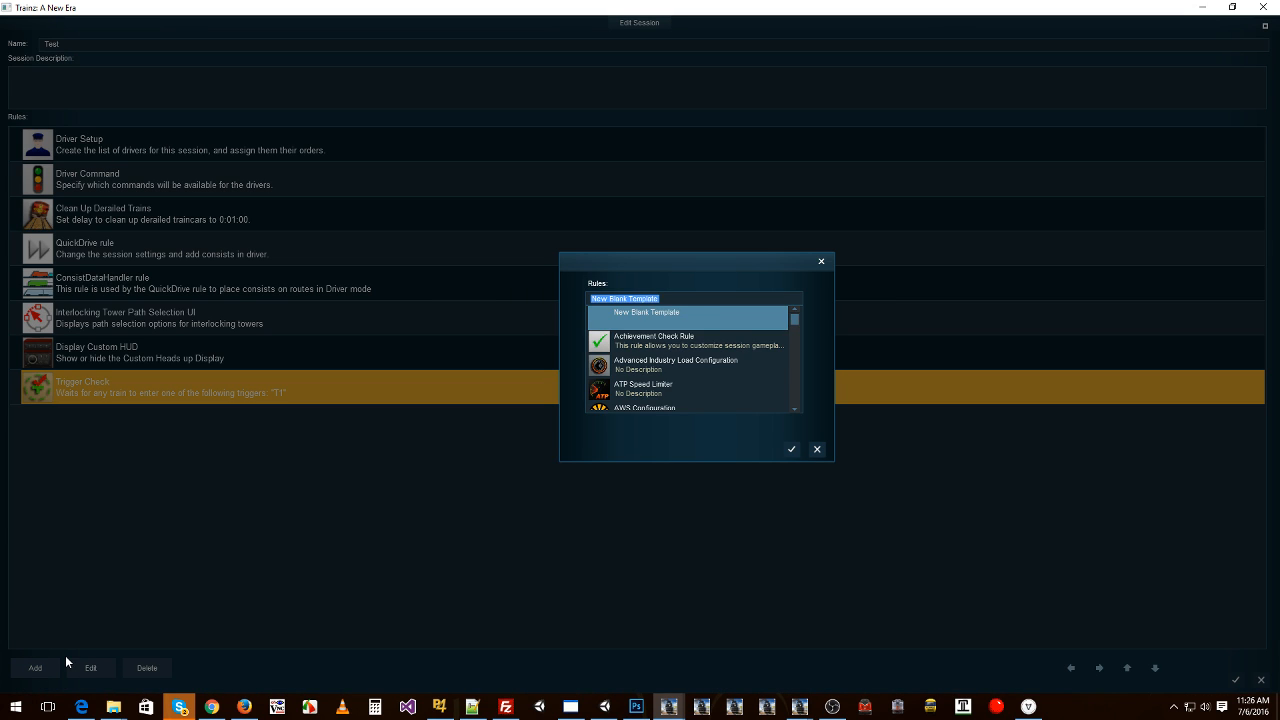
{"action": "type", "text": "driver"}
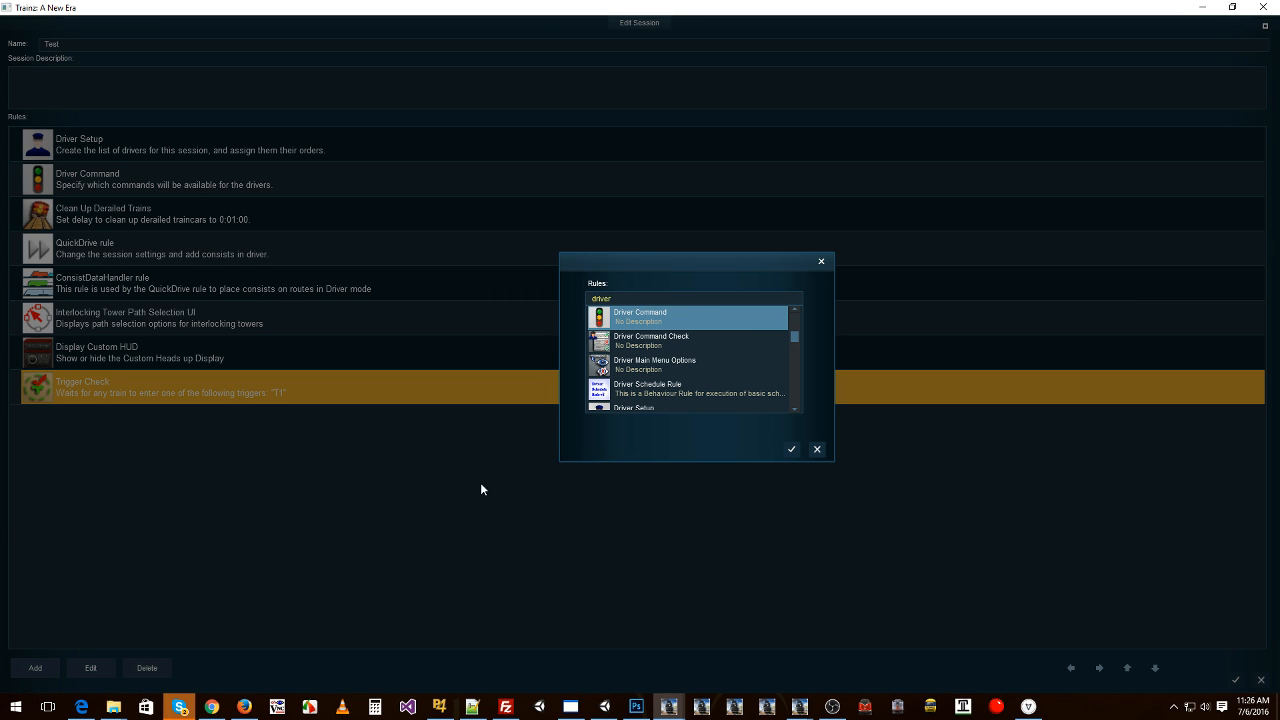
{"action": "left_click", "coordinate": [695, 388]}
{"action": "left_click", "coordinate": [792, 450]}
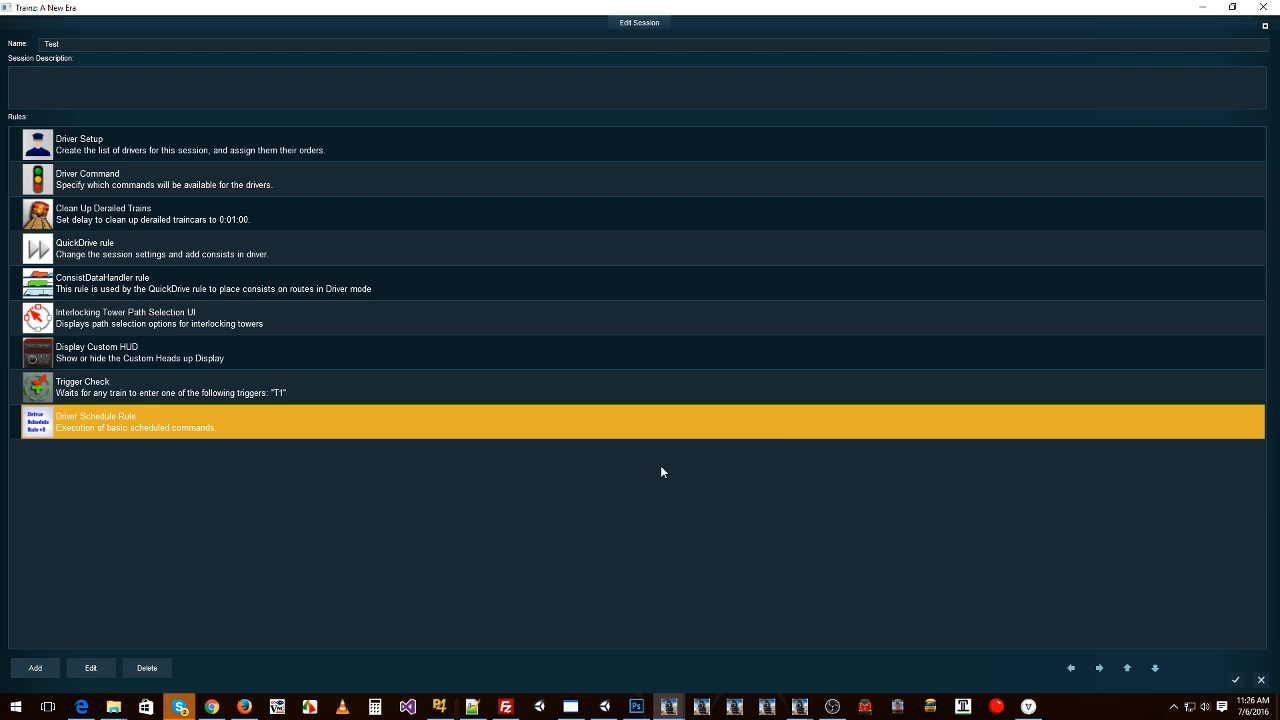
{"action": "key", "text": "Right"}
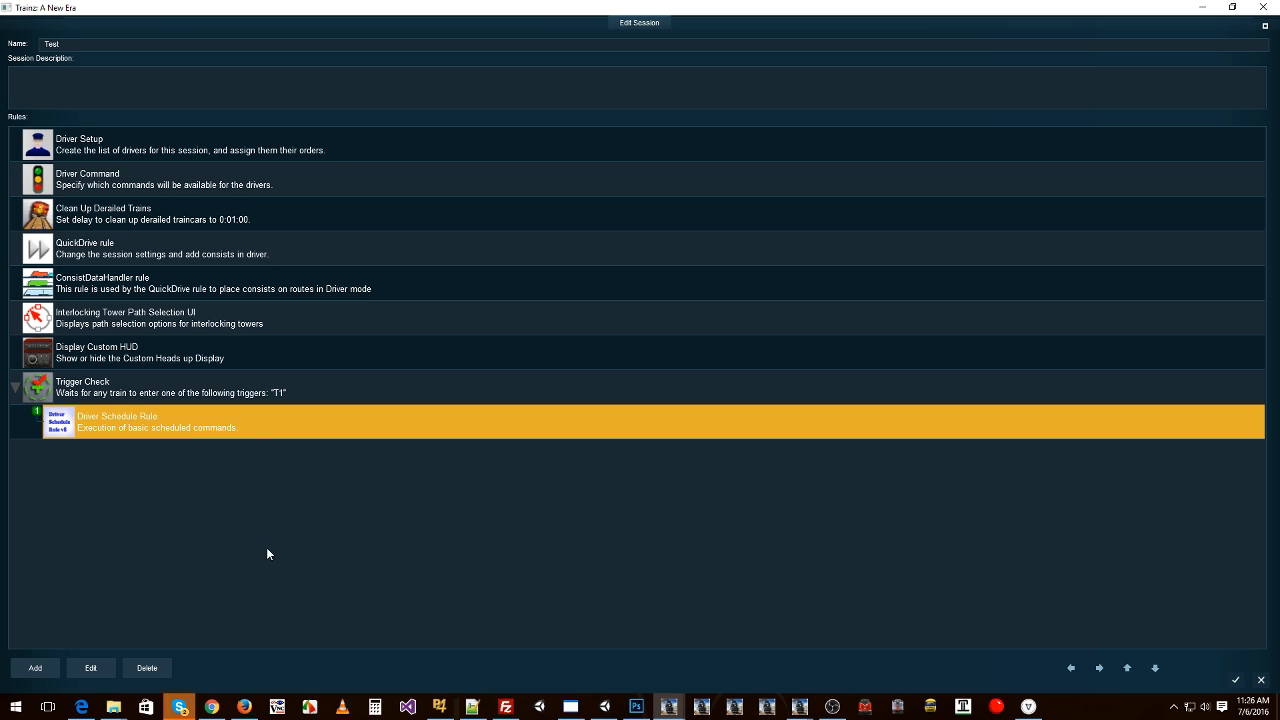
Assign the Driver Schedule Rule to the C&O Kanawha K-4 Steam 2 driver and set it to Killer style
{"action": "left_click", "coordinate": [91, 668]}
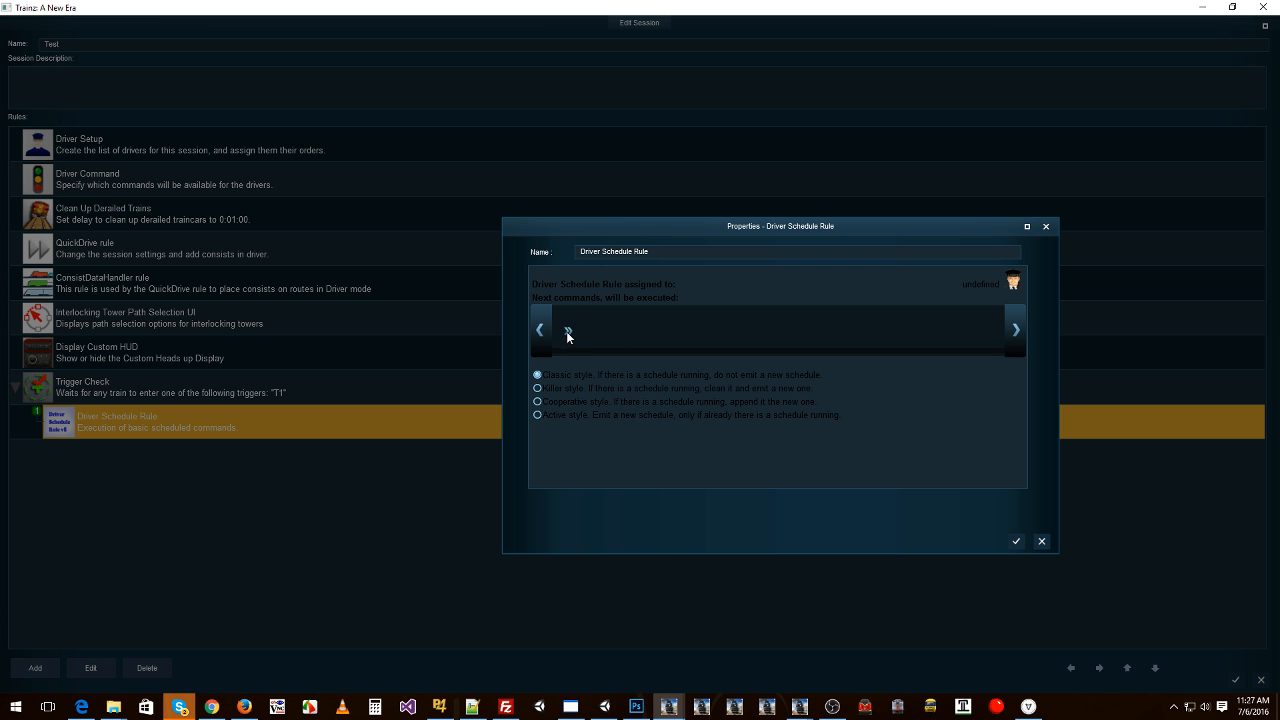
{"action": "left_click", "coordinate": [1010, 289]}
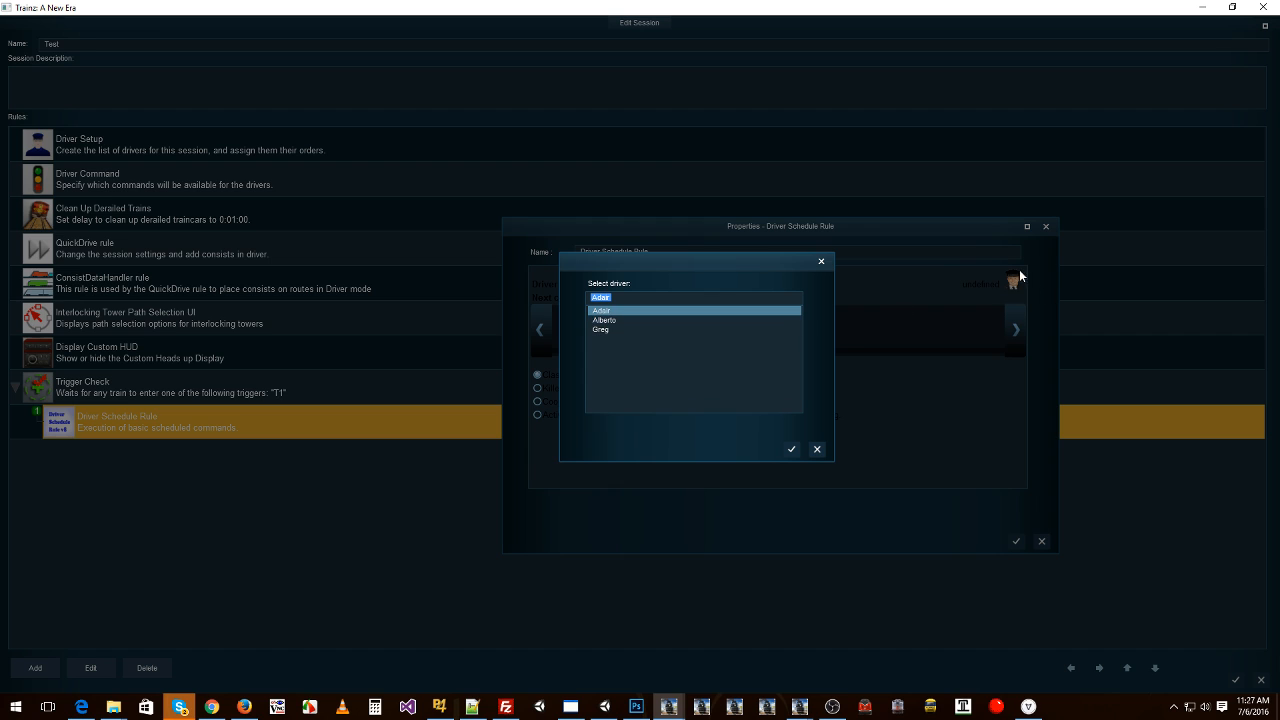
{"action": "left_click", "coordinate": [616, 319]}
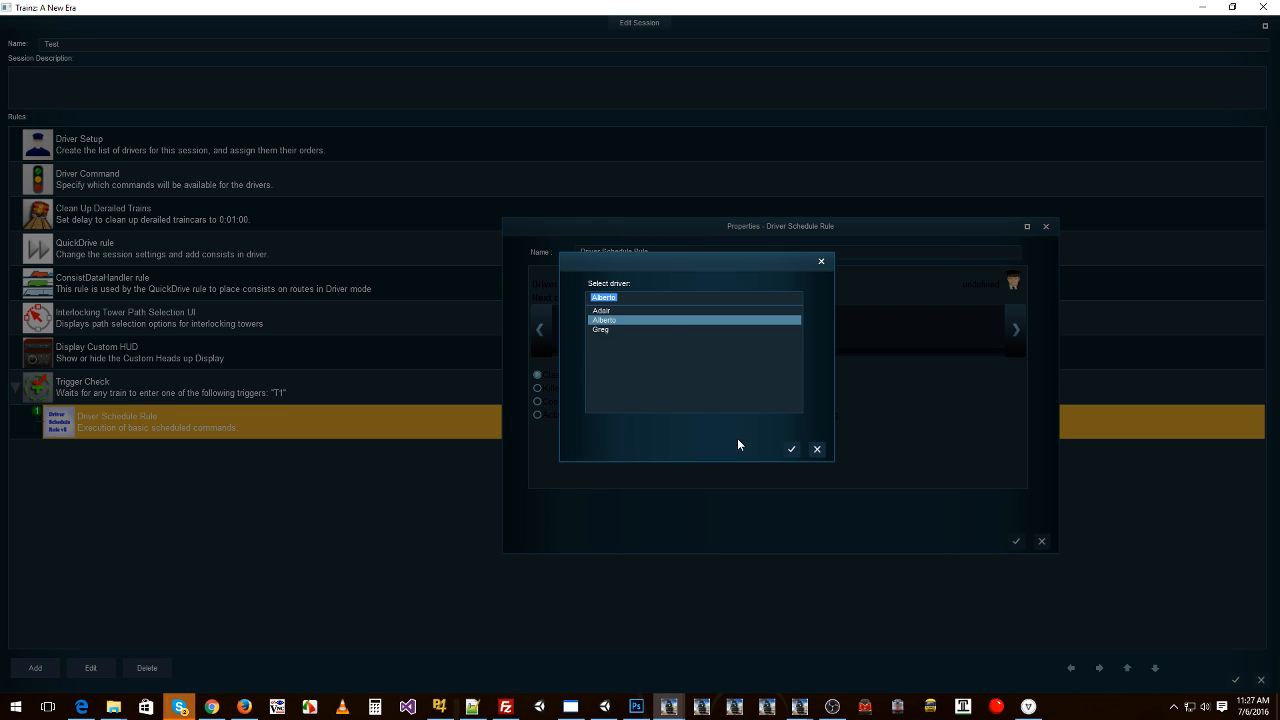
{"action": "left_click", "coordinate": [793, 450]}
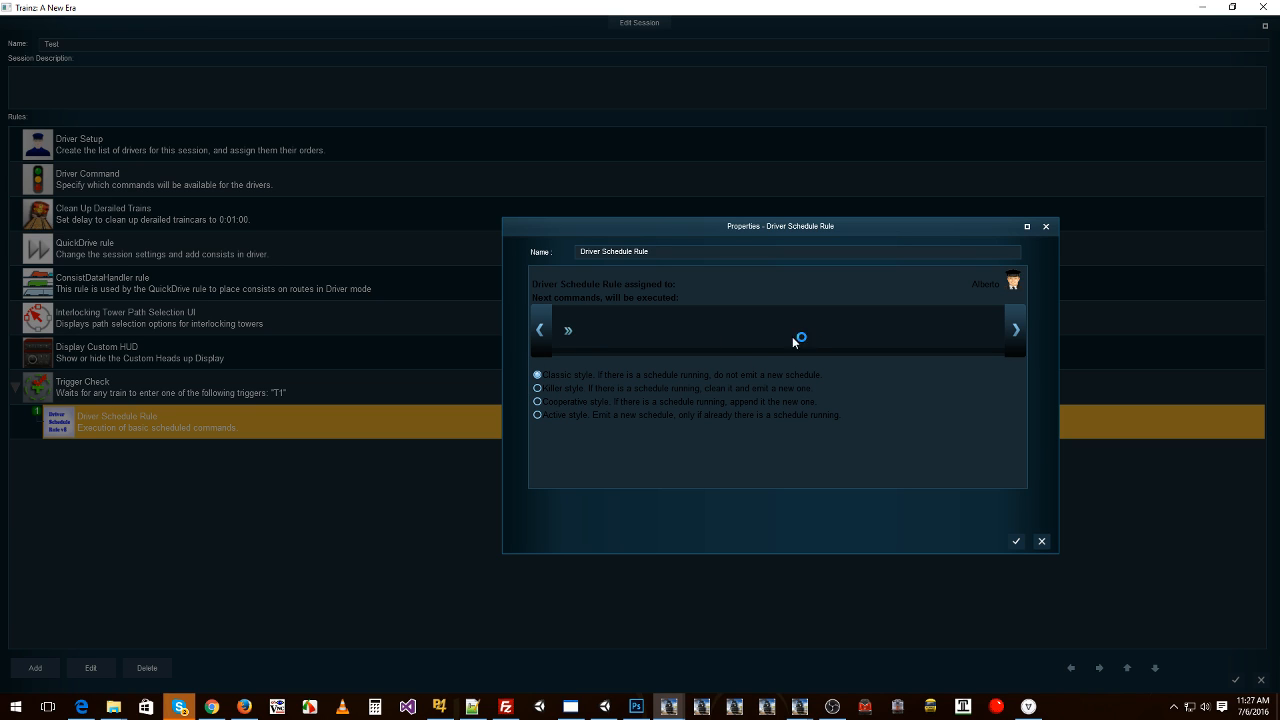
{"action": "left_click", "coordinate": [541, 389]}
Add a Navigate To command for KALEN TURNER INDUSTRIES Multiple Pickup/Drop off, followed by Unload, to the Driver Schedule Rule
{"action": "left_click", "coordinate": [567, 331]}
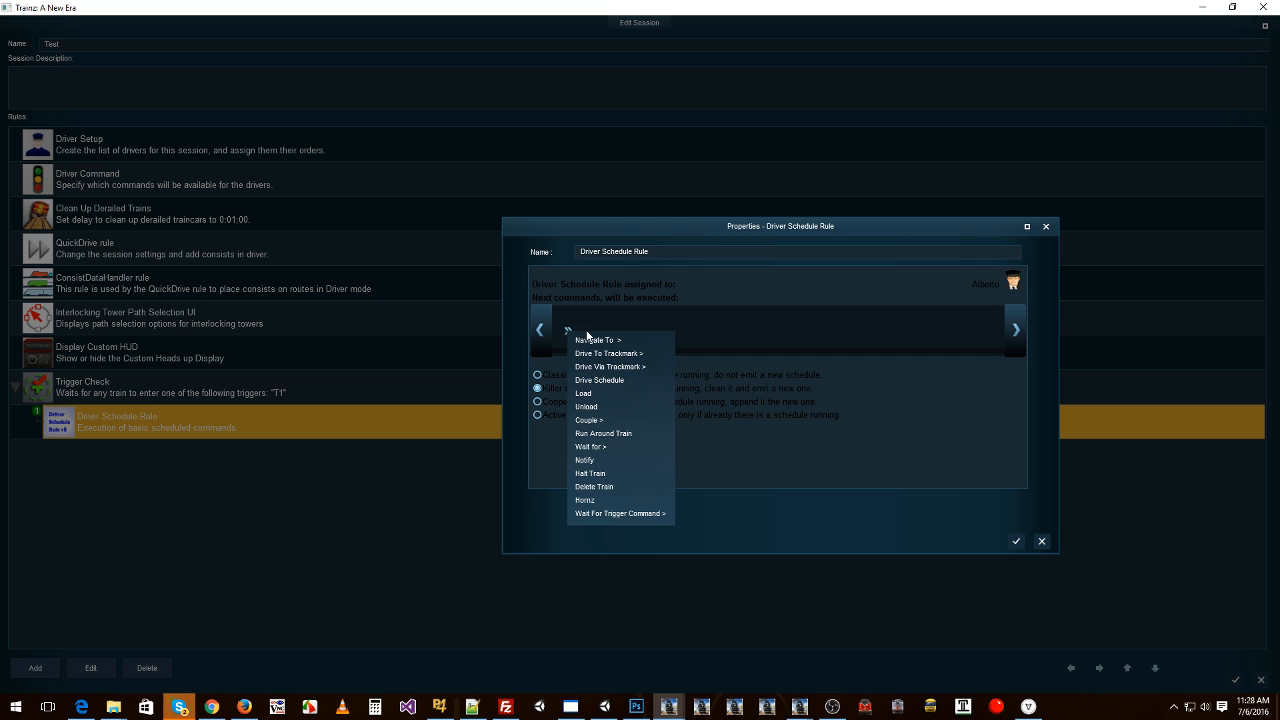
{"action": "mouse_move", "coordinate": [625, 357]}
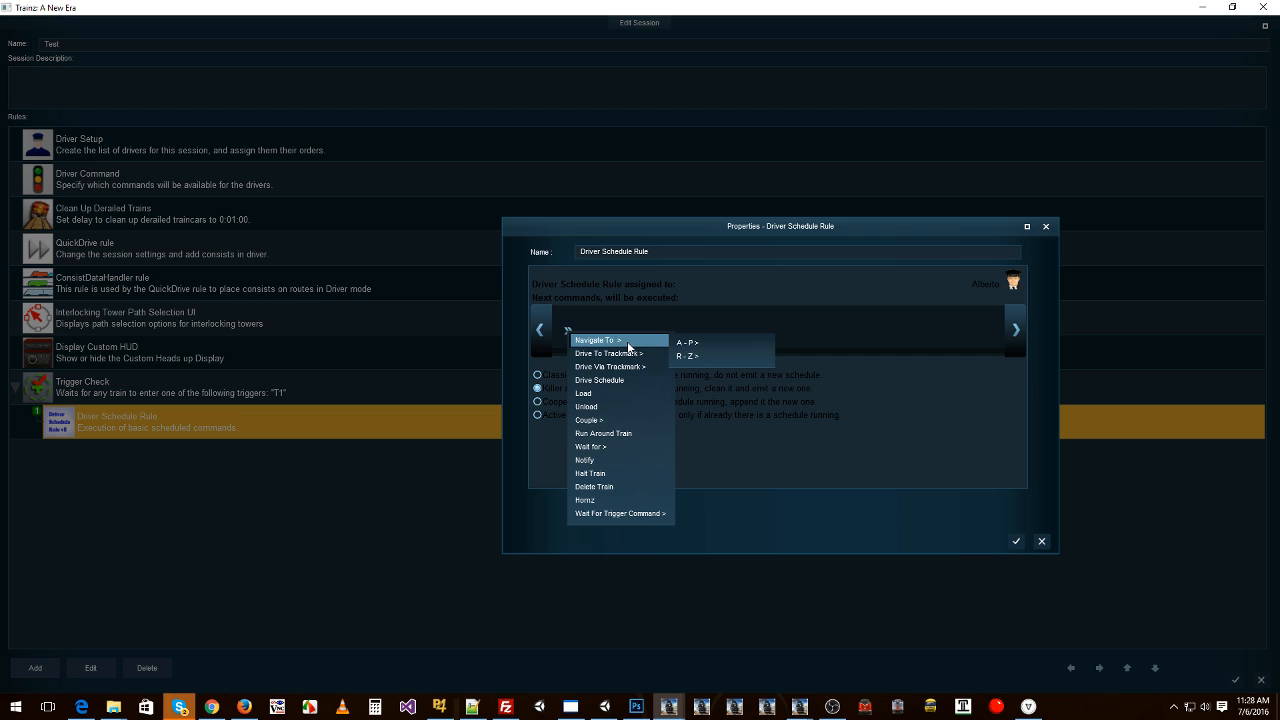
{"action": "mouse_move", "coordinate": [697, 346]}
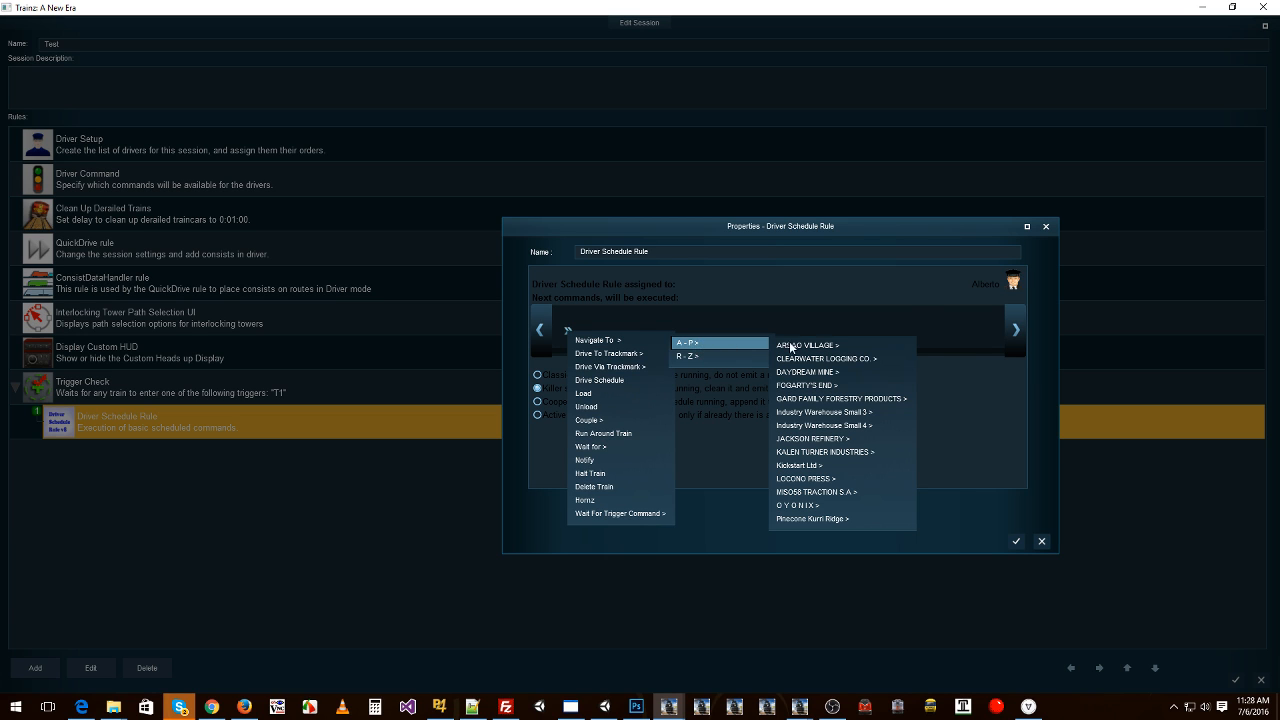
{"action": "mouse_move", "coordinate": [846, 452]}
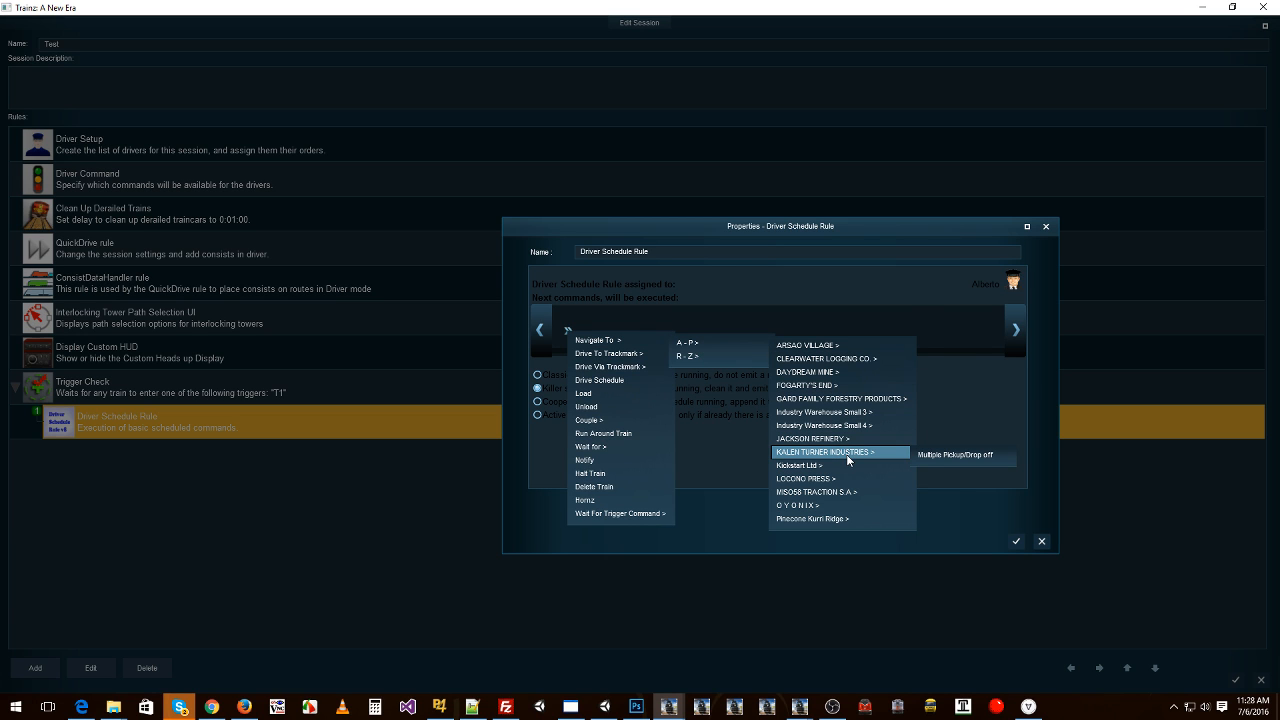
{"action": "left_click", "coordinate": [960, 454]}
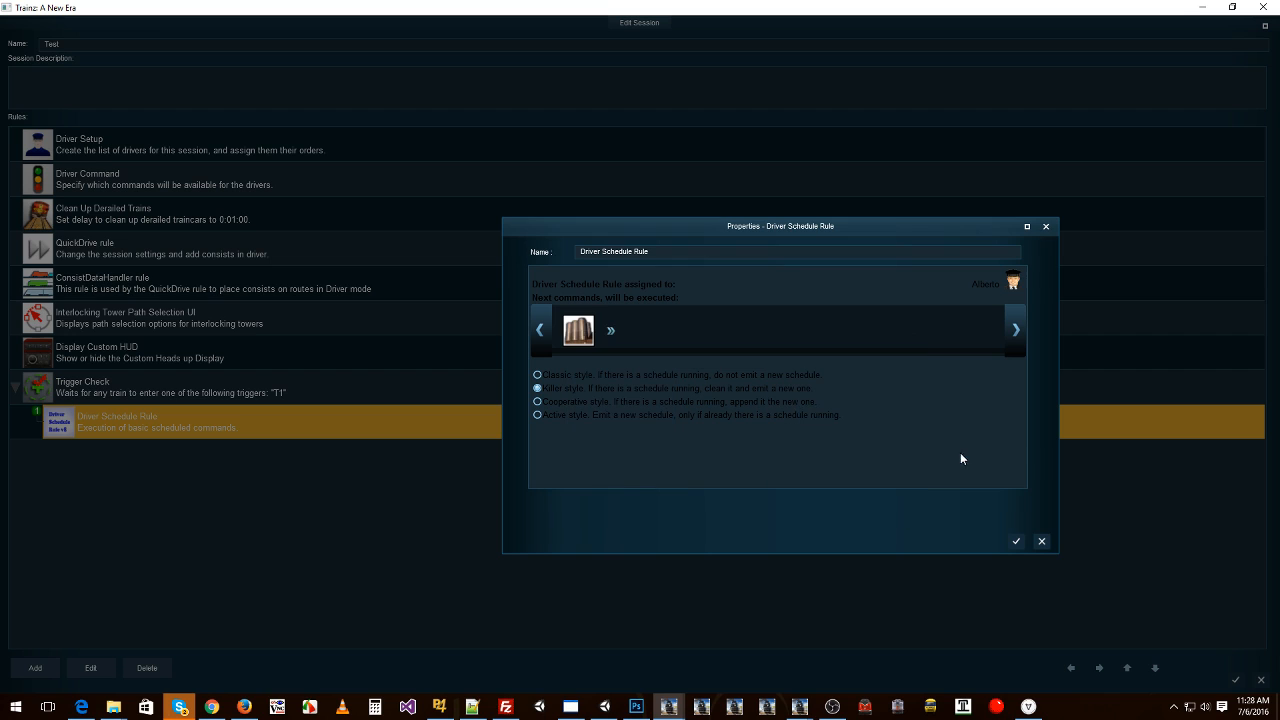
{"action": "left_click", "coordinate": [612, 331]}
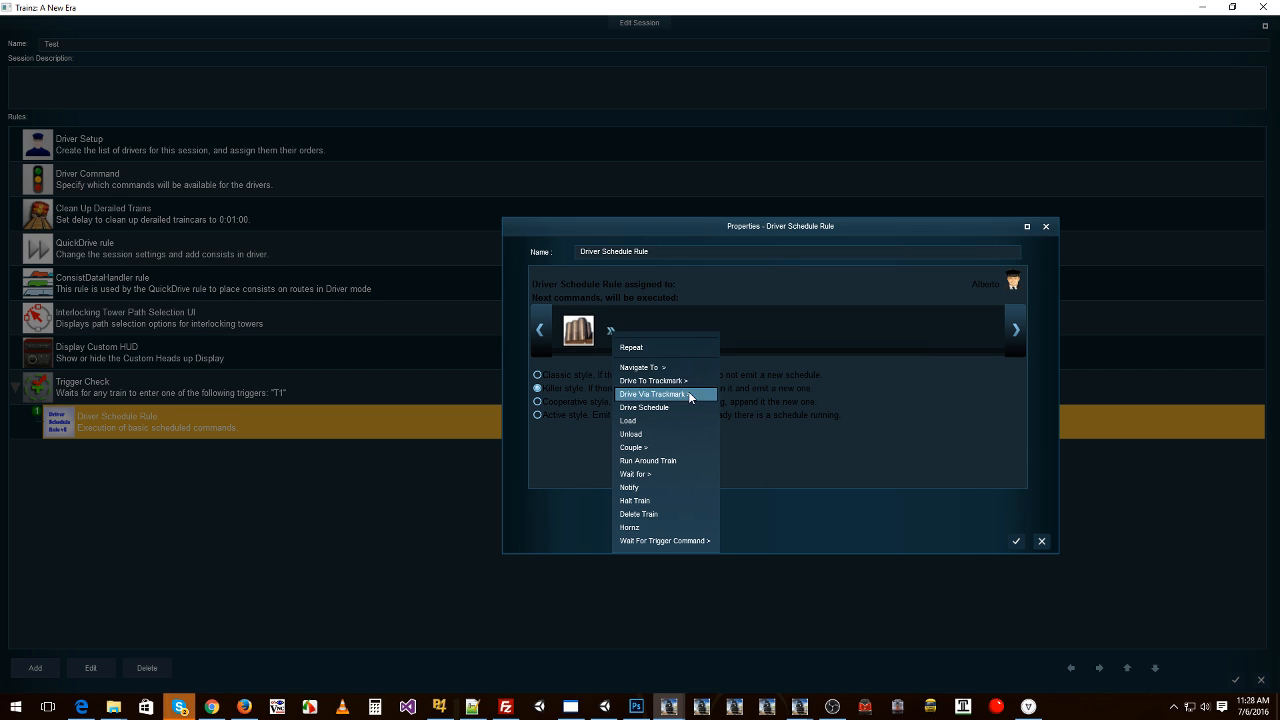
{"action": "left_click", "coordinate": [648, 435]}
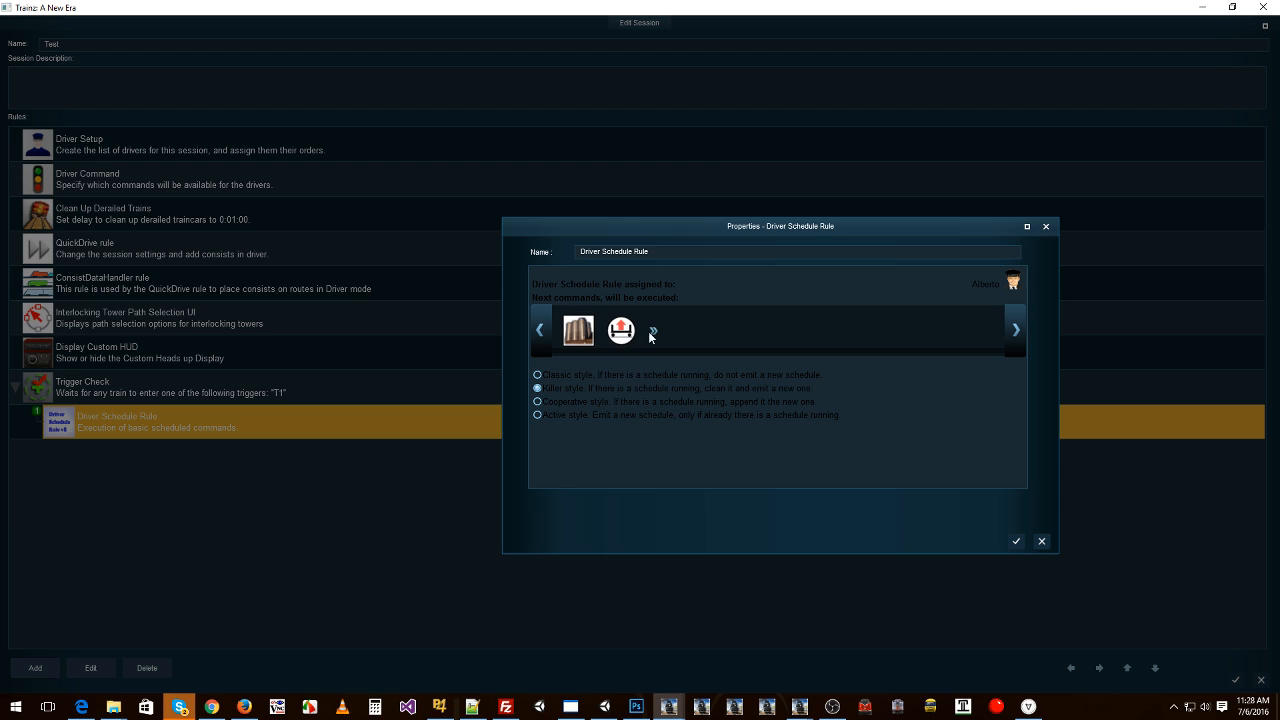
Add a Horn command and a Drive To Trackmark TM2 command after Unload in the Driver Schedule Rule, and accept it
{"action": "left_click", "coordinate": [654, 331]}
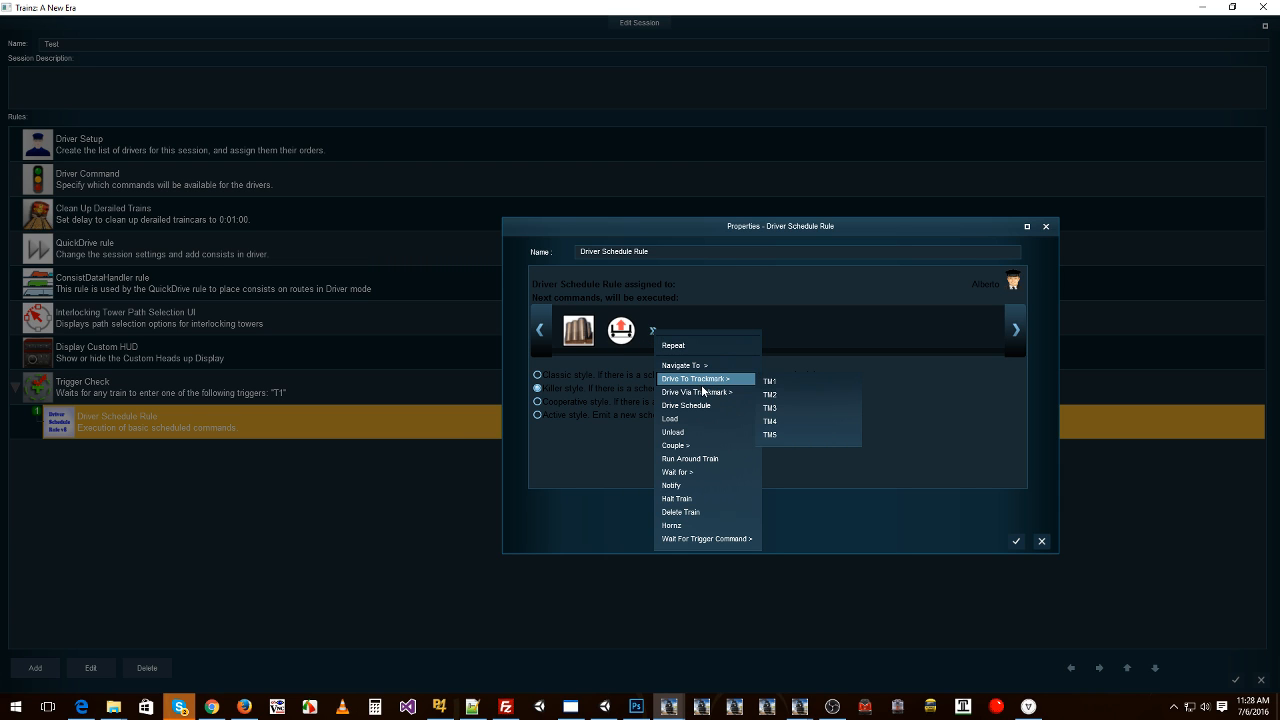
{"action": "left_click", "coordinate": [682, 525]}
{"action": "left_click", "coordinate": [697, 332]}
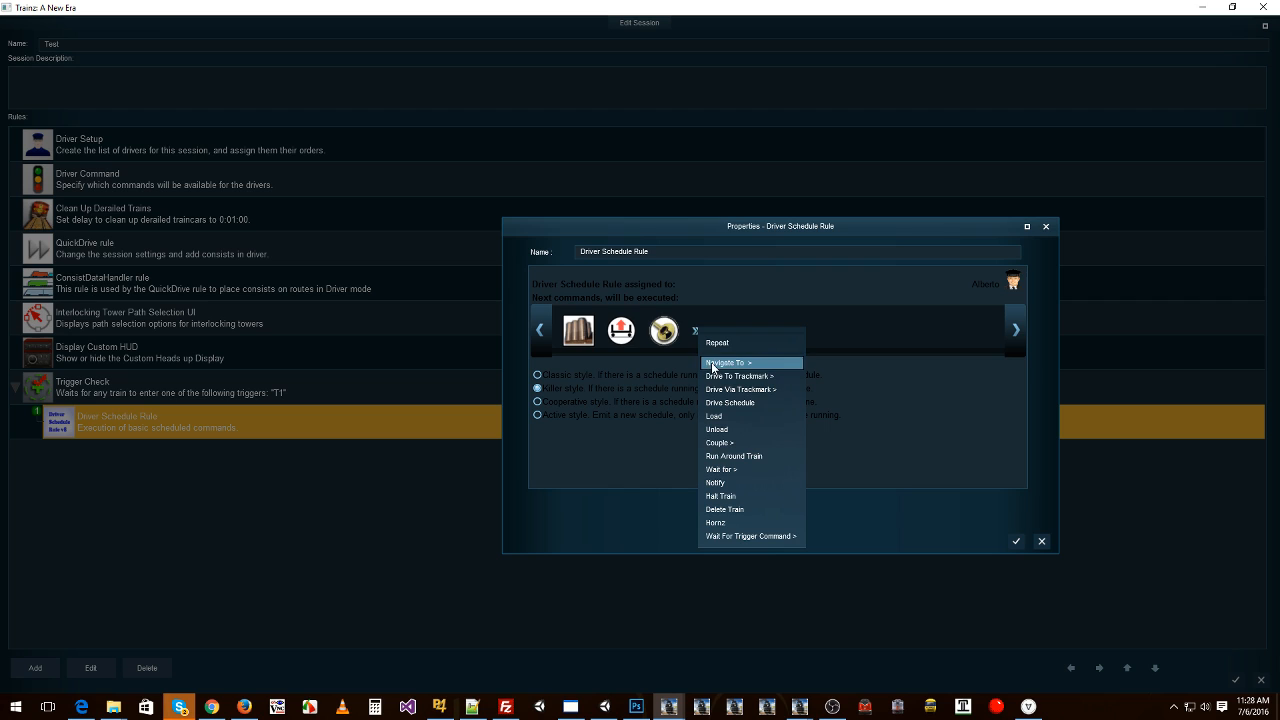
{"action": "mouse_move", "coordinate": [750, 376]}
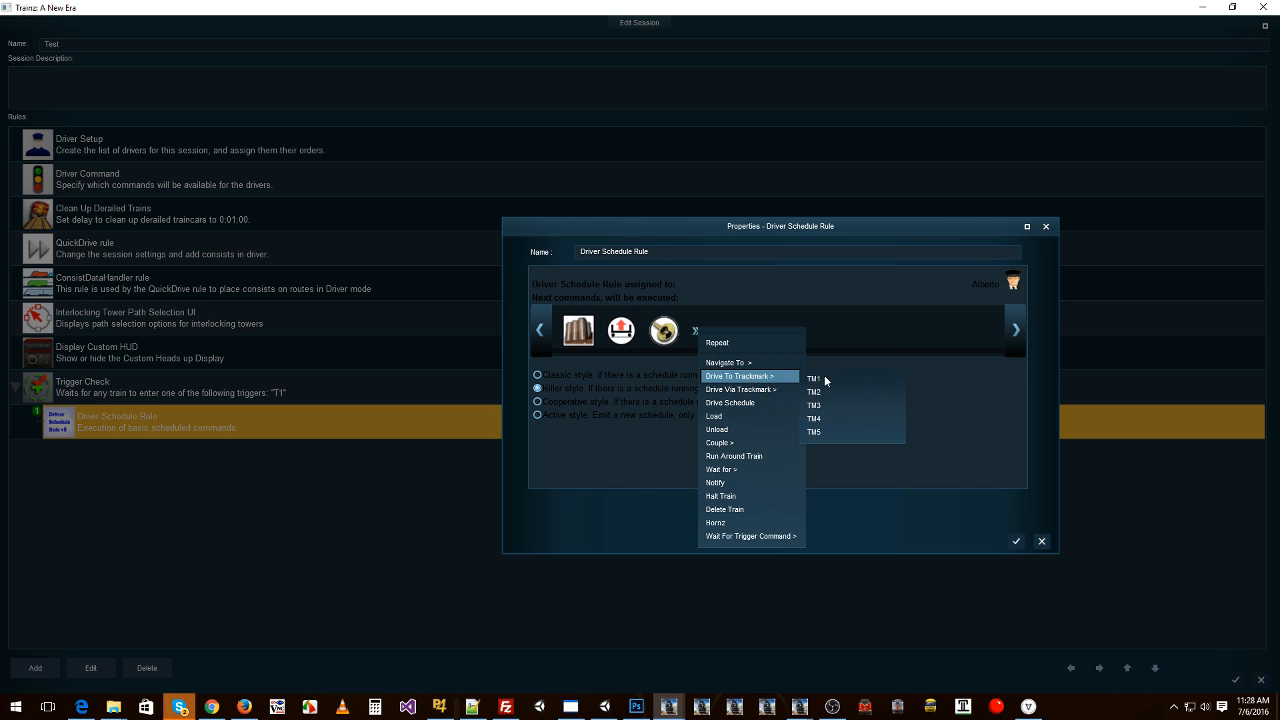
{"action": "left_click", "coordinate": [832, 394]}
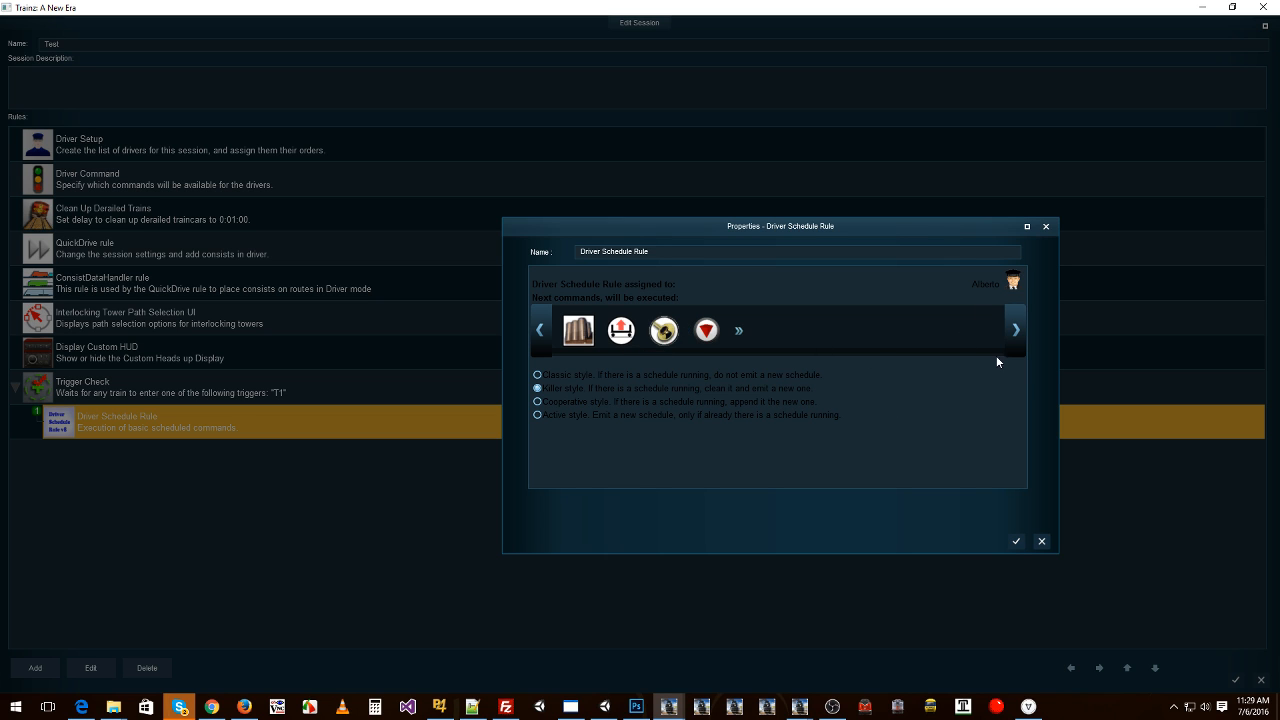
{"action": "left_click", "coordinate": [1015, 542]}
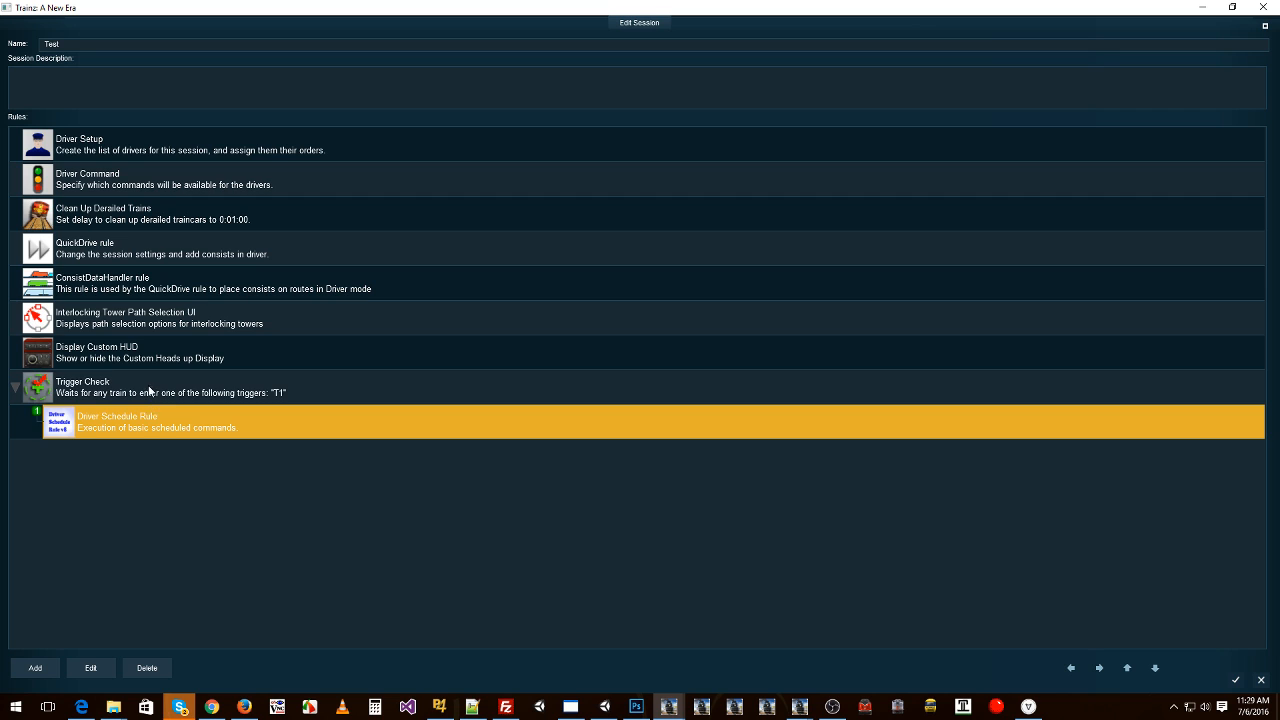
Compare the C&O Kanawha K-4 Steam 2 driver's initial orders in Driver Setup with the commands in the Driver Schedule Rule
{"action": "left_click", "coordinate": [149, 391]}
{"action": "left_click", "coordinate": [132, 426]}
{"action": "left_click", "coordinate": [96, 144]}
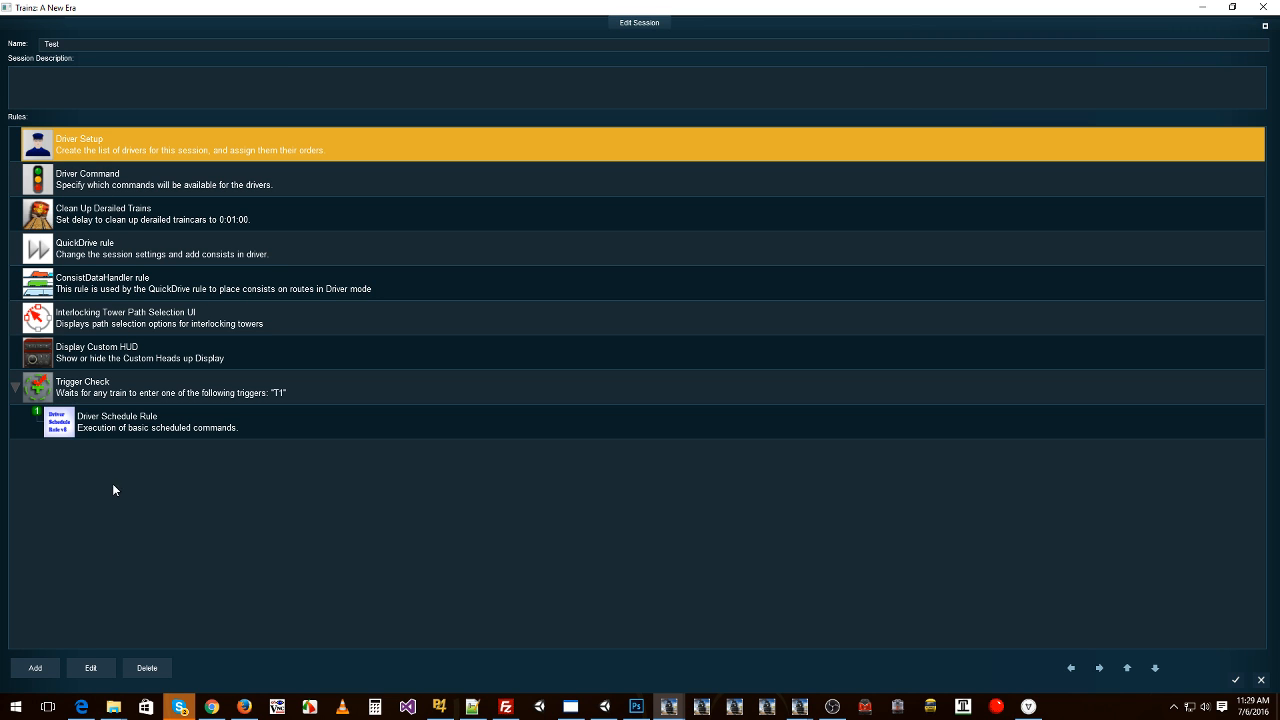
{"action": "left_click", "coordinate": [108, 668]}
{"action": "scroll", "coordinate": [719, 417], "scroll_direction": "down", "scroll_amount": 2}
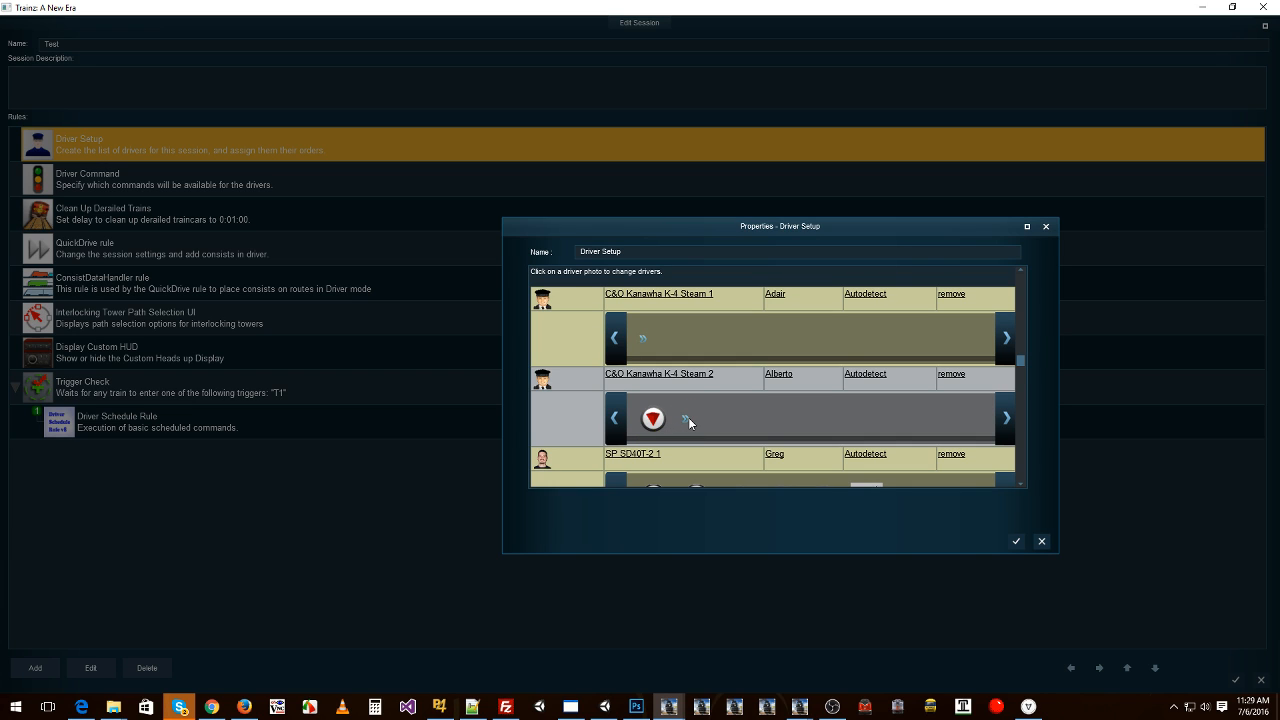
{"action": "left_click", "coordinate": [1014, 541]}
{"action": "left_click", "coordinate": [113, 391]}
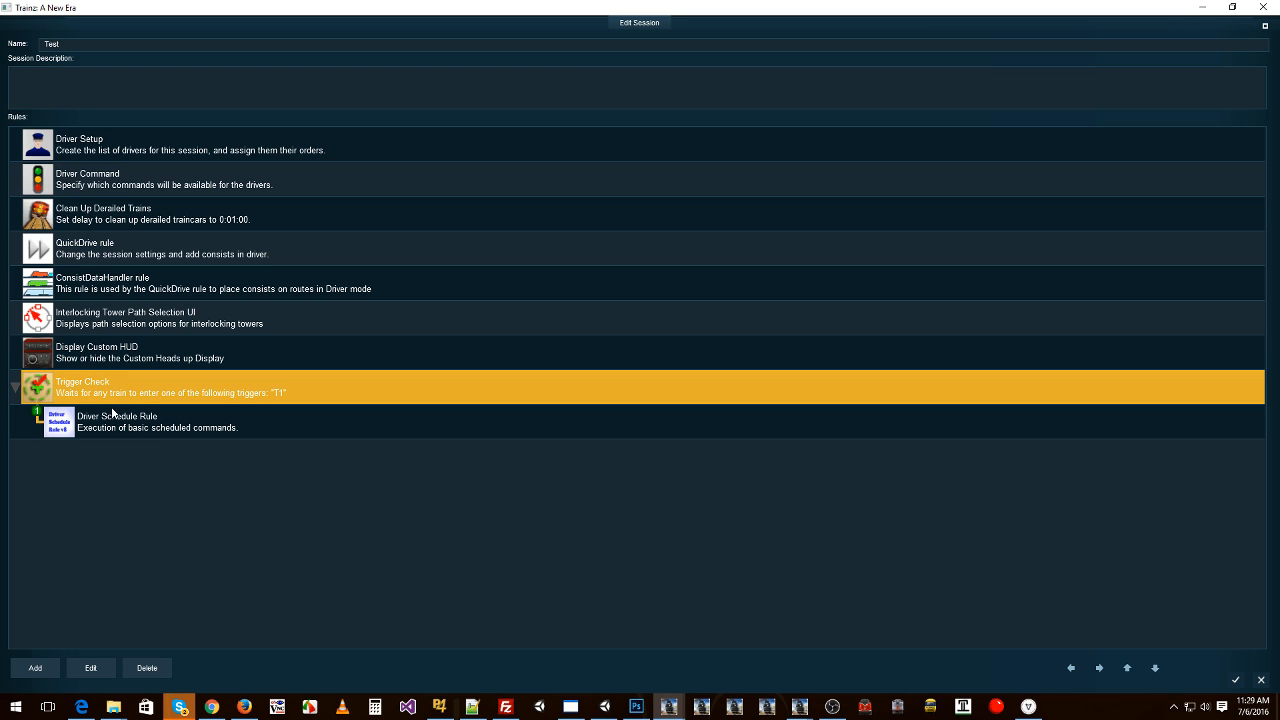
{"action": "left_click", "coordinate": [113, 421]}
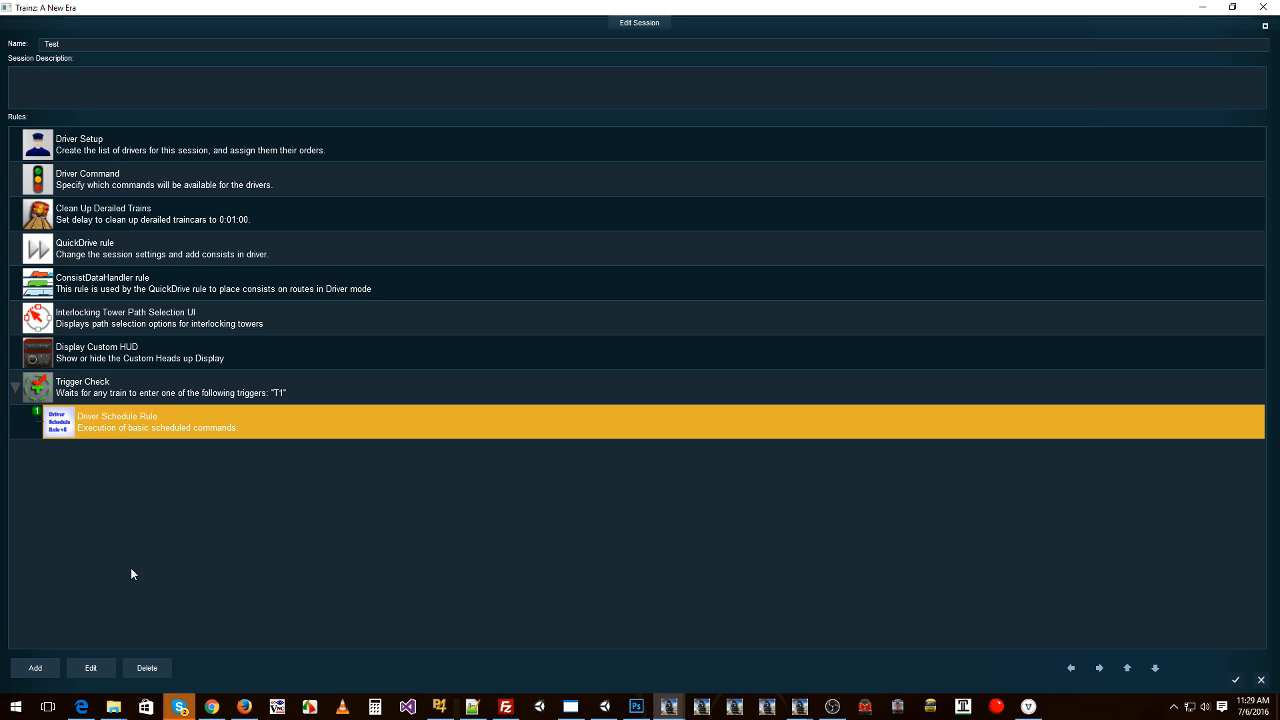
{"action": "left_click", "coordinate": [89, 666]}
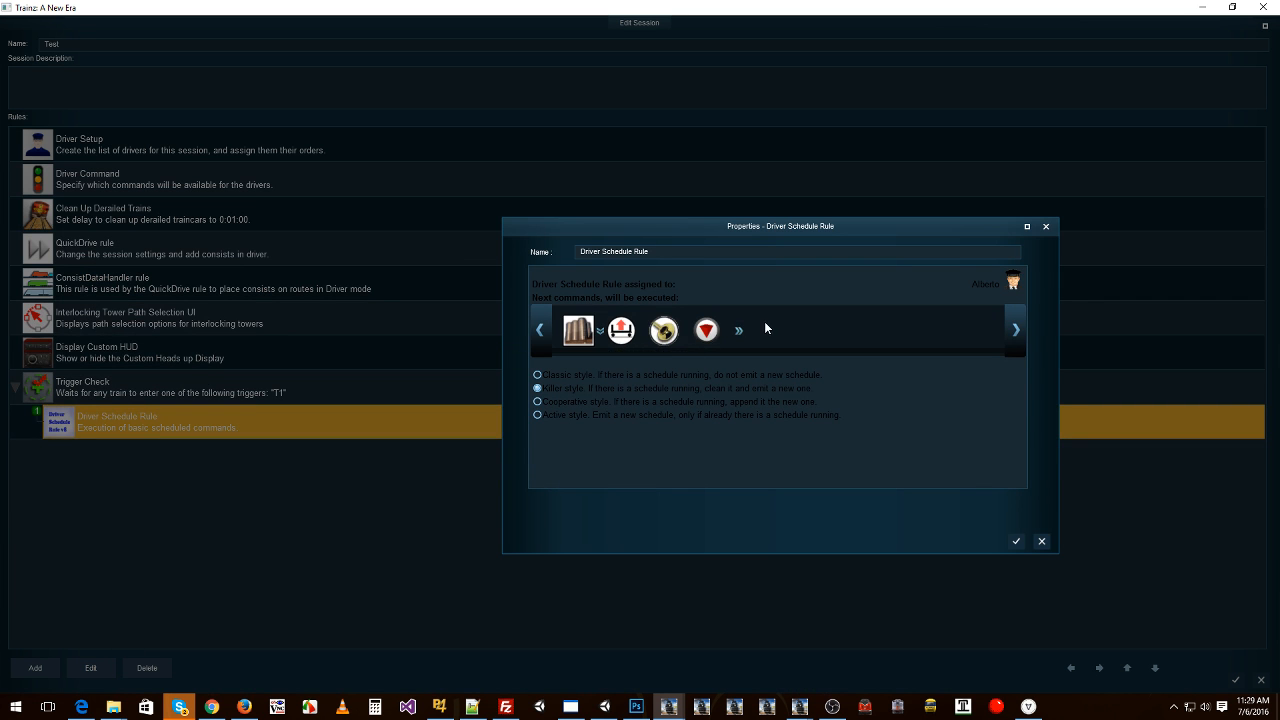
{"action": "left_click", "coordinate": [1016, 542]}
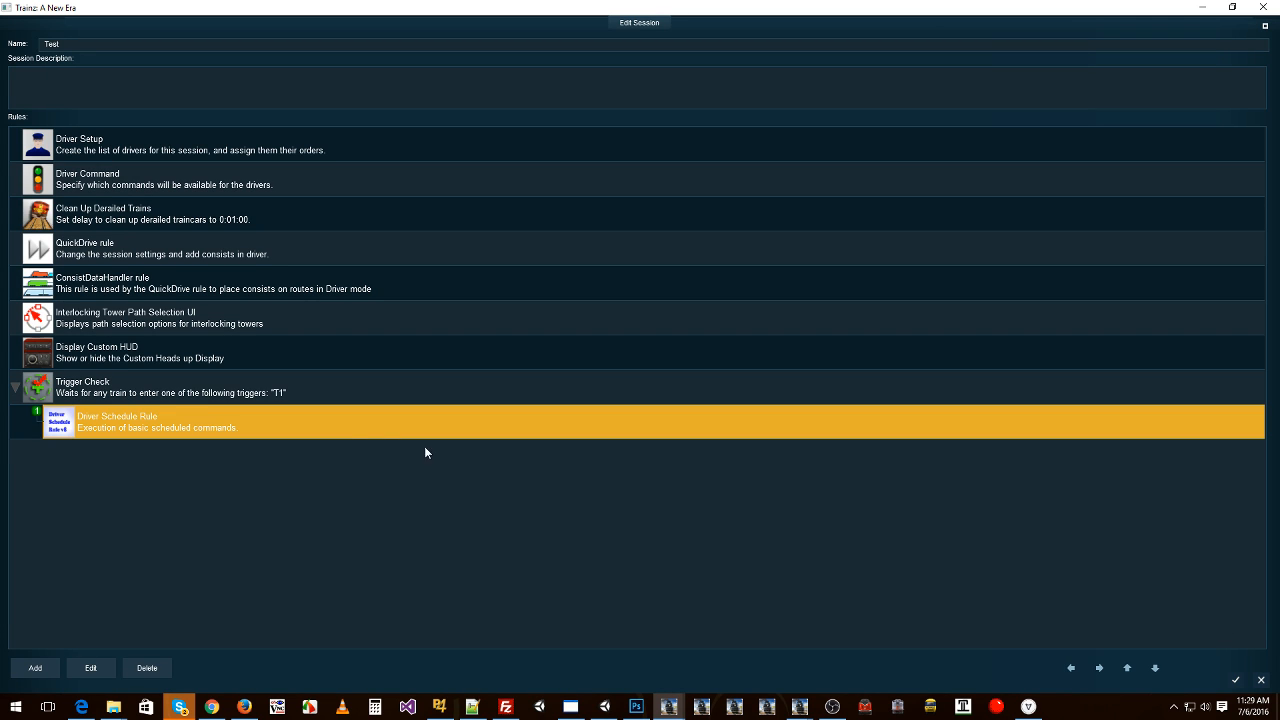
Check the SP SD40T-2 1 driver's order sequence in Driver Setup and accept the session's rule edits
{"action": "left_click", "coordinate": [136, 150]}
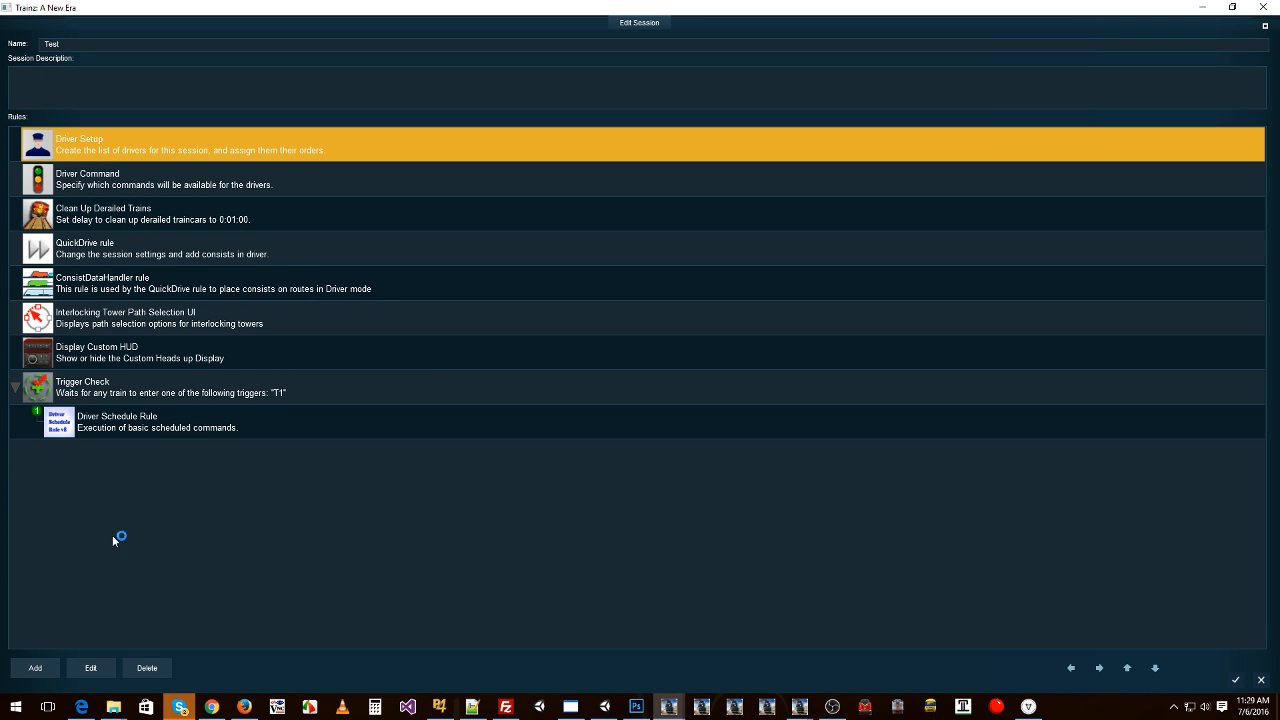
{"action": "left_click", "coordinate": [84, 665]}
{"action": "scroll", "coordinate": [716, 371], "scroll_direction": "down", "scroll_amount": 5}
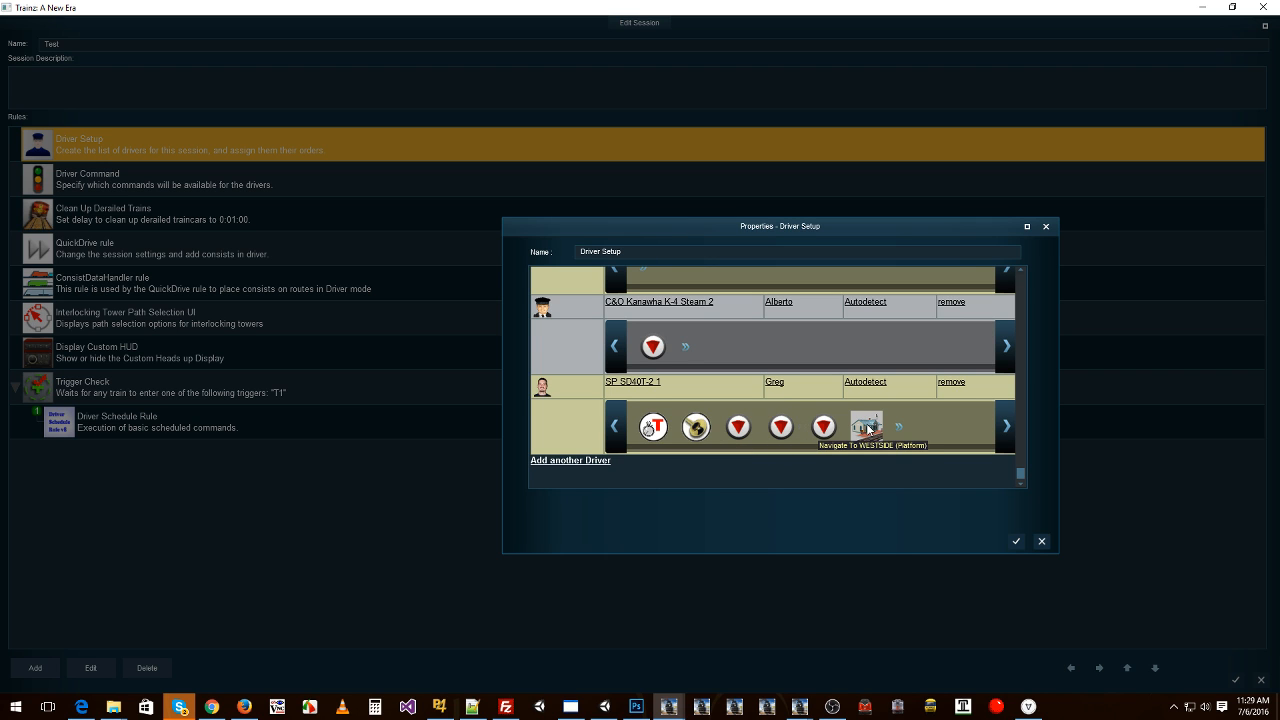
{"action": "left_click", "coordinate": [1016, 541]}
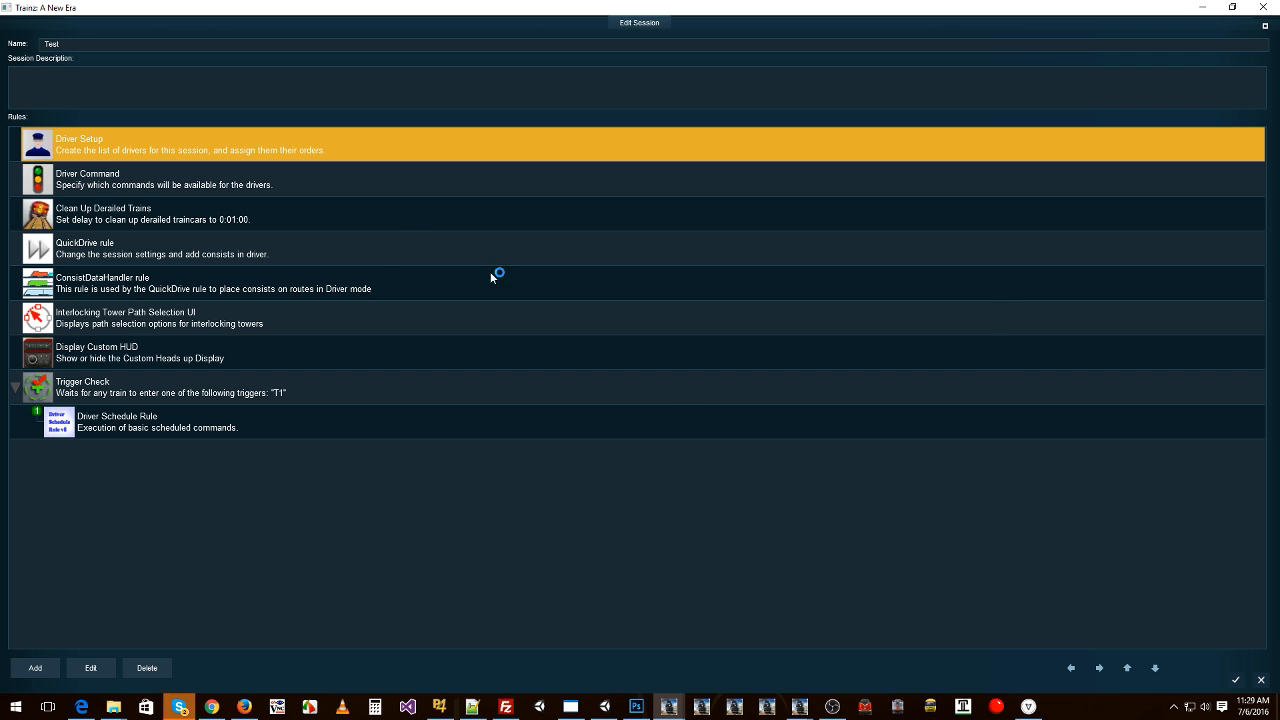
{"action": "left_click", "coordinate": [1235, 679]}
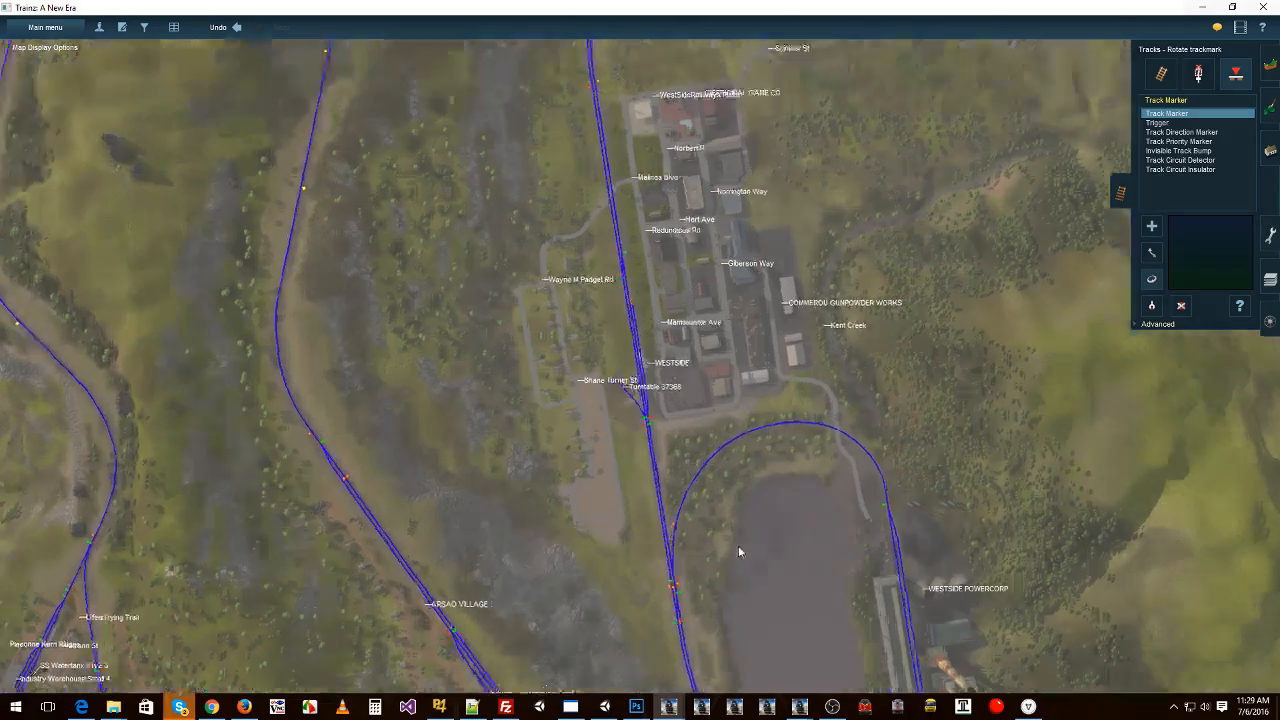
Return to the rail yard on the route, then save the changes and start the session in Driver
{"action": "scroll", "coordinate": [738, 550], "scroll_direction": "up", "scroll_amount": 1}
{"action": "right_click", "coordinate": [738, 552]}
{"action": "right_click", "coordinate": [733, 578]}
{"action": "right_click", "coordinate": [732, 580]}
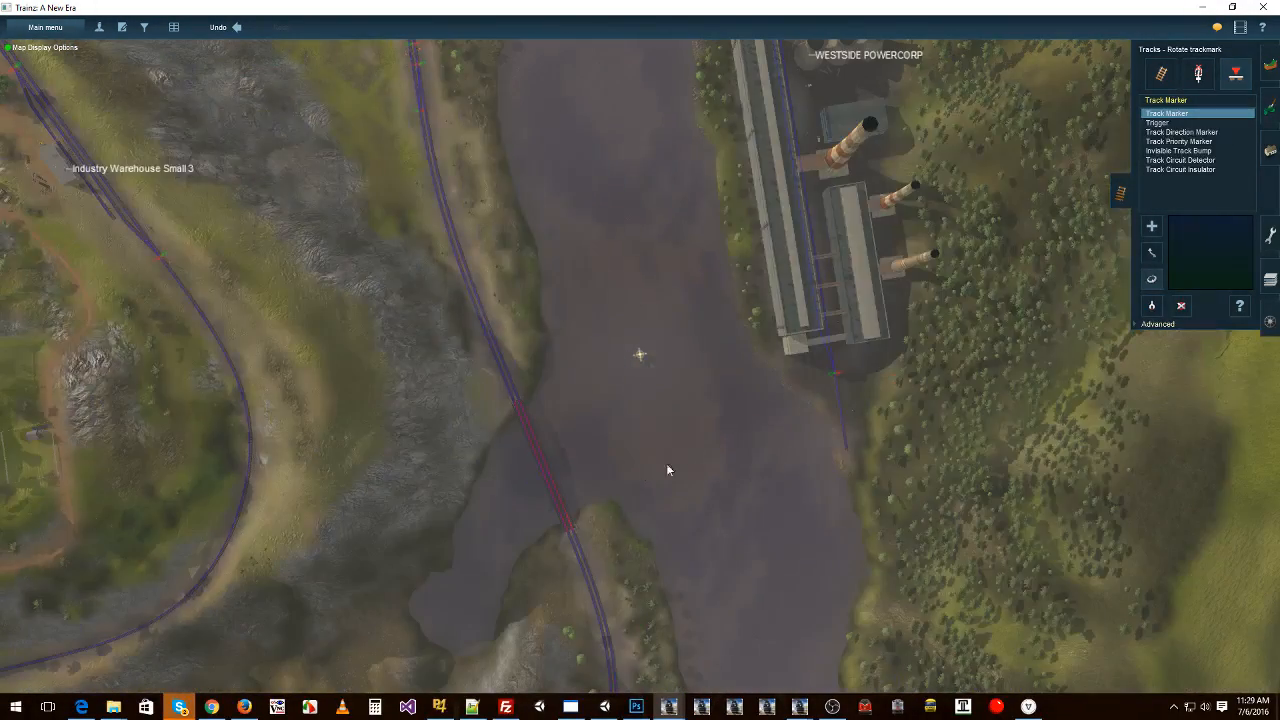
{"action": "scroll", "coordinate": [536, 442], "scroll_direction": "down", "scroll_amount": 4}
{"action": "right_click", "coordinate": [222, 484]}
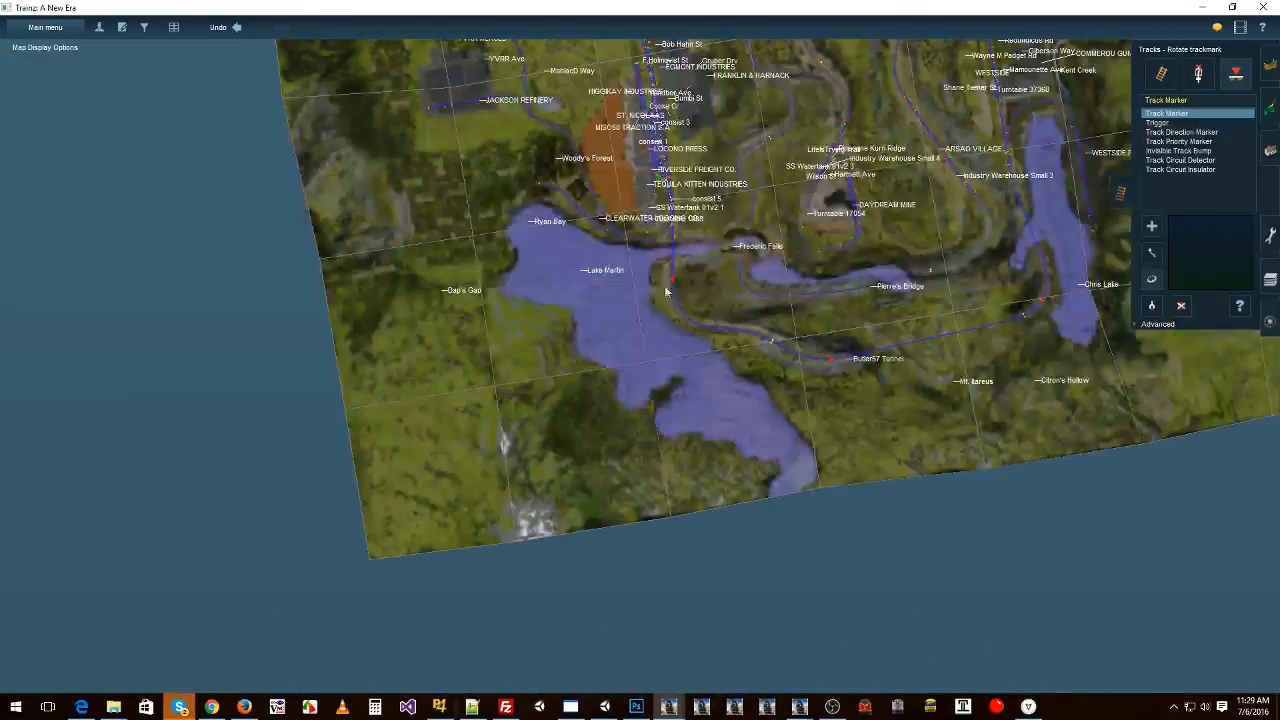
{"action": "right_click", "coordinate": [690, 184]}
{"action": "scroll", "coordinate": [602, 300], "scroll_direction": "up", "scroll_amount": 5}
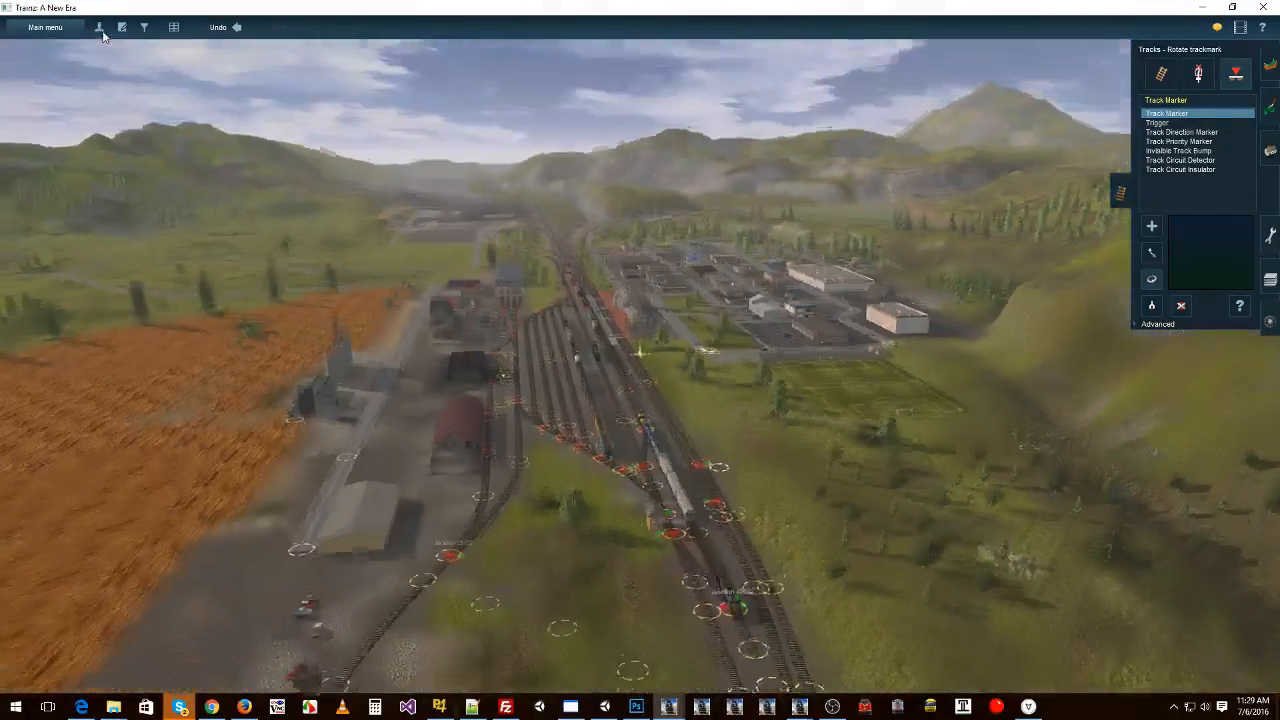
{"action": "left_click", "coordinate": [100, 29]}
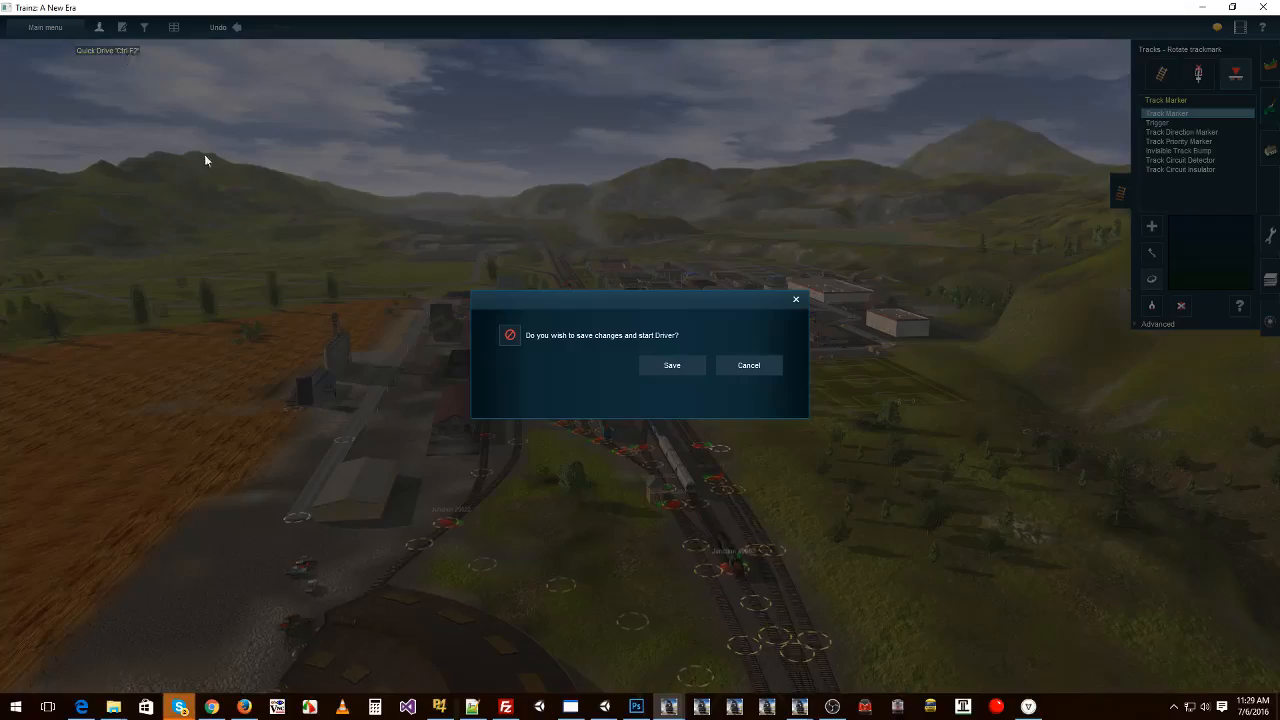
{"action": "left_click", "coordinate": [677, 369]}
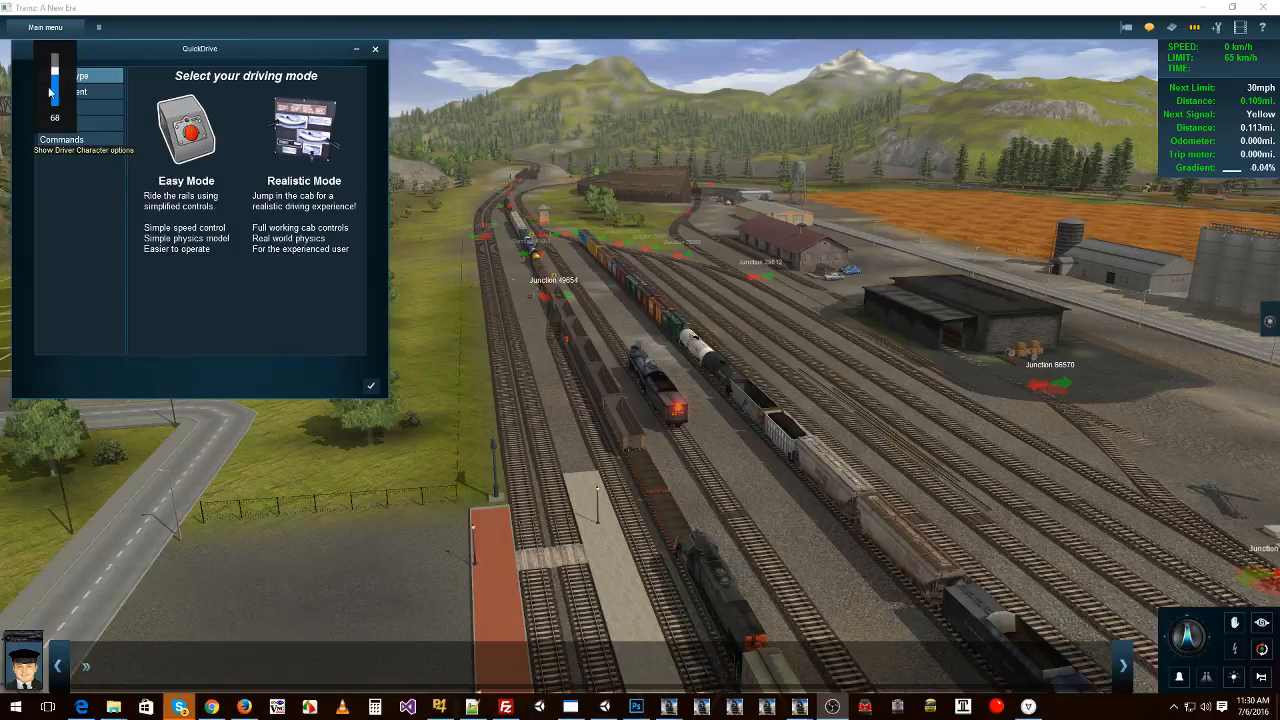
Check the sound volume in the Trainz Sound Settings and accept the settings
{"action": "left_click", "coordinate": [42, 28]}
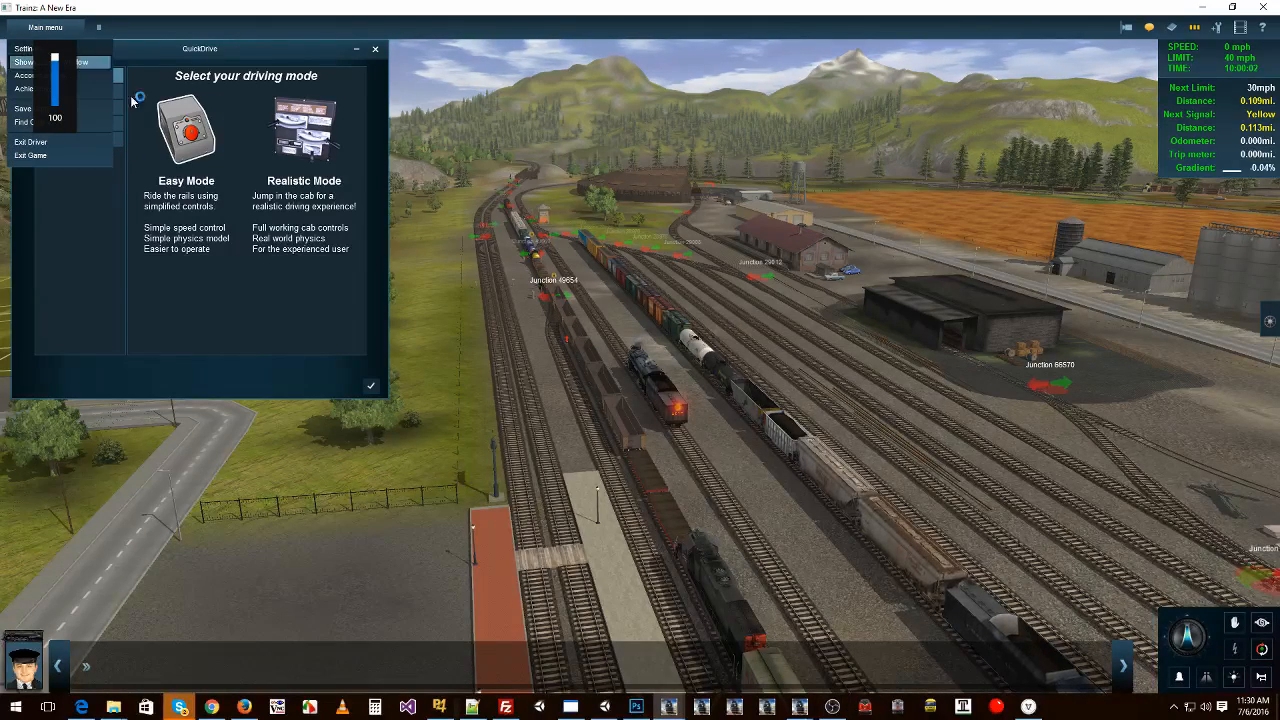
{"action": "left_click", "coordinate": [21, 47]}
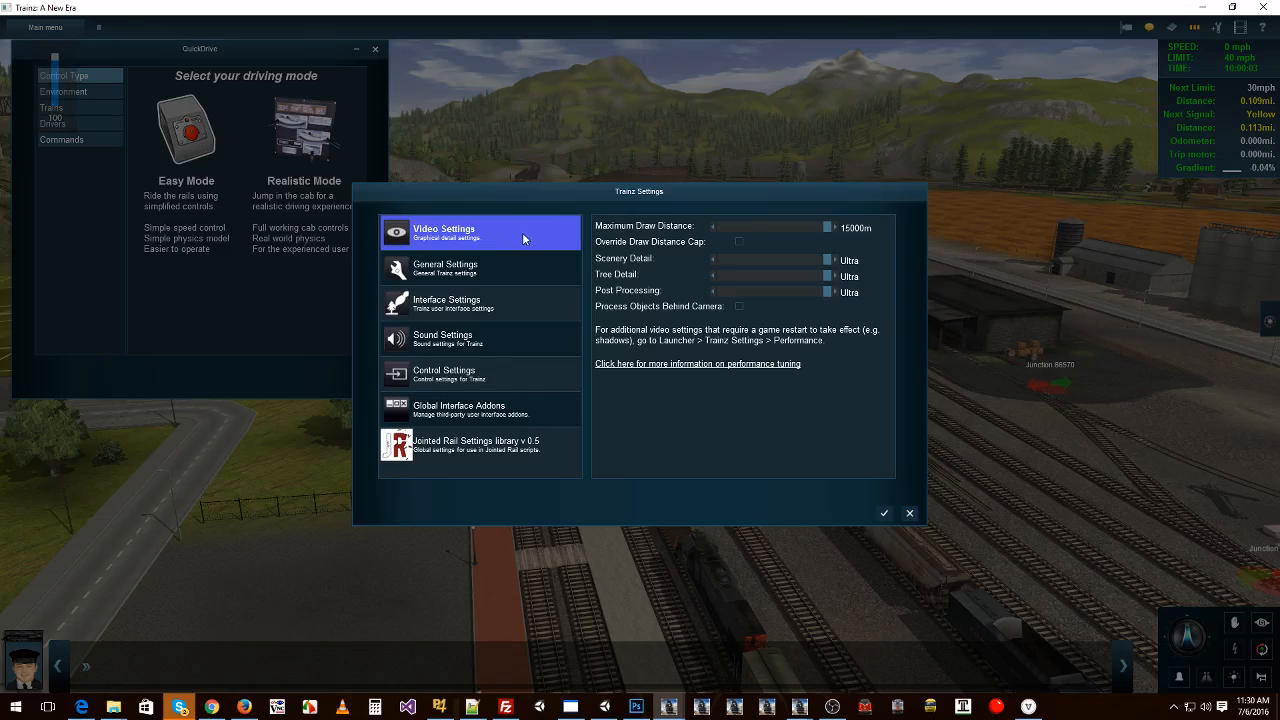
{"action": "left_click", "coordinate": [520, 330]}
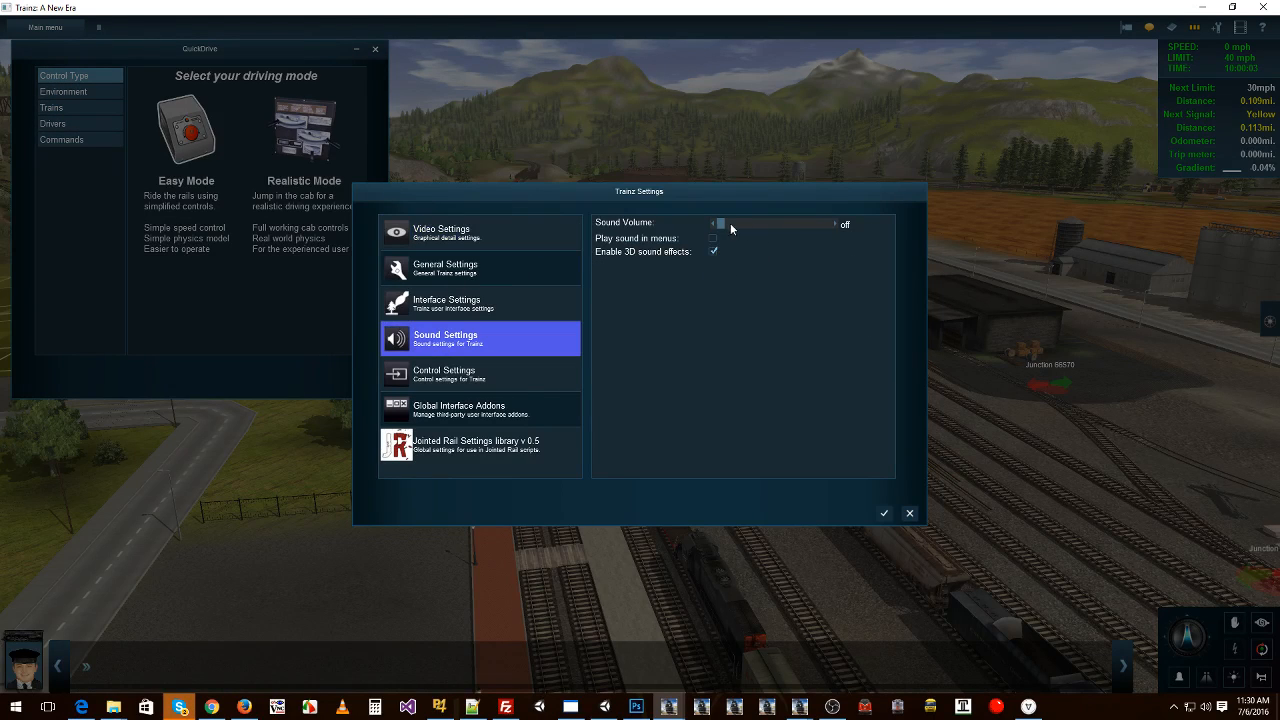
{"action": "left_click", "coordinate": [884, 514]}
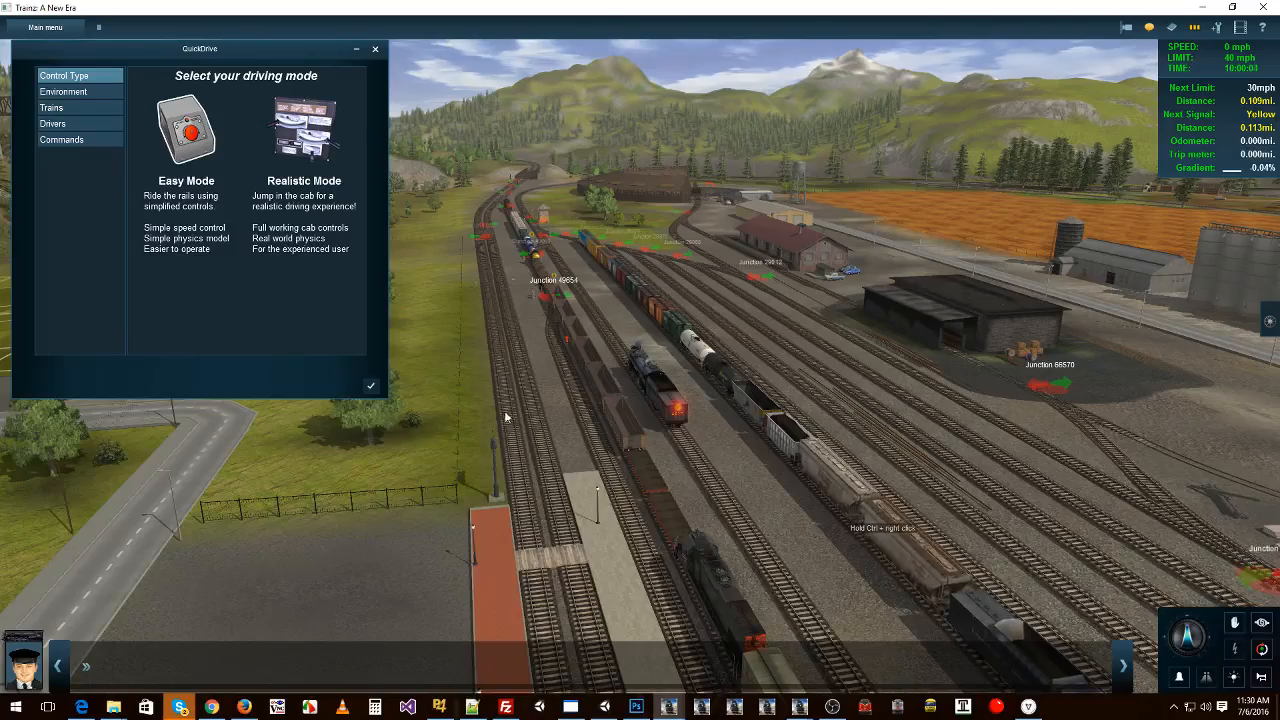
Accept the QuickDrive setup and watch the C&O Kanawha K-4 Steam 2 train drive through the yard
{"action": "left_click", "coordinate": [371, 389]}
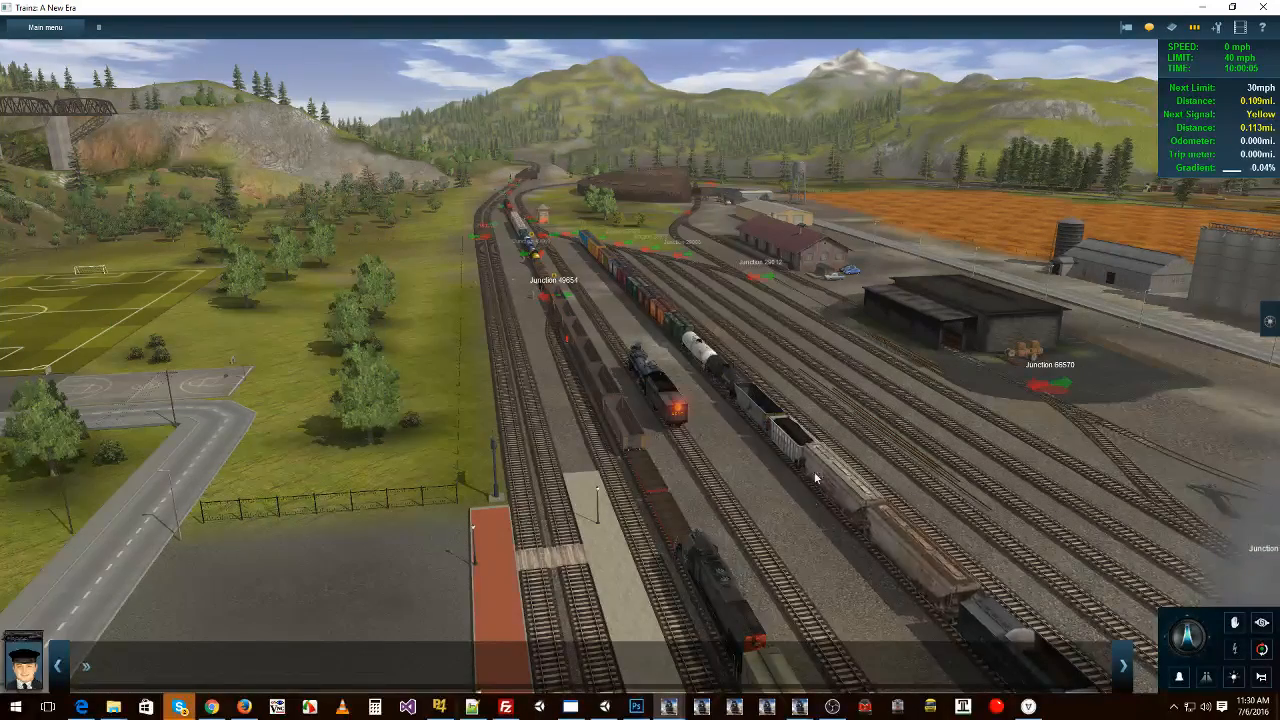
{"action": "right_click_drag", "start_coordinate": [877, 566], "coordinate": [870, 500]}
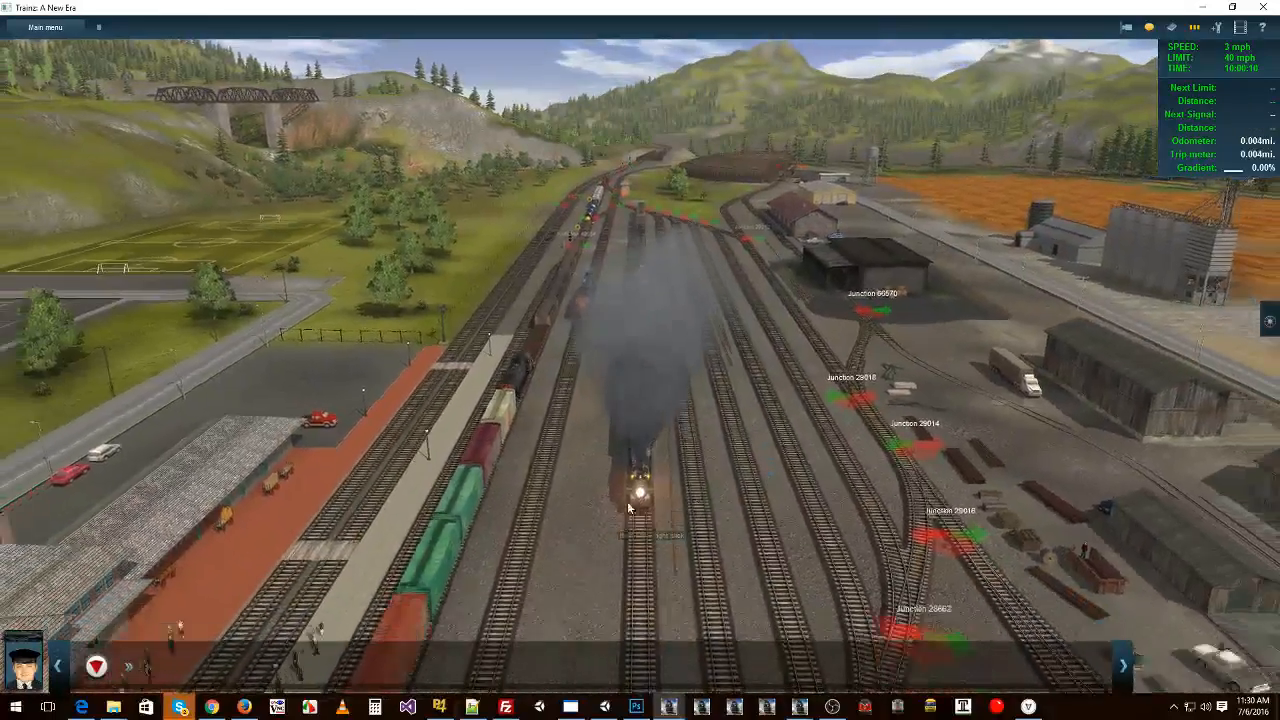
{"action": "right_click_drag", "start_coordinate": [722, 483], "coordinate": [418, 489]}
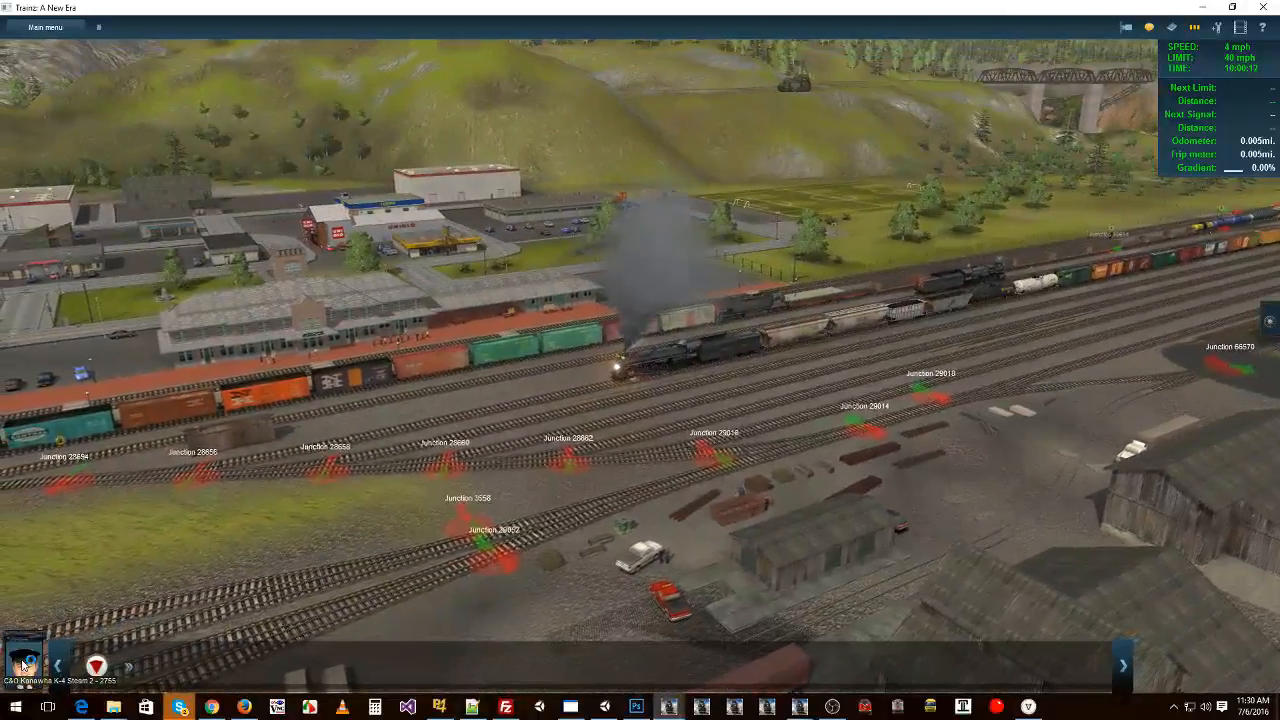
{"action": "scroll", "coordinate": [743, 386], "scroll_direction": "up", "scroll_amount": 2}
{"action": "right_click_drag", "start_coordinate": [743, 386], "coordinate": [269, 464]}
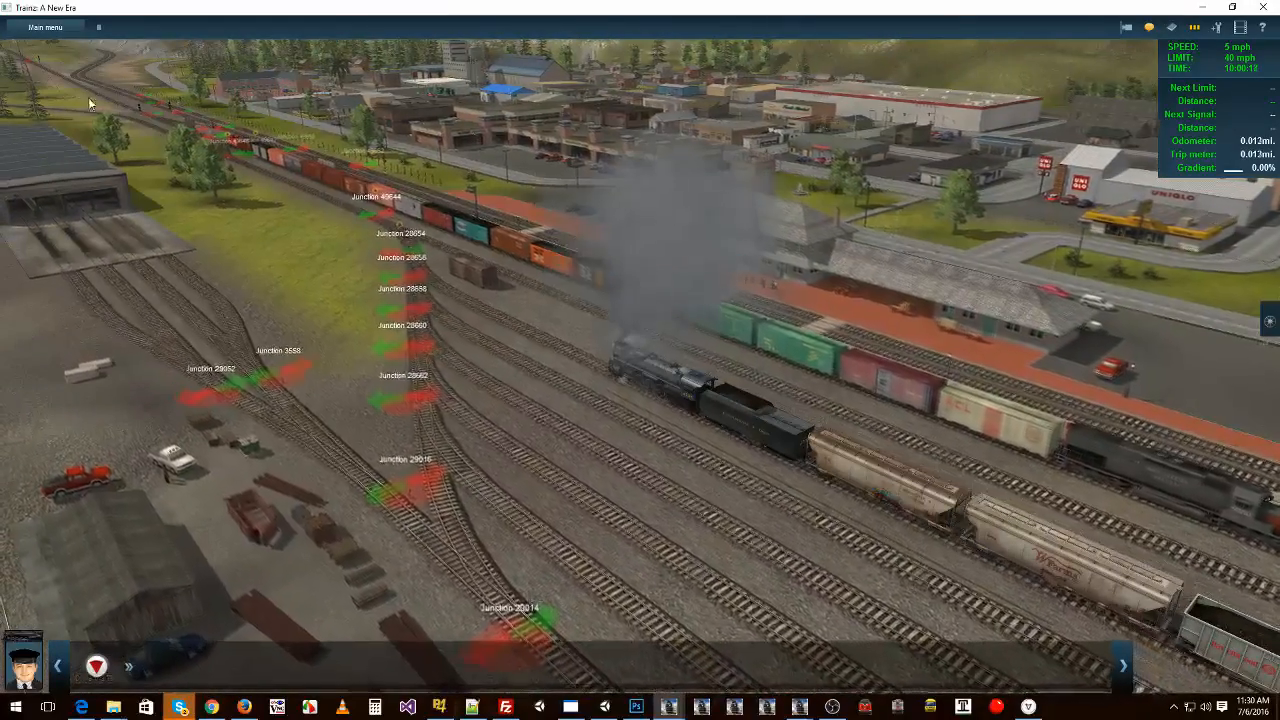
{"action": "right_click_drag", "start_coordinate": [294, 207], "coordinate": [430, 368]}
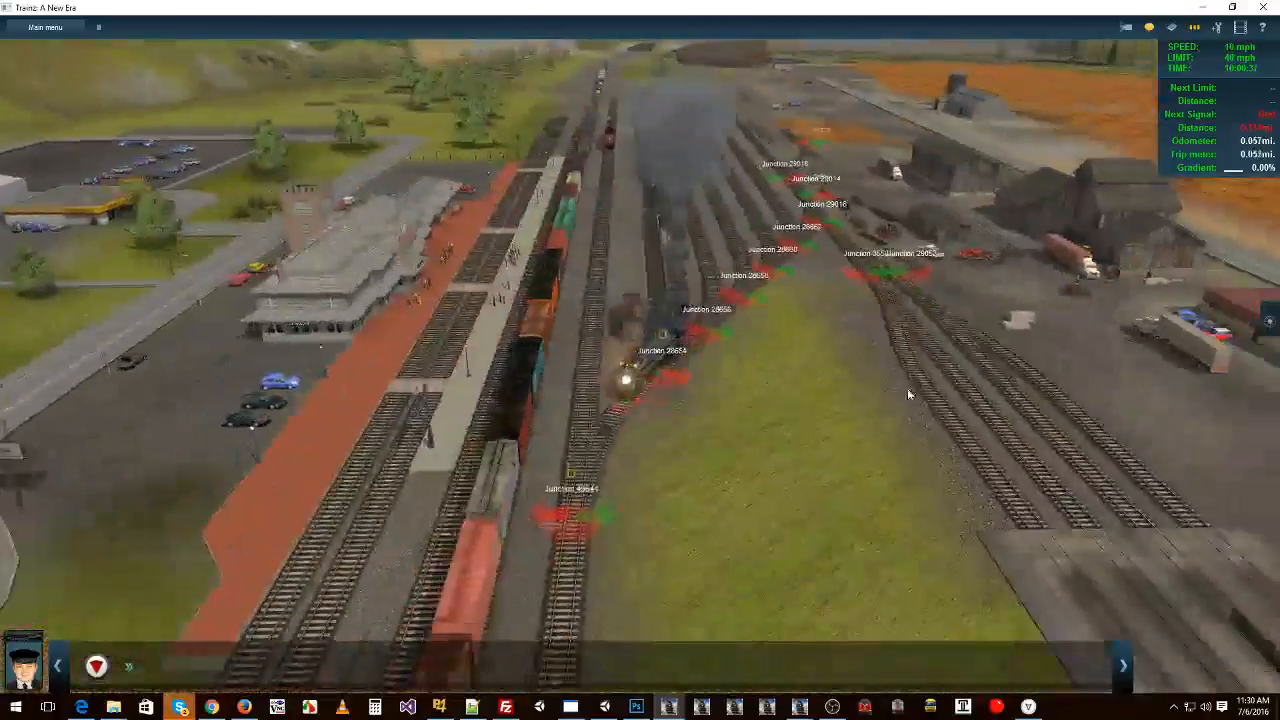
{"action": "right_click_drag", "start_coordinate": [908, 394], "coordinate": [517, 468]}
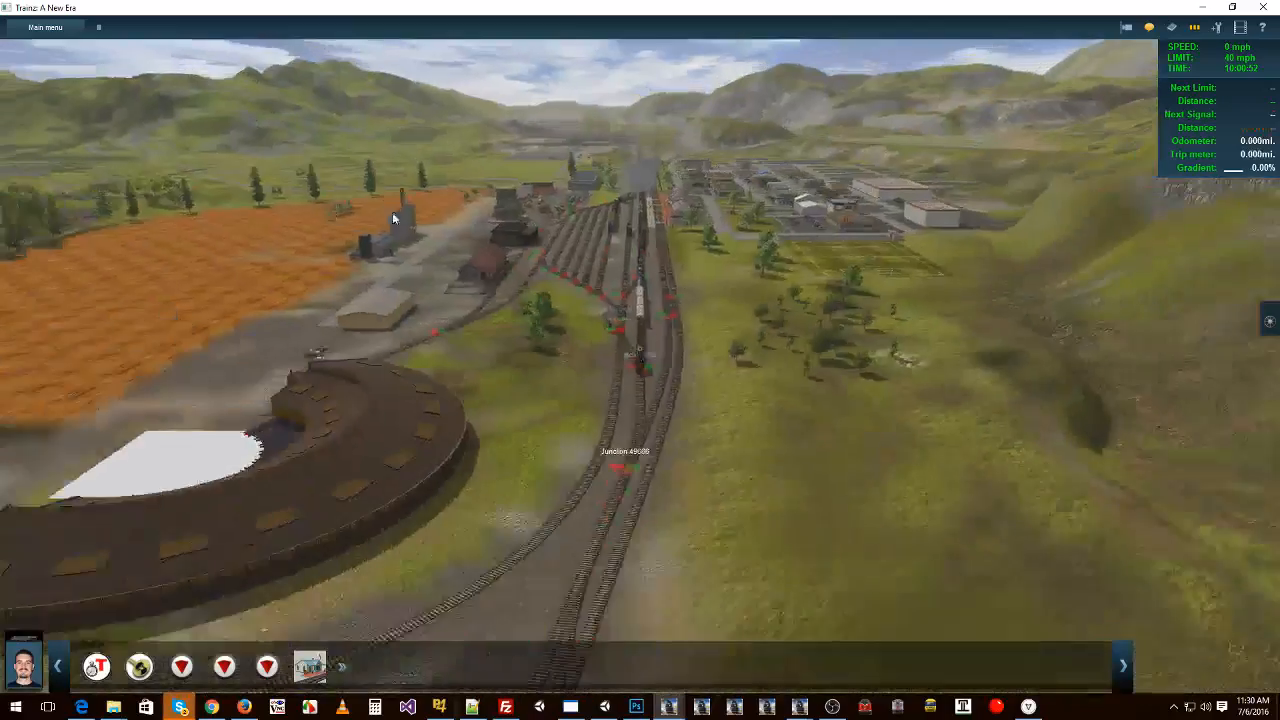
Observe the SP SD40T-2 1 train and its queued orders from several angles while it waits for the trigger
{"action": "right_click_drag", "start_coordinate": [392, 212], "coordinate": [667, 342]}
{"action": "scroll", "coordinate": [670, 340], "scroll_direction": "up", "scroll_amount": 3}
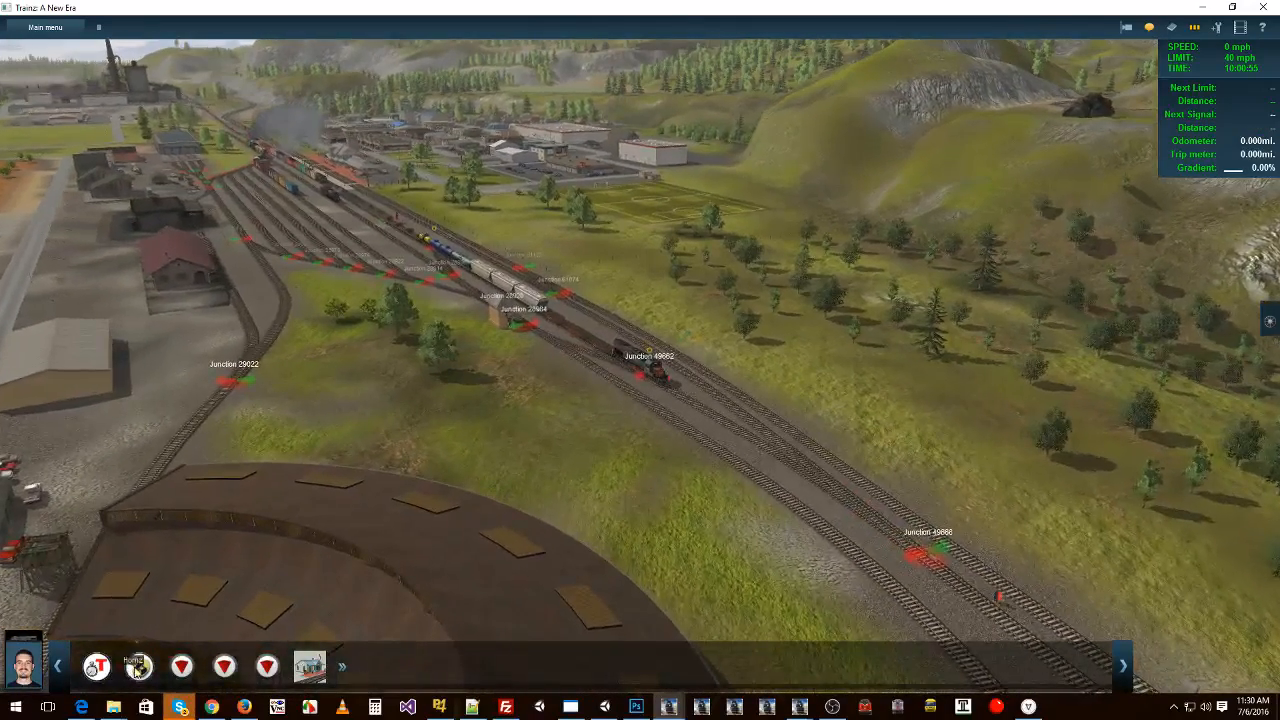
{"action": "scroll", "coordinate": [740, 402], "scroll_direction": "up", "scroll_amount": 3}
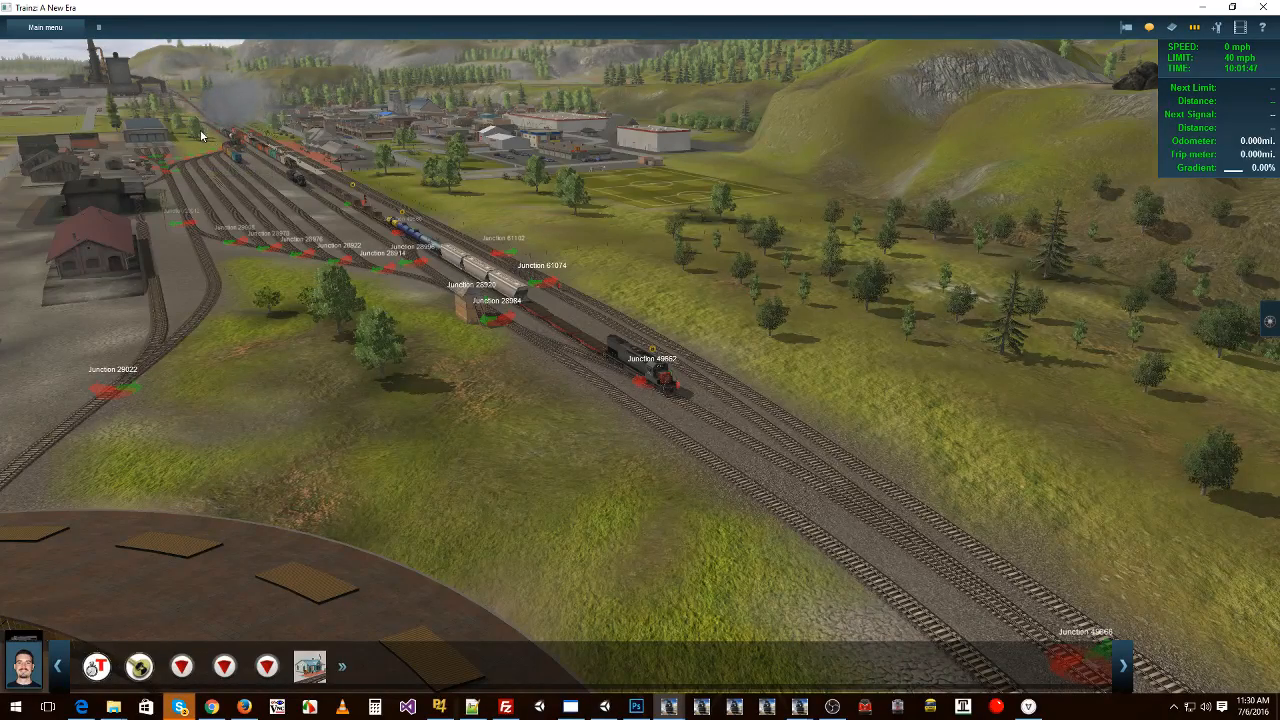
{"action": "right_click_drag", "start_coordinate": [197, 130], "coordinate": [577, 186]}
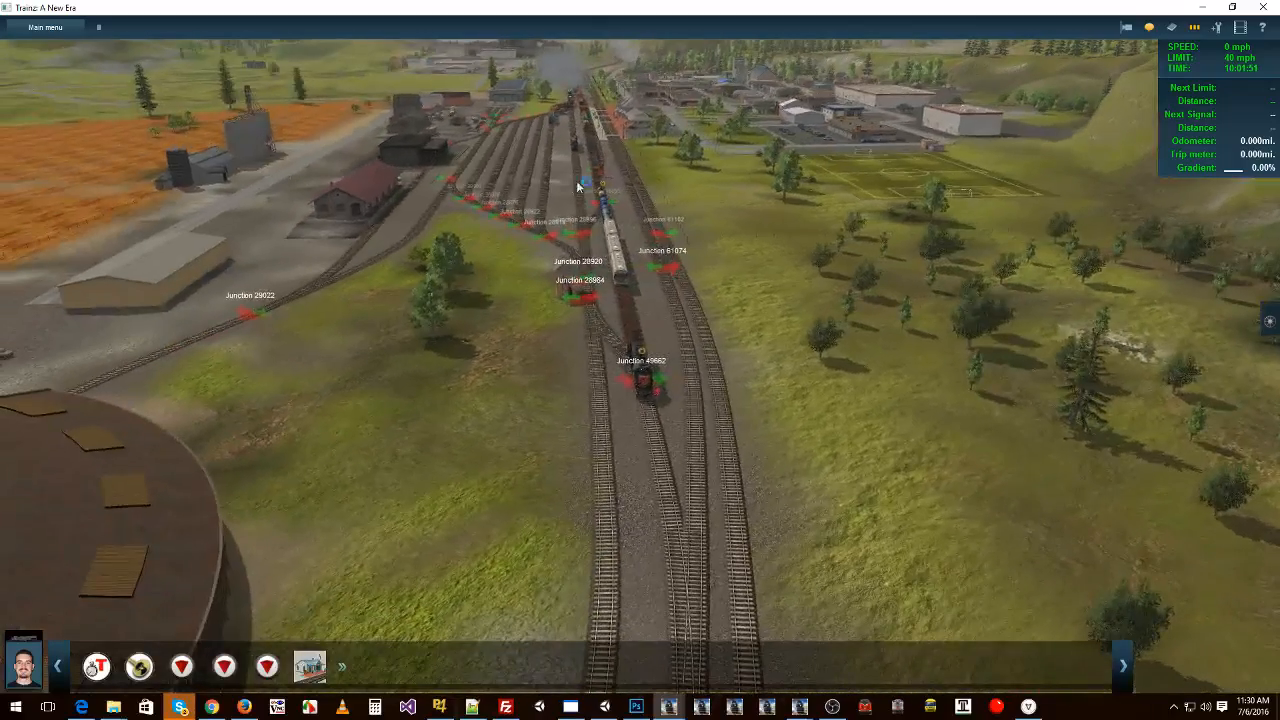
{"action": "right_click_drag", "start_coordinate": [446, 162], "coordinate": [568, 162]}
{"action": "right_click_drag", "start_coordinate": [709, 150], "coordinate": [866, 146]}
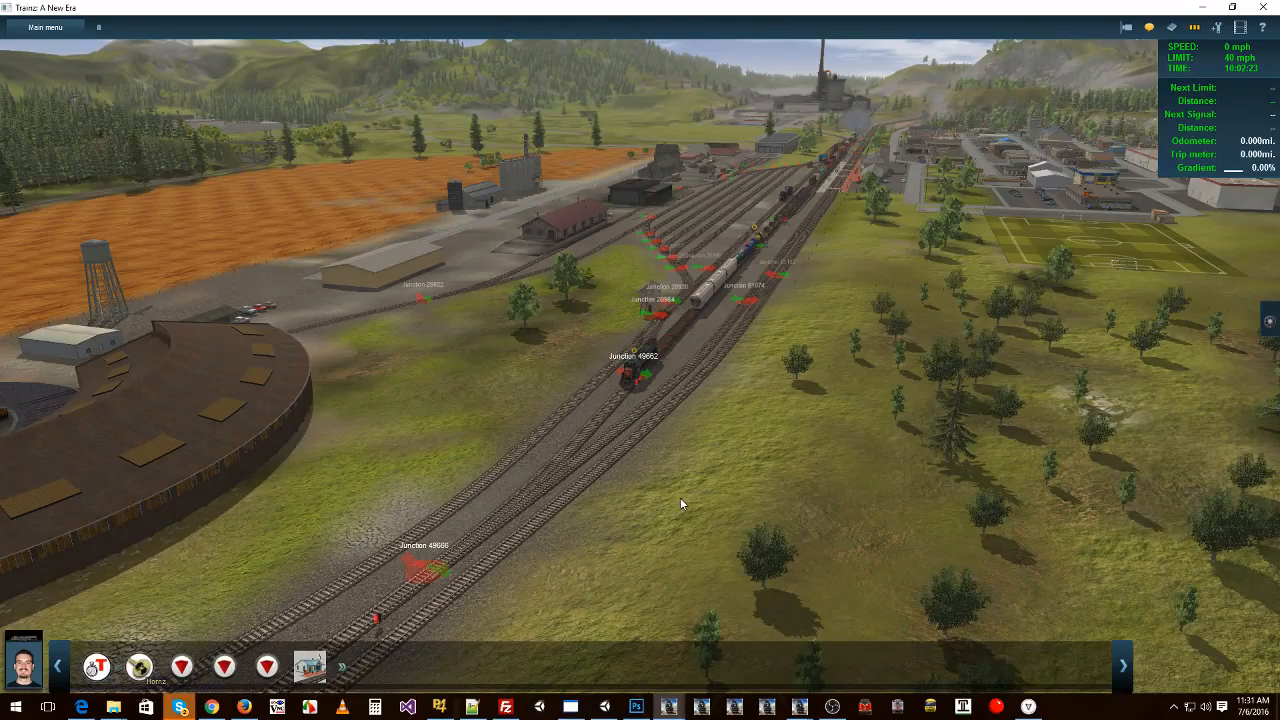
{"action": "scroll", "coordinate": [680, 497], "scroll_direction": "up", "scroll_amount": 5}
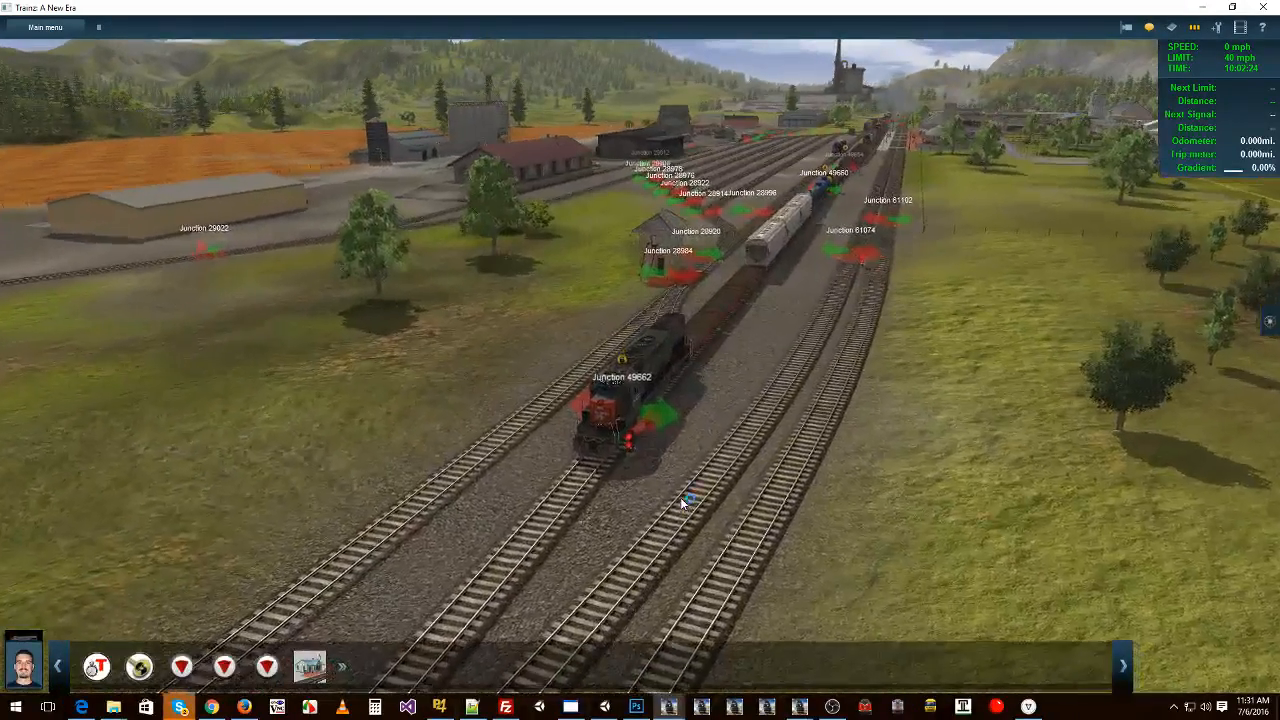
Watch the SP SD40T-2 1 train at the yard junctions, and bring the C&O steam train beyond the town into view
{"action": "scroll", "coordinate": [680, 497], "scroll_direction": "down", "scroll_amount": 5}
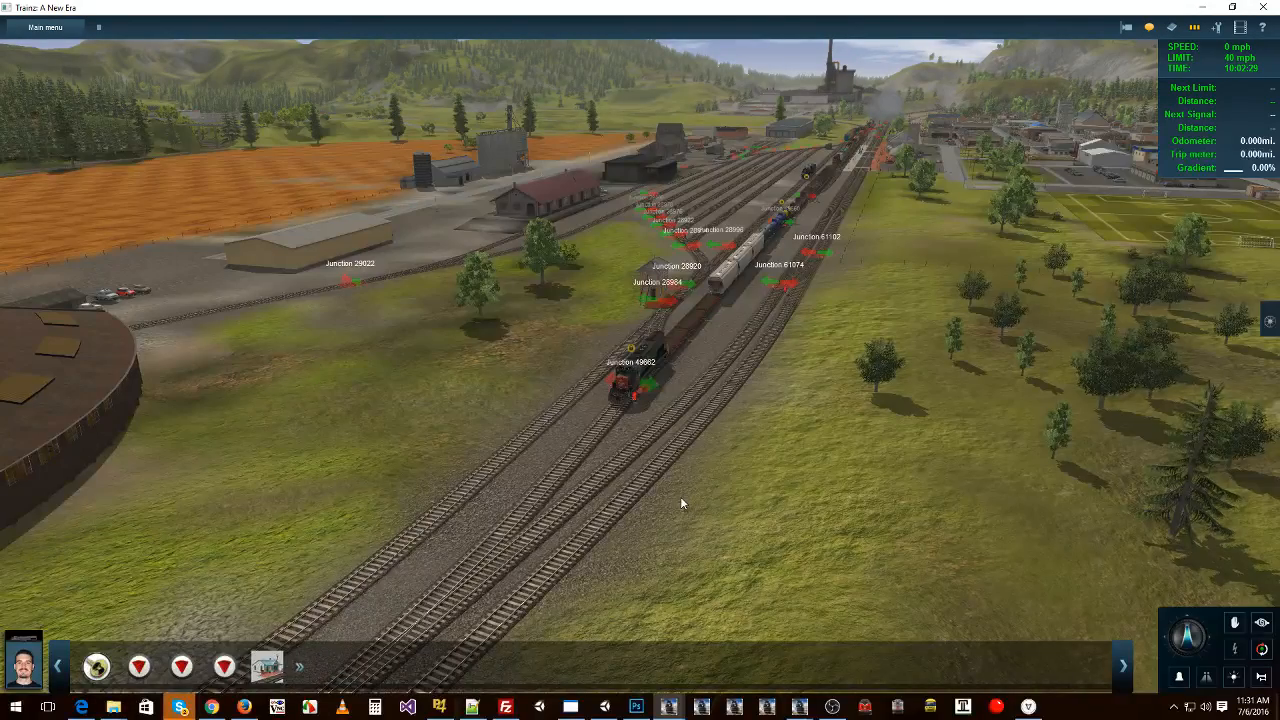
{"action": "mouse_move", "coordinate": [774, 409]}
{"action": "right_mouse_down"}
{"action": "mouse_move", "coordinate": [725, 436]}
{"action": "mouse_move", "coordinate": [621, 440]}
{"action": "mouse_move", "coordinate": [803, 426]}
{"action": "mouse_move", "coordinate": [769, 422]}
{"action": "right_mouse_up"}
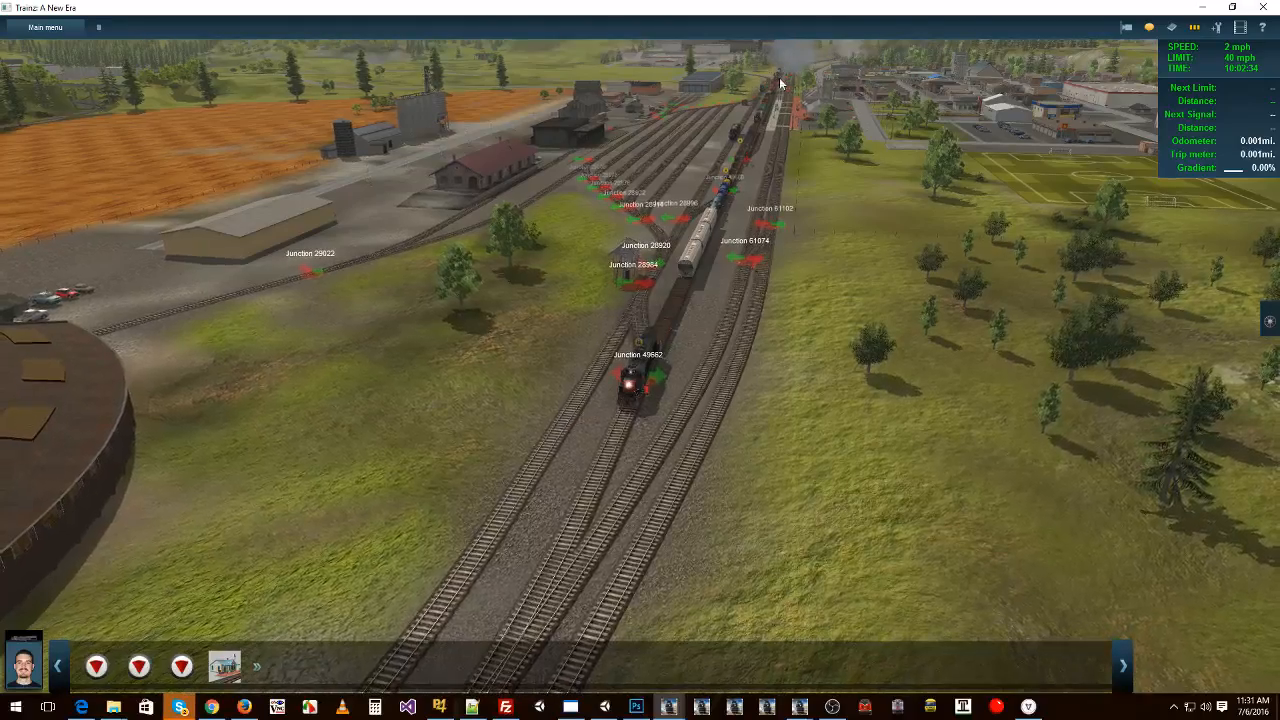
{"action": "right_click", "coordinate": [738, 128], "text": "ctrl"}
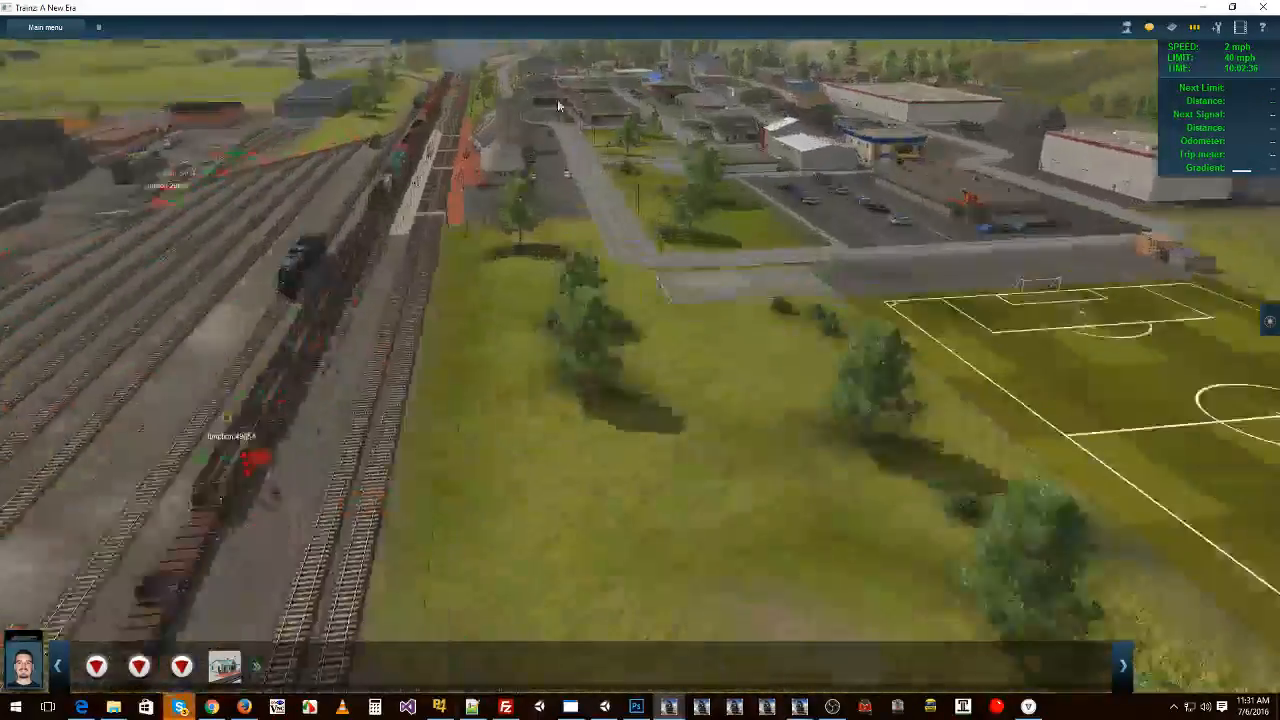
{"action": "right_click", "coordinate": [557, 99]}
{"action": "right_click", "coordinate": [467, 128]}
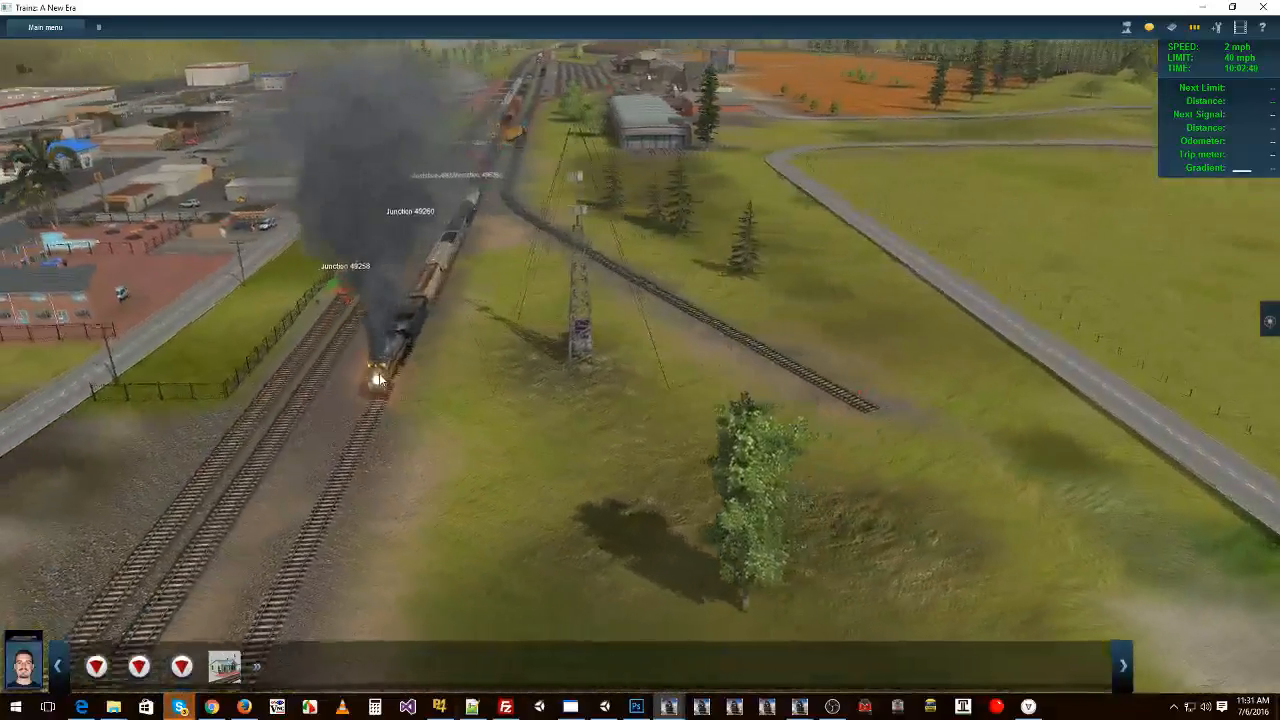
{"action": "left_click", "coordinate": [380, 376]}
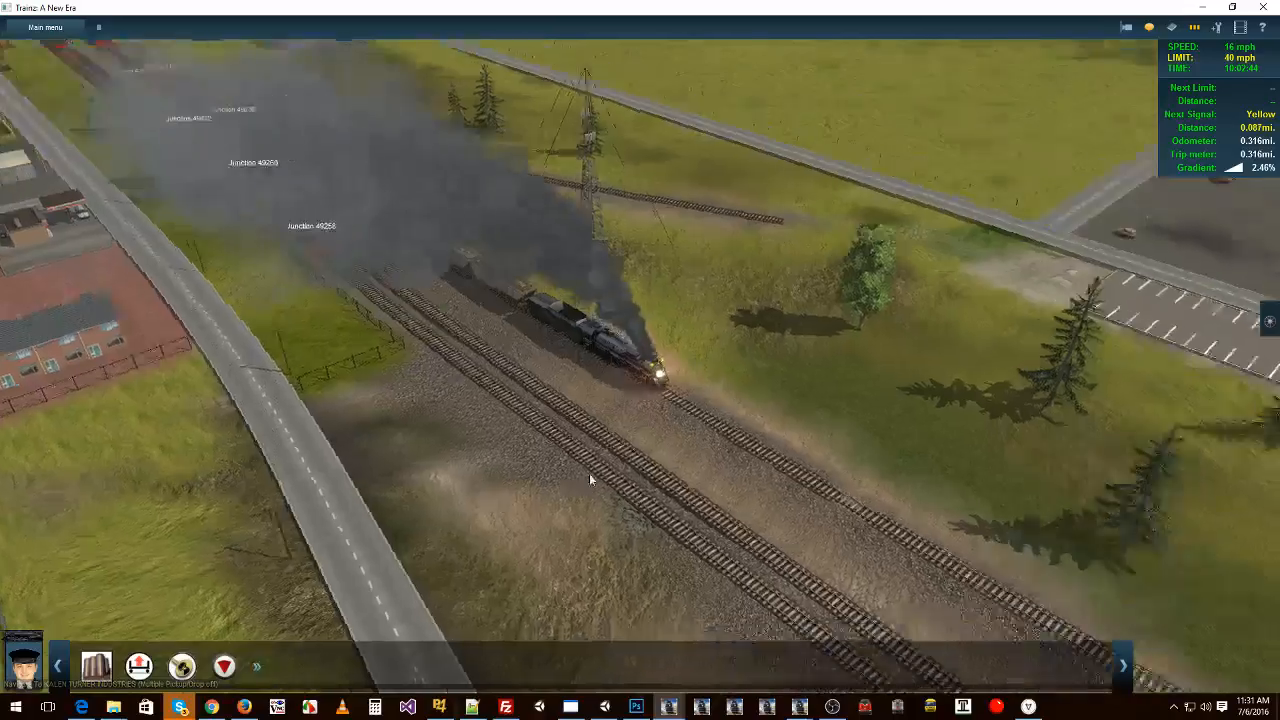
{"action": "right_click_drag", "start_coordinate": [589, 475], "coordinate": [789, 484]}
Locate the SP train on the route map near the turntable and observe it from the chase camera
{"action": "key", "text": "m"}
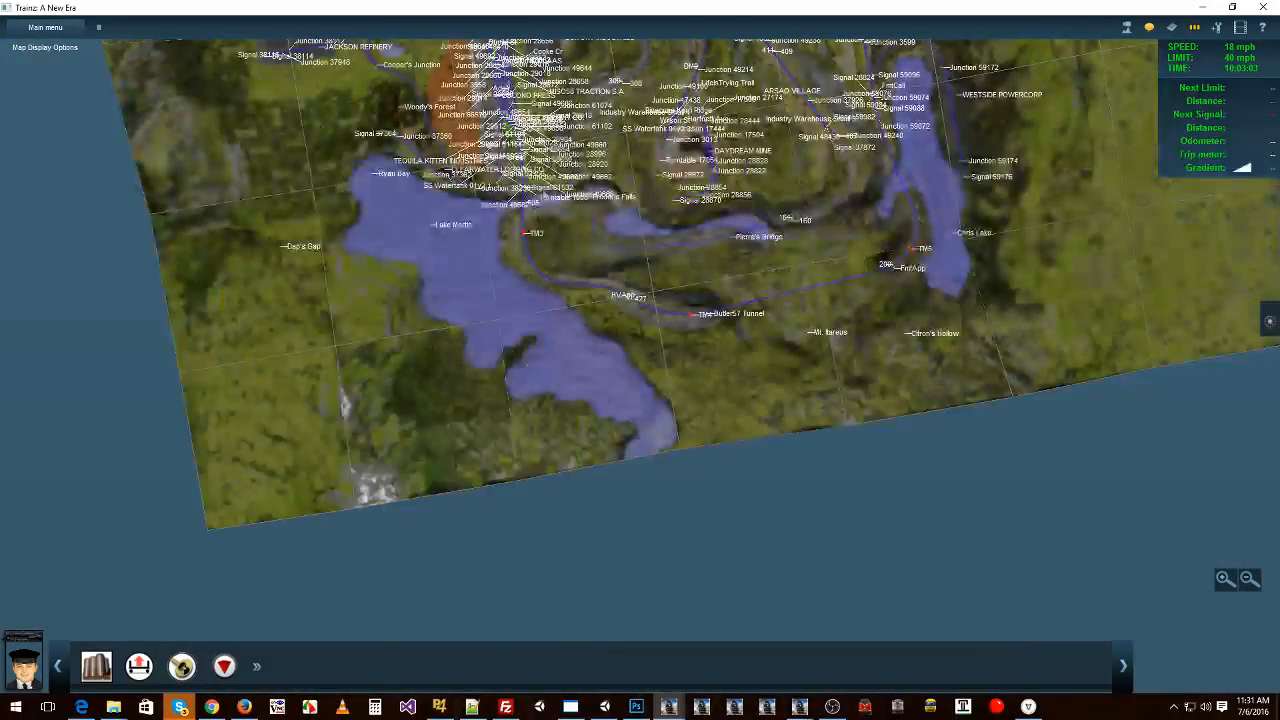
{"action": "scroll", "coordinate": [590, 235], "scroll_direction": "up", "scroll_amount": 8}
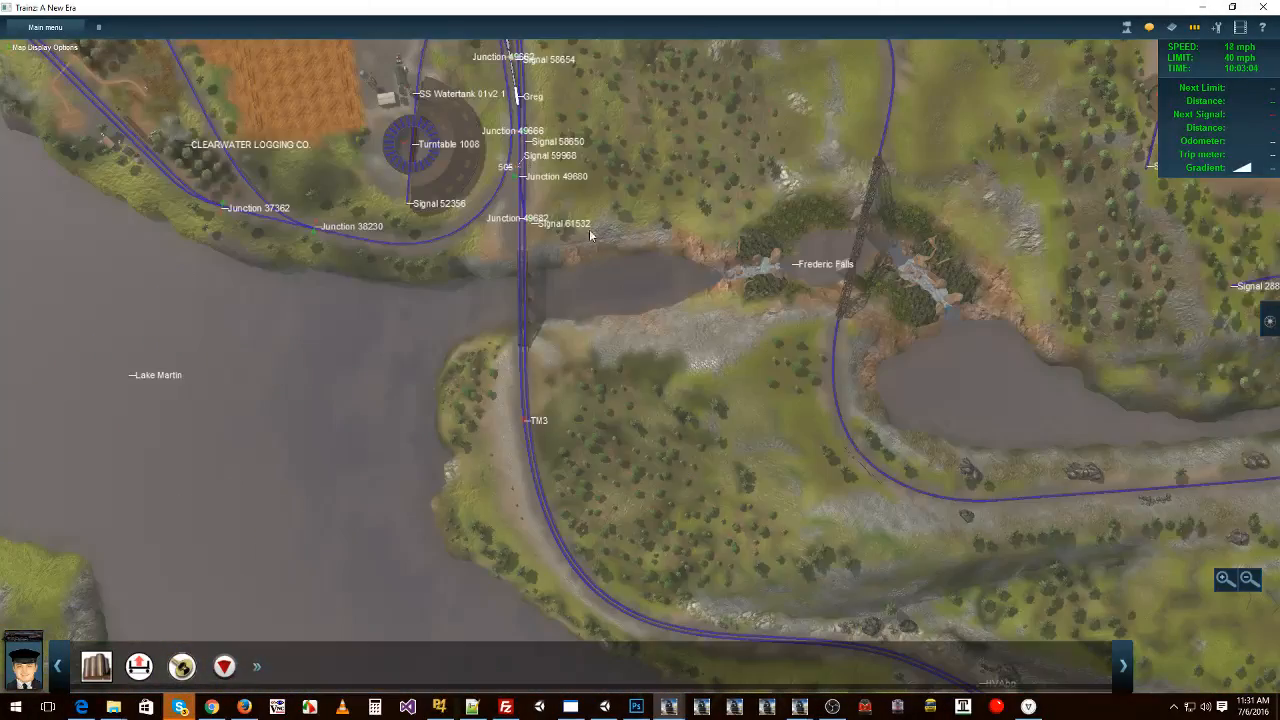
{"action": "right_click", "coordinate": [521, 101]}
{"action": "left_click", "coordinate": [690, 384]}
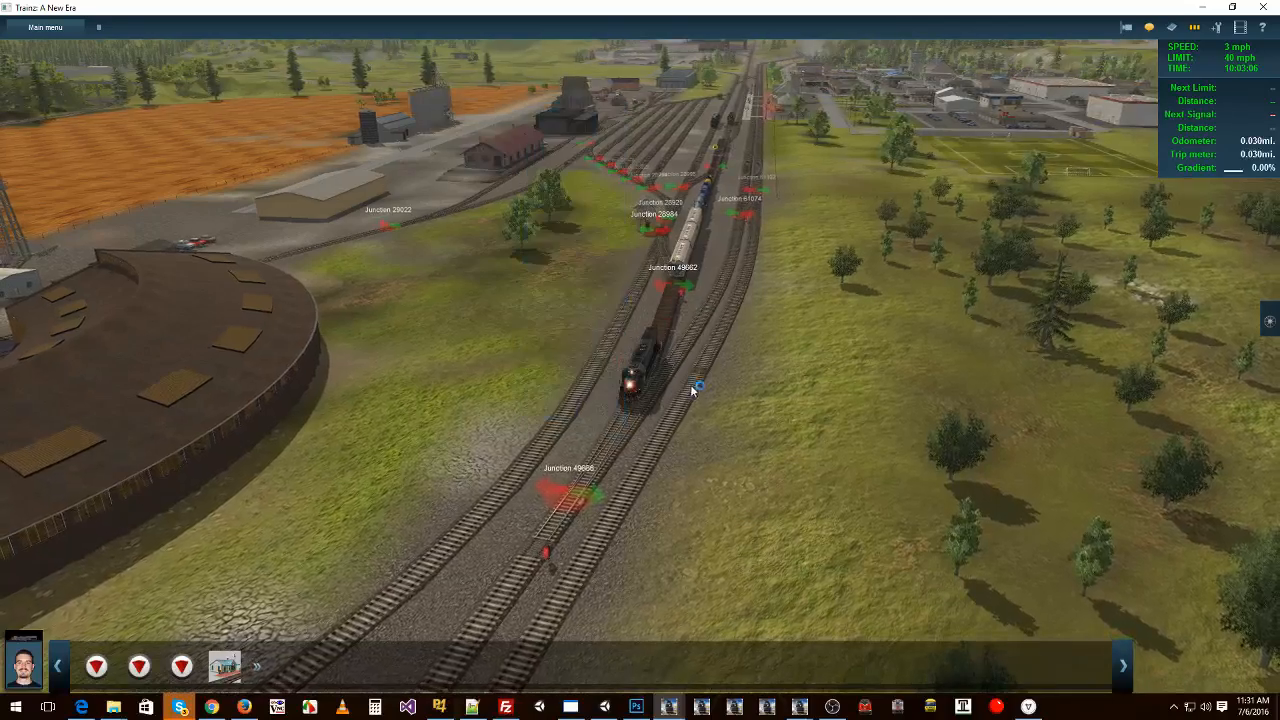
{"action": "scroll", "coordinate": [734, 185], "scroll_direction": "down", "scroll_amount": 5}
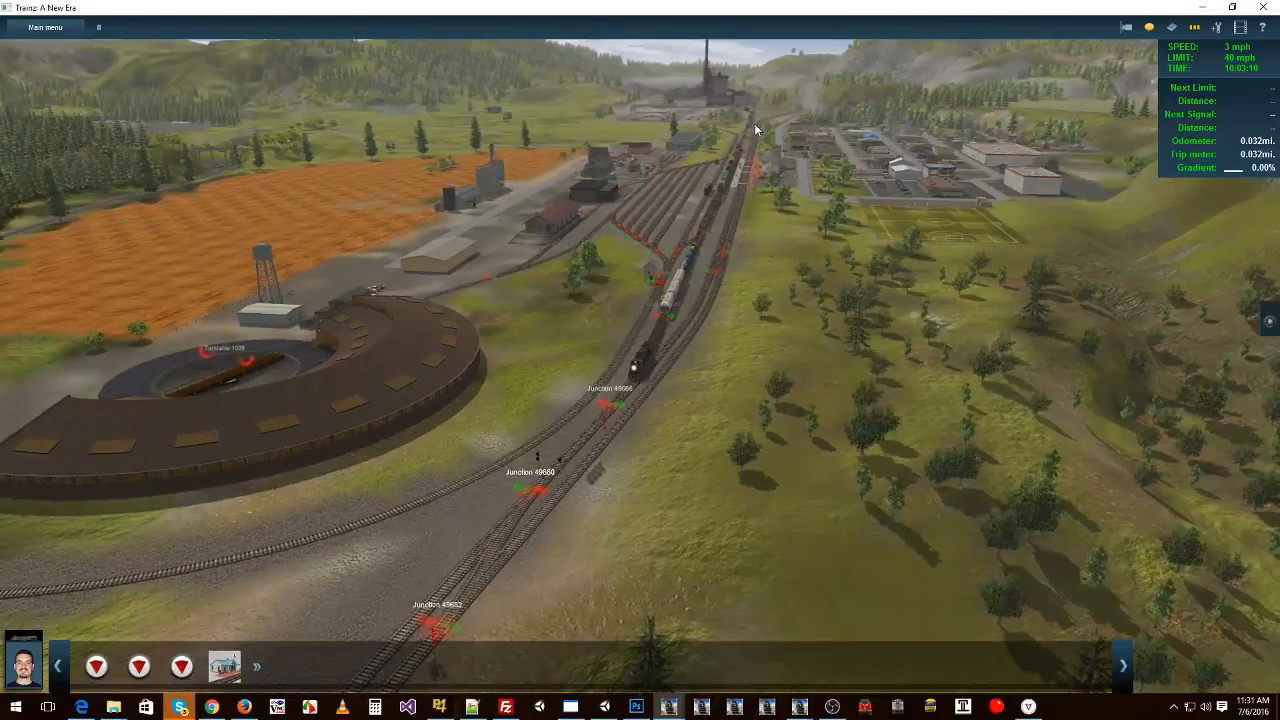
Switch back to the steam train and follow it into the Kalen Turner Industries plant
{"action": "key", "text": "4"}
{"action": "right_click_drag", "start_coordinate": [735, 225], "coordinate": [605, 247]}
{"action": "left_click", "coordinate": [605, 236]}
{"action": "scroll", "coordinate": [625, 275], "scroll_direction": "down", "scroll_amount": 3}
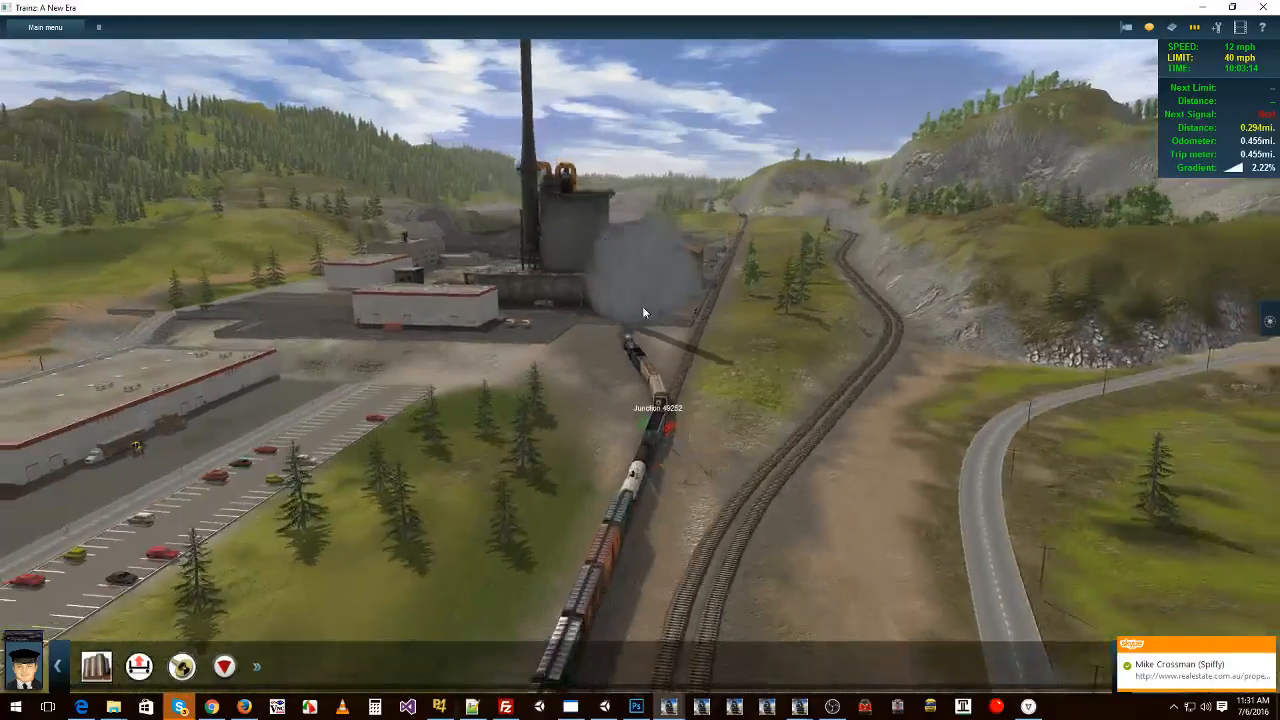
{"action": "right_click_drag", "start_coordinate": [642, 307], "coordinate": [663, 381]}
{"action": "right_click_drag", "start_coordinate": [764, 411], "coordinate": [598, 391]}
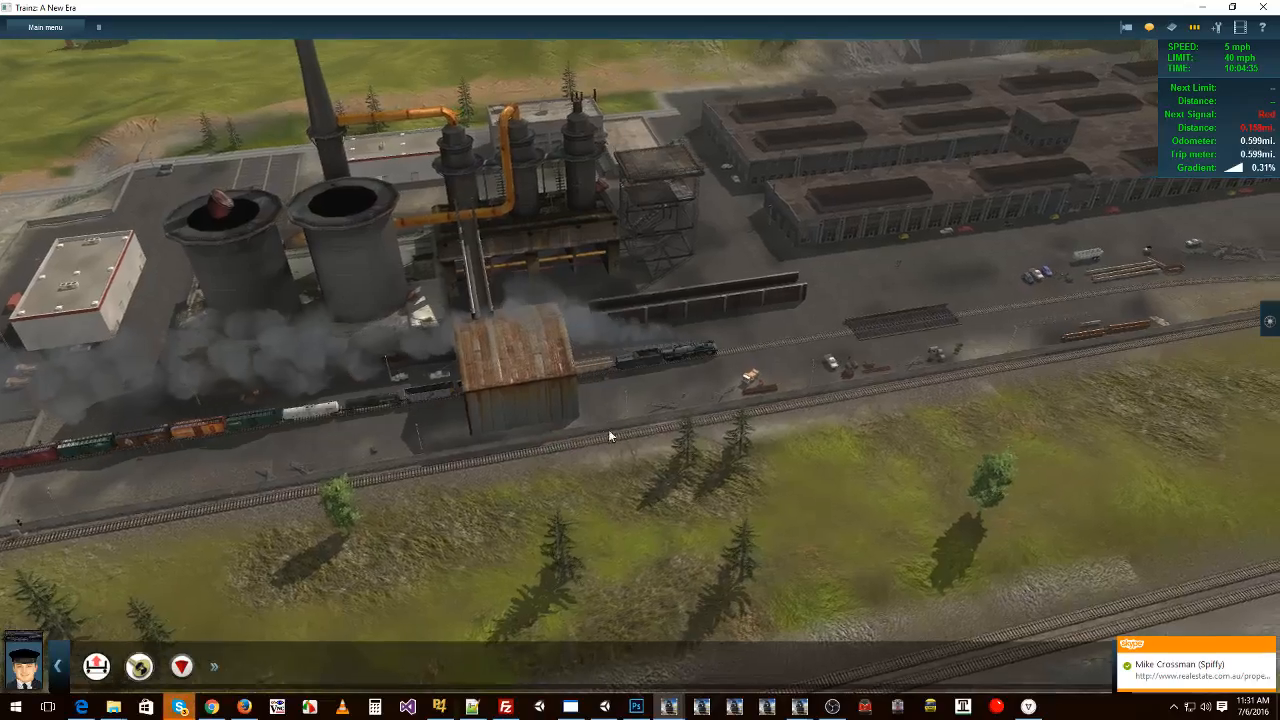
{"action": "right_click_drag", "start_coordinate": [608, 429], "coordinate": [497, 345]}
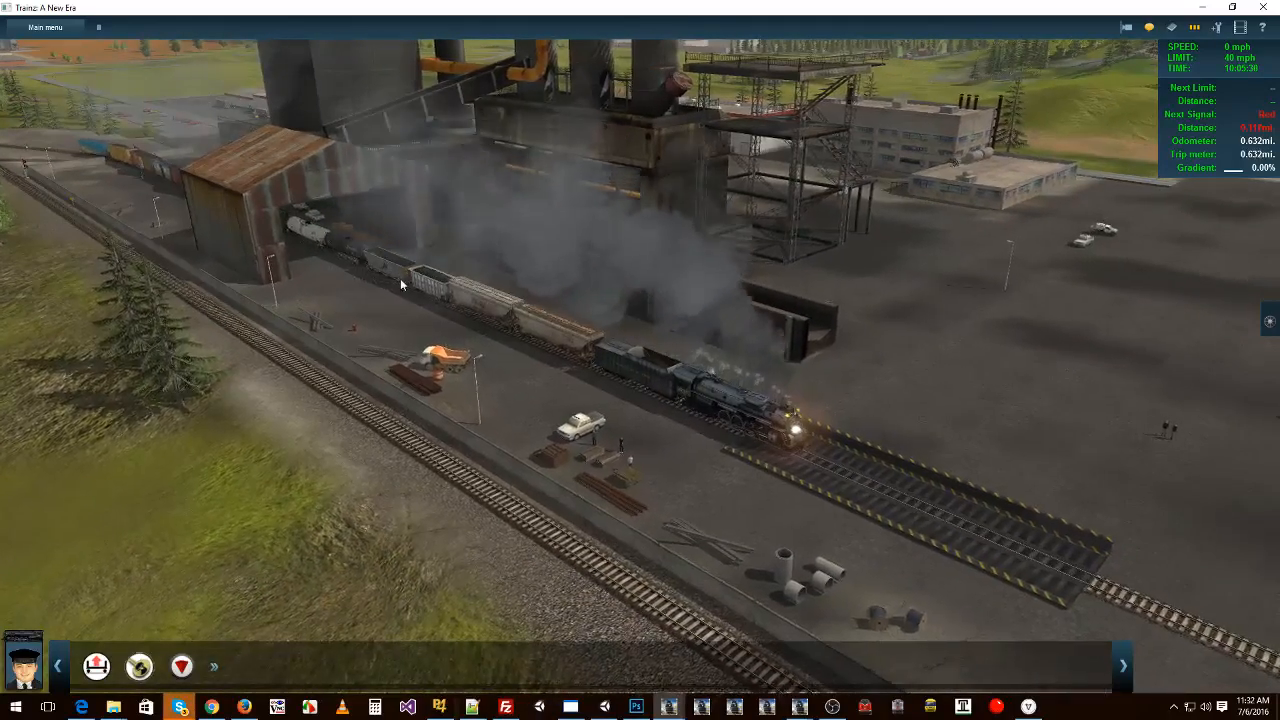
Examine the freight cars at the plant's loading shed and follow the steam train out past the warehouses
{"action": "right_click", "coordinate": [401, 281]}
{"action": "scroll", "coordinate": [530, 456], "scroll_direction": "up", "scroll_amount": 6}
{"action": "scroll", "coordinate": [582, 428], "scroll_direction": "down", "scroll_amount": 7}
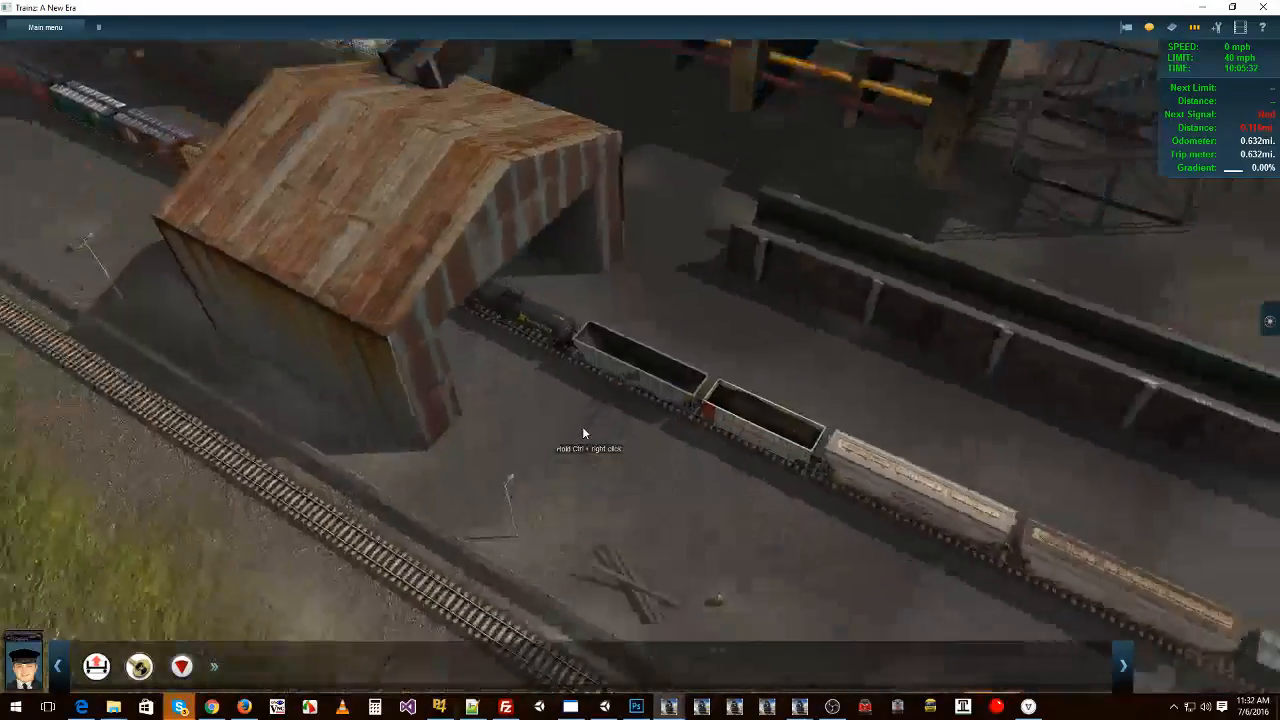
{"action": "right_click_drag", "start_coordinate": [610, 408], "coordinate": [616, 351]}
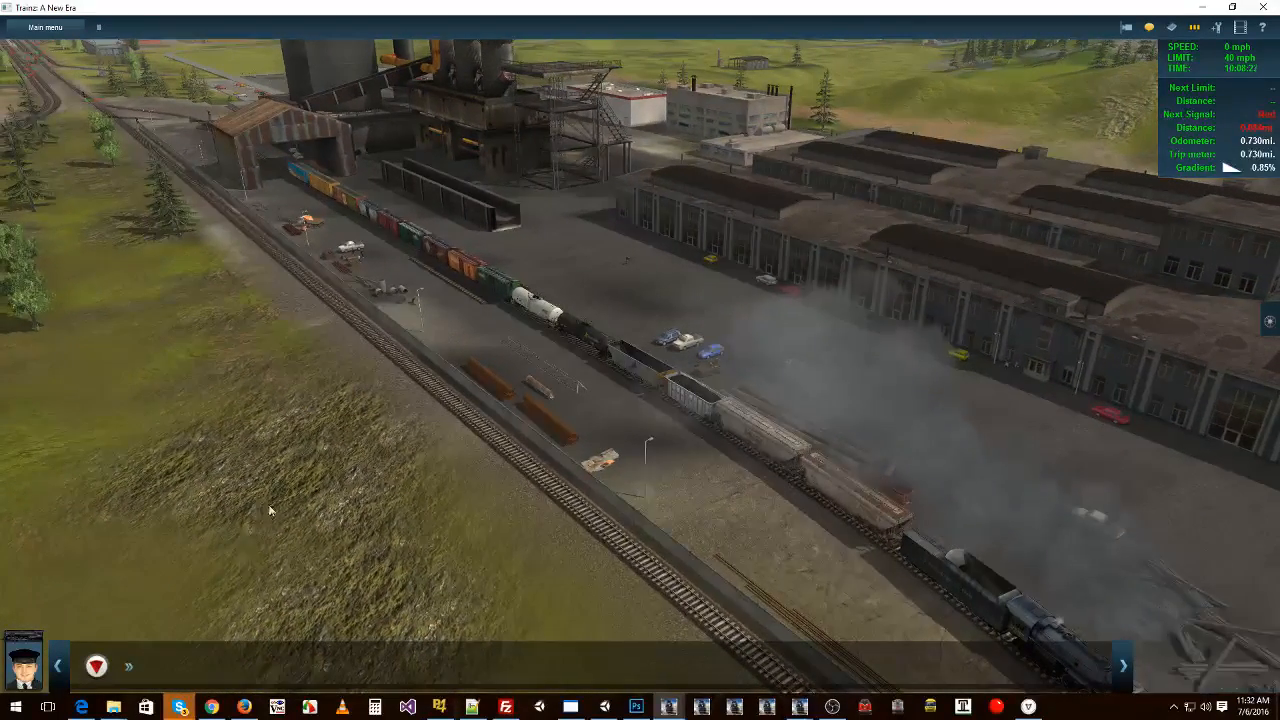
{"action": "right_click_drag", "start_coordinate": [467, 430], "coordinate": [824, 407]}
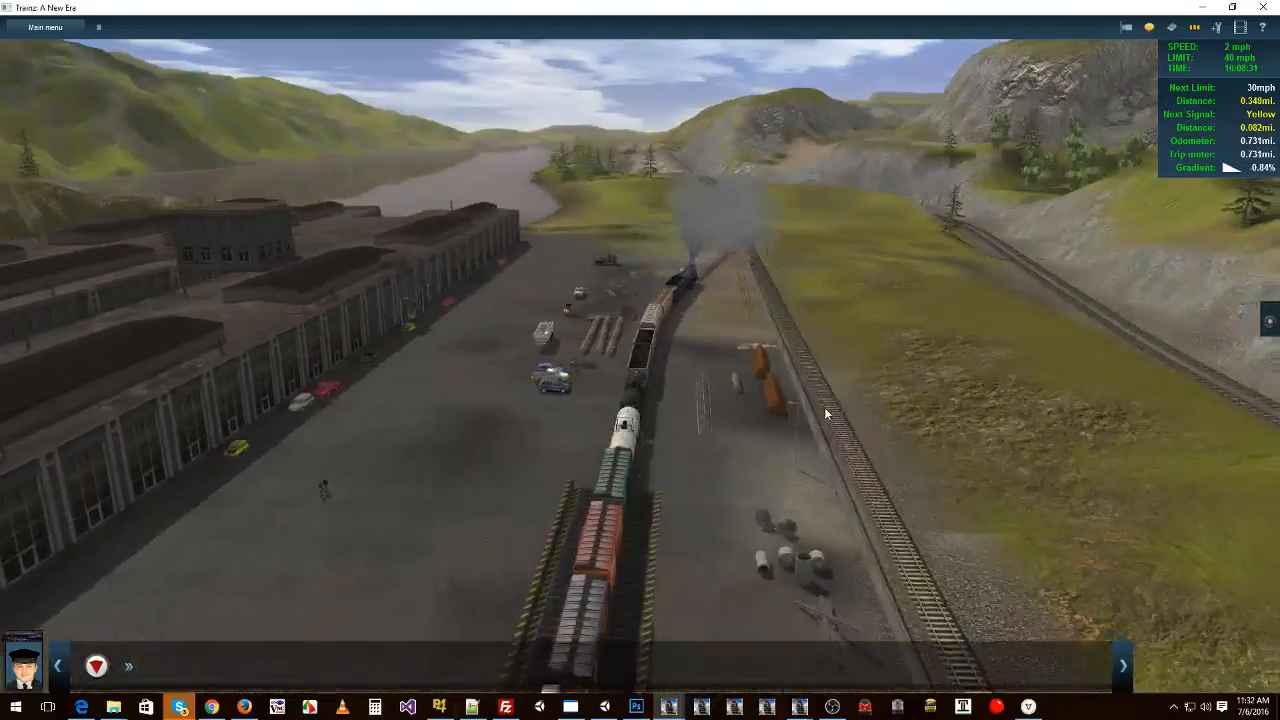
{"action": "scroll", "coordinate": [720, 410], "scroll_direction": "down", "scroll_amount": 5}
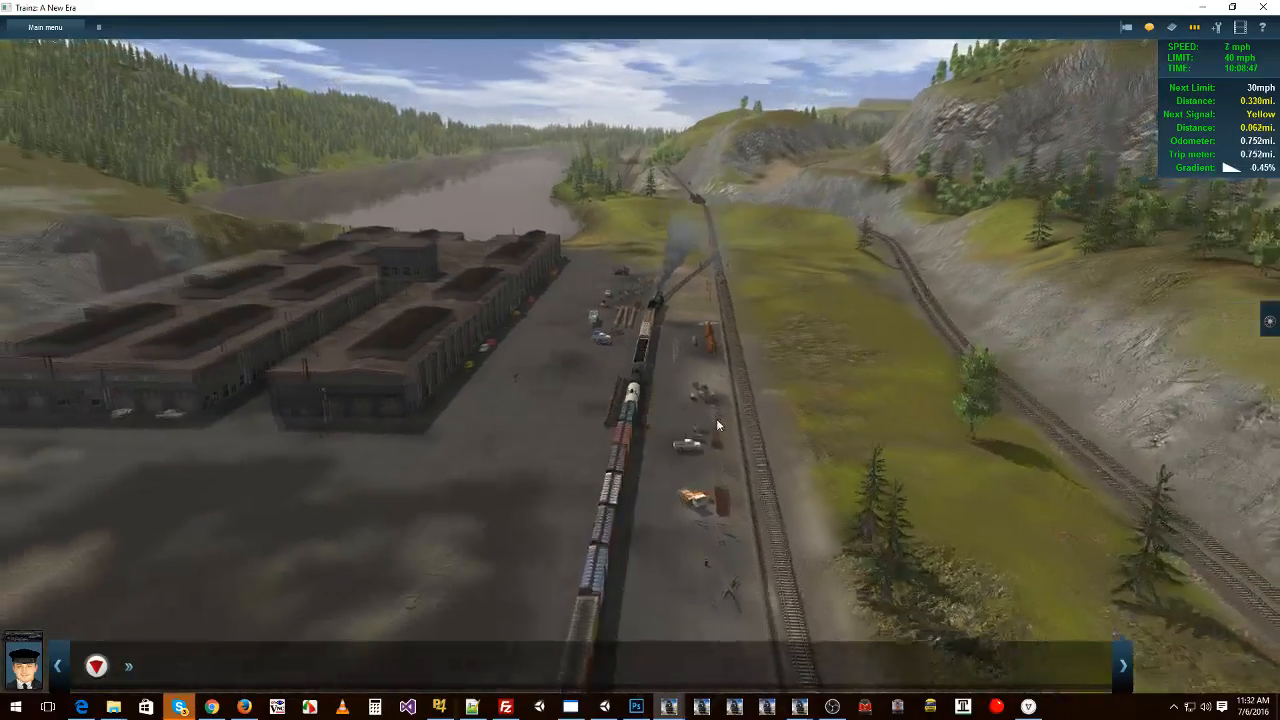
{"action": "right_click_drag", "start_coordinate": [712, 424], "coordinate": [671, 474]}
{"action": "scroll", "coordinate": [687, 456], "scroll_direction": "down", "scroll_amount": 3}
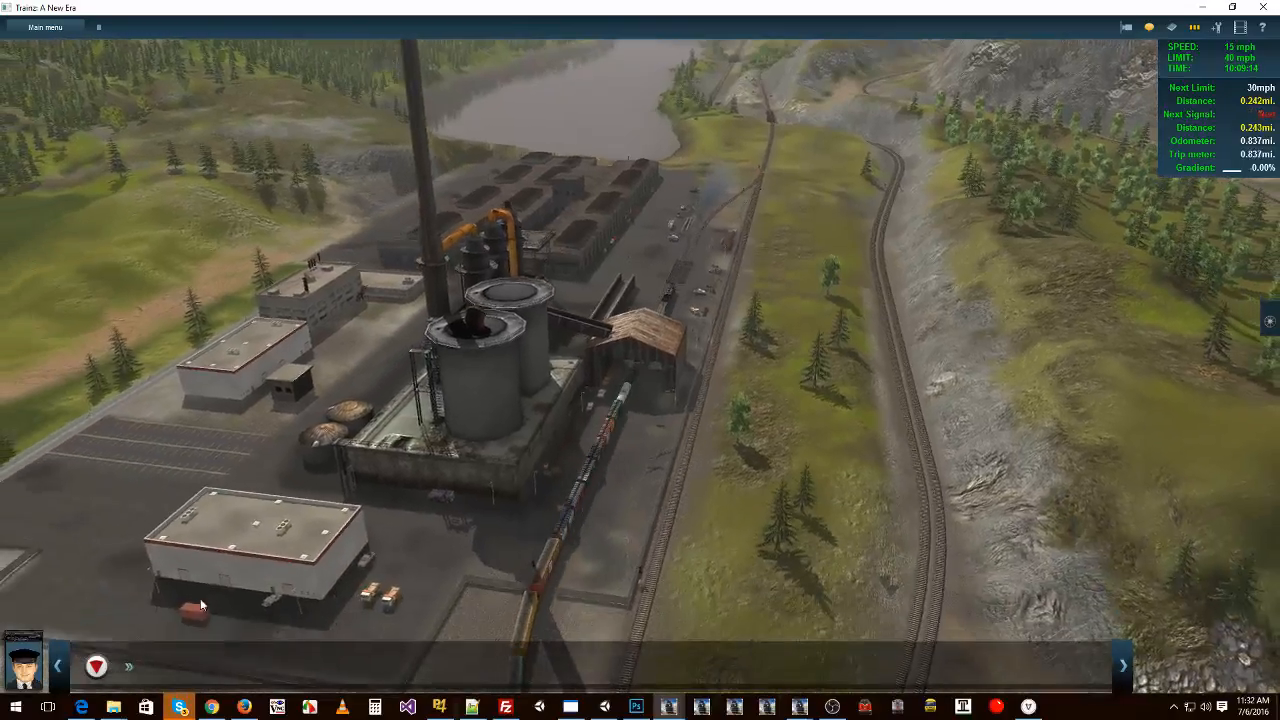
Find the SP train on the route map near Westside and inspect it at the station beside the turntable
{"action": "key", "text": "m"}
{"action": "scroll", "coordinate": [687, 520], "scroll_direction": "down", "scroll_amount": 10}
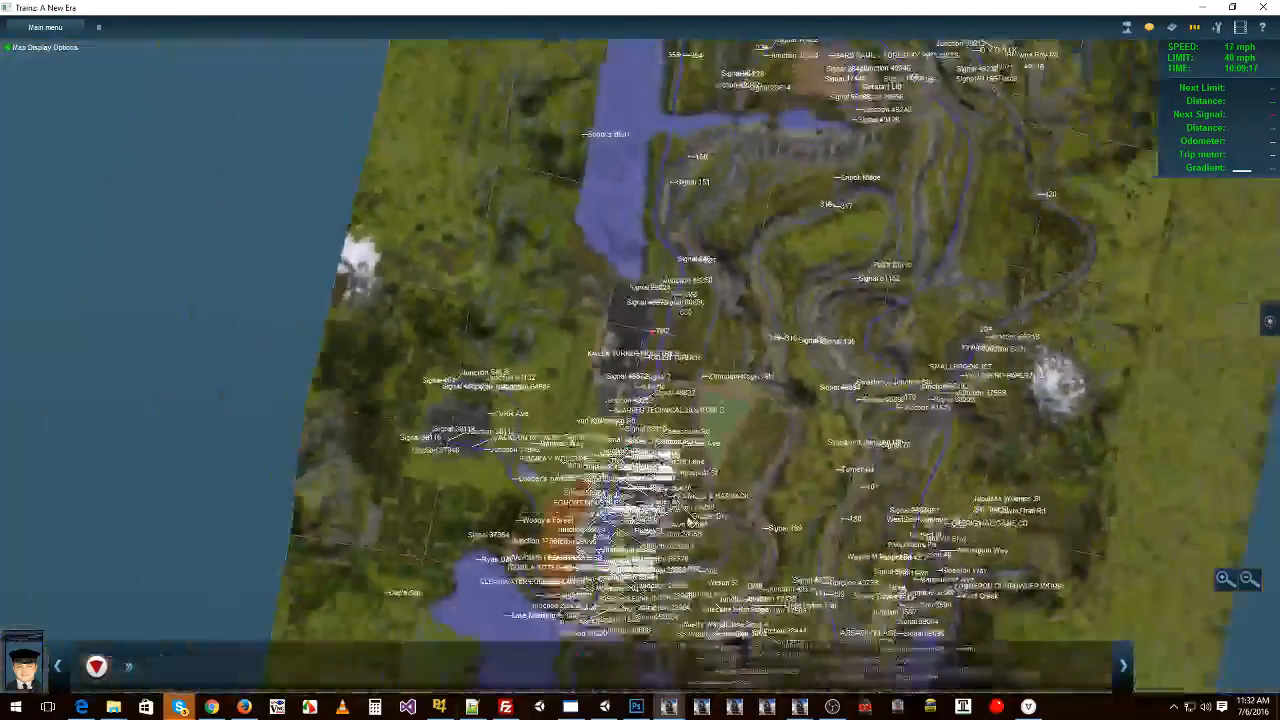
{"action": "right_click_drag", "start_coordinate": [687, 520], "coordinate": [691, 573]}
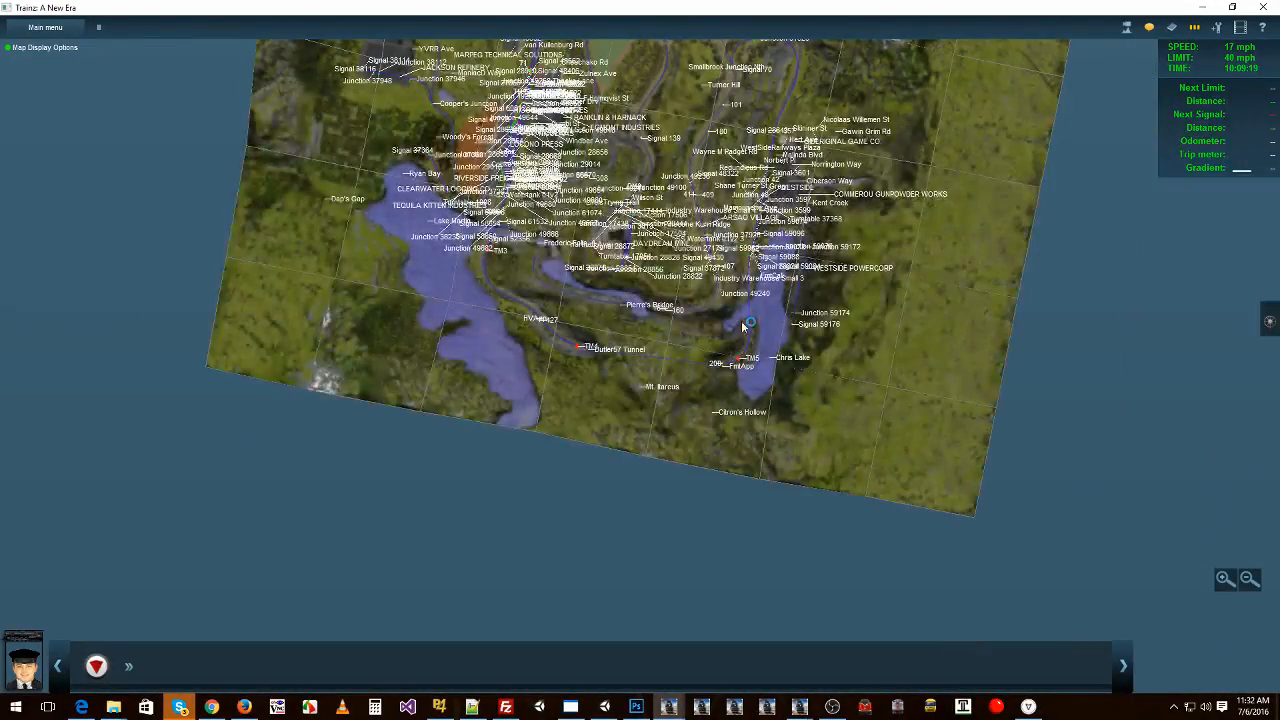
{"action": "scroll", "coordinate": [743, 325], "scroll_direction": "up", "scroll_amount": 10}
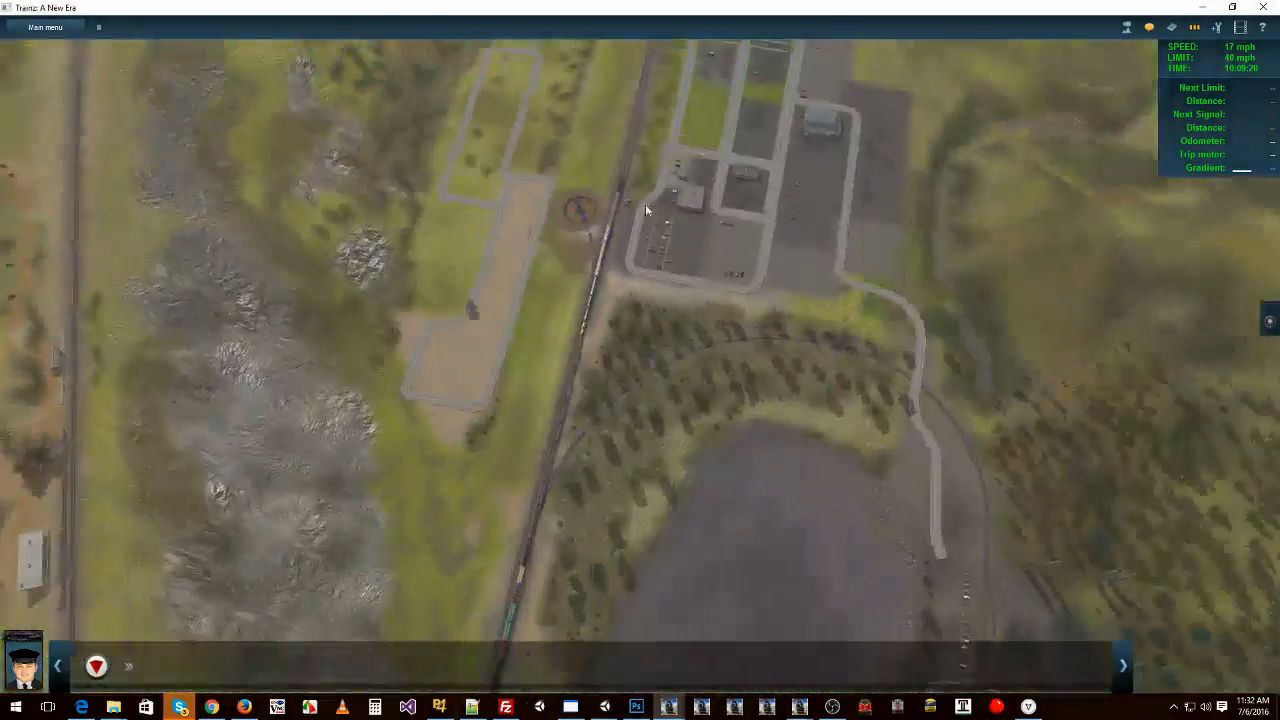
{"action": "key", "text": "m"}
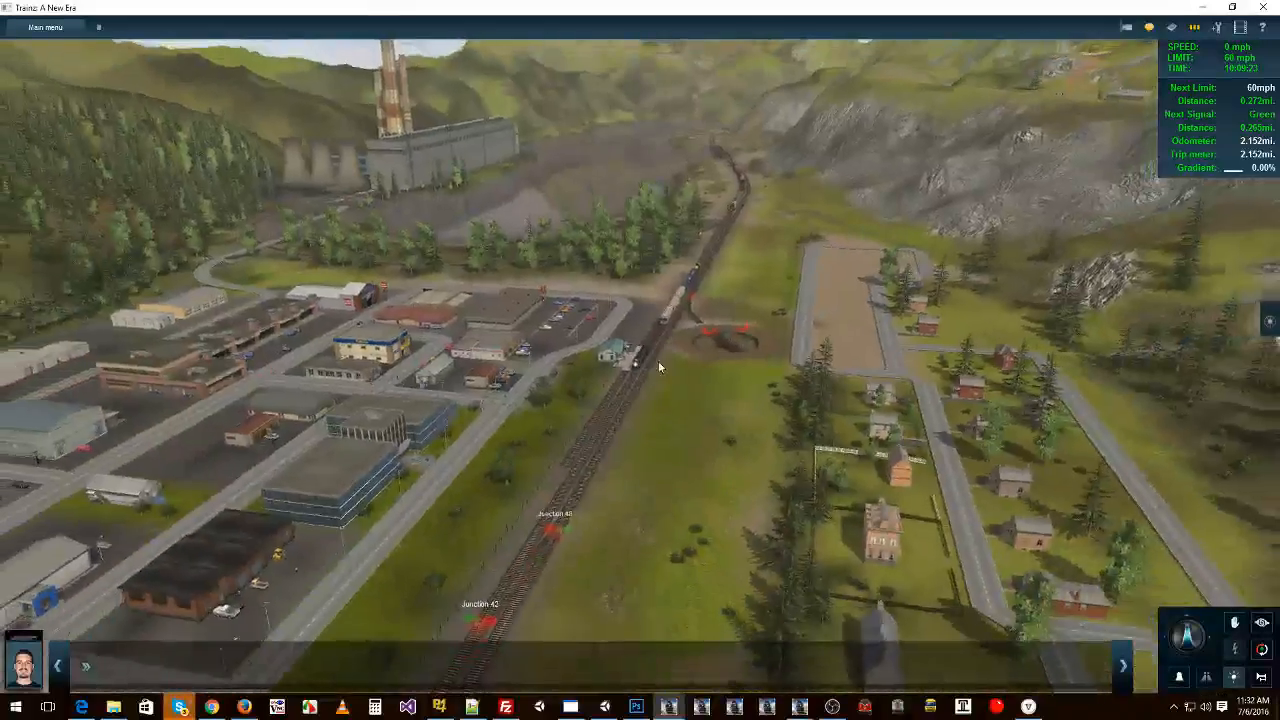
{"action": "scroll", "coordinate": [658, 365], "scroll_direction": "up", "scroll_amount": 8}
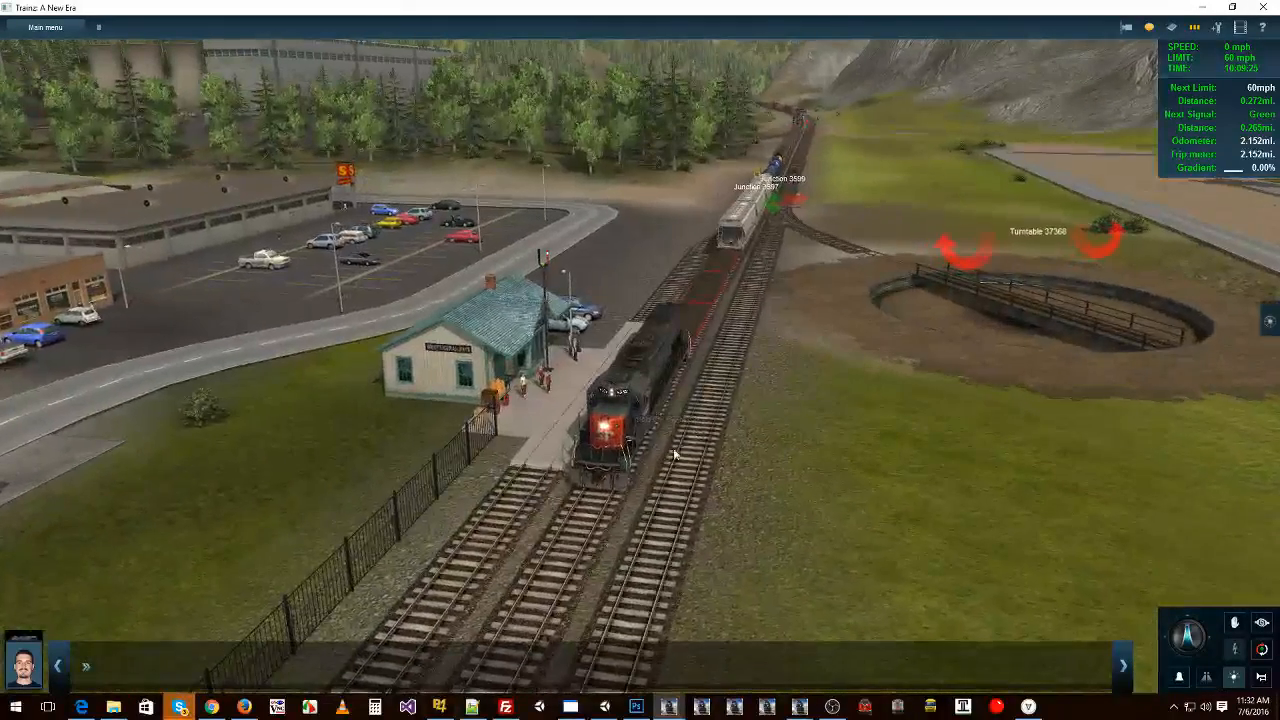
{"action": "right_click_drag", "start_coordinate": [674, 455], "coordinate": [785, 441]}
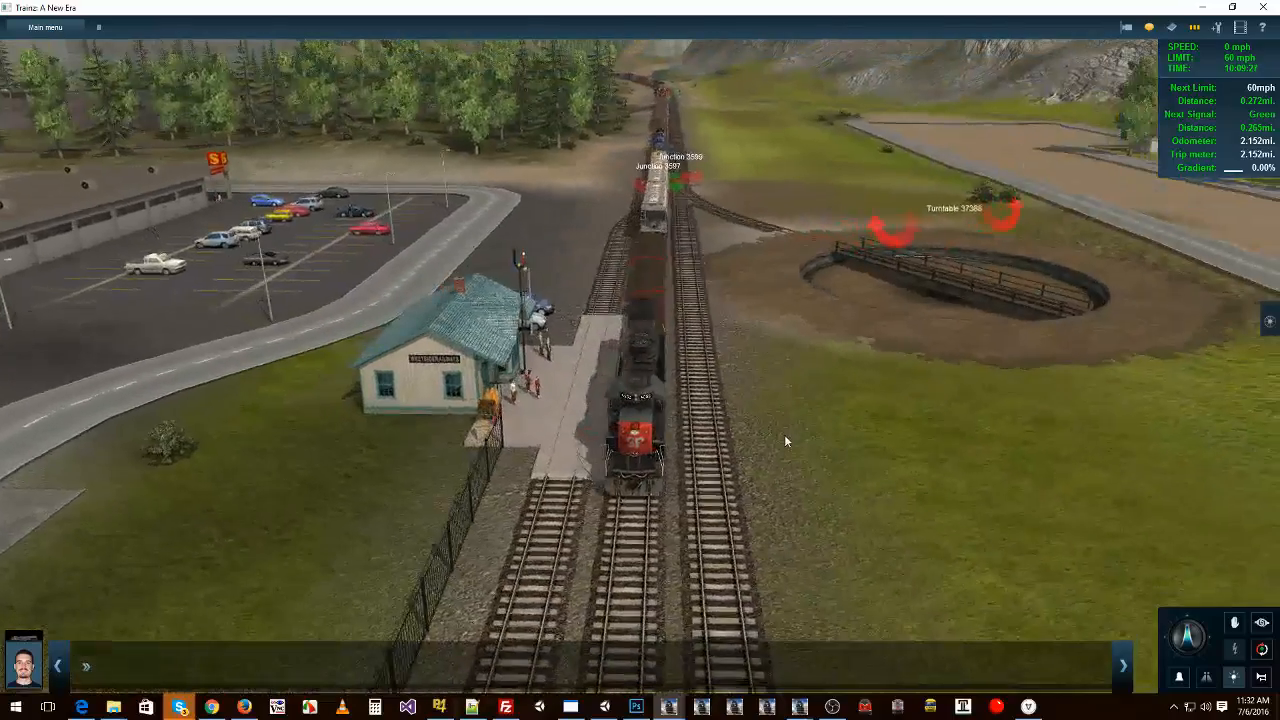
{"action": "scroll", "coordinate": [785, 441], "scroll_direction": "down", "scroll_amount": 6}
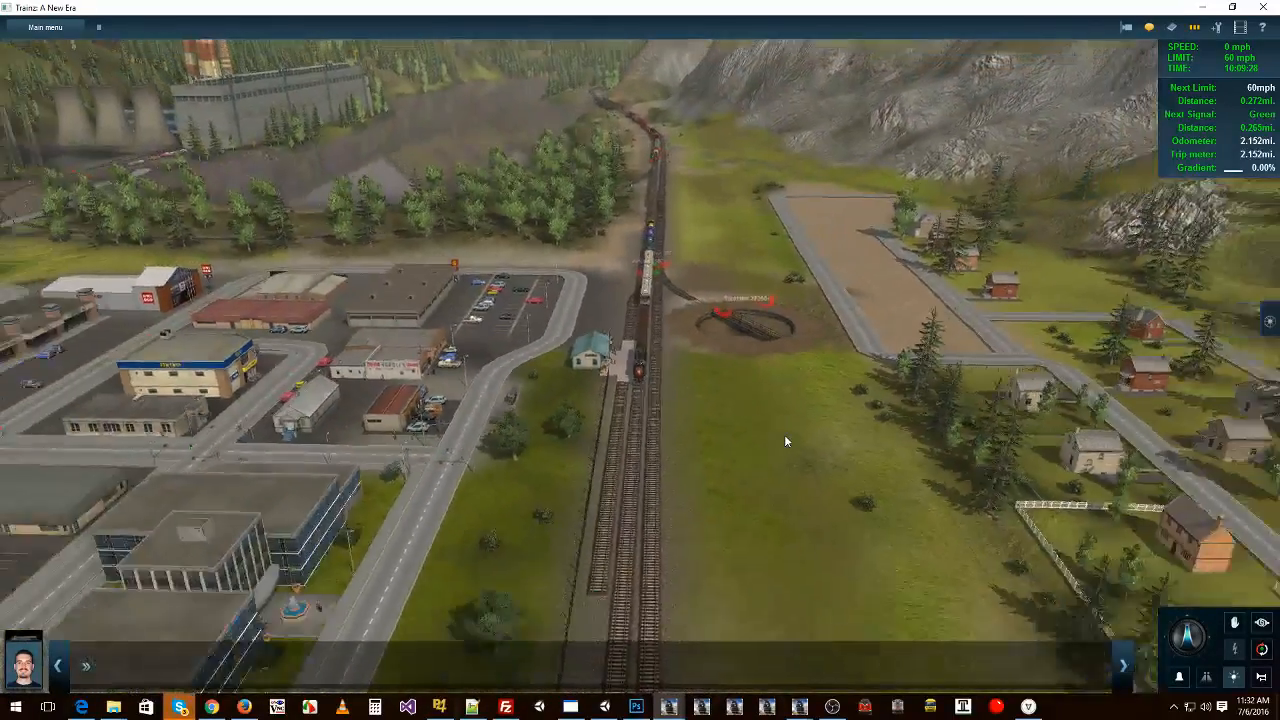
Use the route map to return to the main yard area and view the steam train on the line south of the plant
{"action": "scroll", "coordinate": [785, 441], "scroll_direction": "down", "scroll_amount": 8}
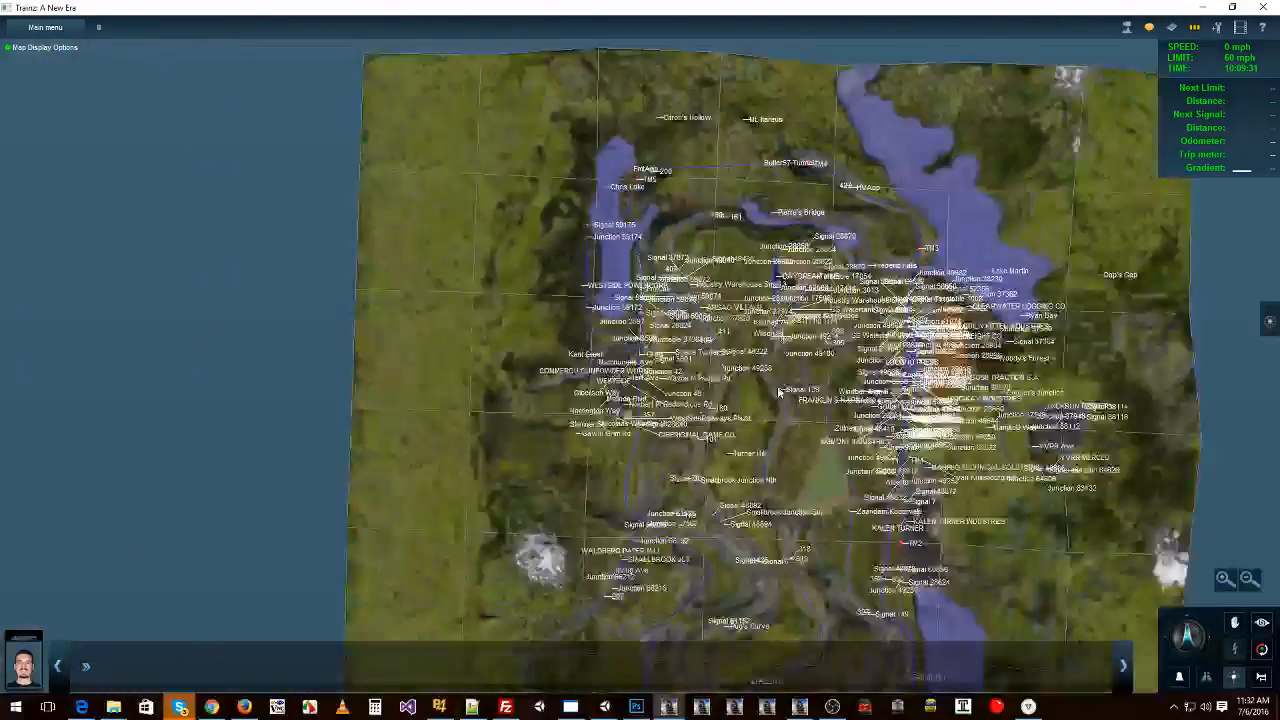
{"action": "scroll", "coordinate": [779, 393], "scroll_direction": "up", "scroll_amount": 8}
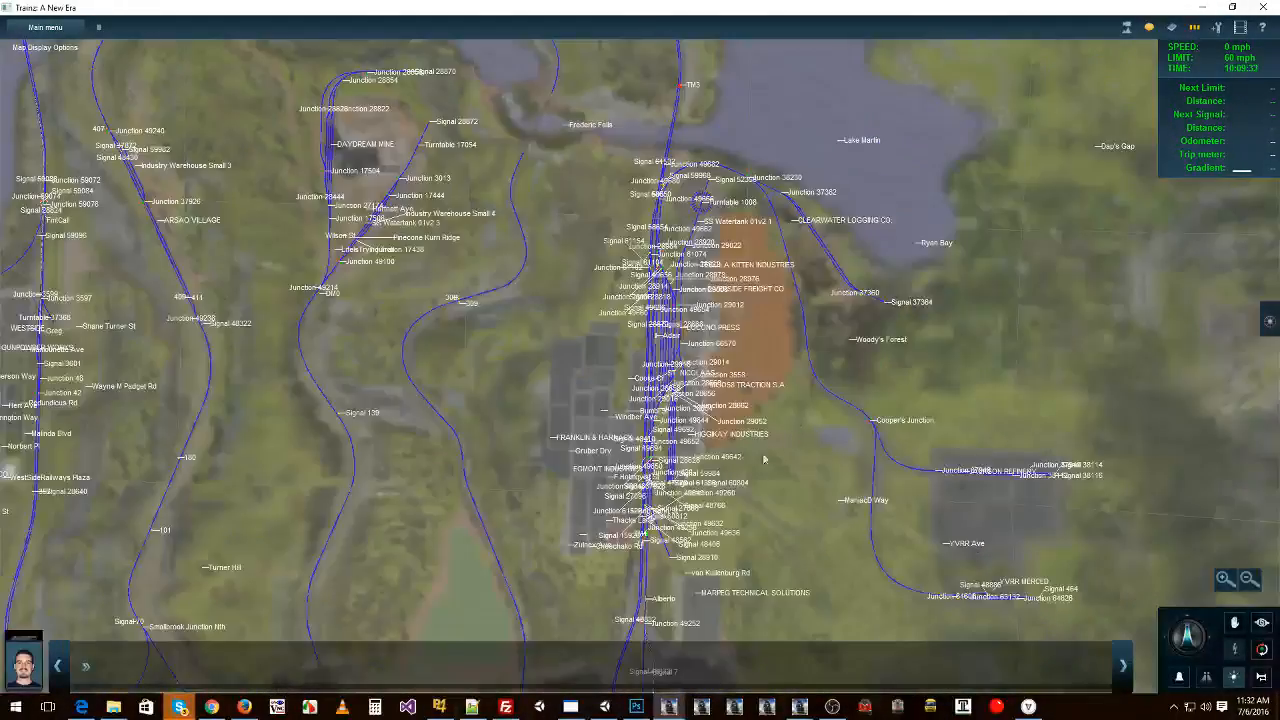
{"action": "scroll", "coordinate": [764, 459], "scroll_direction": "up", "scroll_amount": 8}
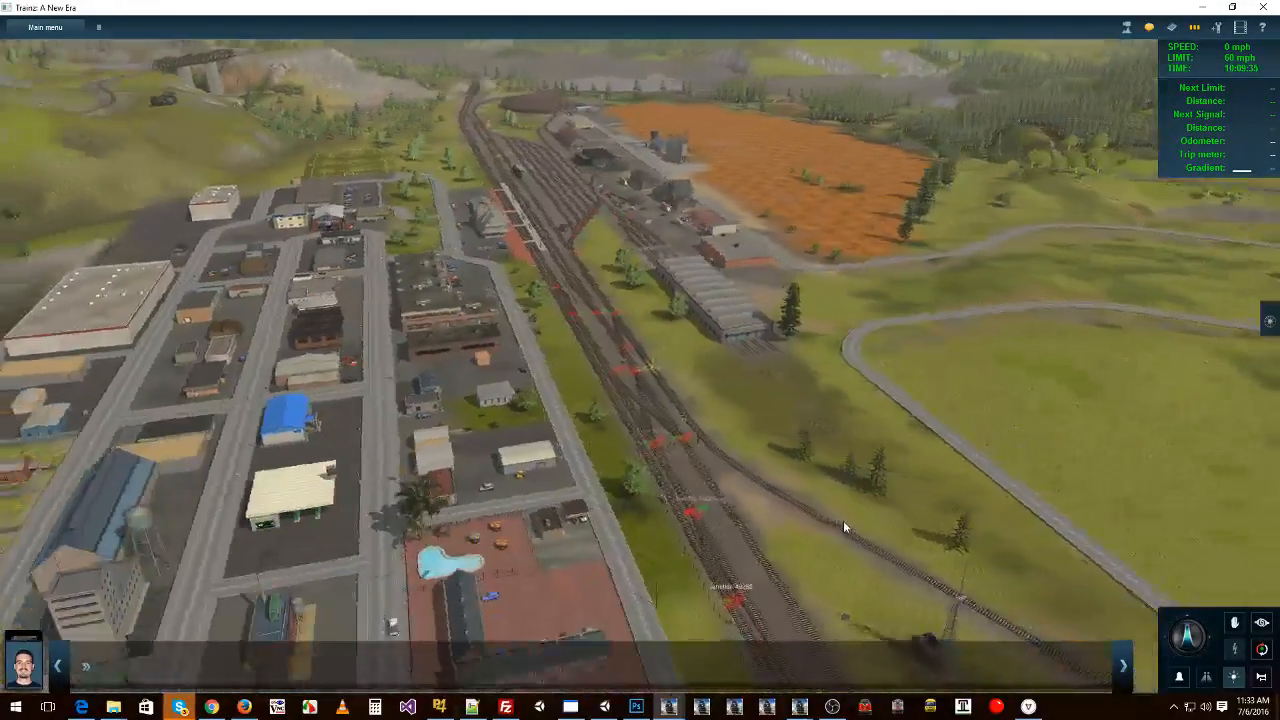
{"action": "right_click_drag", "start_coordinate": [843, 521], "coordinate": [451, 357]}
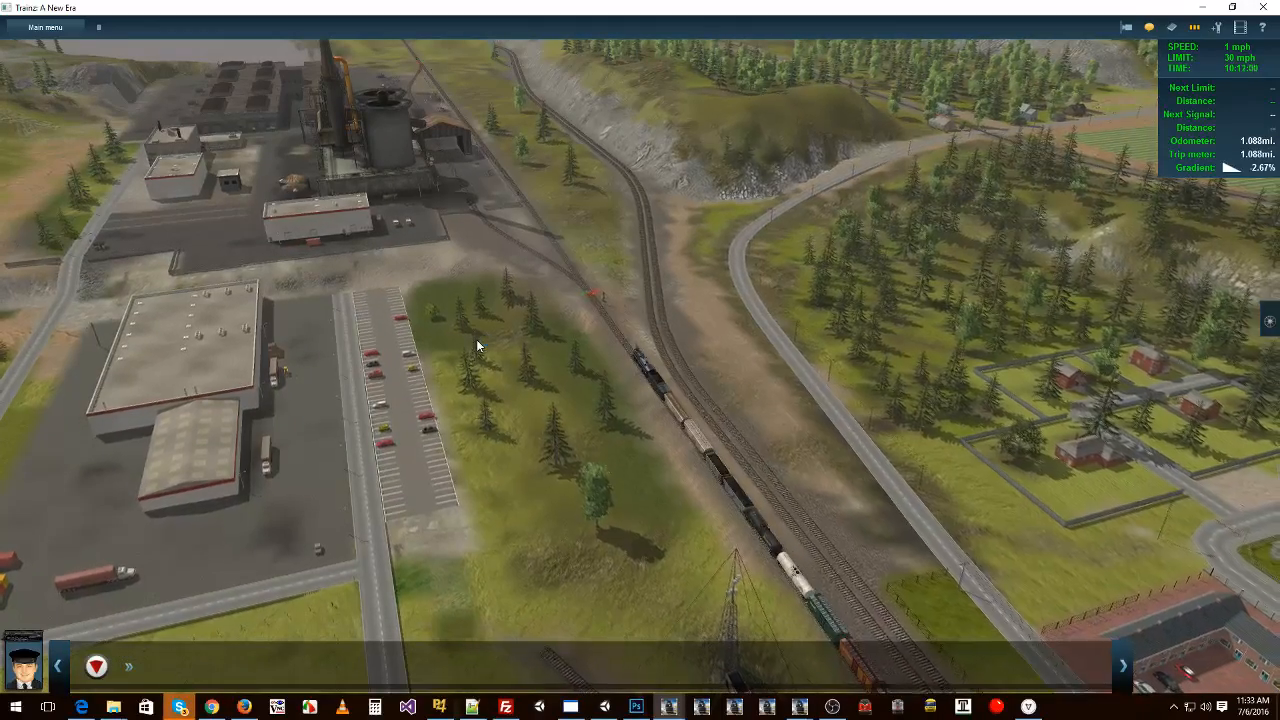
{"action": "right_click_drag", "start_coordinate": [560, 386], "coordinate": [1220, 440]}
{"action": "right_click_drag", "start_coordinate": [400, 455], "coordinate": [757, 425]}
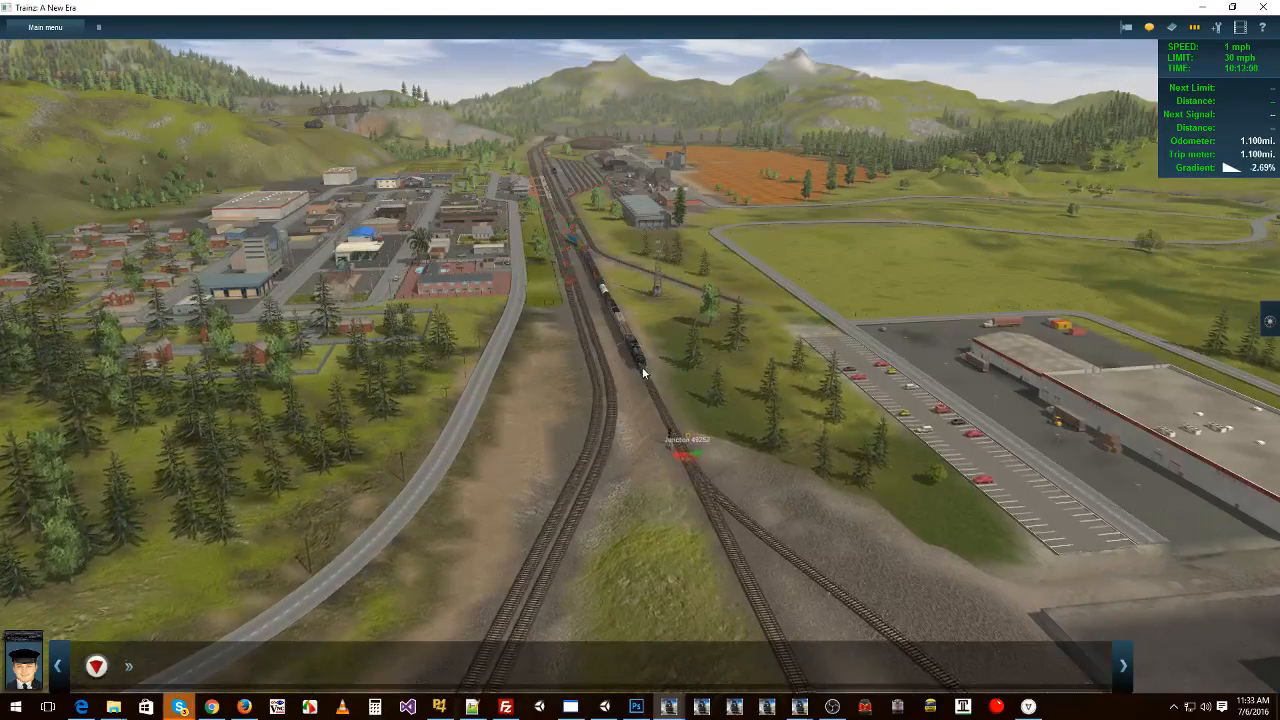
Follow the steam train through Junction 49252 and along the track beside the plant from several angles
{"action": "scroll", "coordinate": [642, 368], "scroll_direction": "up", "scroll_amount": 4}
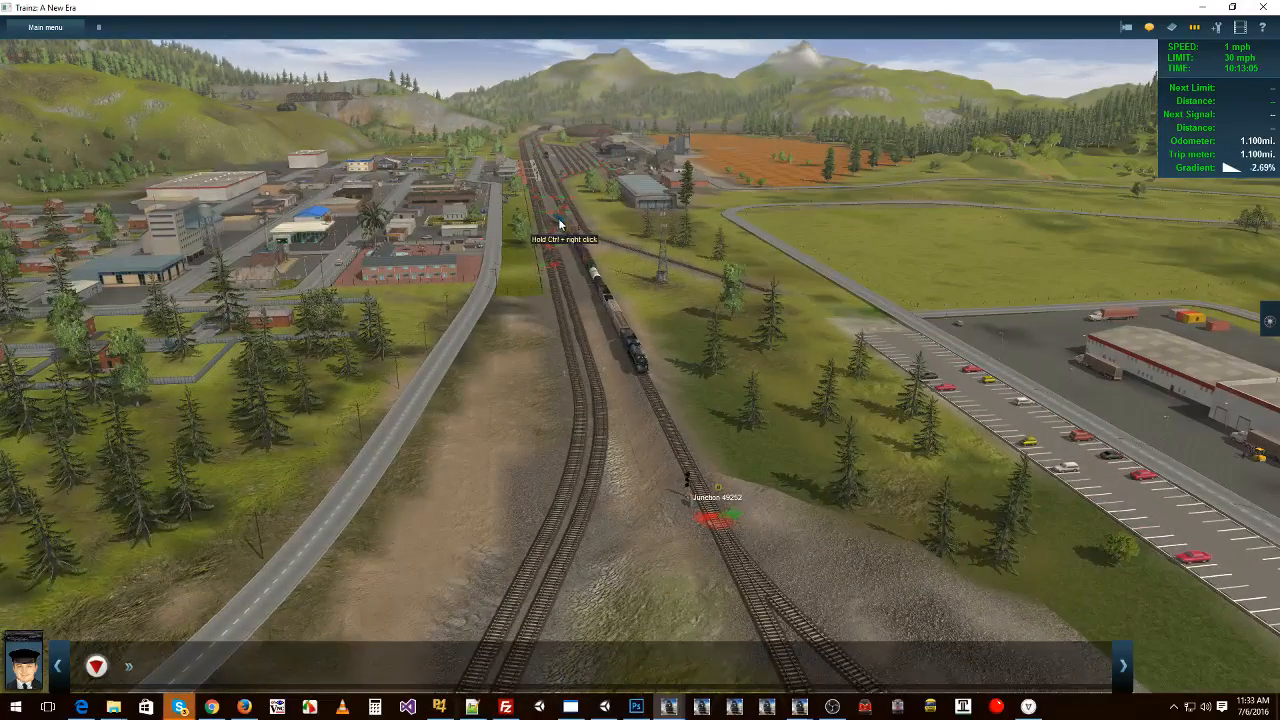
{"action": "scroll", "coordinate": [606, 290], "scroll_direction": "up", "scroll_amount": 5}
{"action": "key", "text": "w"}
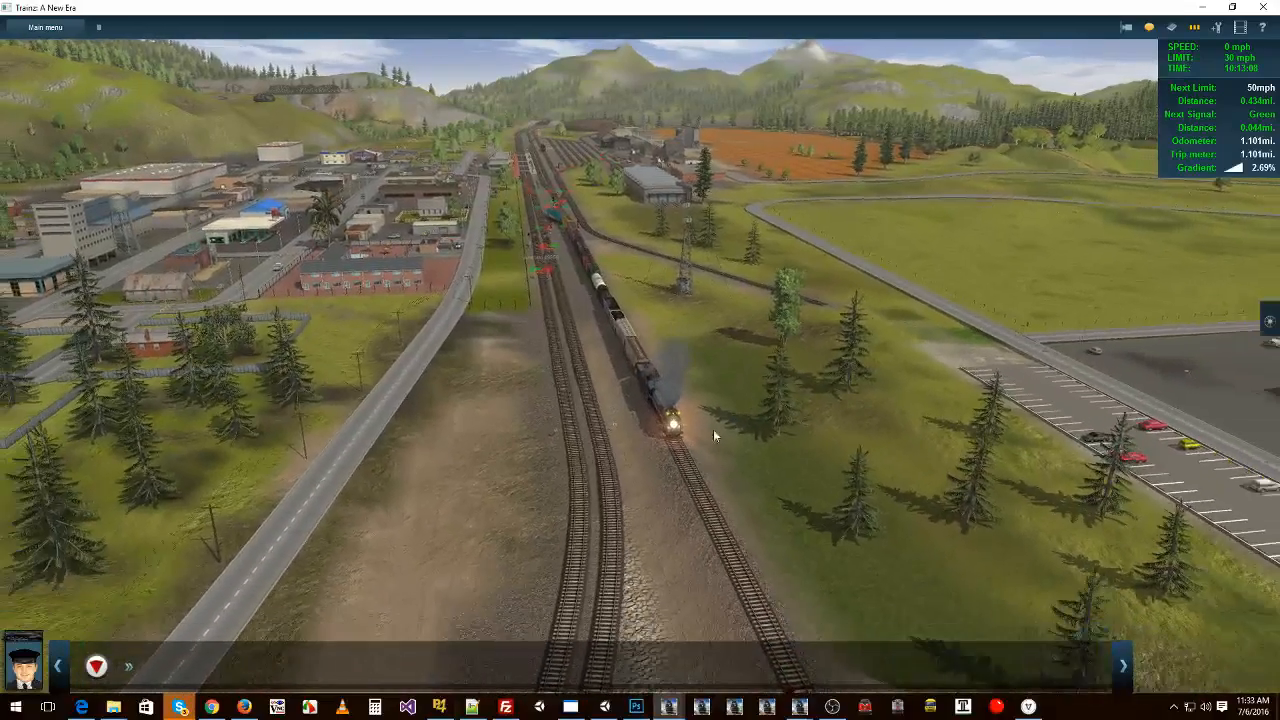
{"action": "right_click_drag", "start_coordinate": [713, 429], "coordinate": [397, 477]}
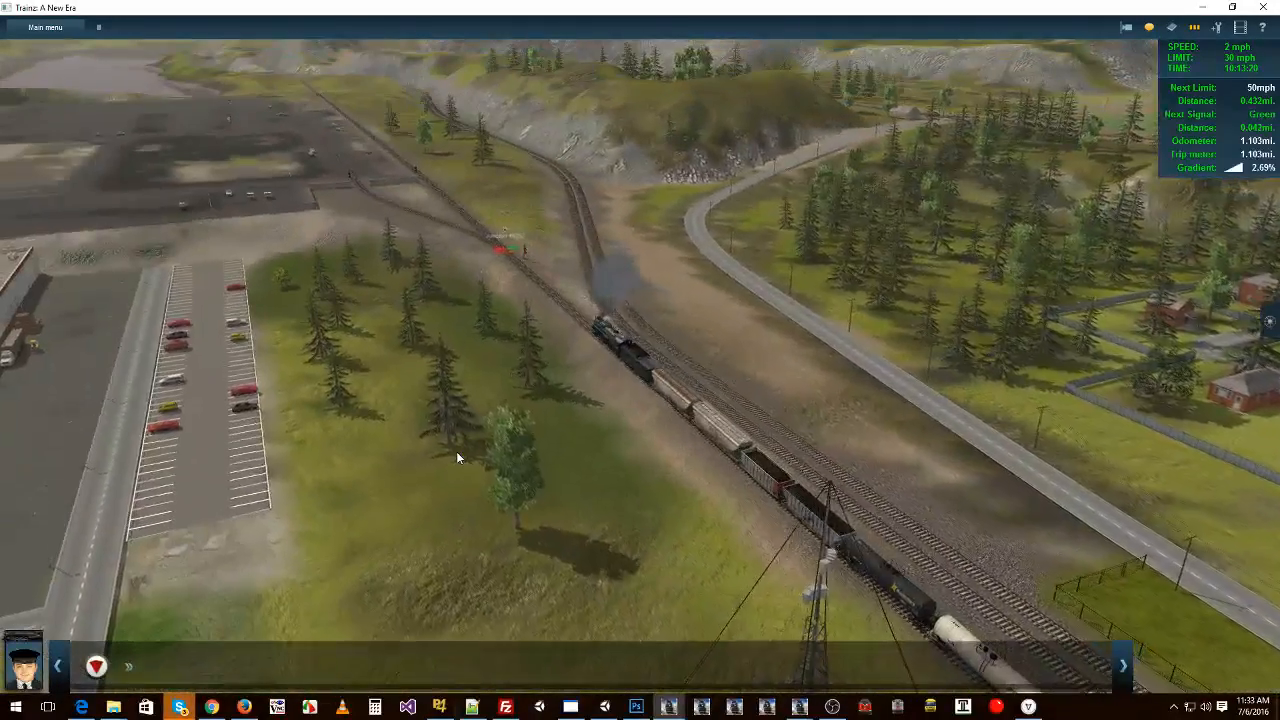
{"action": "right_click_drag", "start_coordinate": [555, 323], "coordinate": [464, 310]}
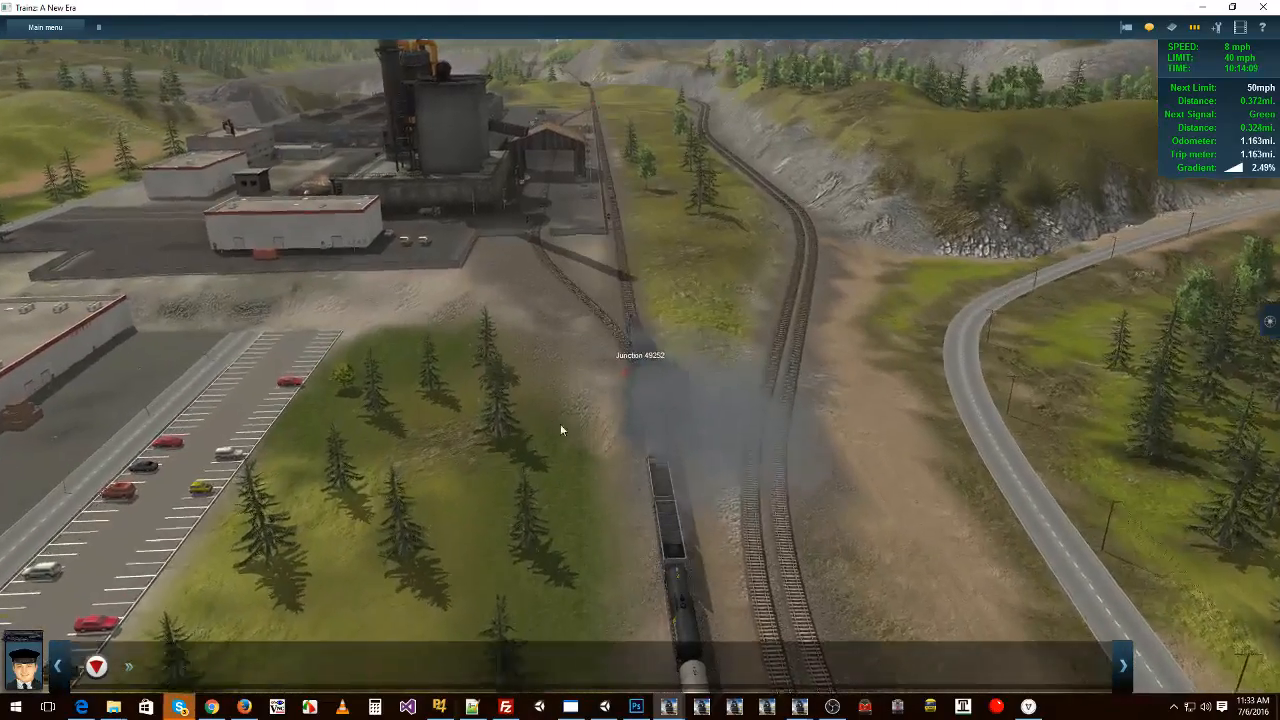
{"action": "right_click_drag", "start_coordinate": [563, 430], "coordinate": [716, 505]}
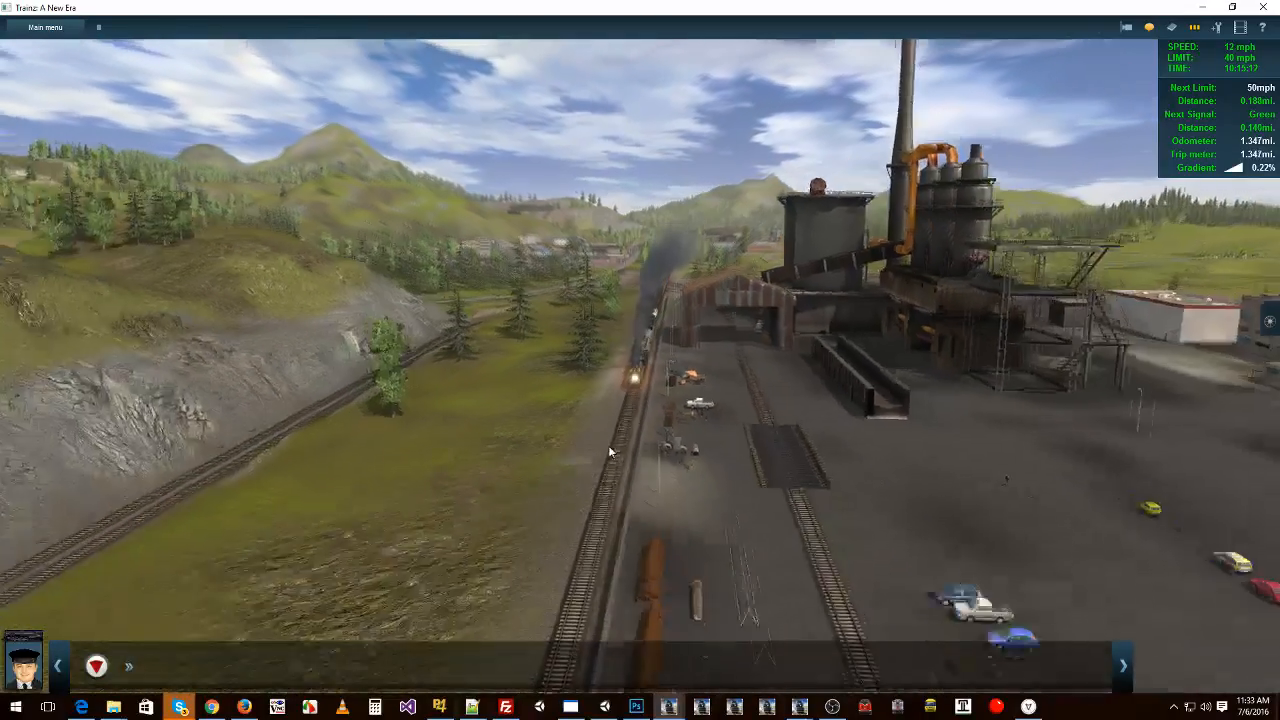
{"action": "right_click_drag", "start_coordinate": [608, 452], "coordinate": [843, 430]}
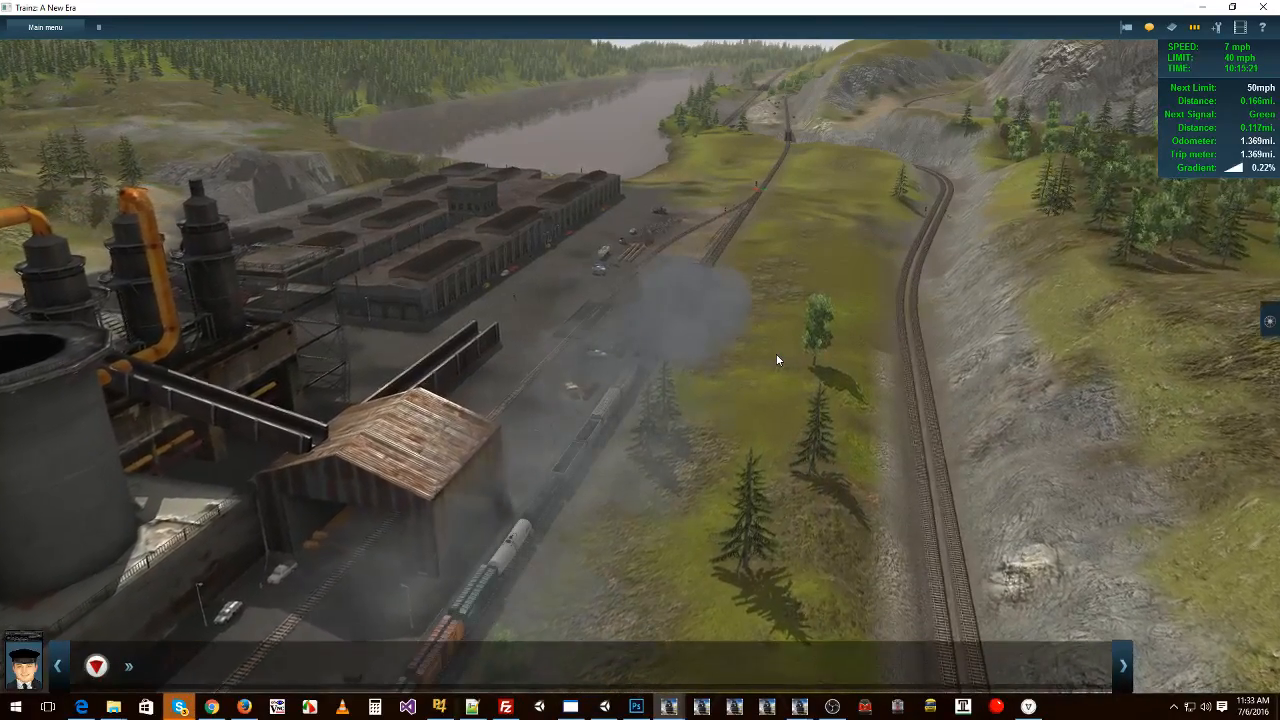
Examine the stopped steam train beside the plant's loading shed from several angles, both close up and from a distance
{"action": "right_click_drag", "start_coordinate": [857, 334], "coordinate": [853, 280]}
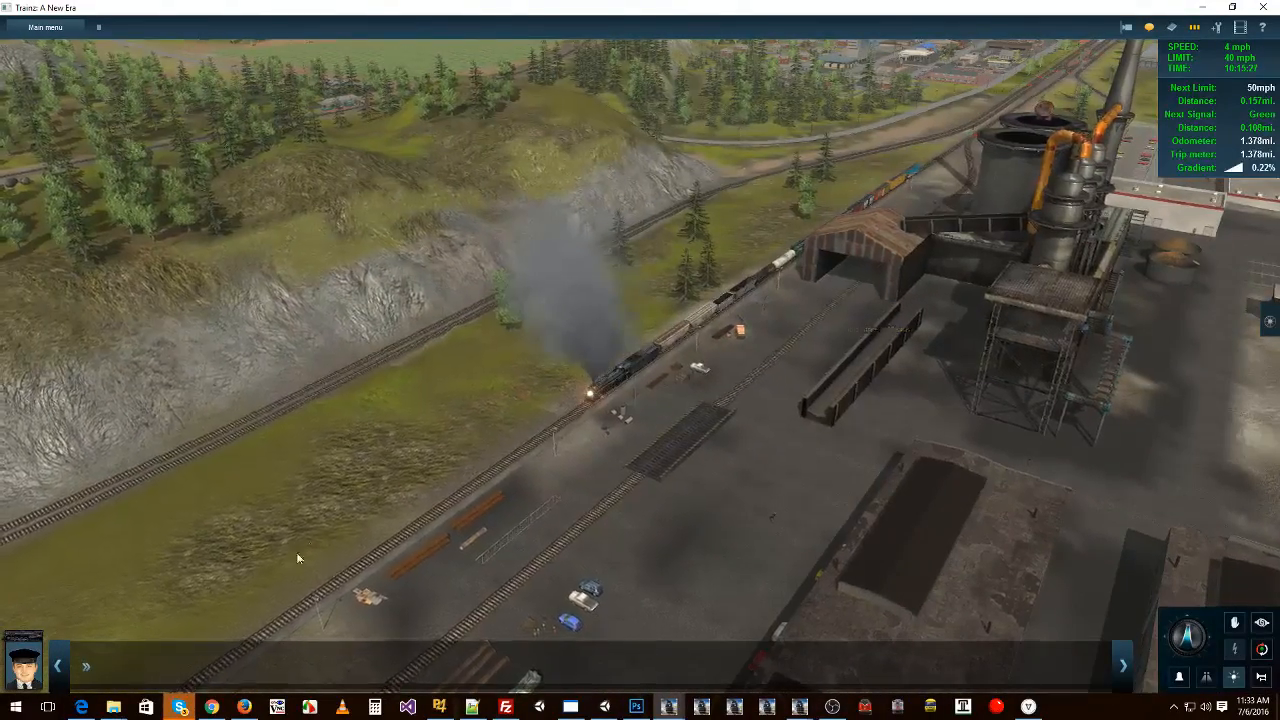
{"action": "right_click_drag", "start_coordinate": [815, 424], "coordinate": [286, 284]}
{"action": "right_click_drag", "start_coordinate": [622, 412], "coordinate": [669, 408]}
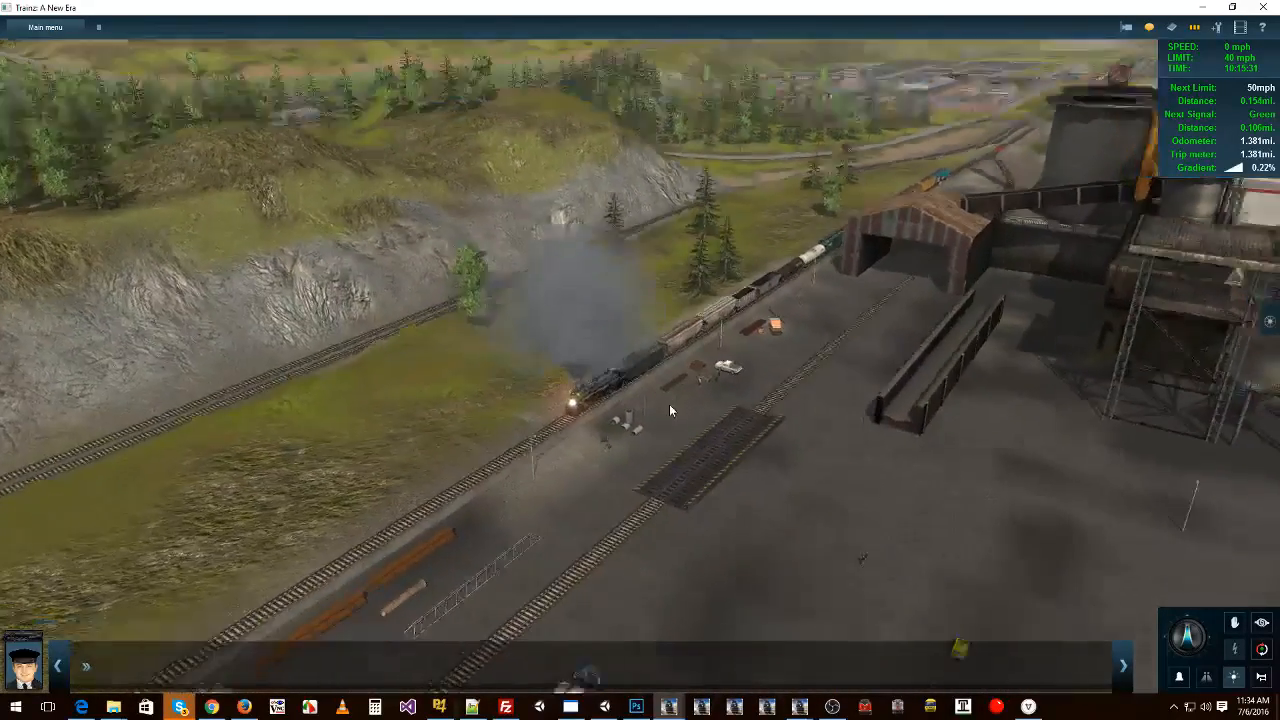
{"action": "scroll", "coordinate": [662, 418], "scroll_direction": "up", "scroll_amount": 5}
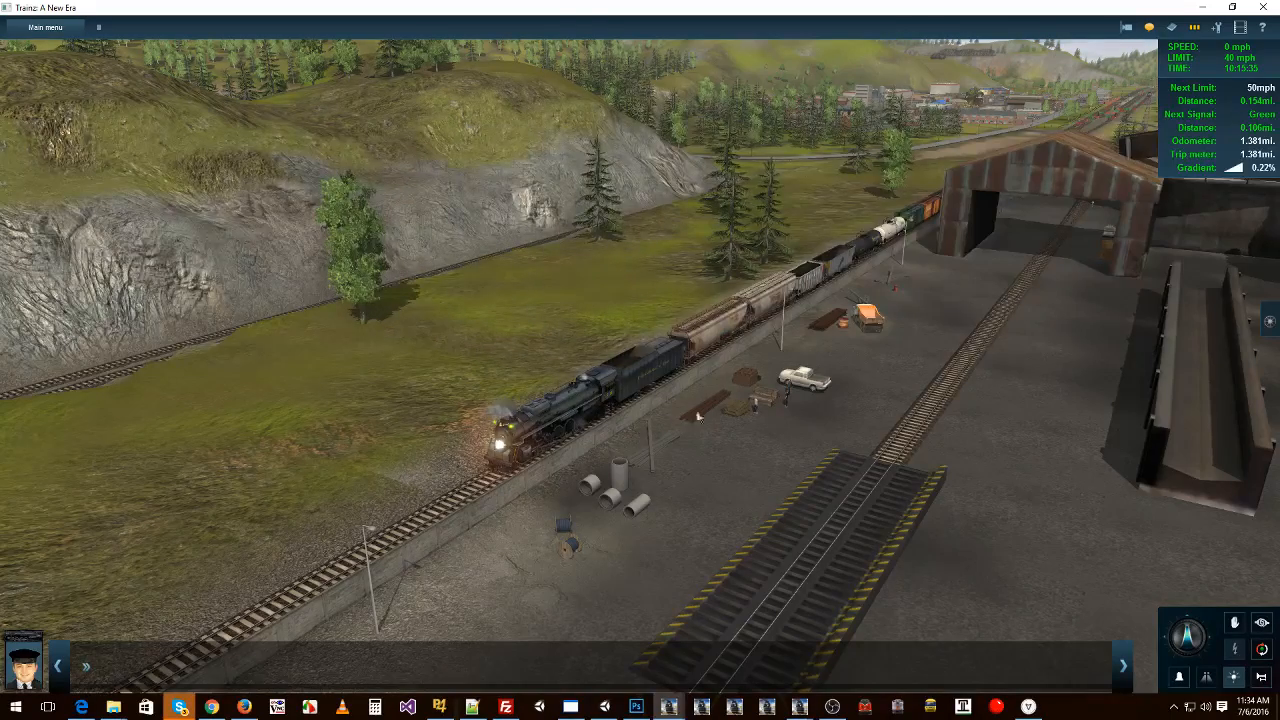
{"action": "right_click_drag", "start_coordinate": [650, 424], "coordinate": [813, 398]}
{"action": "scroll", "coordinate": [804, 400], "scroll_direction": "down", "scroll_amount": 5}
{"action": "right_click_drag", "start_coordinate": [785, 356], "coordinate": [820, 361]}
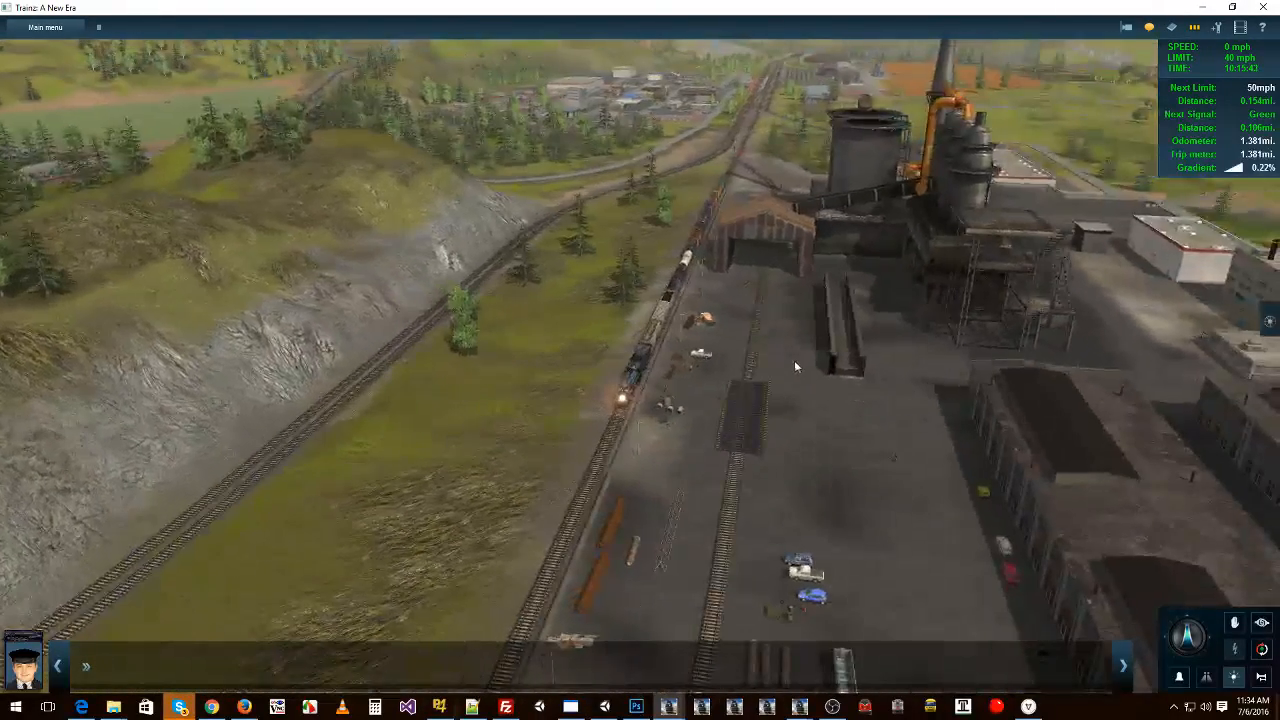
{"action": "right_click_drag", "start_coordinate": [576, 225], "coordinate": [323, 108]}
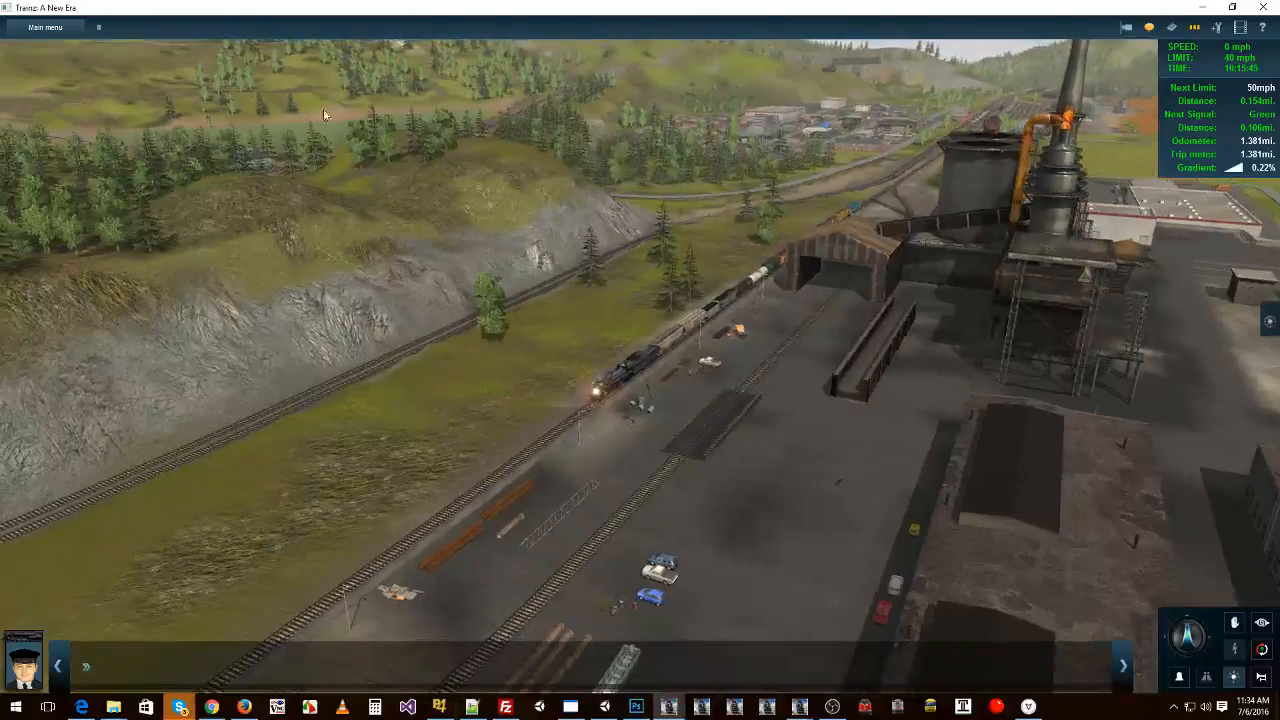
Exit the Driver session without saving it
{"action": "left_click", "coordinate": [52, 33]}
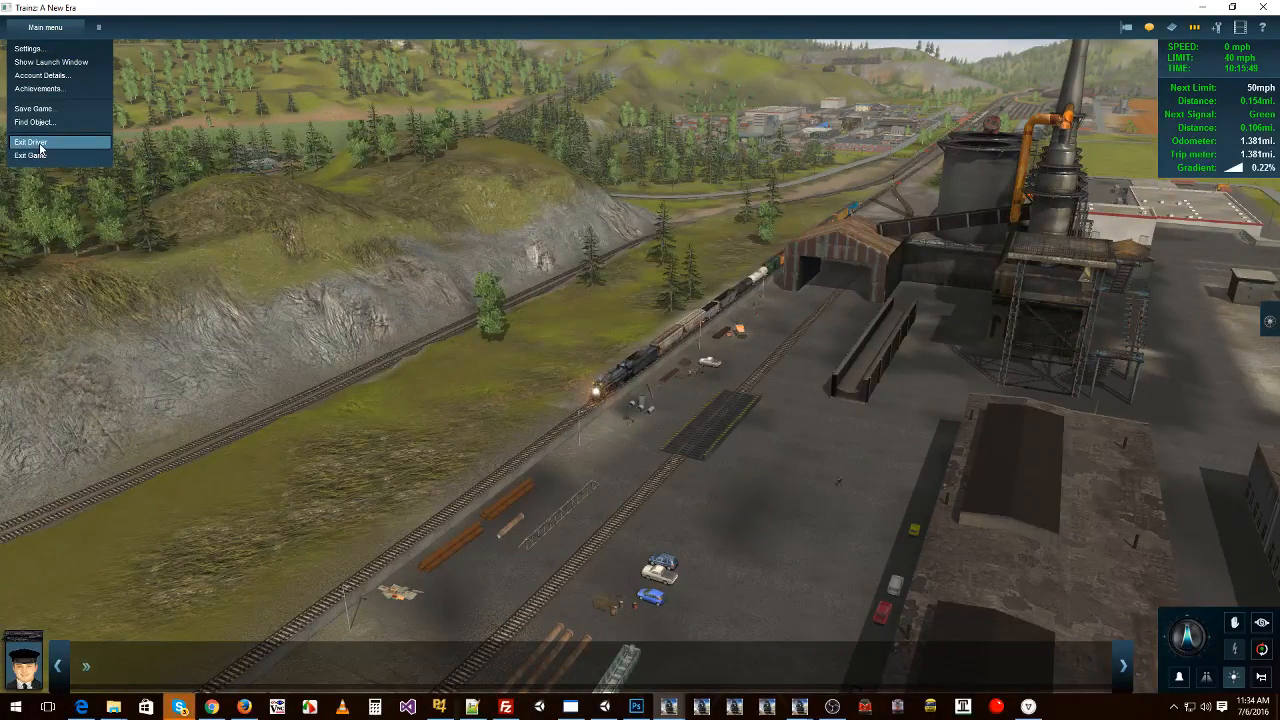
{"action": "left_click", "coordinate": [40, 143]}
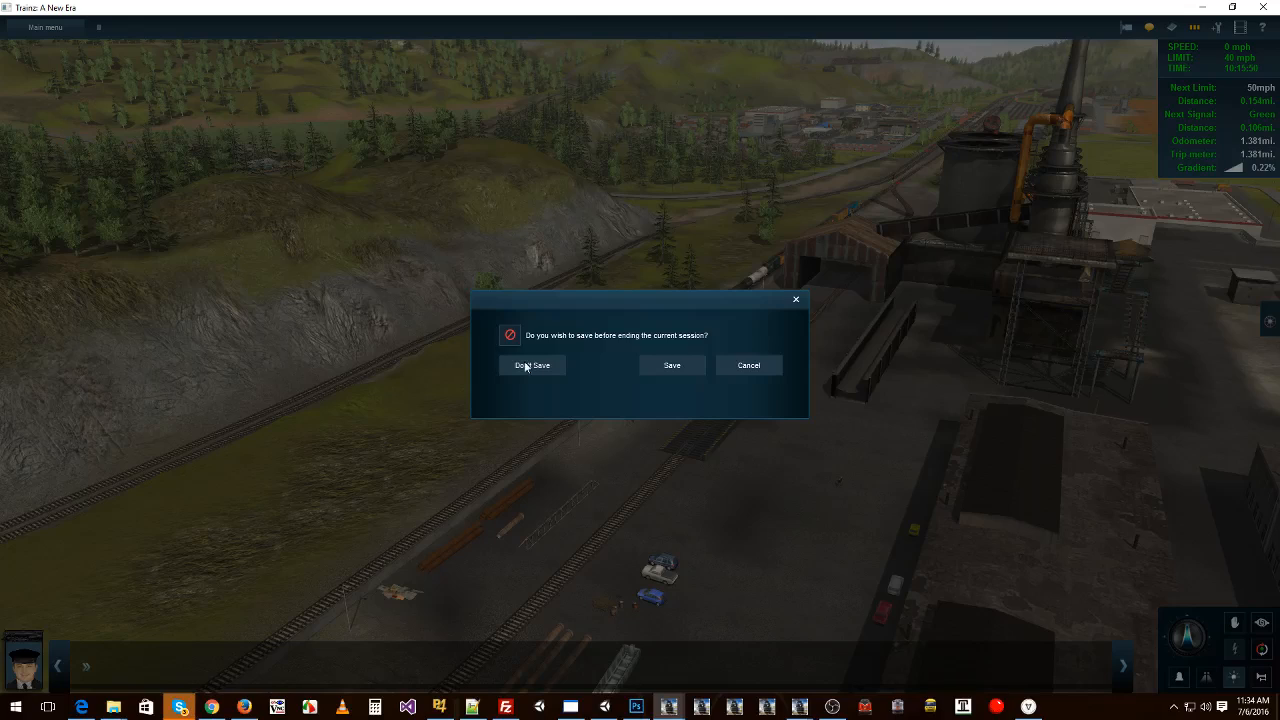
{"action": "left_click", "coordinate": [532, 366]}
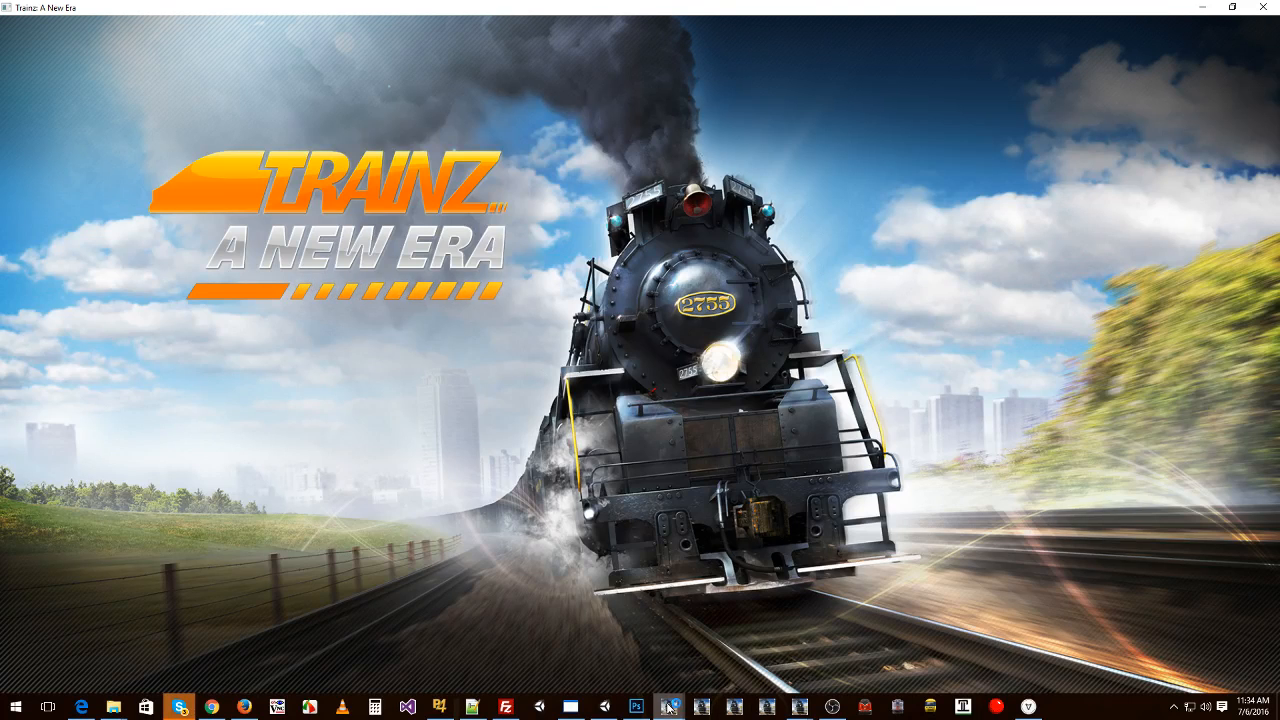
Switch to the TrainzContent window by choosing Manage Content in the TANE launcher
{"action": "mouse_move", "coordinate": [673, 712]}
{"action": "left_click", "coordinate": [592, 640]}
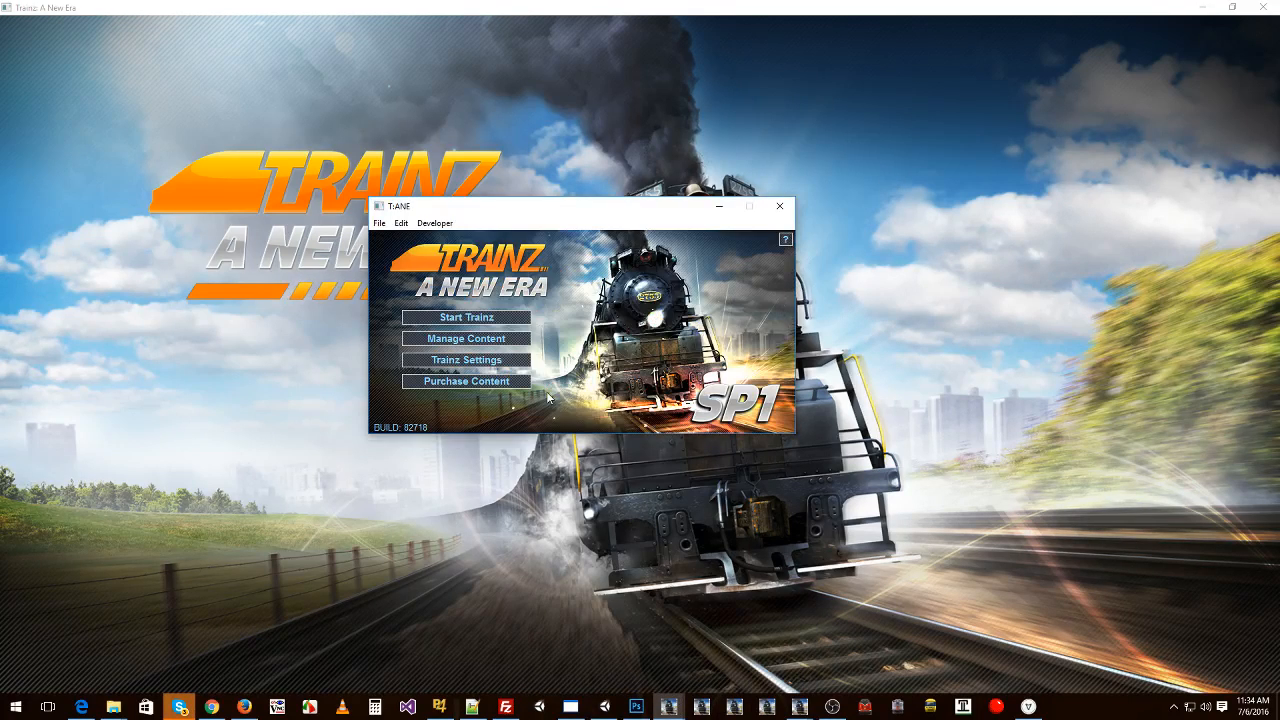
{"action": "left_click", "coordinate": [484, 339]}
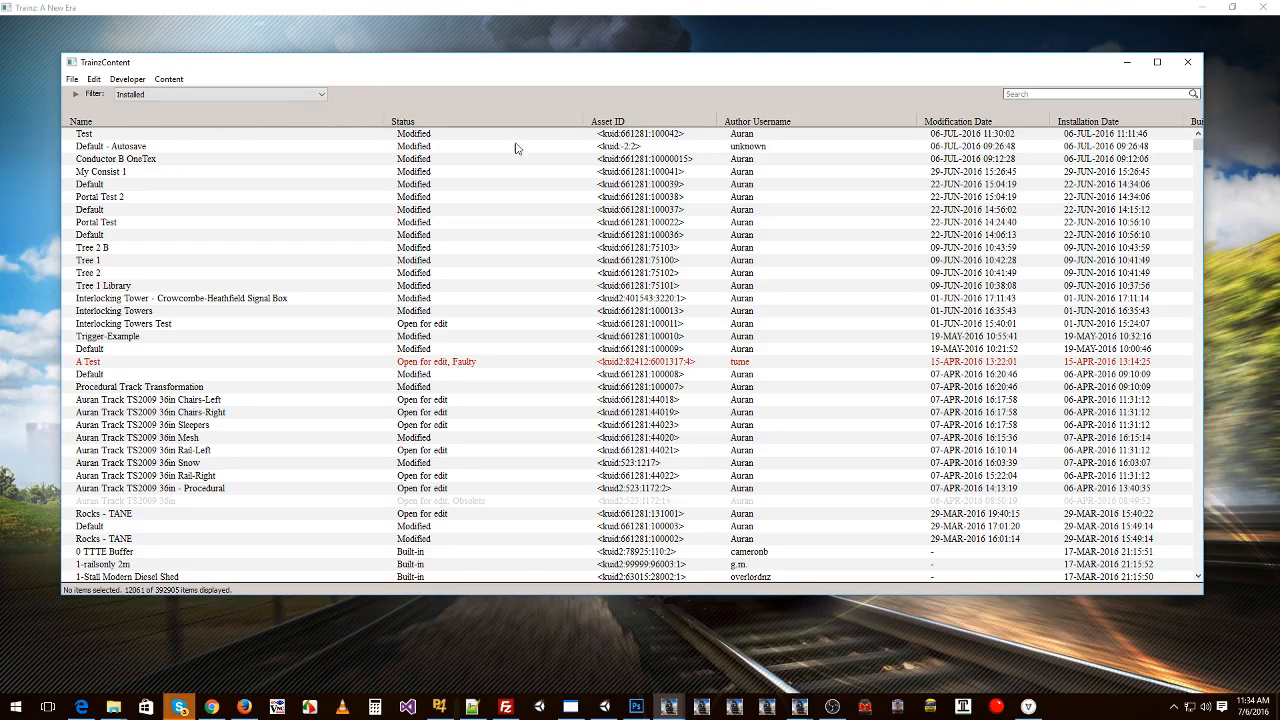
Filter the asset list by Download Station and expand the filter's criteria
{"action": "left_click", "coordinate": [160, 94]}
{"action": "left_click", "coordinate": [190, 148]}
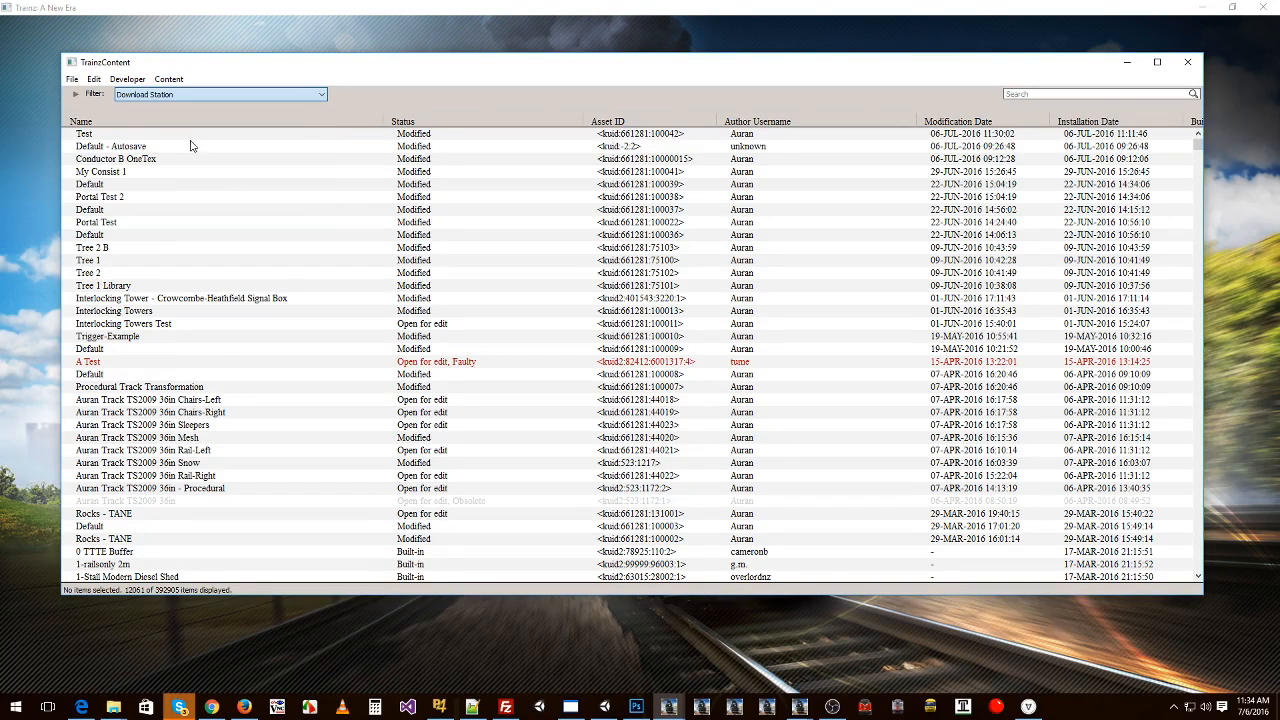
{"action": "left_click", "coordinate": [75, 95]}
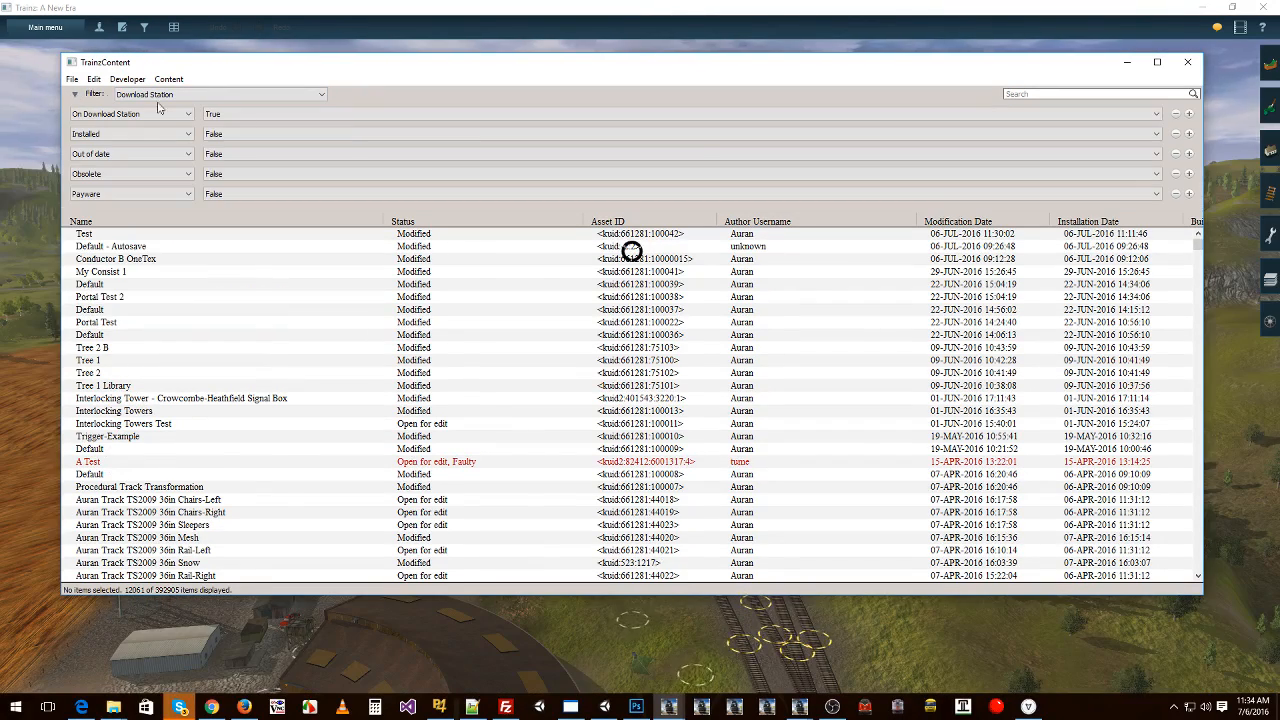
Add a Category criterion to the Download Station filter and set it to Script
{"action": "left_click", "coordinate": [1189, 193]}
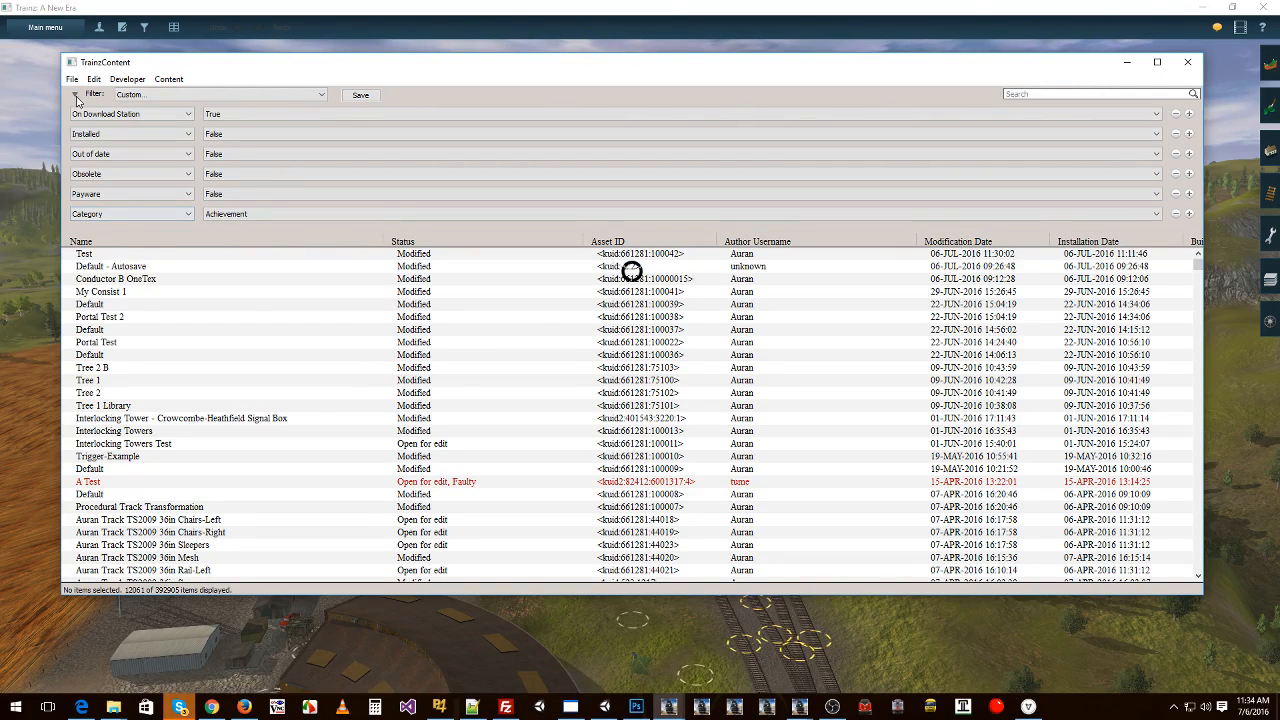
{"action": "left_click", "coordinate": [228, 214]}
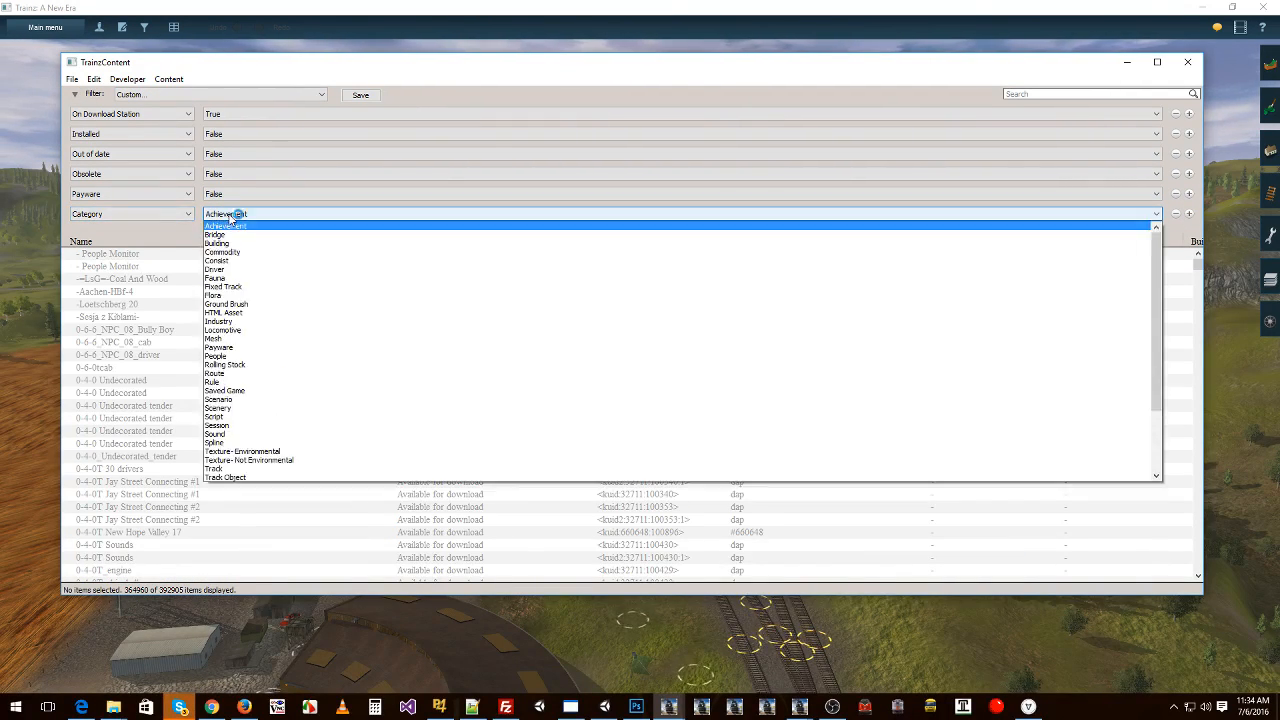
{"action": "left_click", "coordinate": [231, 219]}
{"action": "left_click", "coordinate": [231, 216]}
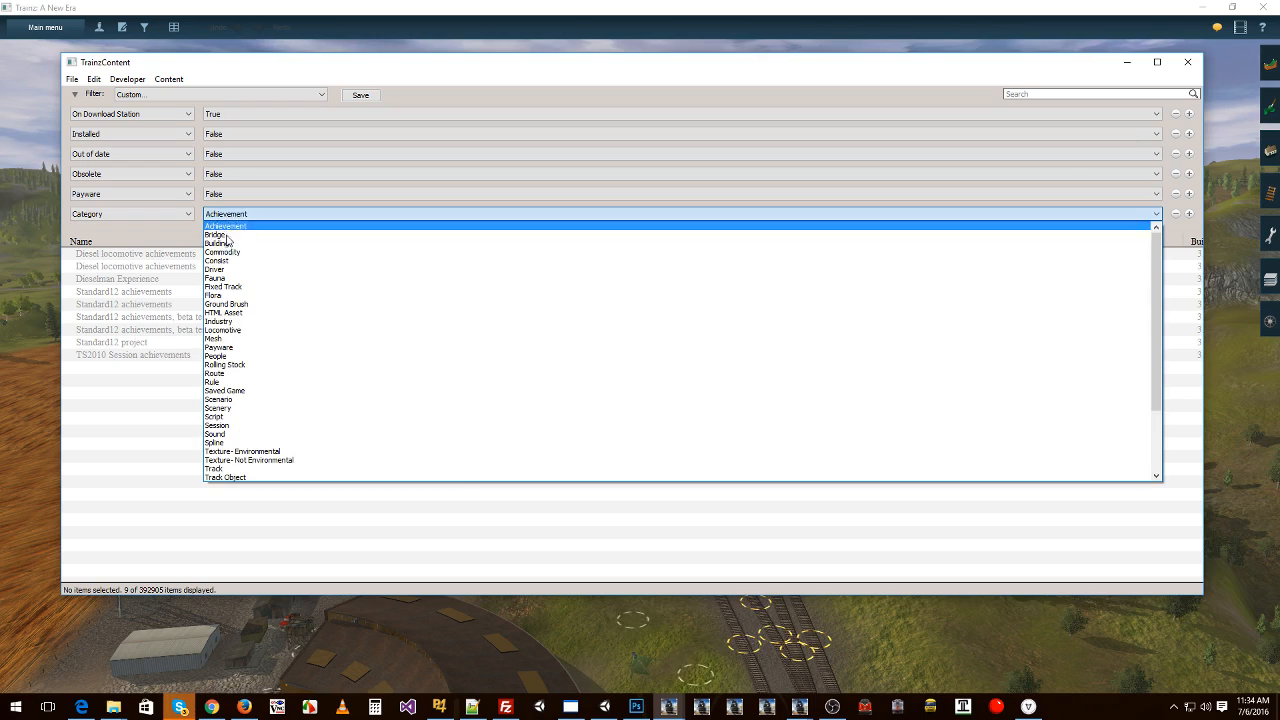
{"action": "left_click", "coordinate": [224, 417]}
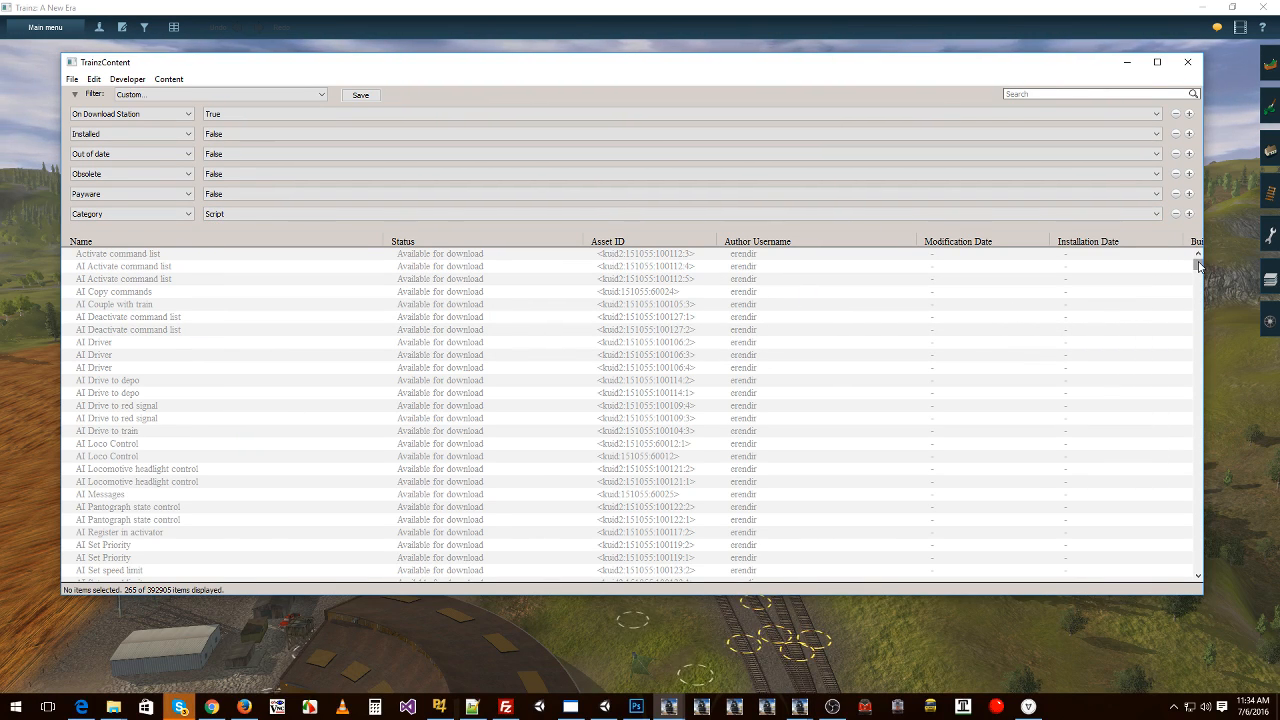
Look through the downloadable scripts from the AI driver commands down to Load At and select that entry
{"action": "left_click_drag", "start_coordinate": [1199, 265], "coordinate": [1155, 252]}
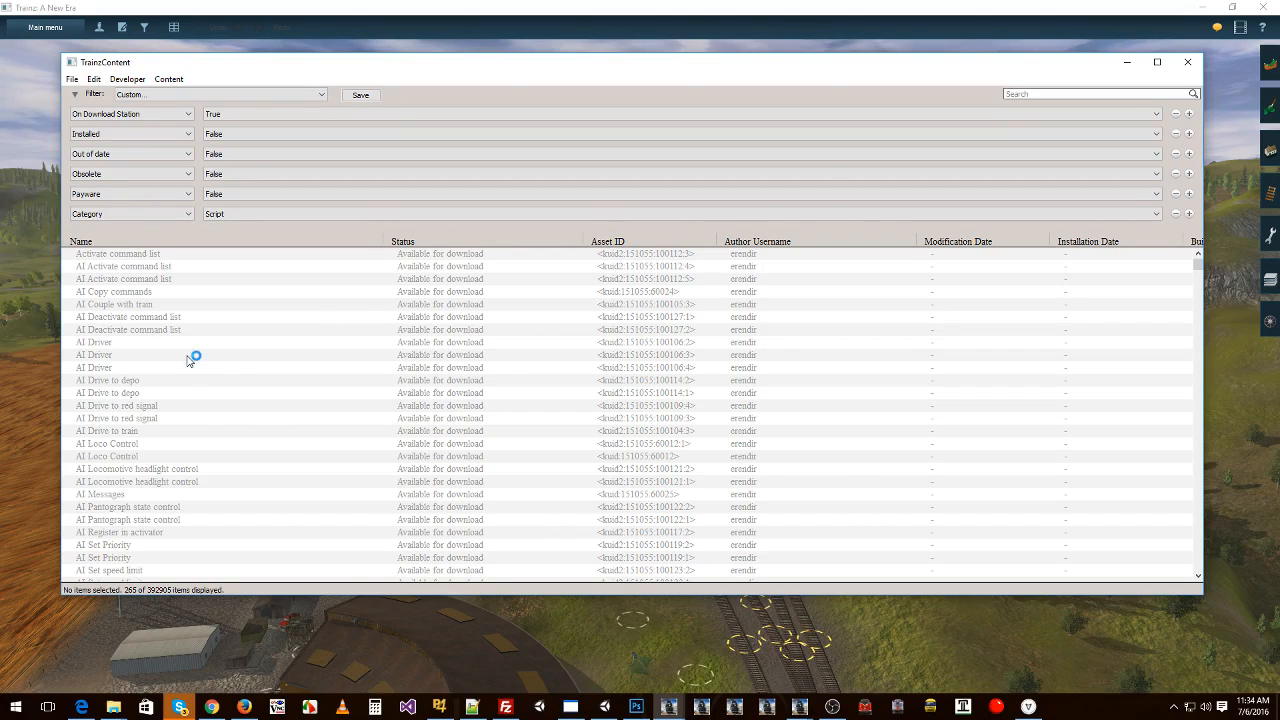
{"action": "scroll", "coordinate": [277, 370], "scroll_direction": "down", "scroll_amount": 20}
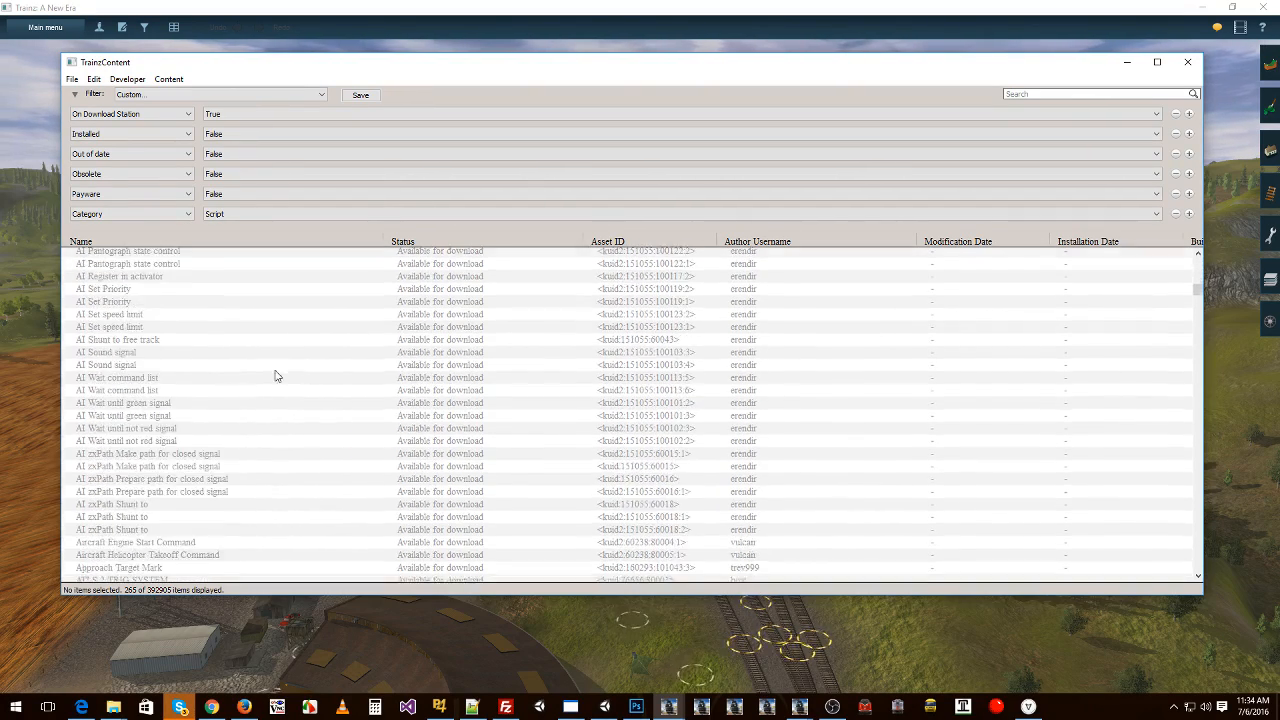
{"action": "scroll", "coordinate": [307, 379], "scroll_direction": "down", "scroll_amount": 12}
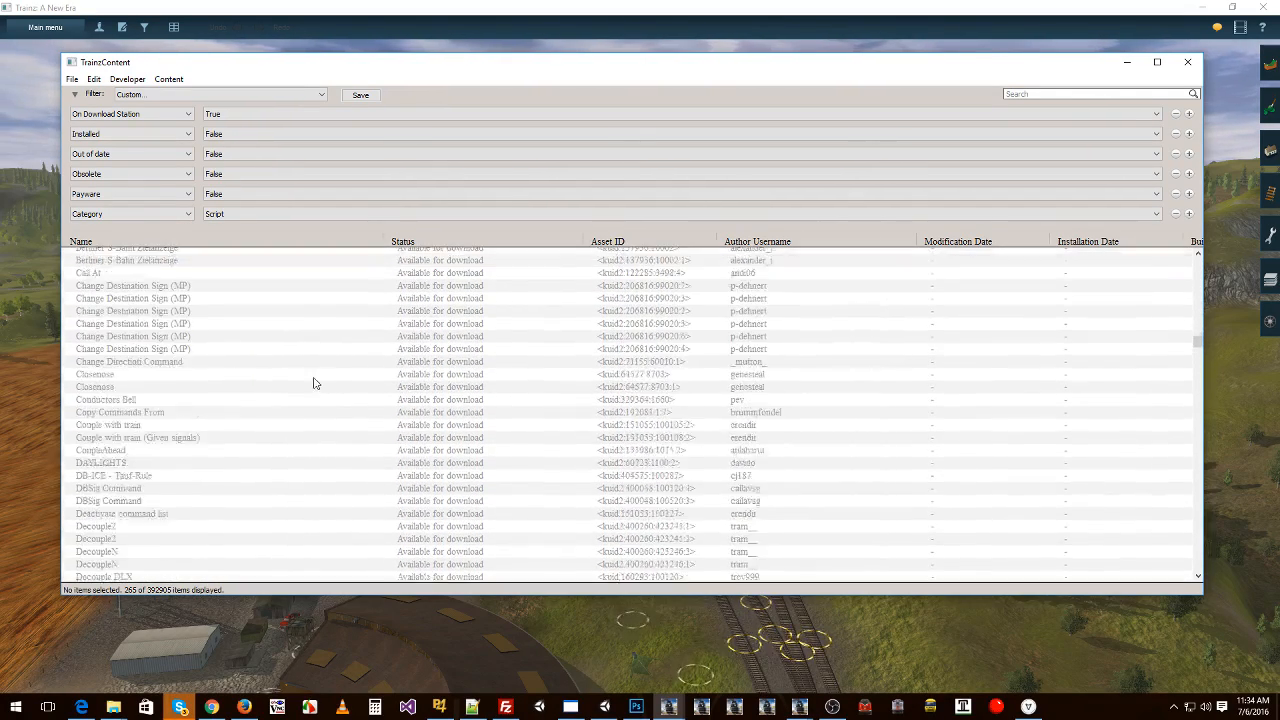
{"action": "scroll", "coordinate": [220, 395], "scroll_direction": "down", "scroll_amount": 2}
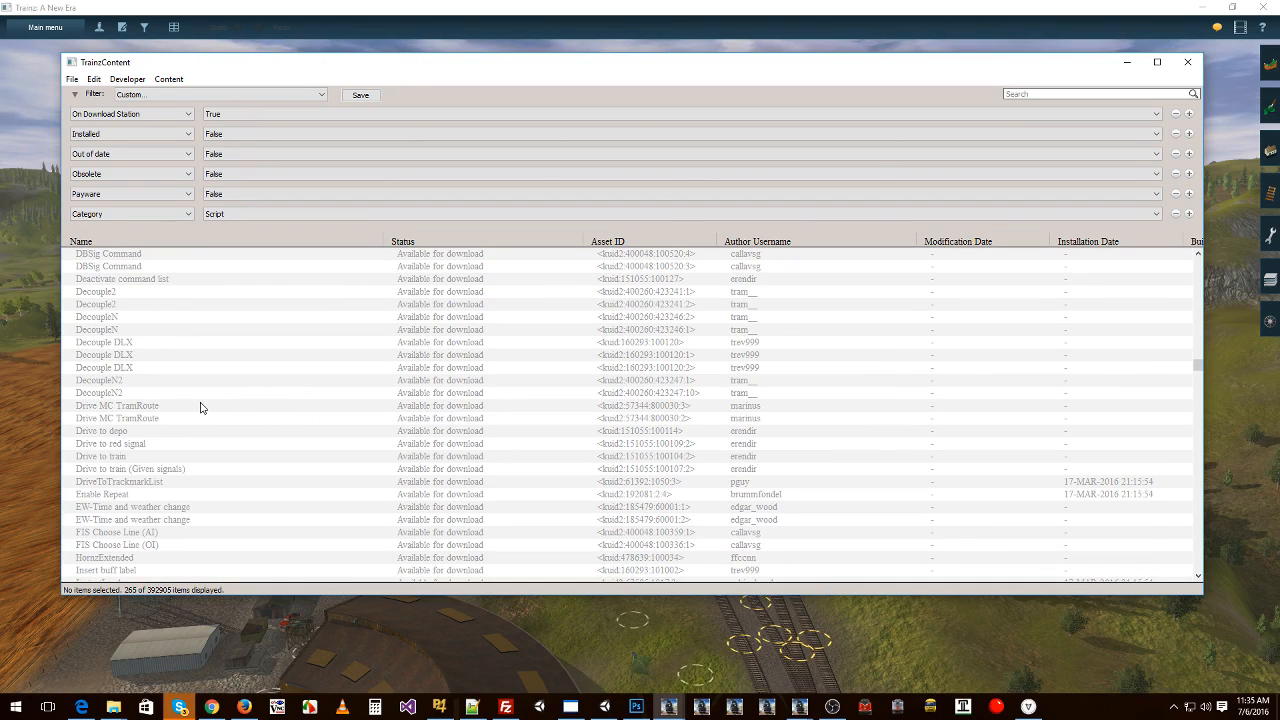
{"action": "scroll", "coordinate": [200, 407], "scroll_direction": "down", "scroll_amount": 1}
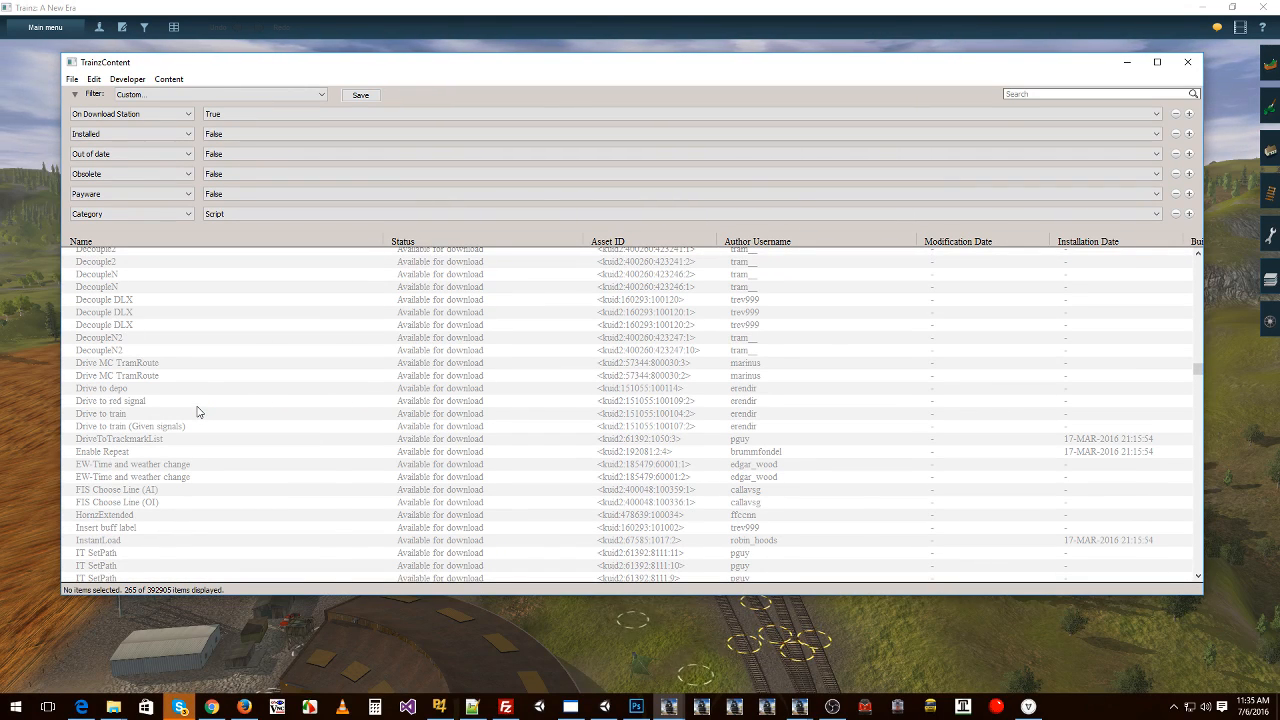
{"action": "scroll", "coordinate": [197, 410], "scroll_direction": "down", "scroll_amount": 5}
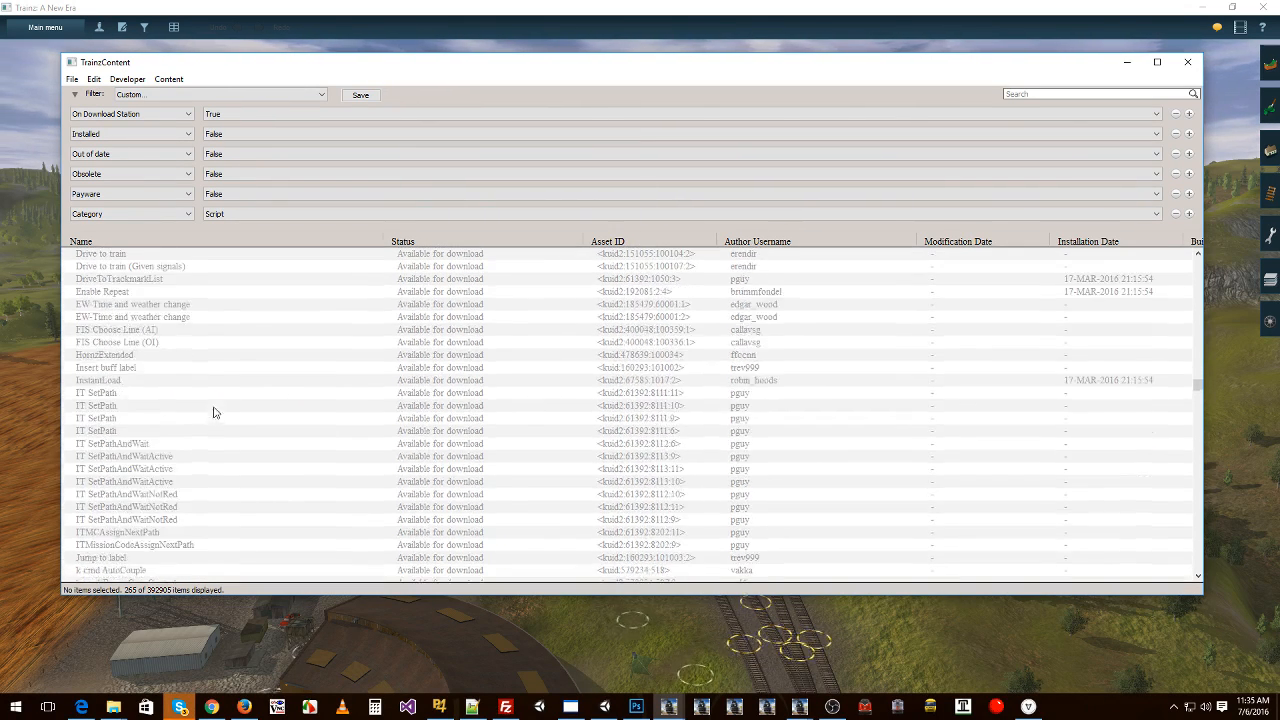
{"action": "scroll", "coordinate": [160, 387], "scroll_direction": "down", "scroll_amount": 10}
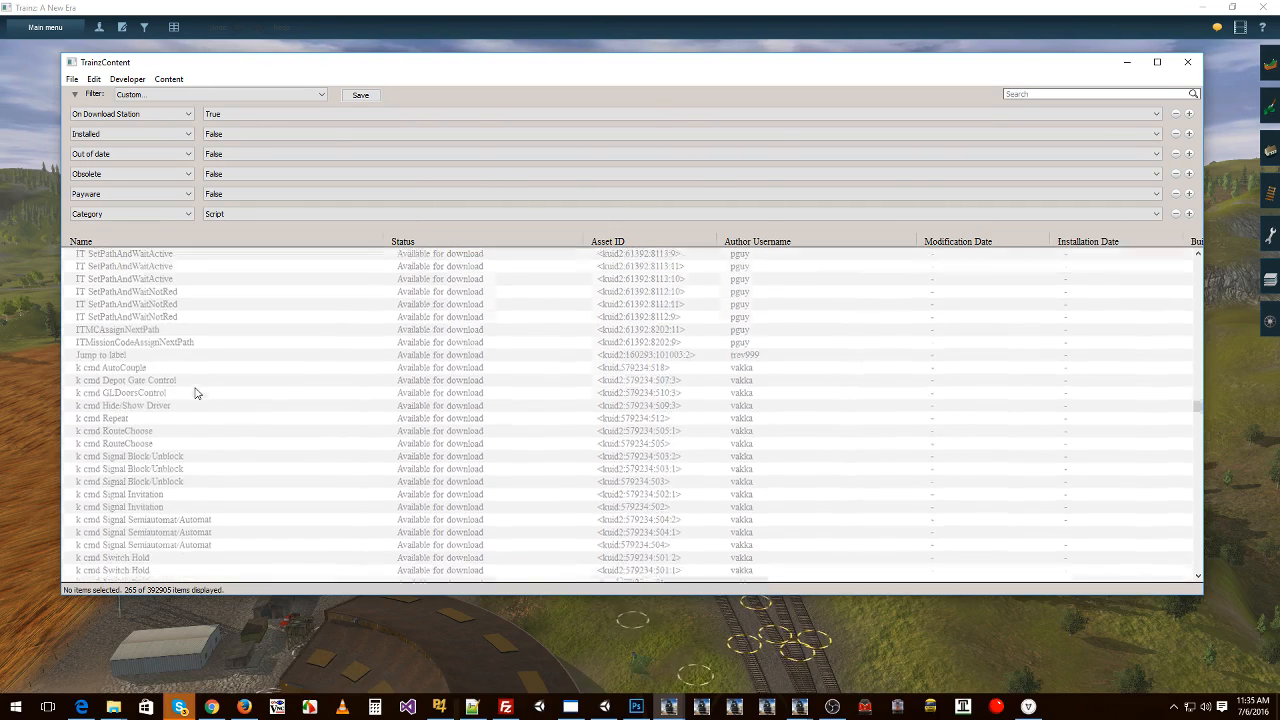
{"action": "left_click", "coordinate": [126, 468]}
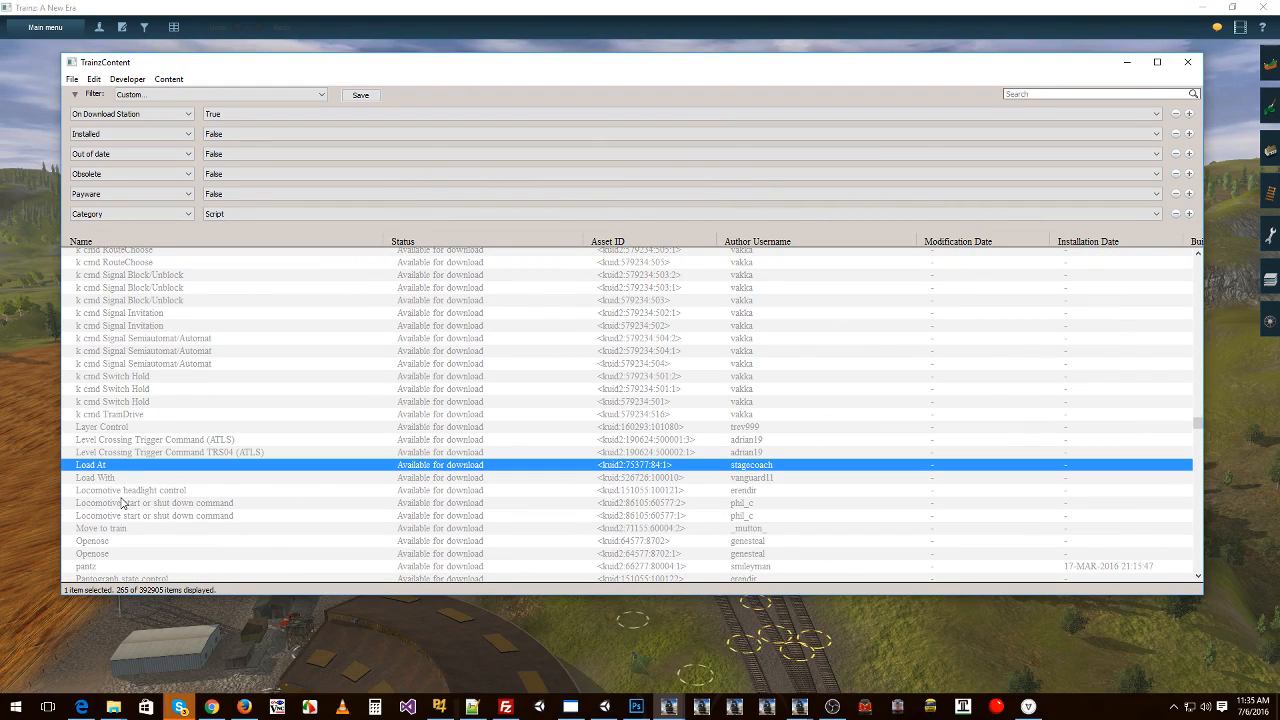
Review the scripts from Load At through the Set commands, highlighting the Path Command and Shunt to entries
{"action": "scroll", "coordinate": [165, 488], "scroll_direction": "down", "scroll_amount": 2}
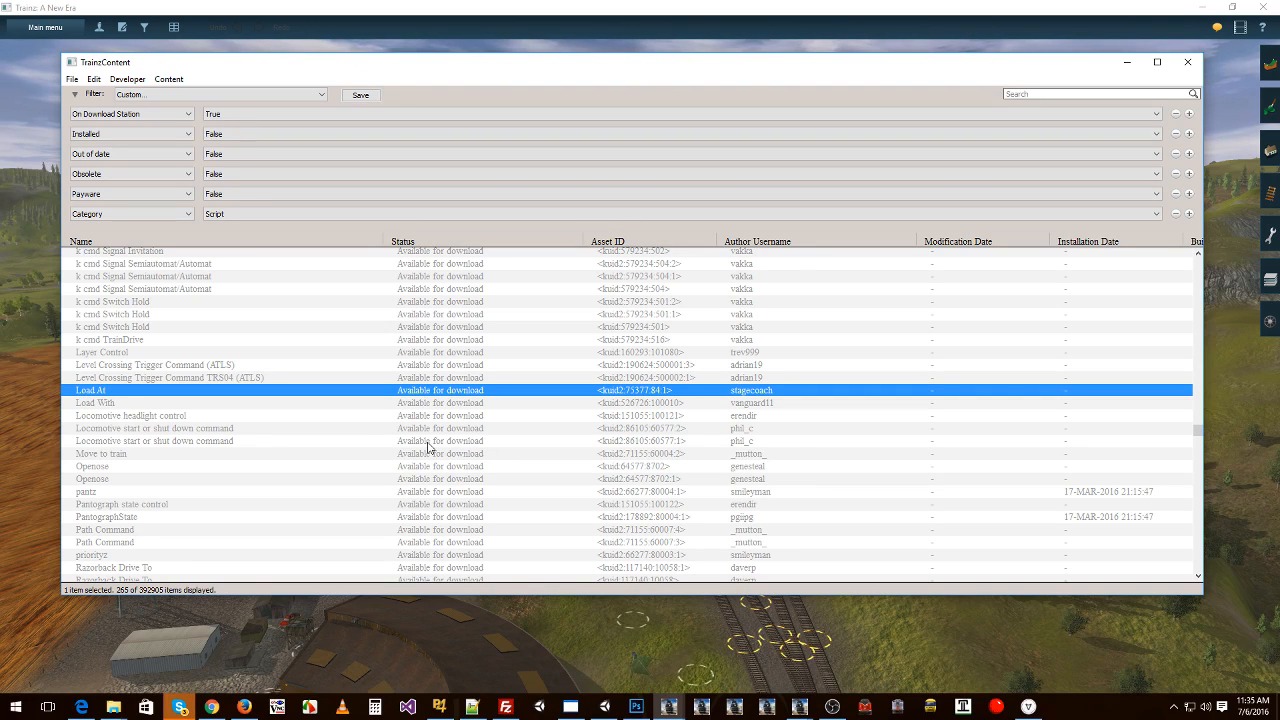
{"action": "scroll", "coordinate": [182, 393], "scroll_direction": "down", "scroll_amount": 5}
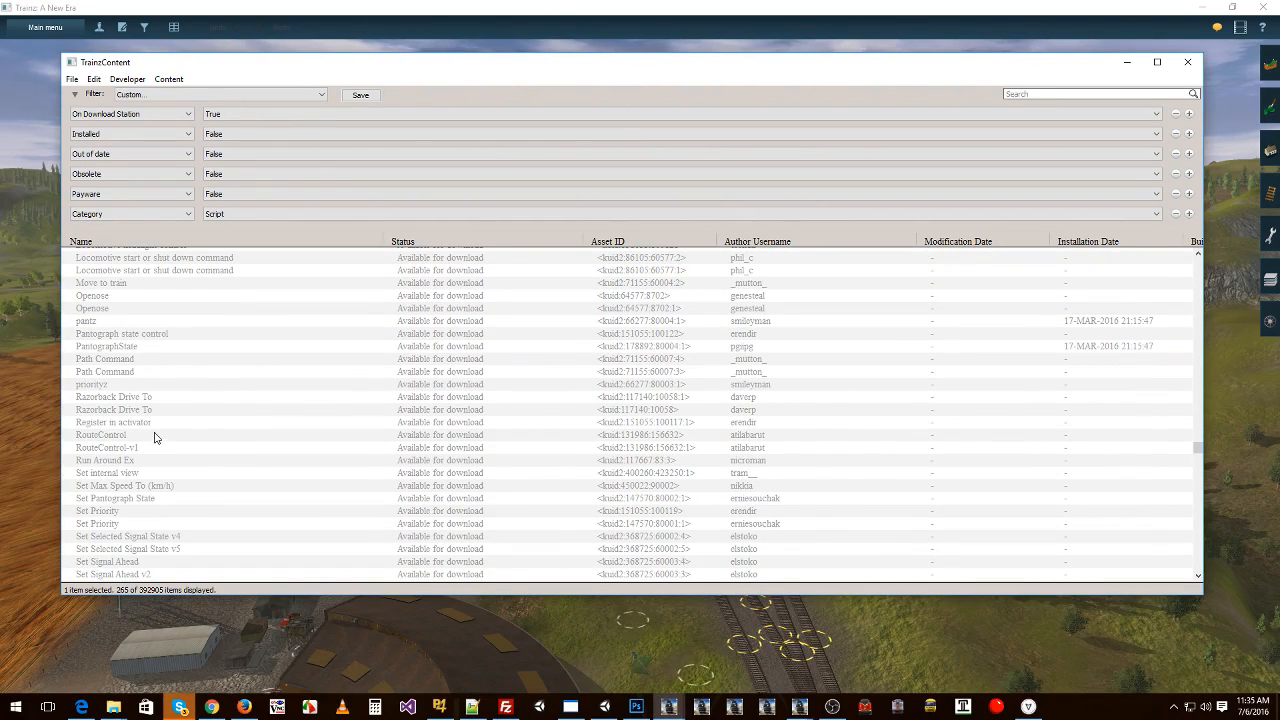
{"action": "left_click", "coordinate": [131, 363]}
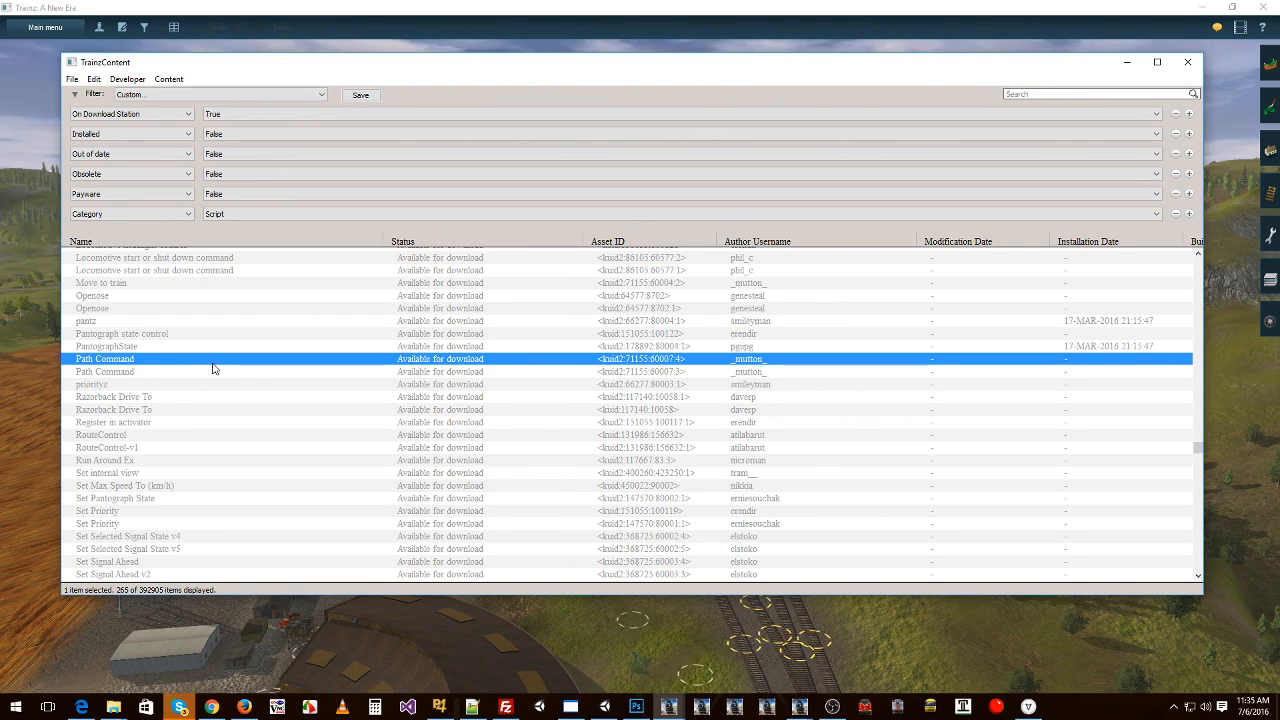
{"action": "scroll", "coordinate": [213, 369], "scroll_direction": "down", "scroll_amount": 1}
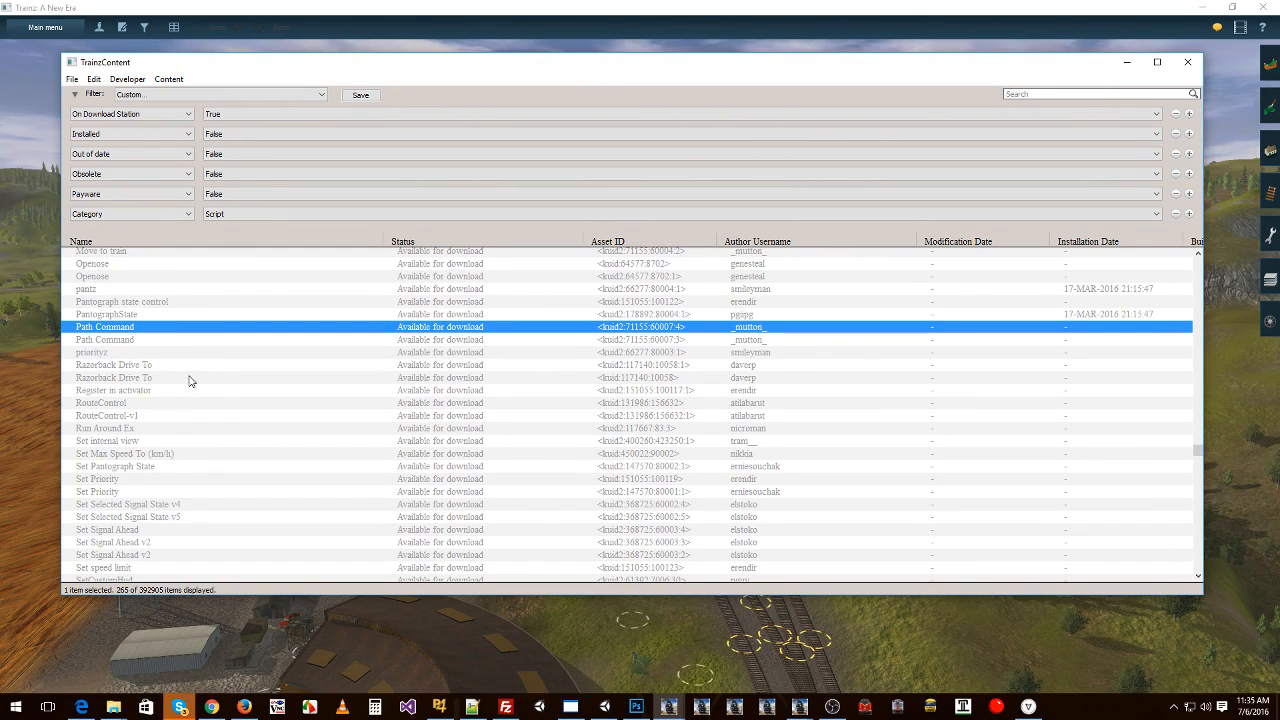
{"action": "scroll", "coordinate": [194, 364], "scroll_direction": "down", "scroll_amount": 3}
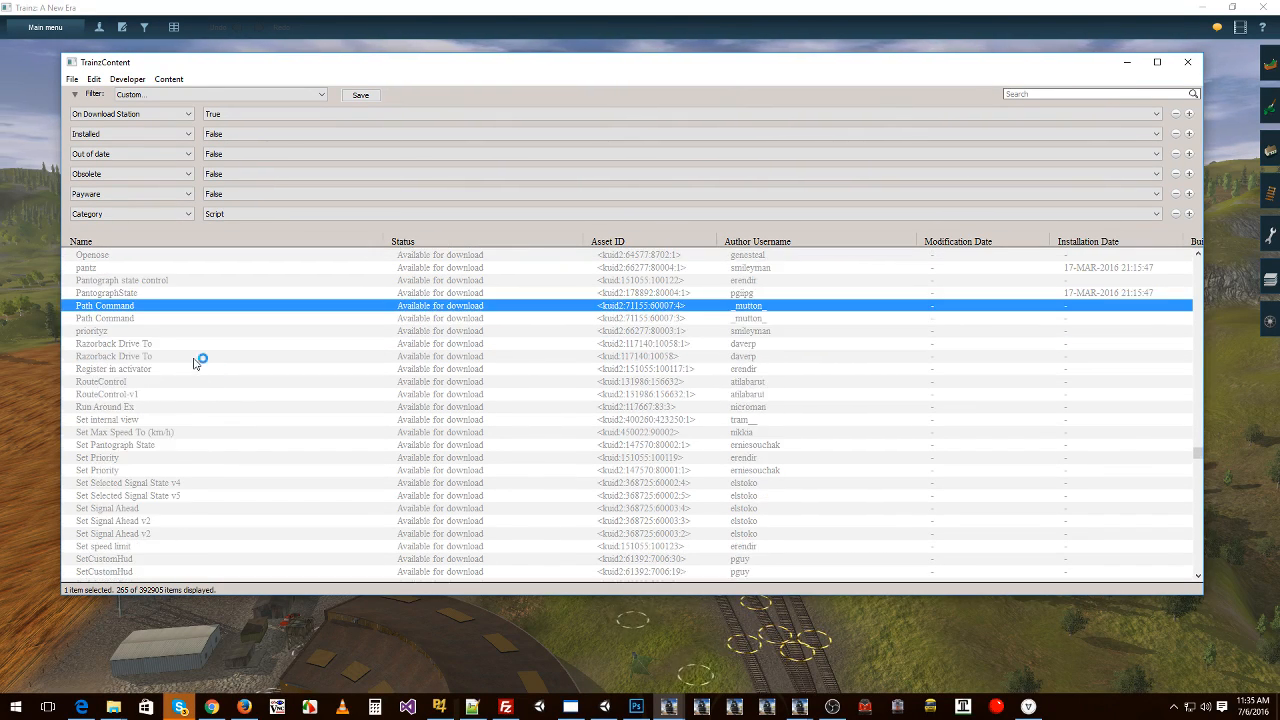
{"action": "scroll", "coordinate": [160, 418], "scroll_direction": "down", "scroll_amount": 6}
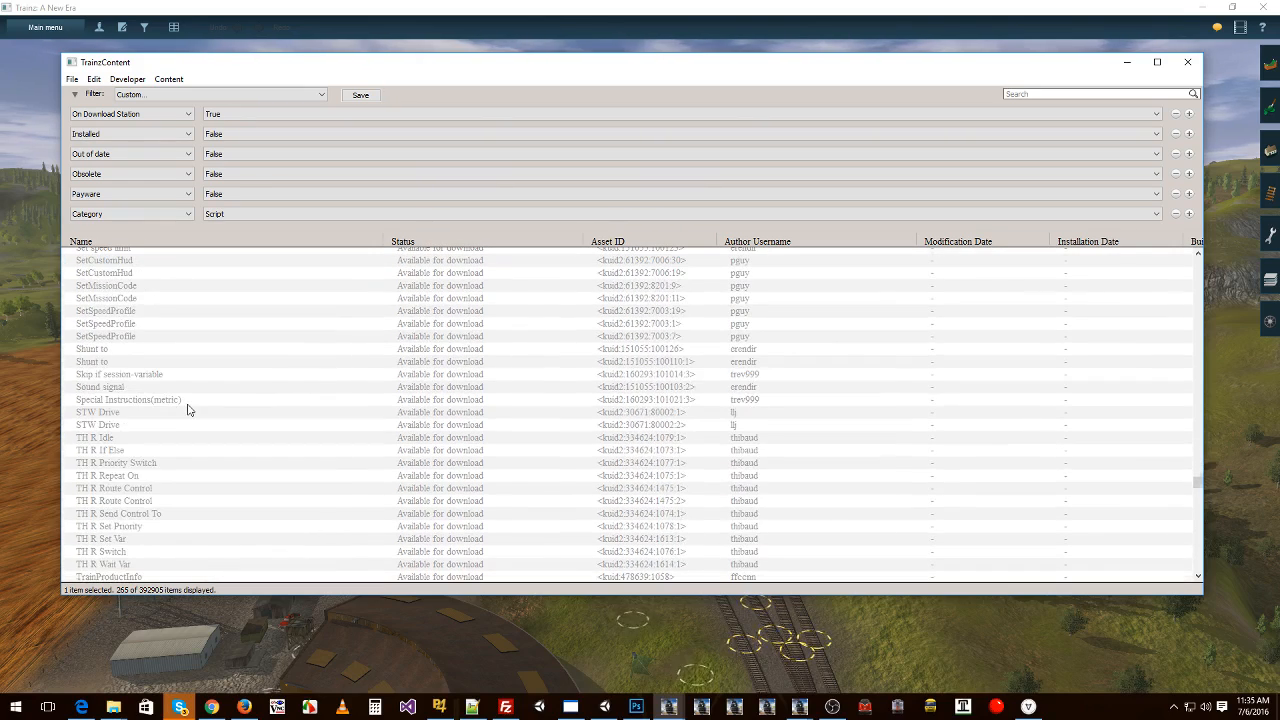
{"action": "scroll", "coordinate": [180, 400], "scroll_direction": "down", "scroll_amount": 2}
{"action": "left_click", "coordinate": [112, 312]}
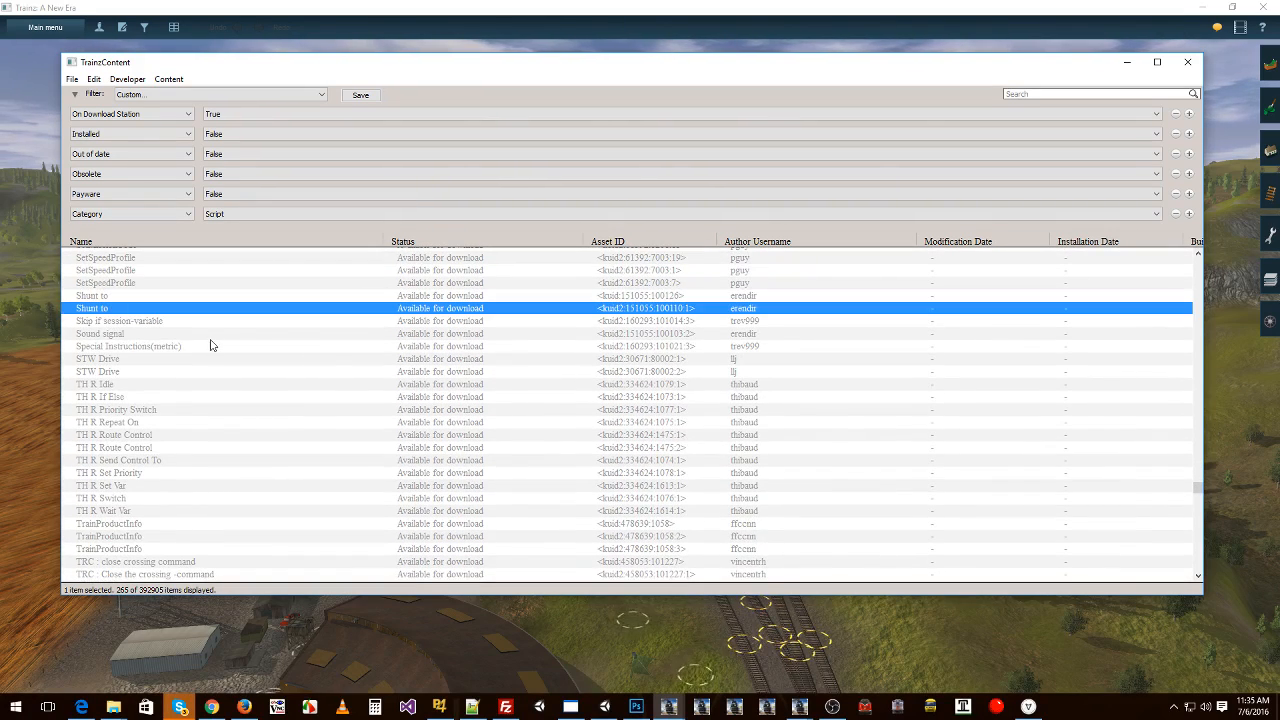
Review the remaining scripts, from the TH R commands to the zxPath entries, and select z7_OpenShuntLight
{"action": "scroll", "coordinate": [210, 343], "scroll_direction": "down", "scroll_amount": 1}
{"action": "scroll", "coordinate": [205, 348], "scroll_direction": "down", "scroll_amount": 4}
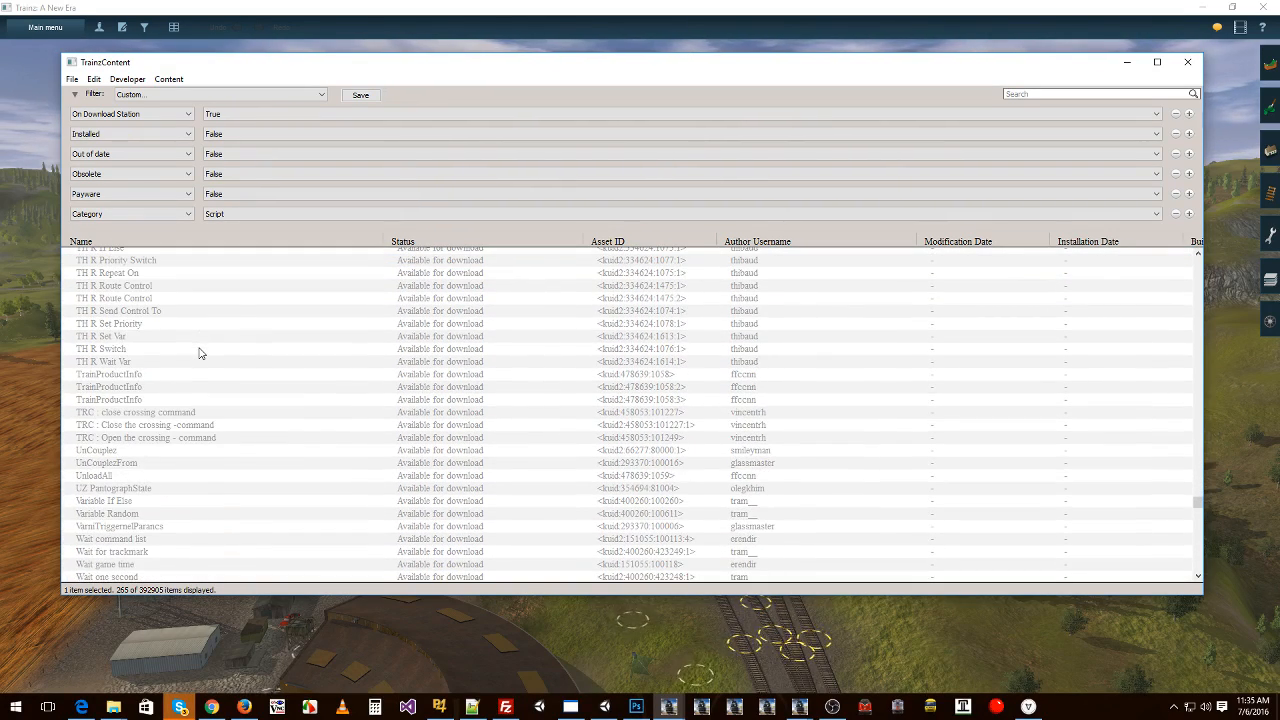
{"action": "scroll", "coordinate": [195, 360], "scroll_direction": "down", "scroll_amount": 6}
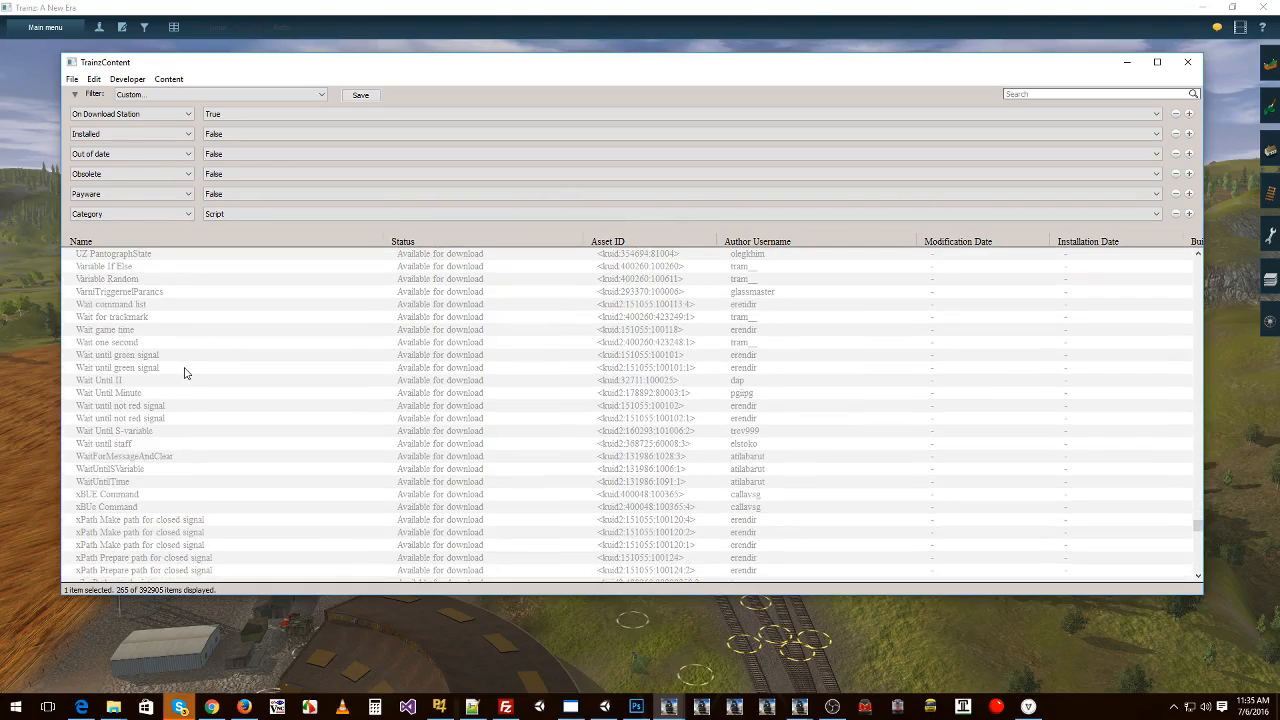
{"action": "scroll", "coordinate": [186, 371], "scroll_direction": "down", "scroll_amount": 15}
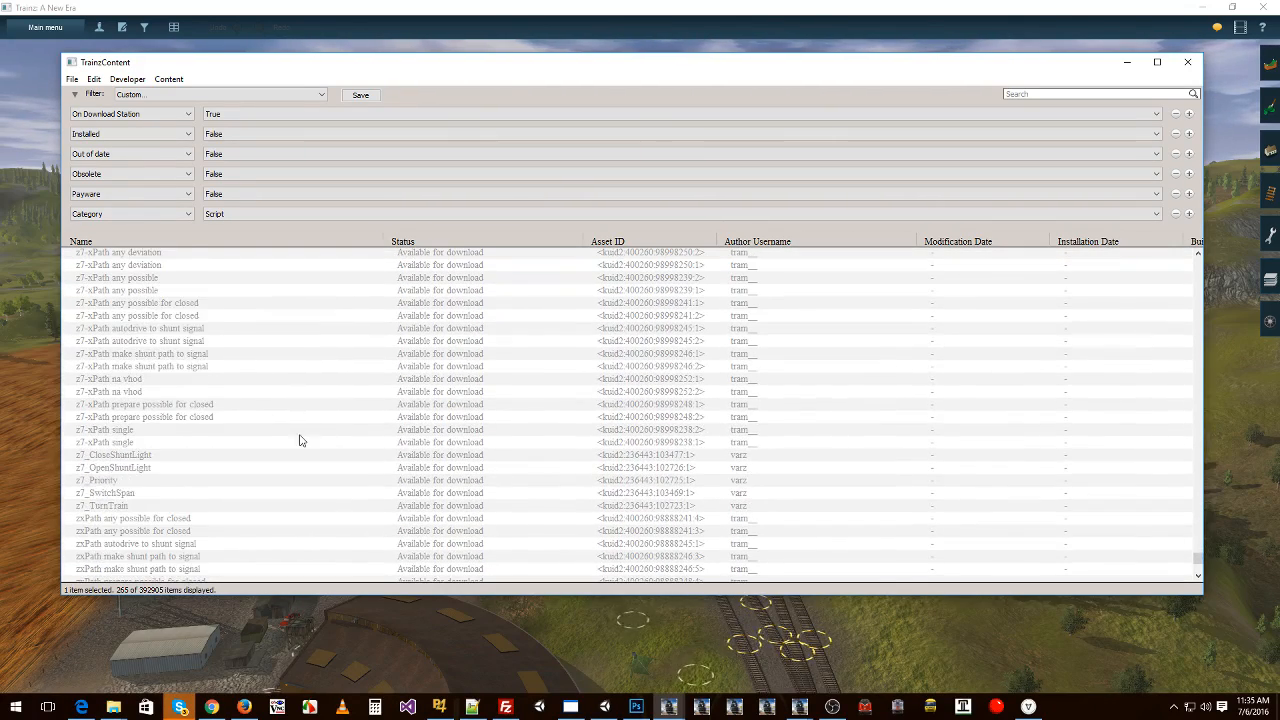
{"action": "scroll", "coordinate": [300, 440], "scroll_direction": "down", "scroll_amount": 2}
{"action": "left_click", "coordinate": [400, 418]}
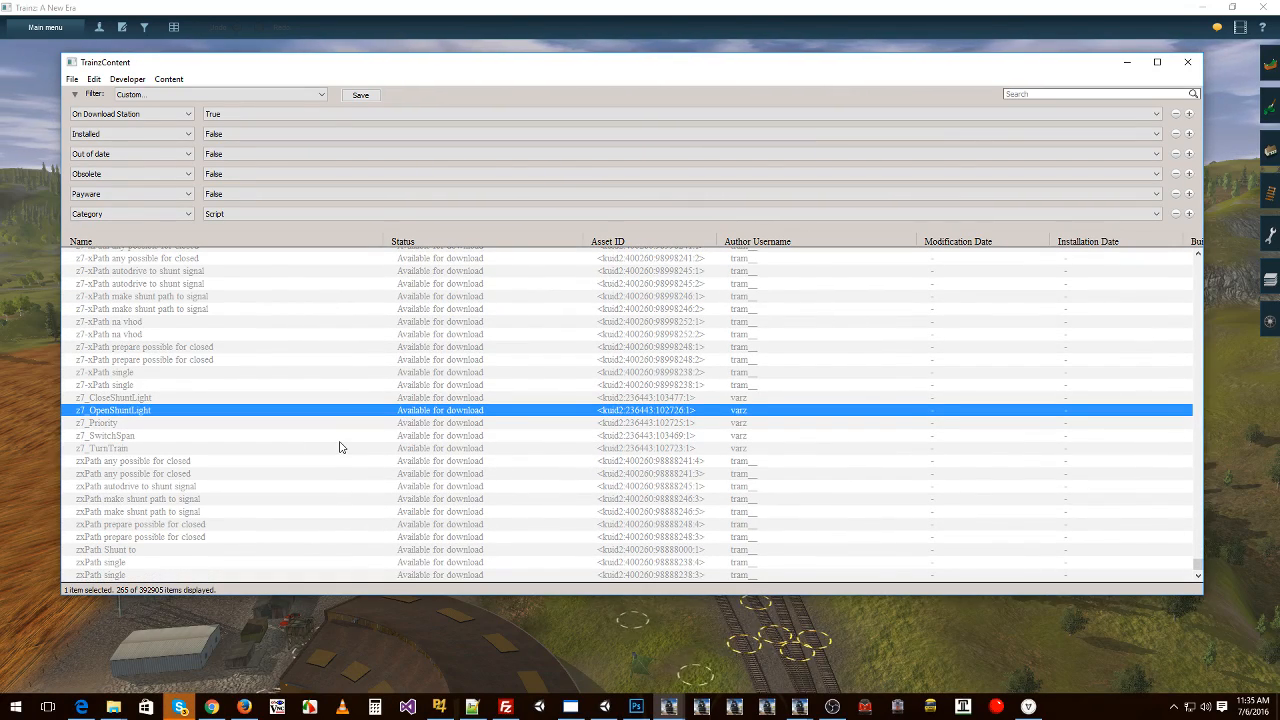
Select all the downloadable scripts in the filtered list and return to the Trainz route editing window
{"action": "key", "text": "ctrl+a"}
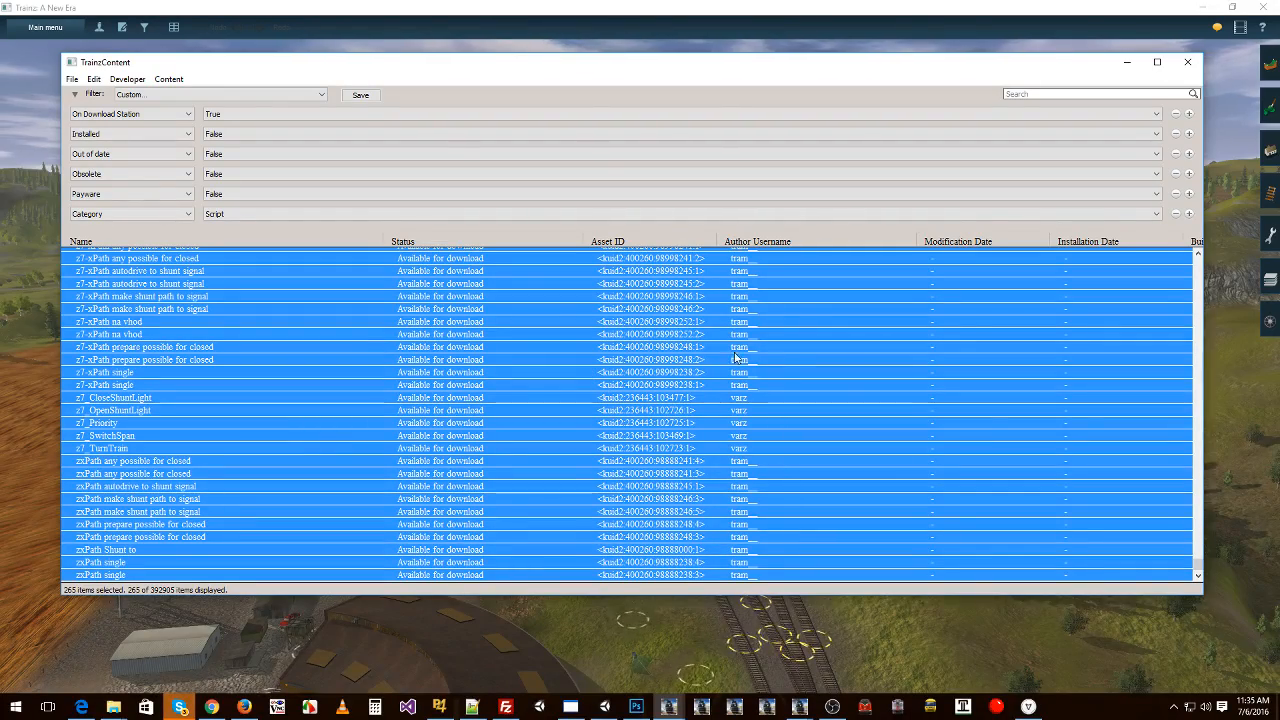
{"action": "left_click_drag", "start_coordinate": [1203, 569], "coordinate": [1228, 251]}
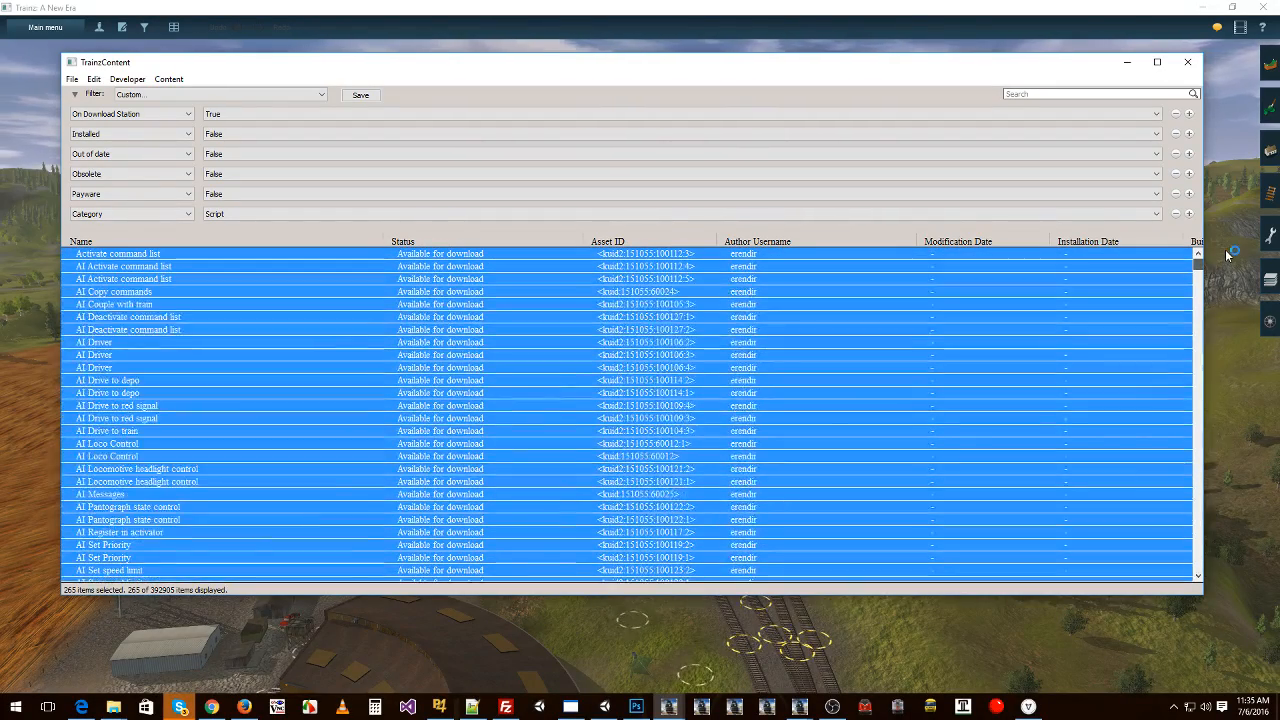
{"action": "left_click", "coordinate": [558, 16]}
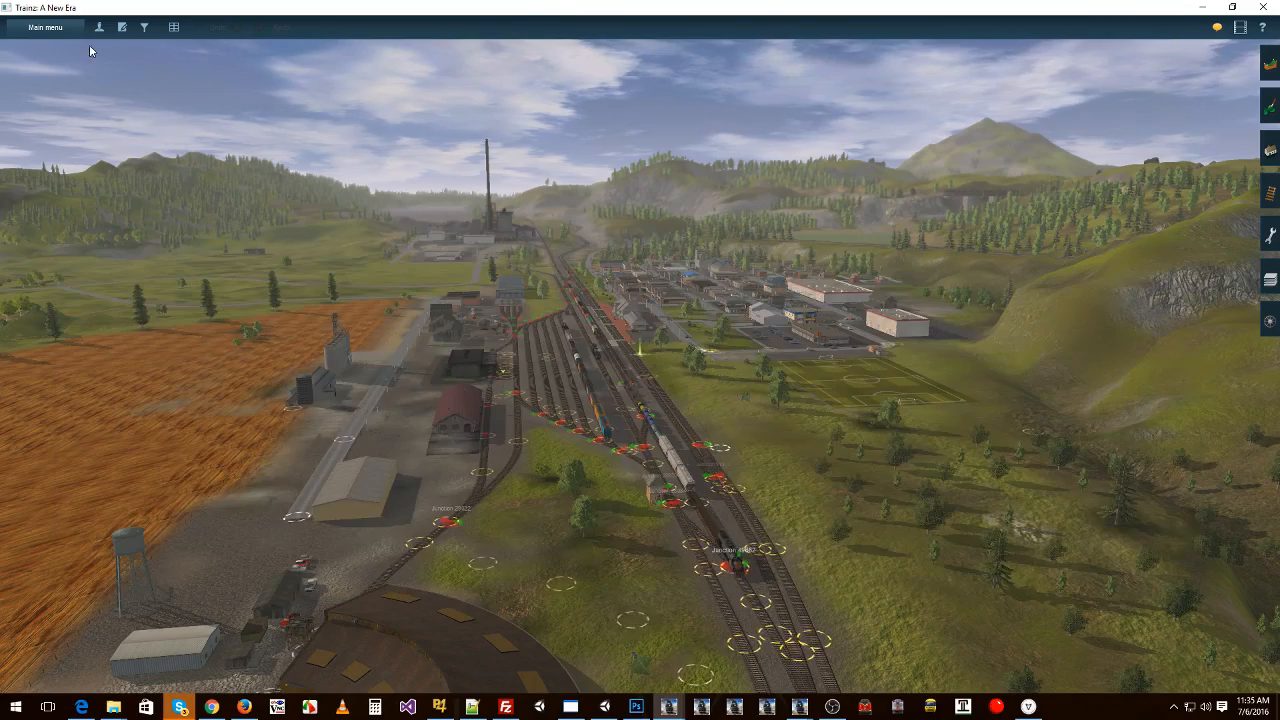
Open the Driver Command rule in the session editor, review the available driver commands, and close its properties without changes
{"action": "left_click", "coordinate": [101, 28]}
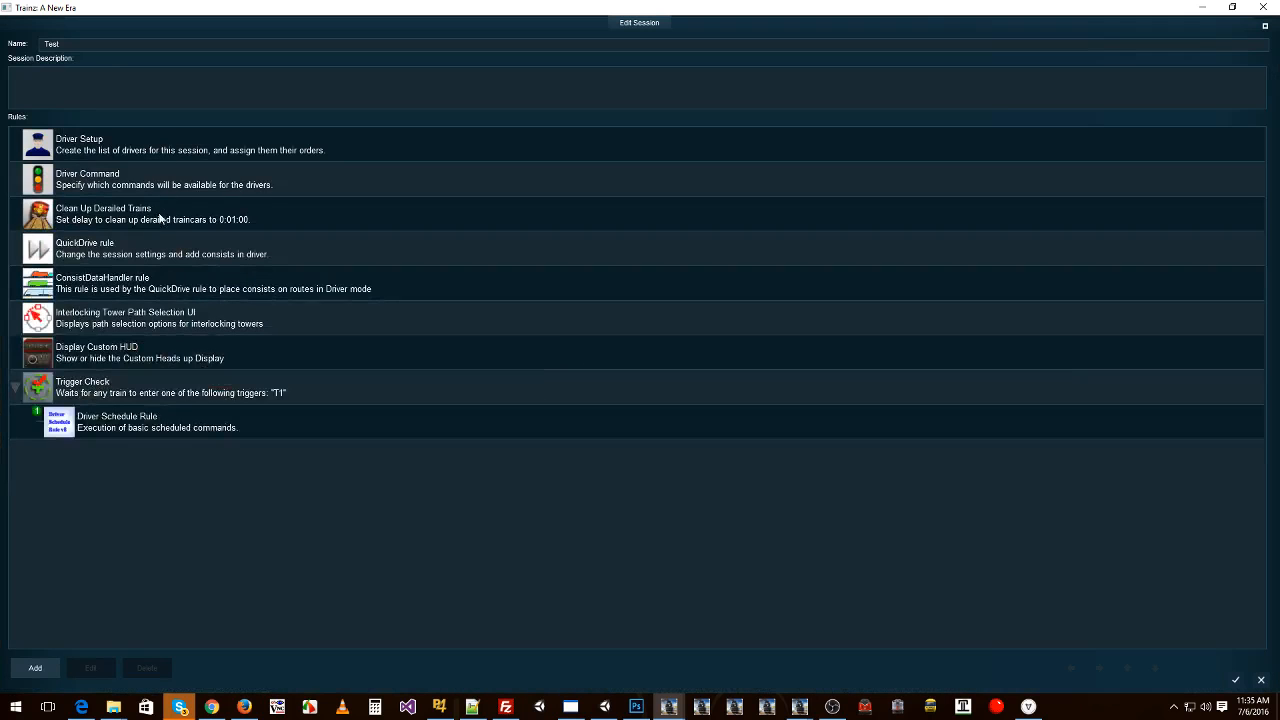
{"action": "left_click", "coordinate": [97, 168]}
{"action": "left_click", "coordinate": [91, 668]}
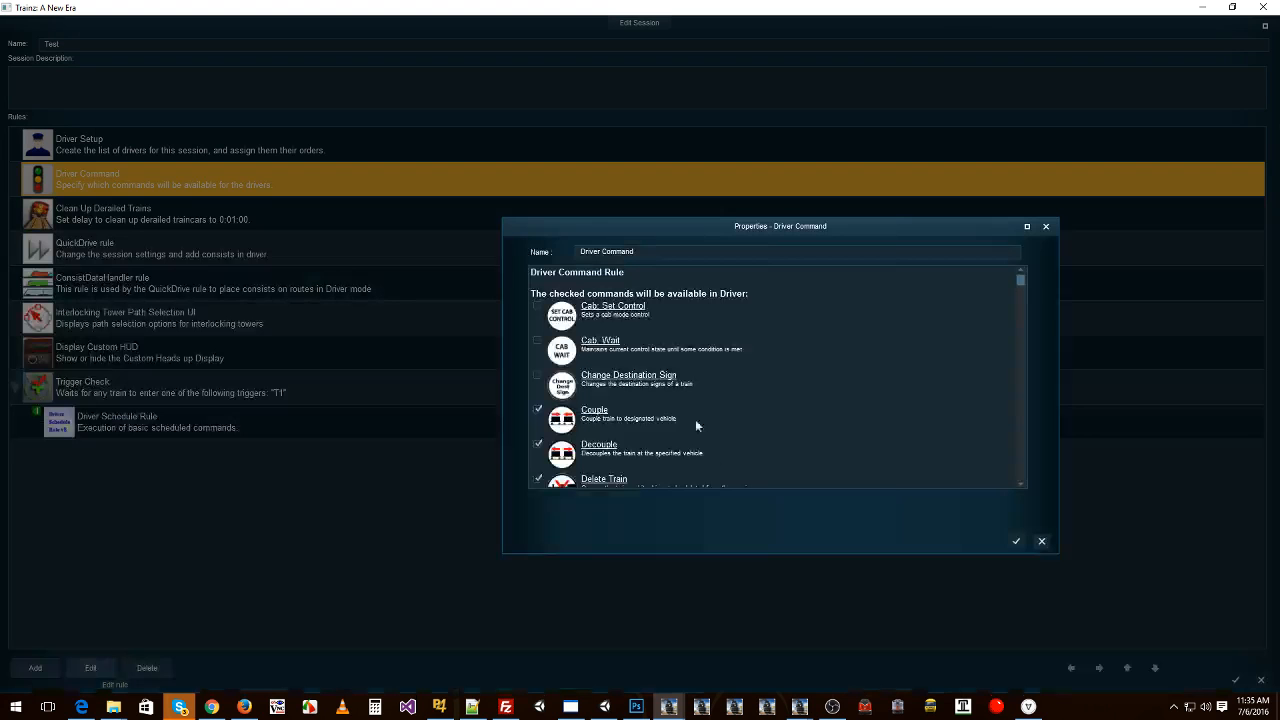
{"action": "scroll", "coordinate": [670, 350], "scroll_direction": "down", "scroll_amount": 5}
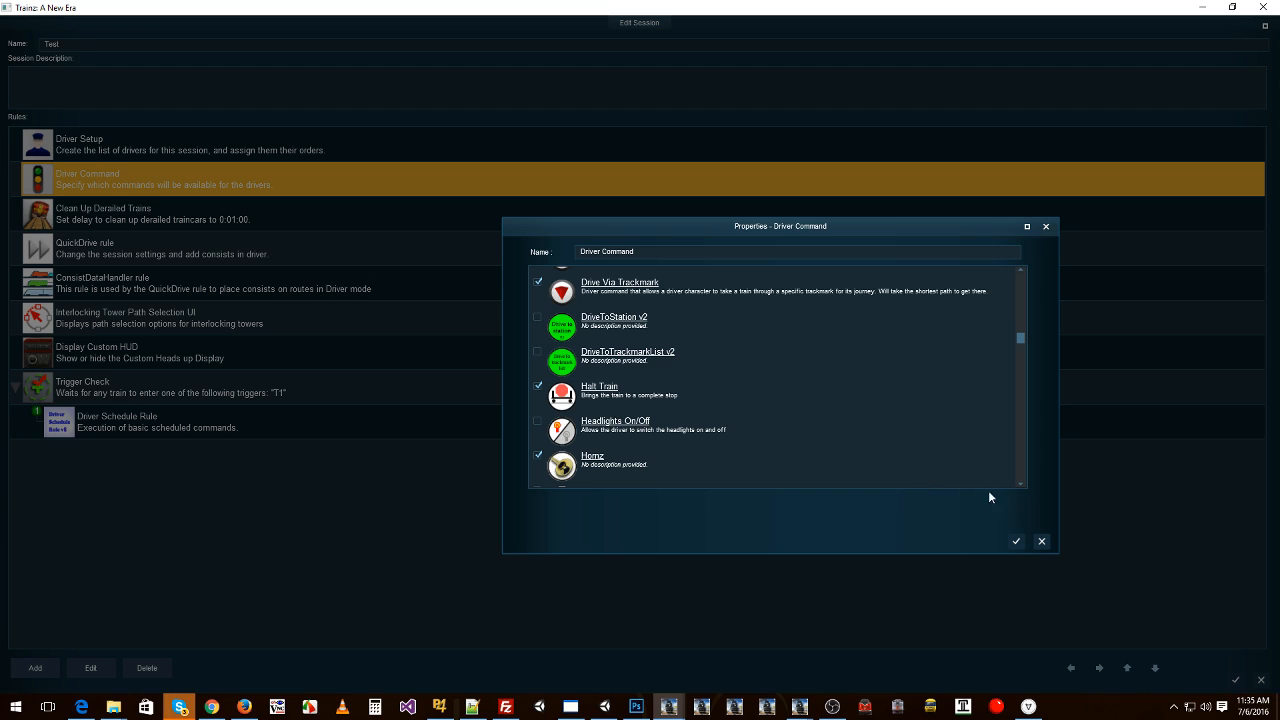
{"action": "left_click", "coordinate": [1041, 542]}
Highlight the Driver Setup rule and leave the session editor without saving changes
{"action": "left_click", "coordinate": [405, 558]}
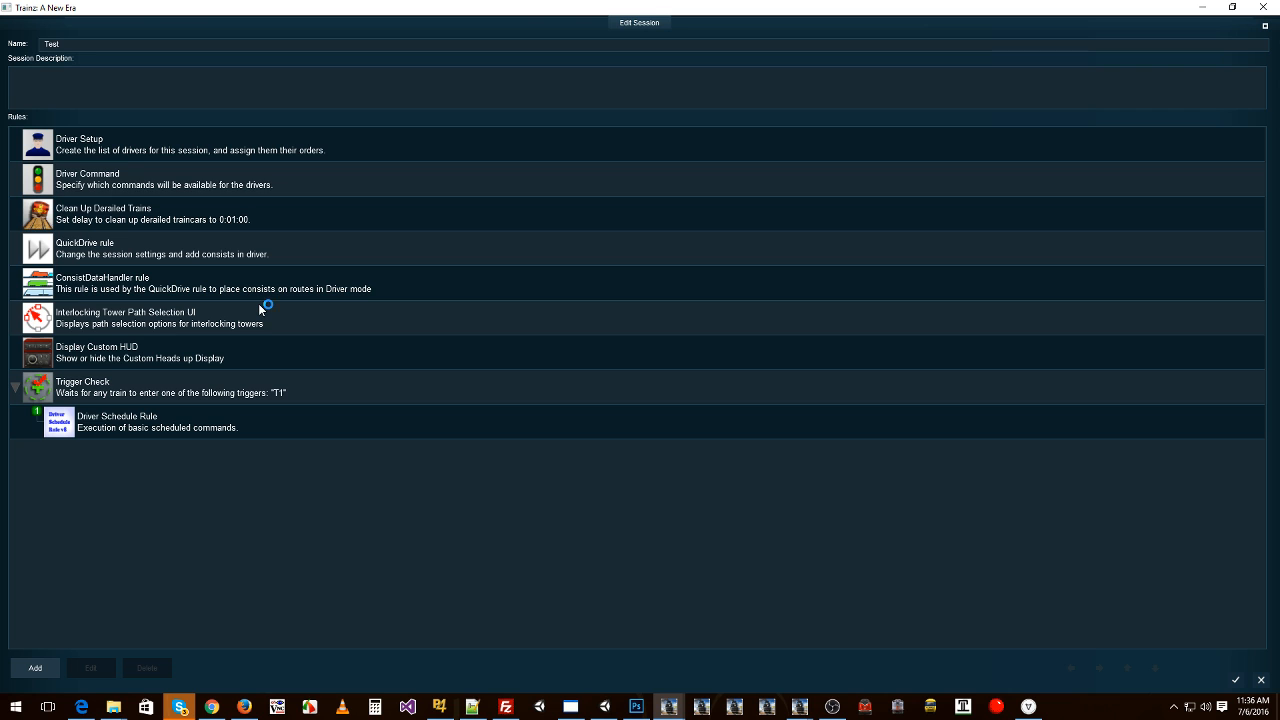
{"action": "left_click", "coordinate": [119, 149]}
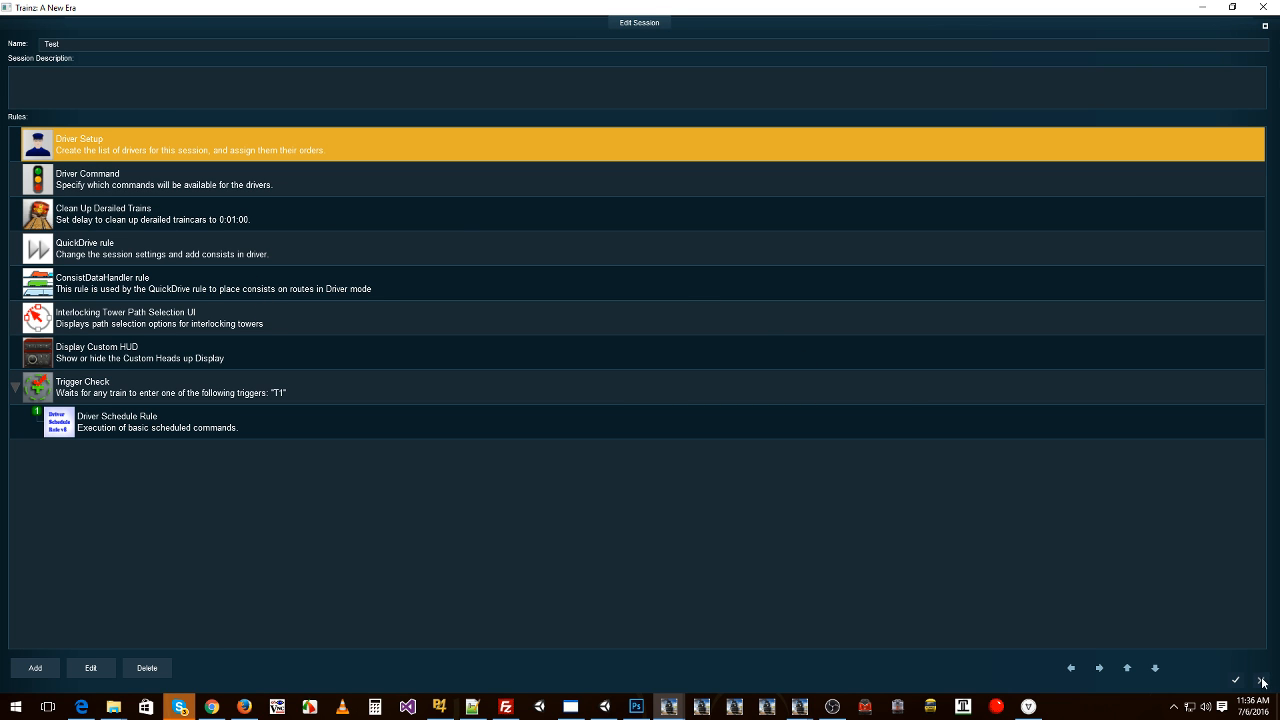
{"action": "key", "text": "Escape"}
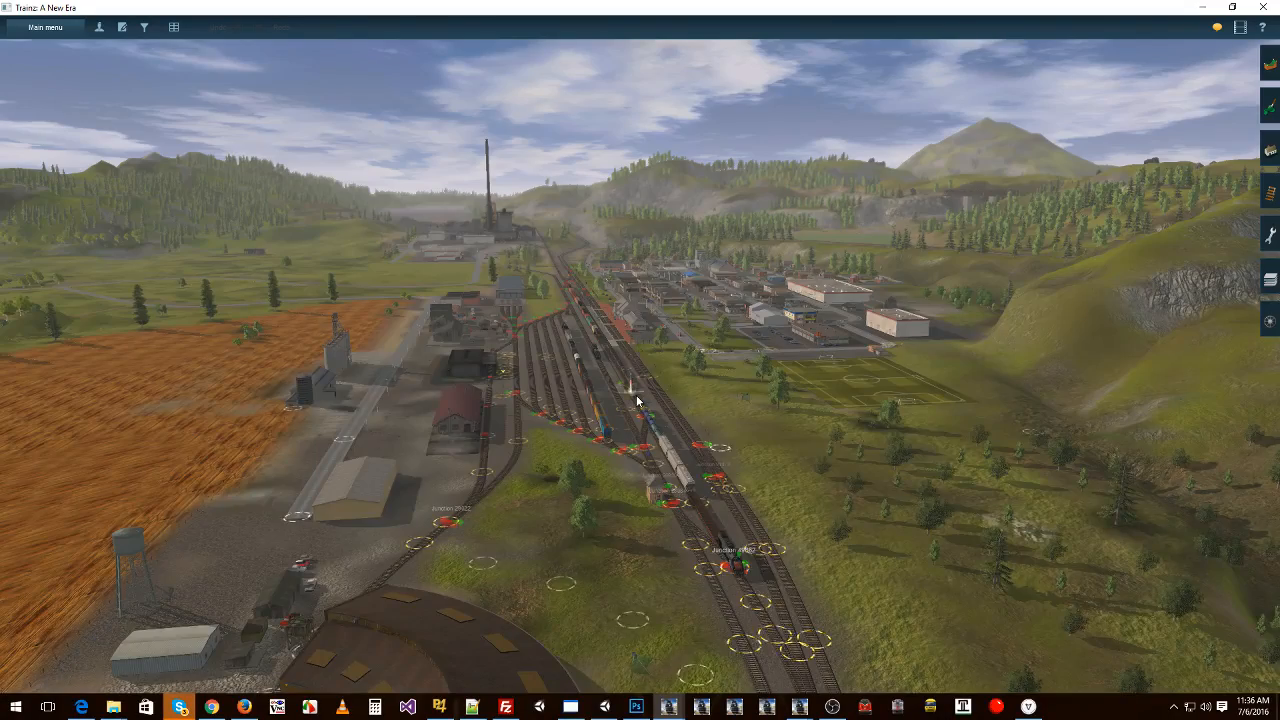
{"action": "scroll", "coordinate": [637, 400], "scroll_direction": "down", "scroll_amount": 2}
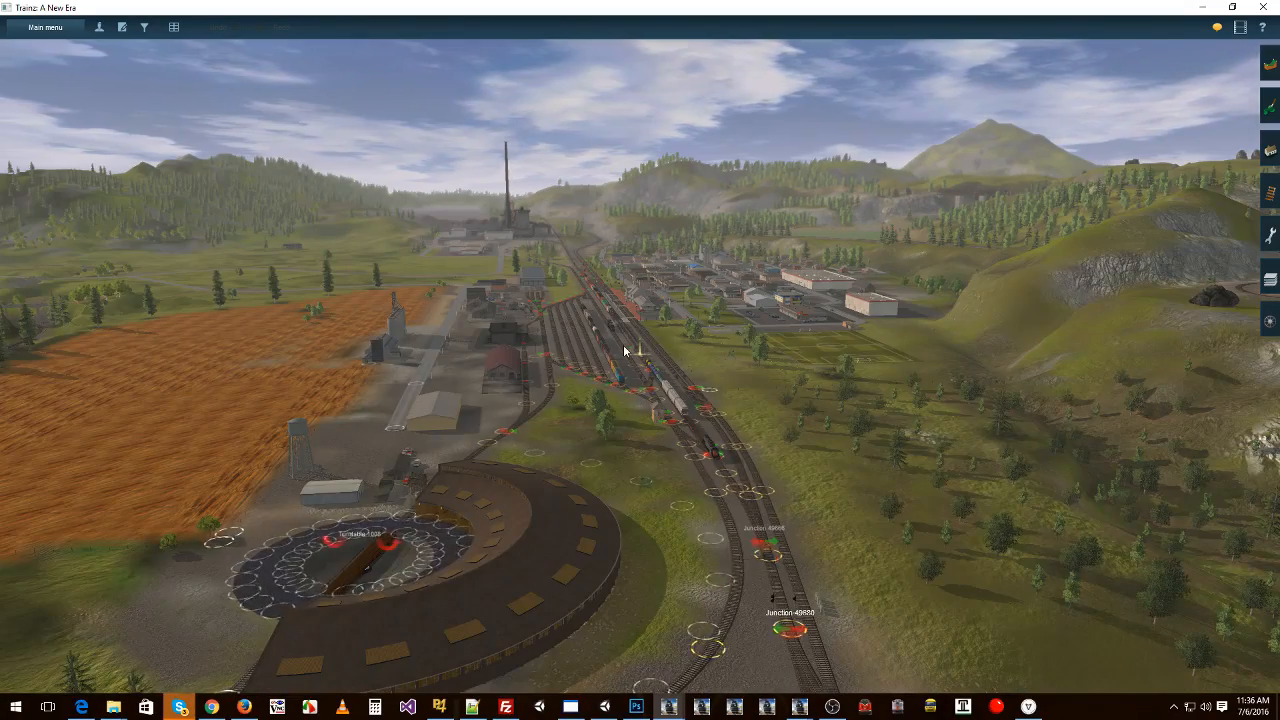
{"action": "scroll", "coordinate": [637, 370], "scroll_direction": "up", "scroll_amount": 1}
{"action": "key", "text": "Up"}
{"action": "key", "text": "Right"}
{"action": "key", "text": "Left"}
{"action": "key", "text": "Down"}
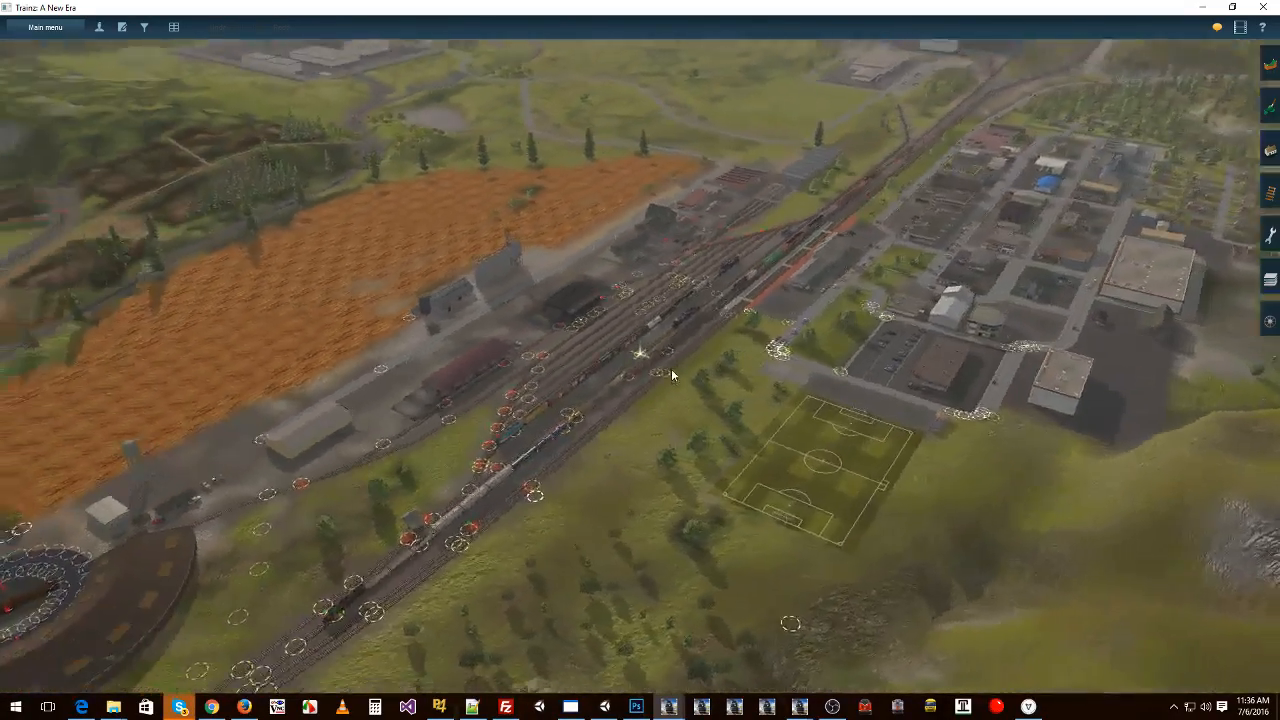